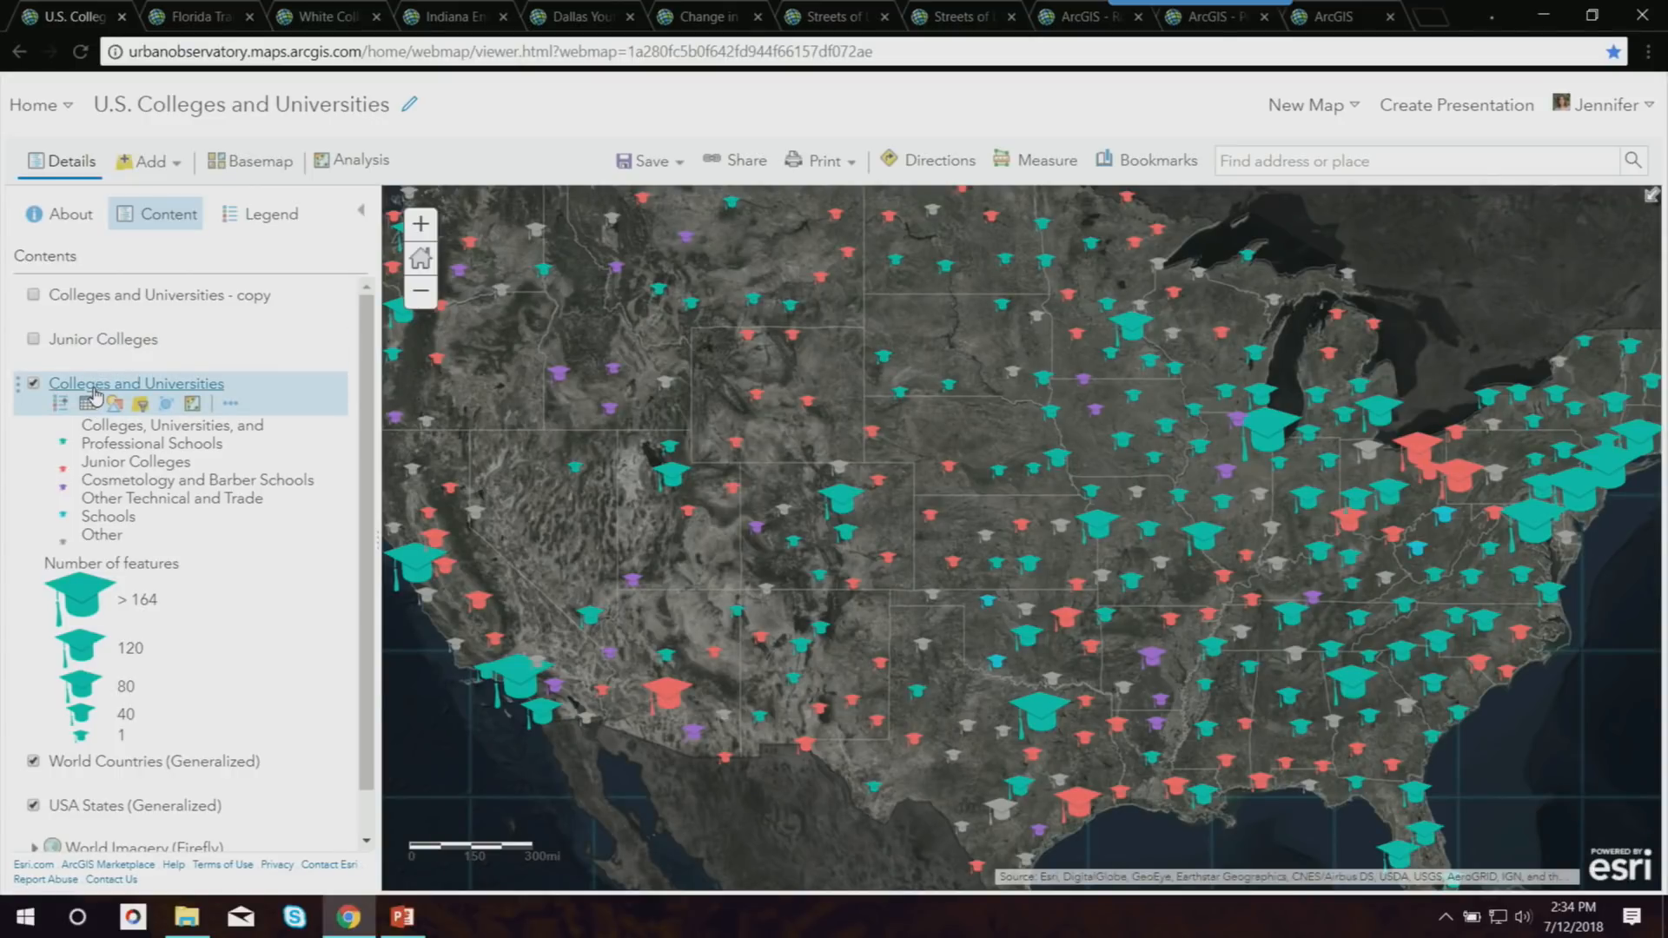
Review the map legend and inspect the pop-up of a Cosmetology and Barber Schools cluster in the south-central United States.
click(265, 219)
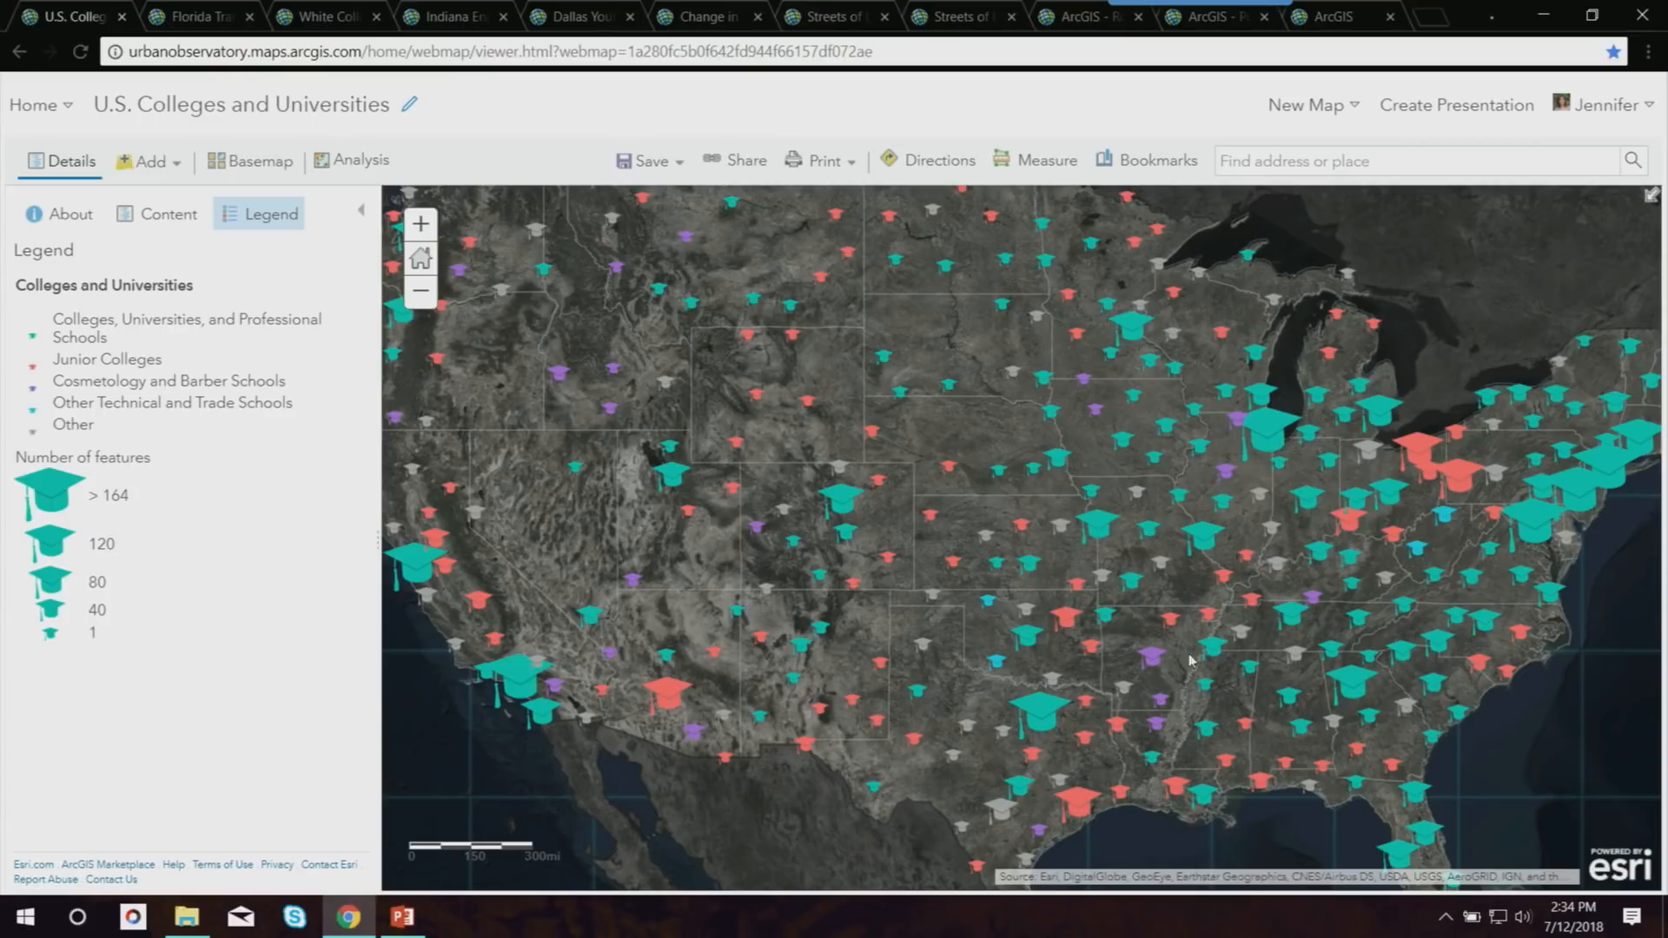
click(1152, 660)
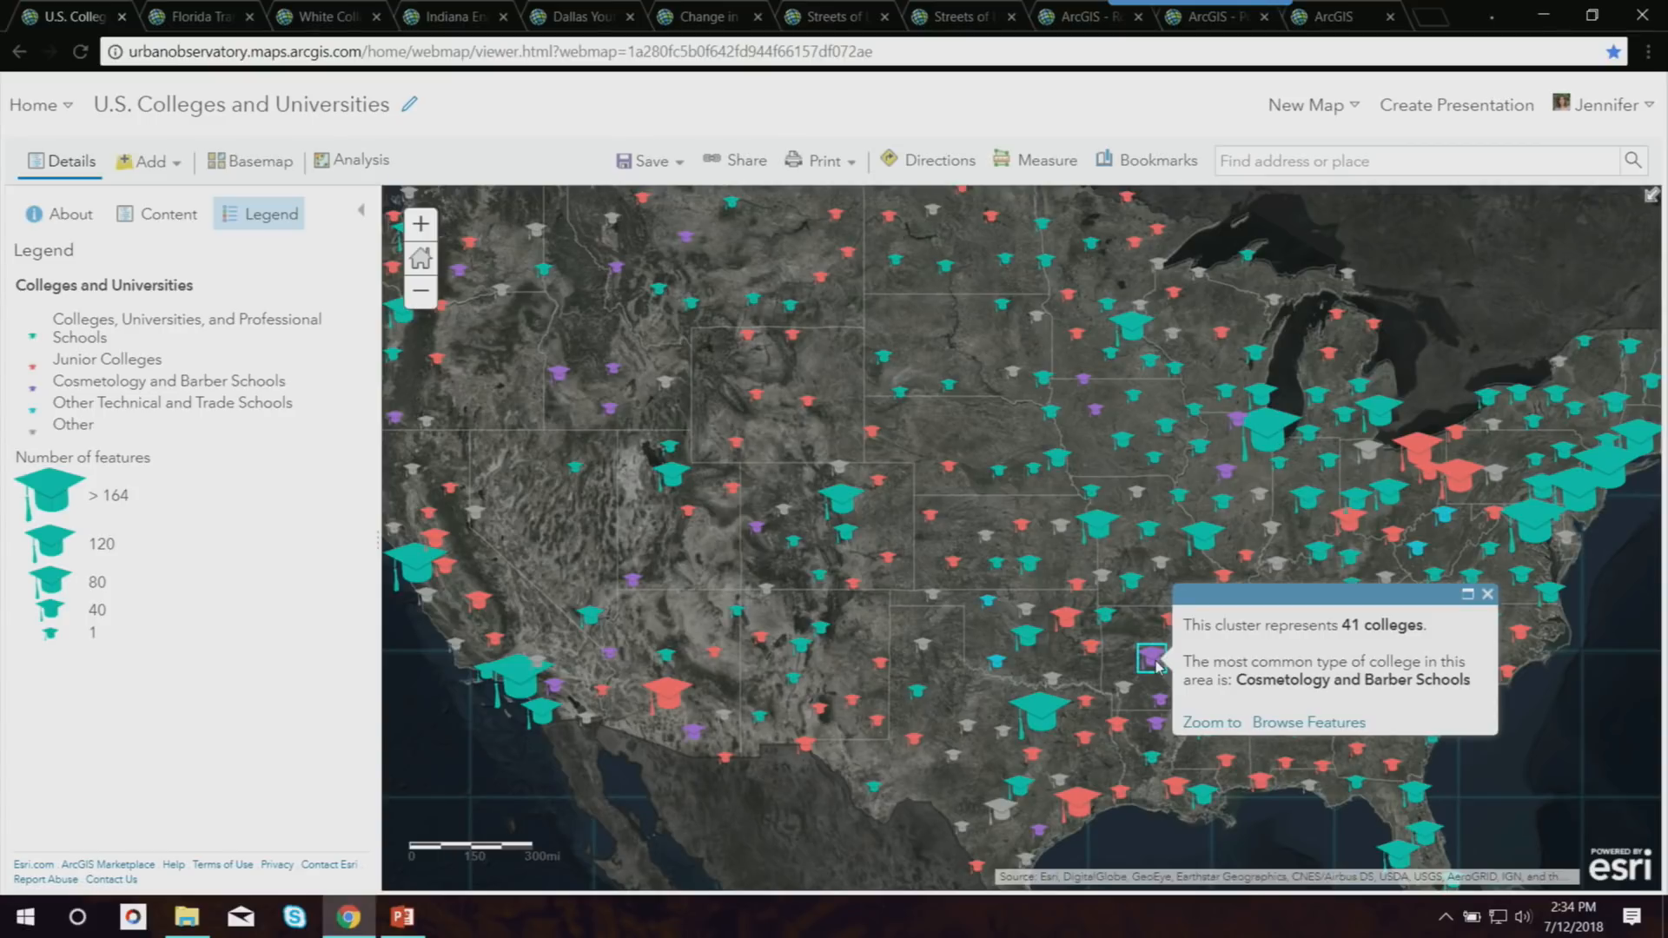
click(1487, 594)
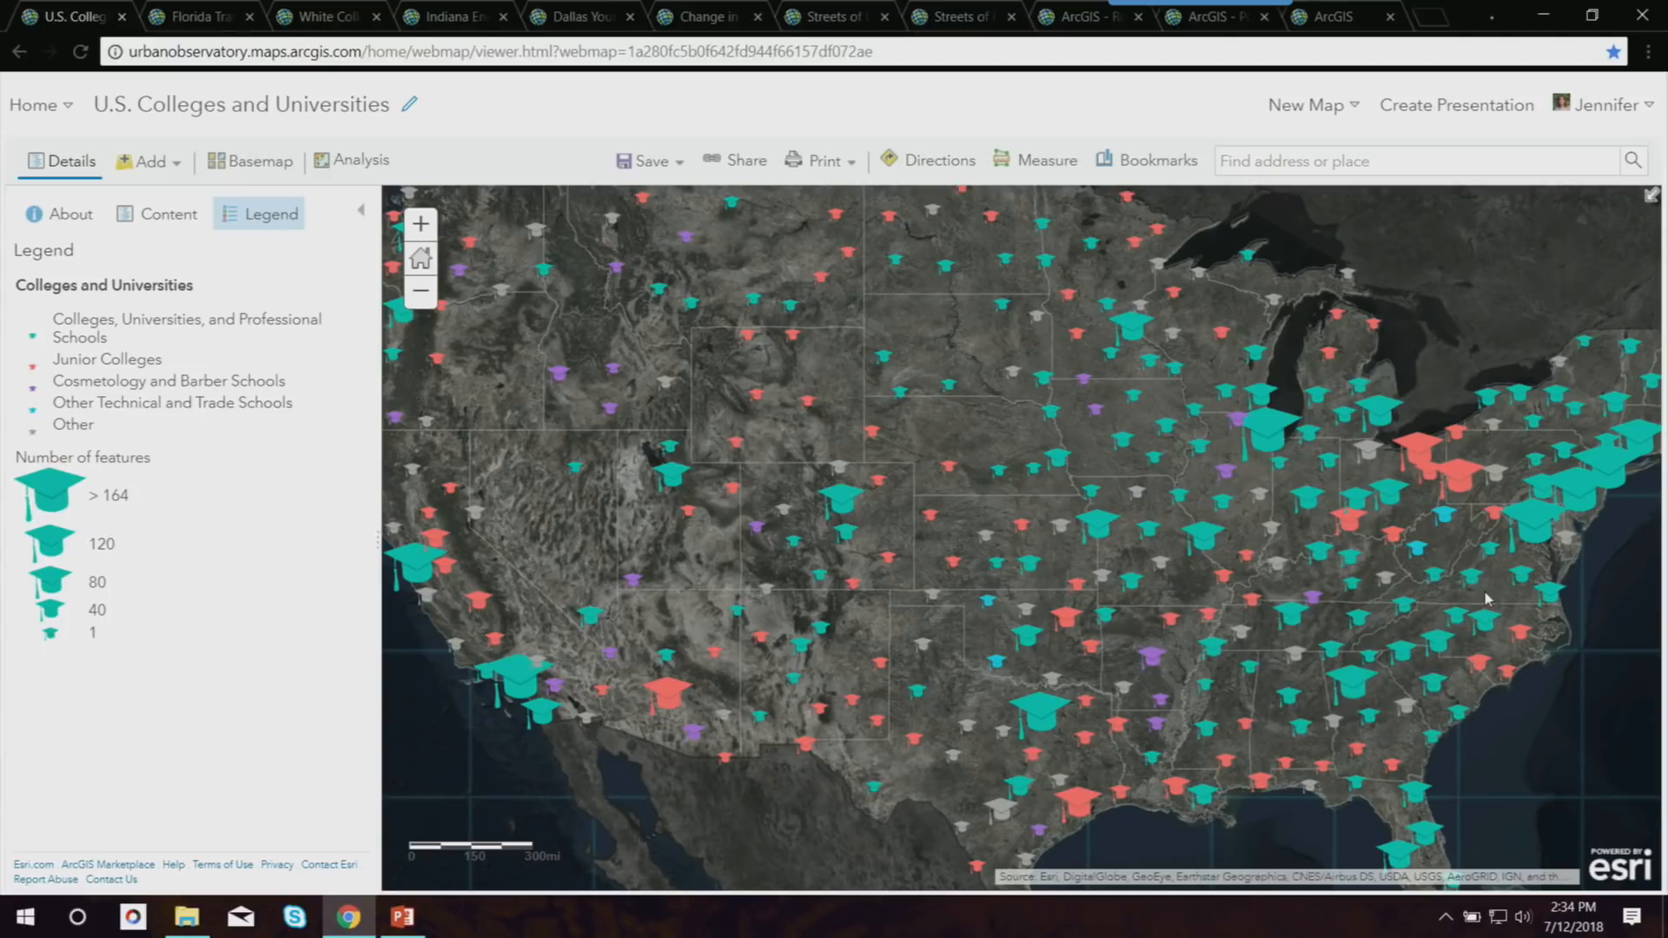
Hide the clustered Colleges and Universities layer and show the Colleges and Universities - copy layer with its symbol expanded.
click(162, 217)
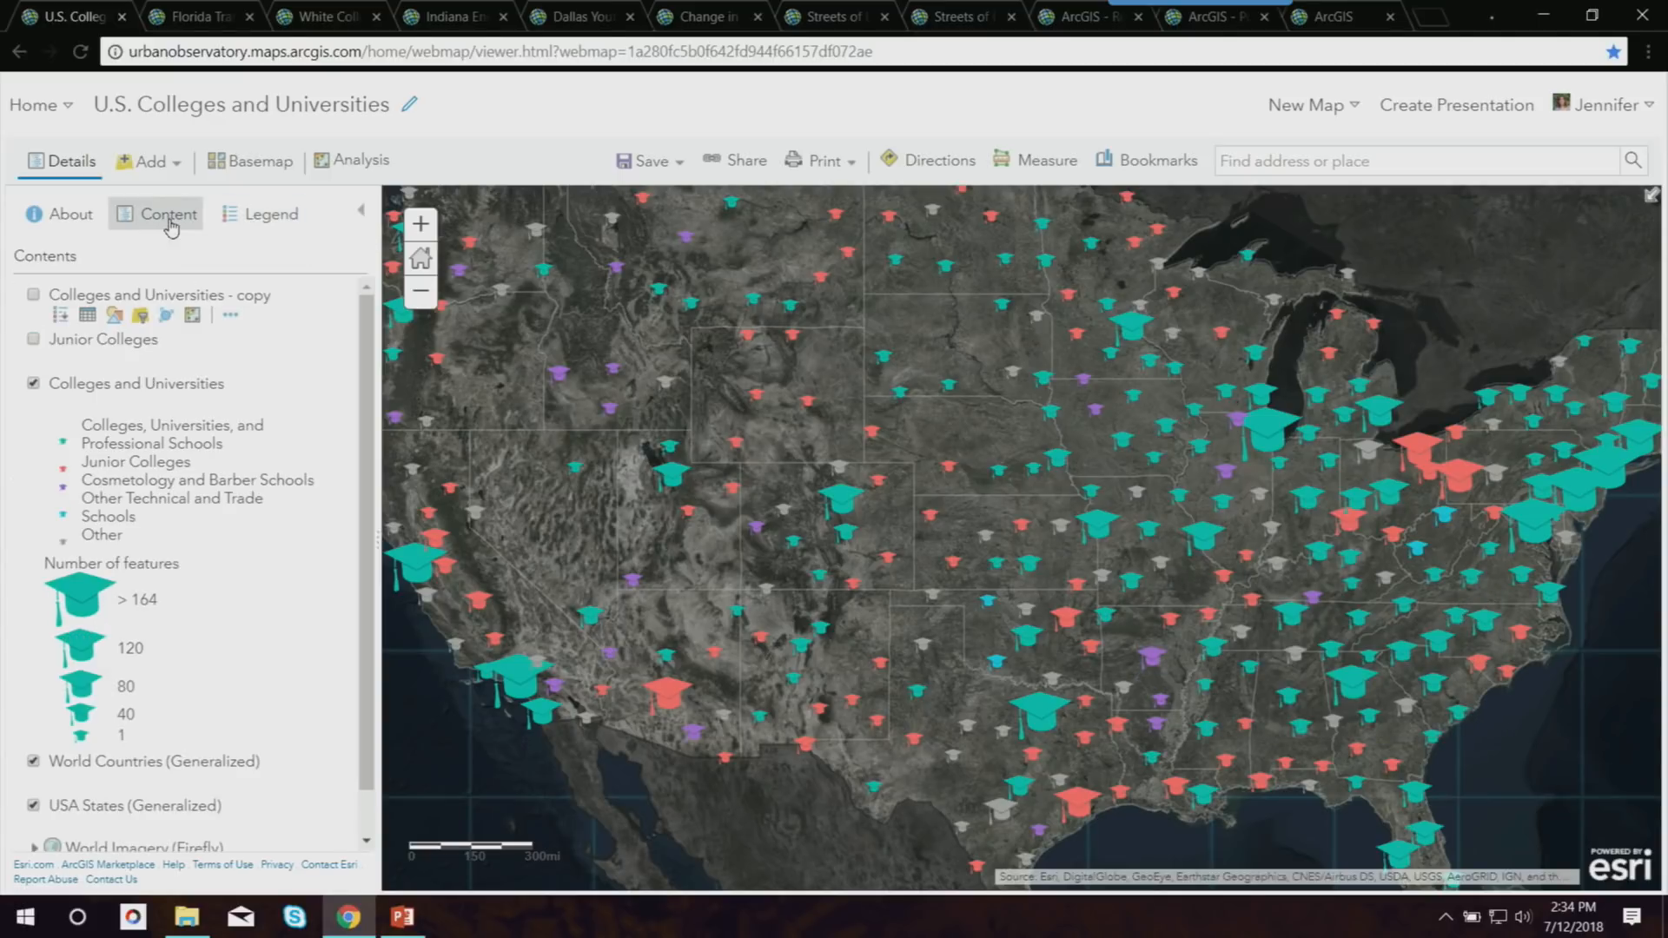
click(33, 383)
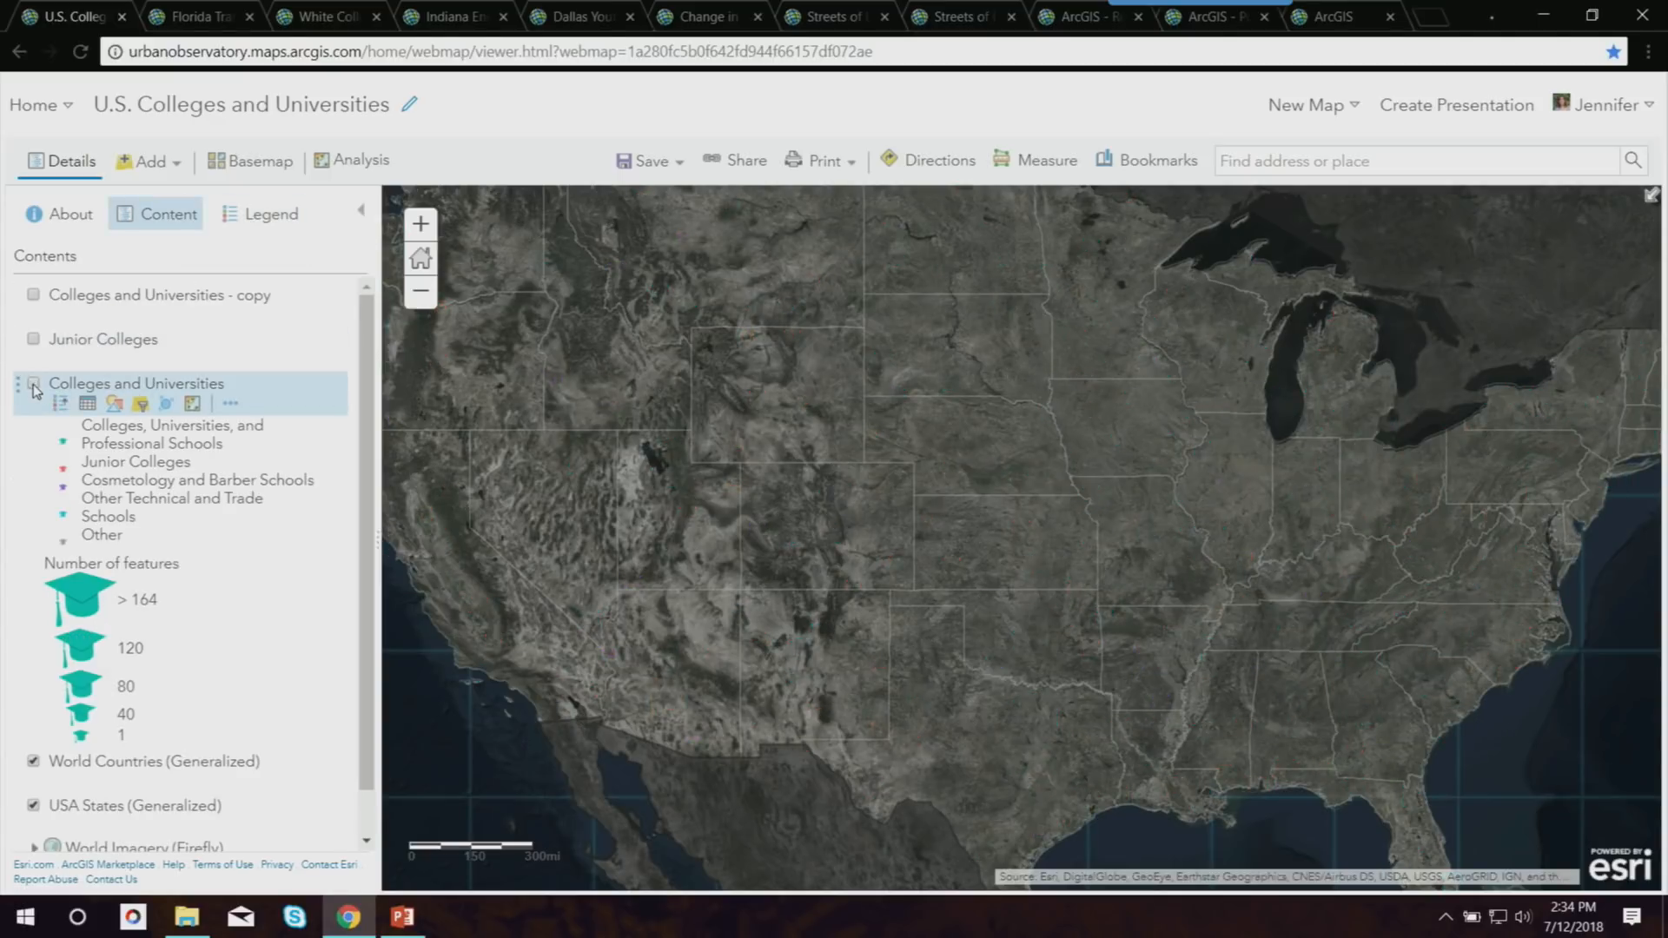
click(34, 296)
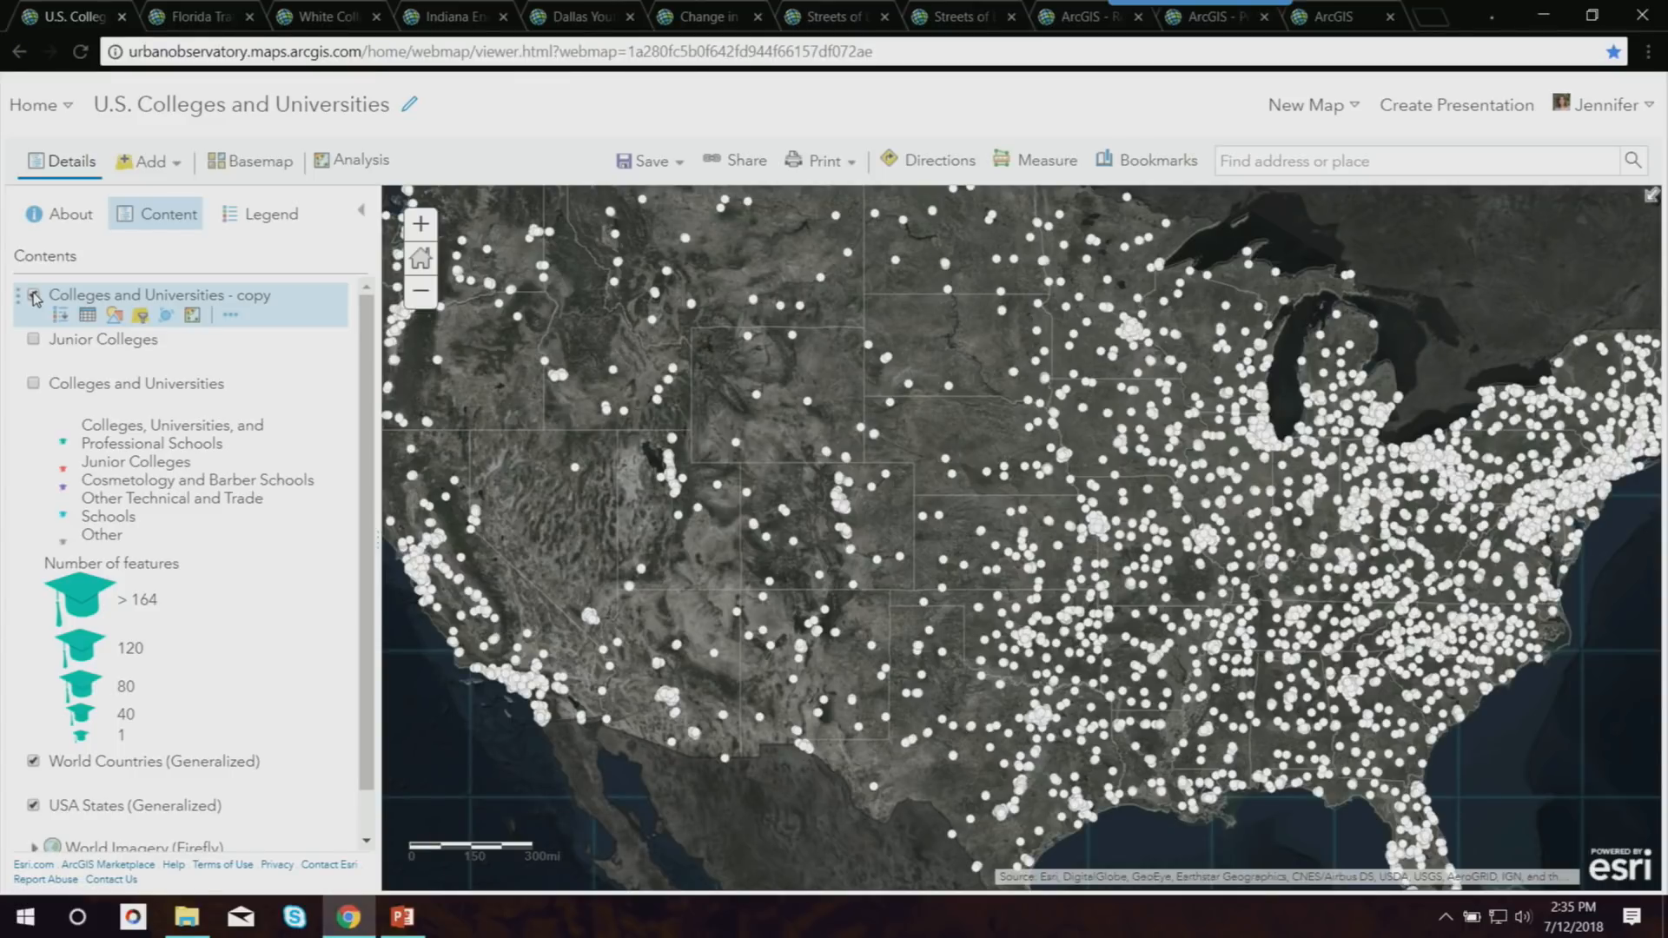
click(34, 296)
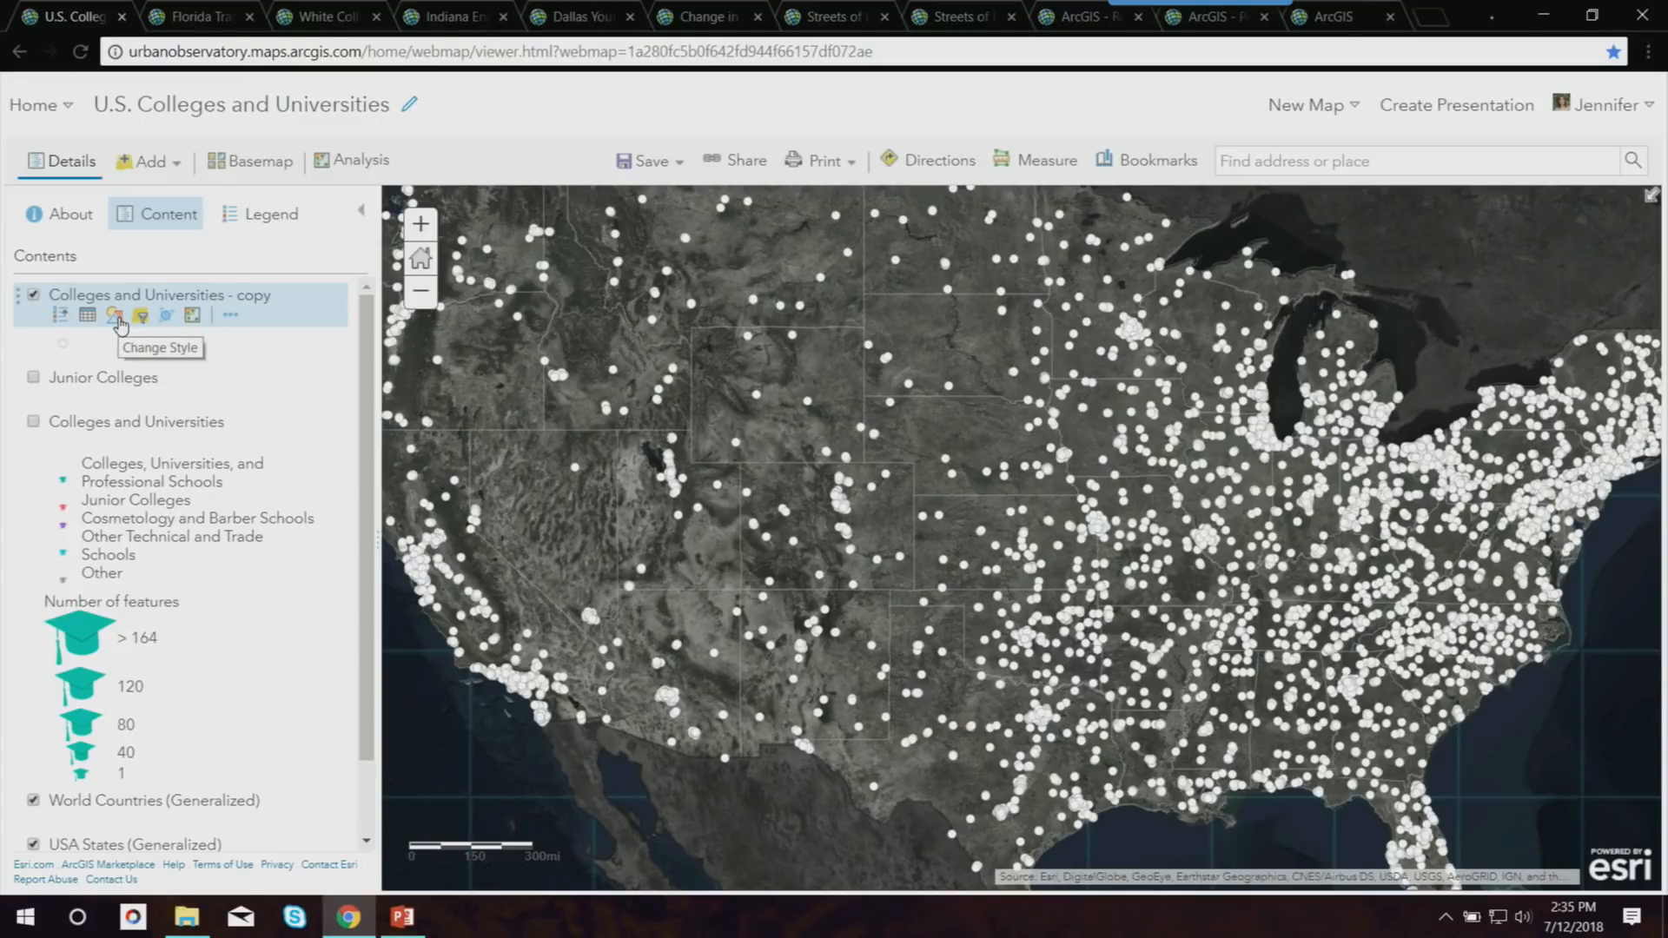
click(163, 163)
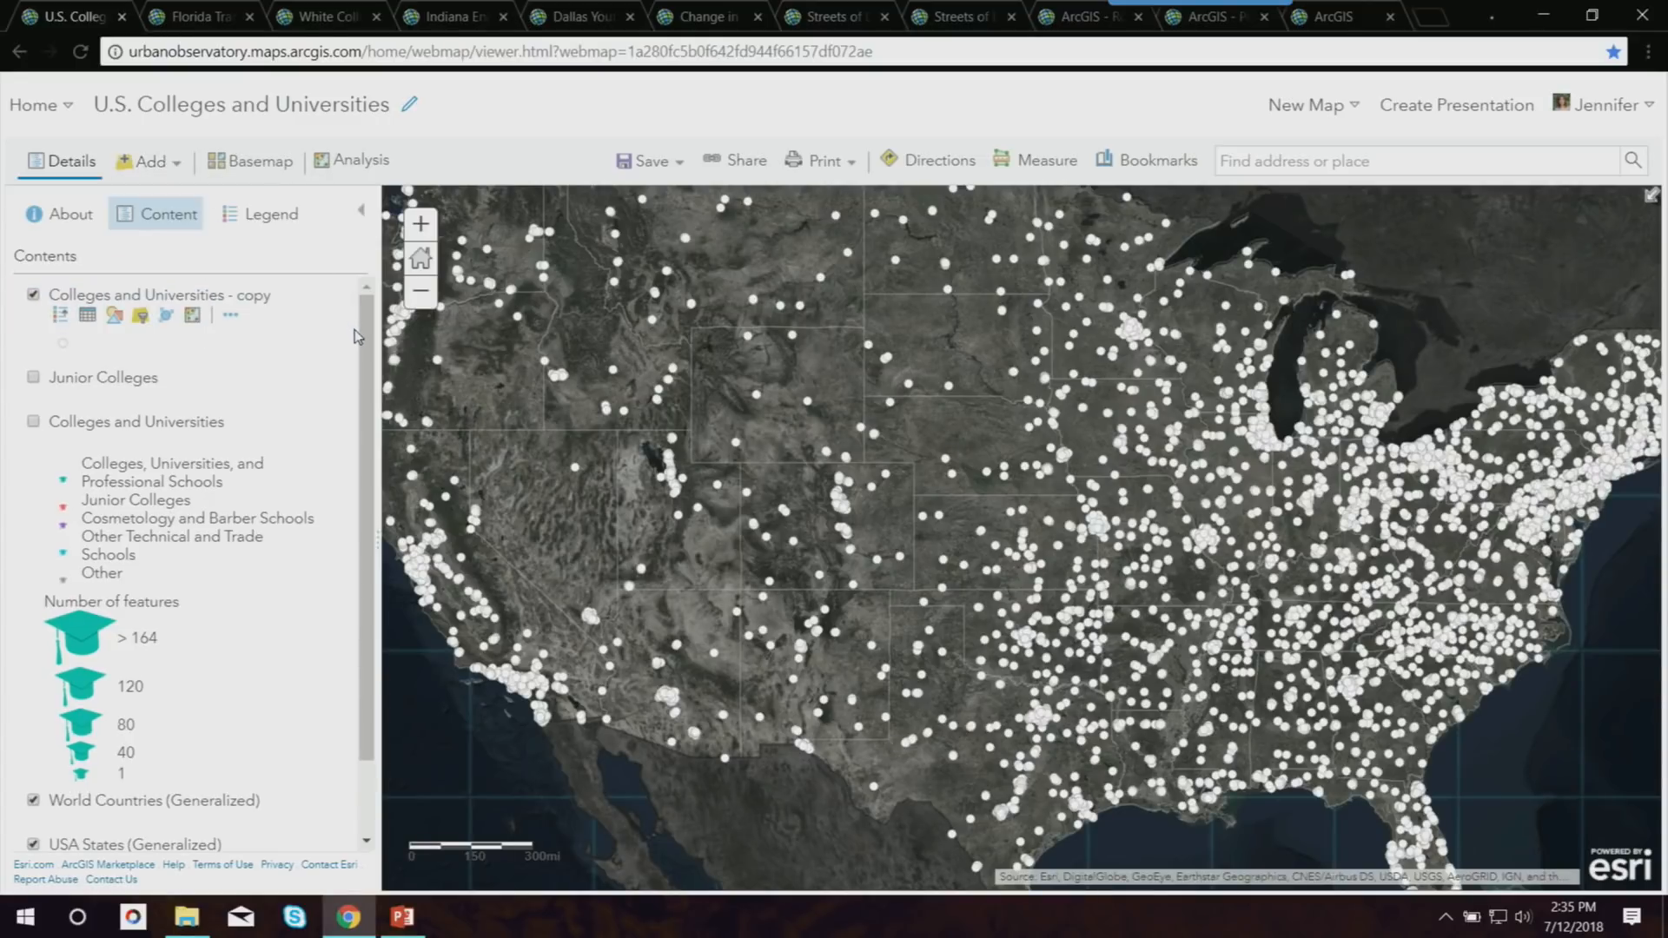
click(115, 317)
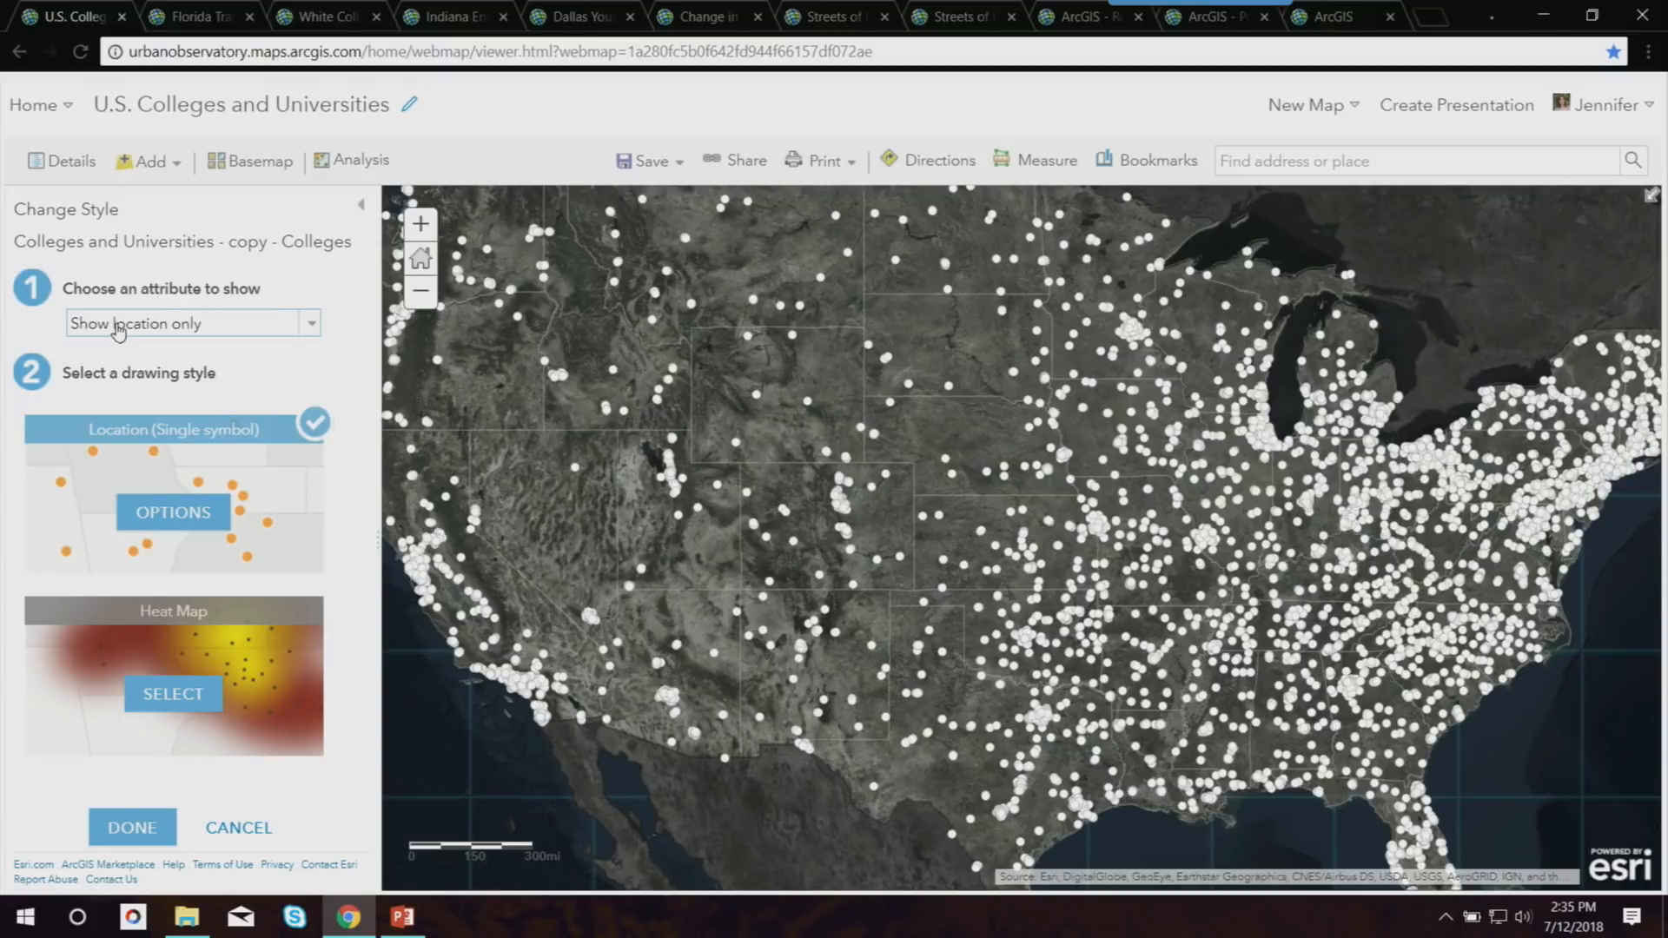
click(65, 163)
Examine the attribute table of the Colleges and Universities - copy layer and the pop-up of one college point, and close both.
click(87, 318)
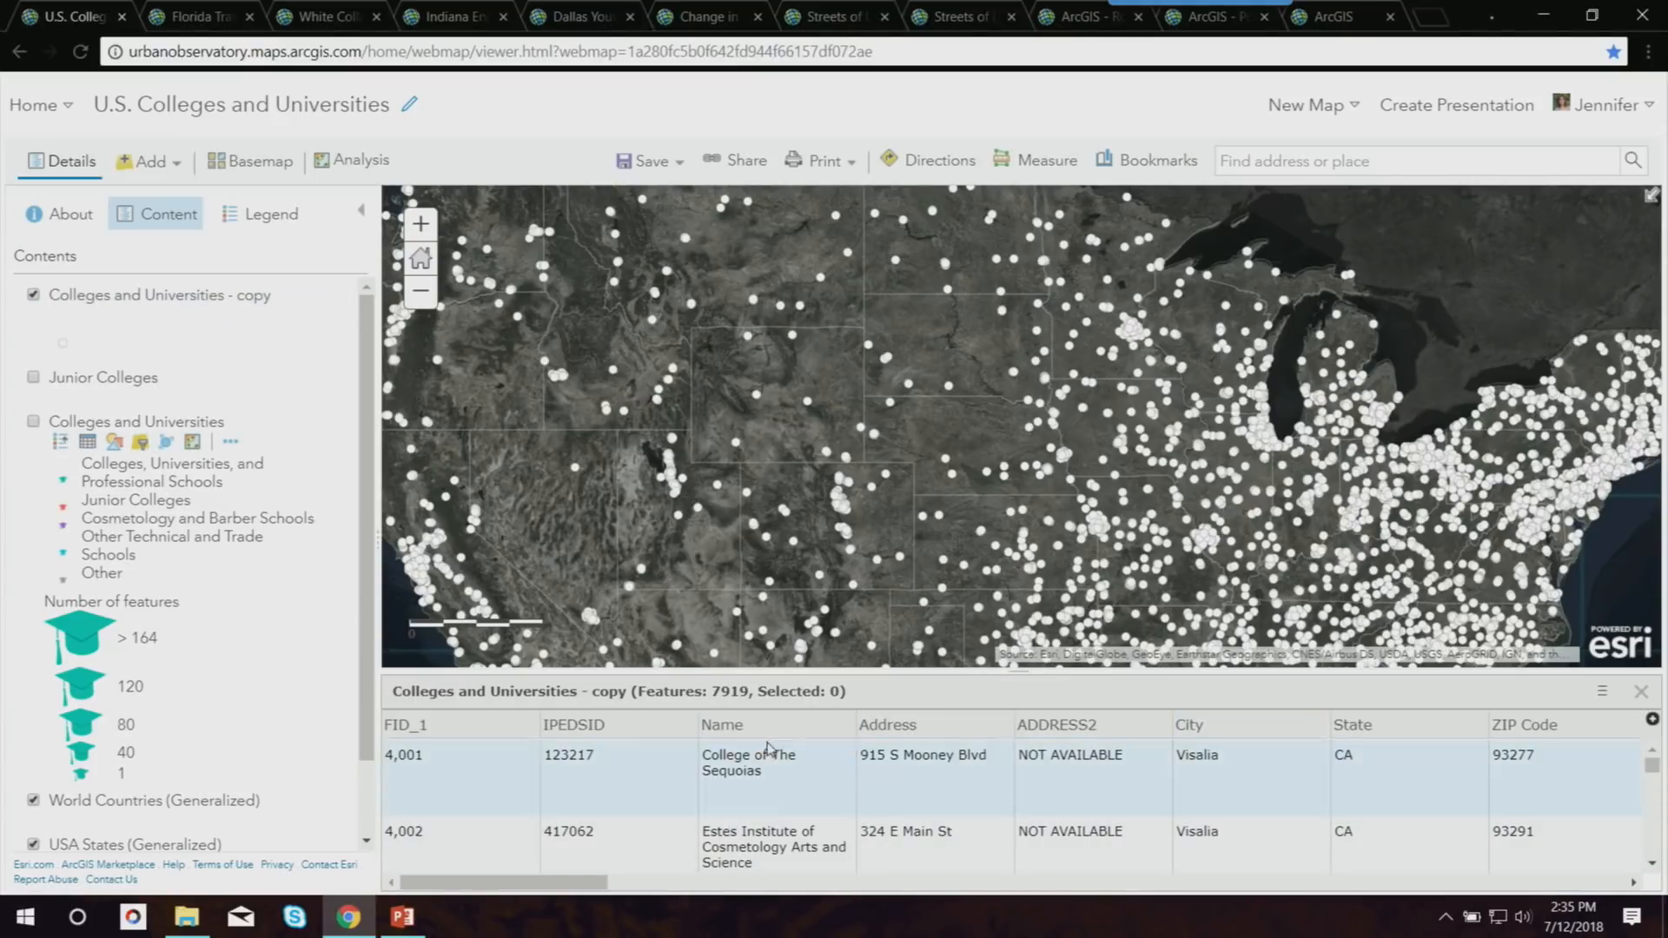
click(851, 589)
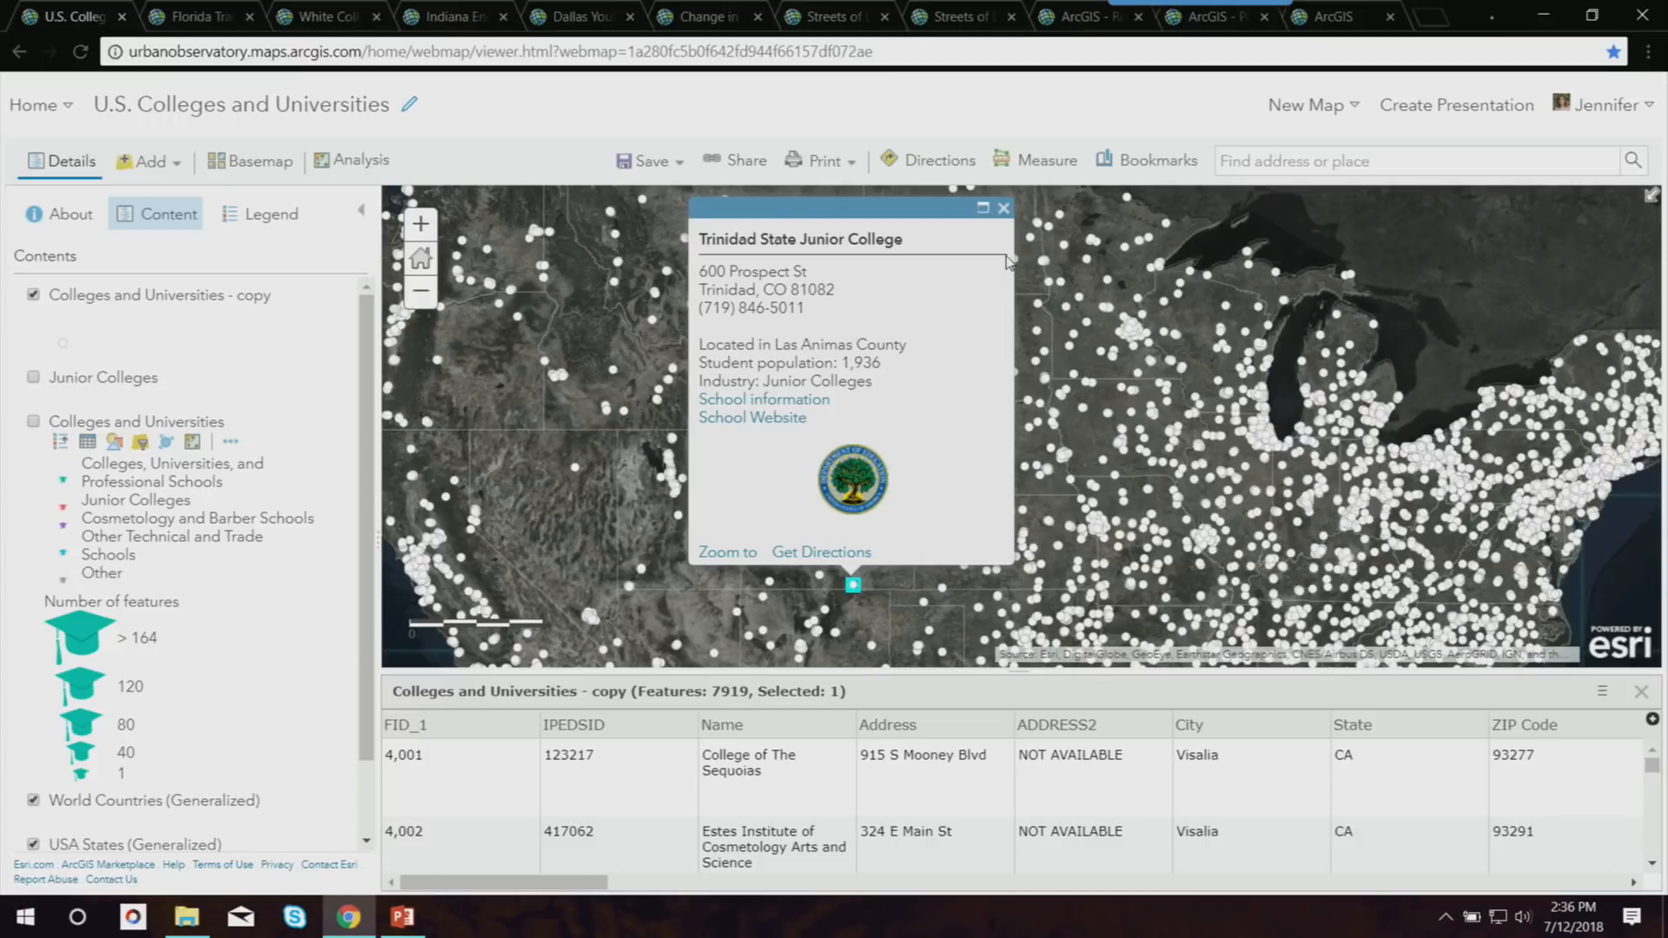
click(1003, 209)
click(1641, 691)
Open the style settings of the Colleges and Universities - copy layer and apply the Heat Map drawing style to locations only.
click(115, 317)
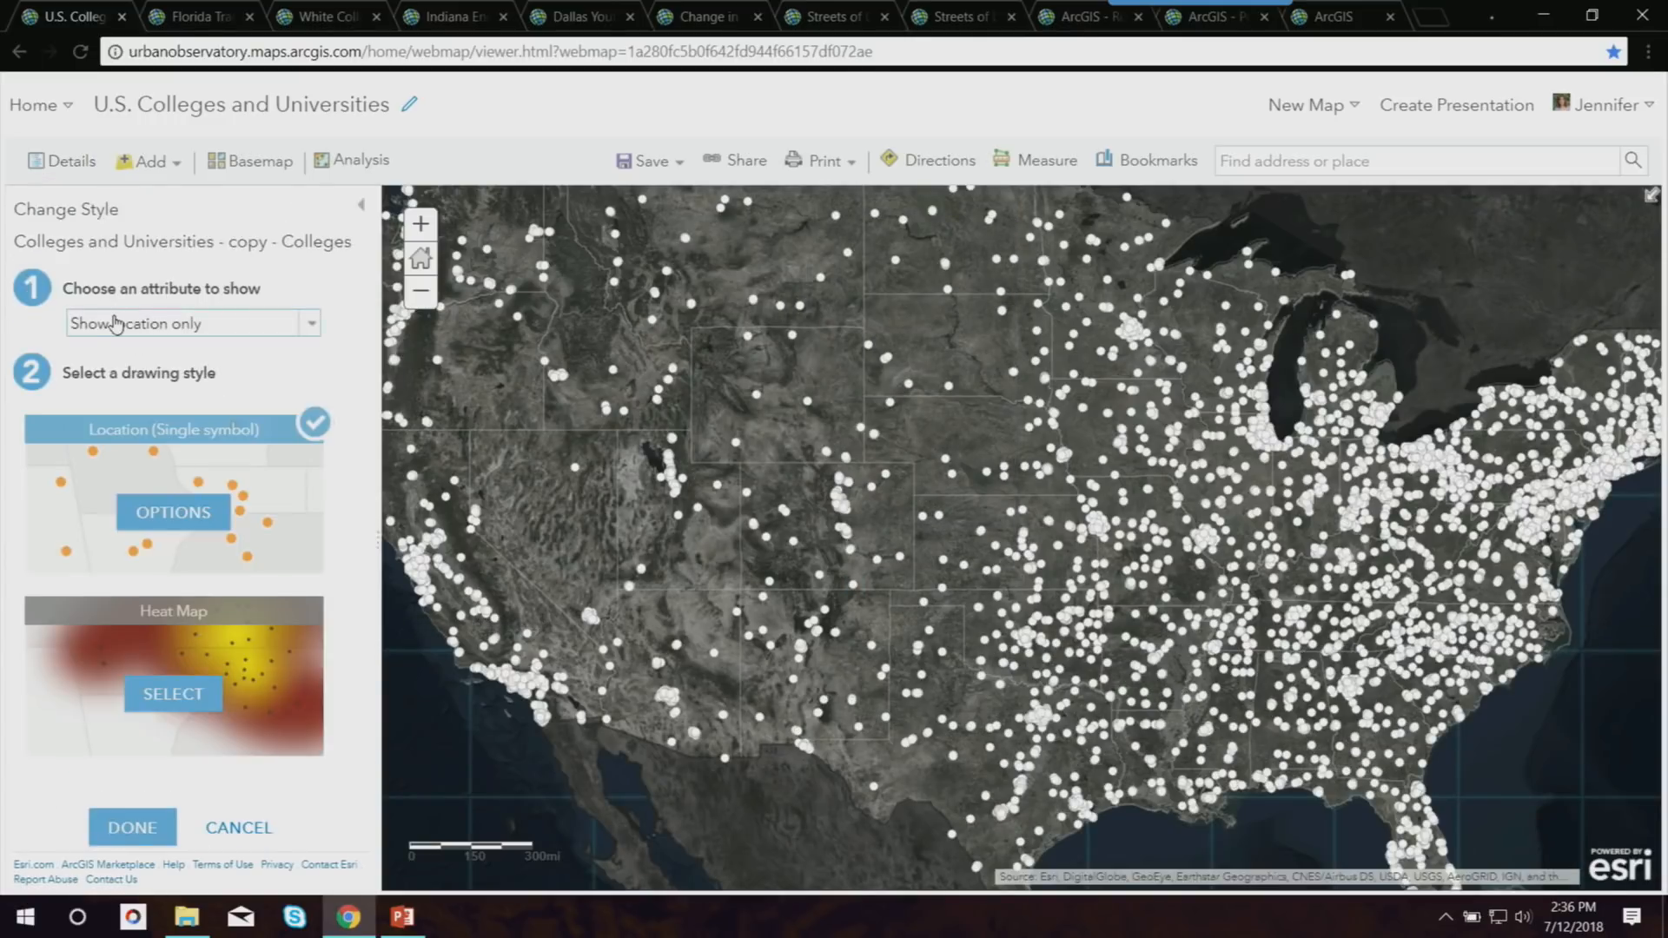
click(132, 324)
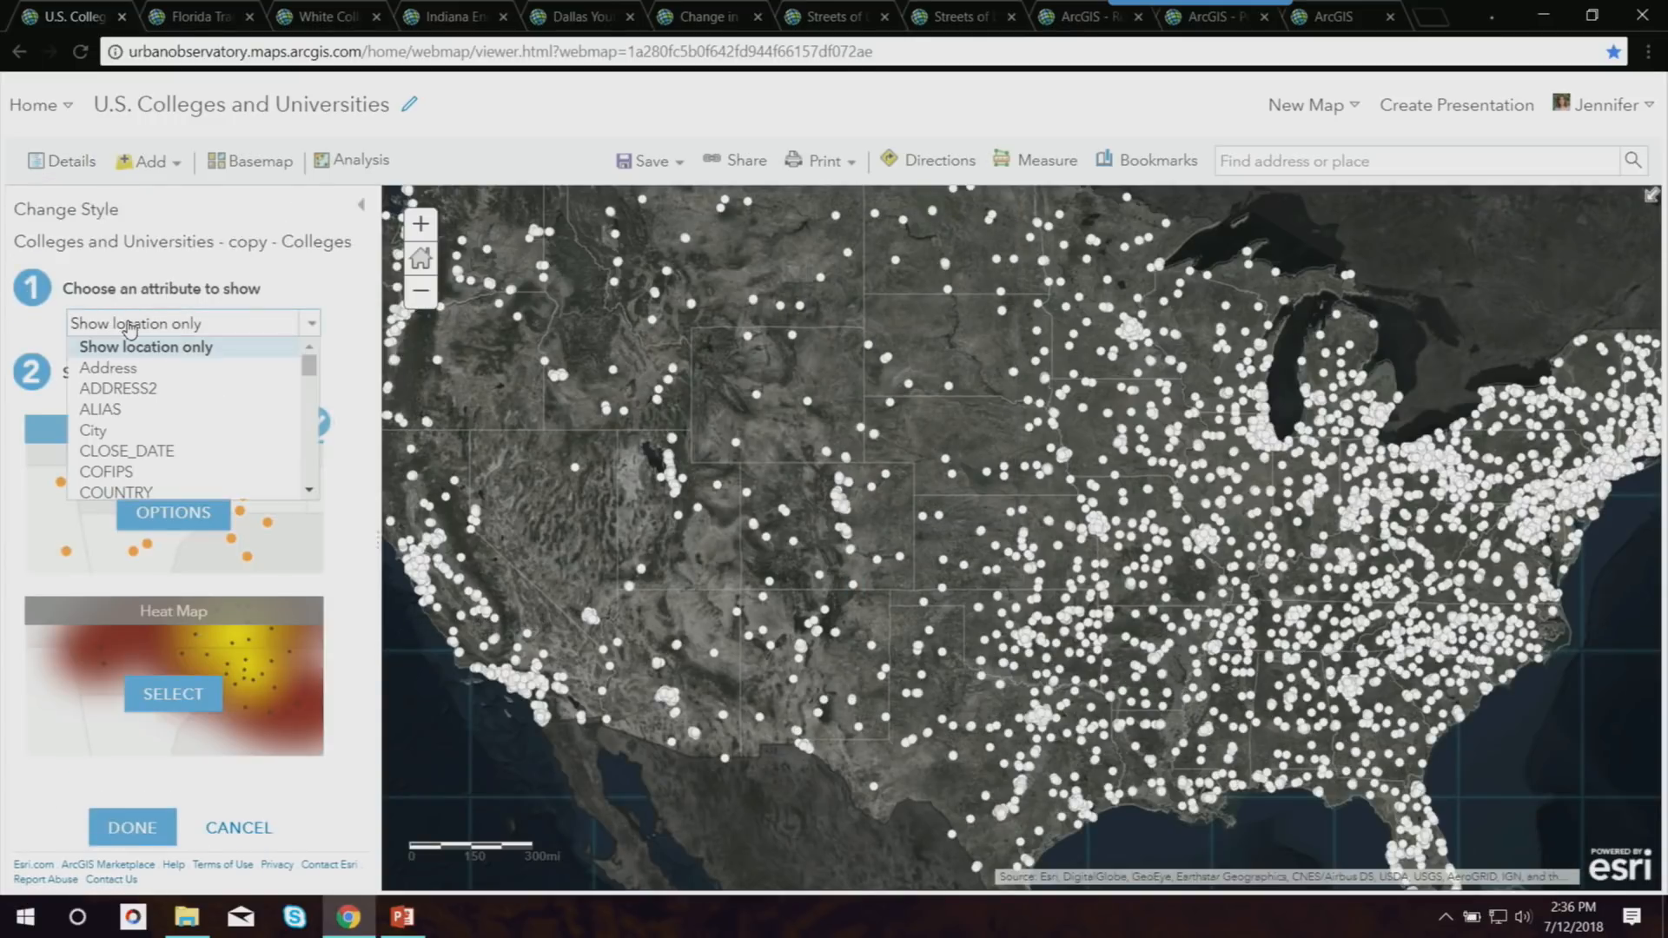
click(236, 289)
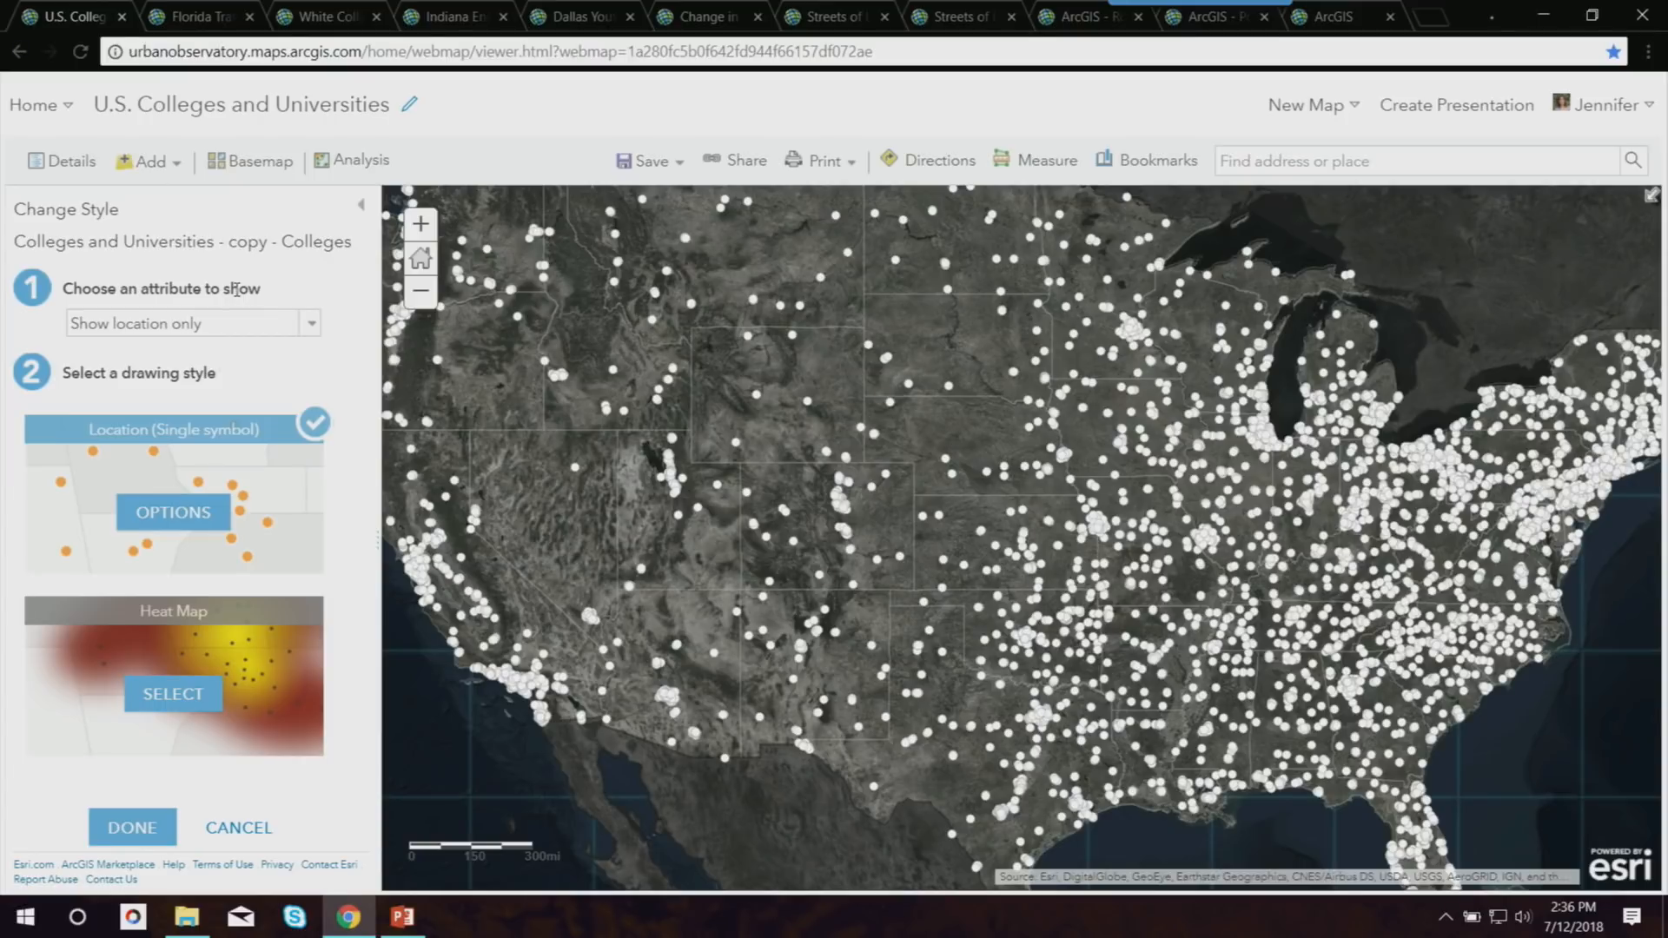
click(174, 690)
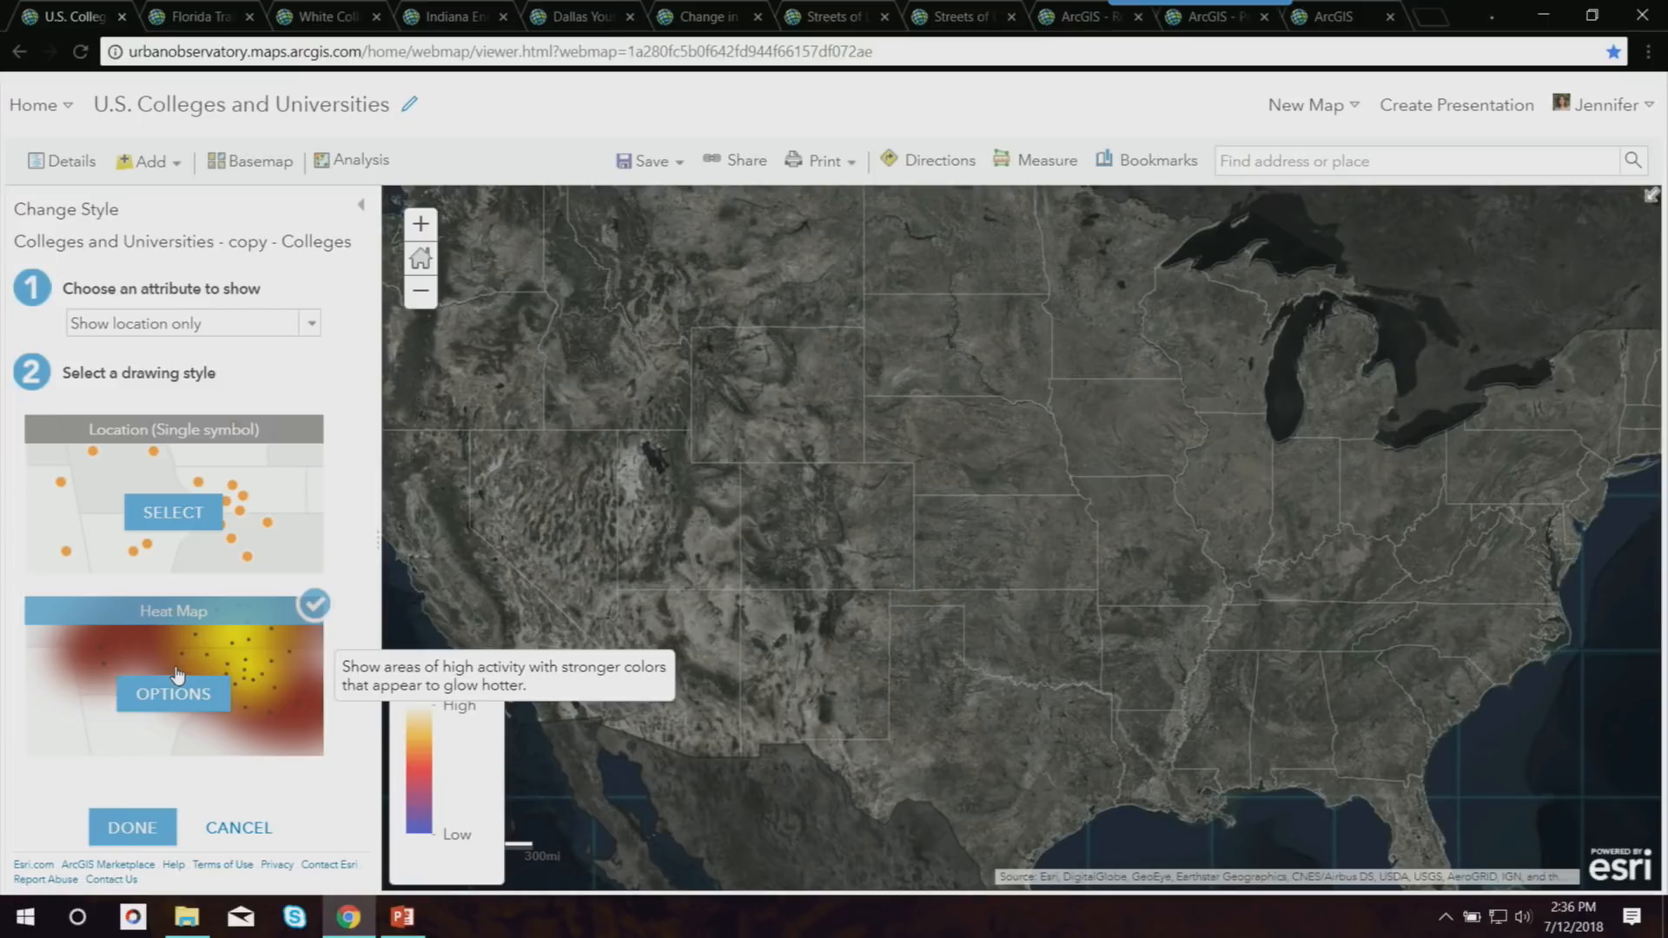
Change the heat map's color ramp to the one running from yellow through green to dark blue.
click(185, 702)
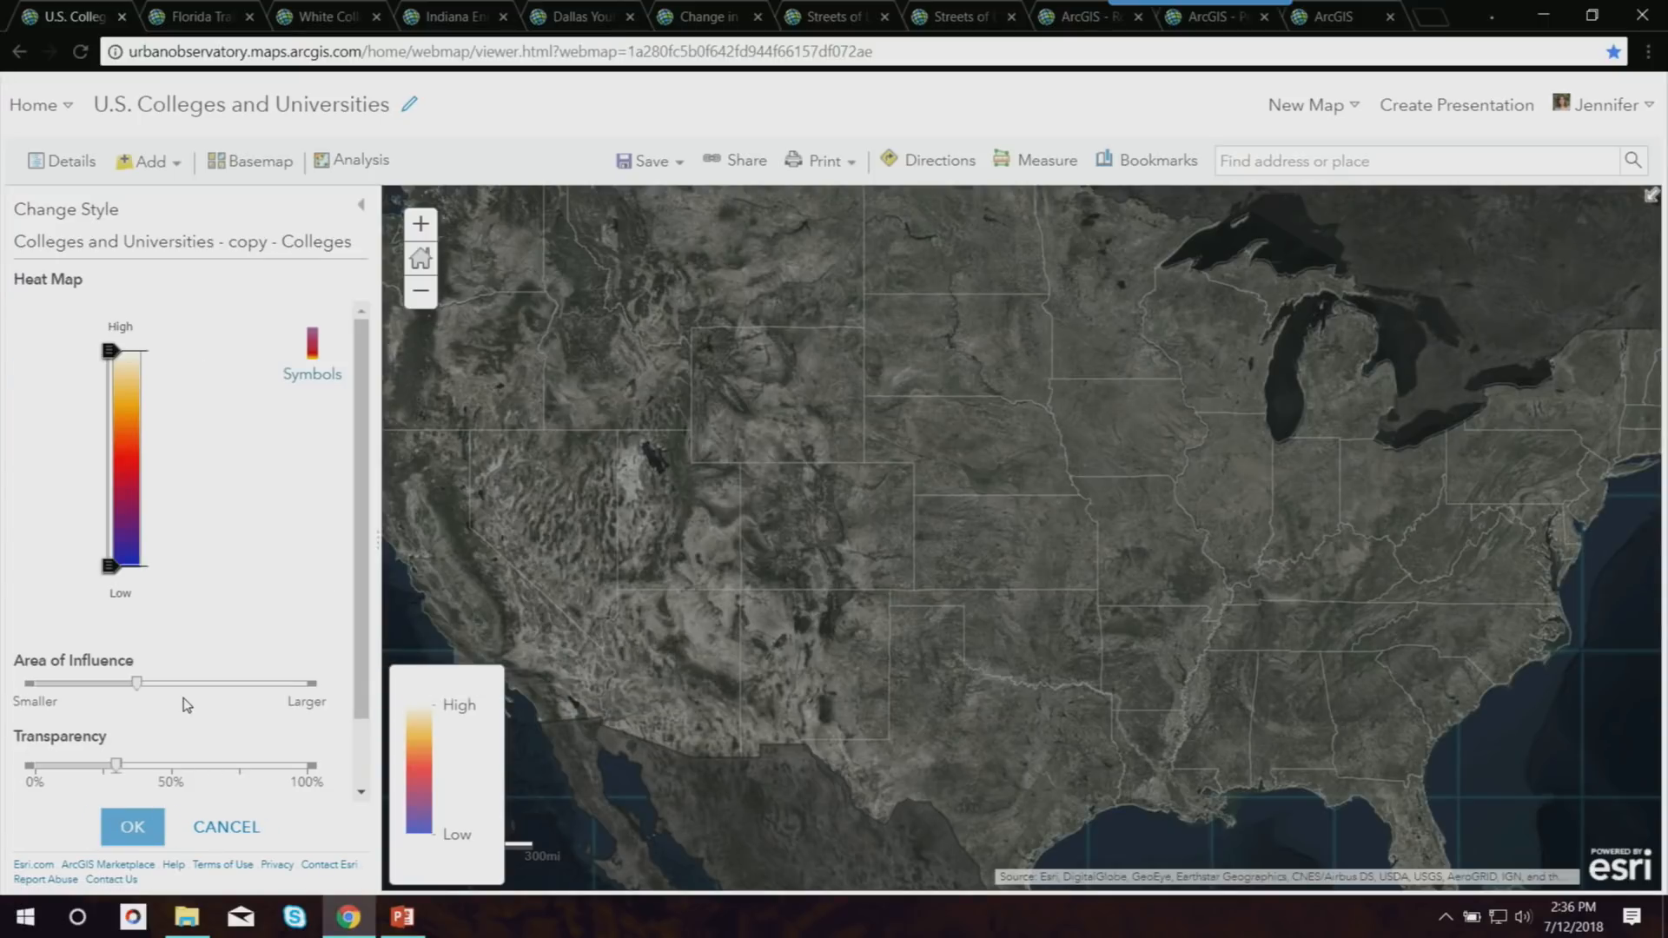
click(311, 362)
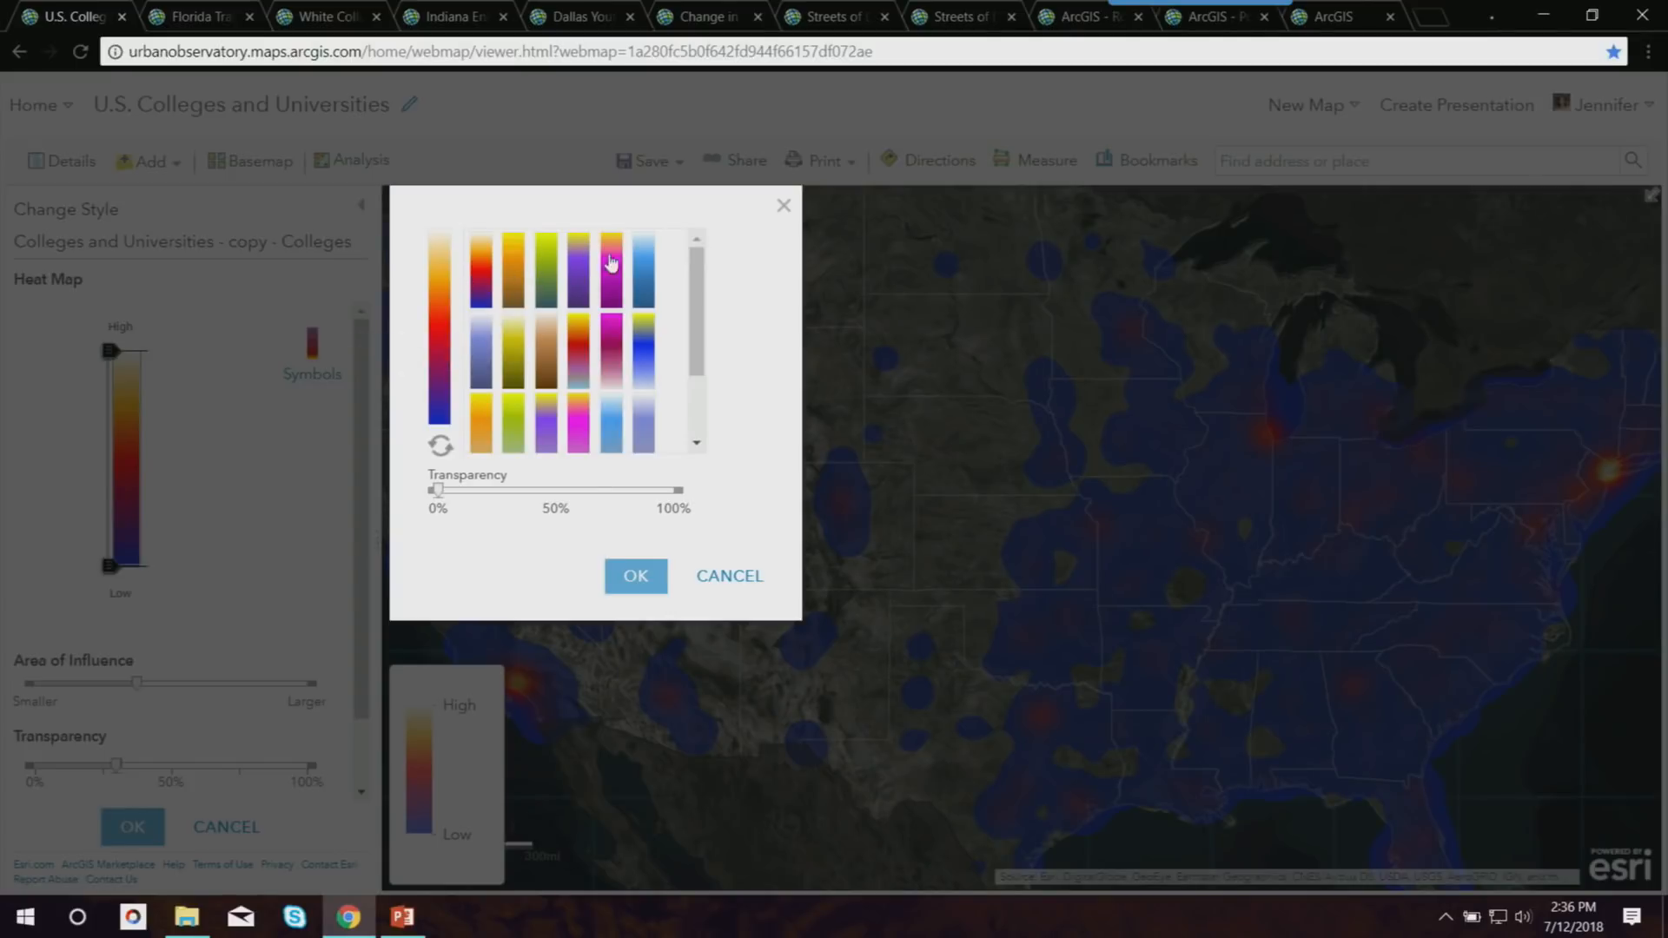
mouse_move(691, 273)
mouse_down()
mouse_move(689, 338)
mouse_move(689, 241)
mouse_up()
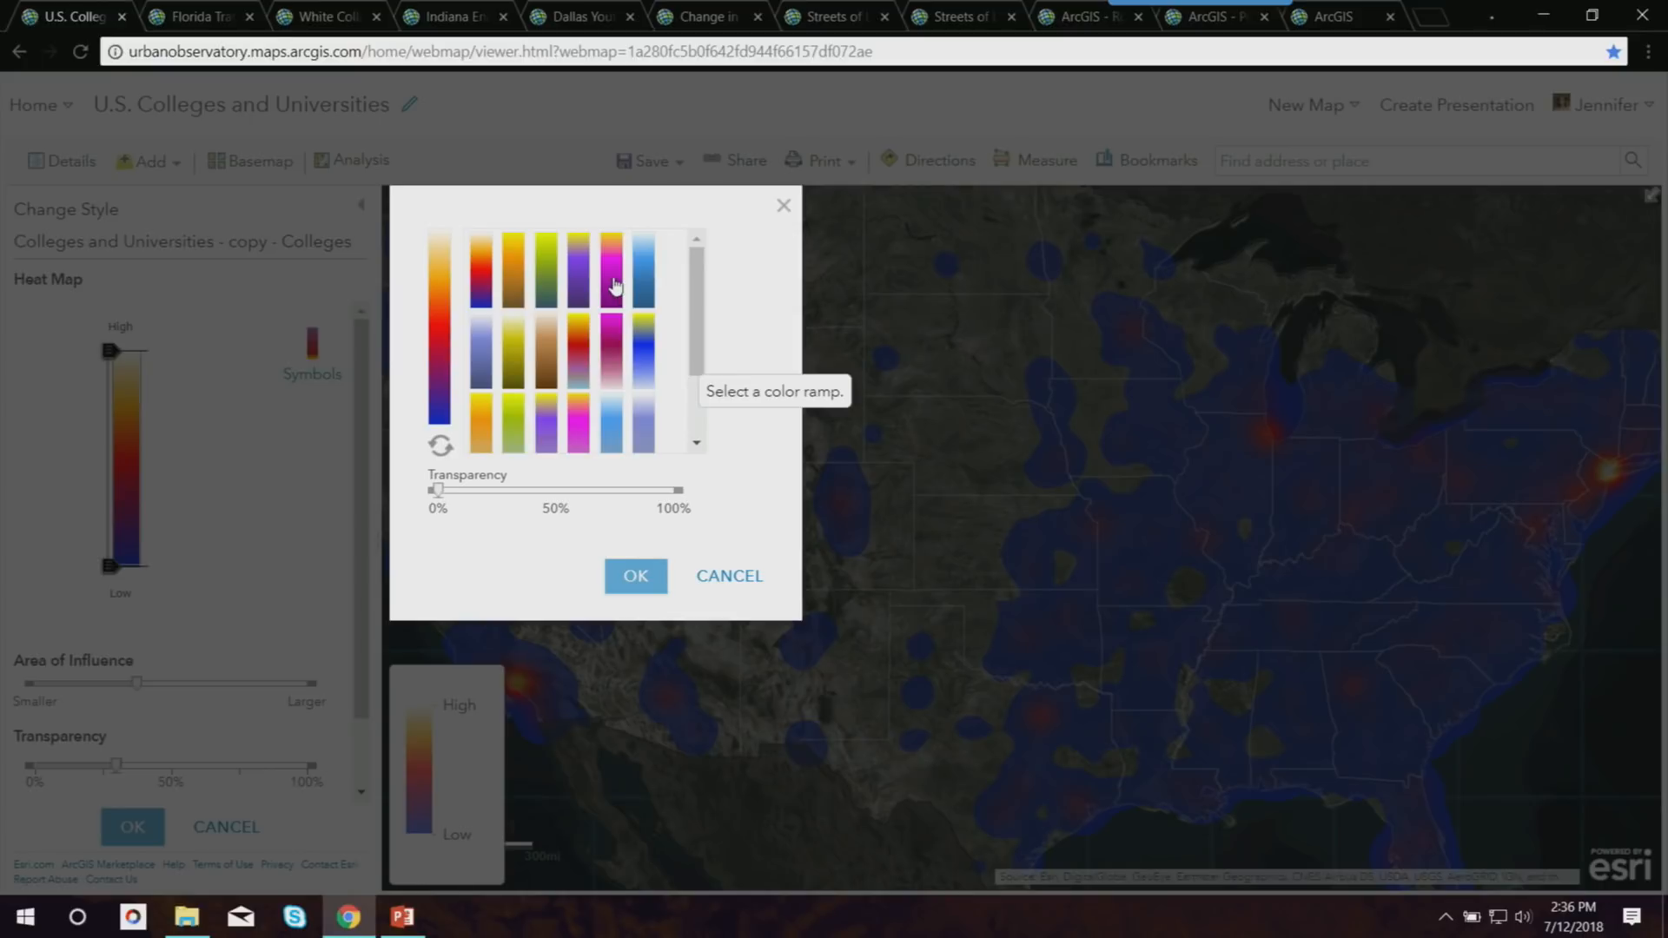
click(550, 278)
click(647, 563)
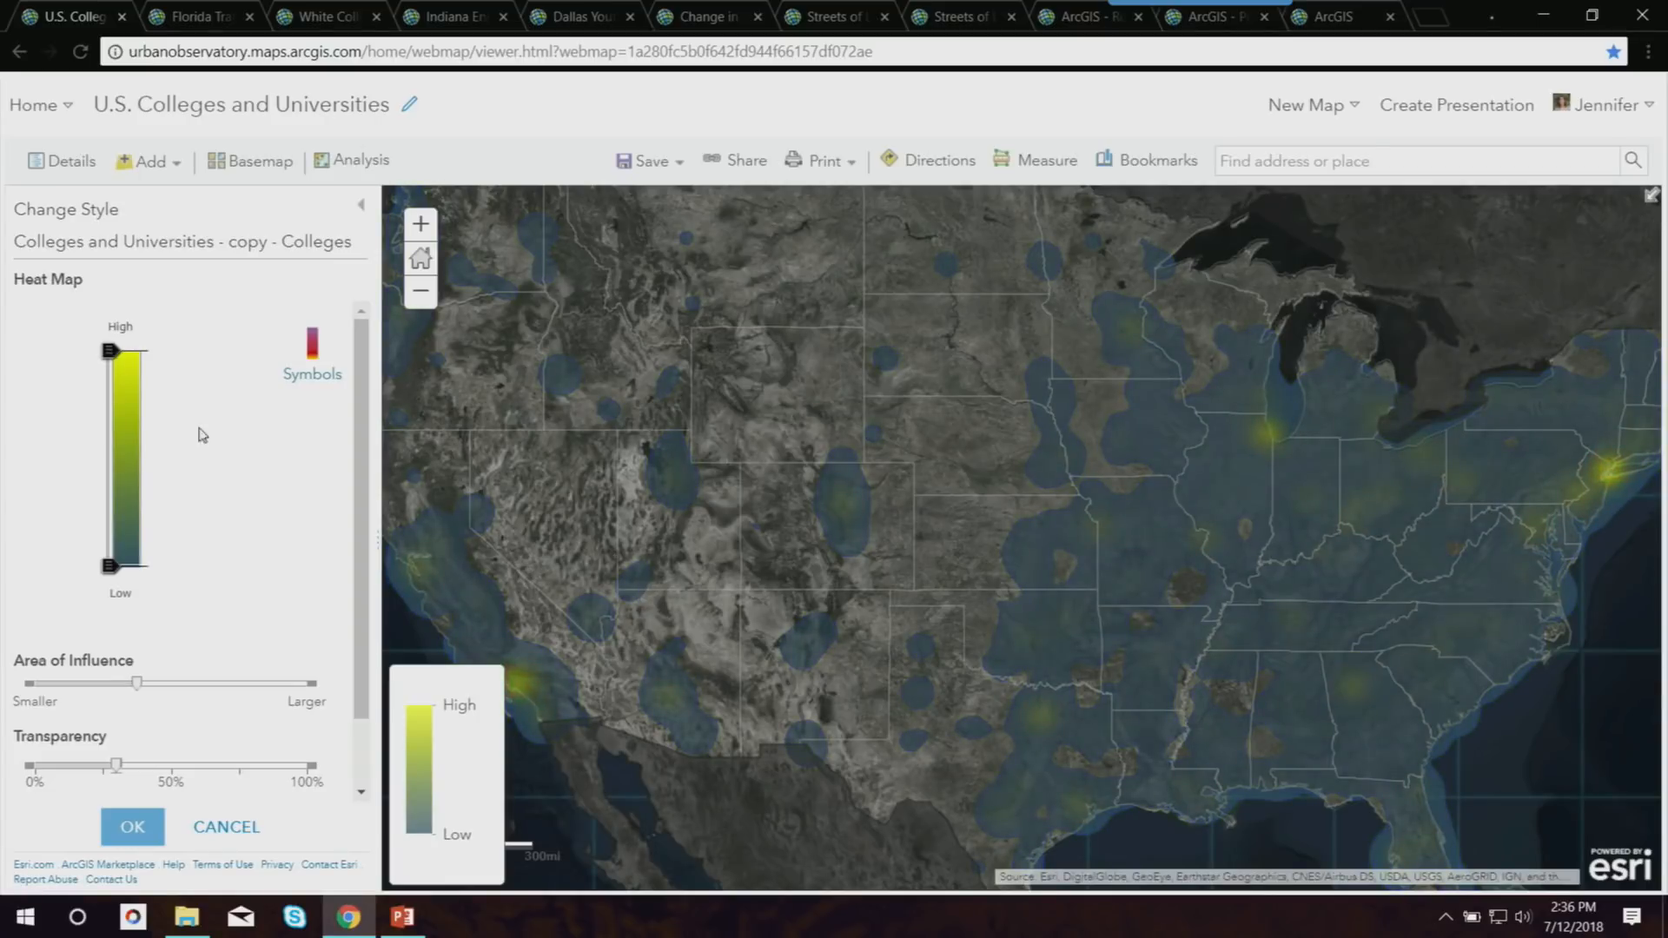
Lower the heat map's high threshold, enlarge its area of influence and set transparency to 0%, and accept the options.
drag(108, 351, 110, 513)
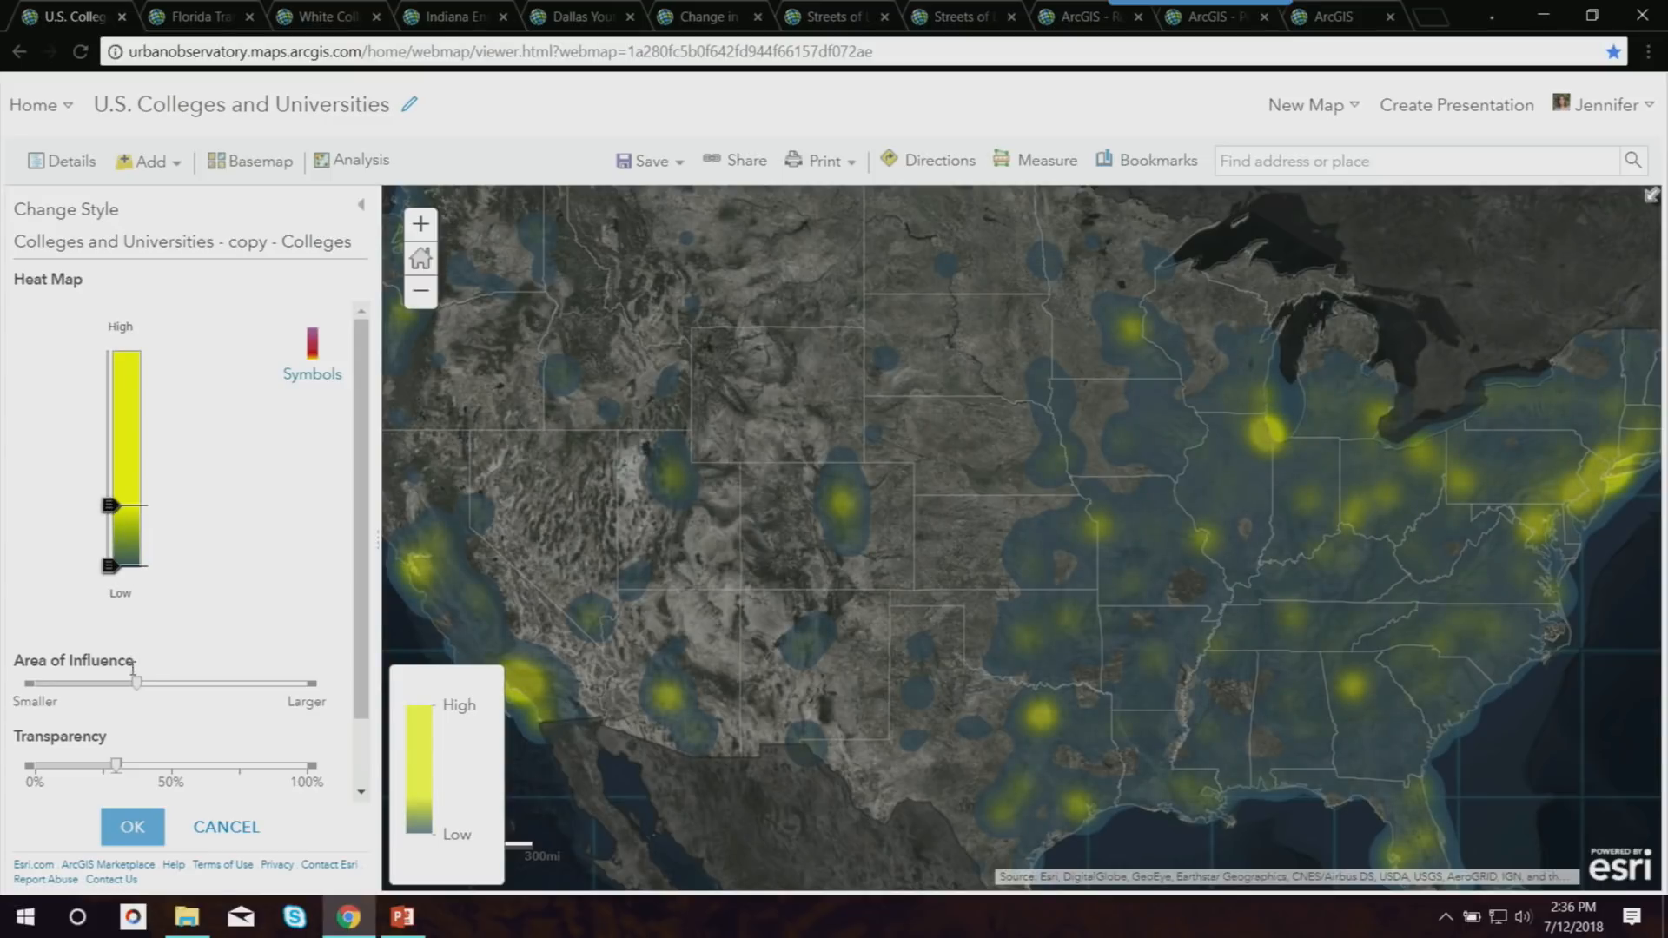
drag(135, 682, 250, 689)
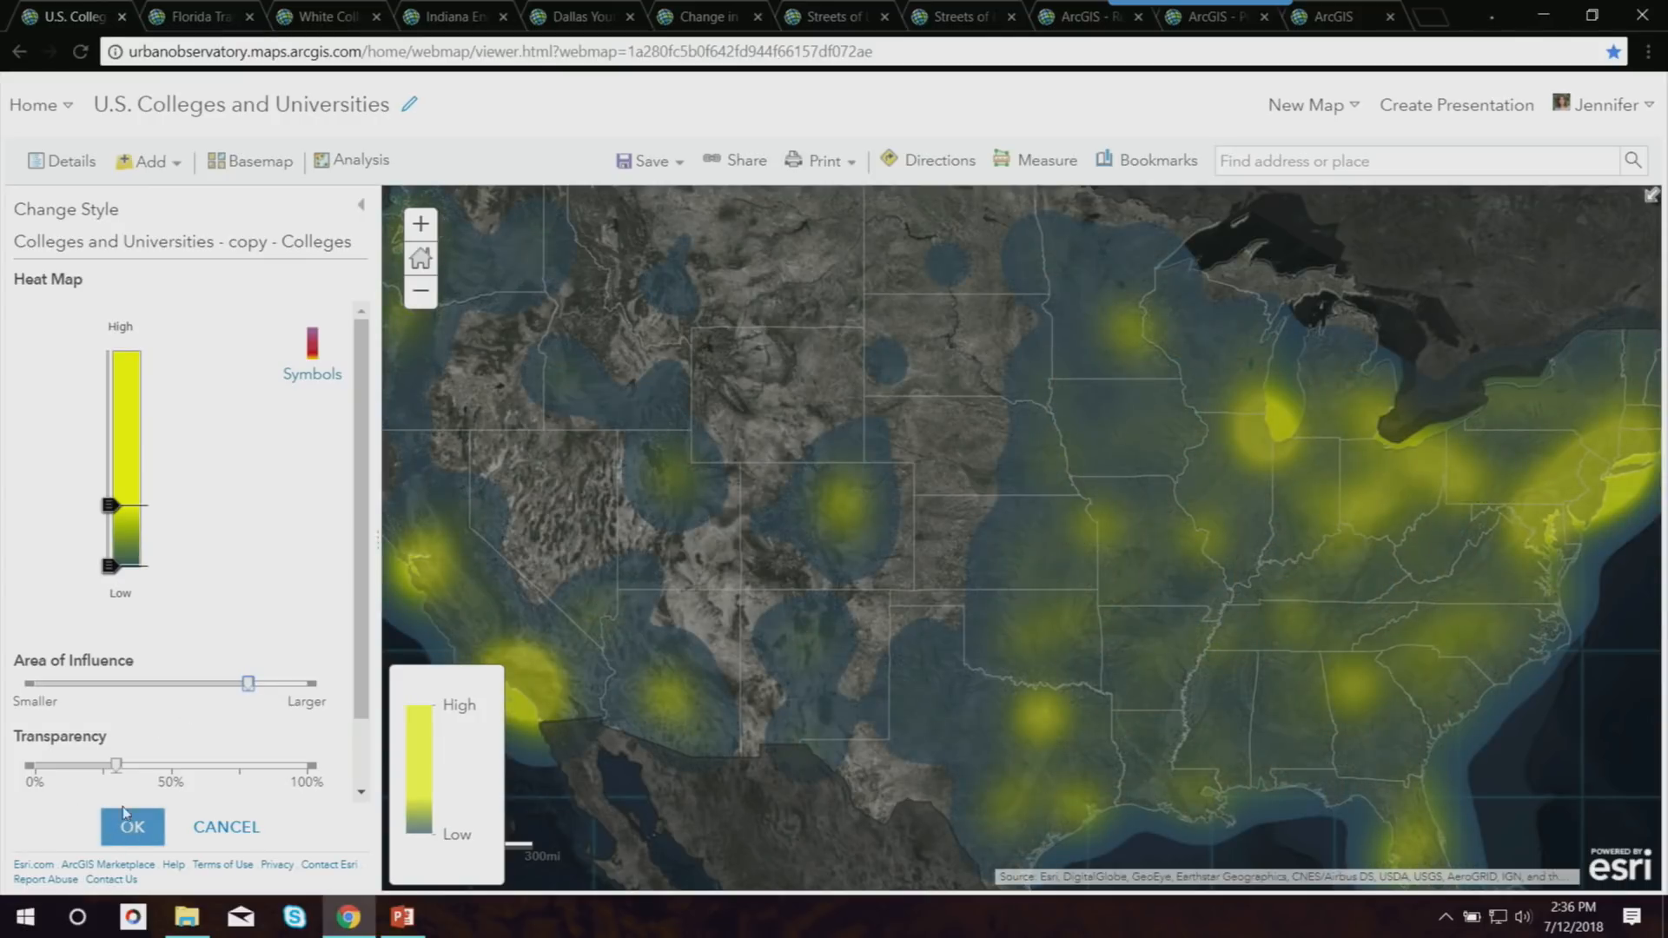
drag(118, 768, 3, 789)
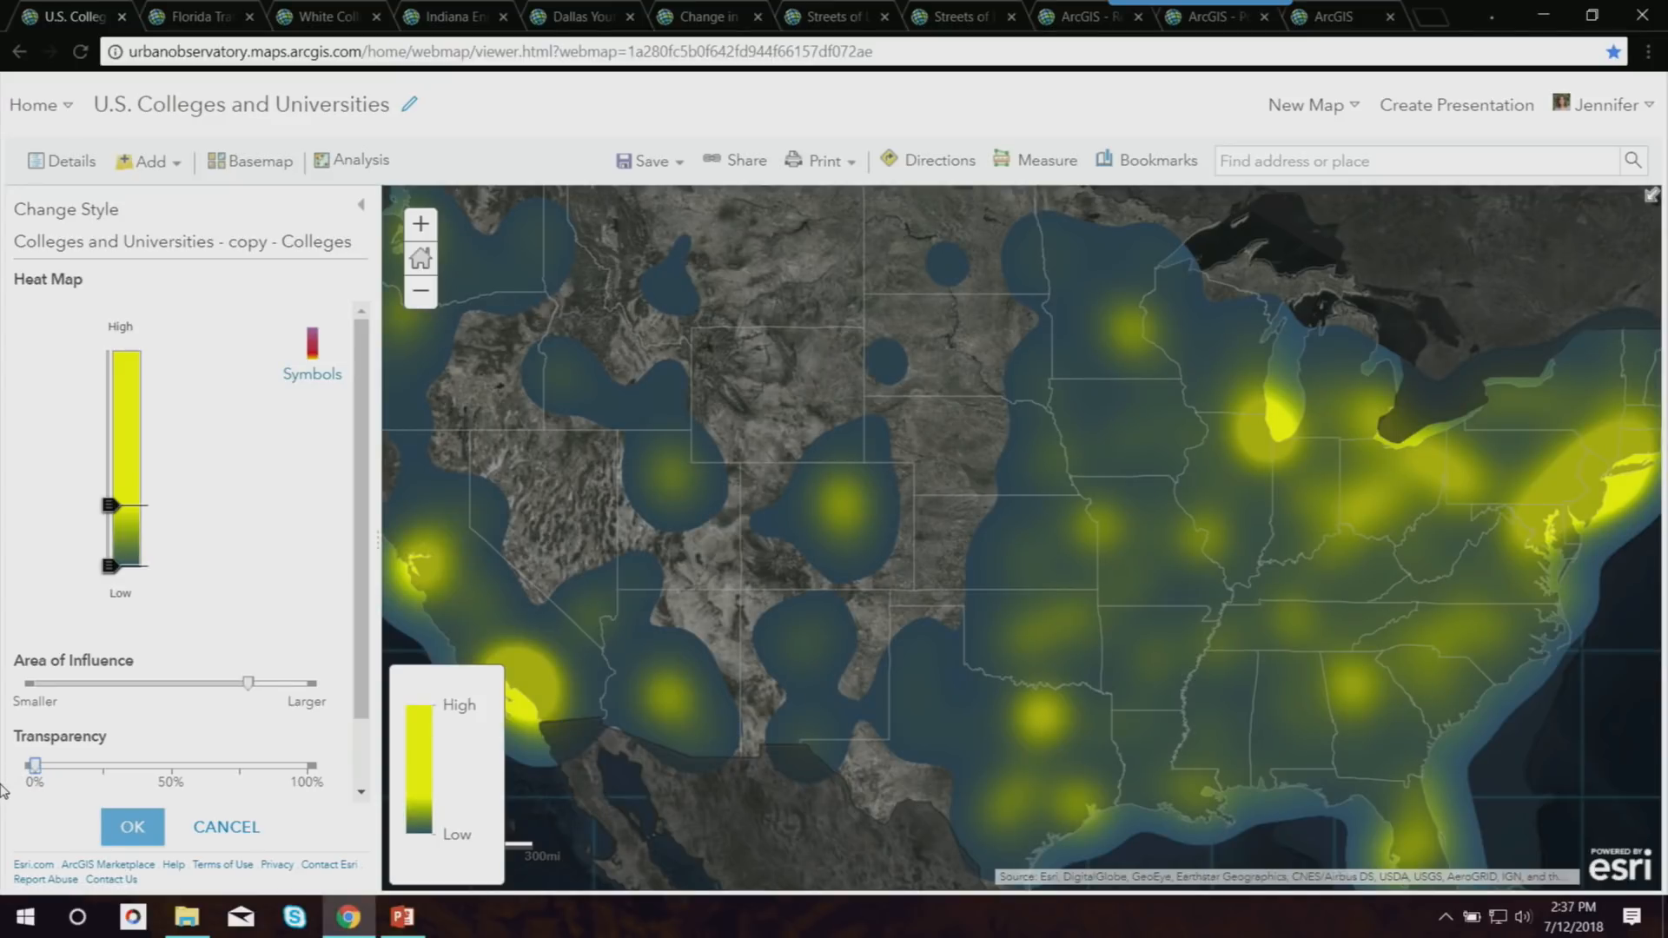
click(122, 831)
click(121, 831)
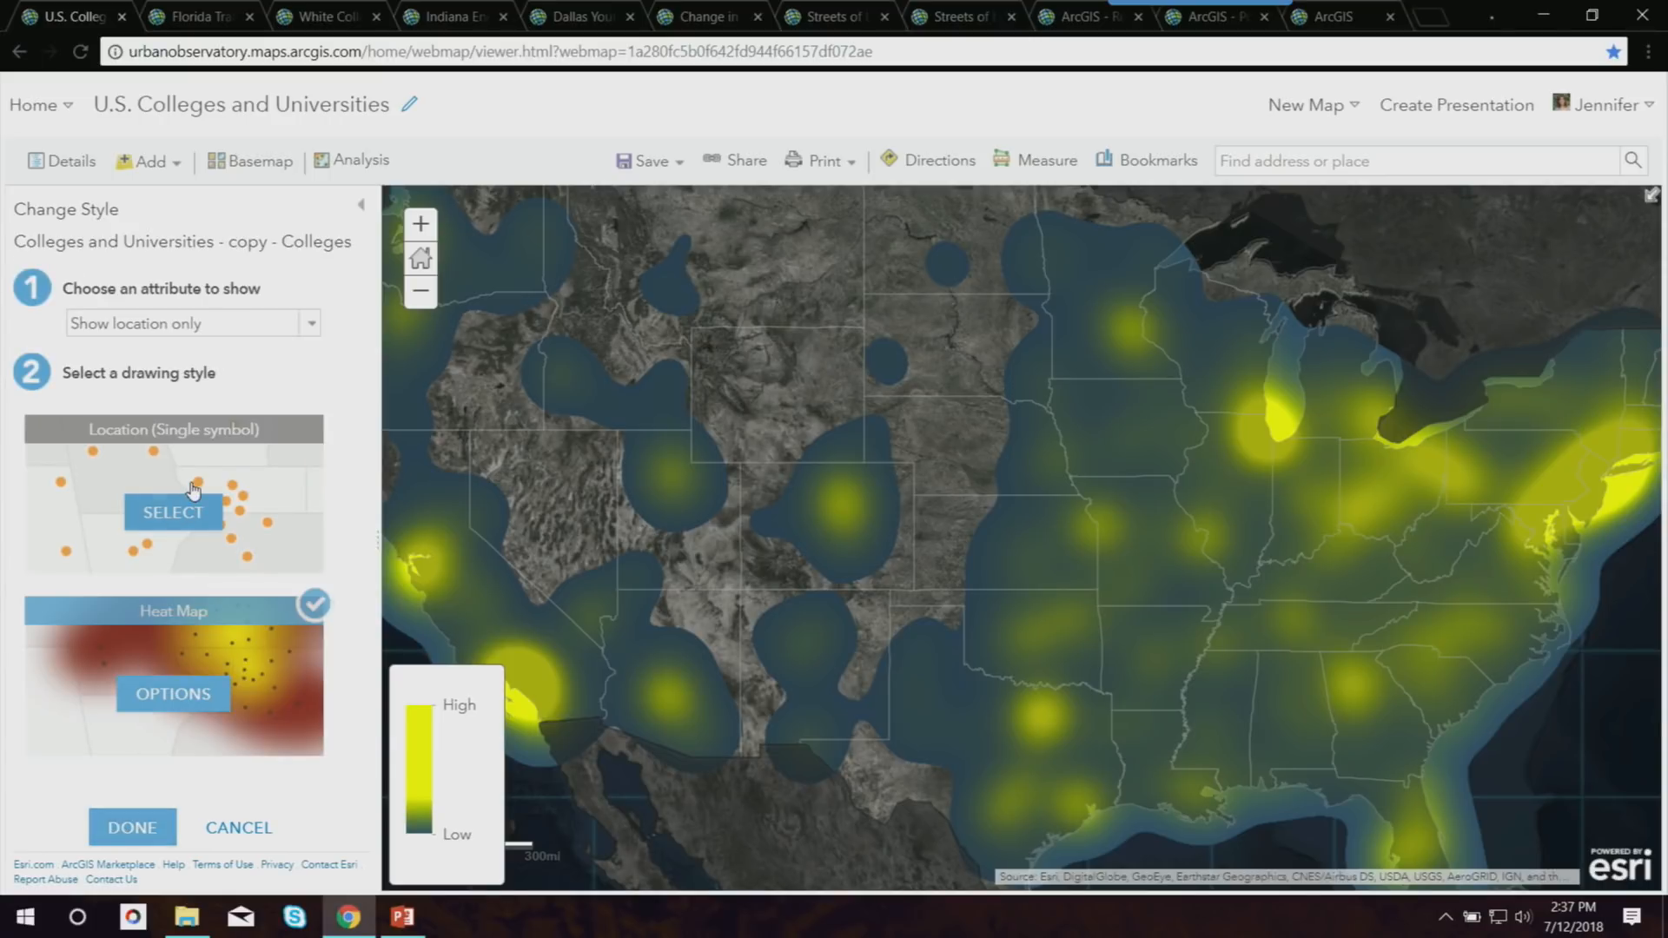
Style the layer by the Industry attribute so each school type gets its own colored point.
click(267, 329)
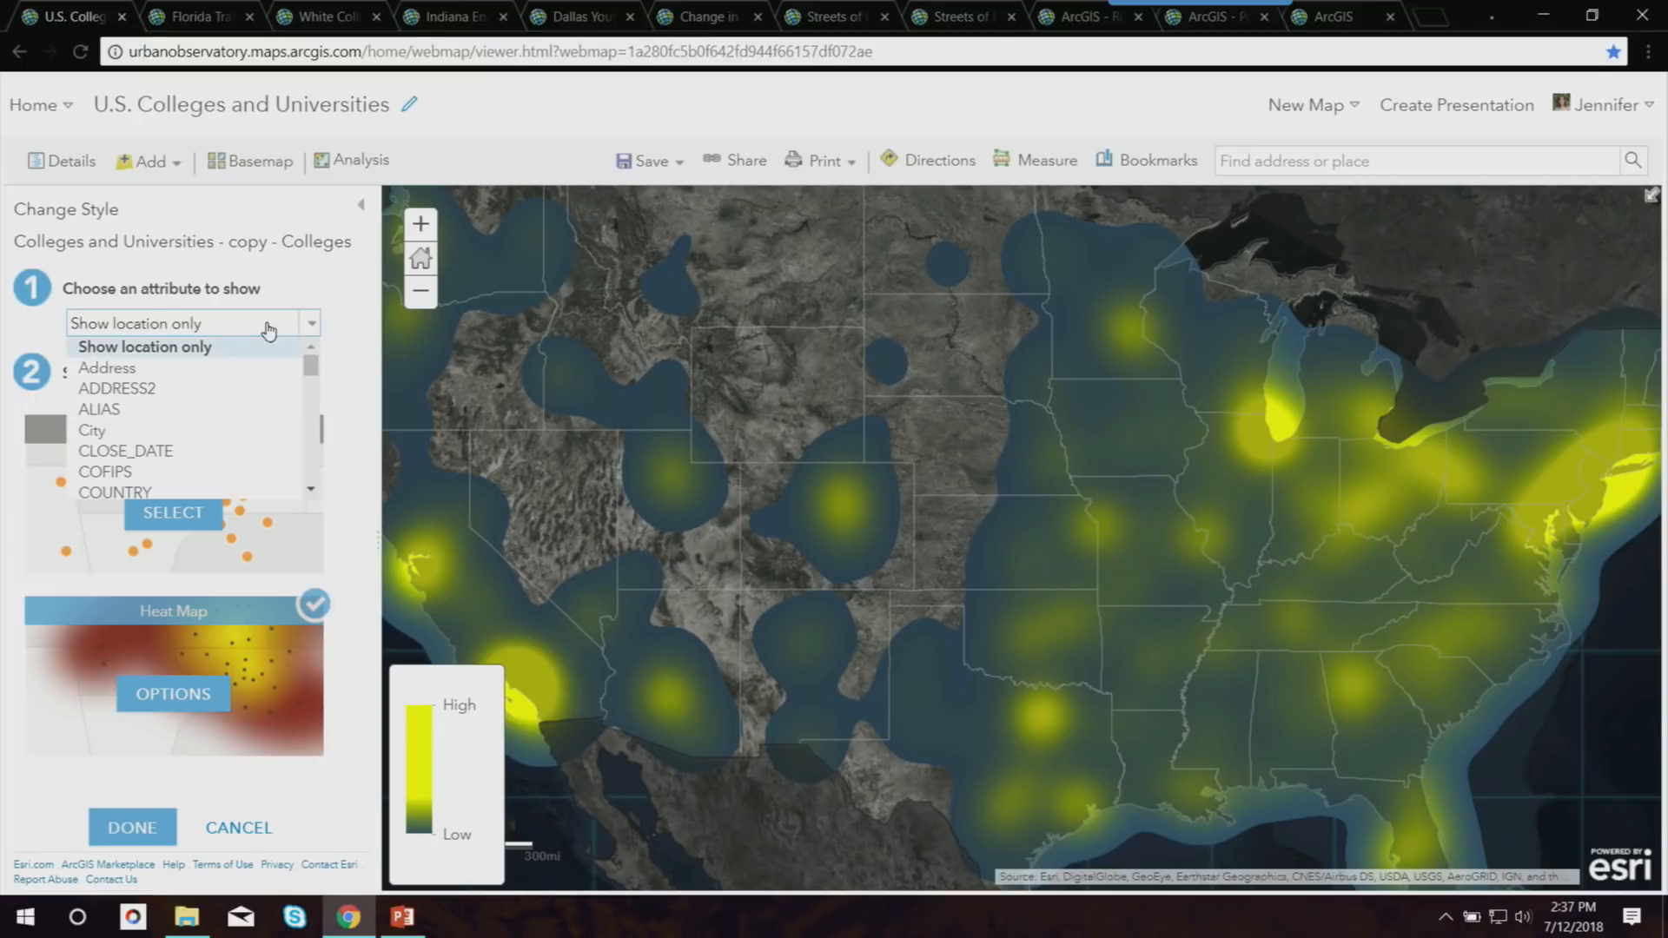
scroll(314, 395, down, 2)
scroll(314, 395, down, 3)
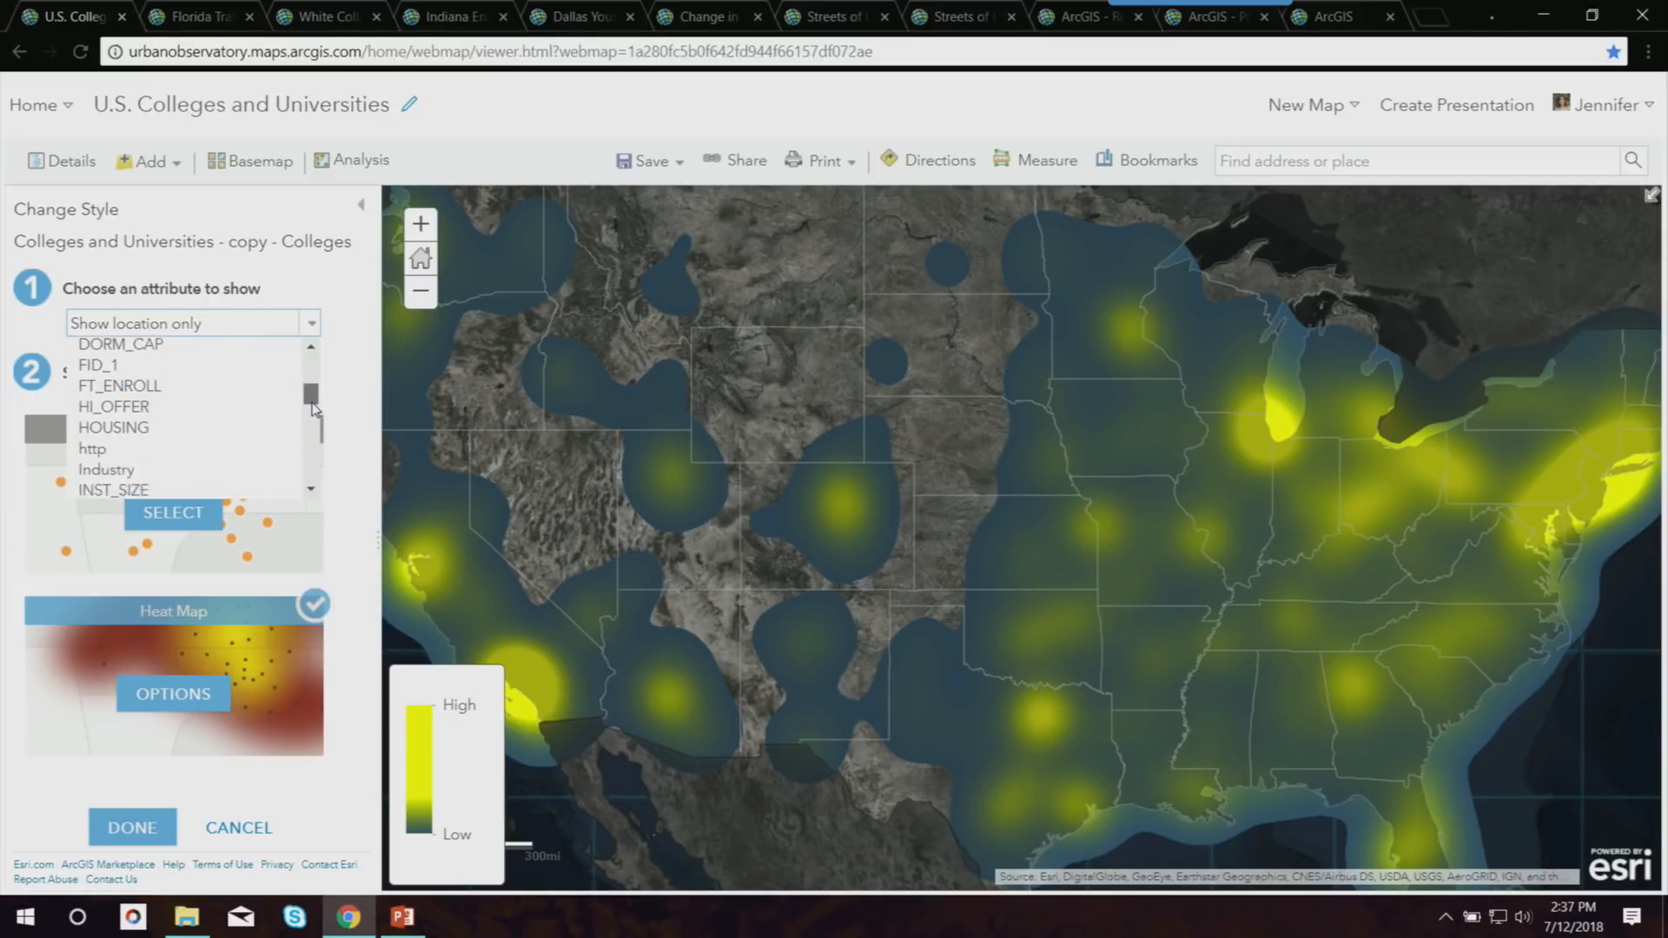
click(237, 436)
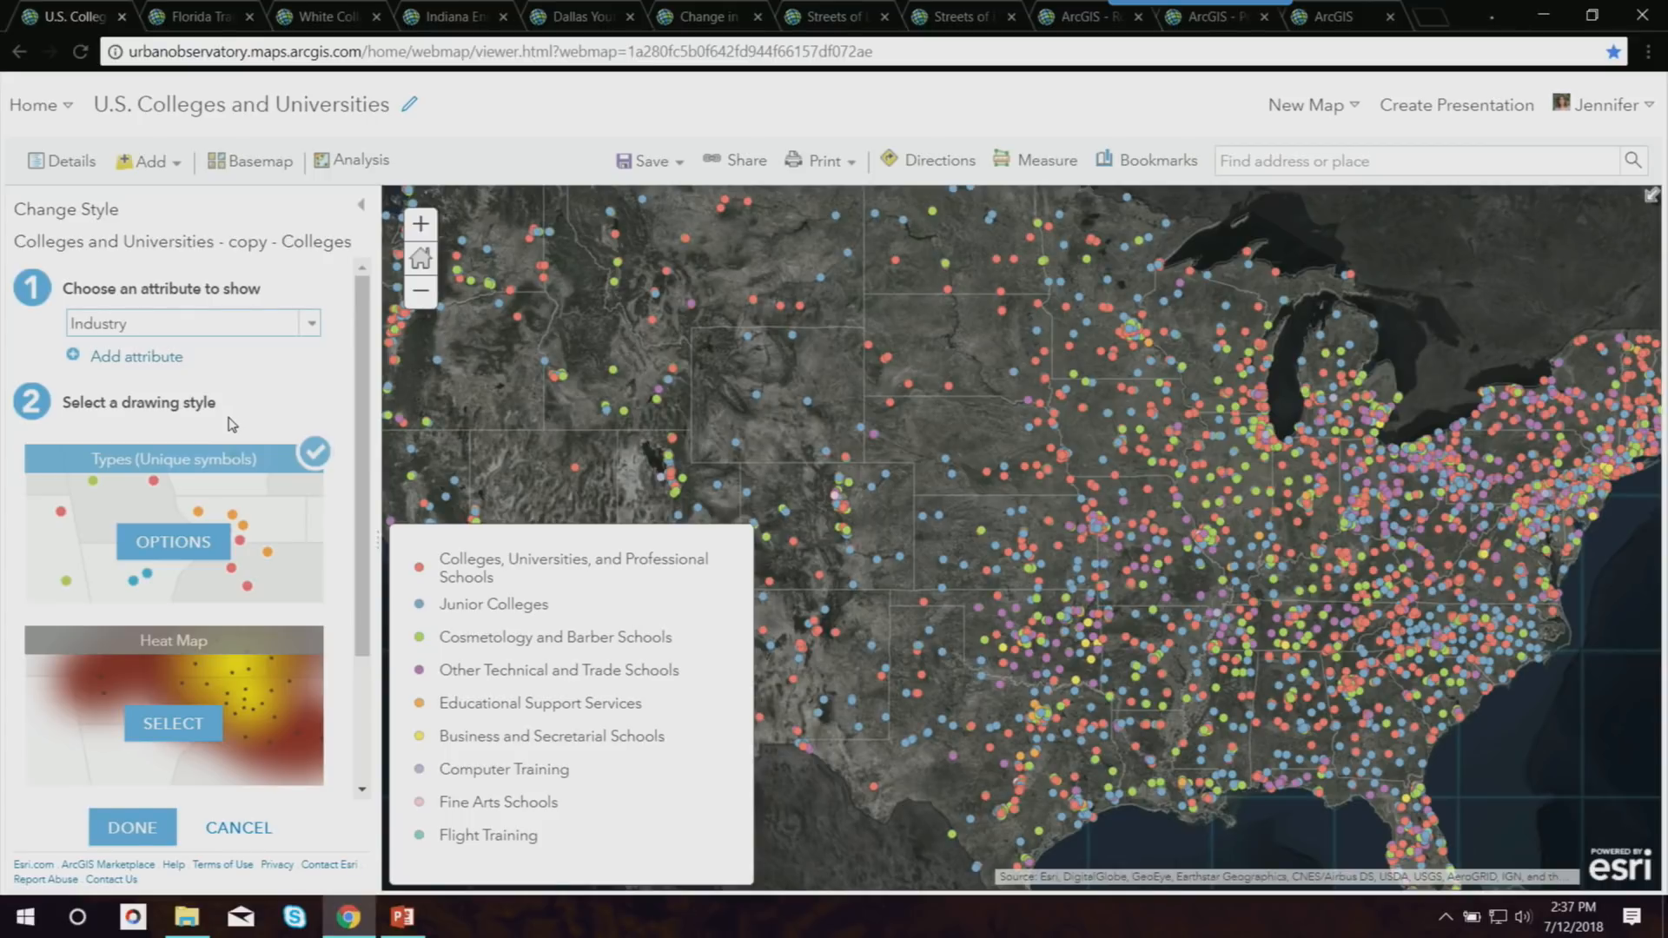
Open the symbol settings of the Colleges, Universities, and Professional Schools category and browse the State Government symbol set.
click(174, 547)
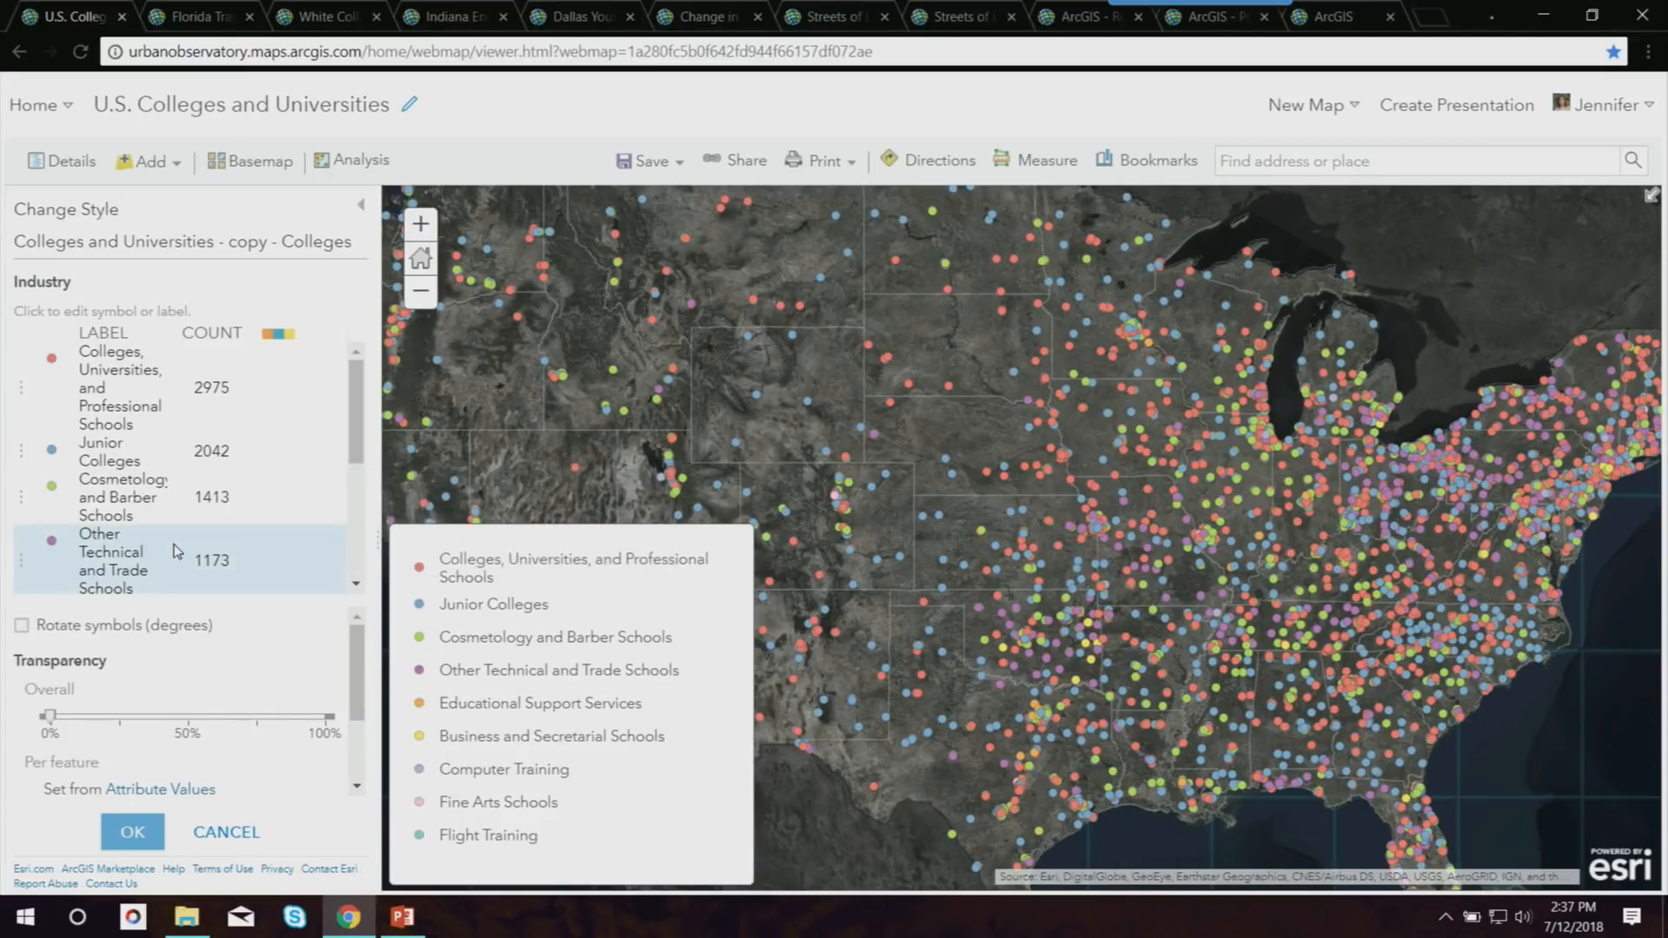
click(52, 360)
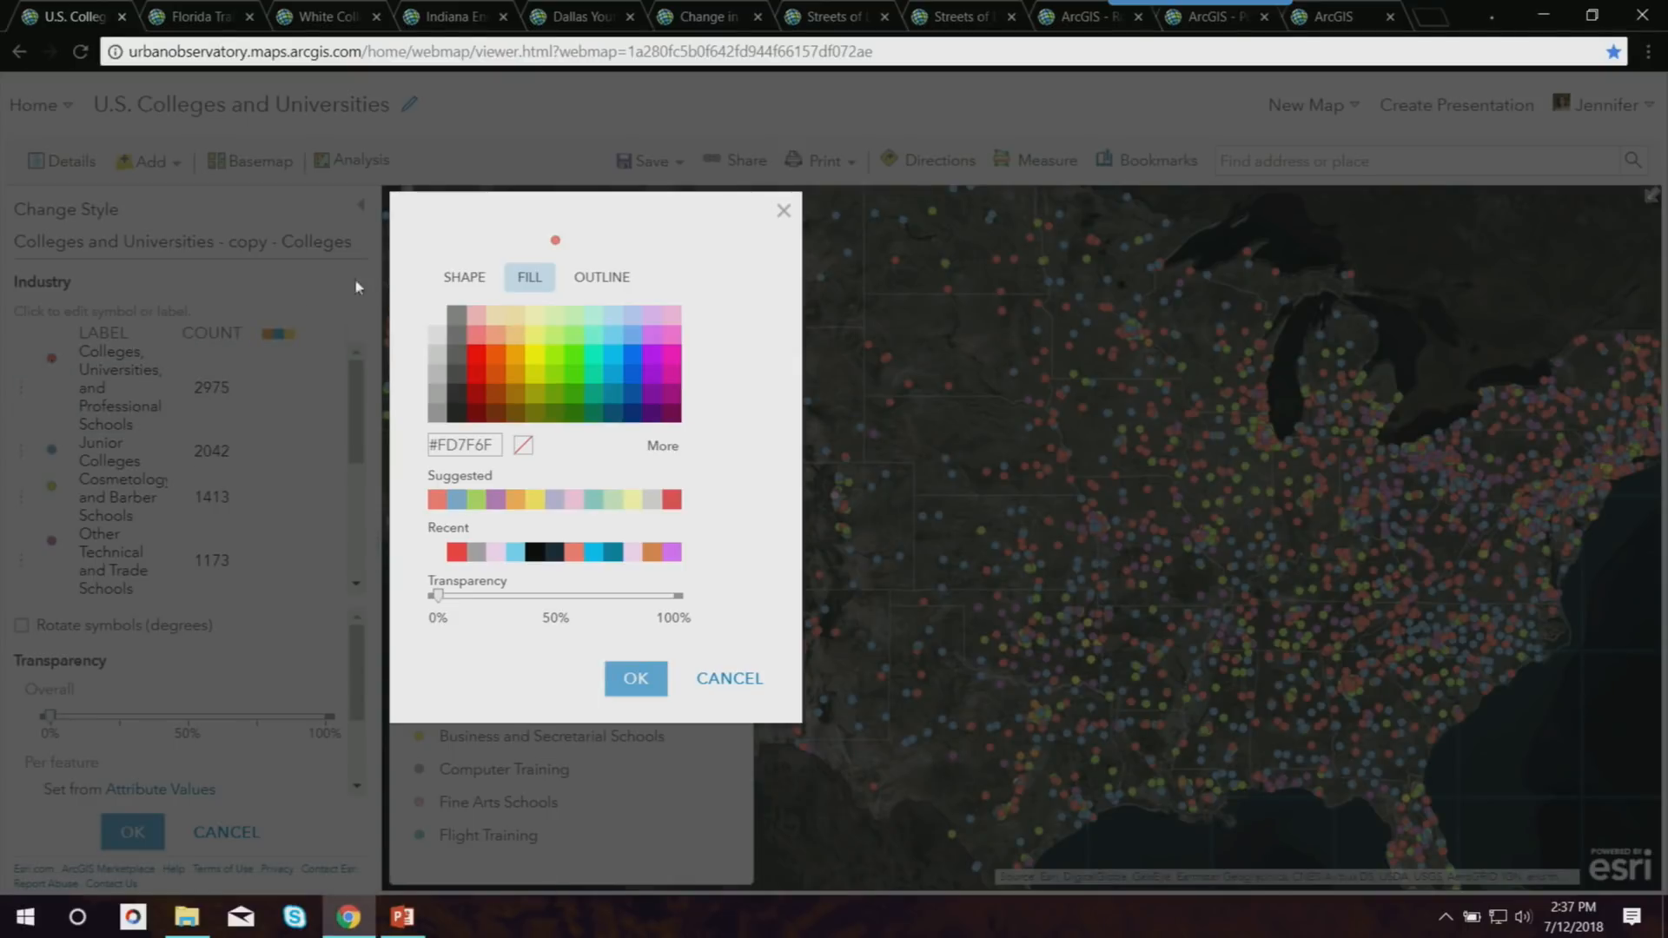
click(476, 274)
click(510, 326)
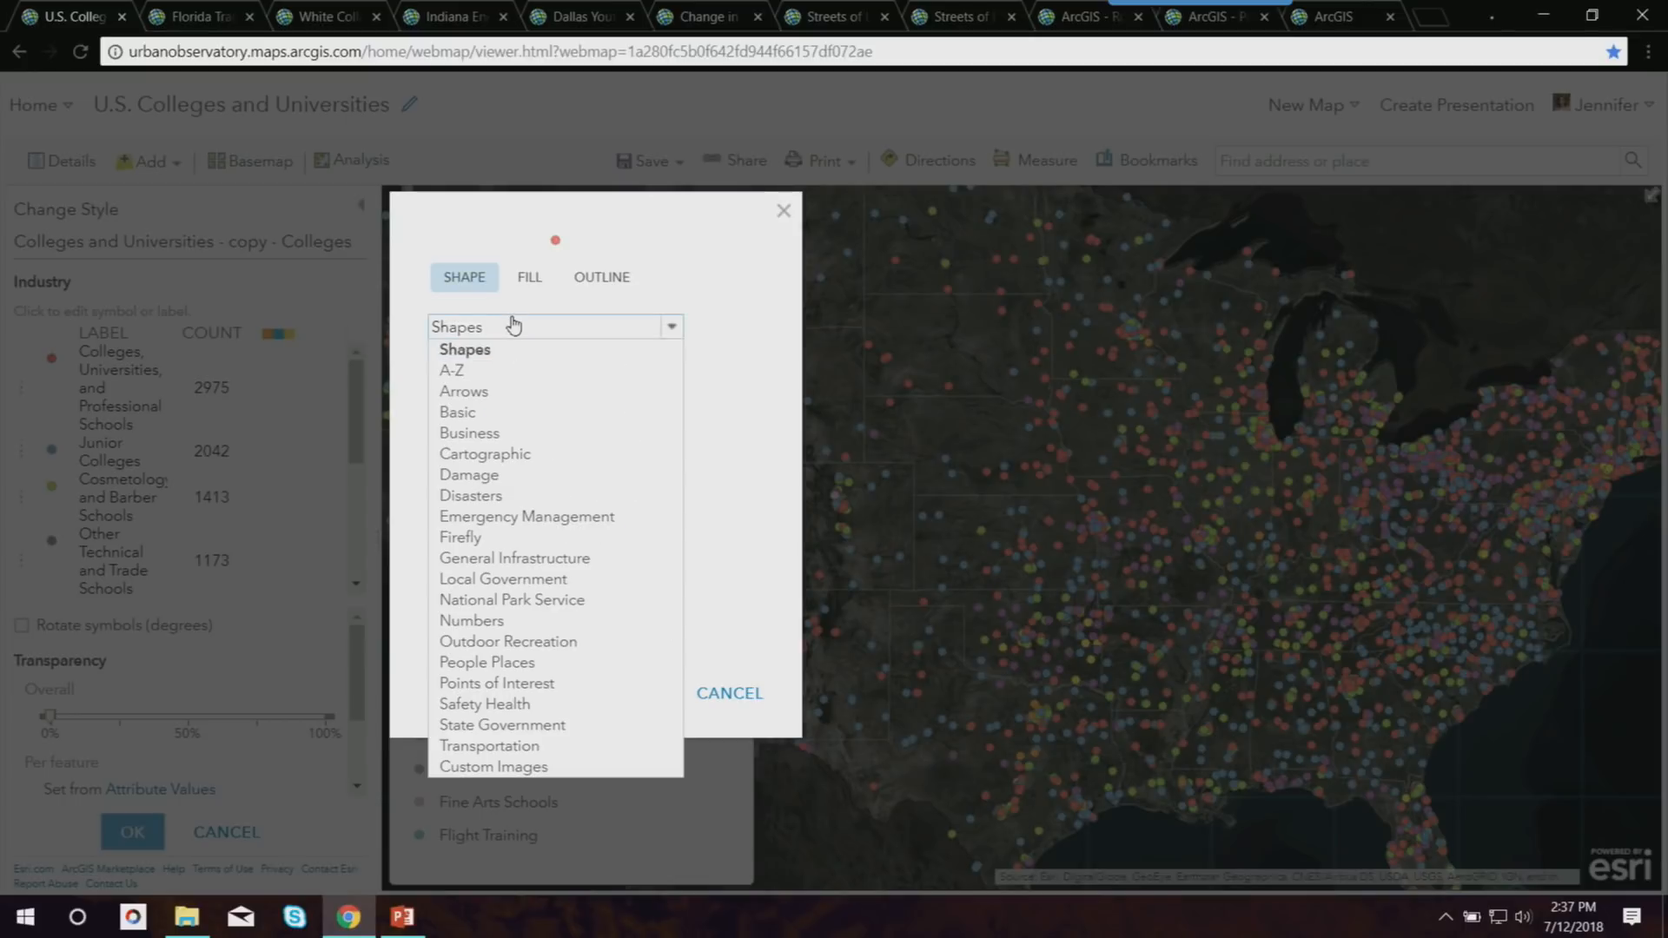
click(522, 725)
scroll(674, 430, down, 3)
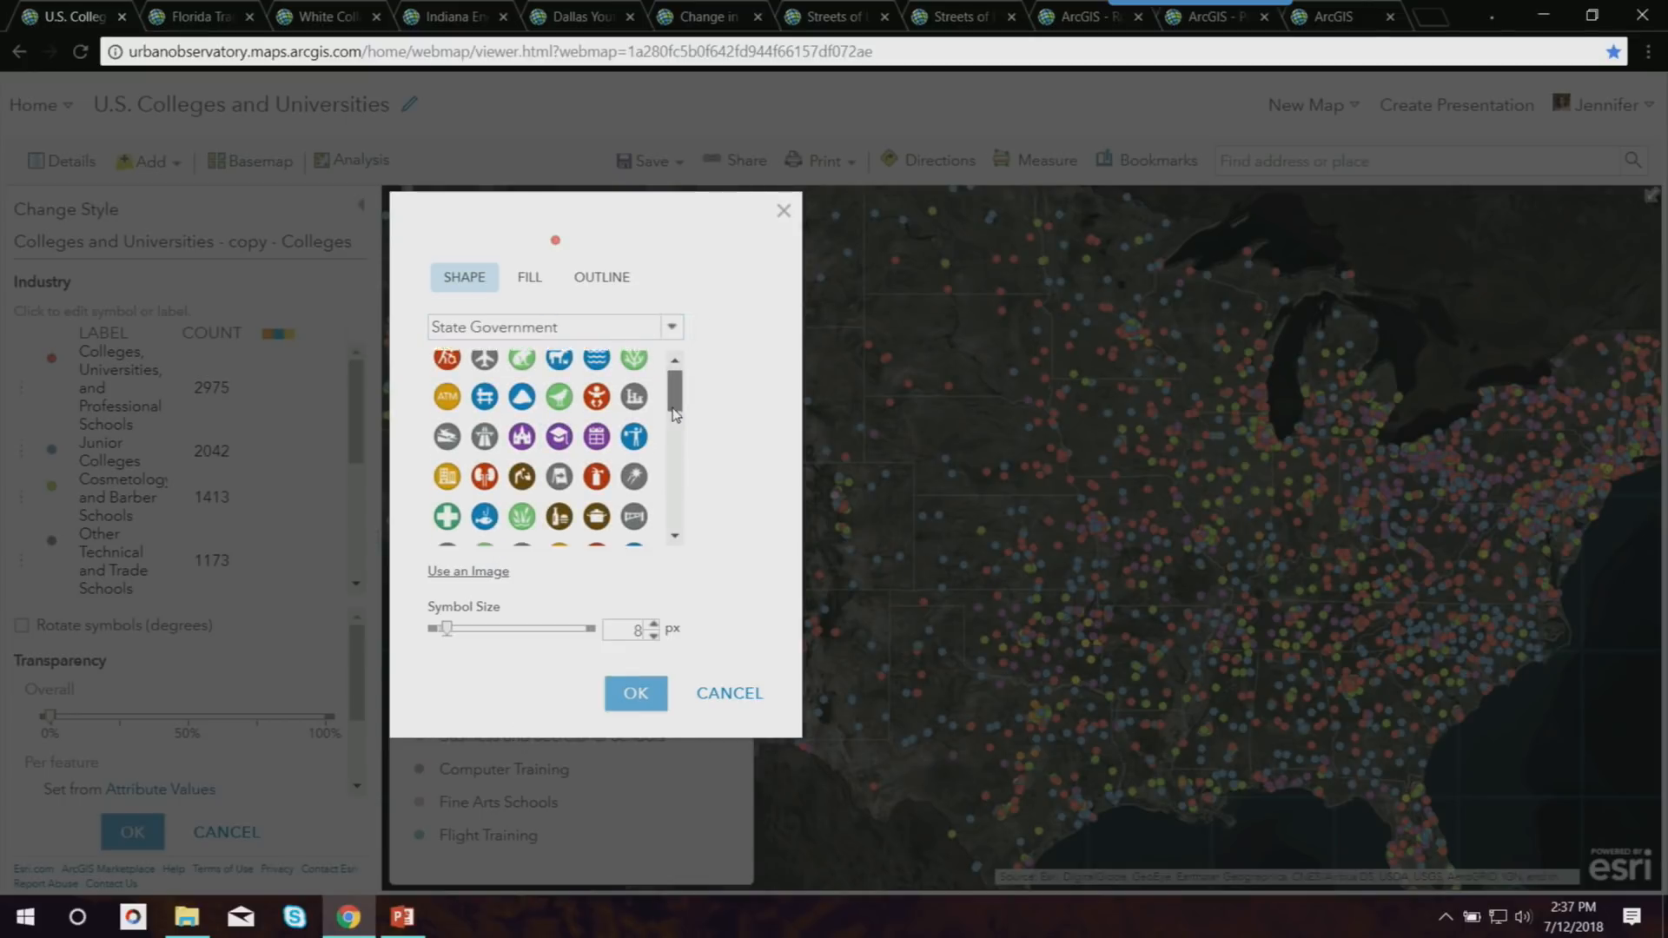
drag(675, 430, 675, 466)
scroll(675, 467, down, 5)
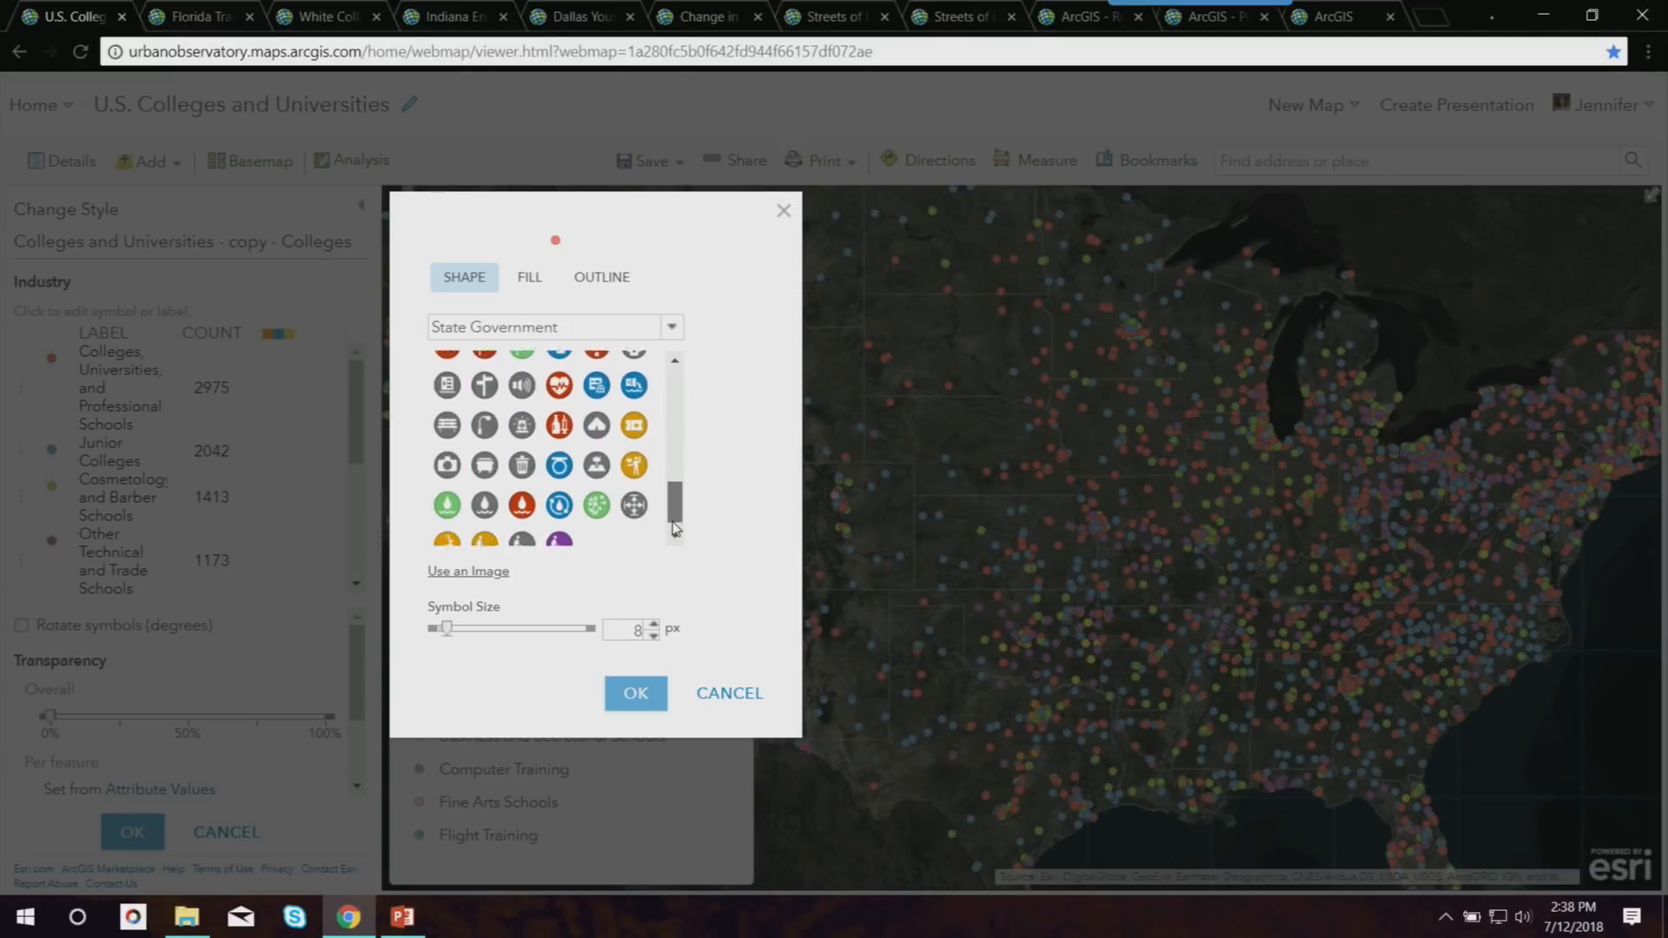
Give the Colleges, Universities, and Professional Schools category a turquoise glowing symbol from the Firefly set.
click(644, 332)
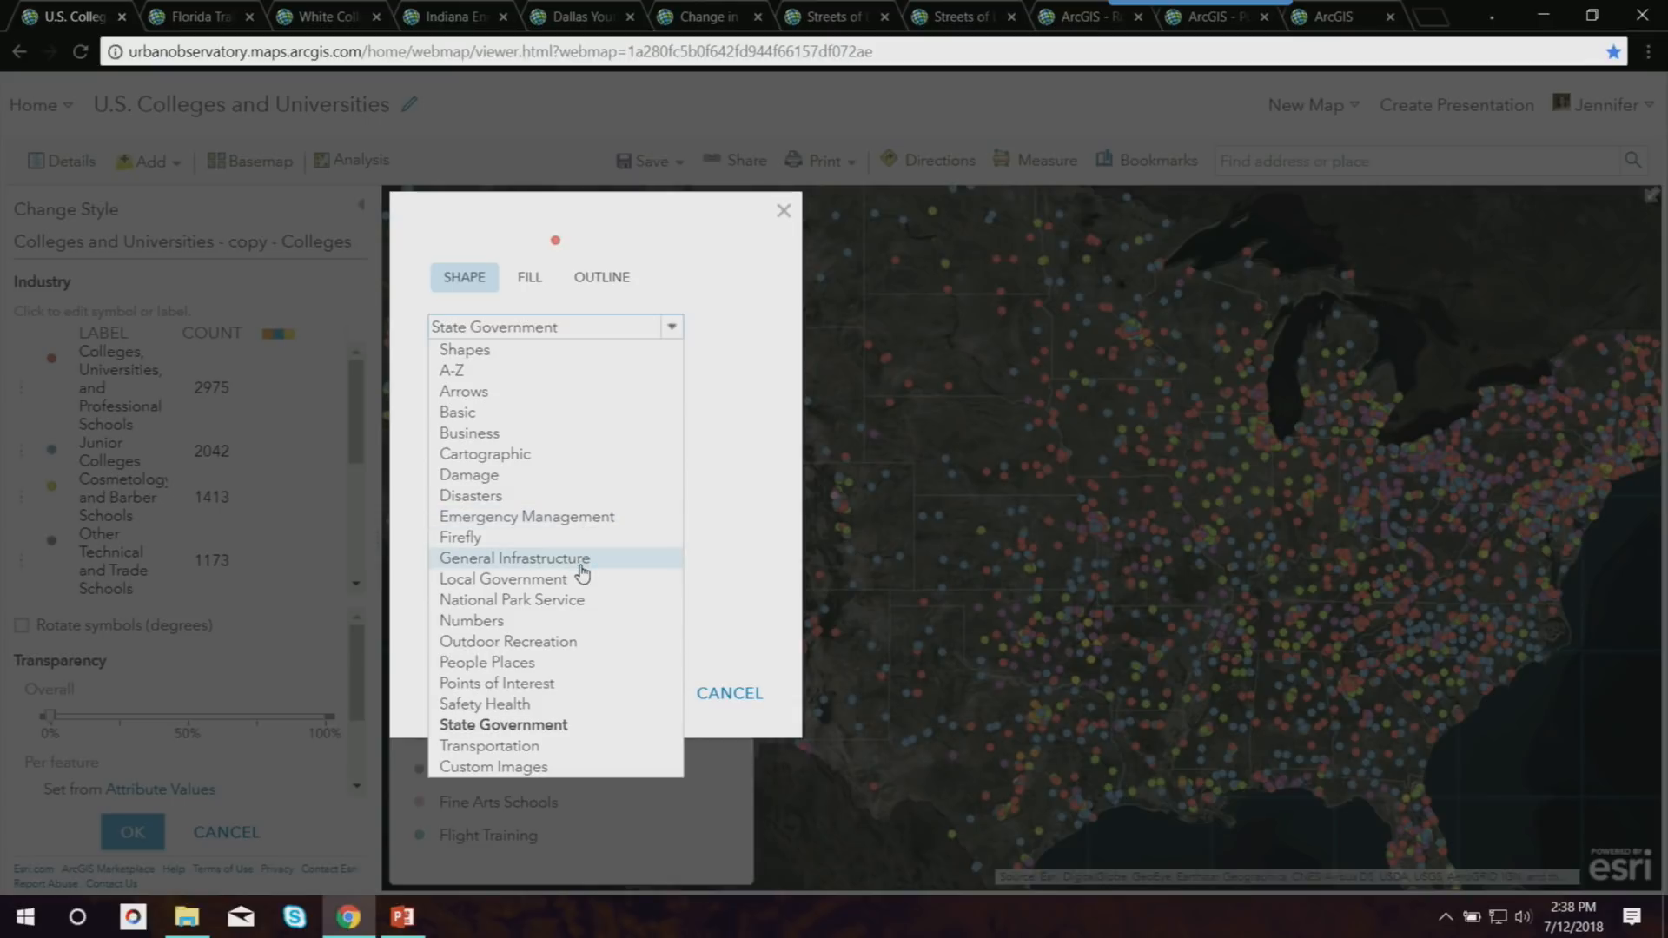
click(580, 539)
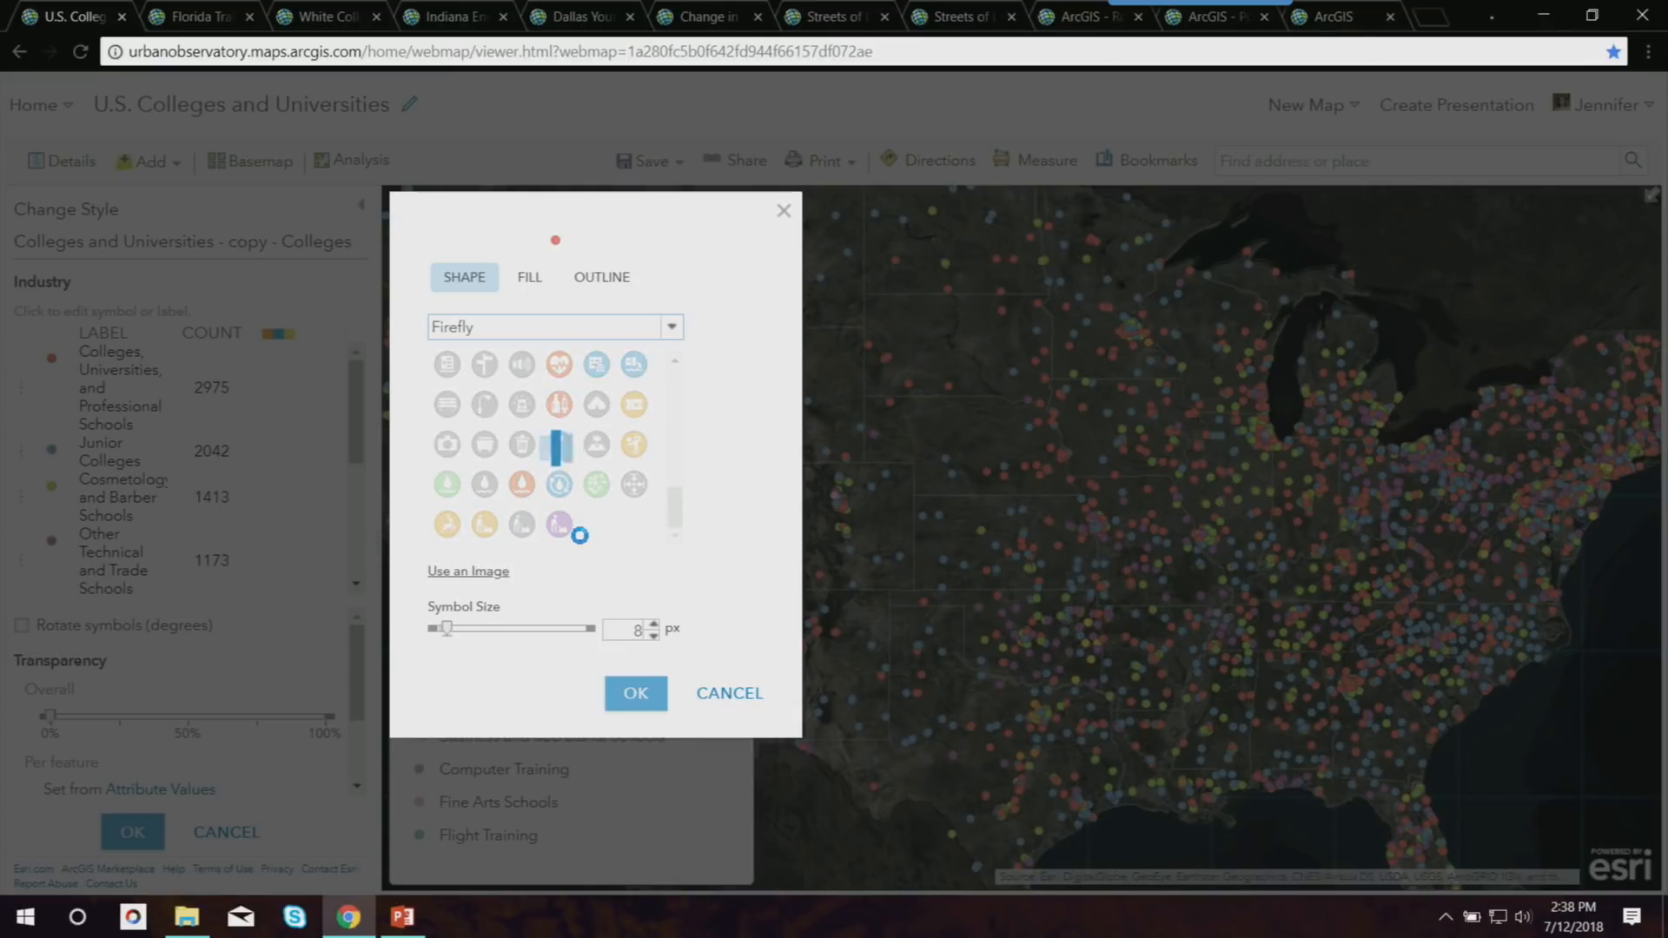
click(634, 528)
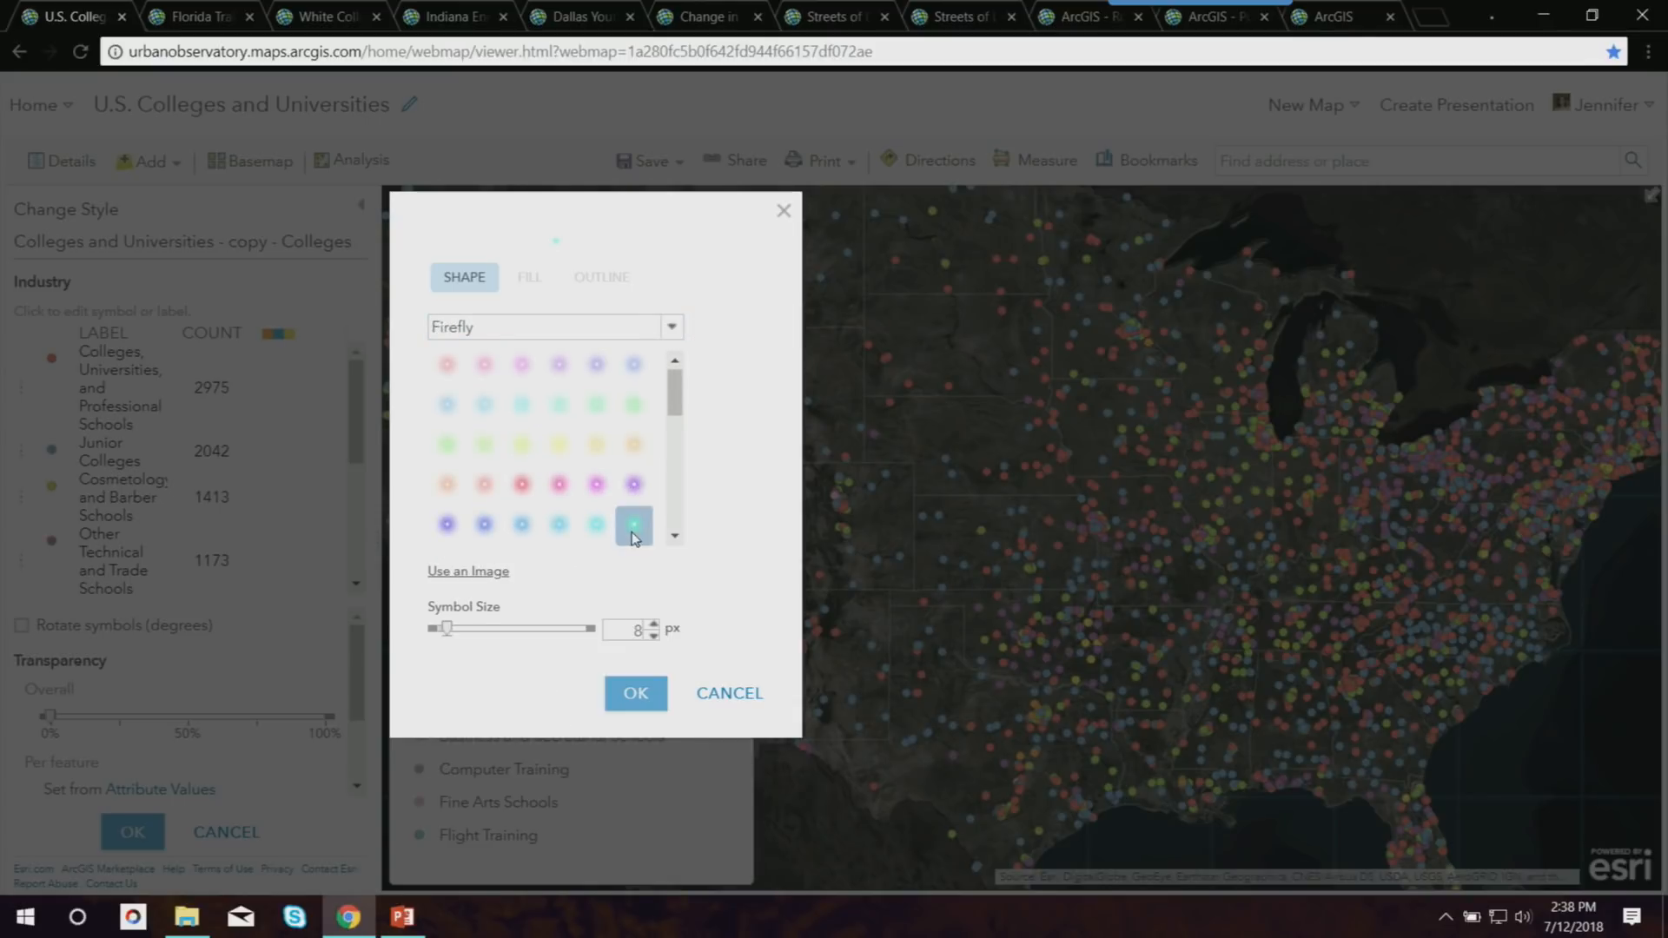
click(636, 692)
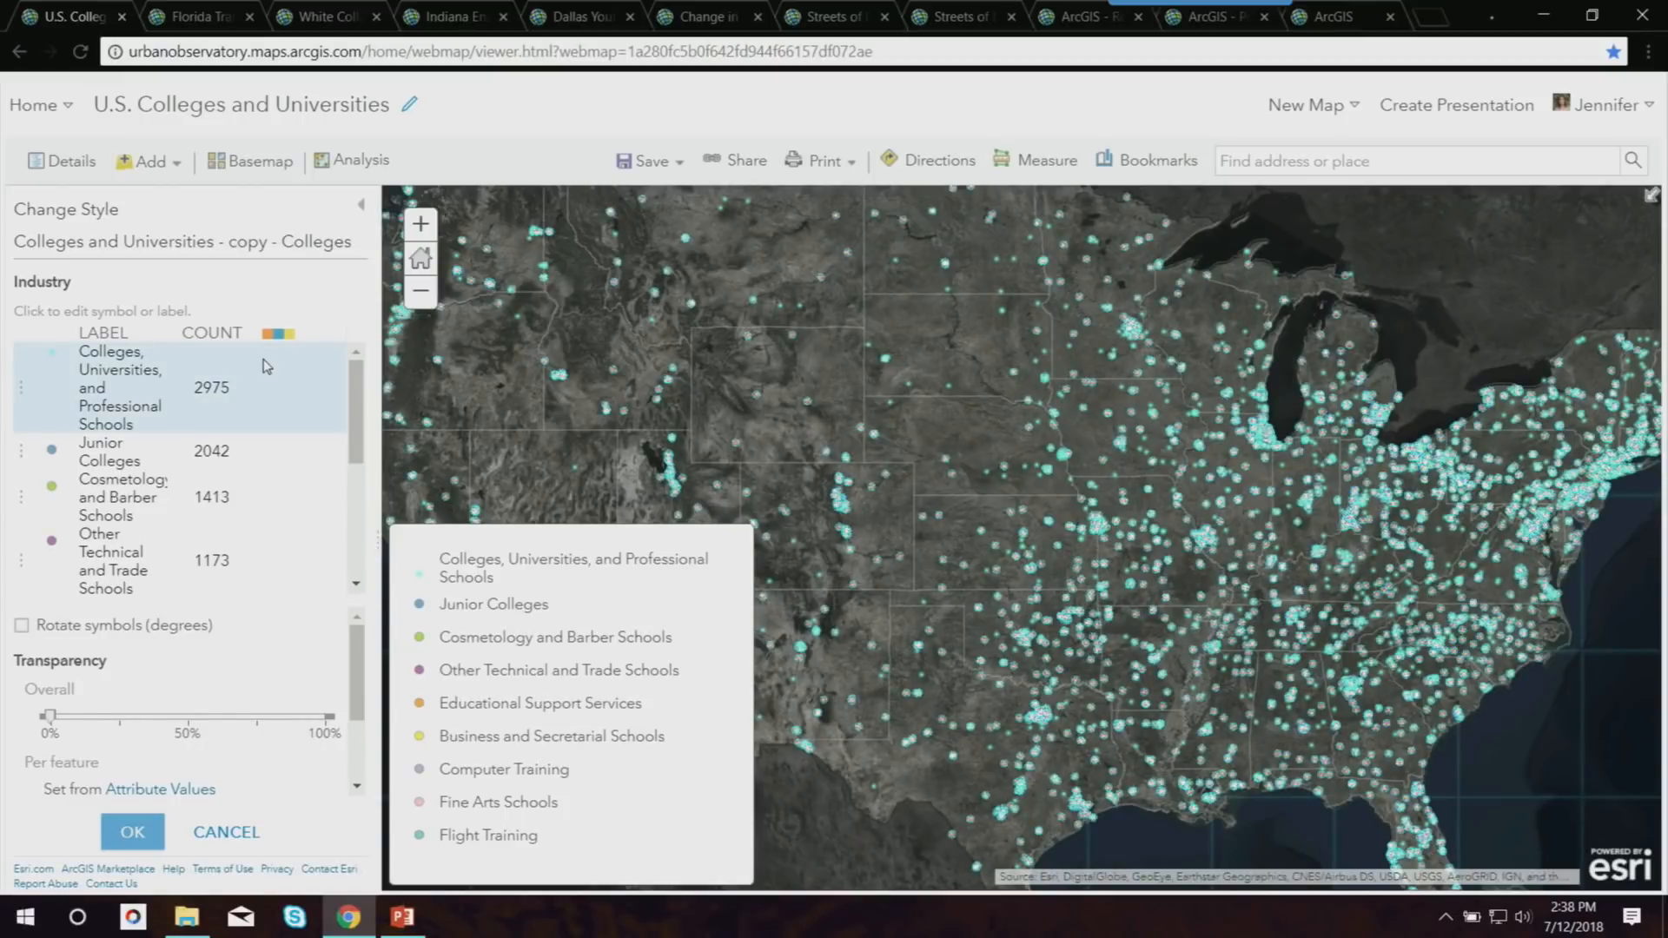
Enlarge the Firefly symbol of the Colleges, Universities, and Professional Schools category to 14 px.
click(54, 353)
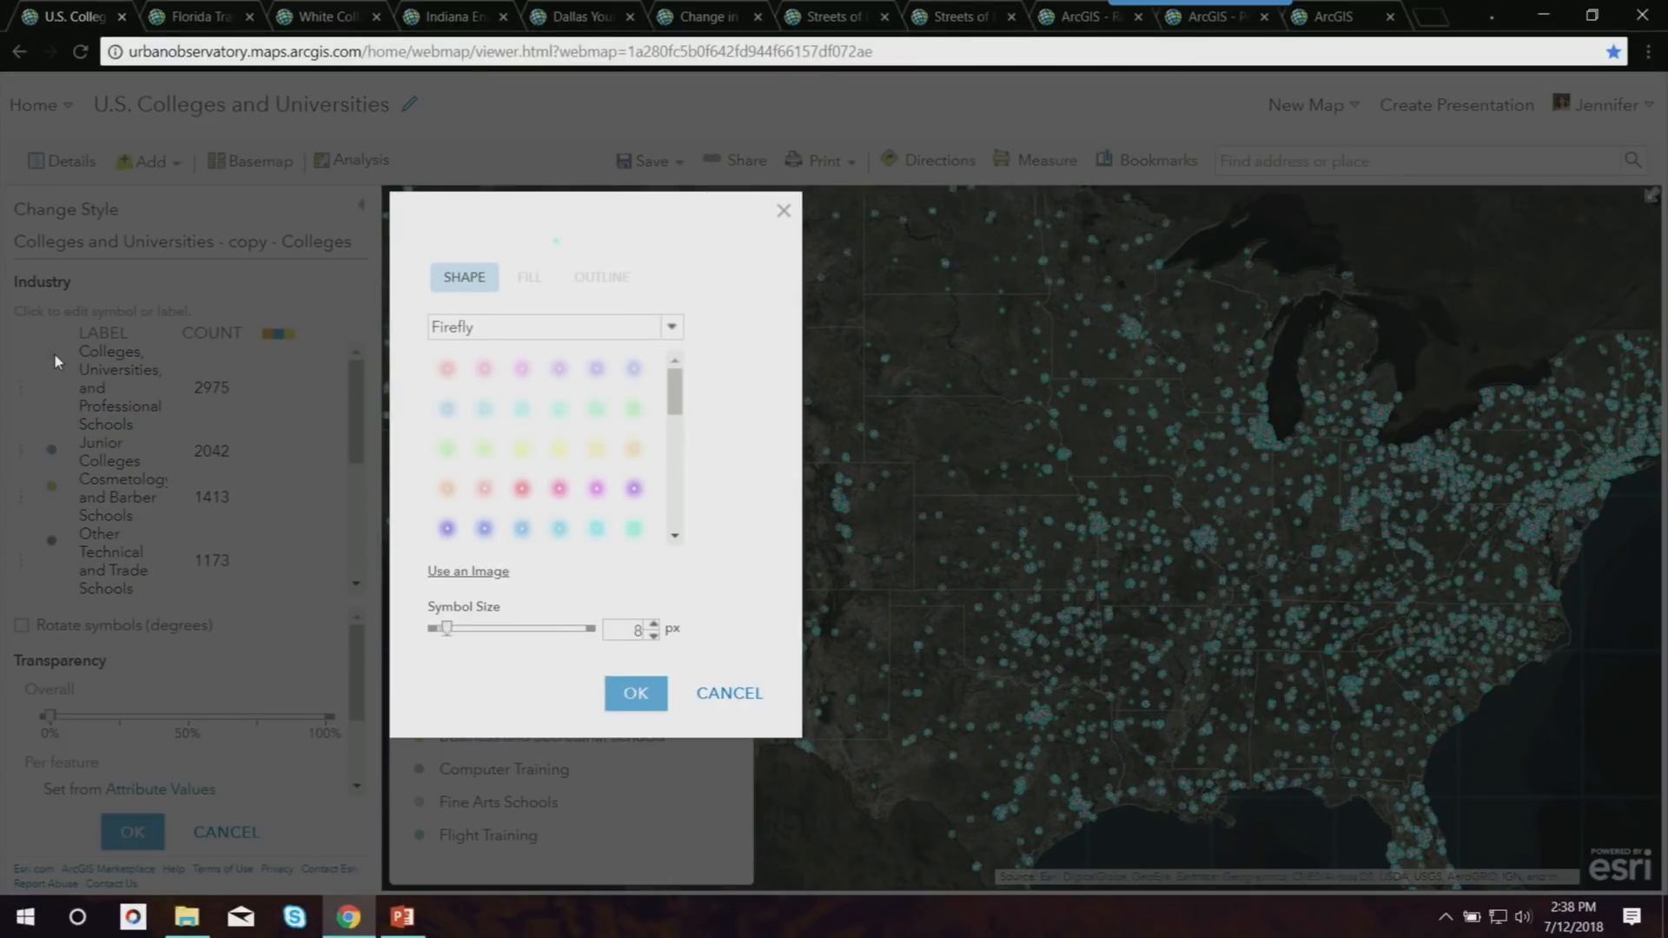
click(653, 623)
click(653, 623)
click(654, 623)
click(635, 692)
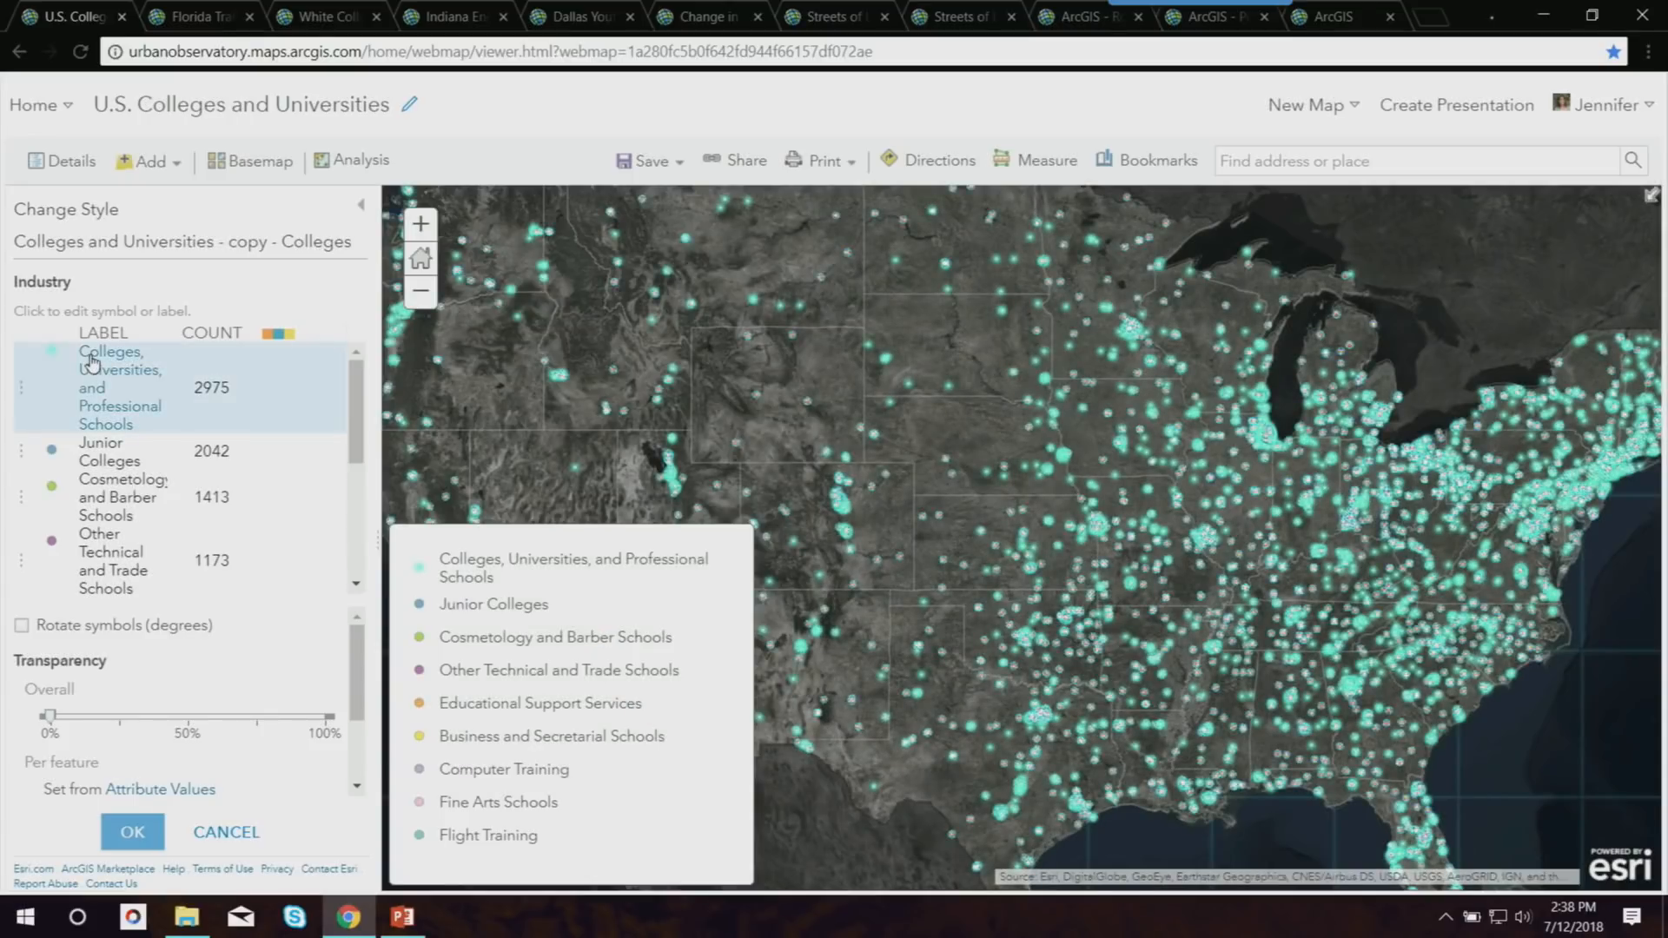
Replace the Colleges, Universities, and Professional Schools symbol with the orange graduation cap from the Custom Images set.
click(54, 353)
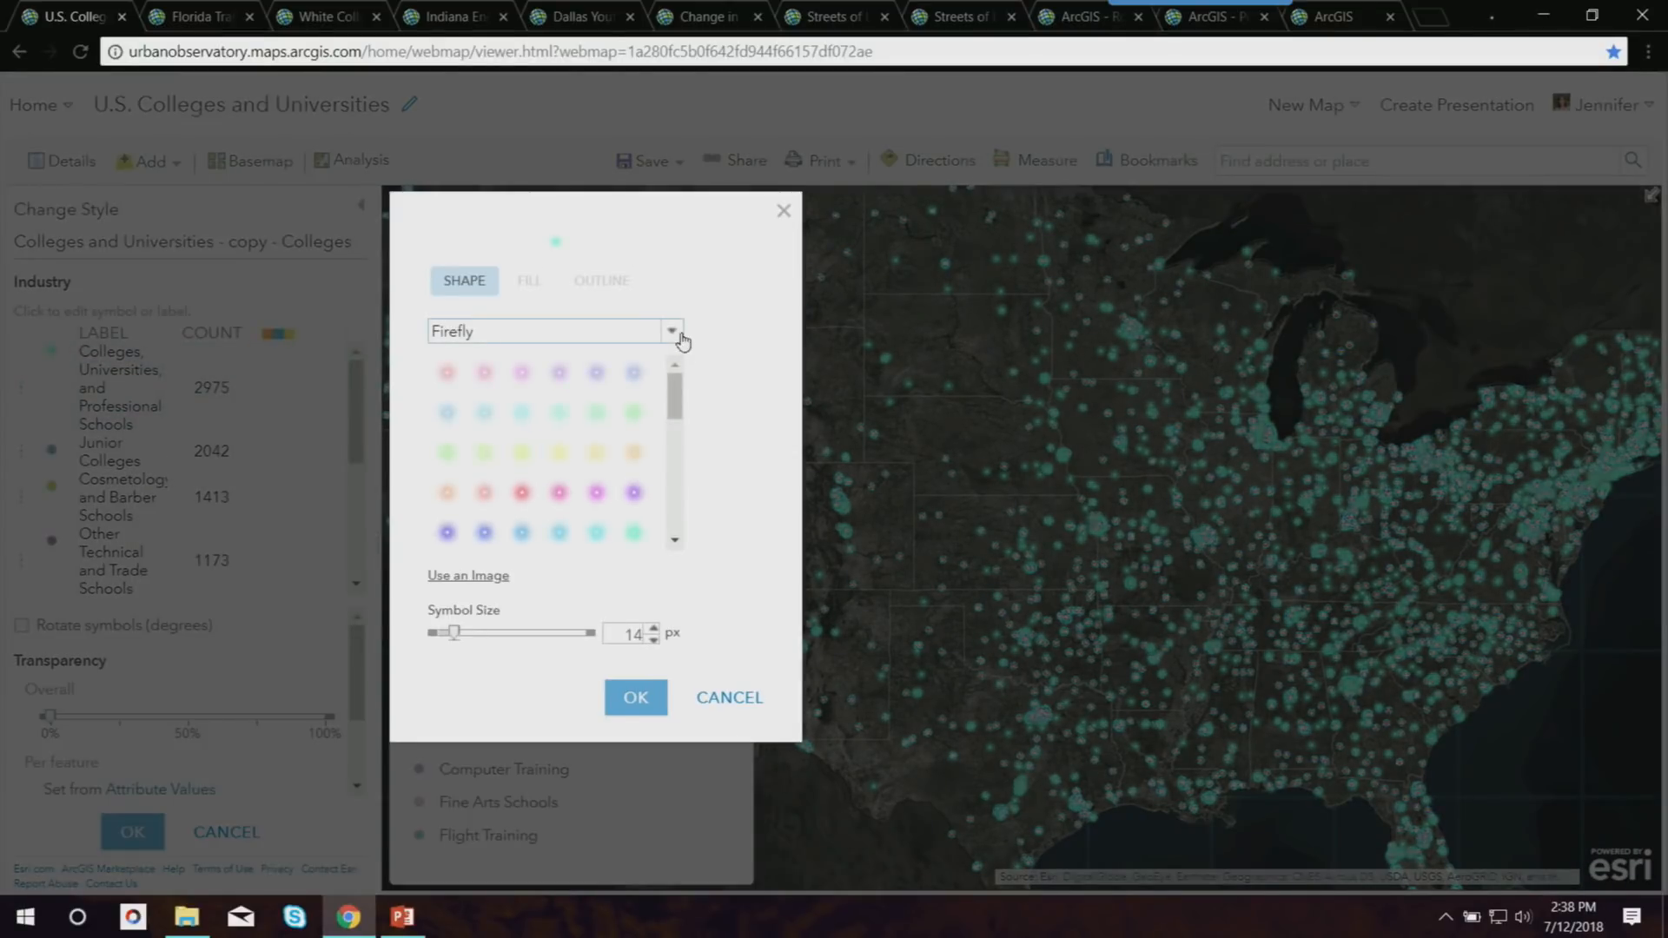
click(490, 577)
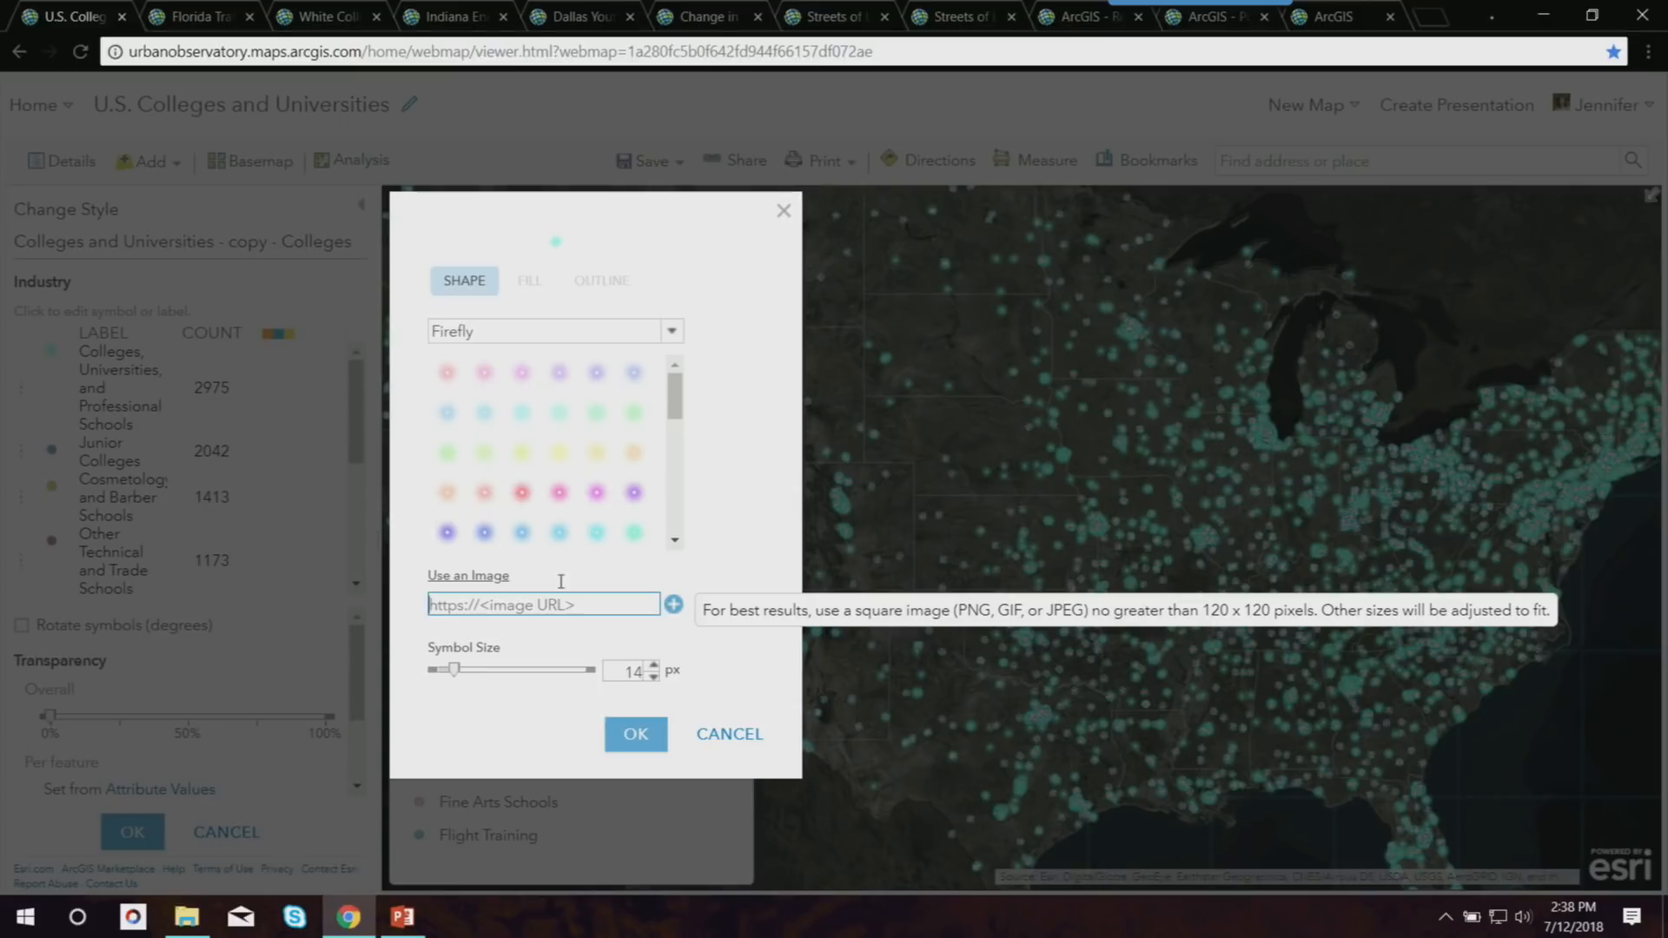
click(654, 331)
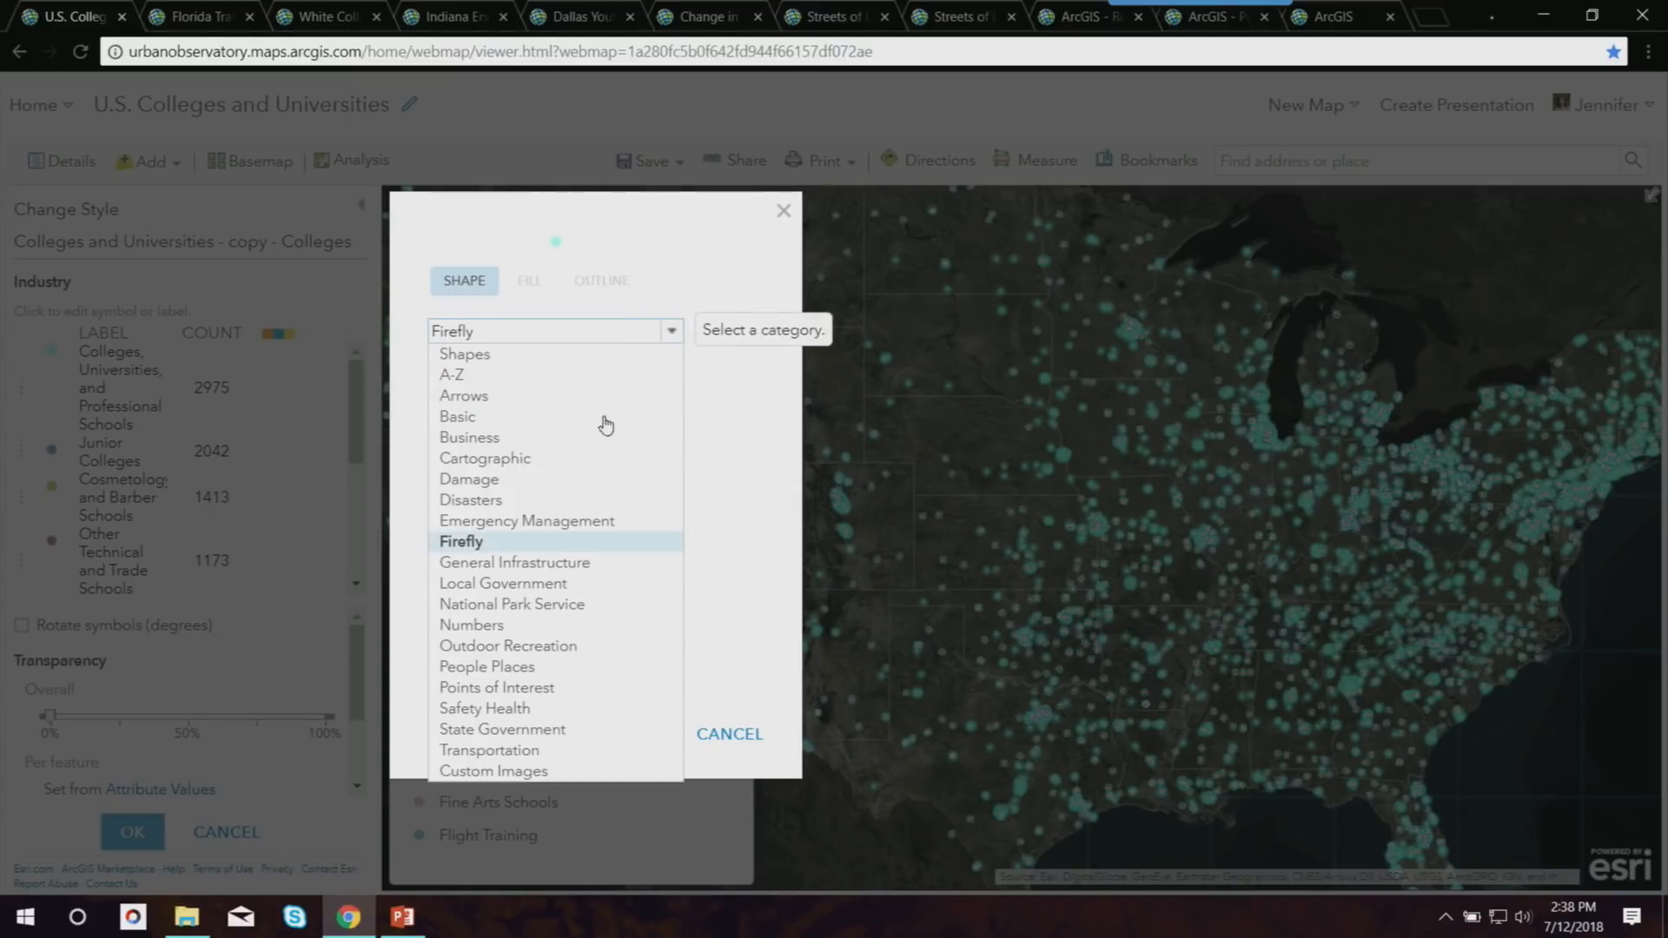
click(545, 770)
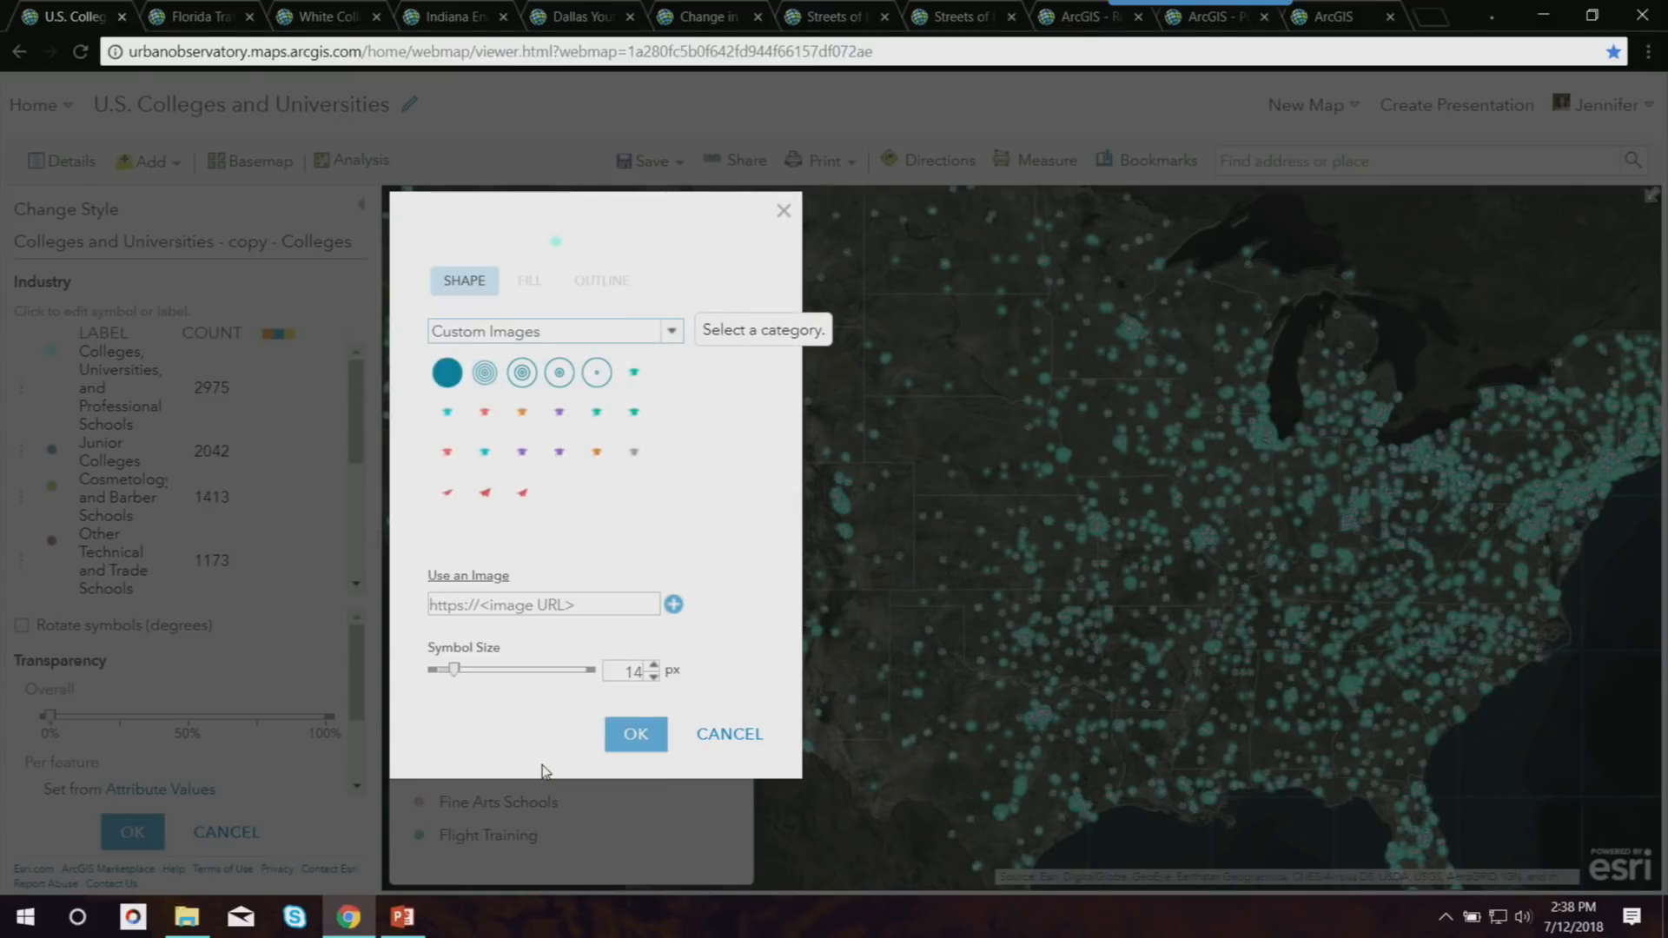
click(599, 459)
click(639, 692)
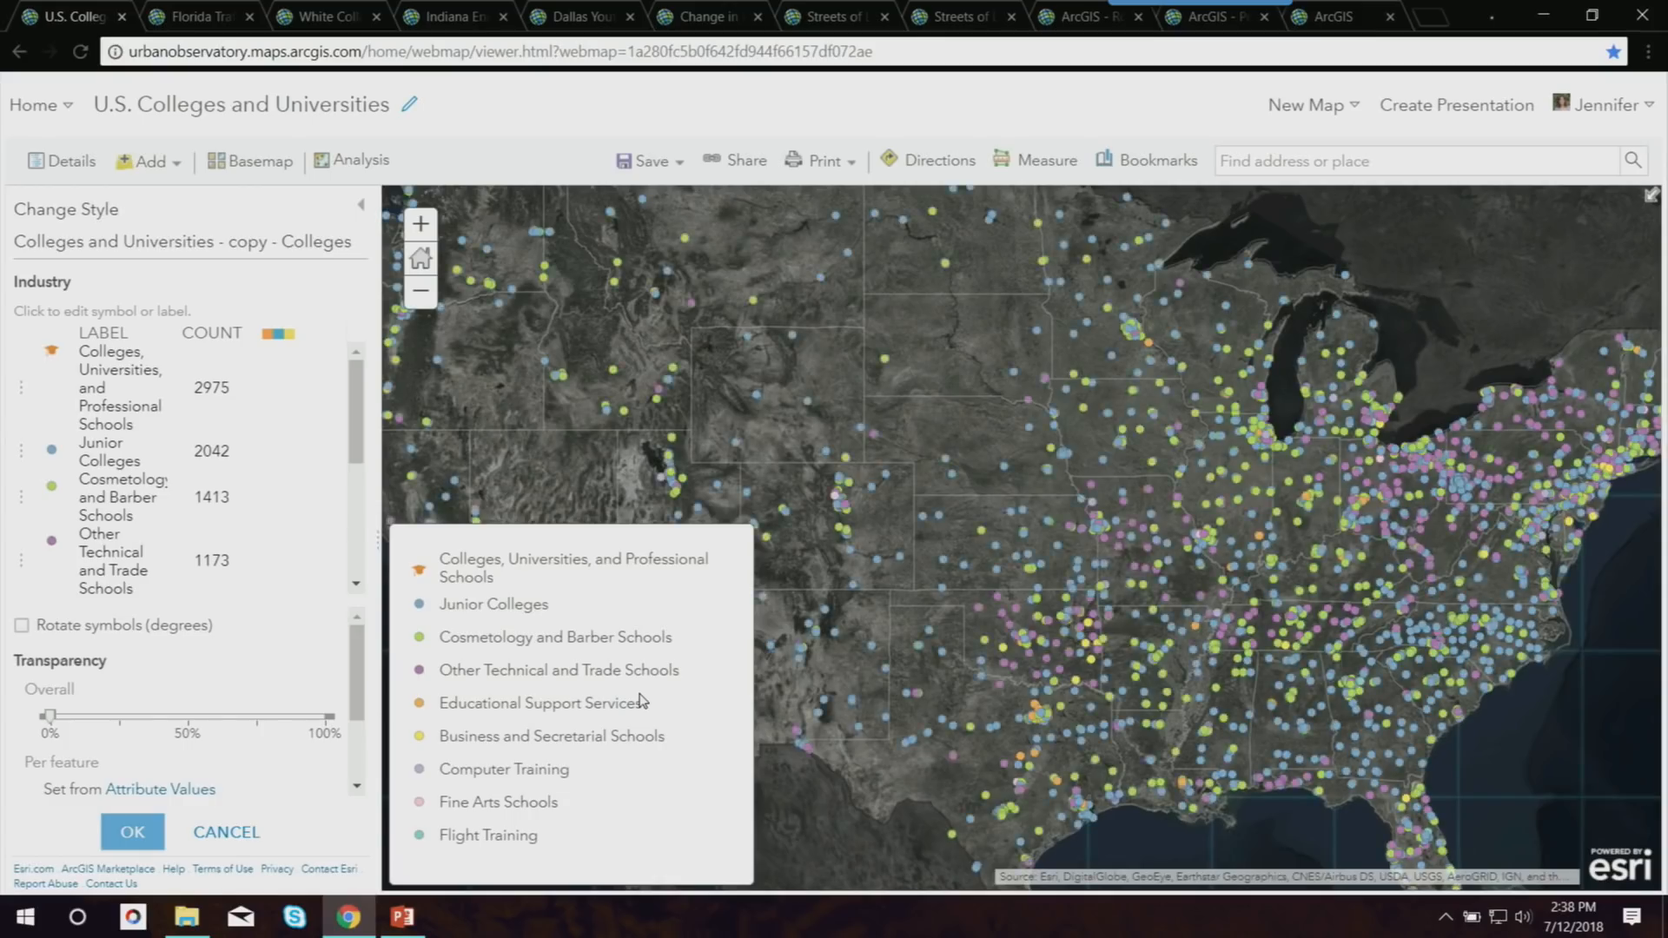
Set the graduation cap symbol's size to 30 px and accept the layer's style changes.
click(49, 351)
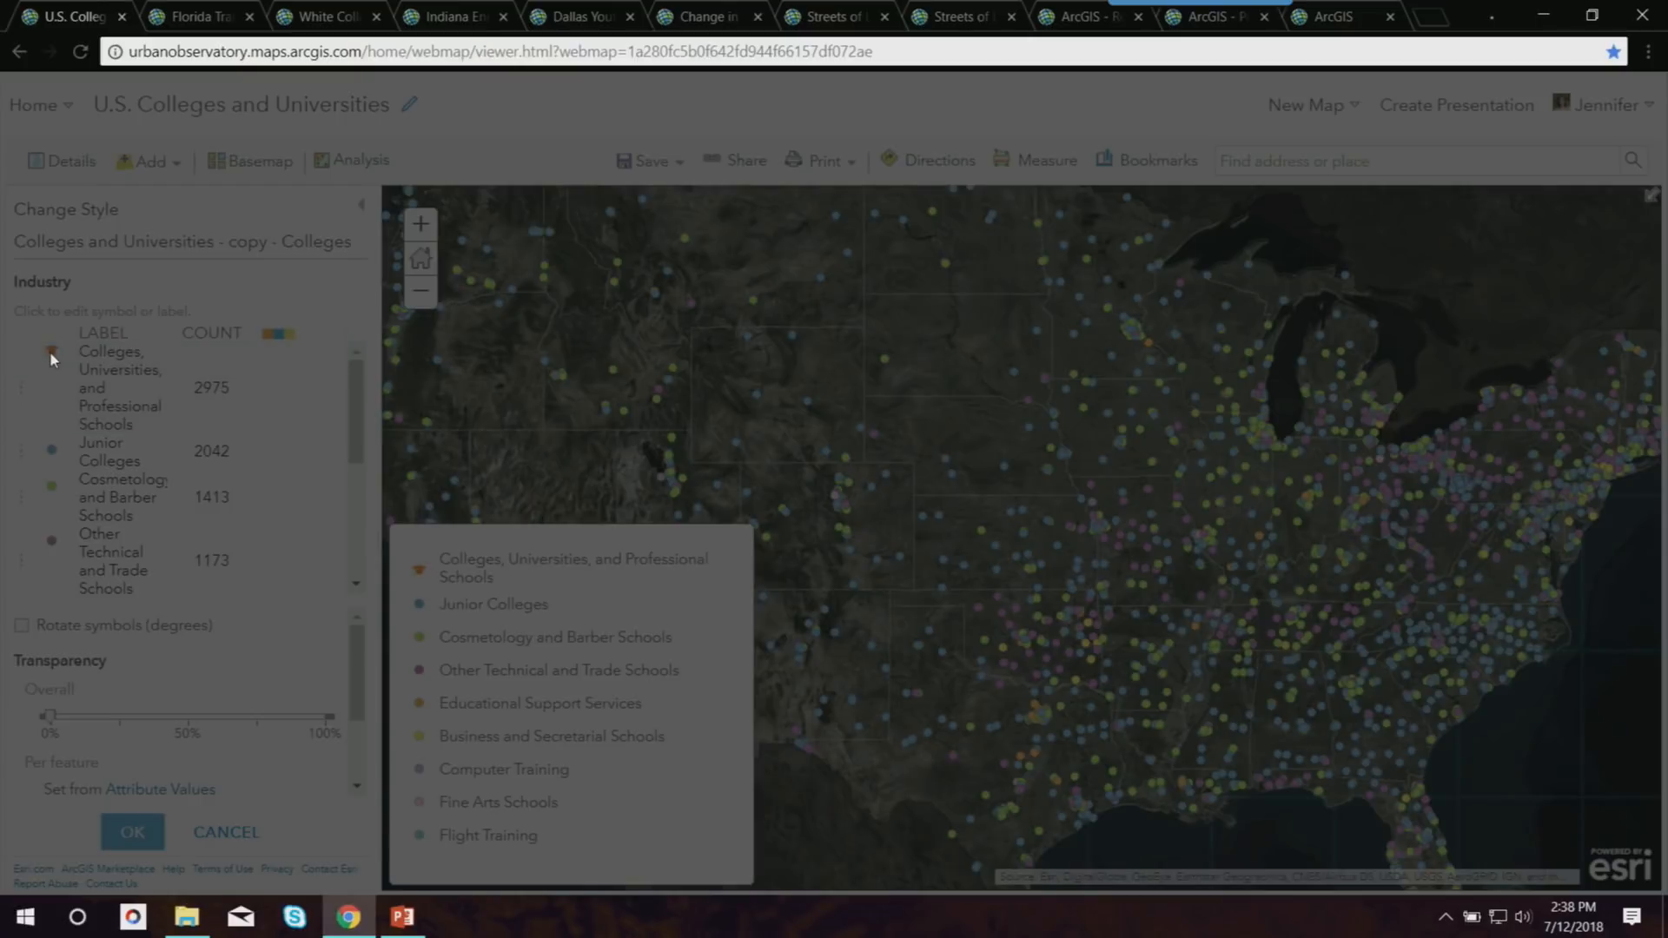
double_click(632, 631)
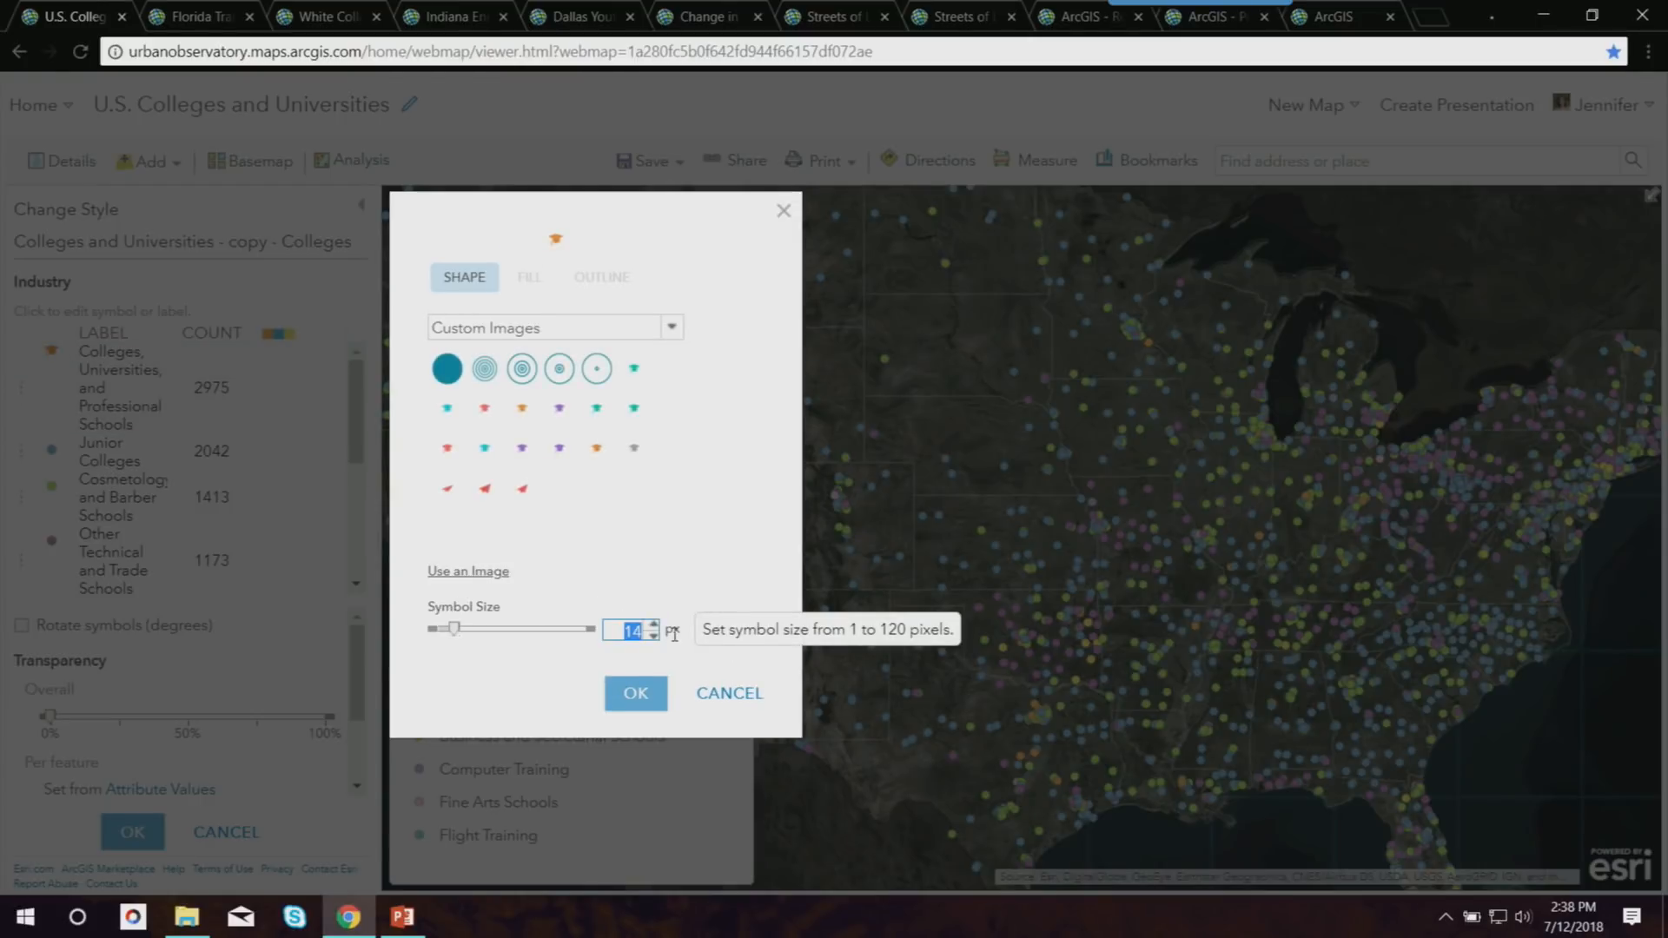
text(30)
click(635, 708)
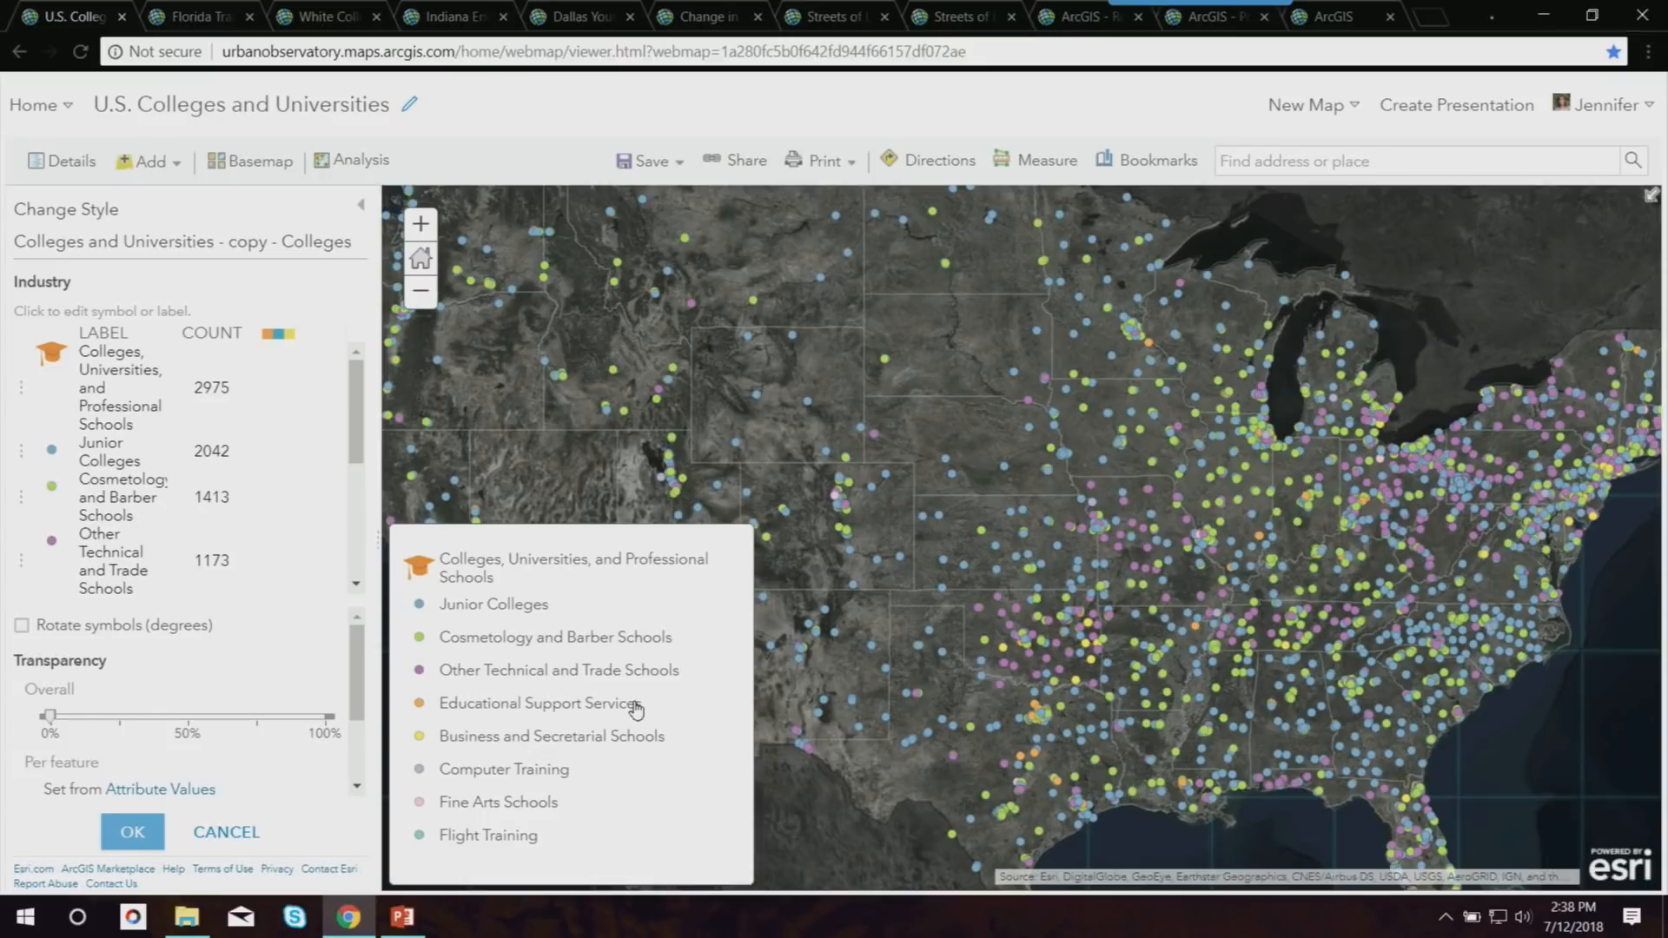
click(154, 831)
click(156, 833)
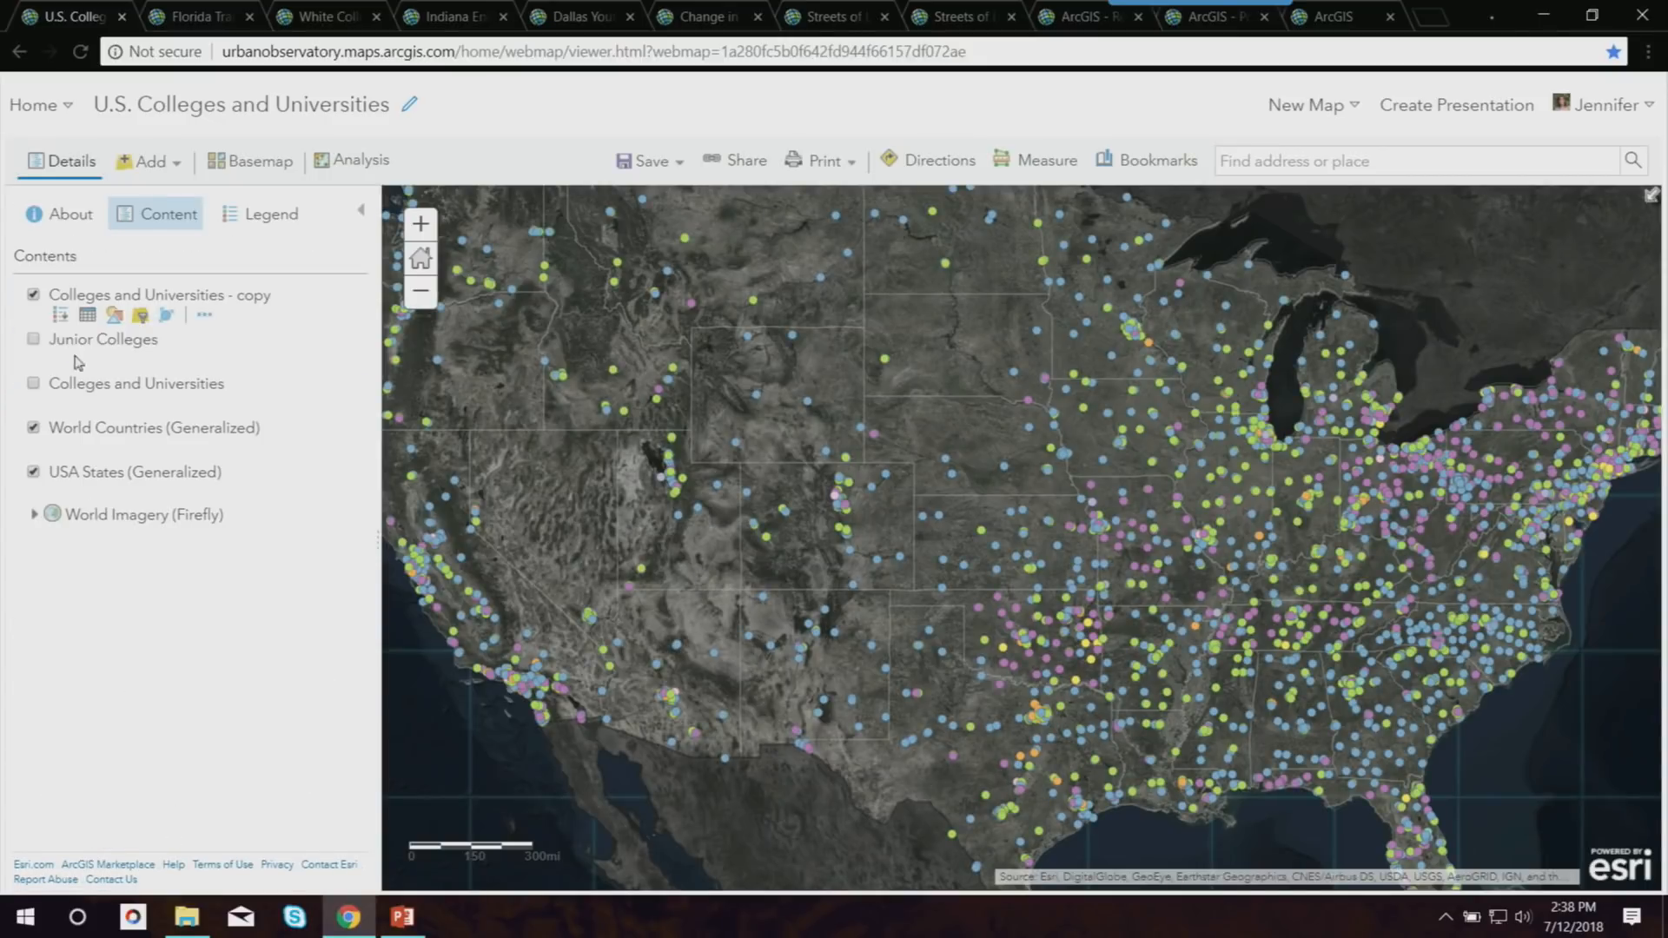
Hide the World Countries (Generalized) layer and enable point clustering on Colleges and Universities - copy, set near the lowest amount.
click(33, 428)
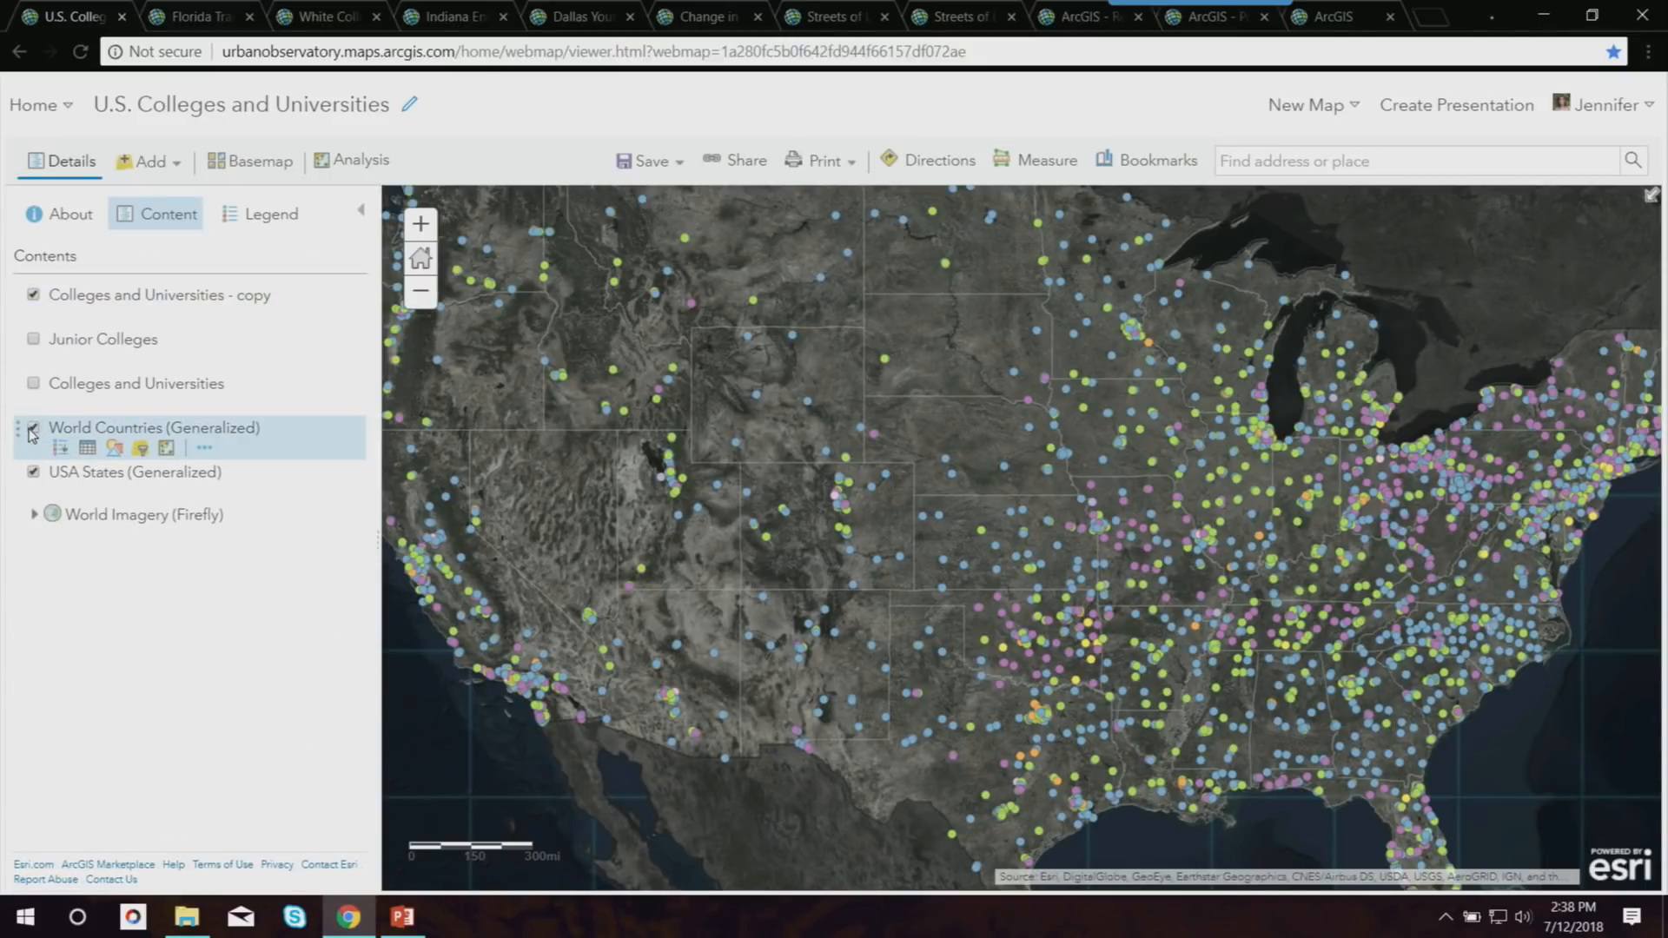
click(129, 297)
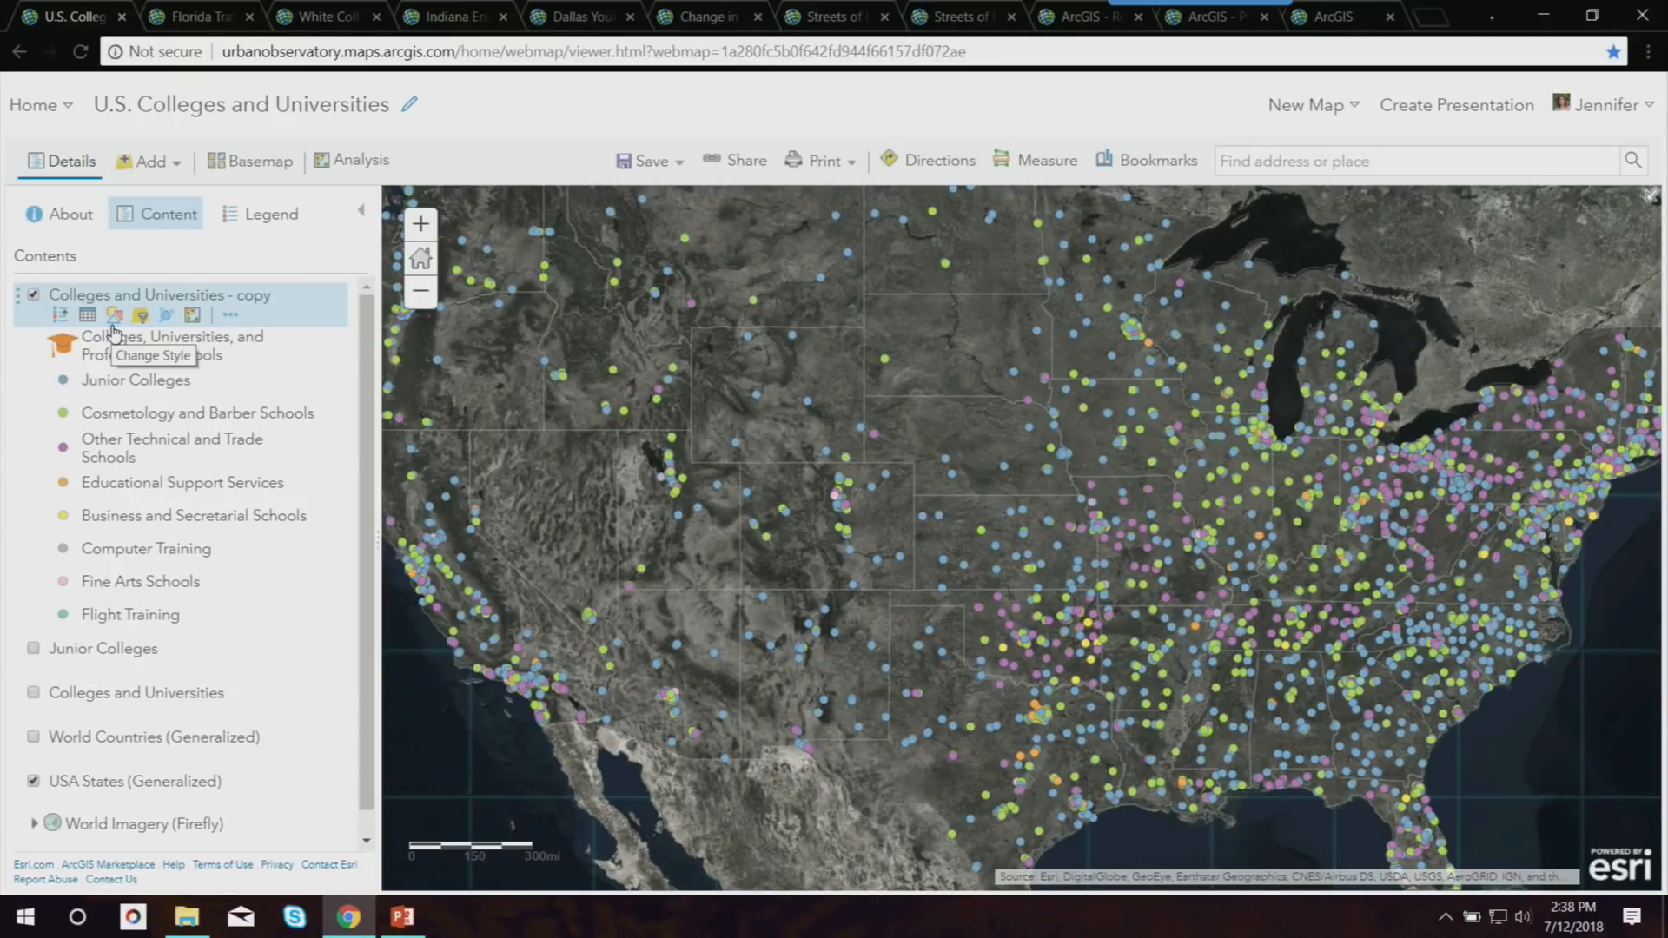
click(168, 318)
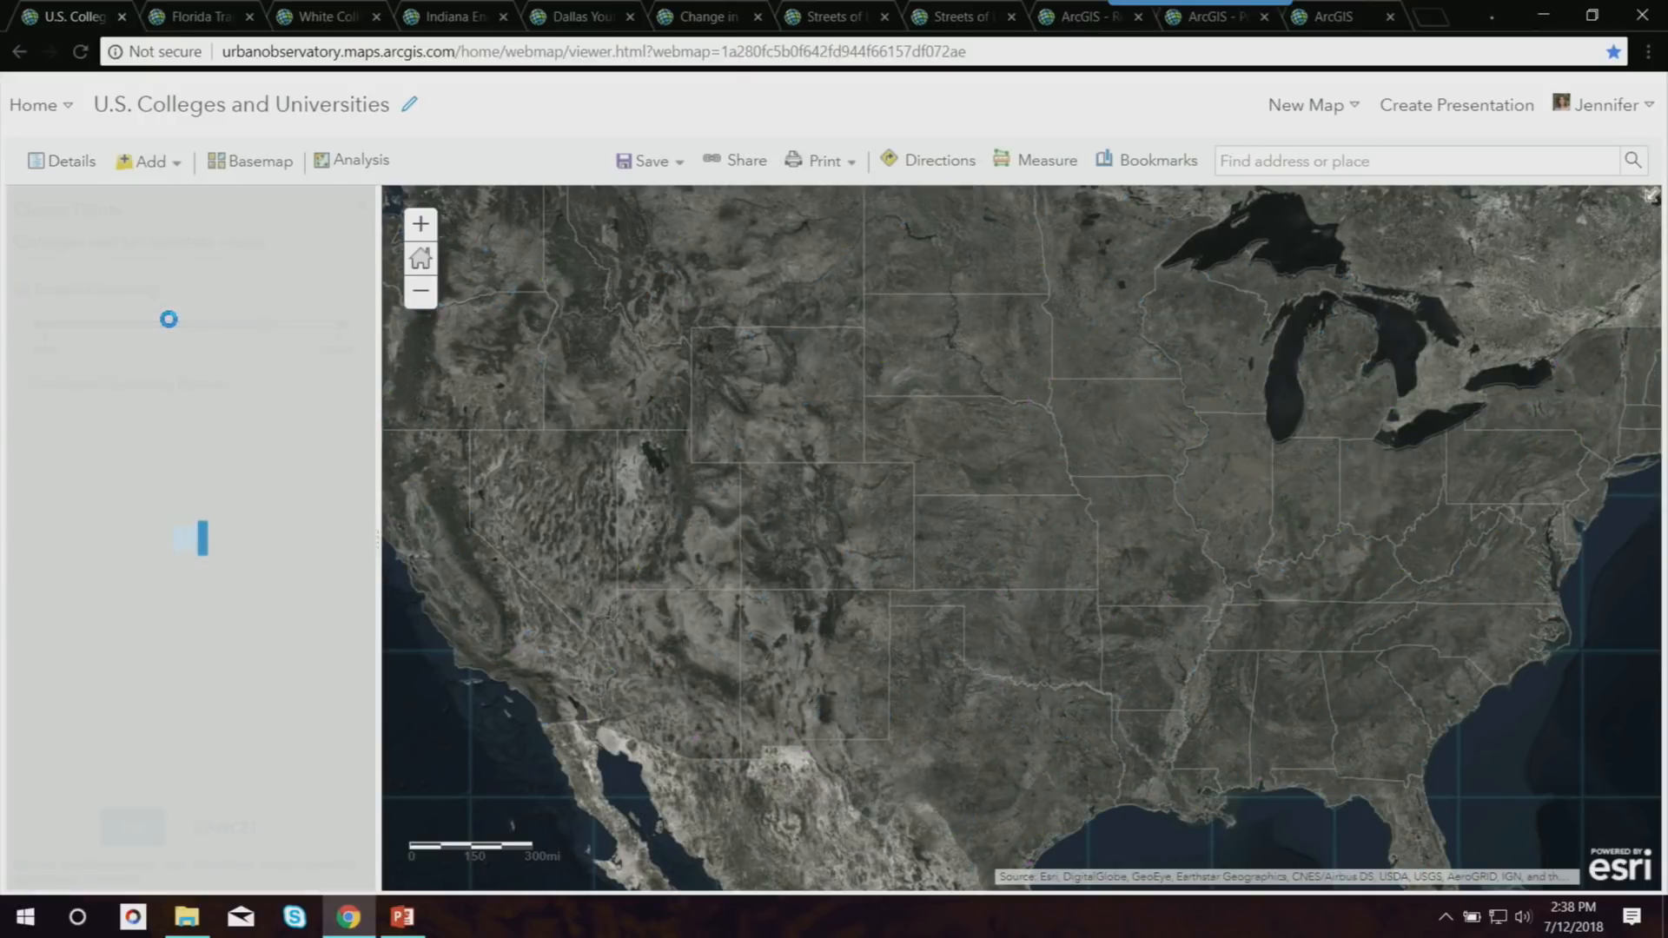
drag(264, 323, 17, 337)
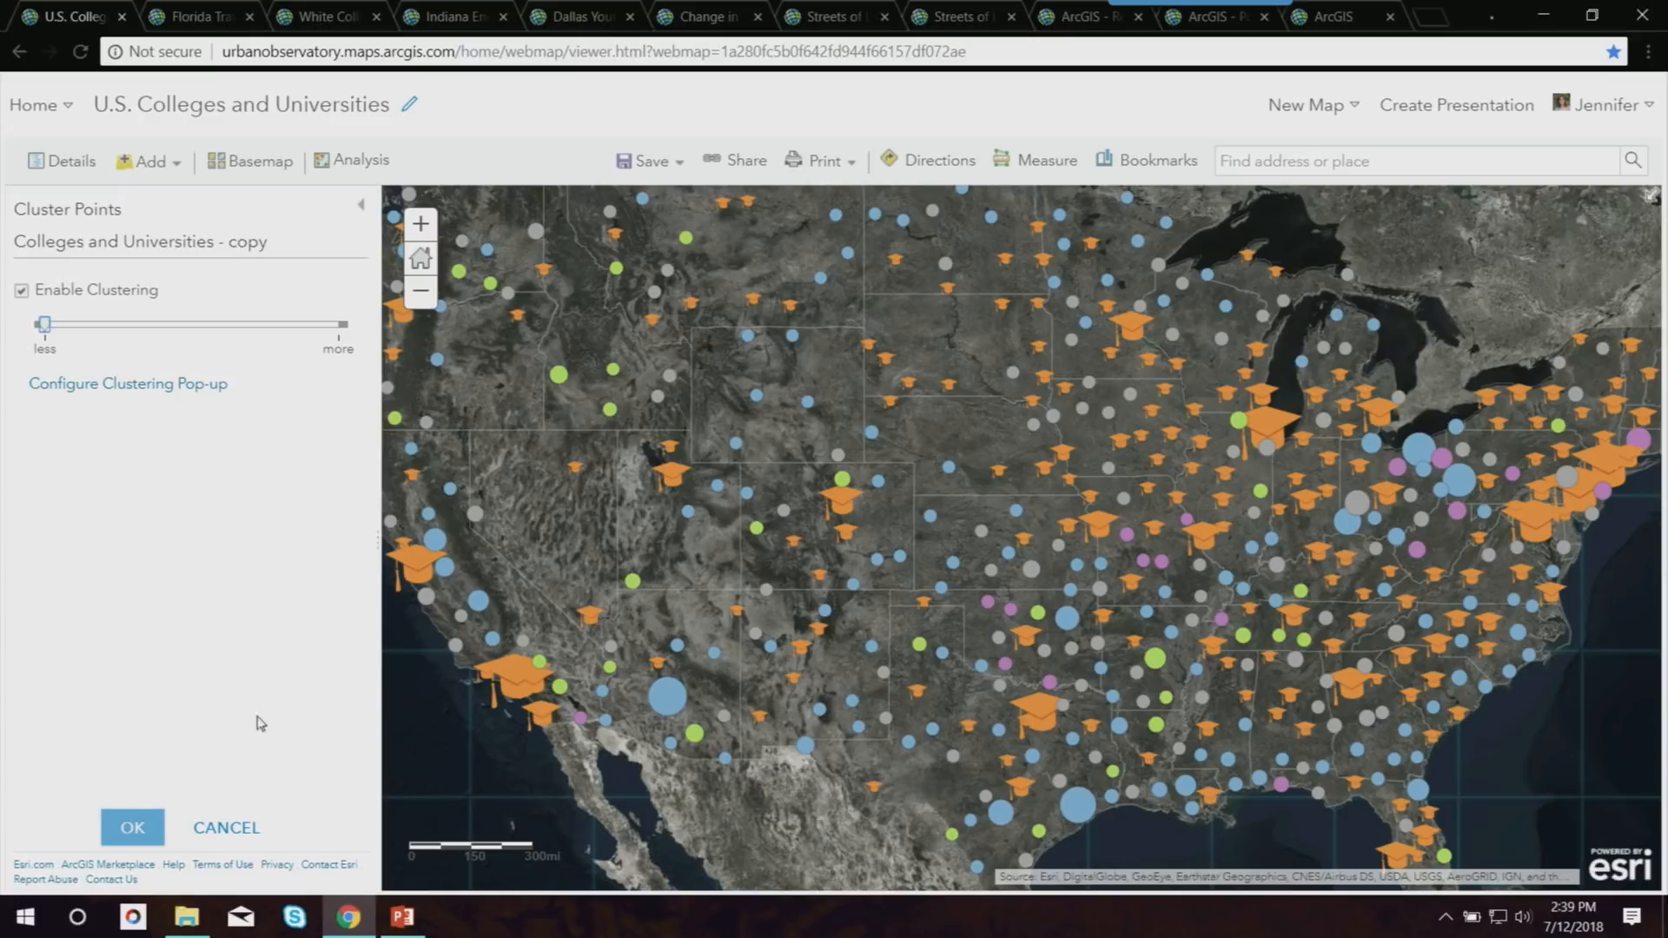
Check the pop-up of the large graduation cap cluster in northern Texas, close it and accept the clustering.
click(1039, 718)
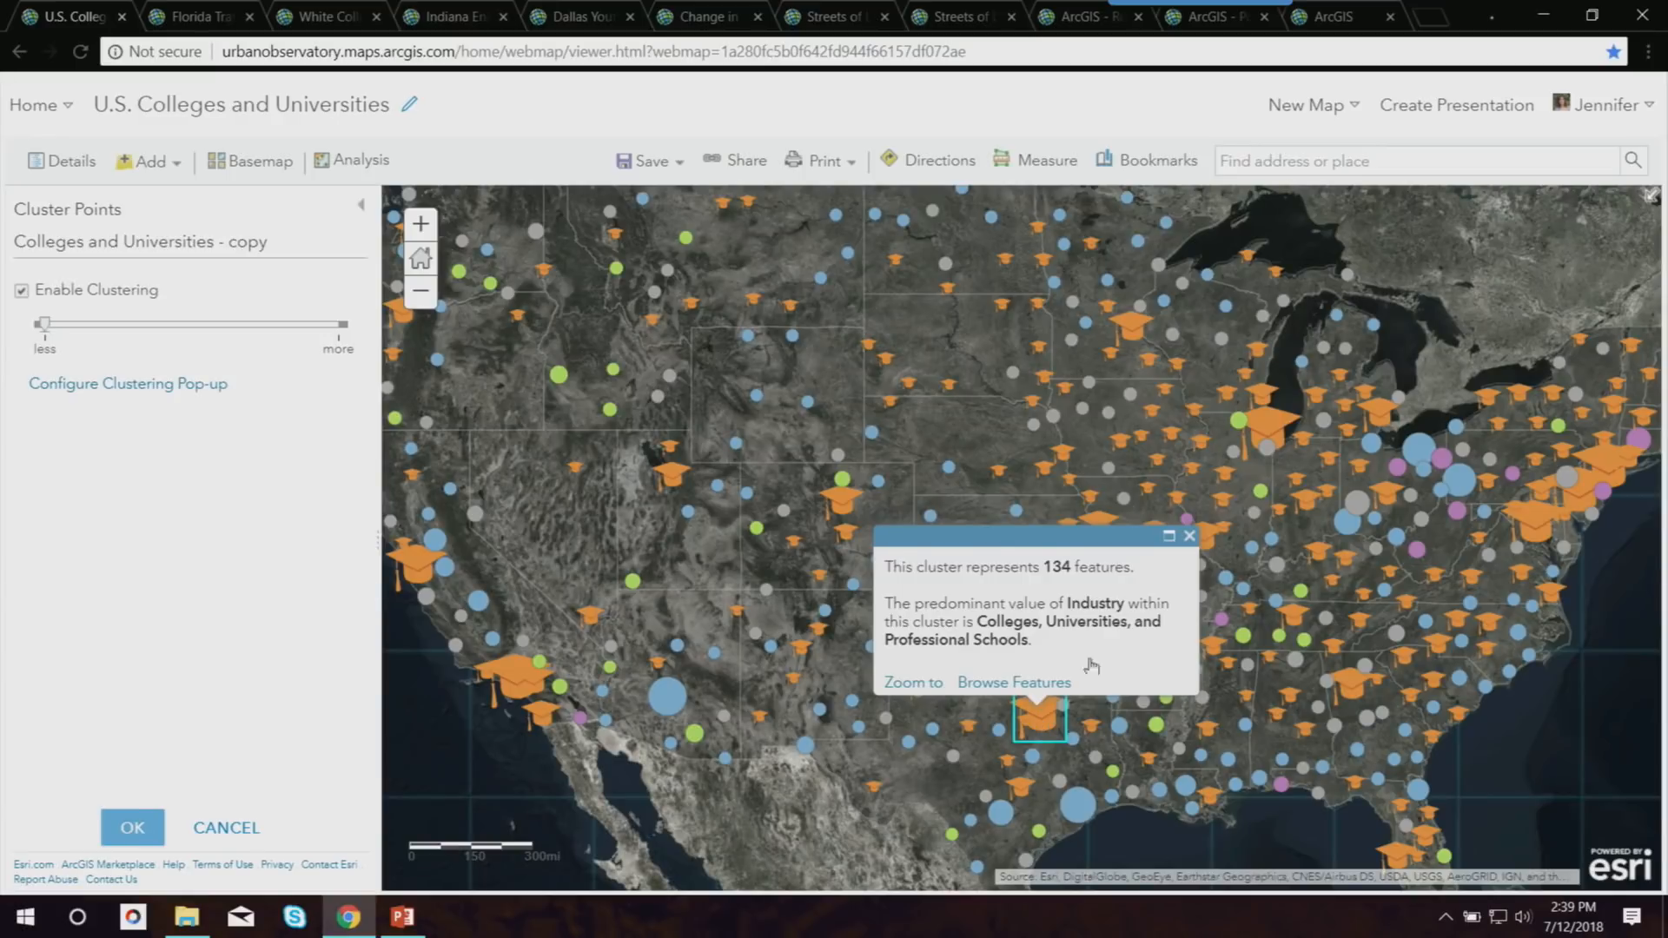
click(1189, 537)
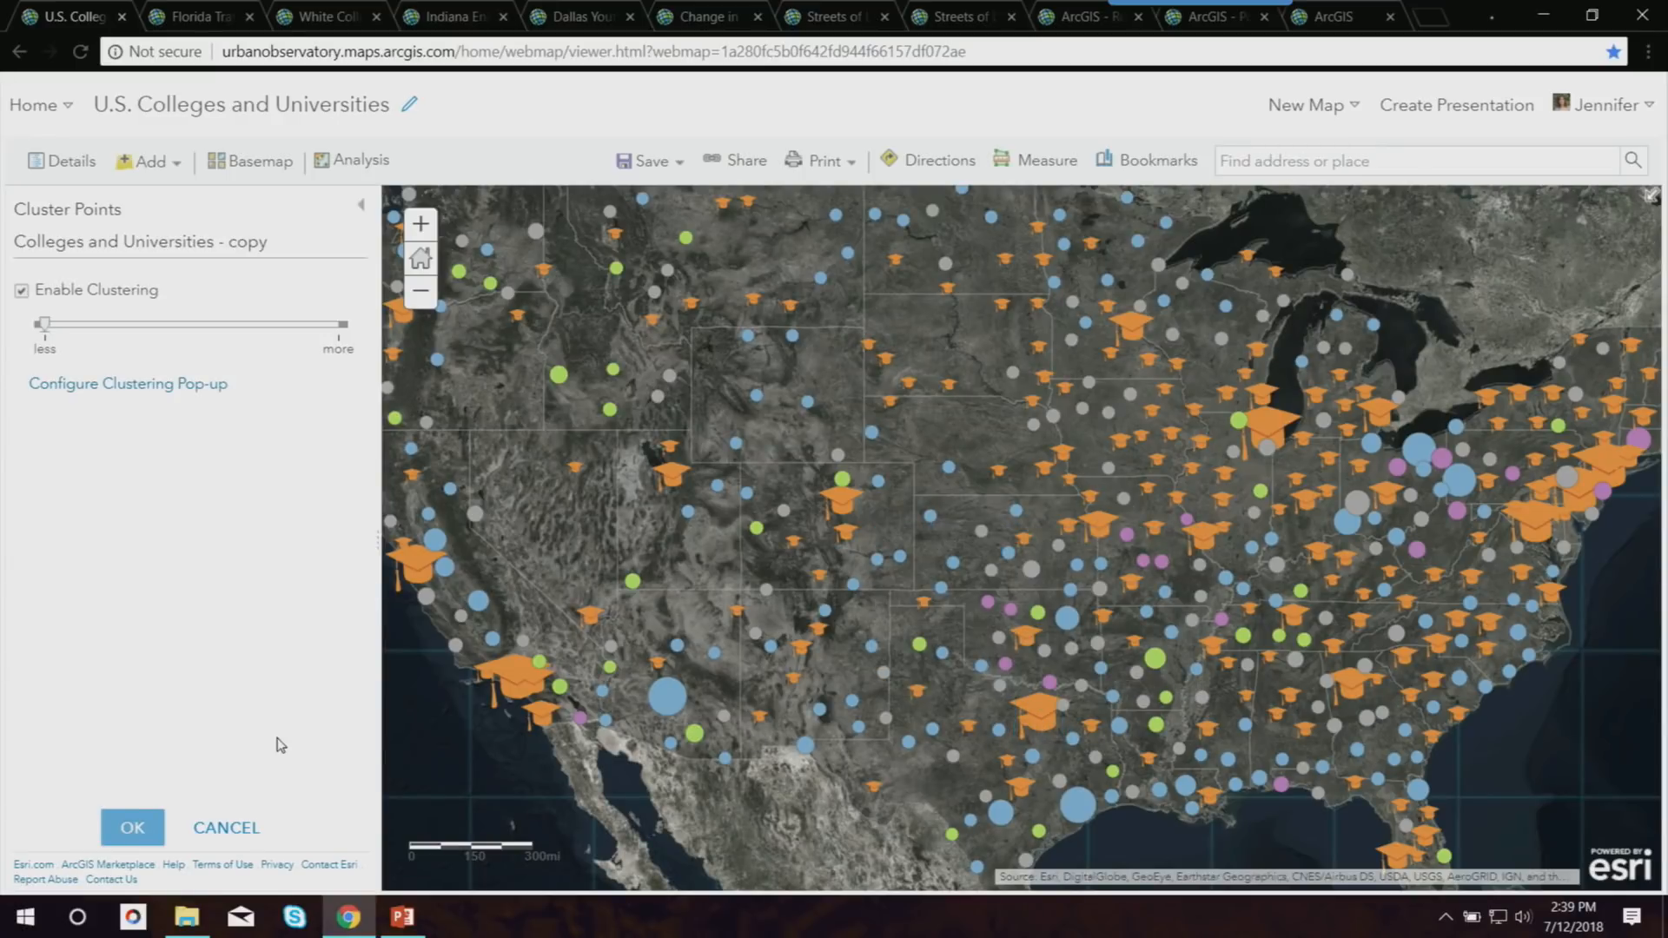
click(139, 829)
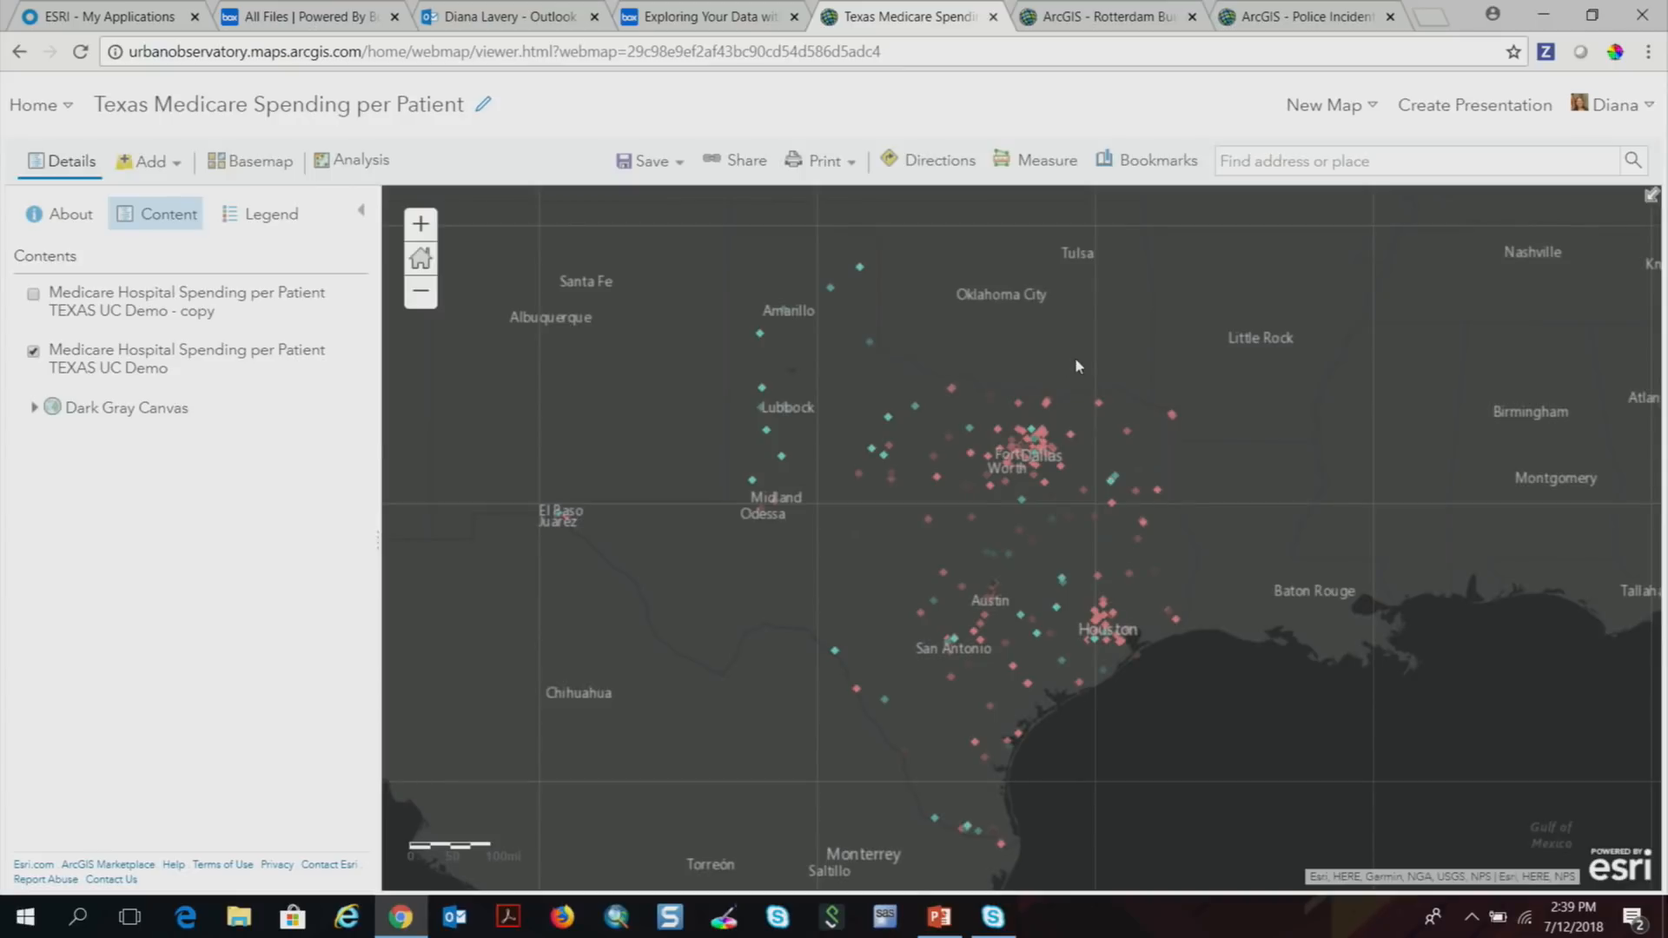
In the Texas Medicare Spending per Patient map, show the TEXAS UC Demo - copy layer and hide the original layer.
drag(1209, 387, 1159, 407)
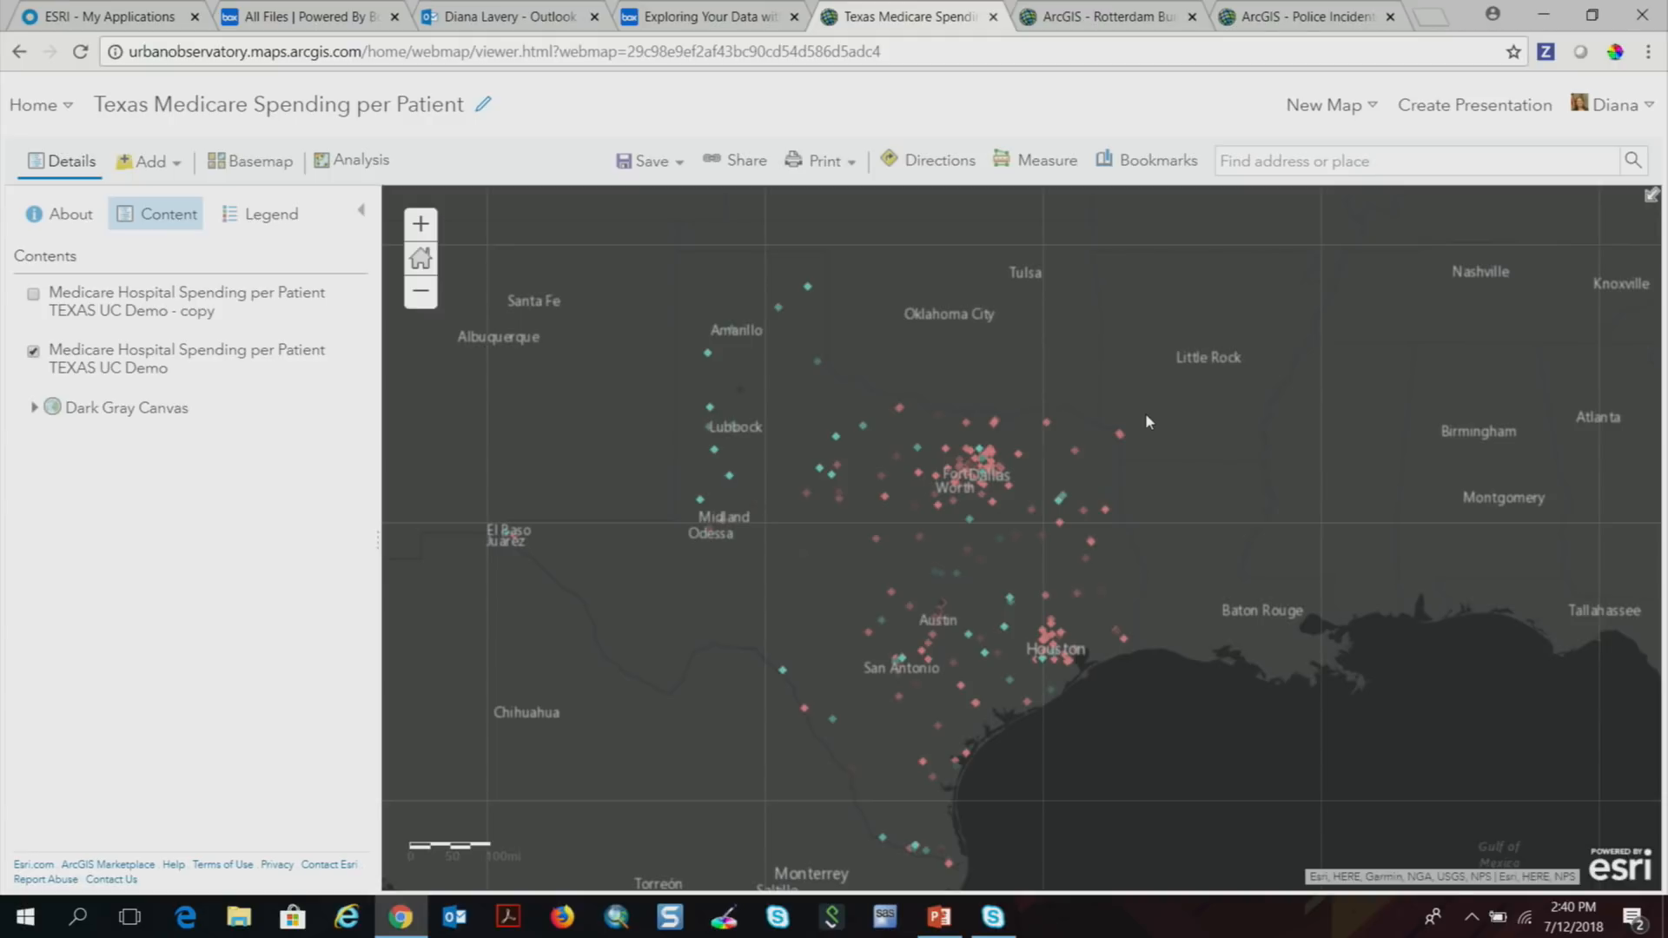
click(33, 293)
click(33, 352)
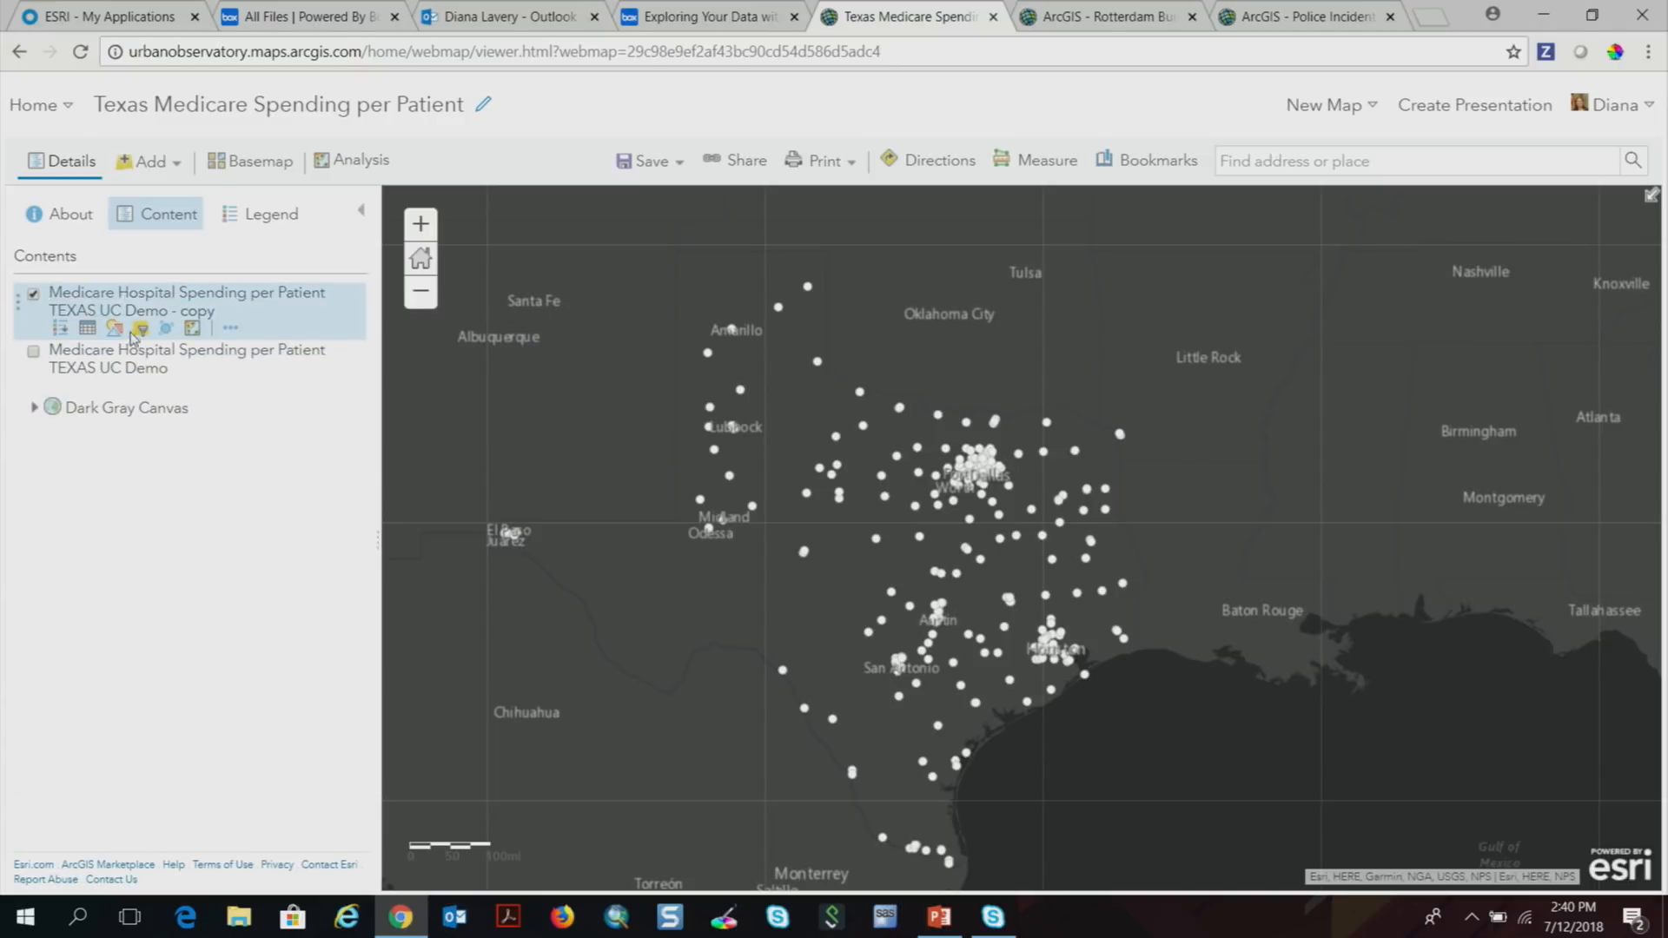
Start restyling the Medicare Hospital Spending copy layer and choose Score as the attribute to show.
click(117, 336)
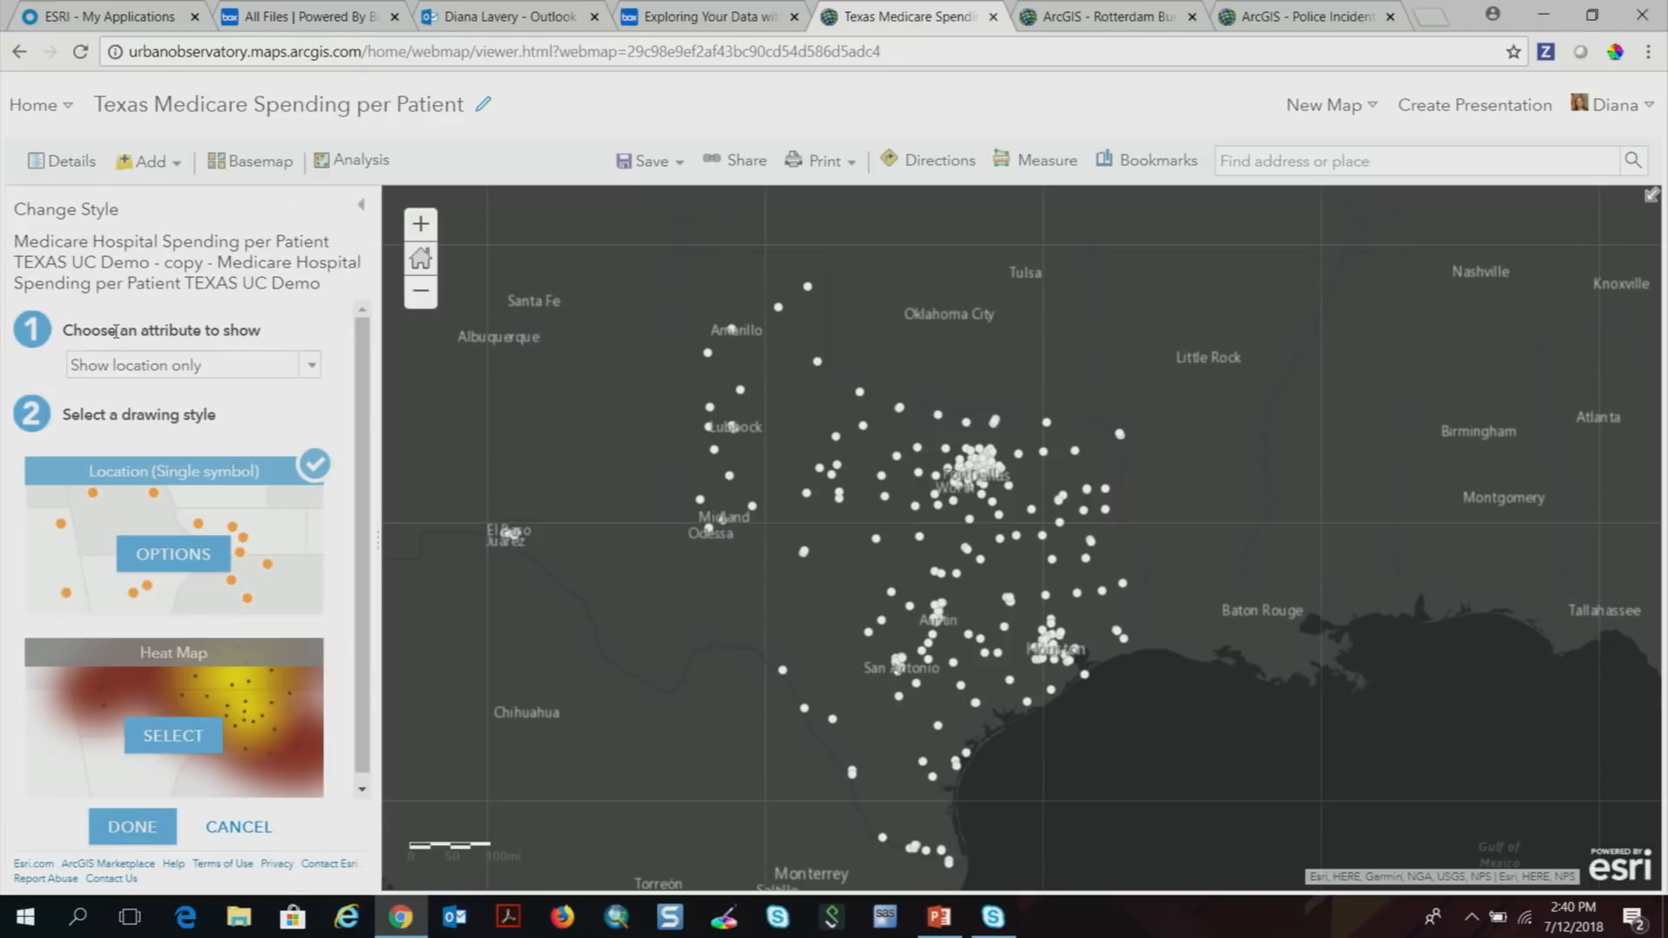
click(311, 365)
drag(315, 439, 313, 513)
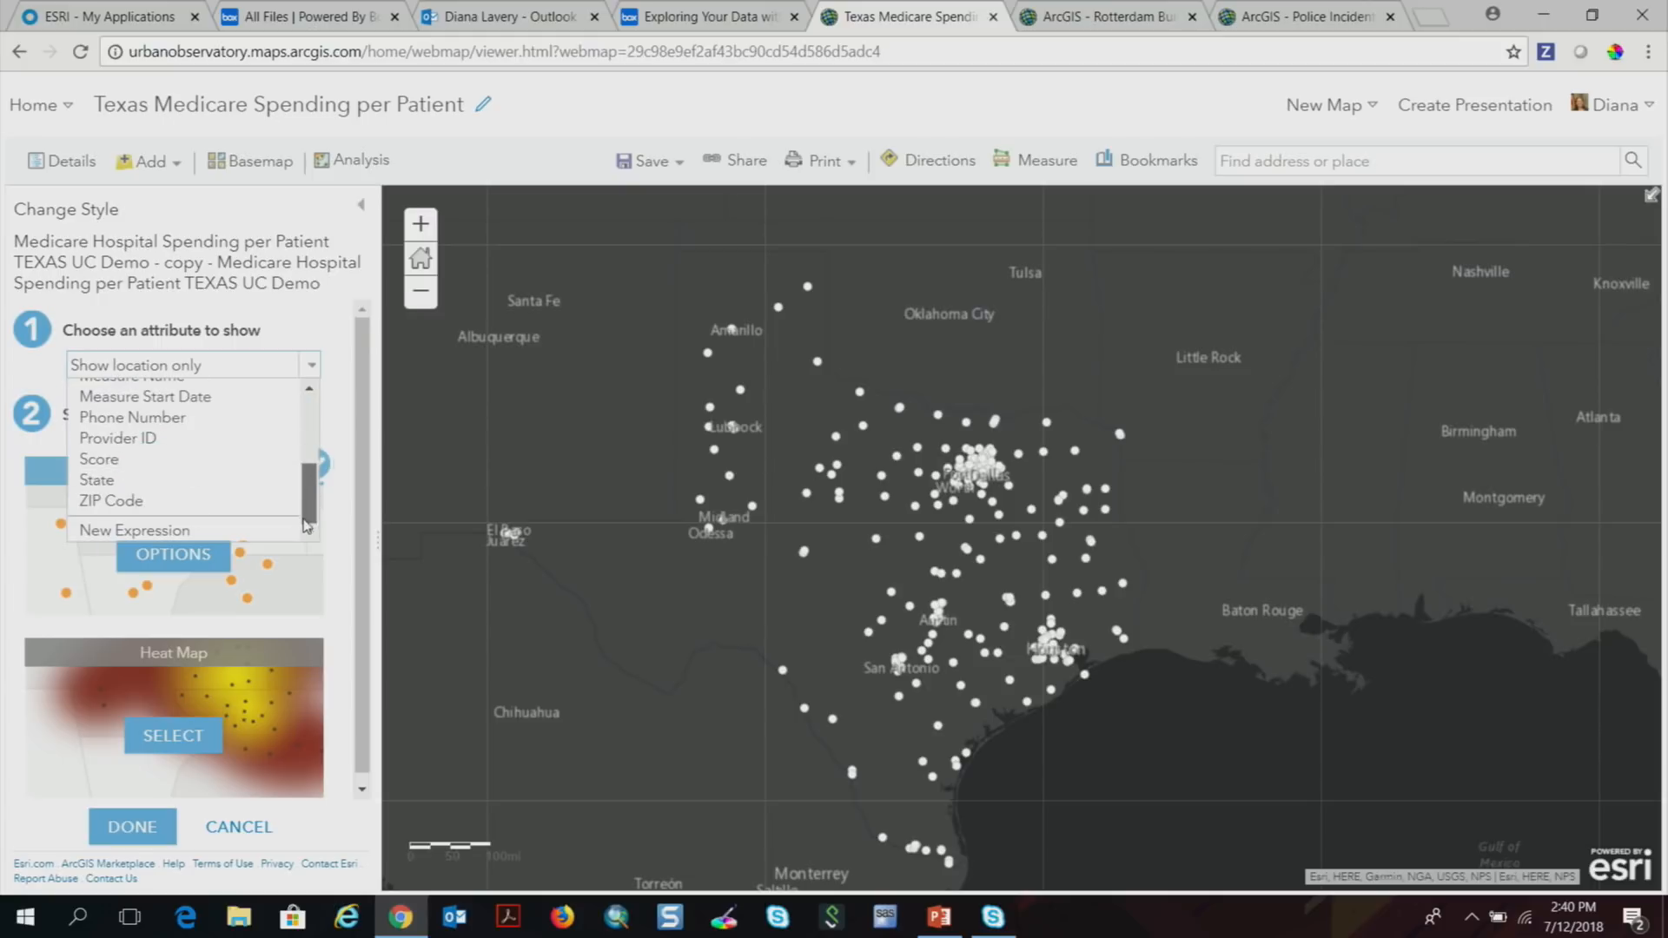
click(231, 456)
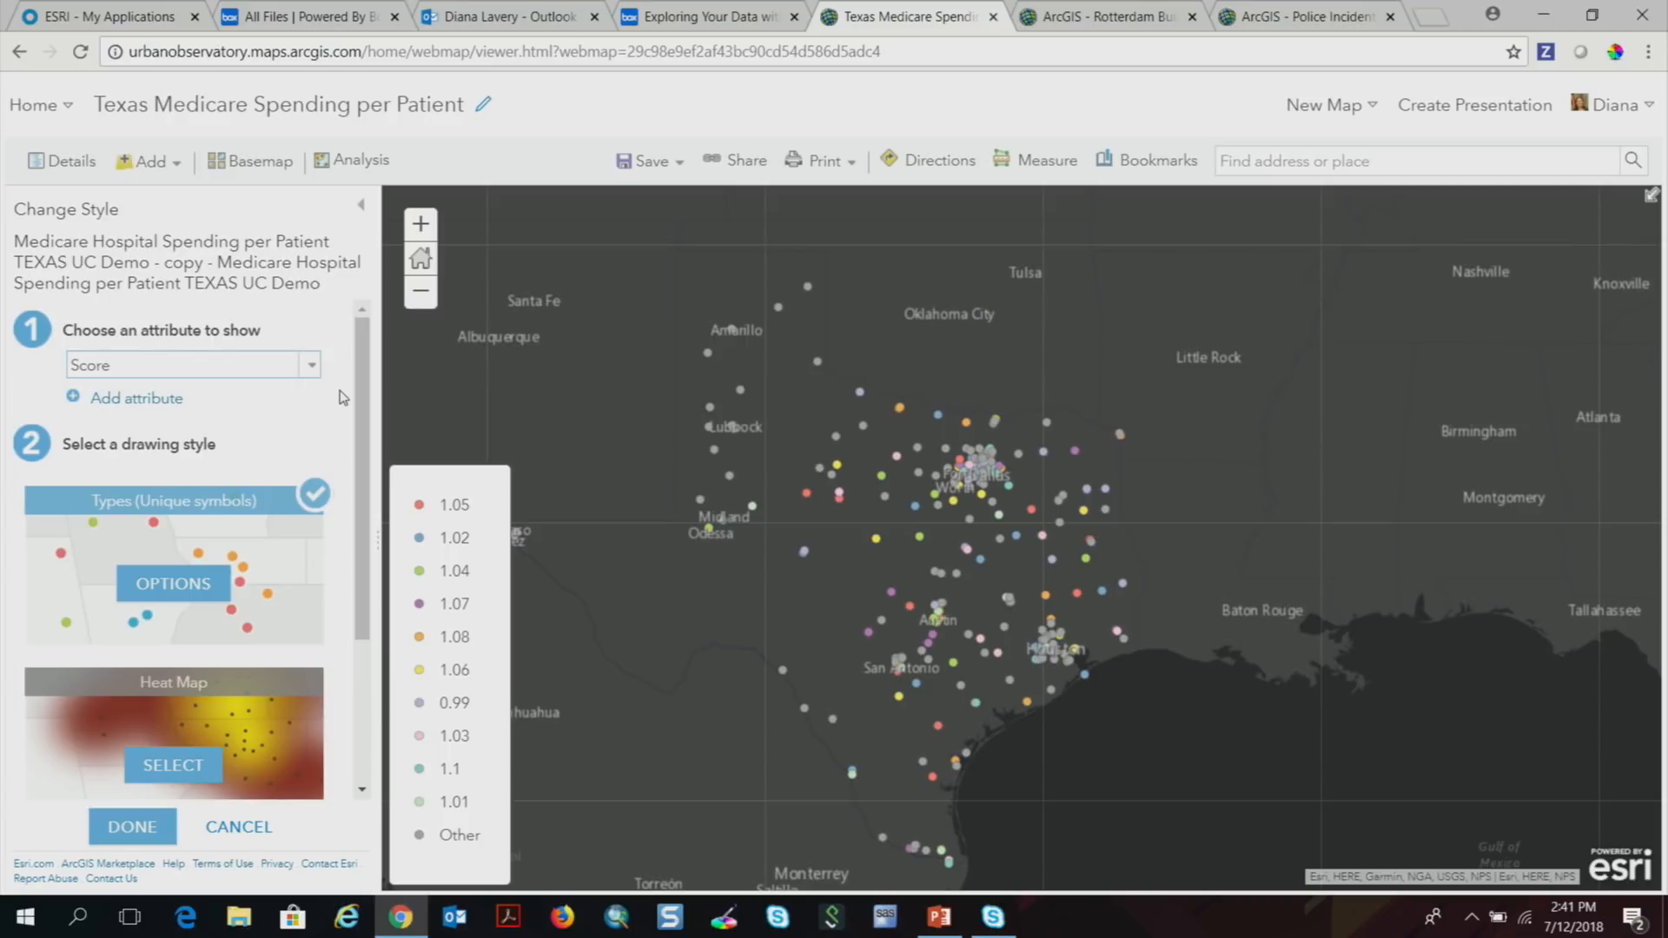
Create a new custom expression as the style attribute and clear its sample comment text.
click(311, 365)
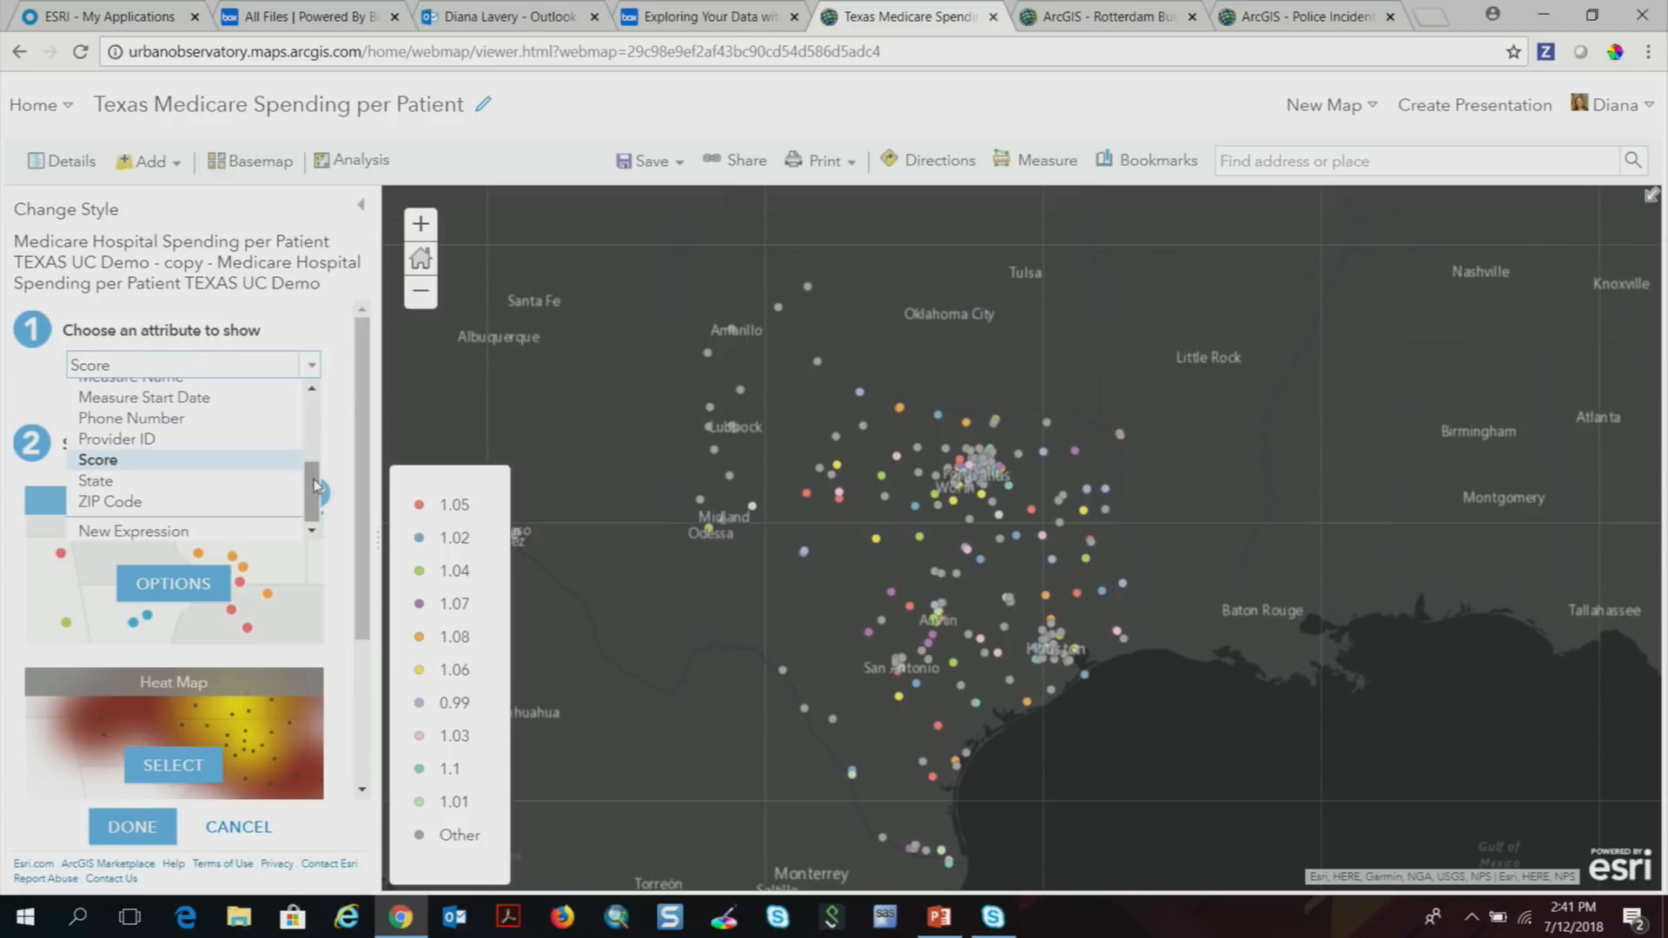
click(217, 532)
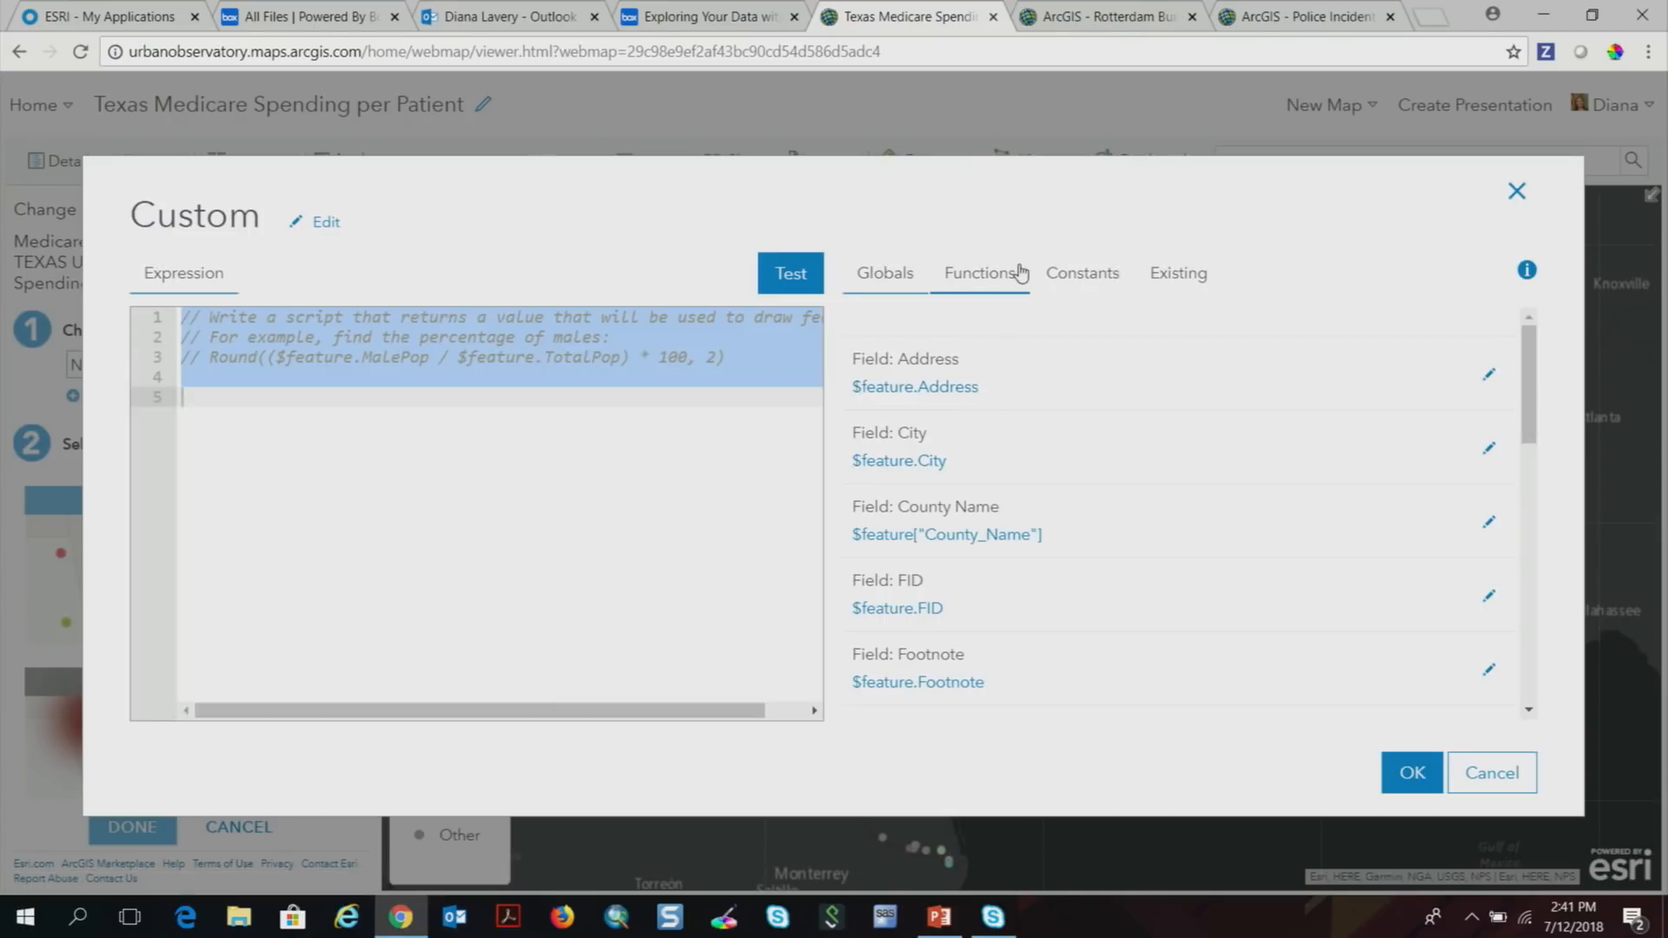
click(229, 380)
drag(229, 380, 181, 318)
key(BackSpace)
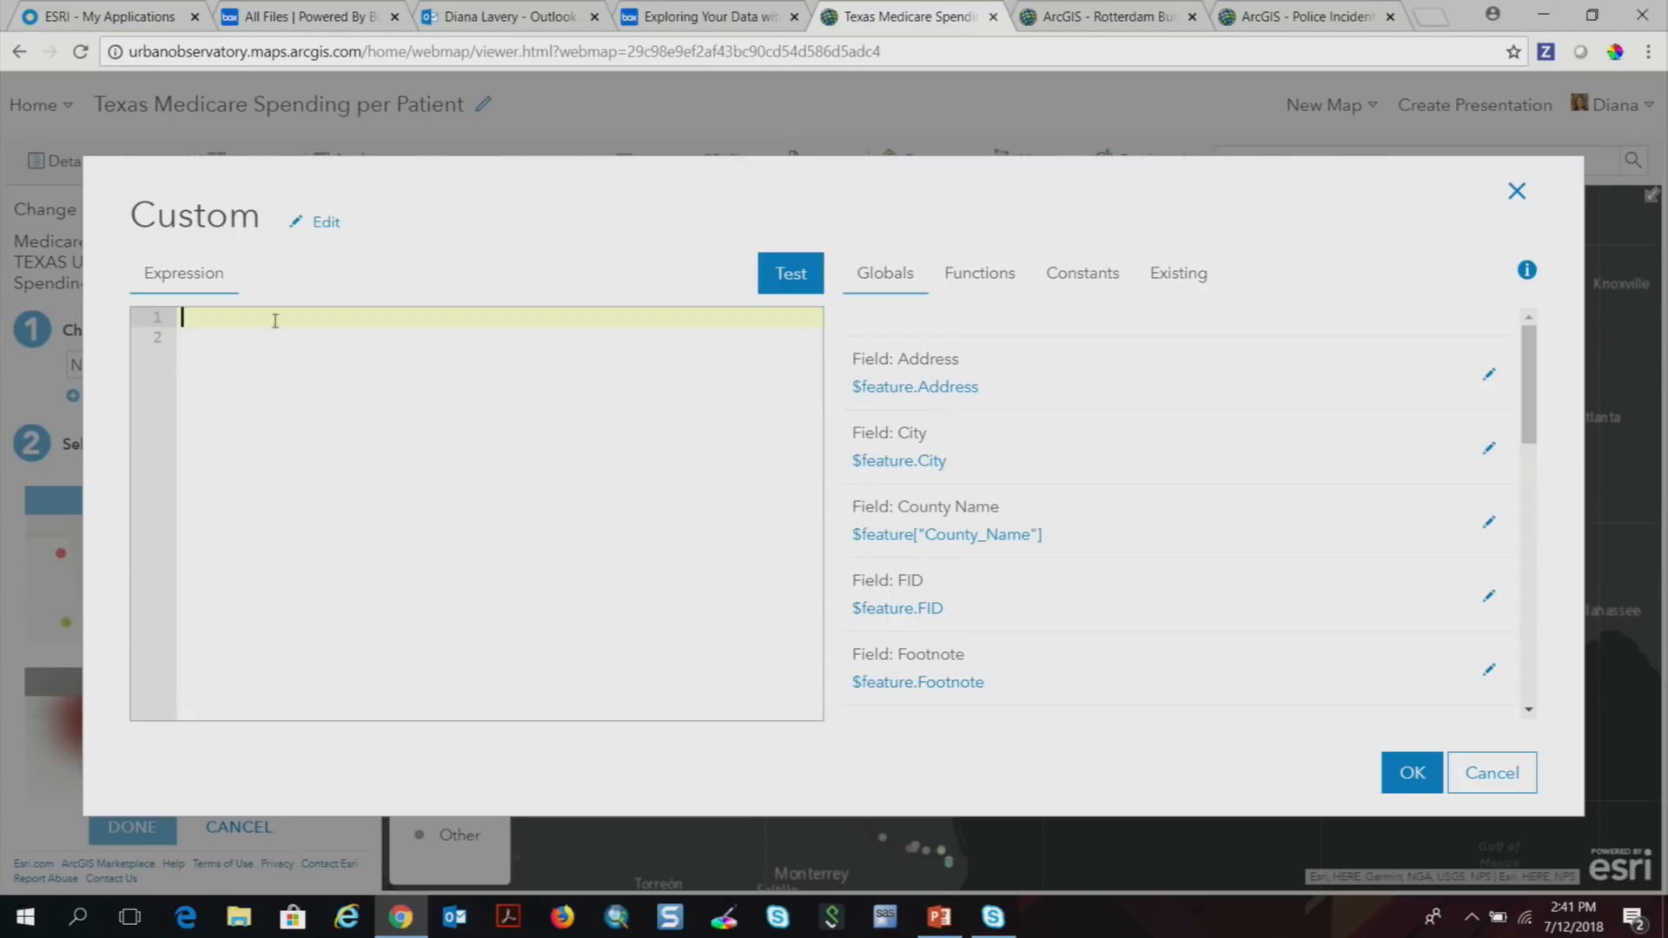
Rename the custom expression to Numeric Score and save the name.
click(315, 222)
double_click(155, 222)
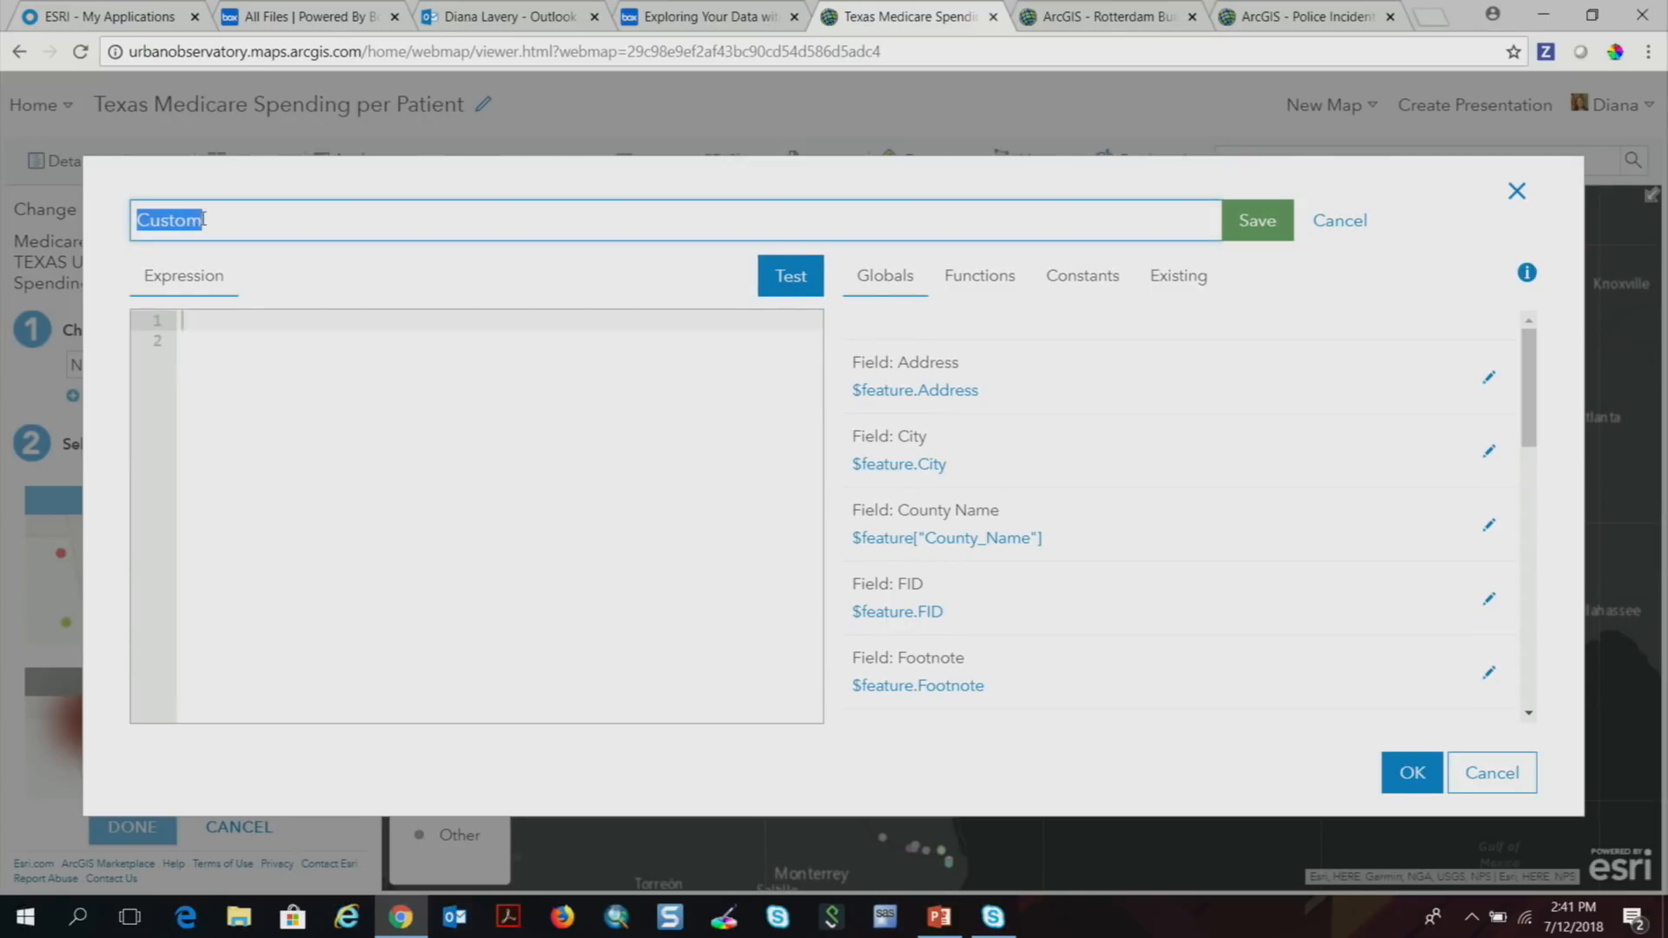
text(Num)
key(Down)
text(\)
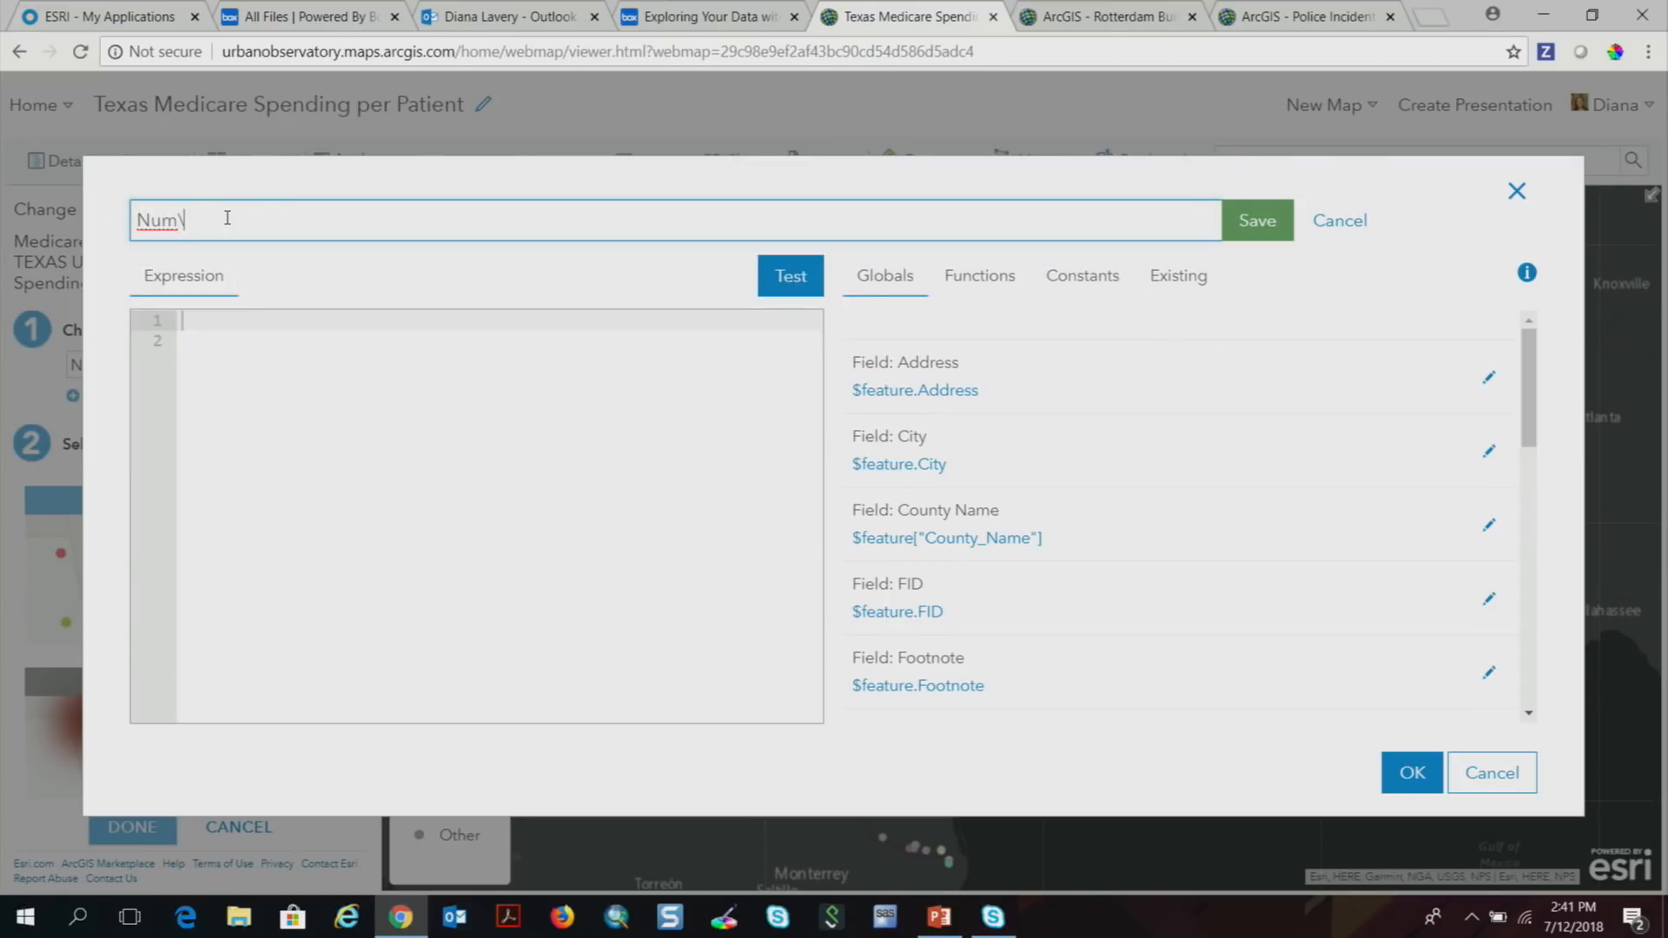
key(BackSpace)
key(Down)
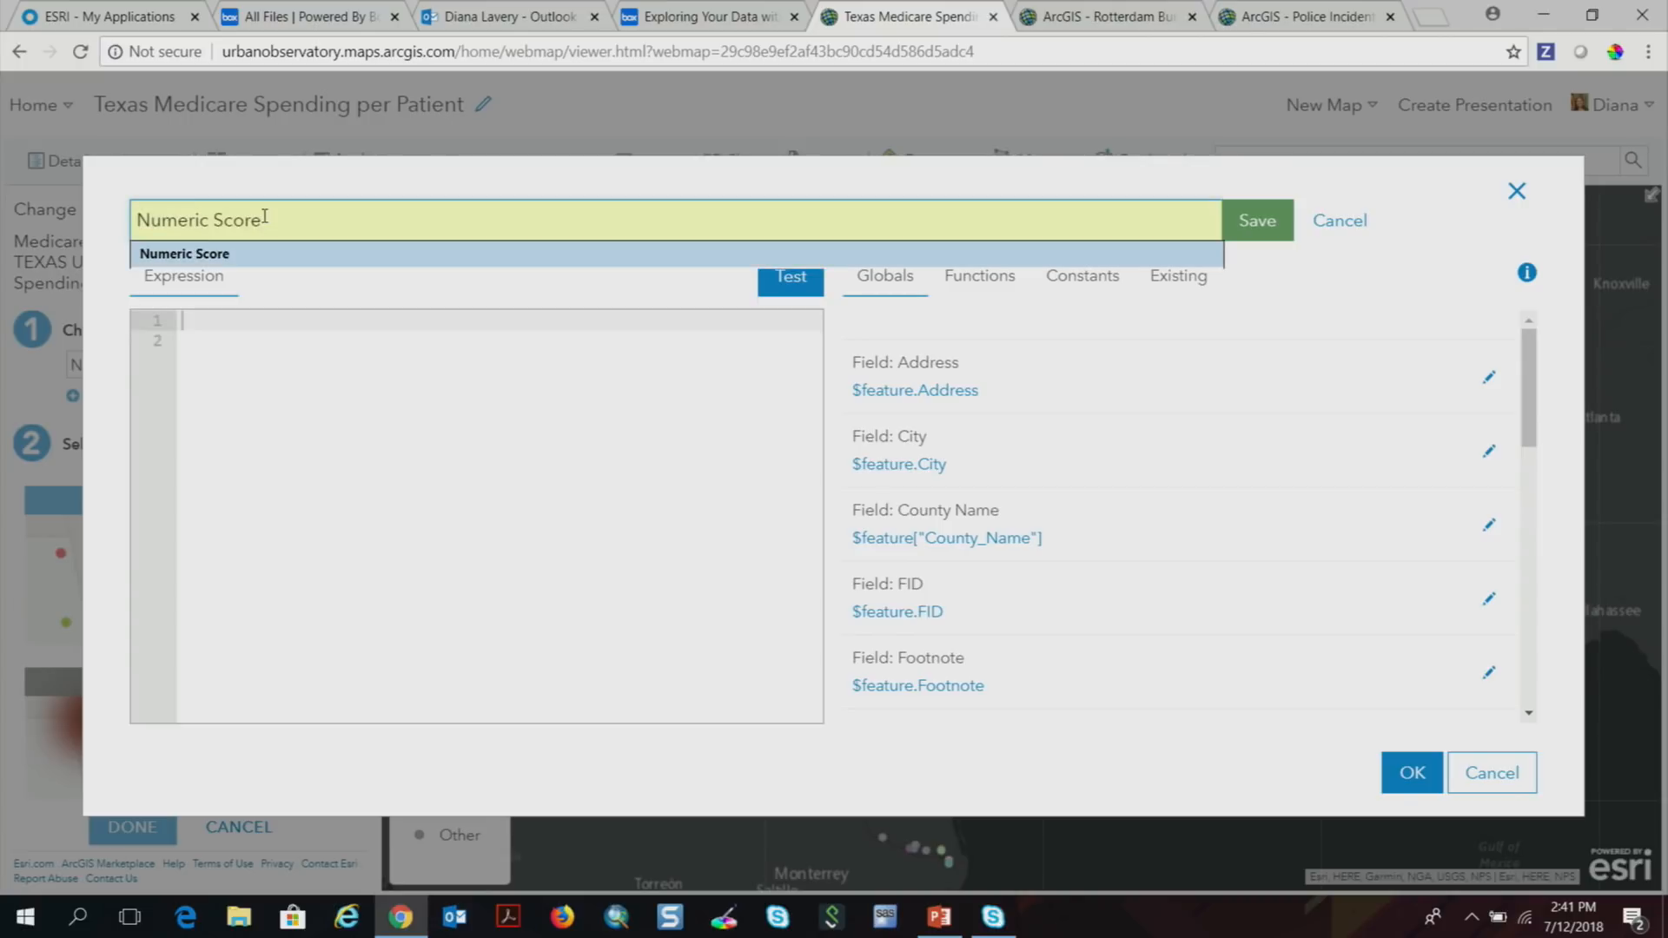
key(Return)
click(1246, 218)
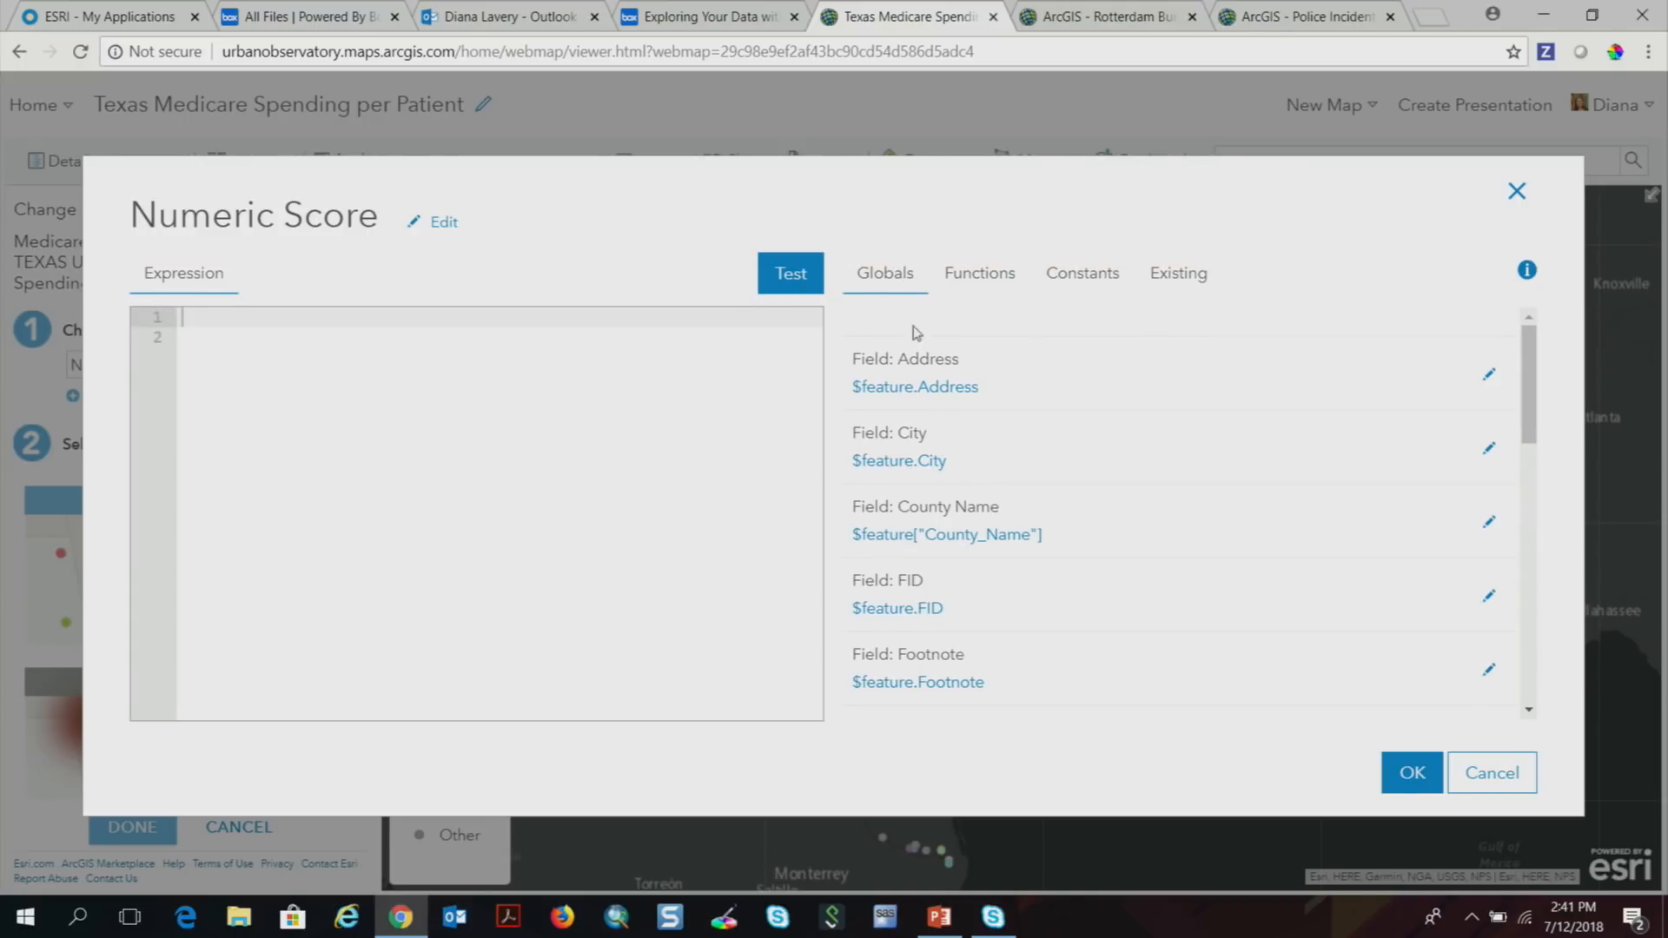
Filter the available functions for "numb", insert Number into the expression and empty its parentheses.
scroll(951, 456, down, 6)
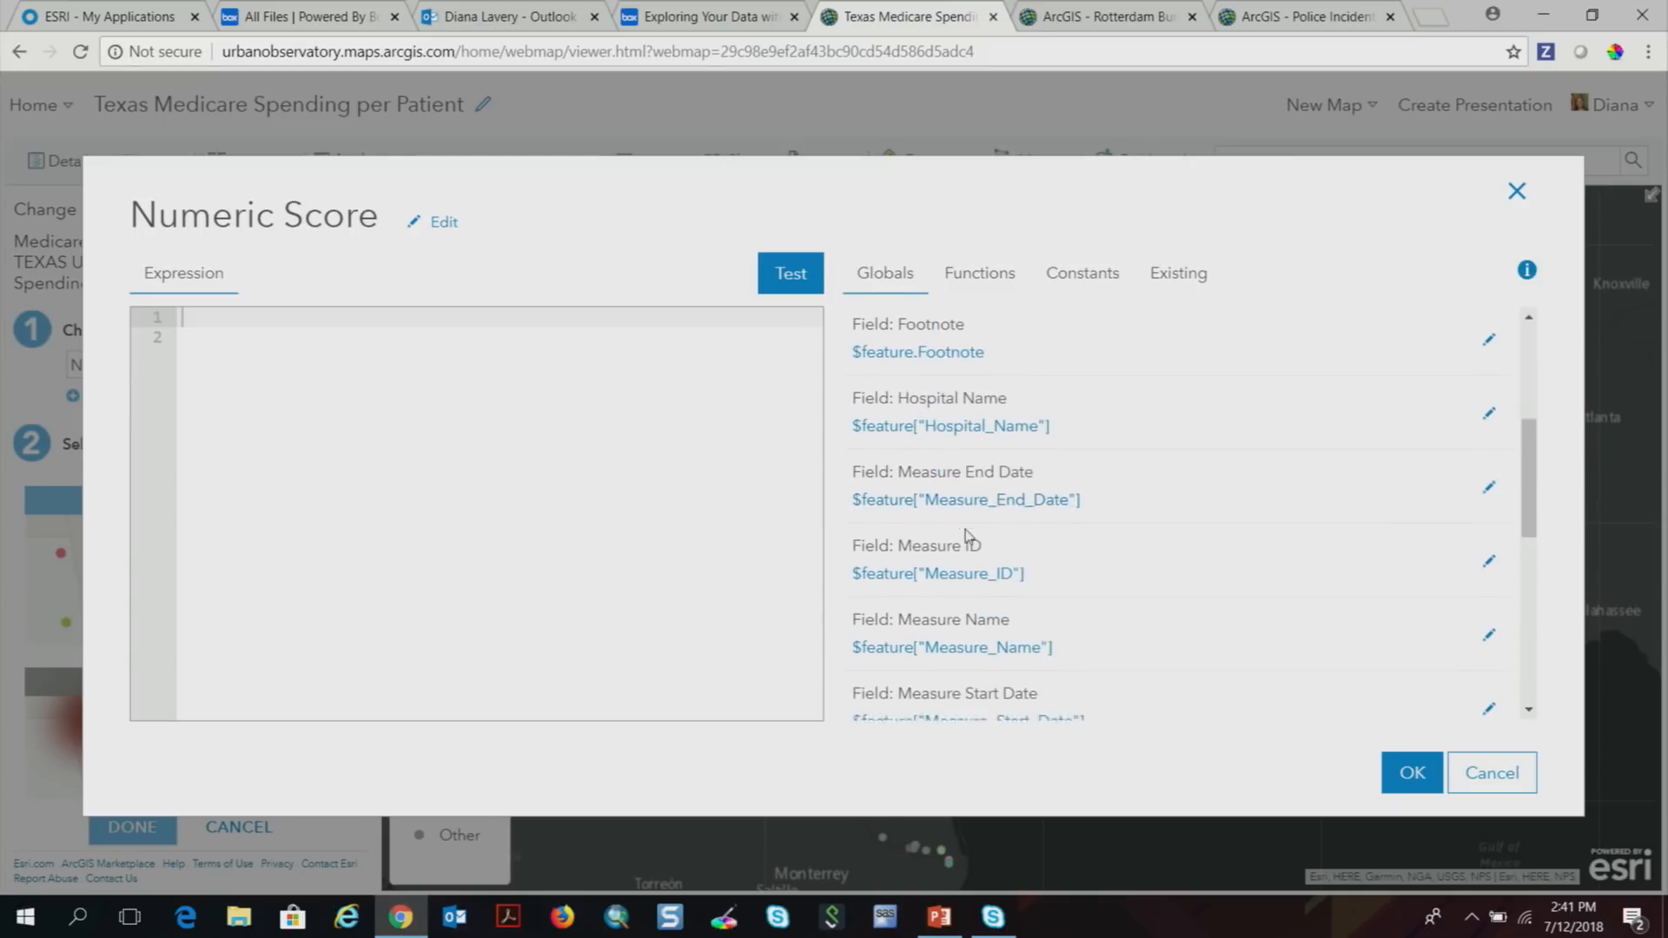
scroll(964, 522, up, 6)
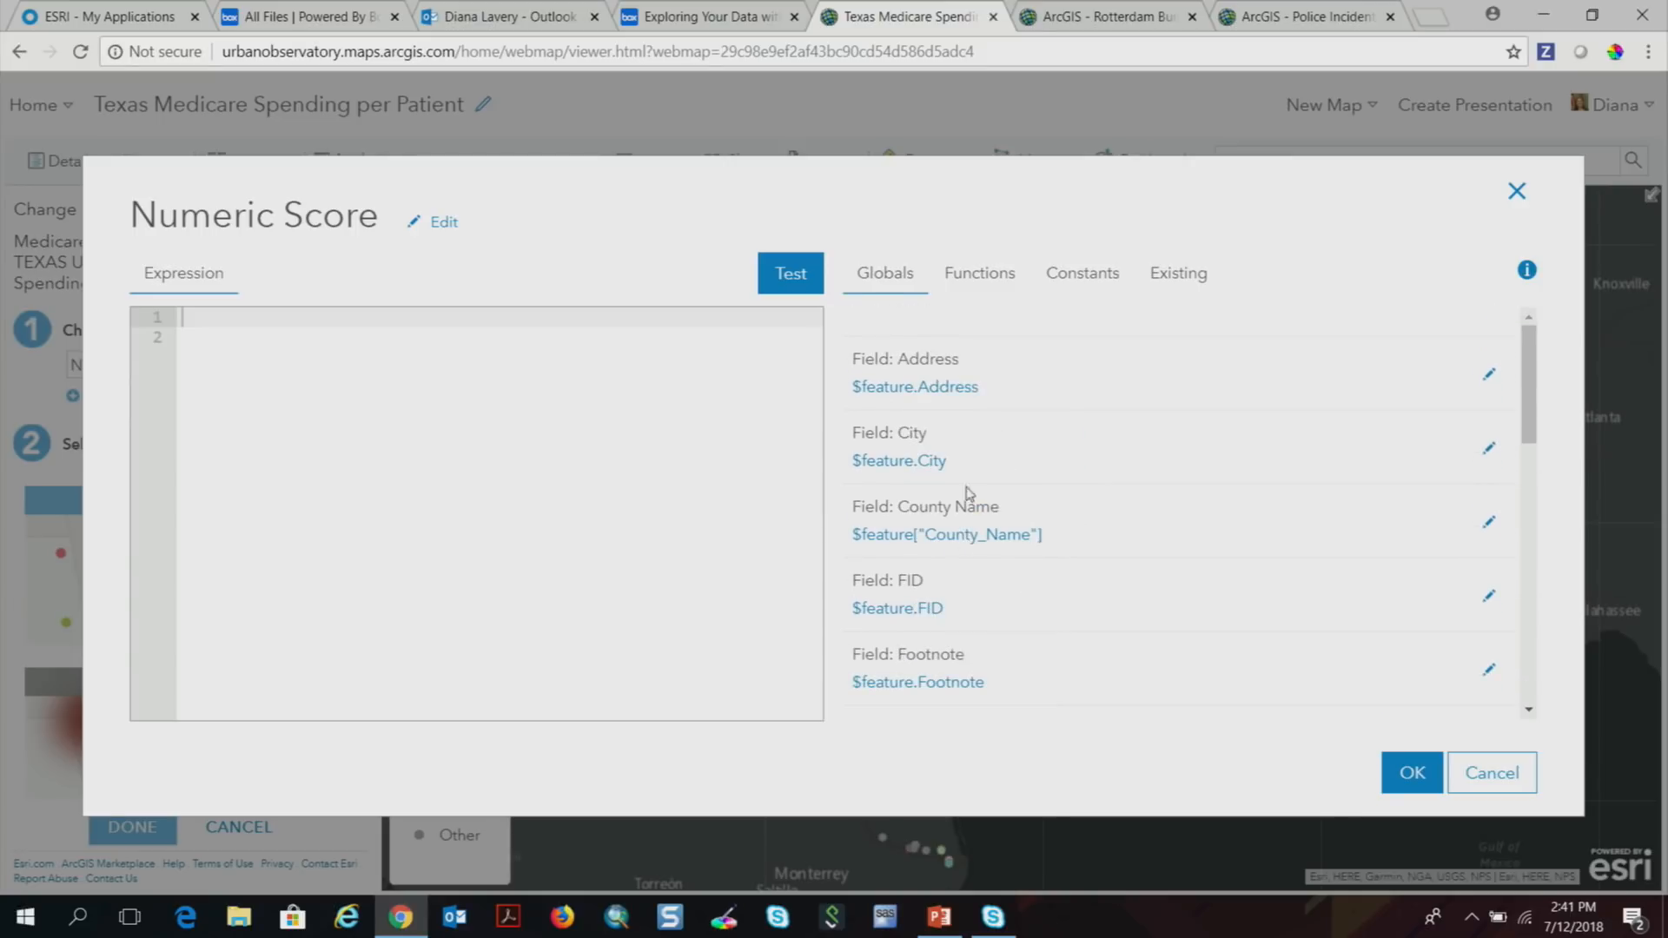
click(988, 280)
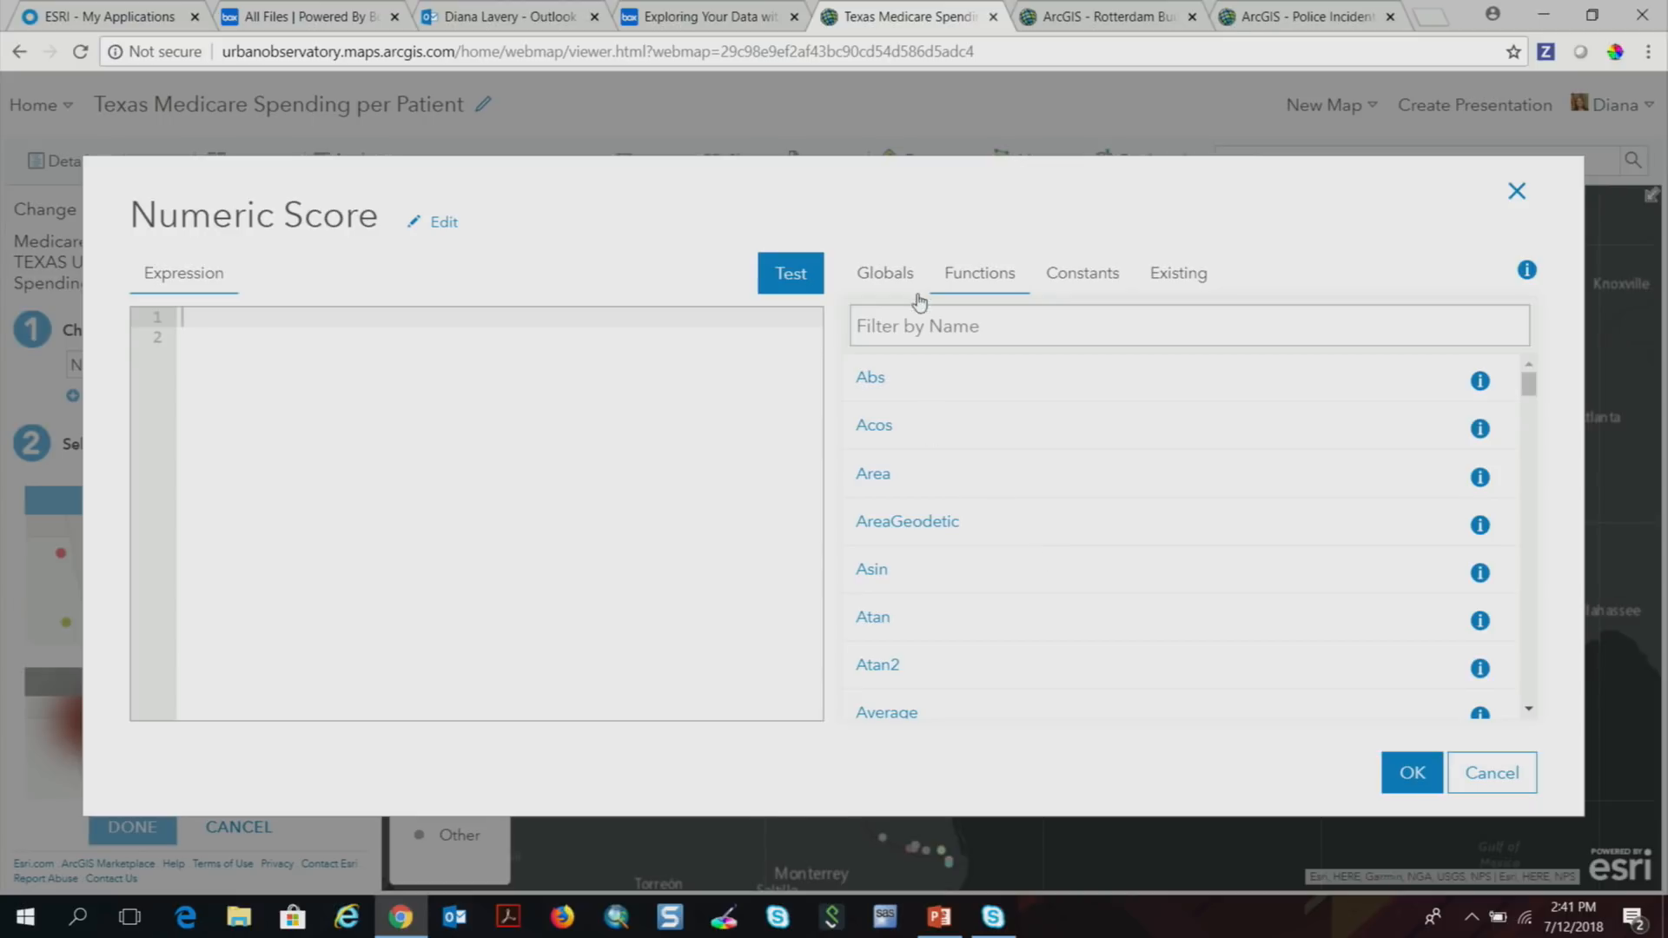
click(886, 273)
click(1008, 290)
click(1083, 339)
text(numer)
key(BackSpace)
key(BackSpace)
text(b)
click(903, 383)
drag(509, 316, 248, 316)
key(BackSpace)
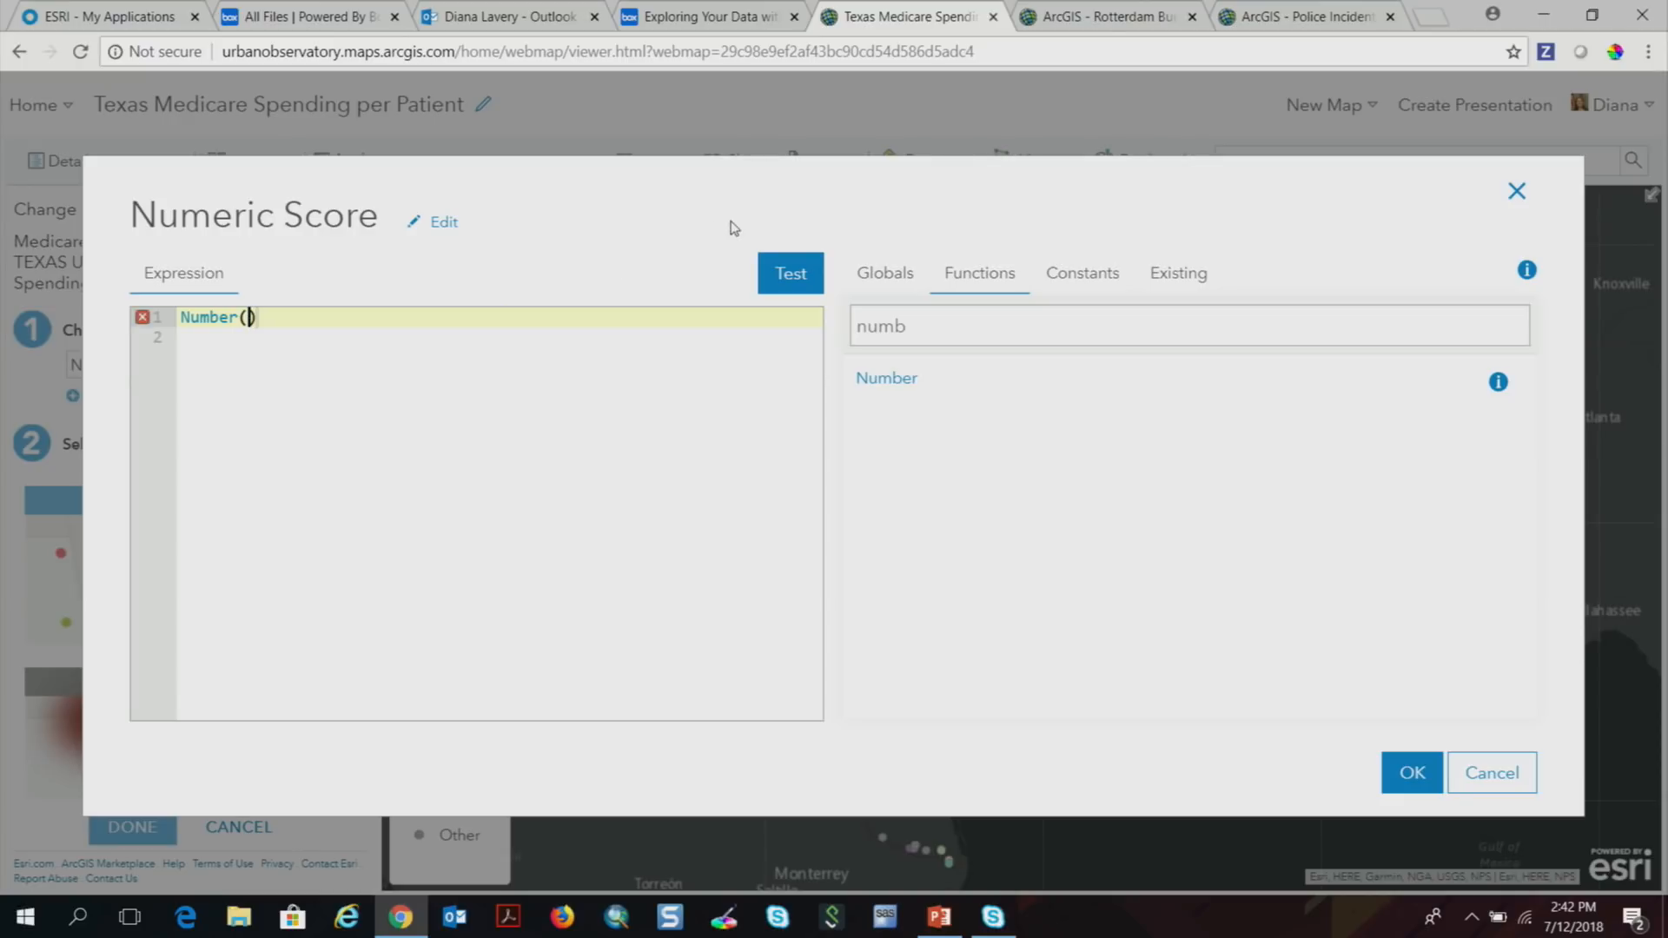
Insert $feature.Score inside the Number function, test the expression's result type and accept the expression.
click(871, 273)
scroll(1112, 521, down, 5)
scroll(1119, 582, down, 3)
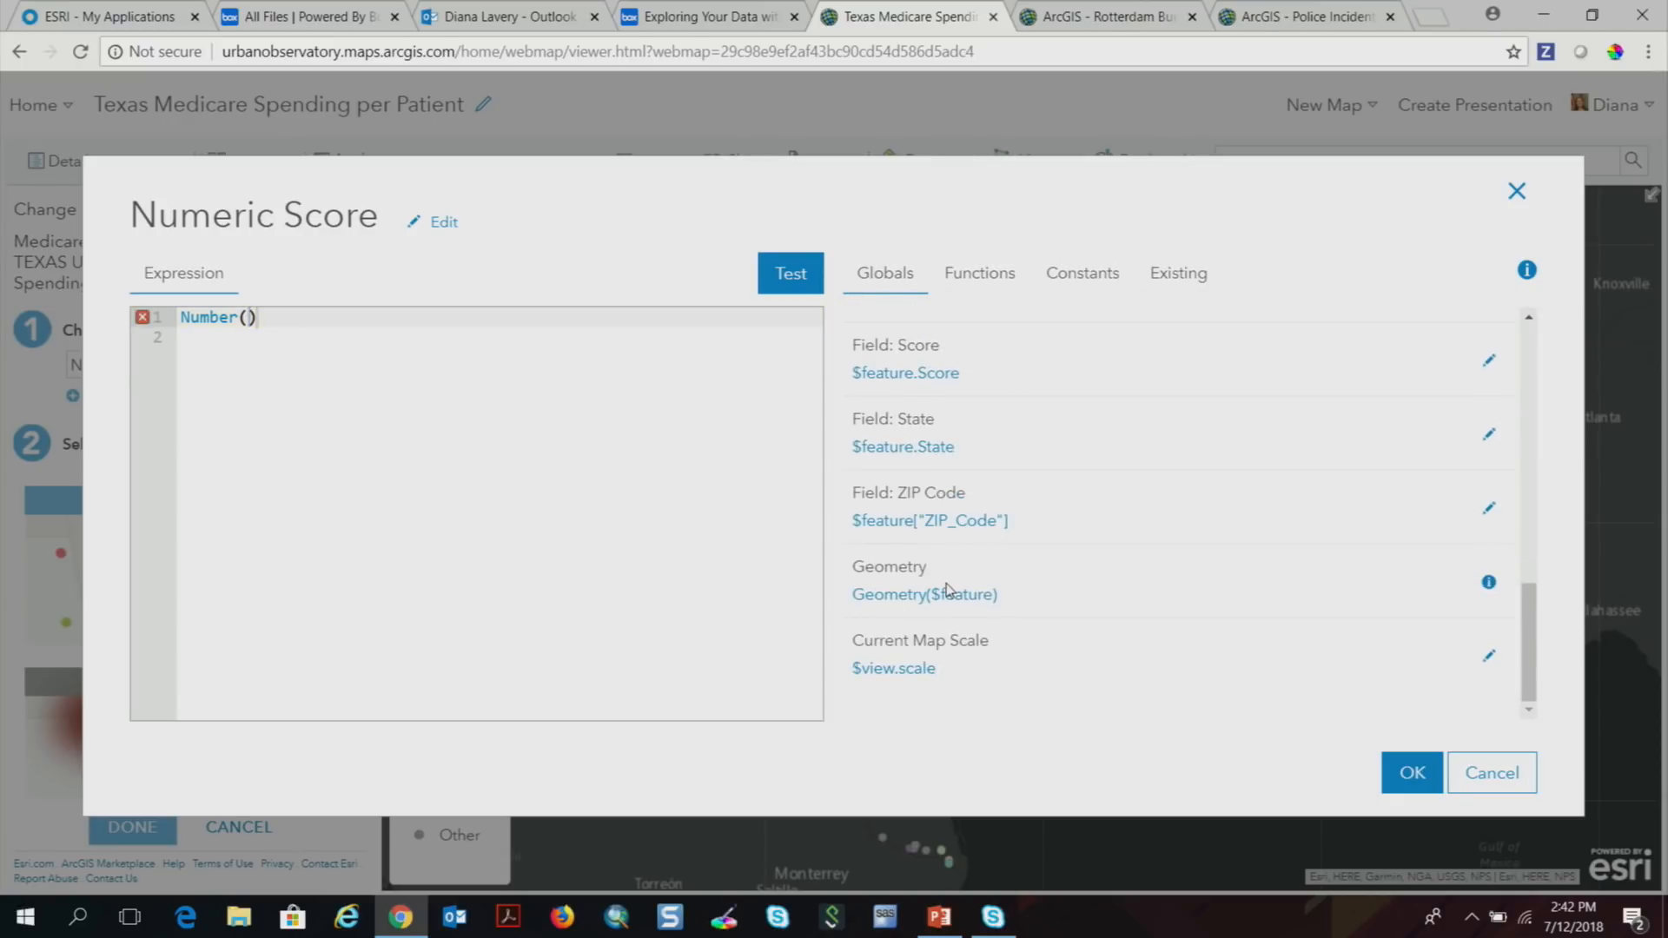
click(906, 372)
click(791, 273)
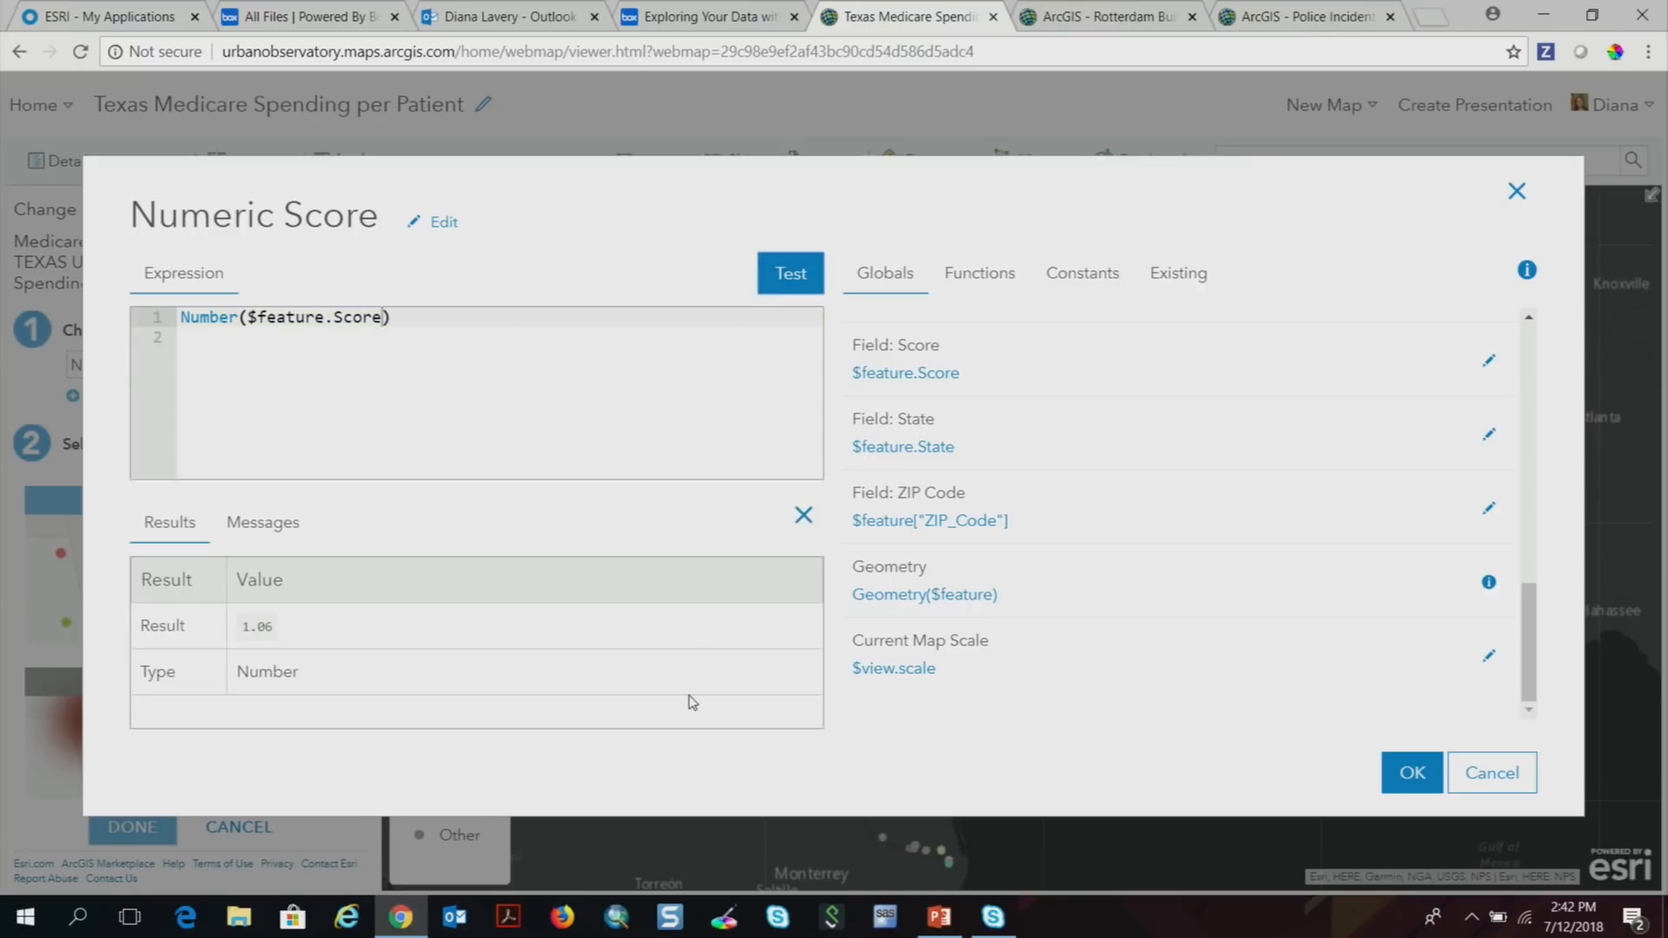
drag(324, 674, 231, 671)
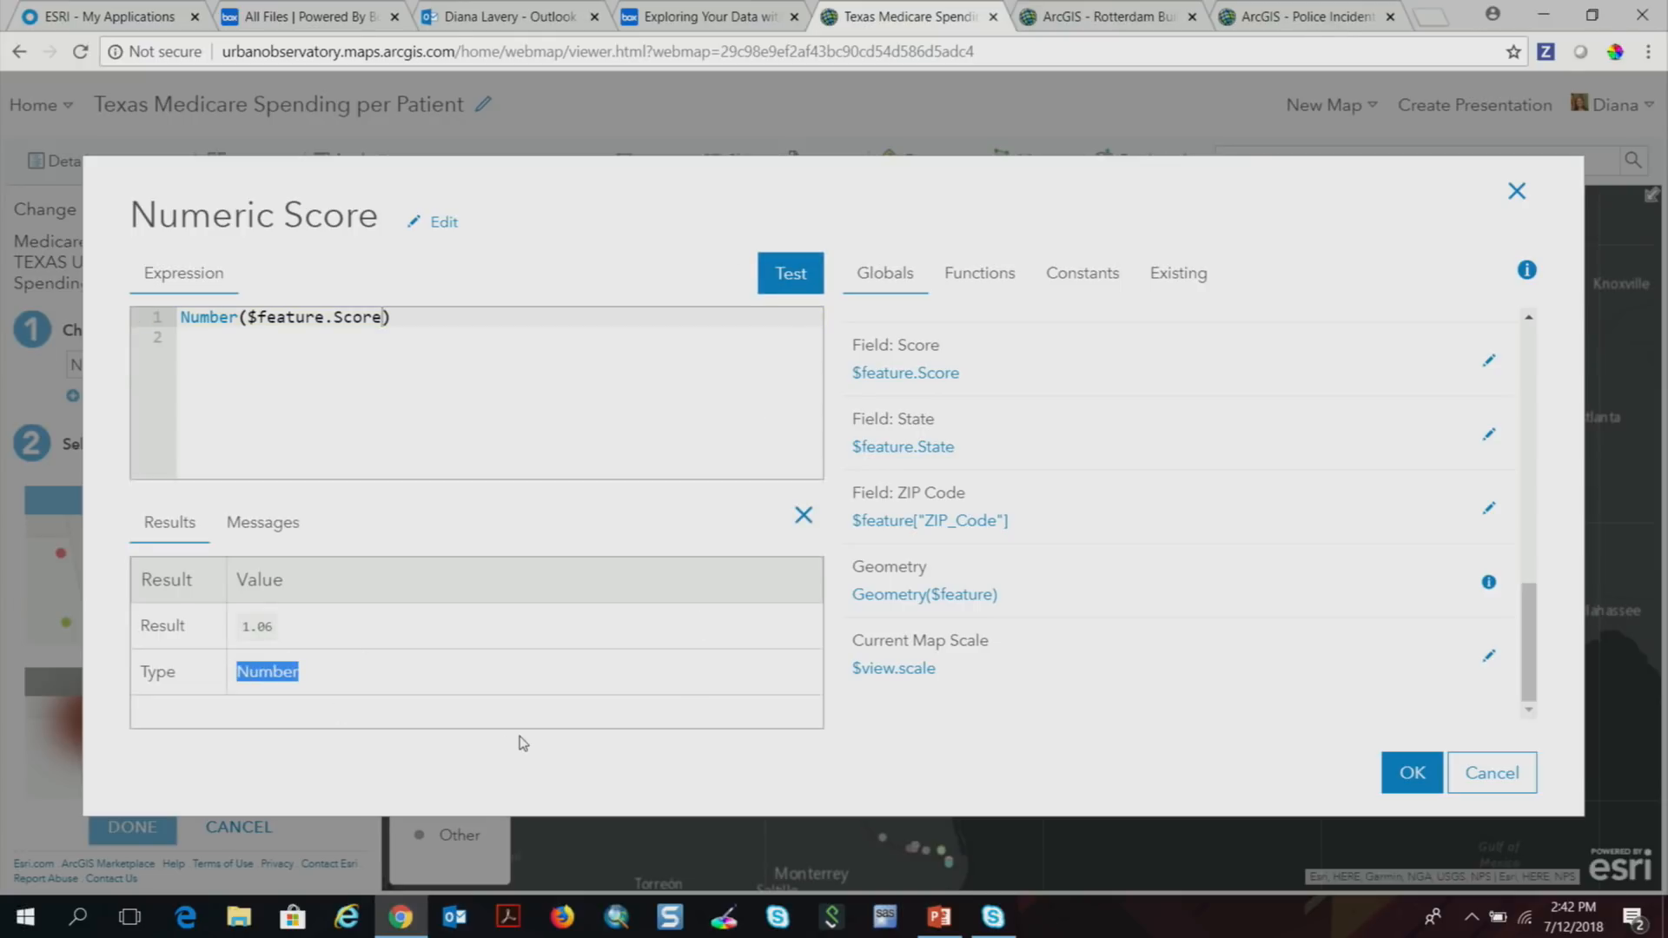
click(1411, 772)
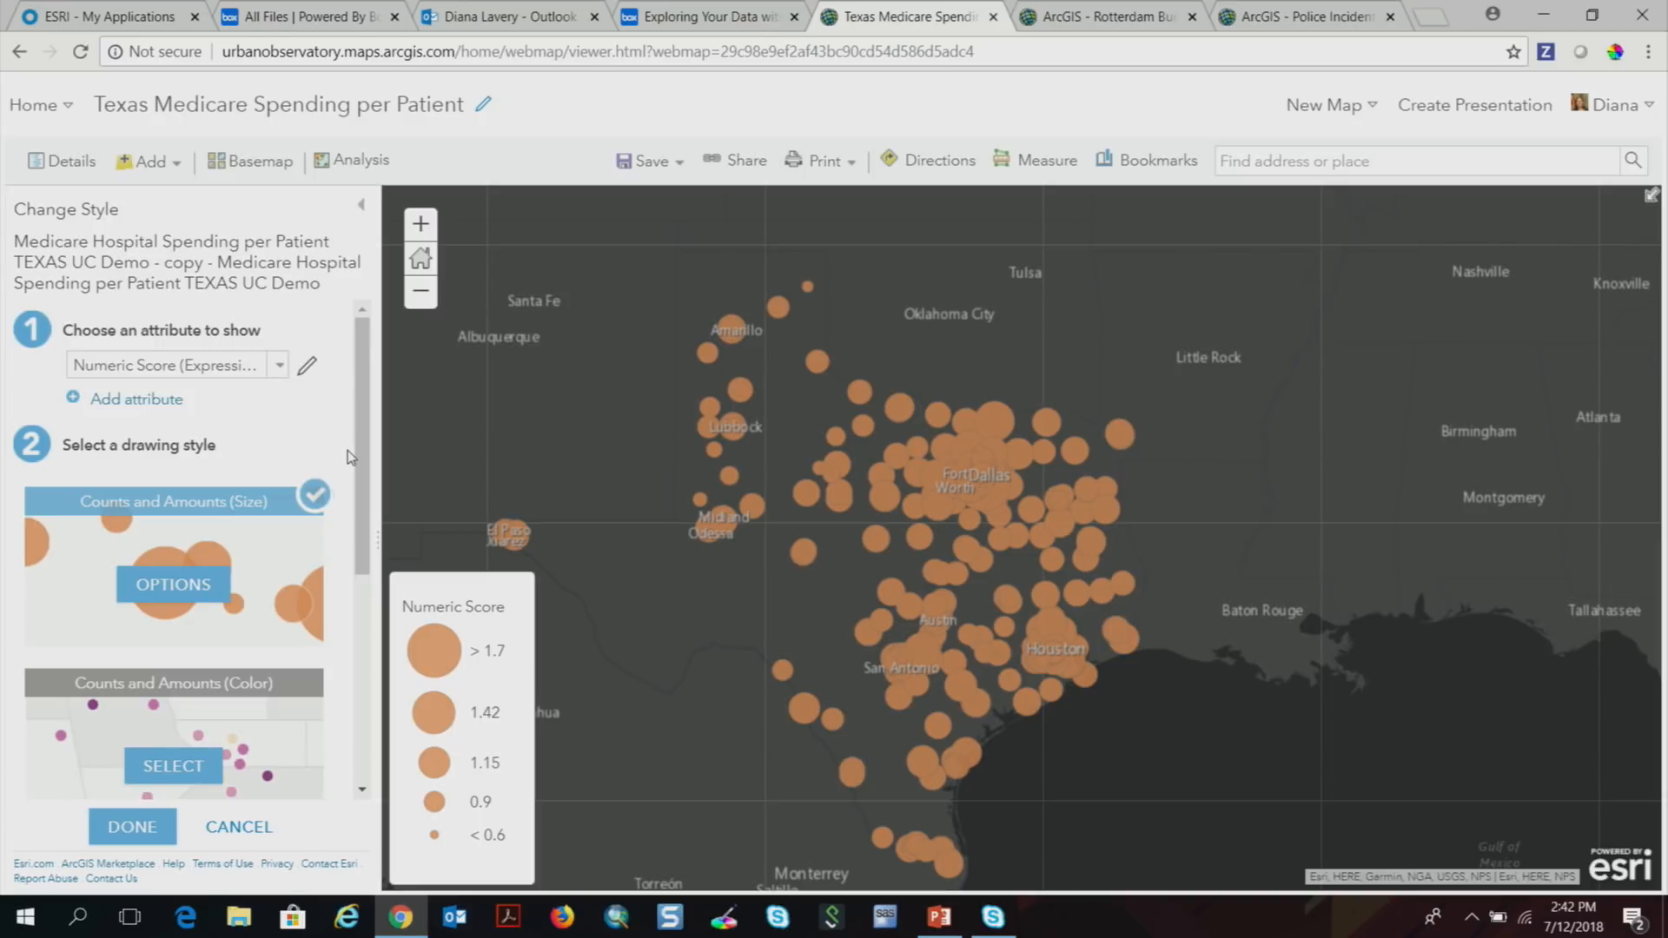
Apply the Counts and Amounts (Color) drawing style and briefly try Classify Data in its options.
scroll(348, 450, down, 2)
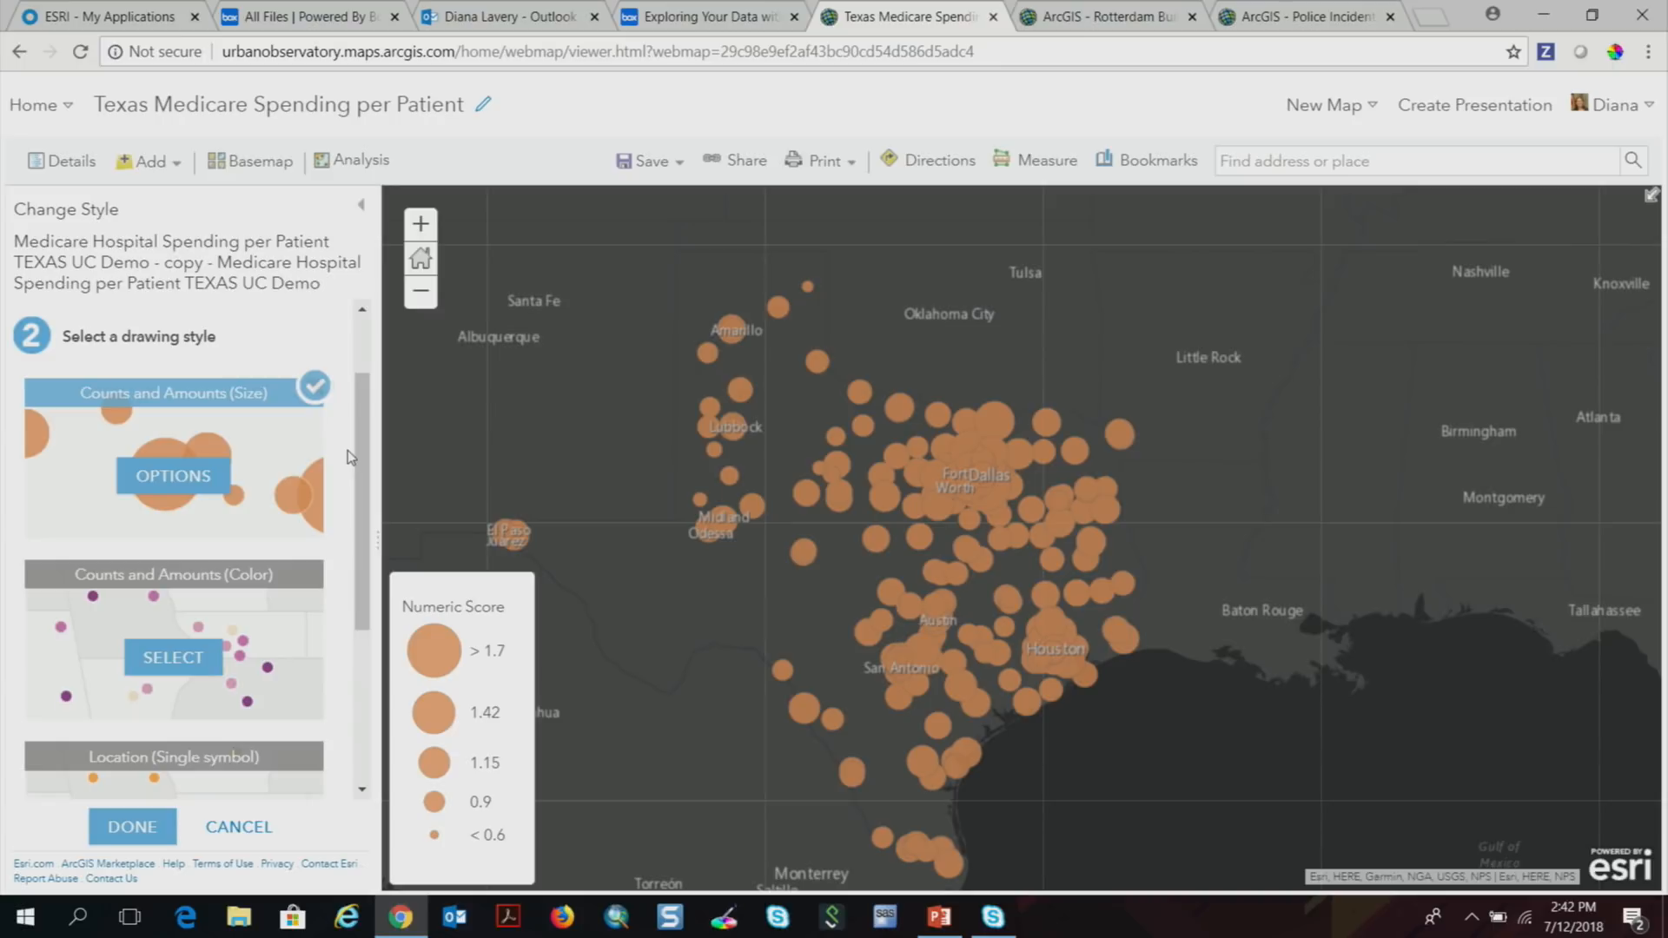
click(206, 662)
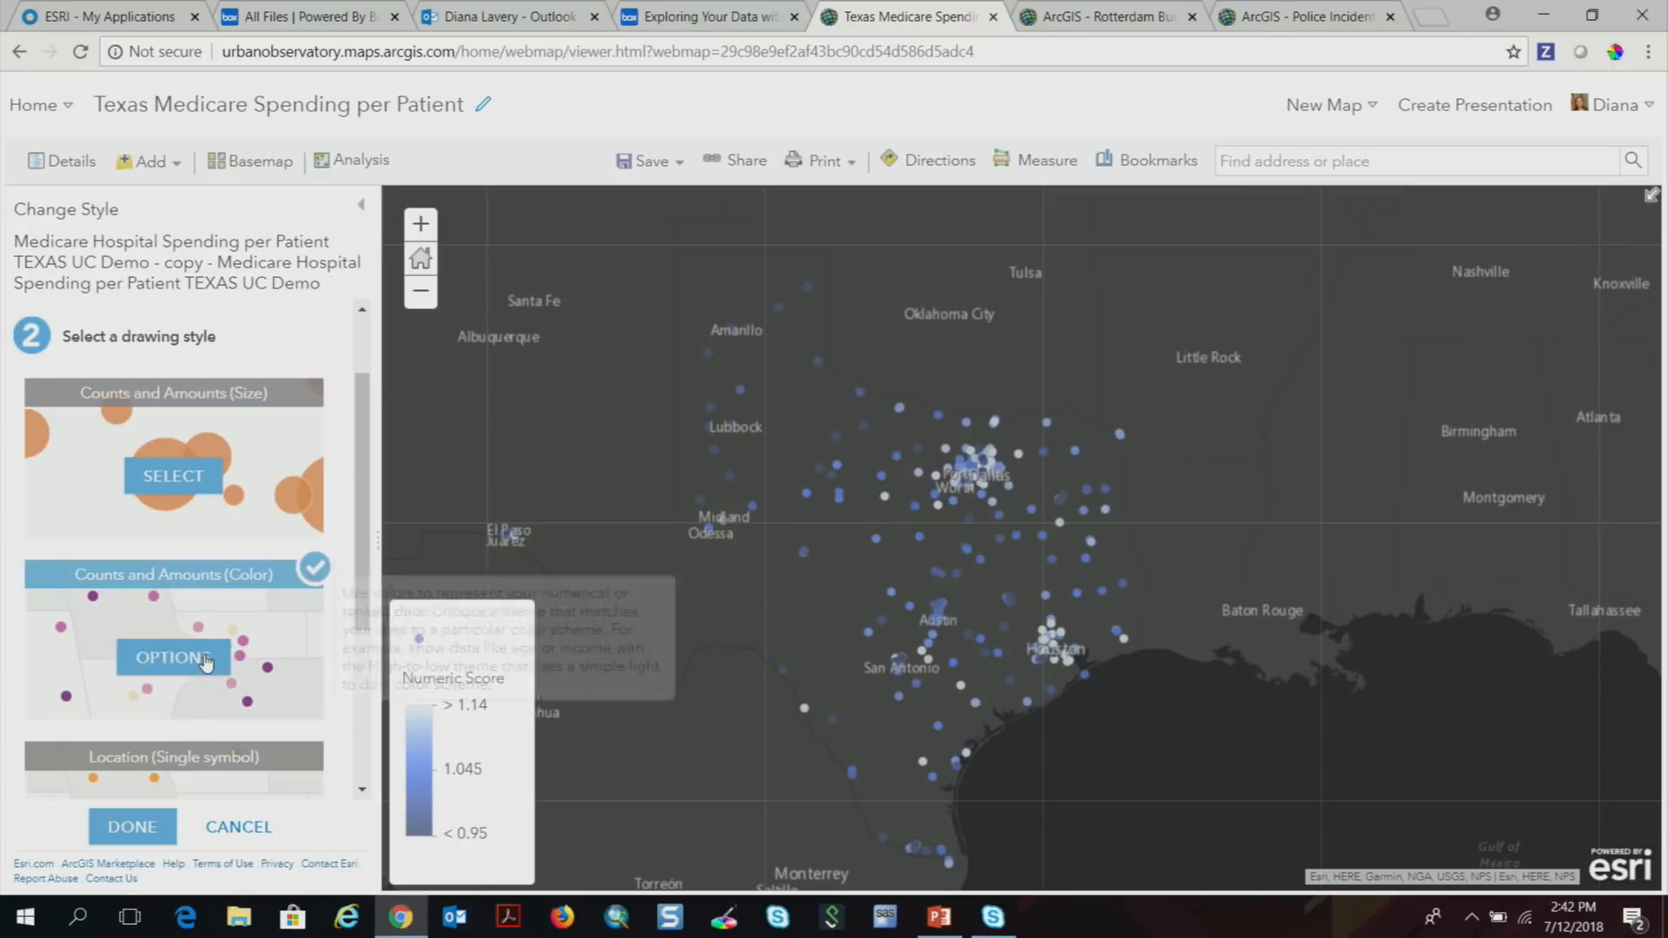
click(172, 658)
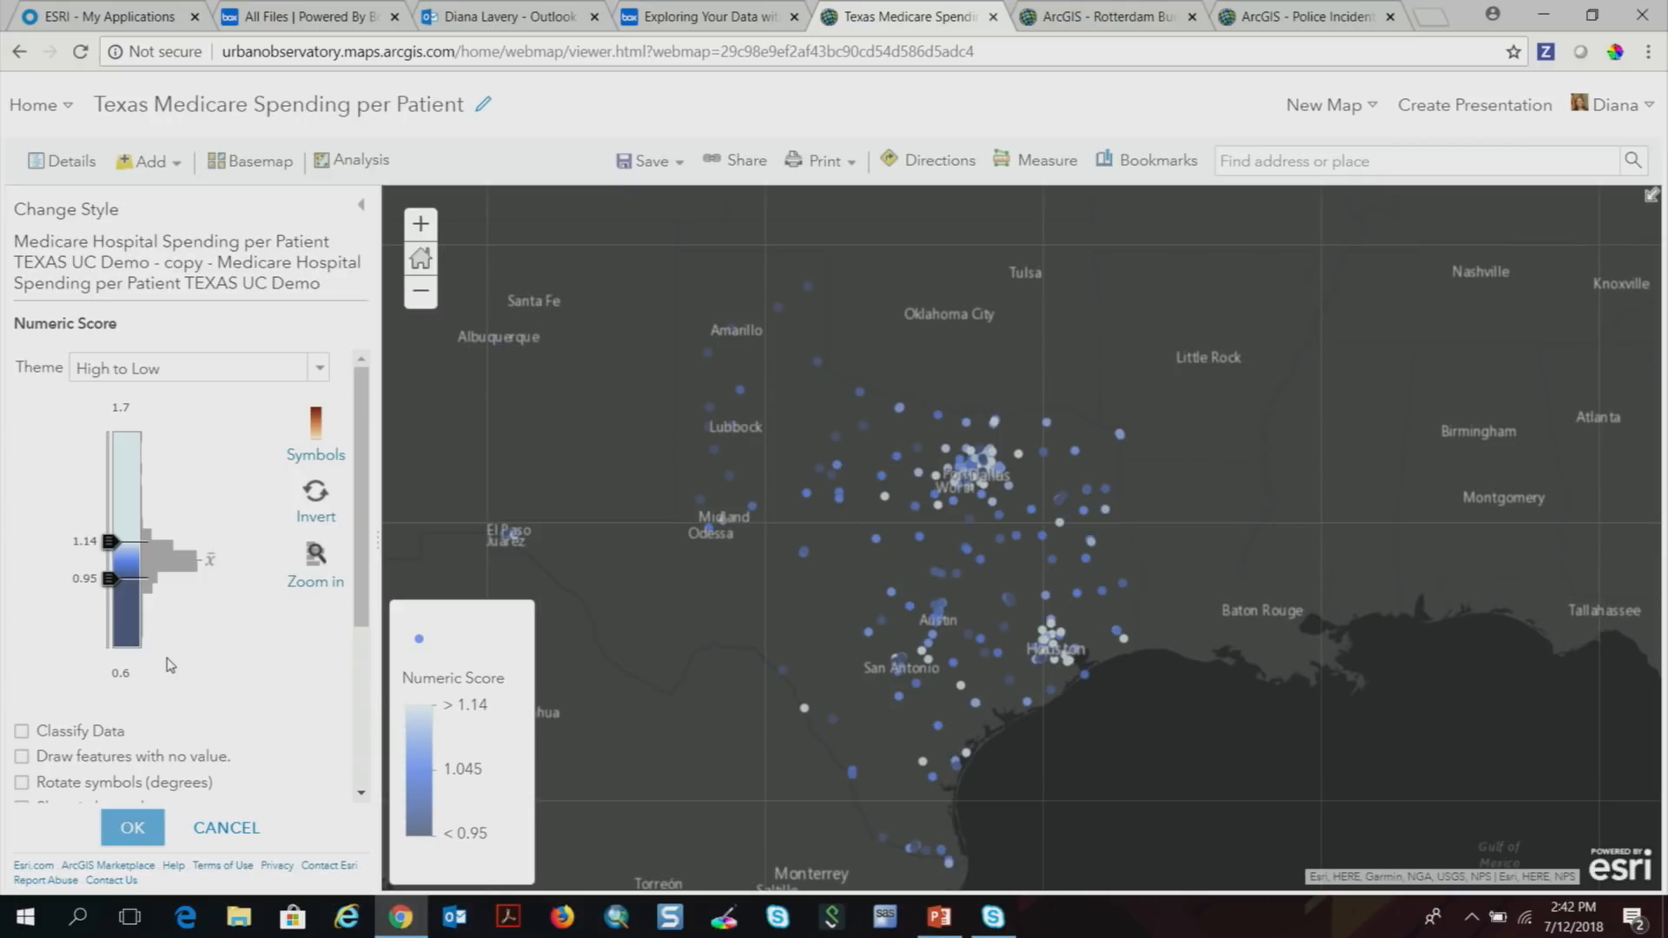
click(22, 732)
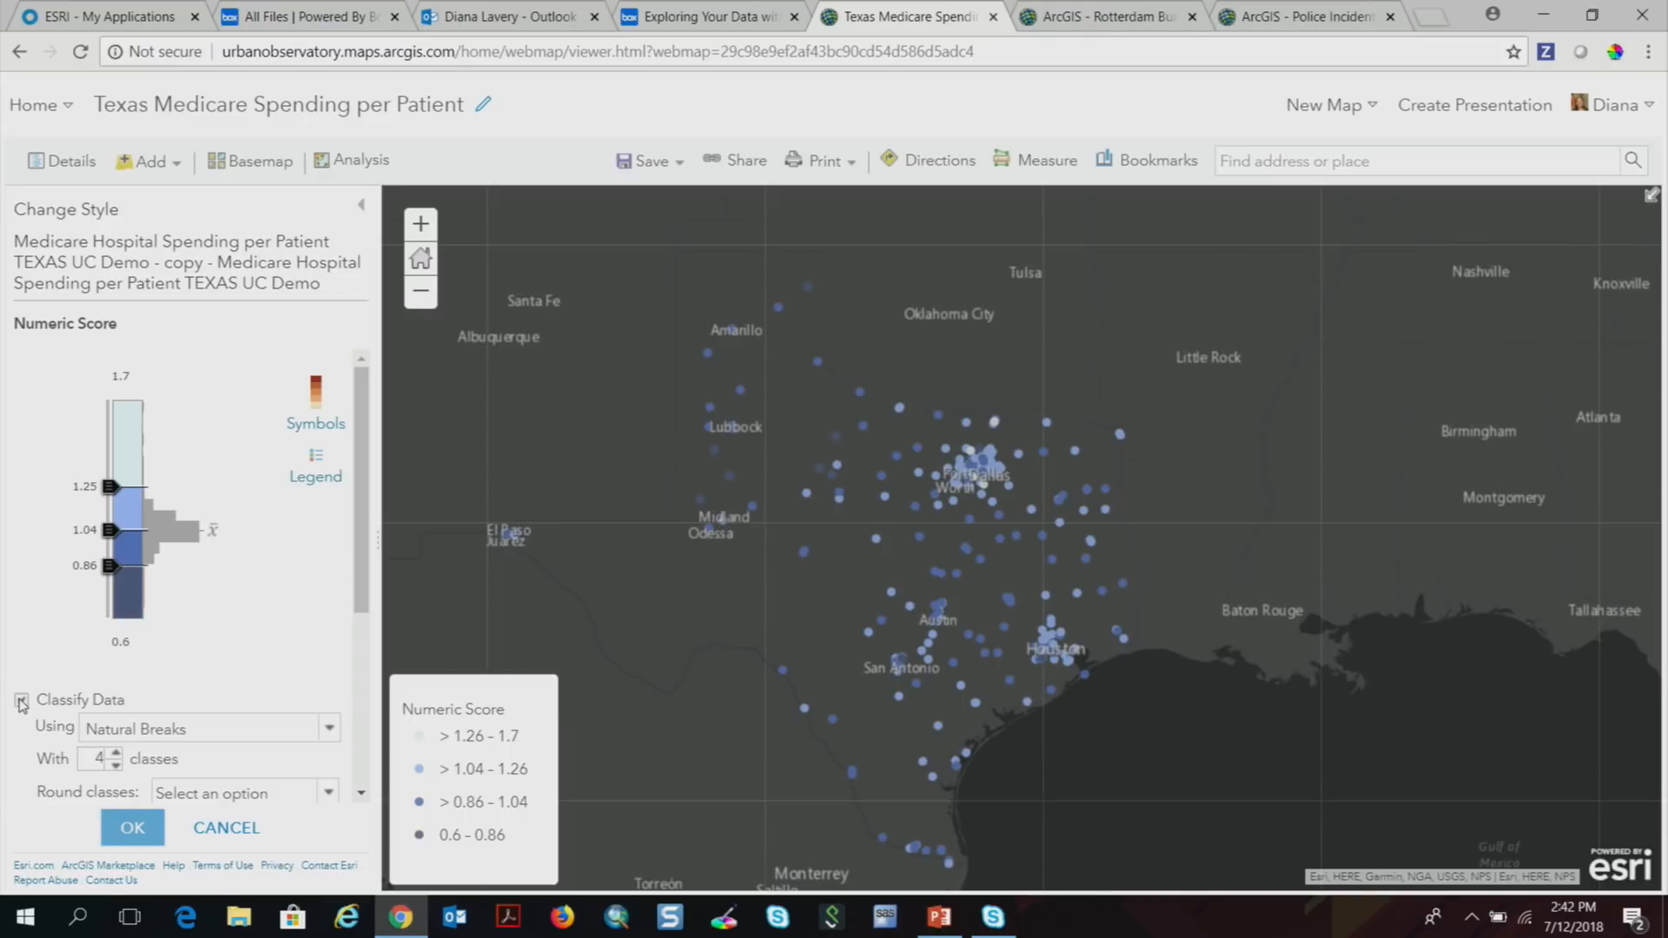
click(22, 701)
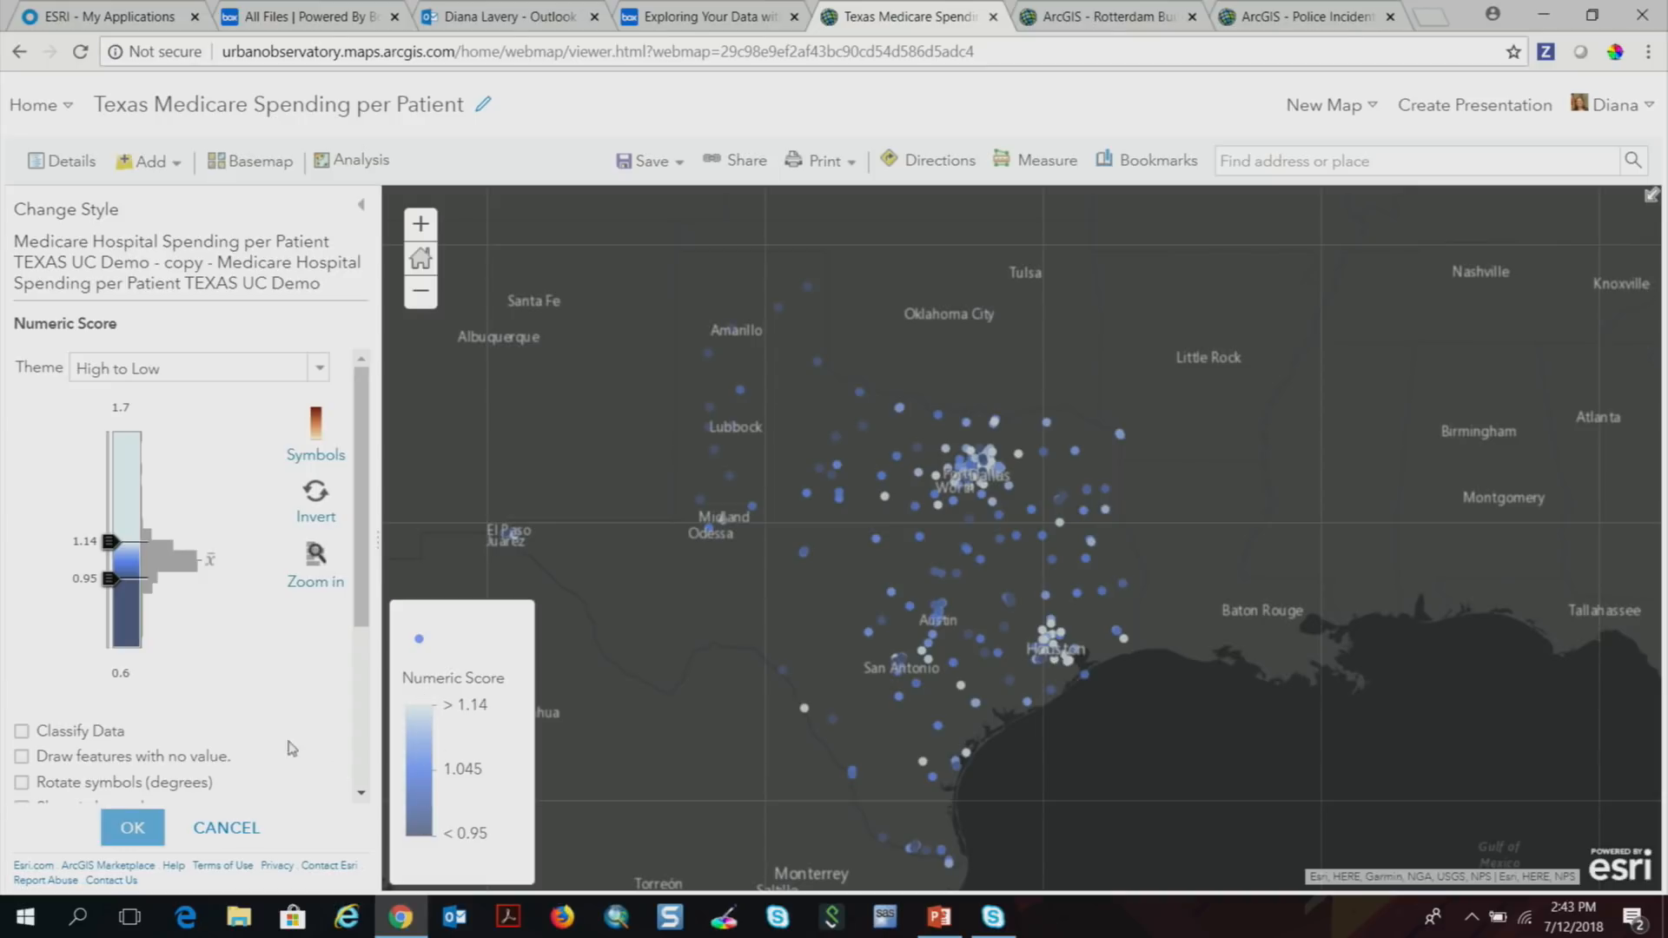
Change the color theme to Above and Below and set the ramp's middle value to 1.
mouse_move(205, 565)
click(323, 372)
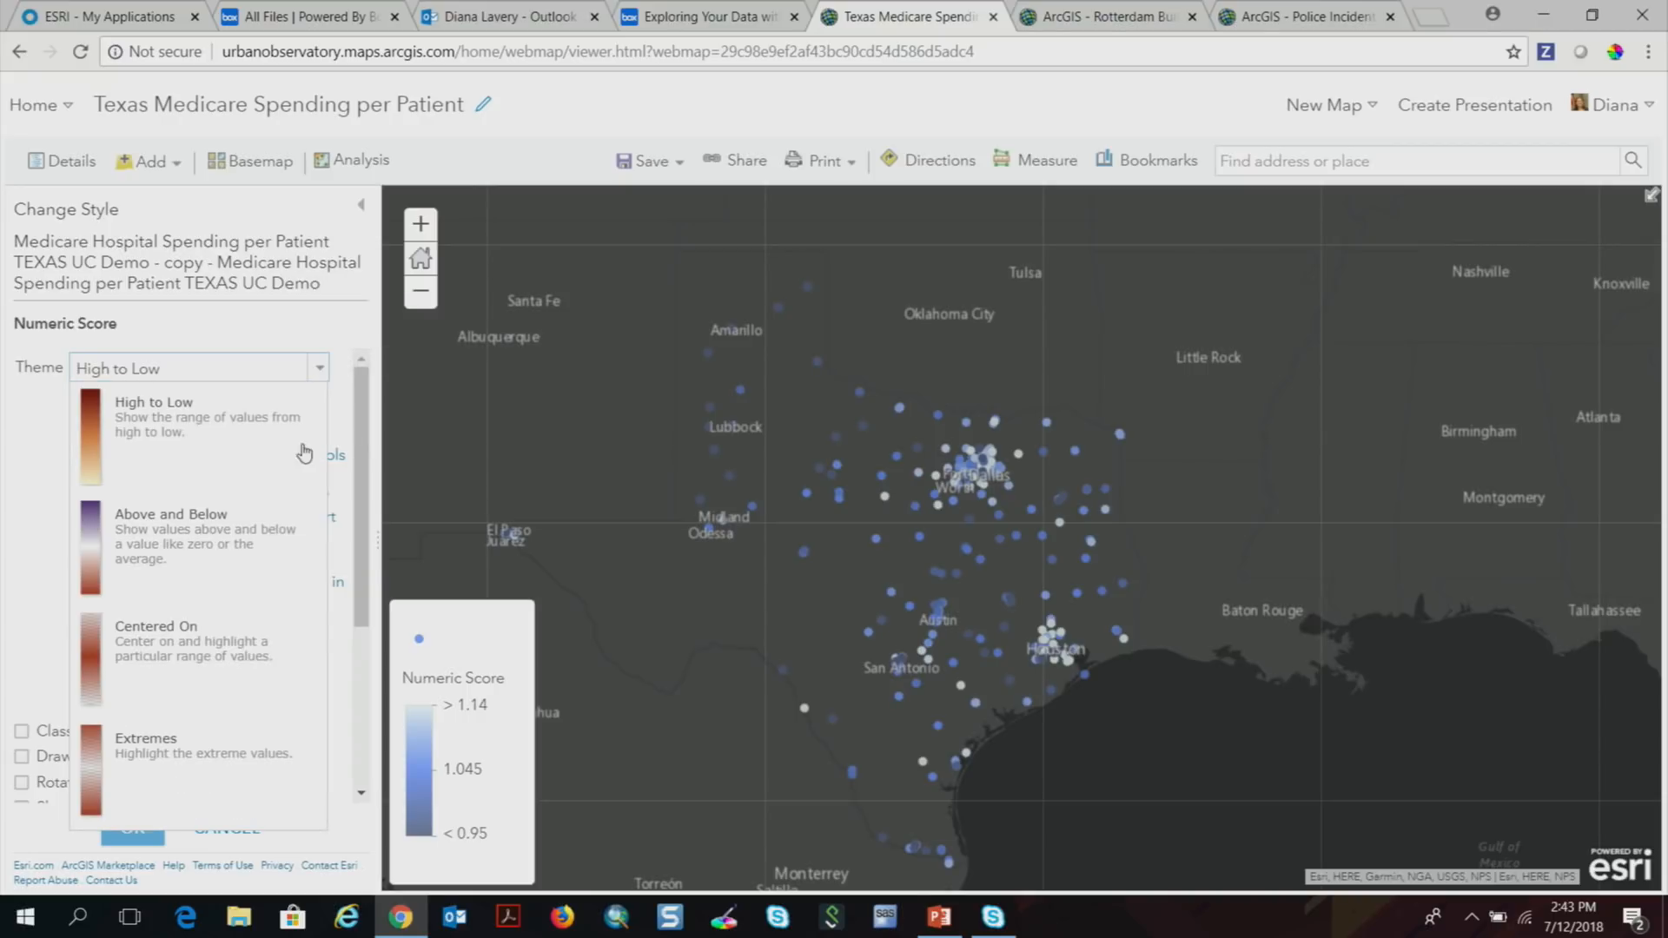
click(249, 549)
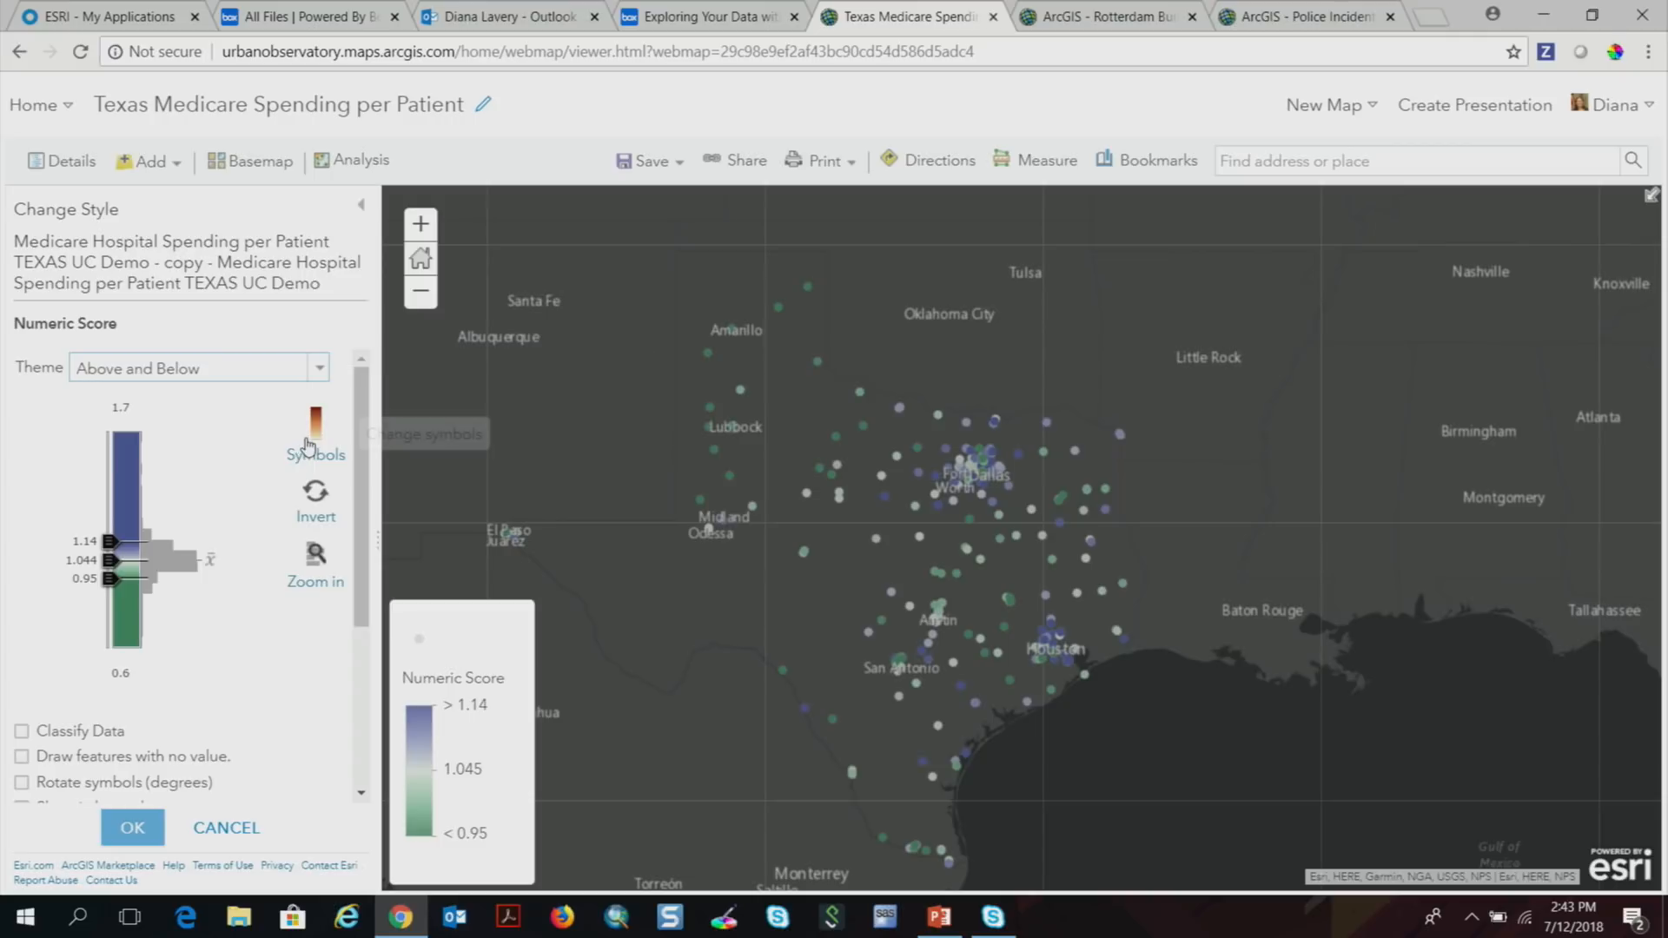
click(83, 566)
text(1)
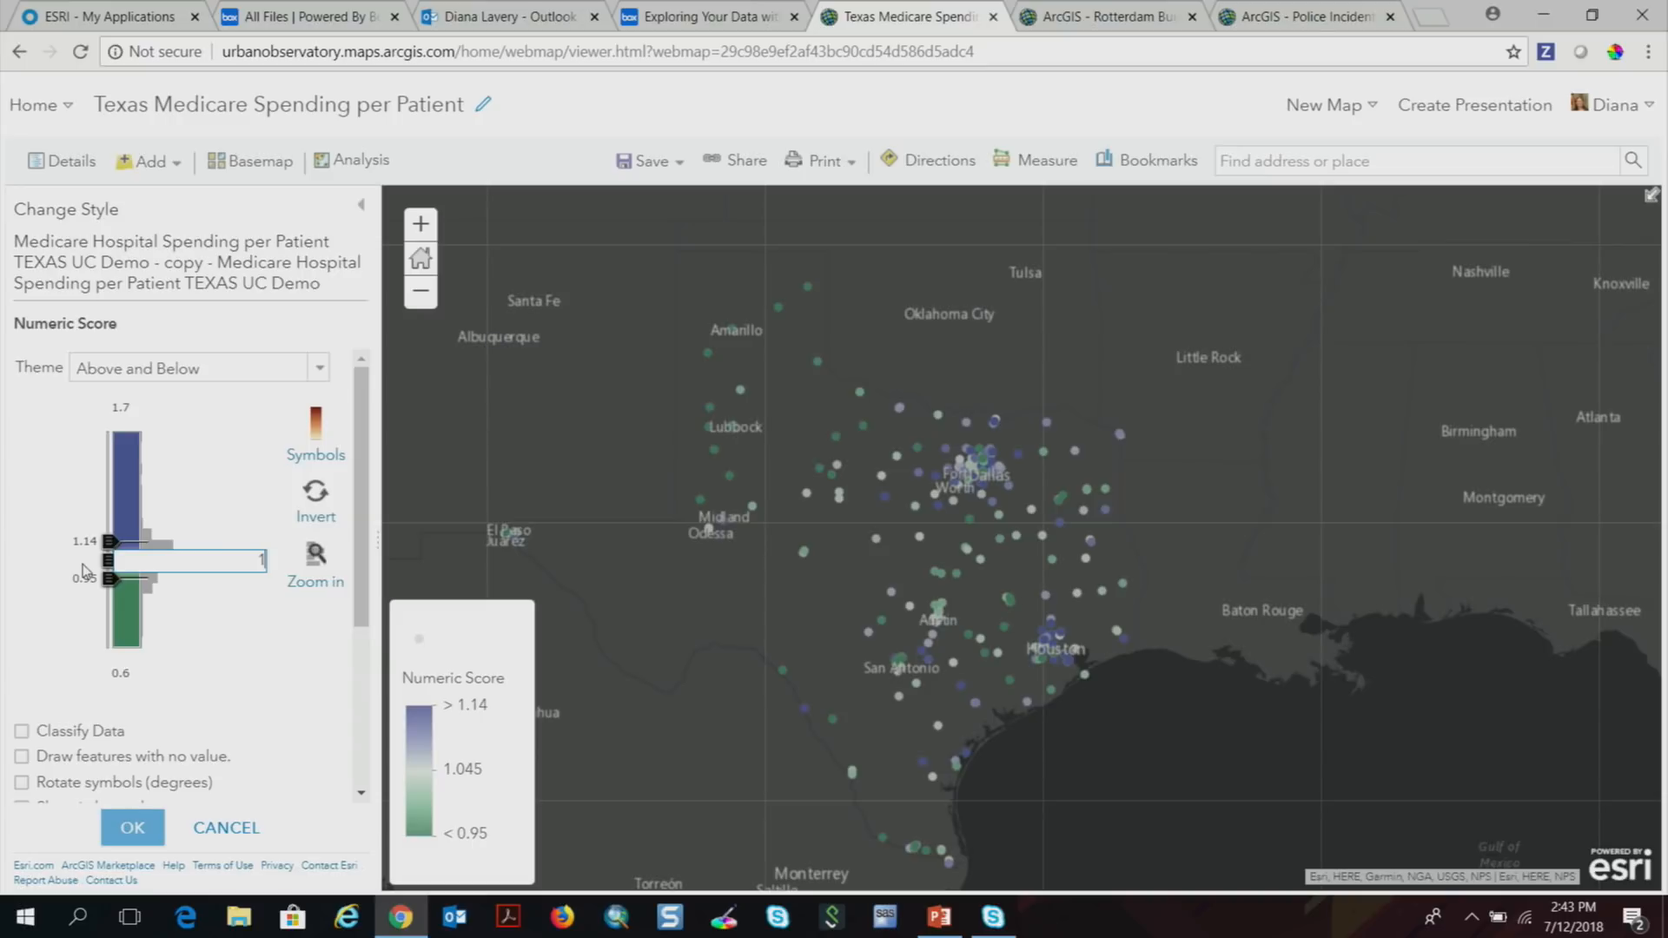
key(Return)
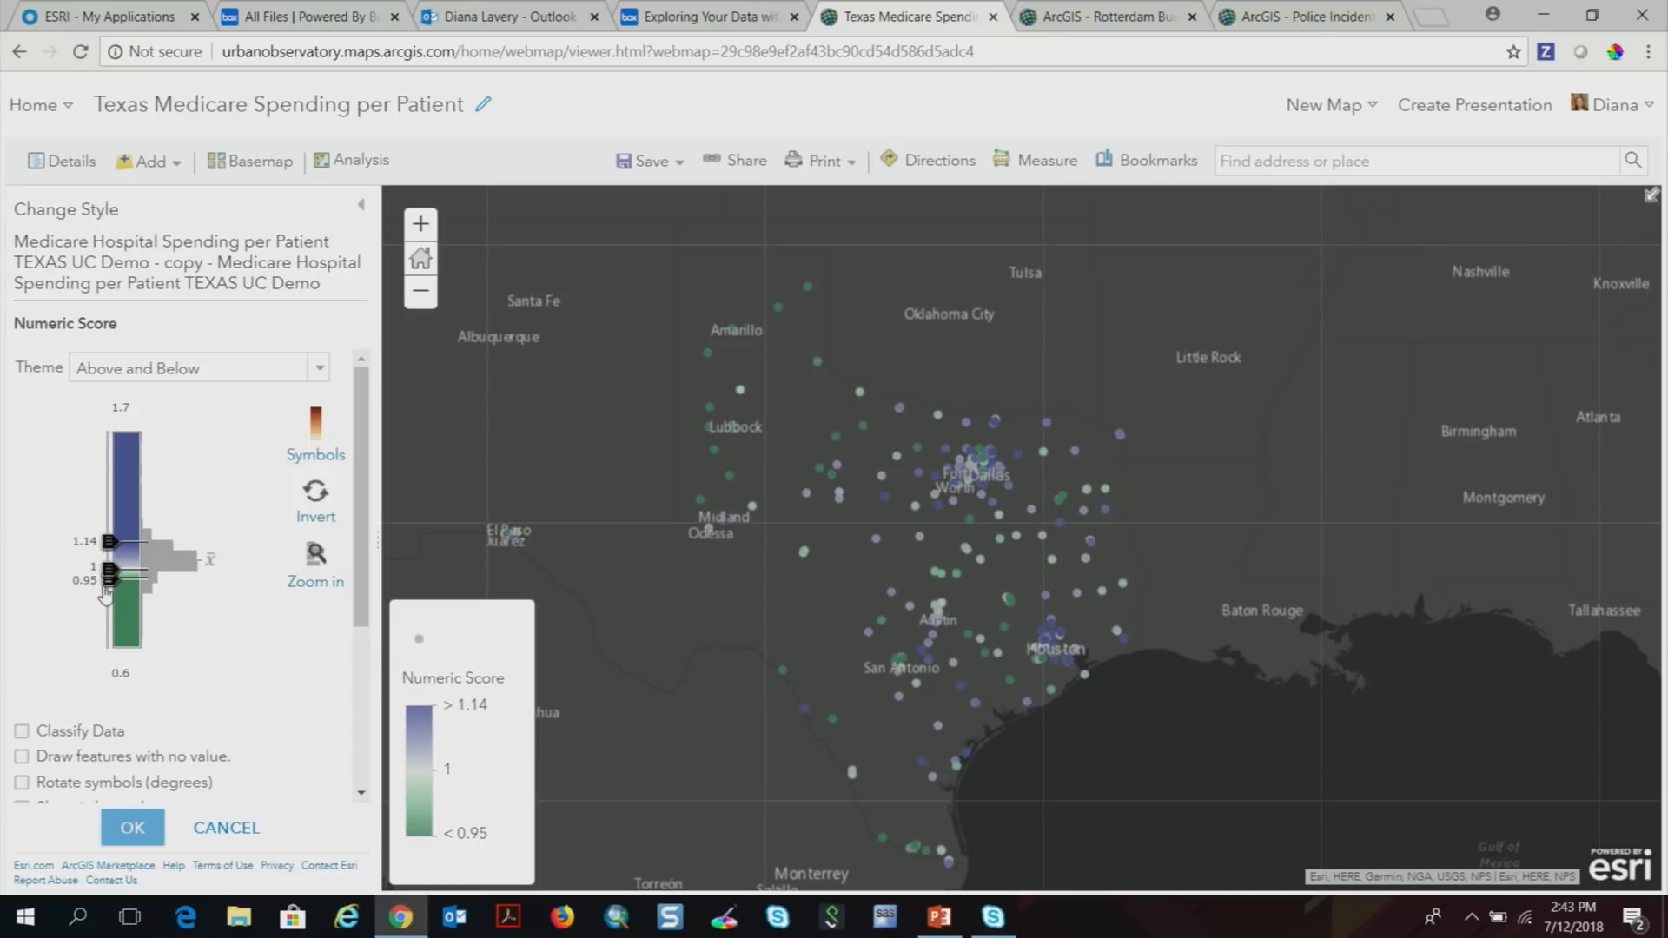
Try widening the color ramp around its center, with a lower limit of 0.6 and an upper limit of 1.5.
drag(113, 589, 113, 624)
mouse_move(111, 542)
mouse_down()
mouse_move(115, 488)
mouse_move(111, 514)
mouse_up()
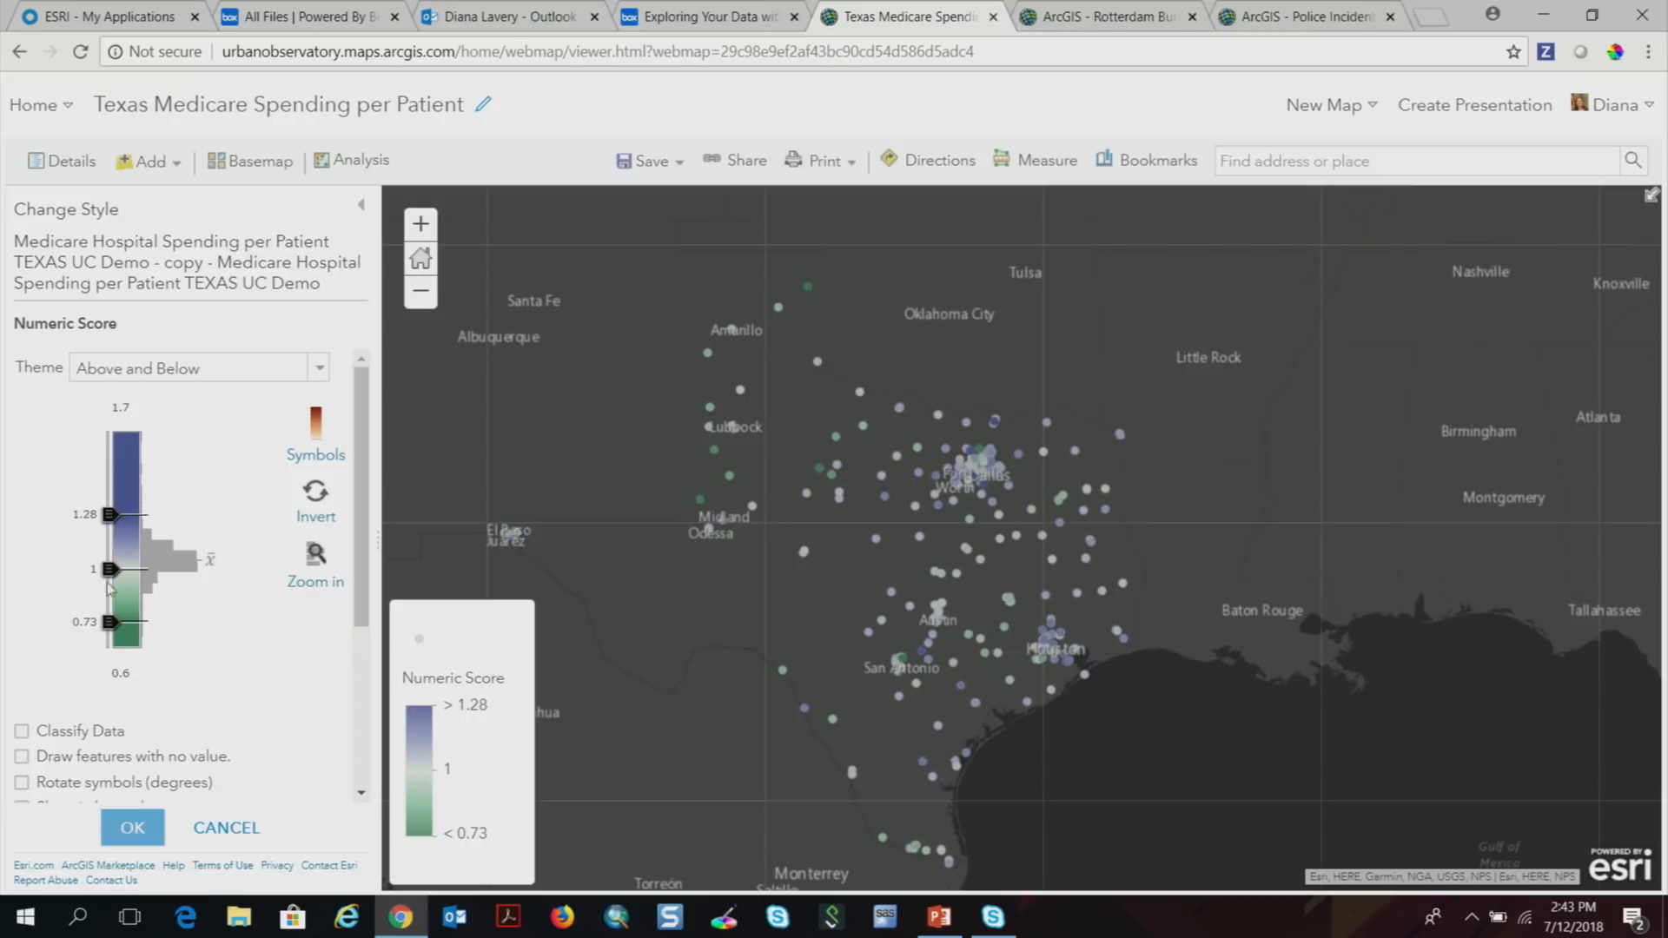
click(84, 623)
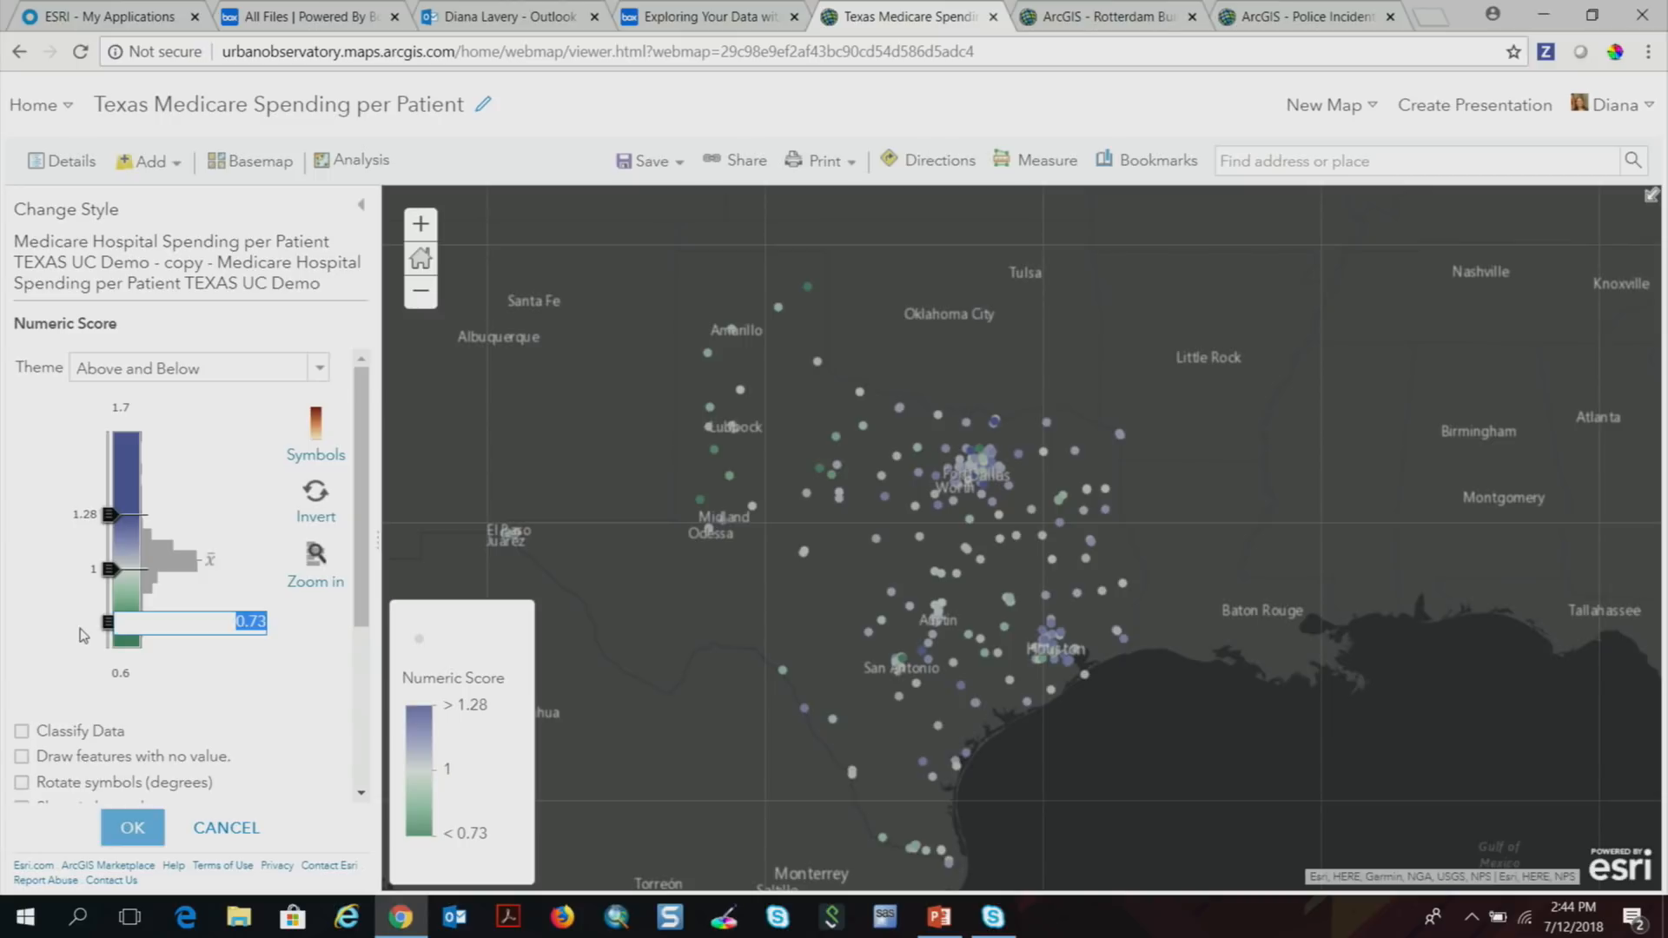
text(.6)
key(Return)
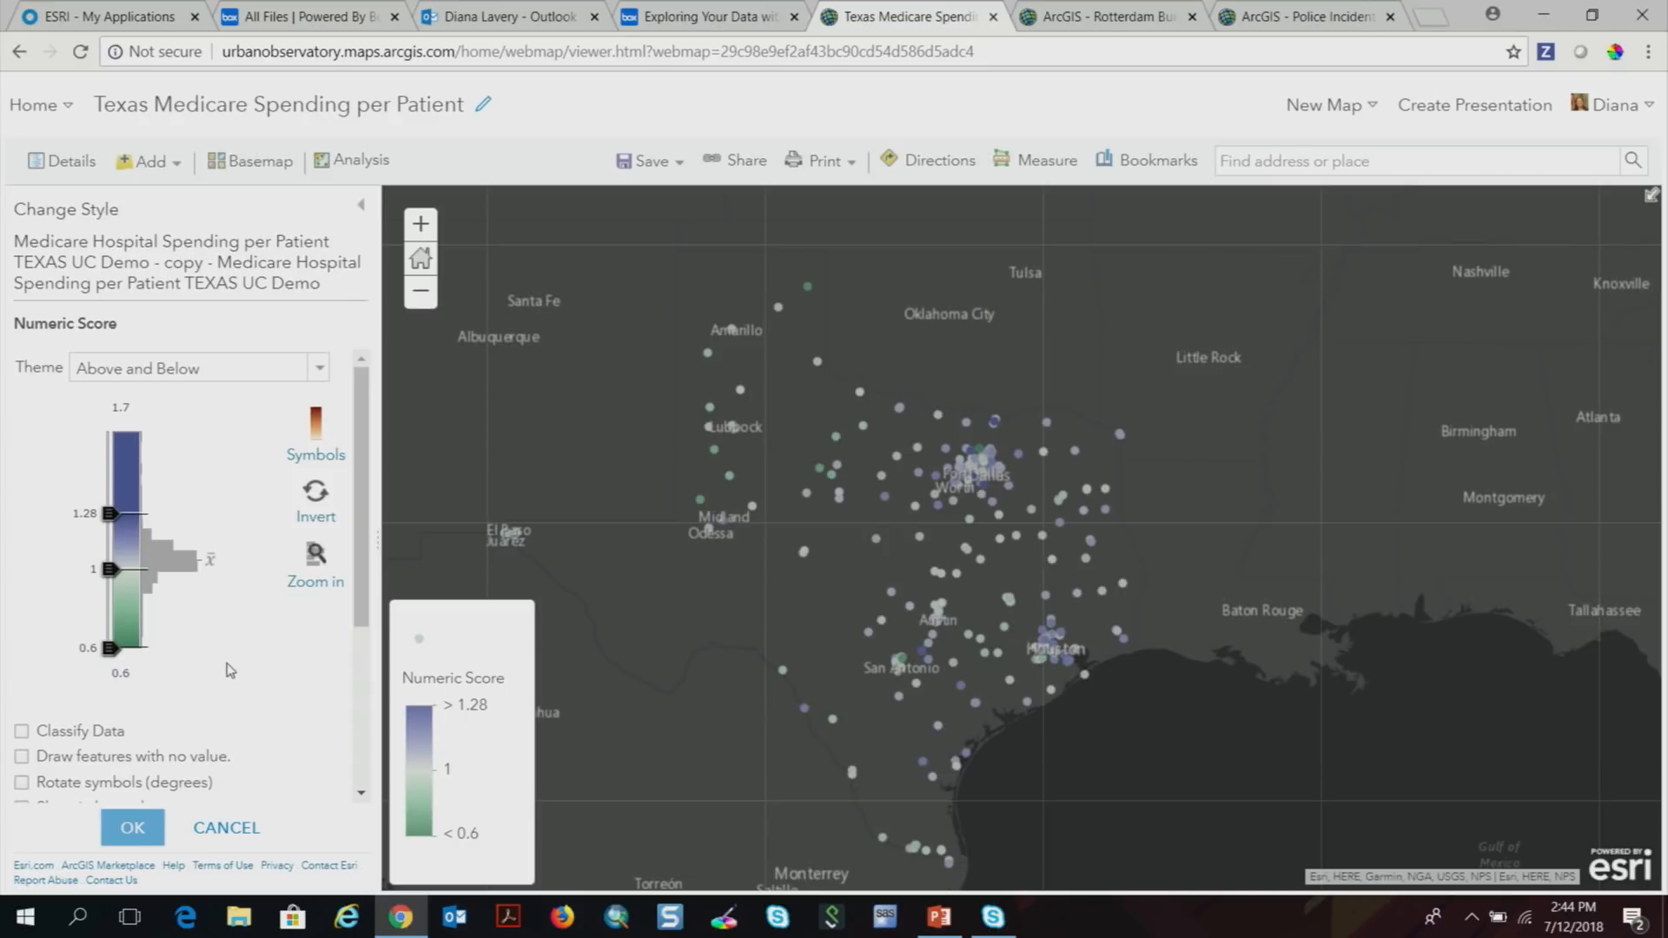
click(87, 514)
text(1.5)
key(Return)
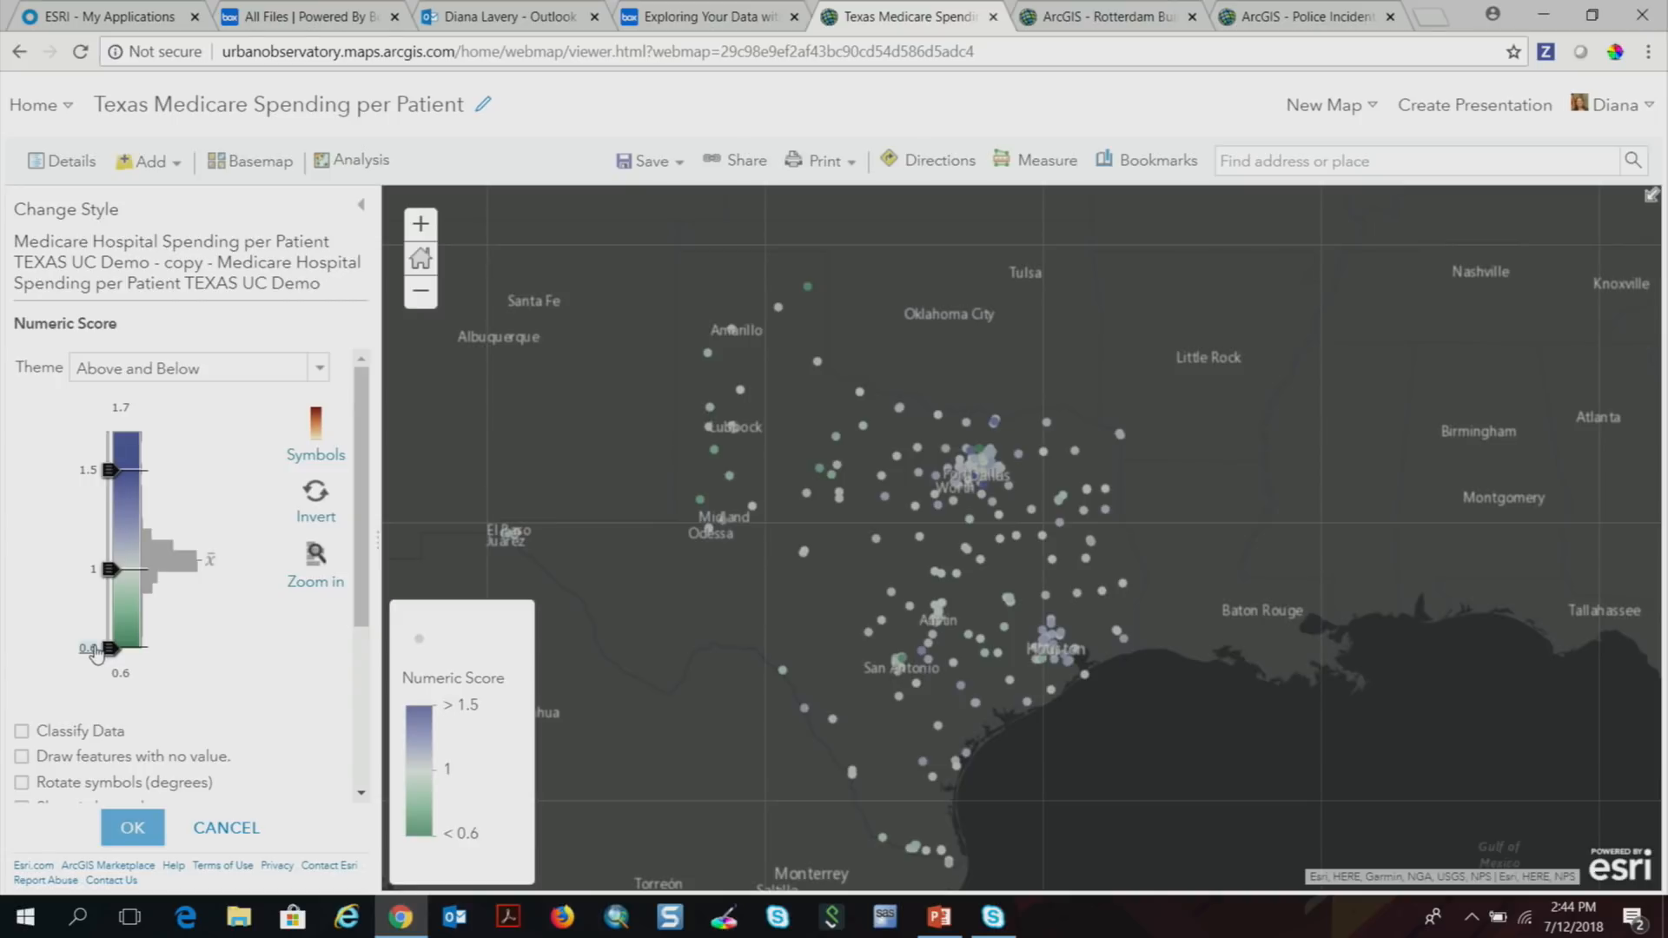
Try pulling the ramp's limits back inward to about 0.79 and about 1.27.
drag(106, 648, 106, 620)
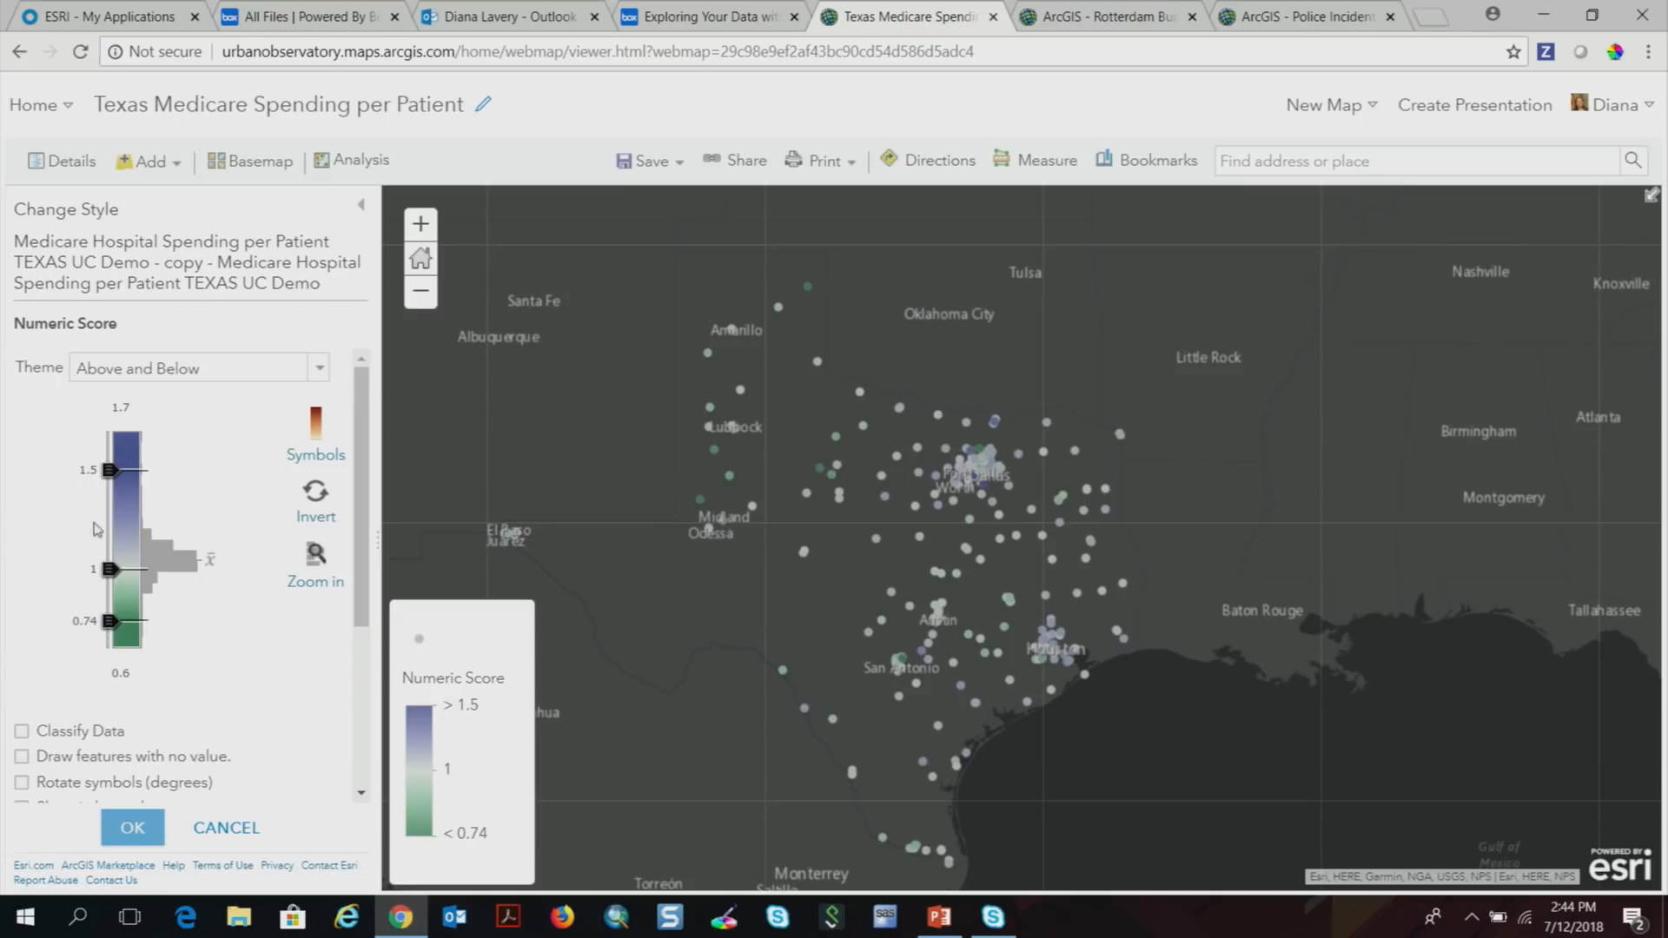
drag(109, 470, 109, 515)
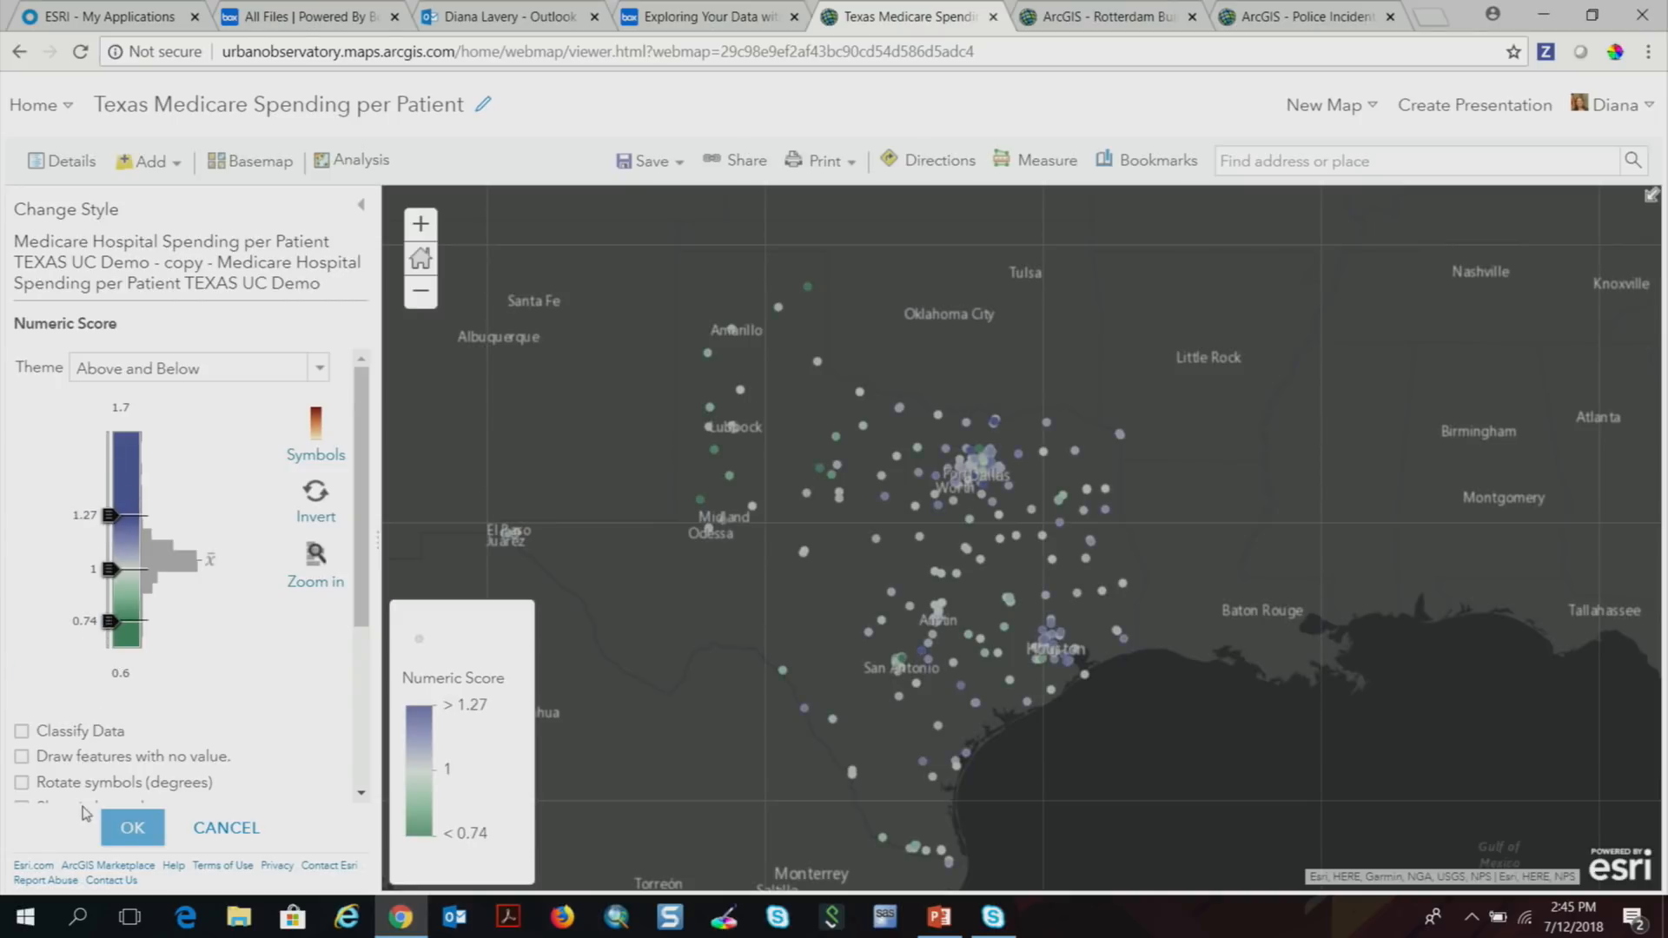
drag(110, 622, 112, 611)
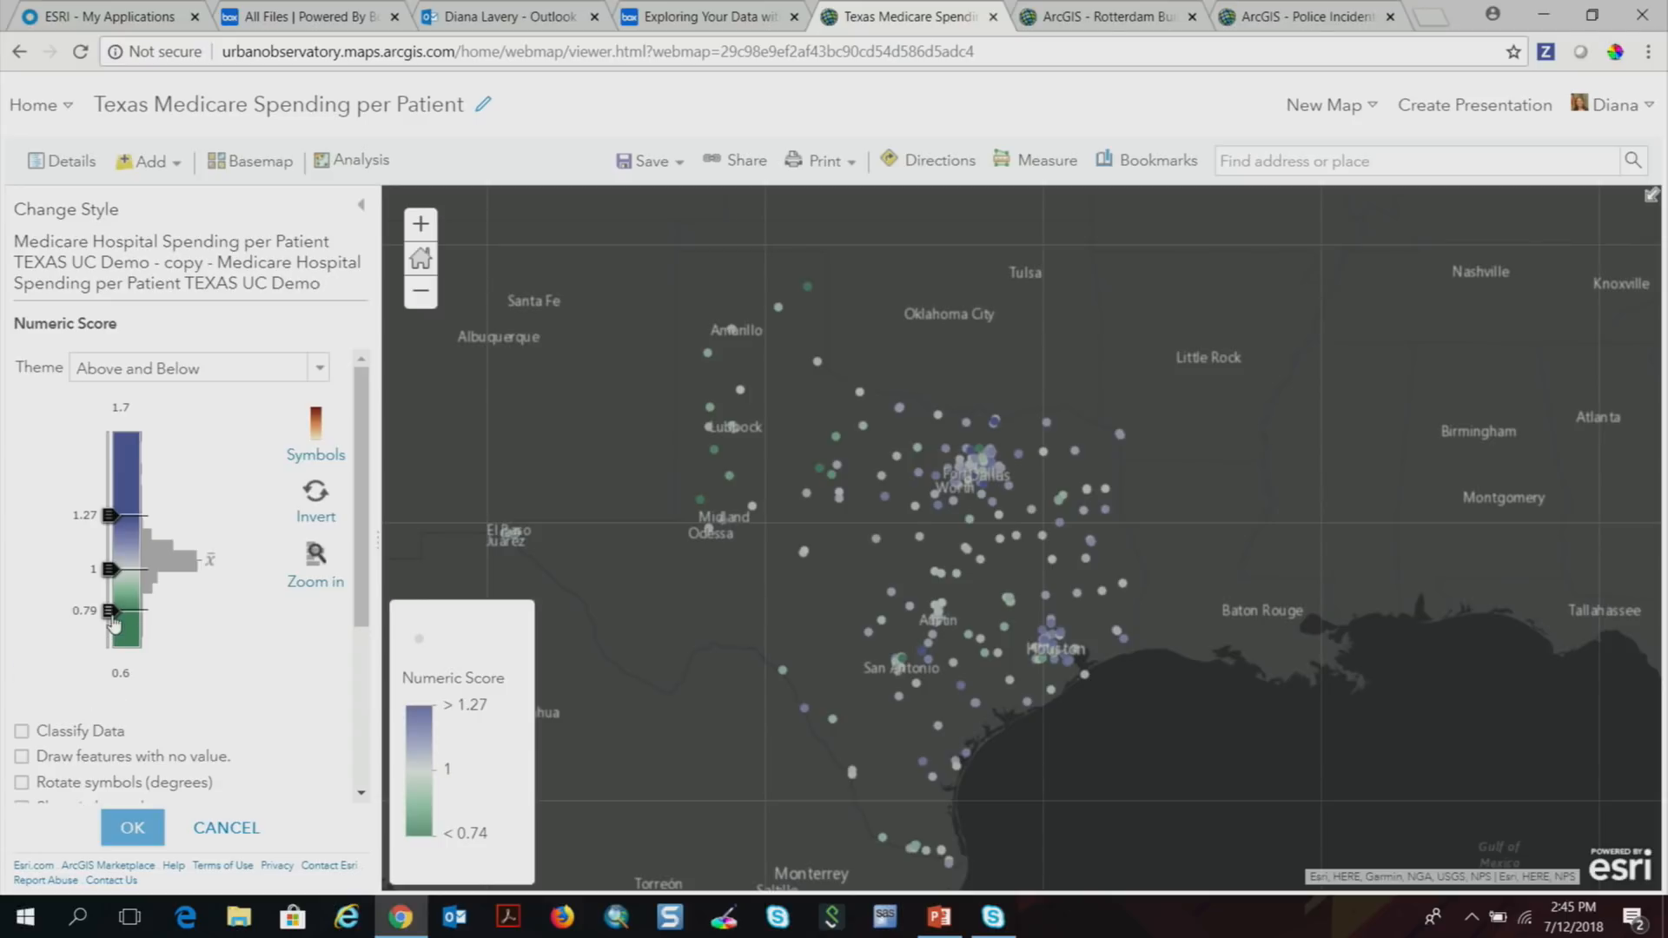
Set the color ramp's lower limit to 0.9 and its upper limit to 1.1.
click(85, 610)
text(0.9)
key(Return)
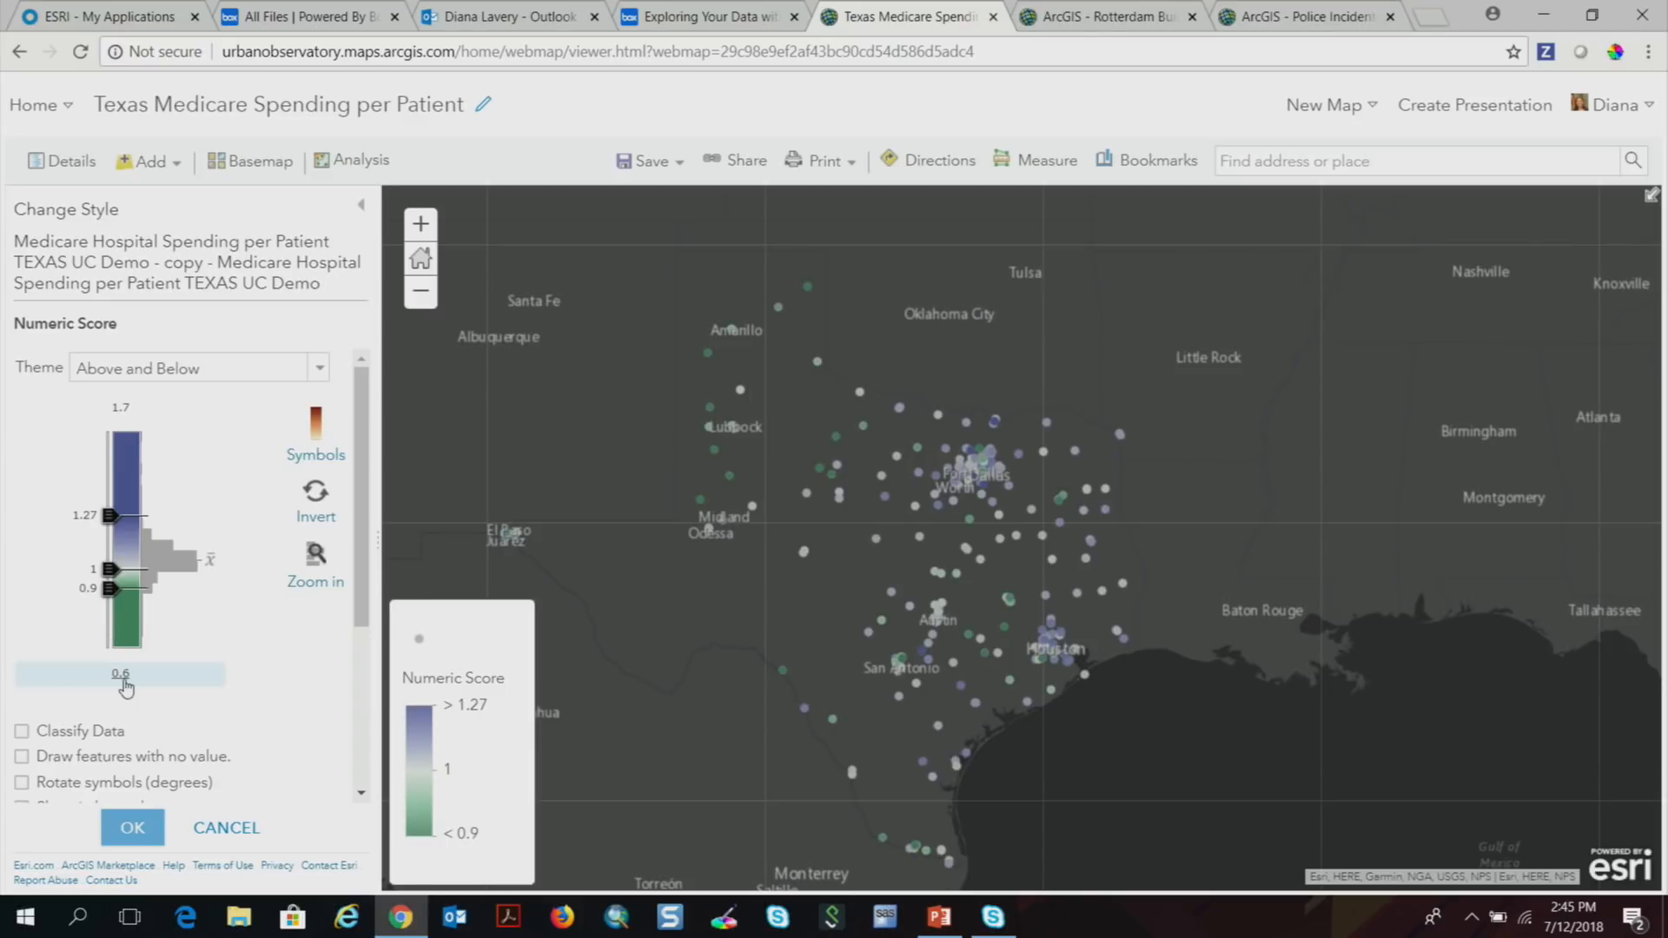
click(84, 521)
text(1.1)
key(Return)
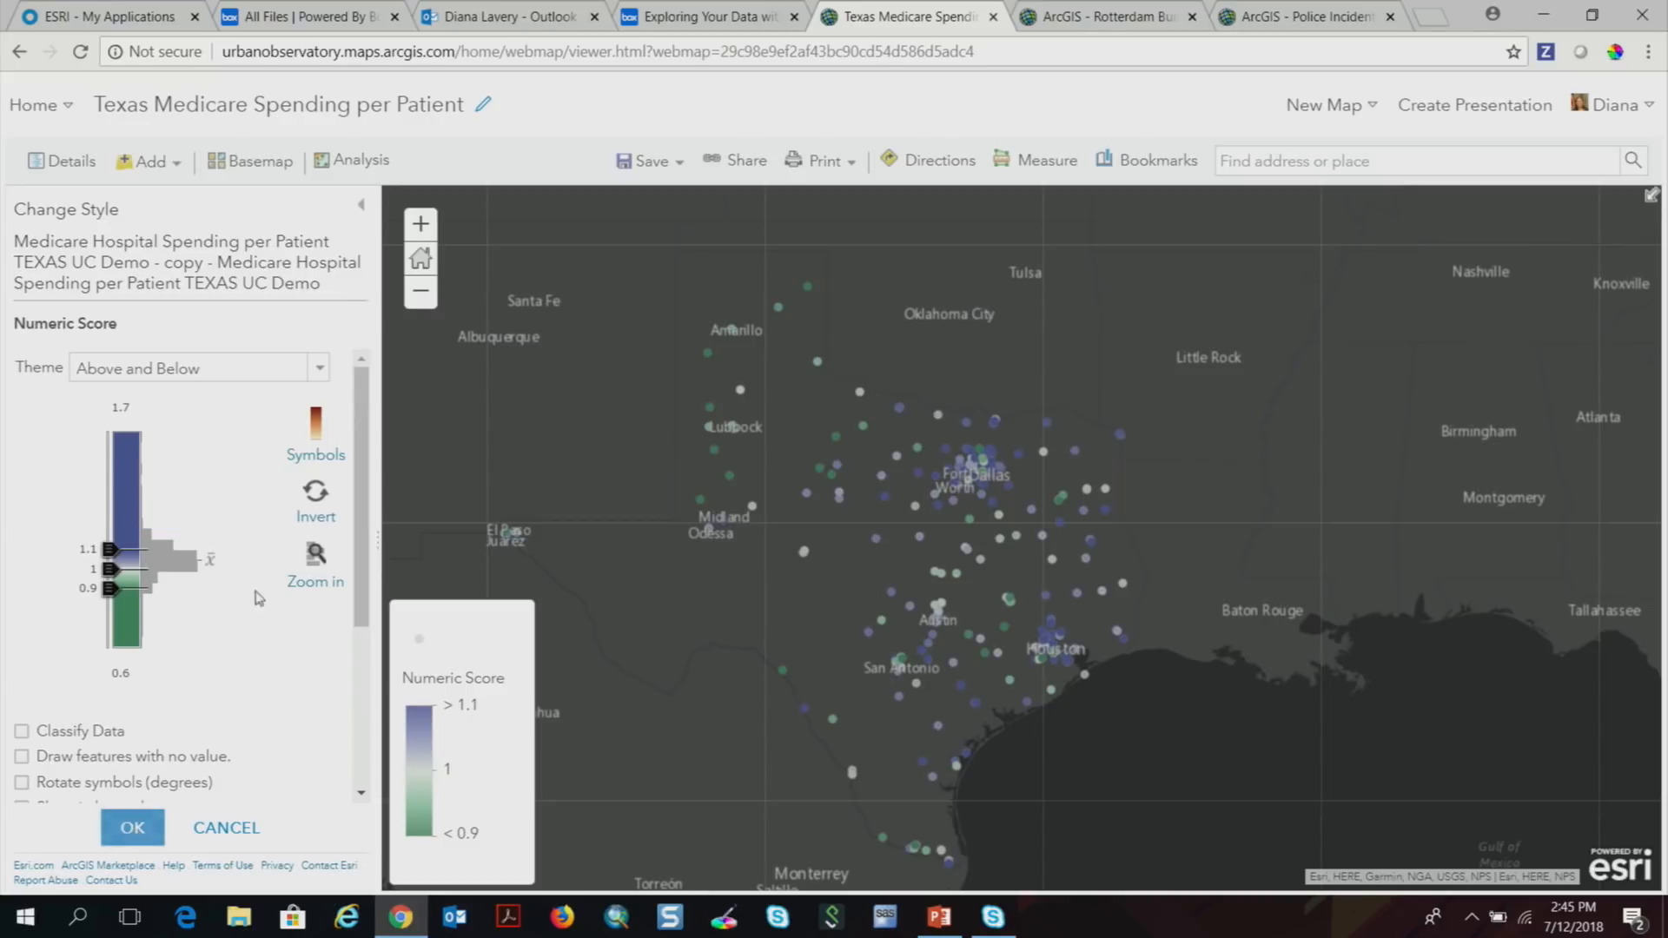
Change the point symbols to diamonds and remove their outline.
click(314, 426)
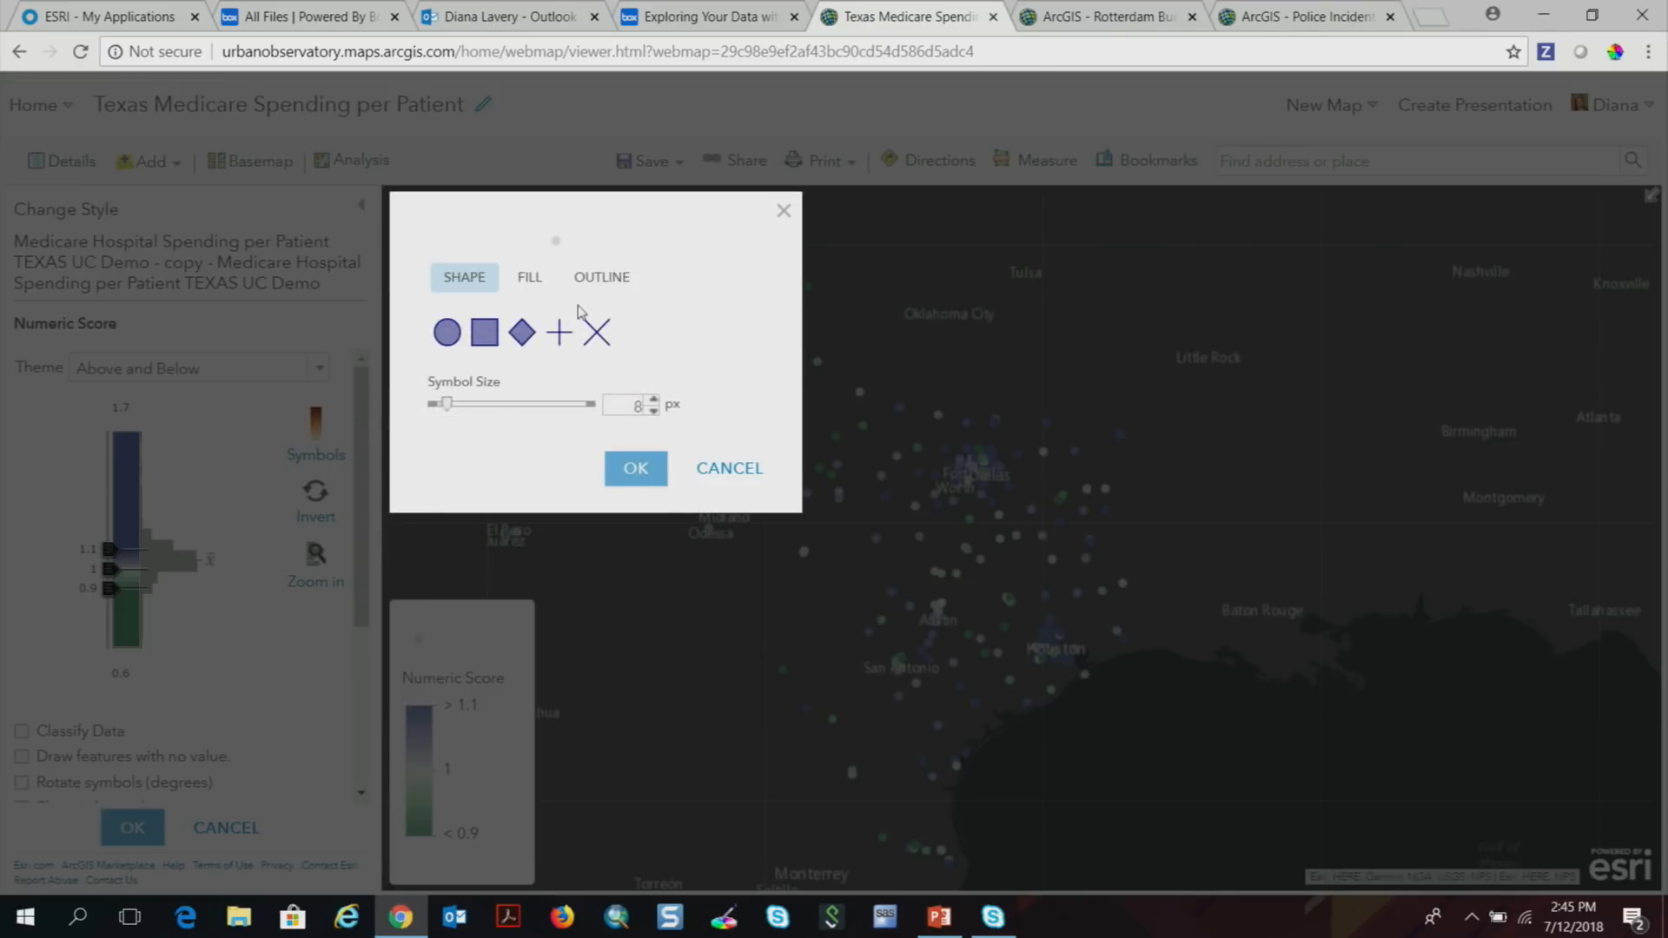
click(522, 337)
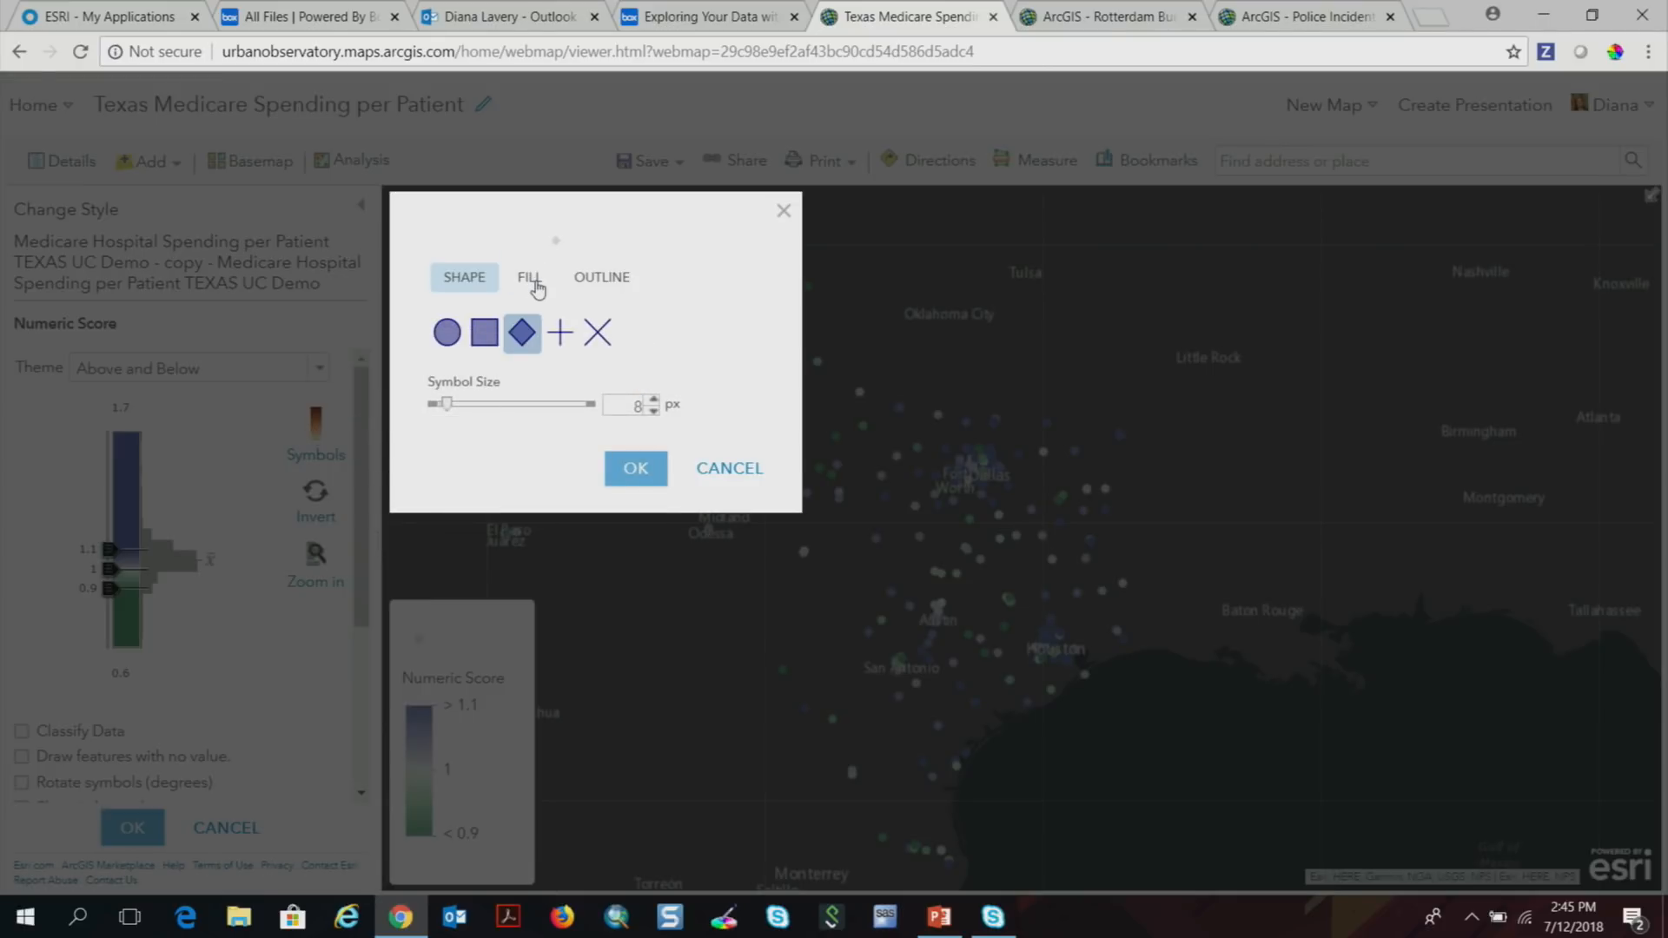
click(602, 280)
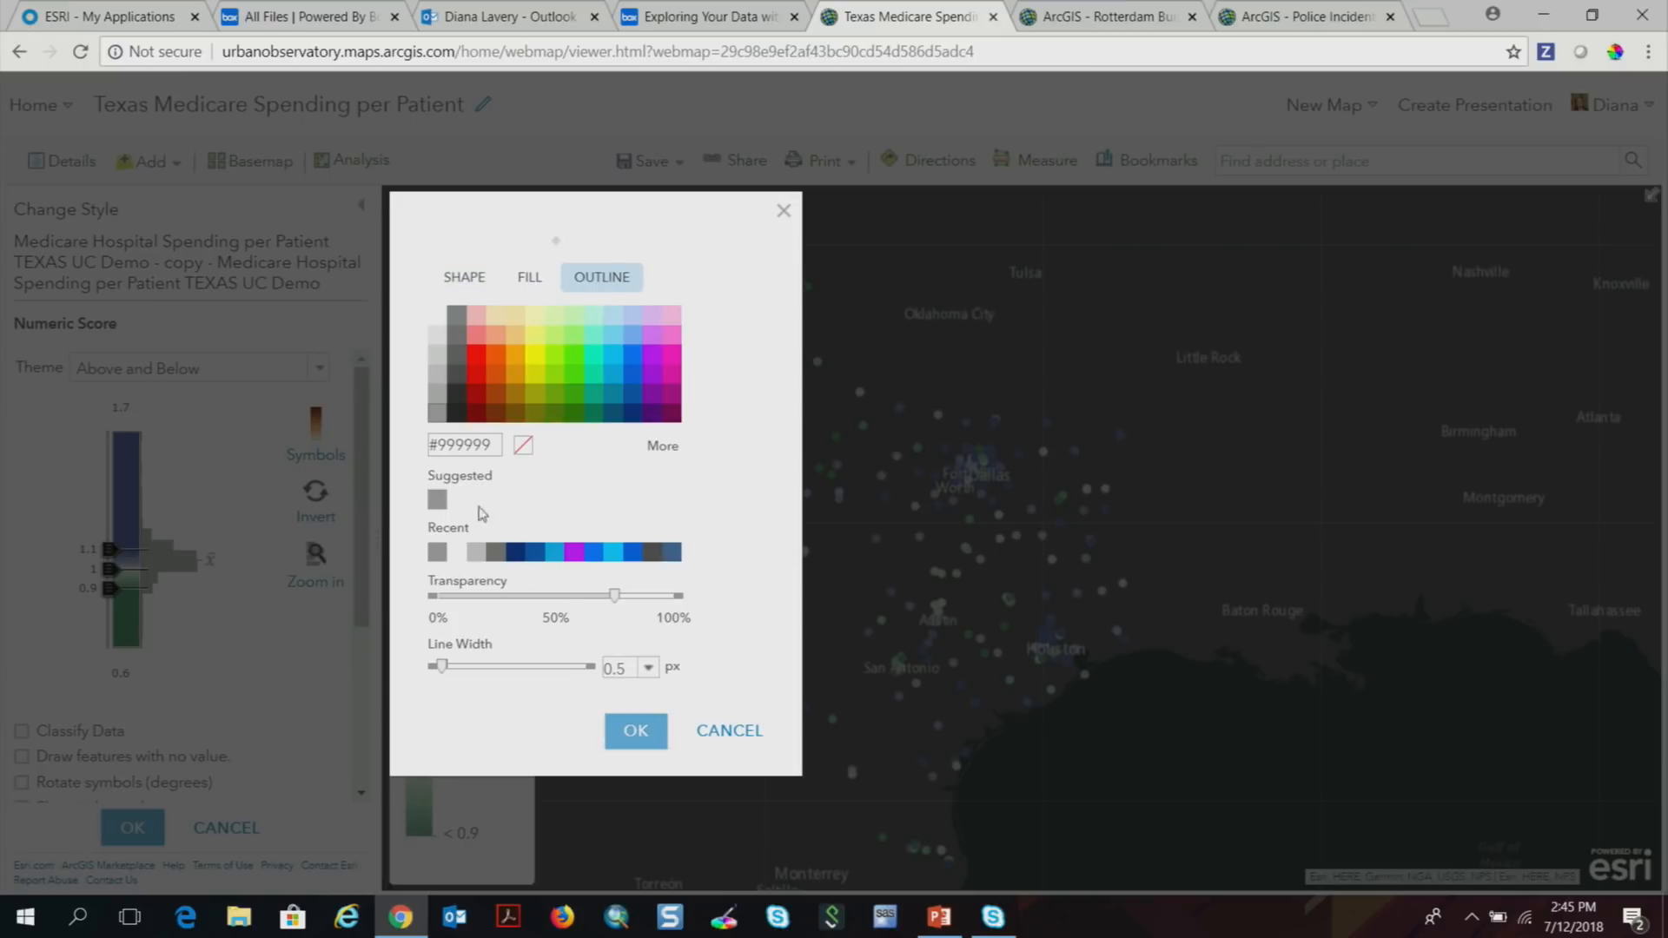
click(521, 445)
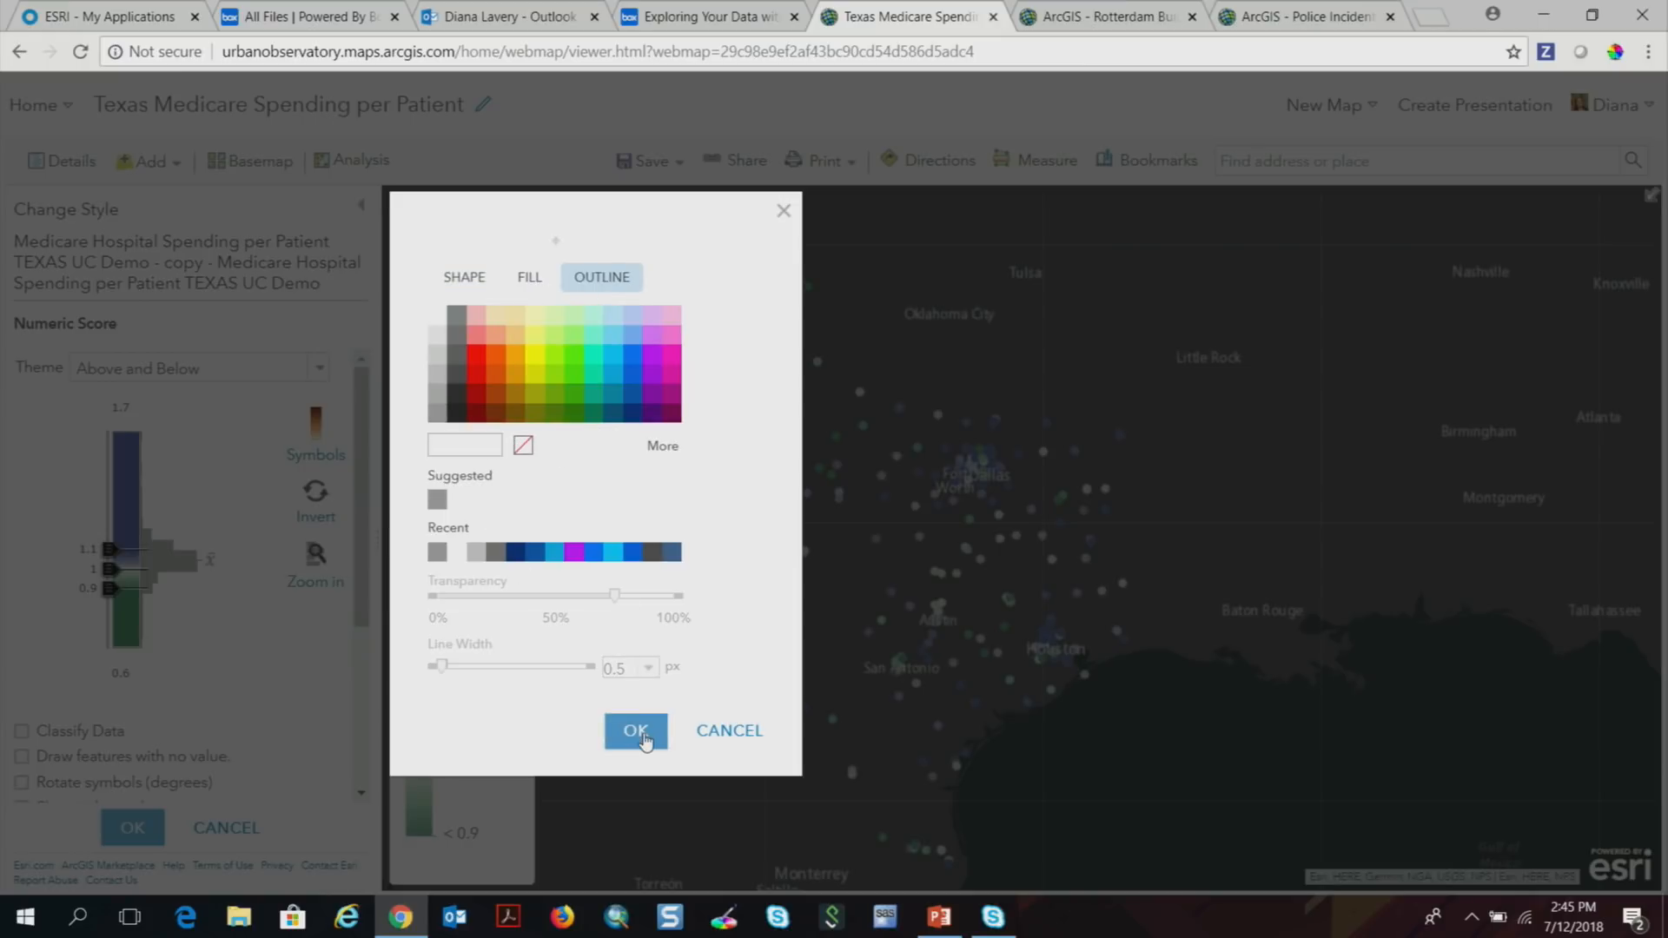
click(642, 739)
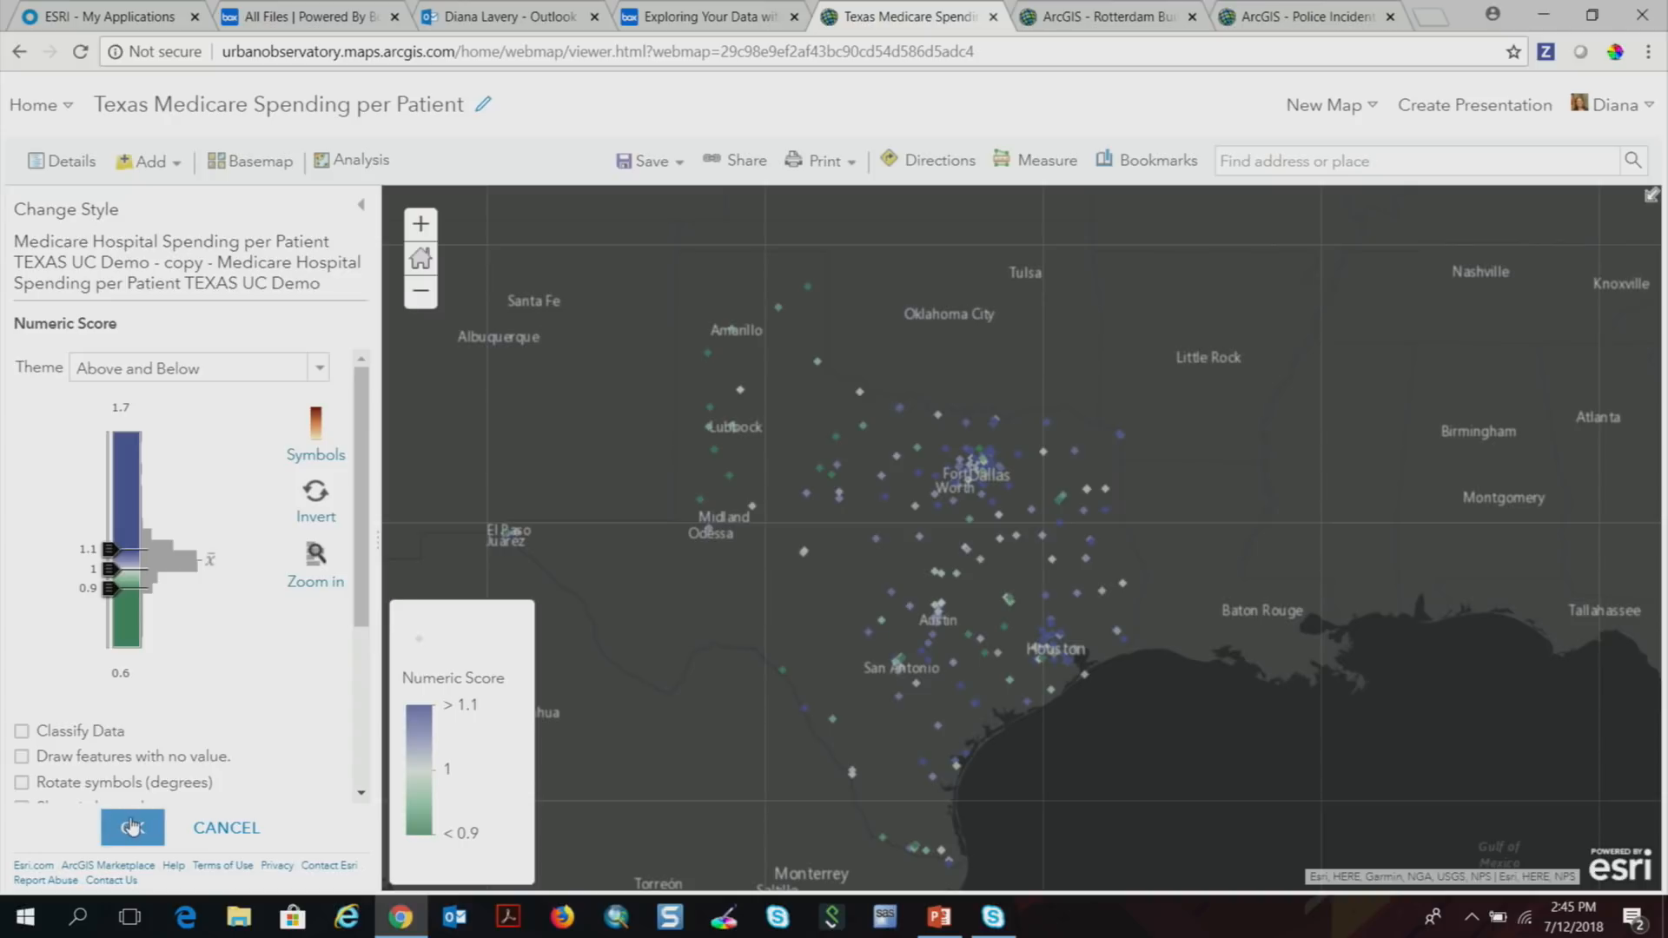
Fill the symbols with the teal, black and red color ramp, inverted to put red on high scores, and finish the styling.
click(314, 438)
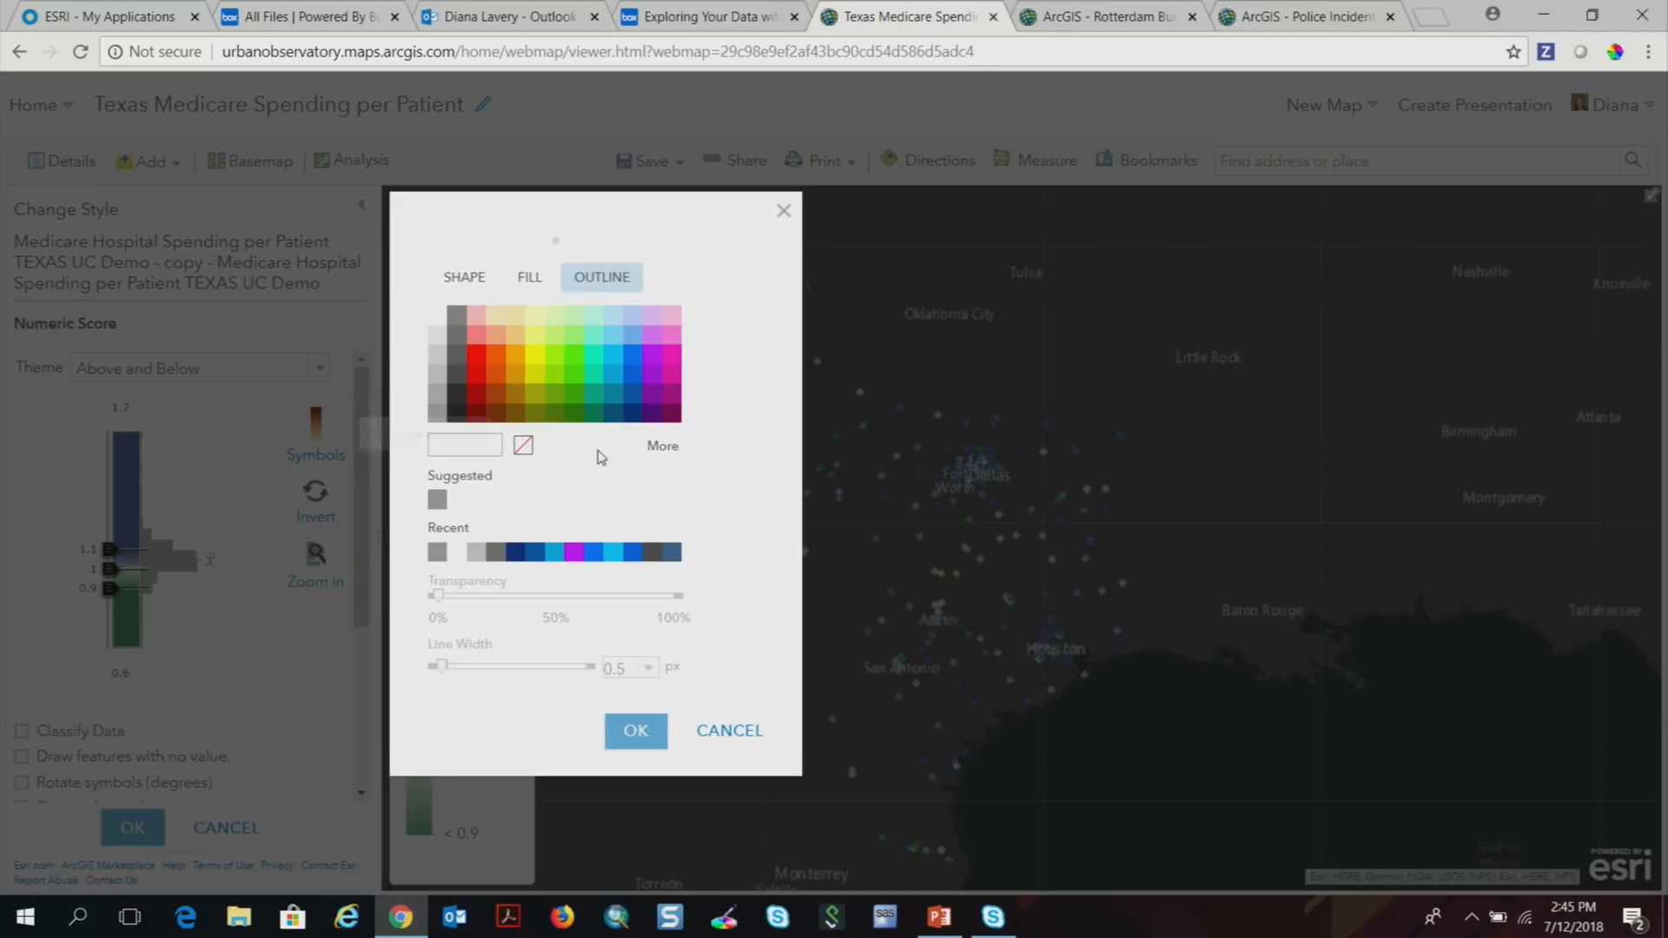
click(528, 277)
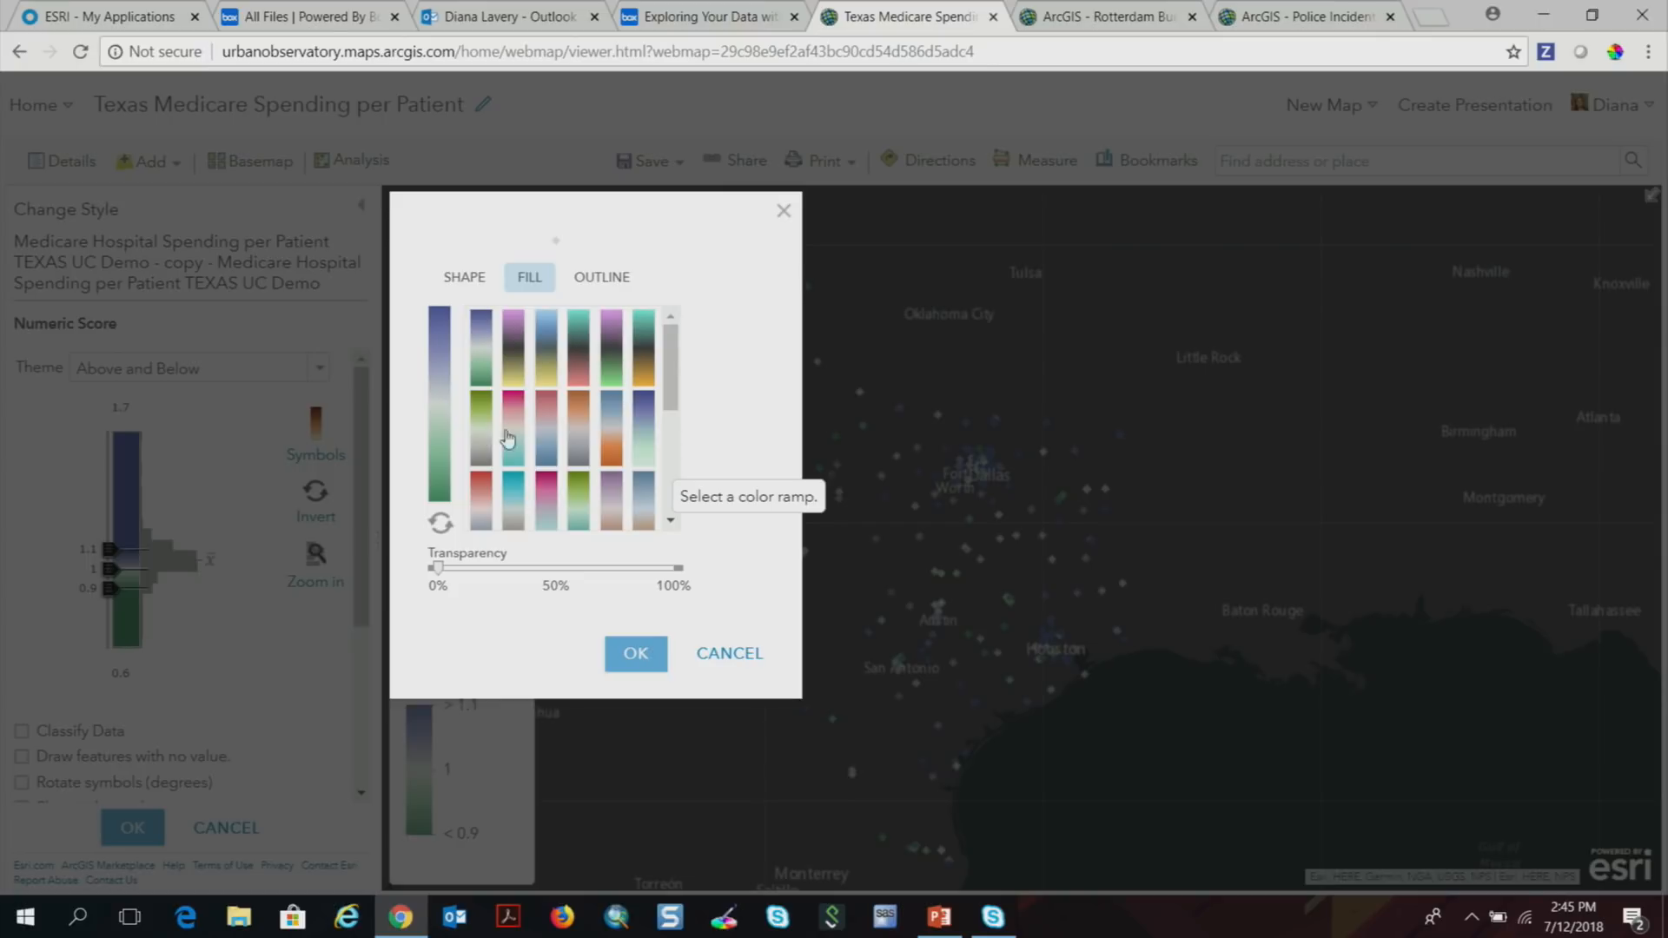
click(580, 356)
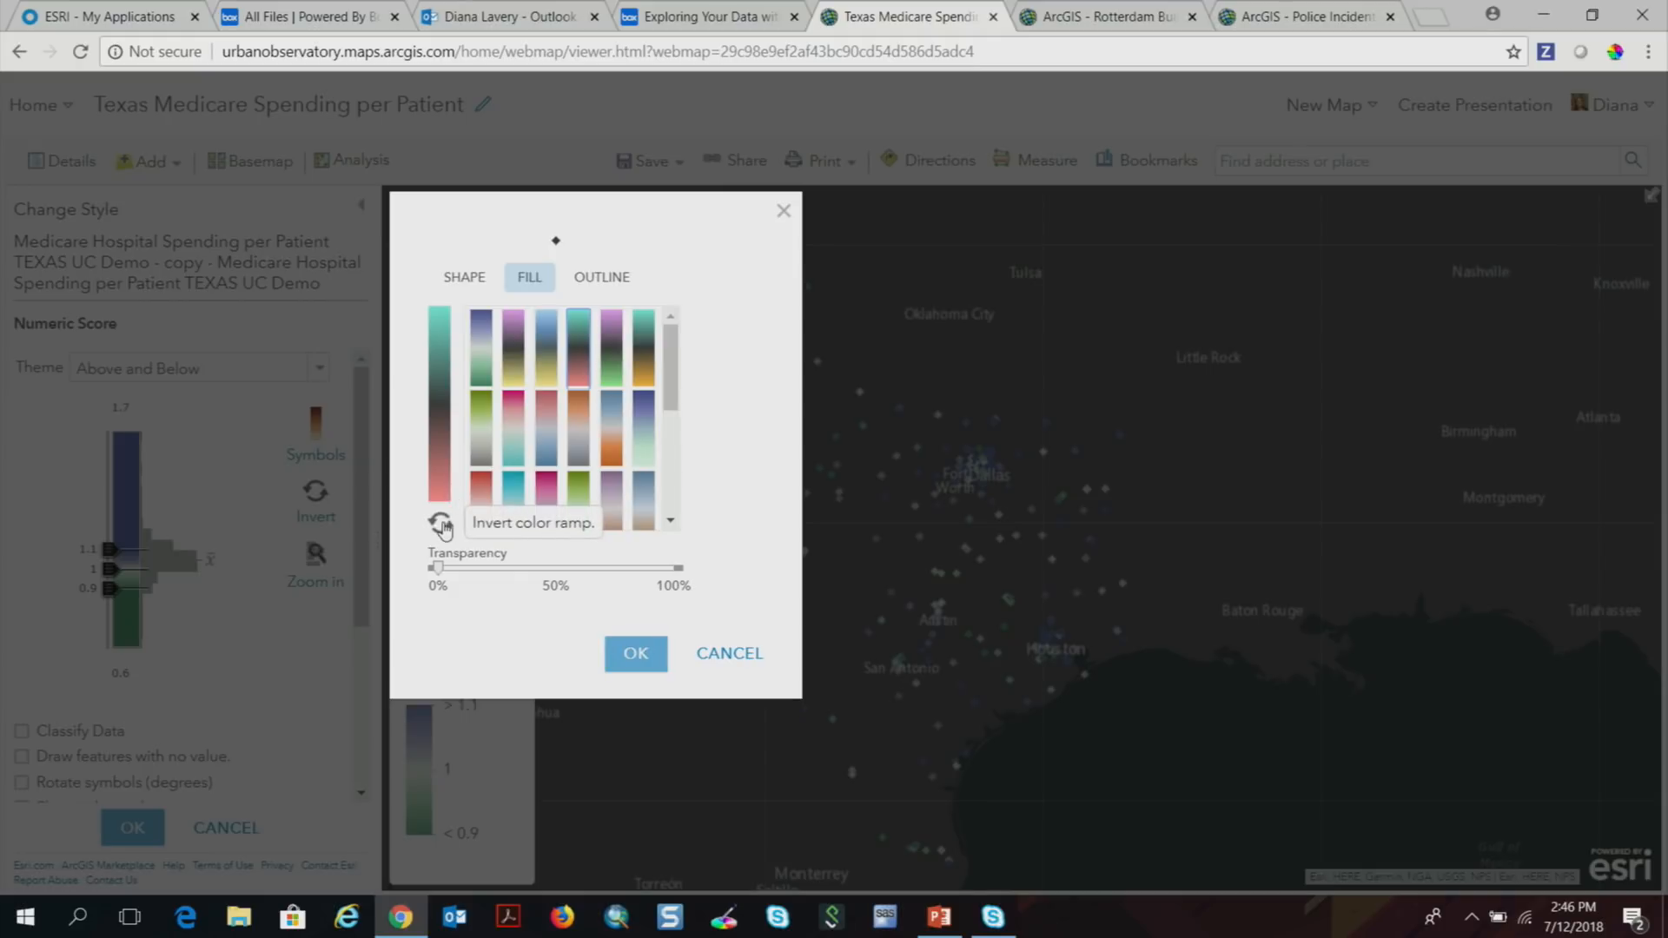
click(440, 524)
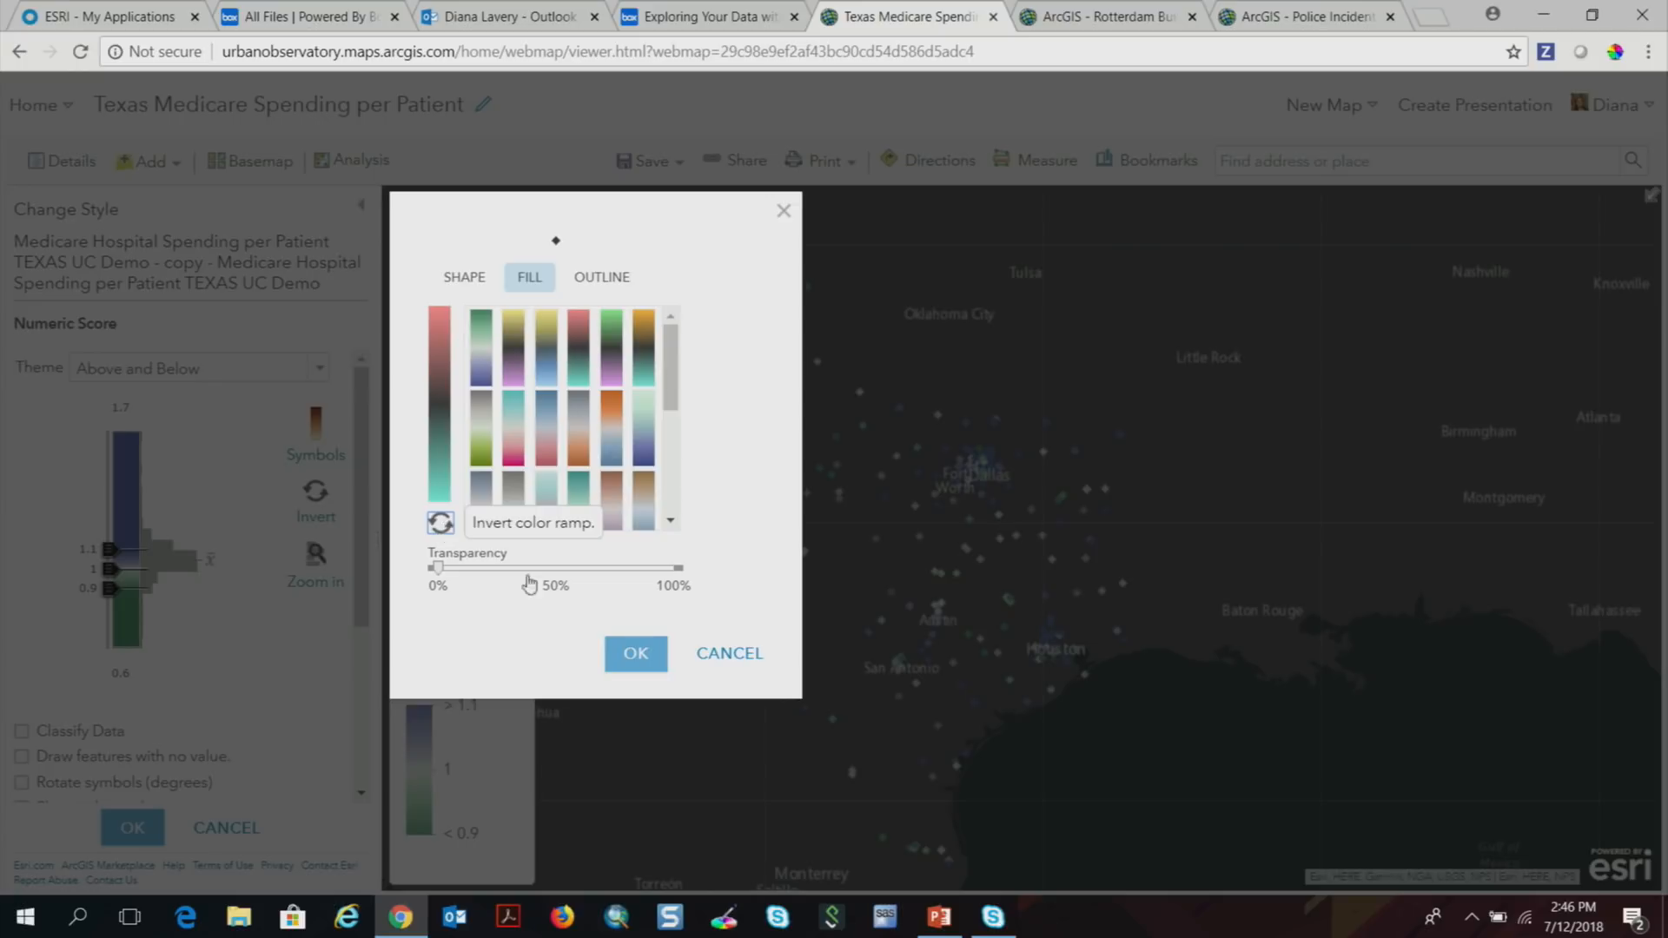
click(635, 654)
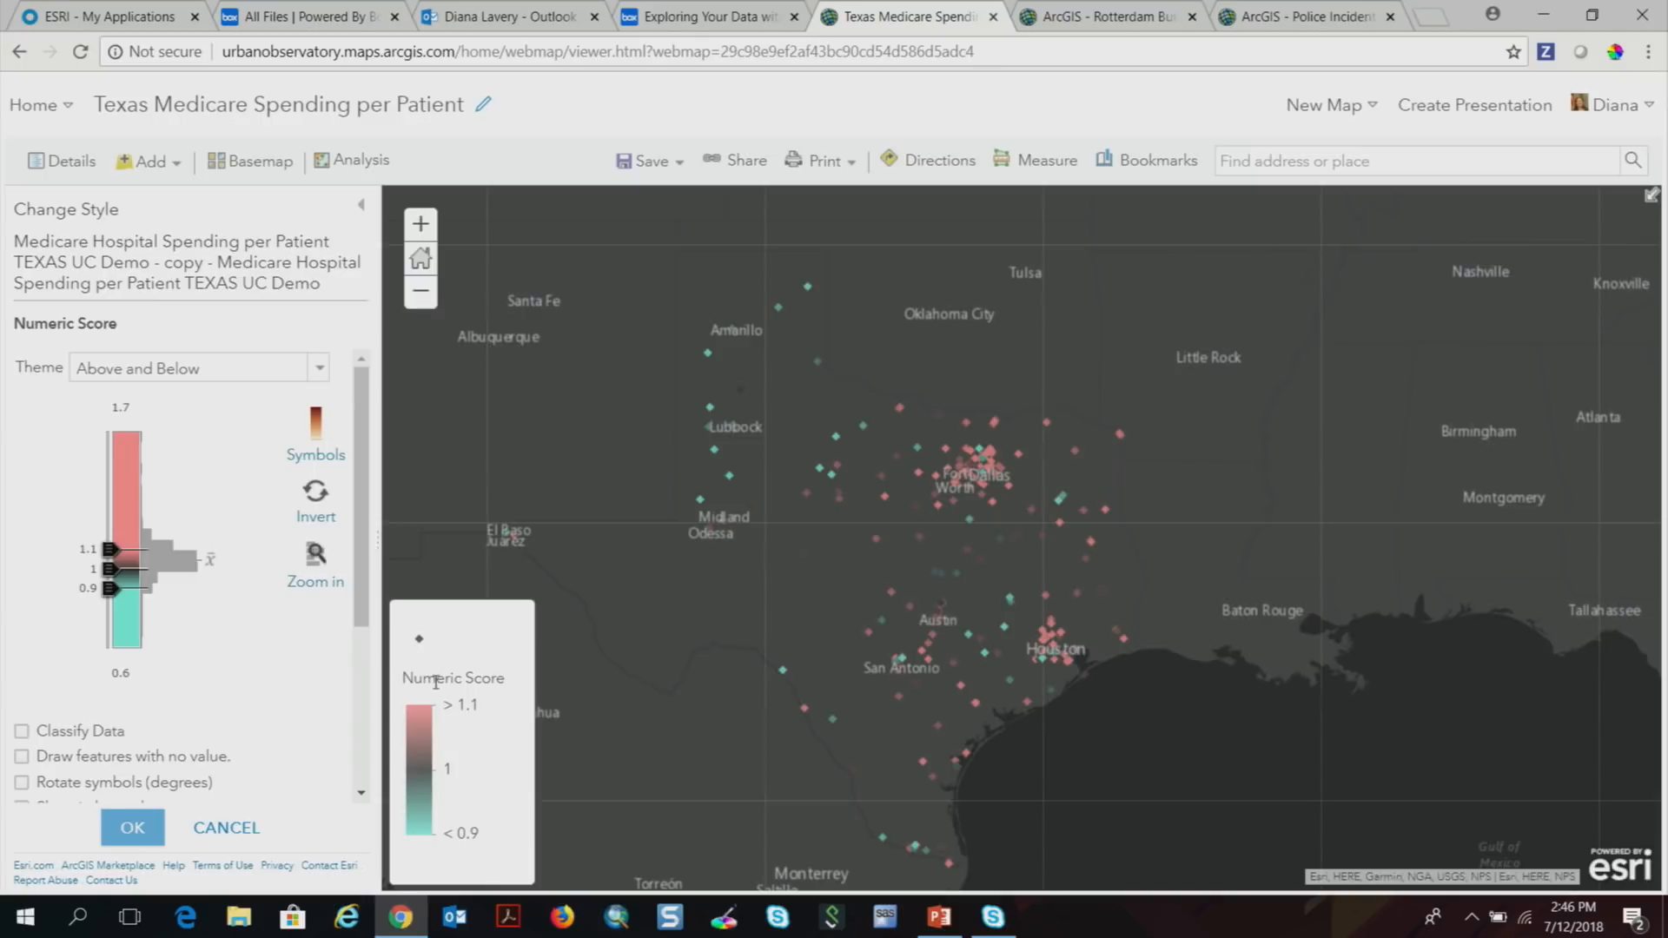
click(135, 827)
click(137, 827)
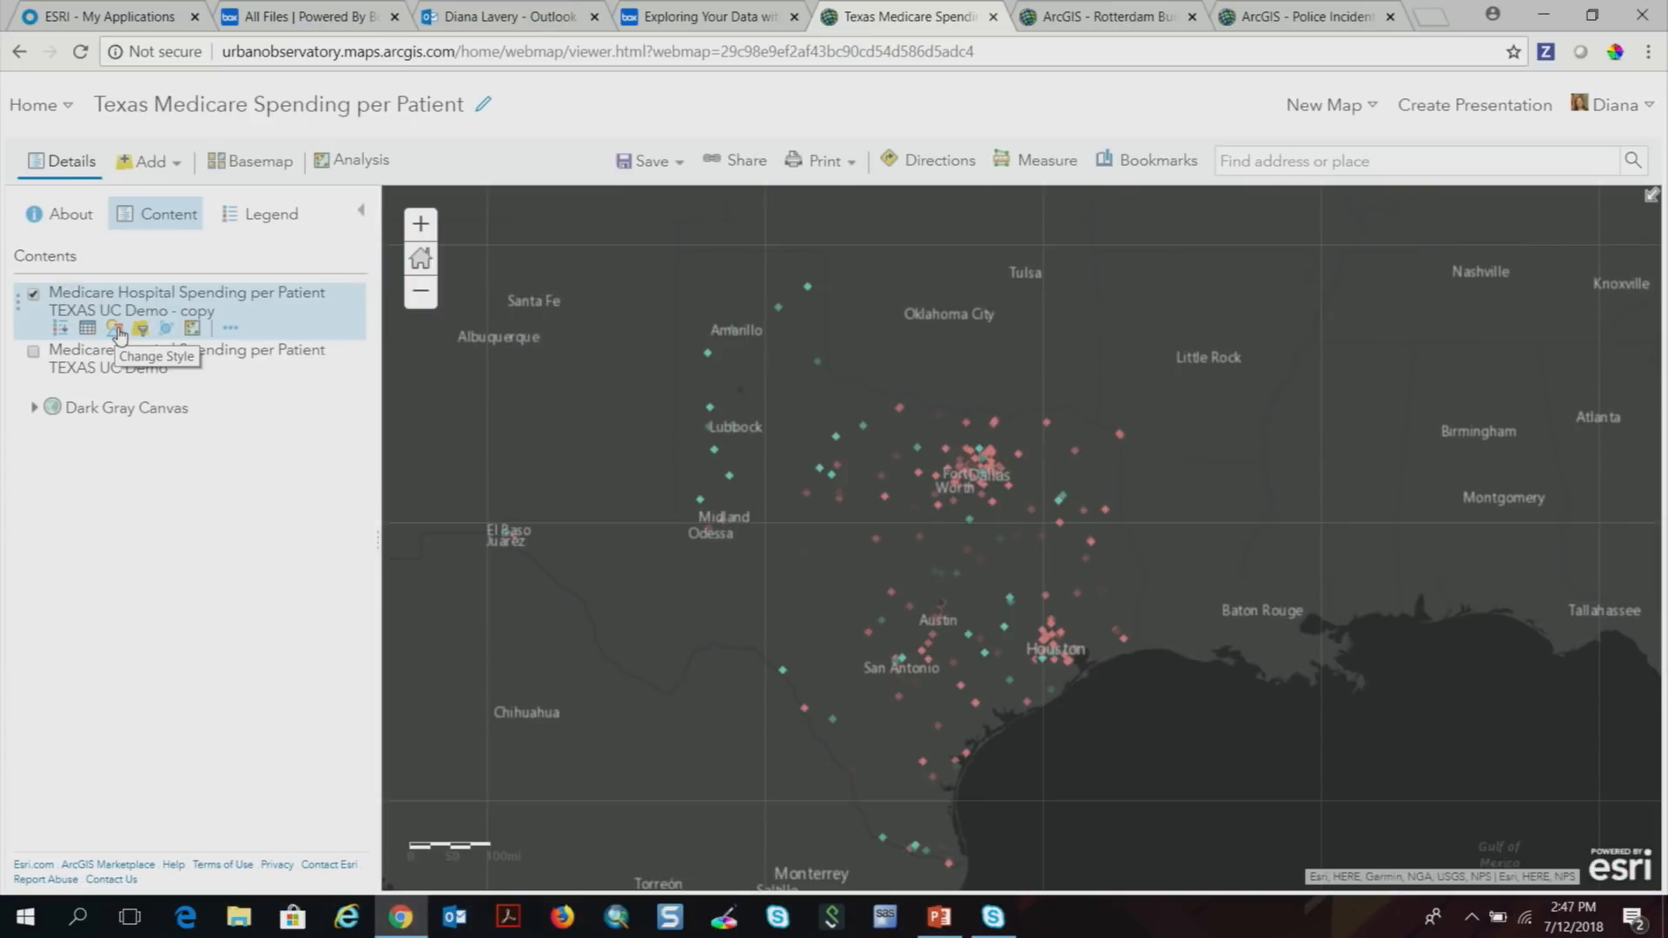
Review the custom attribute display text in the pop-up configuration of the copied Medicare layer, including its {expression/expr0} field, without changing it.
click(231, 329)
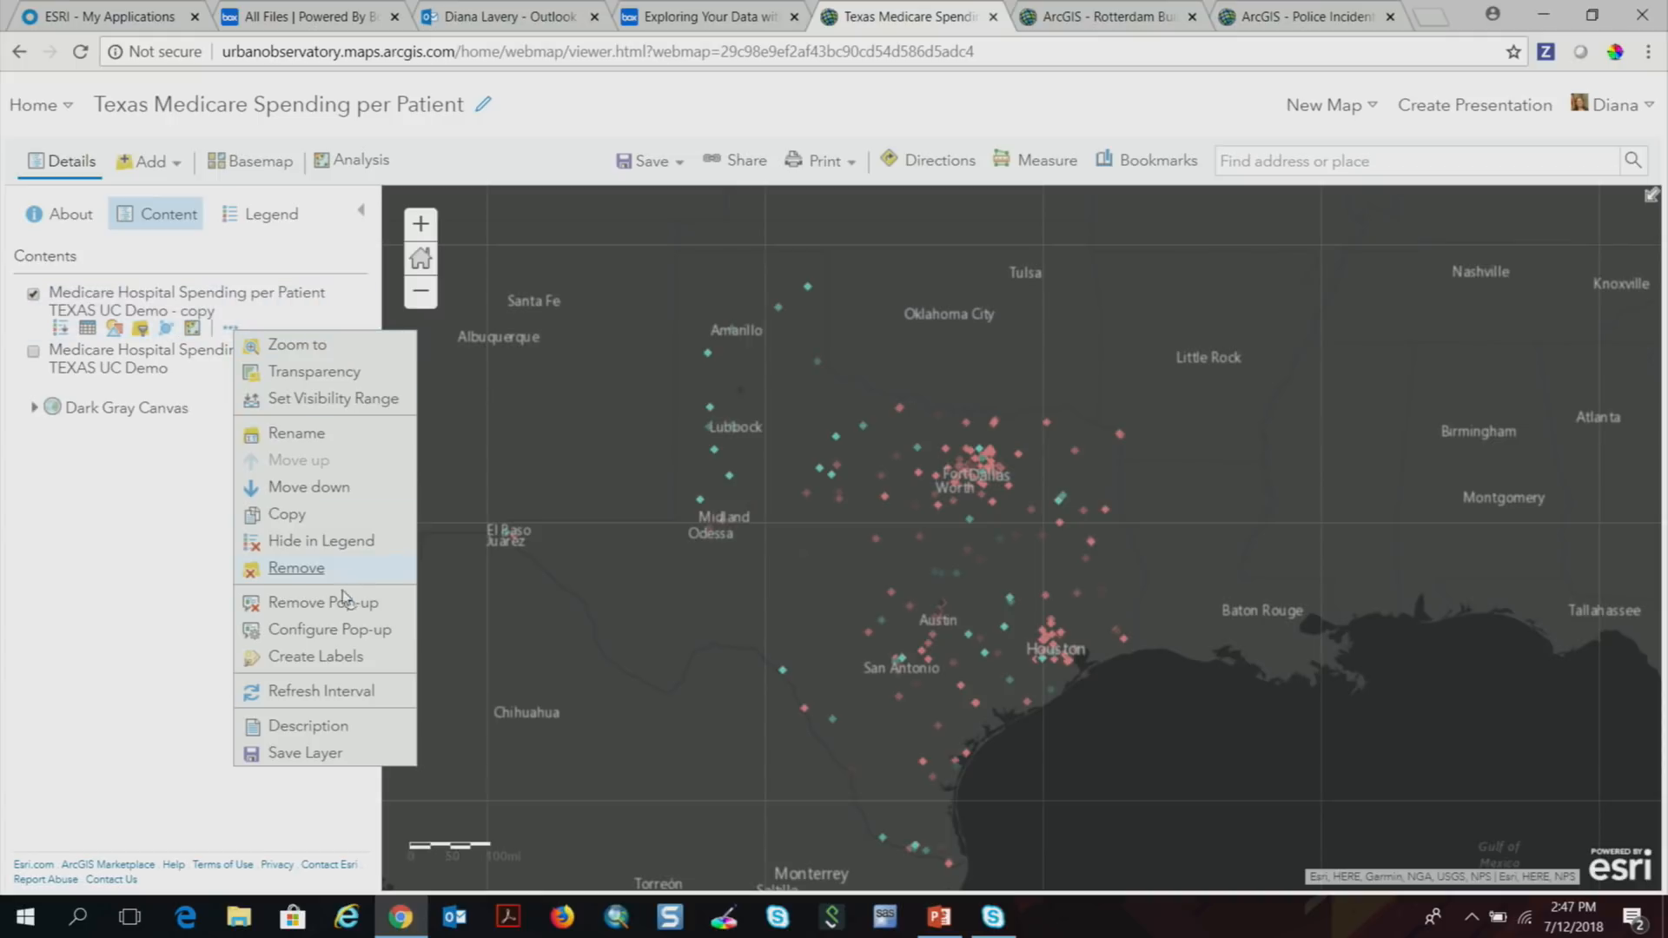
click(329, 629)
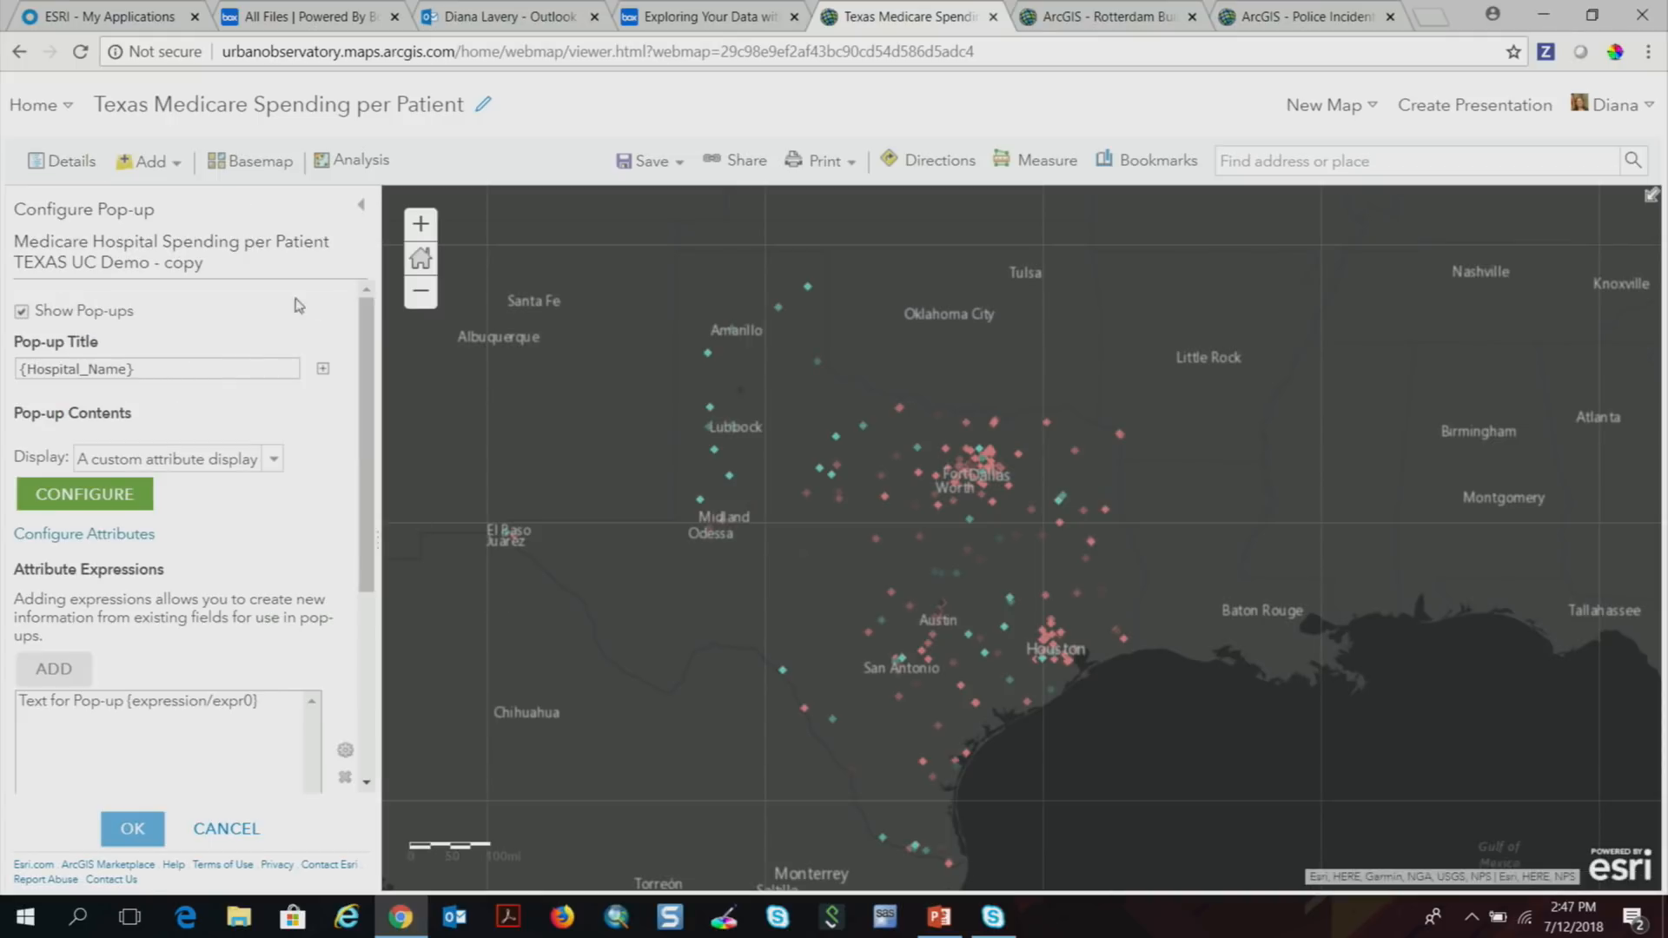
click(84, 495)
click(778, 462)
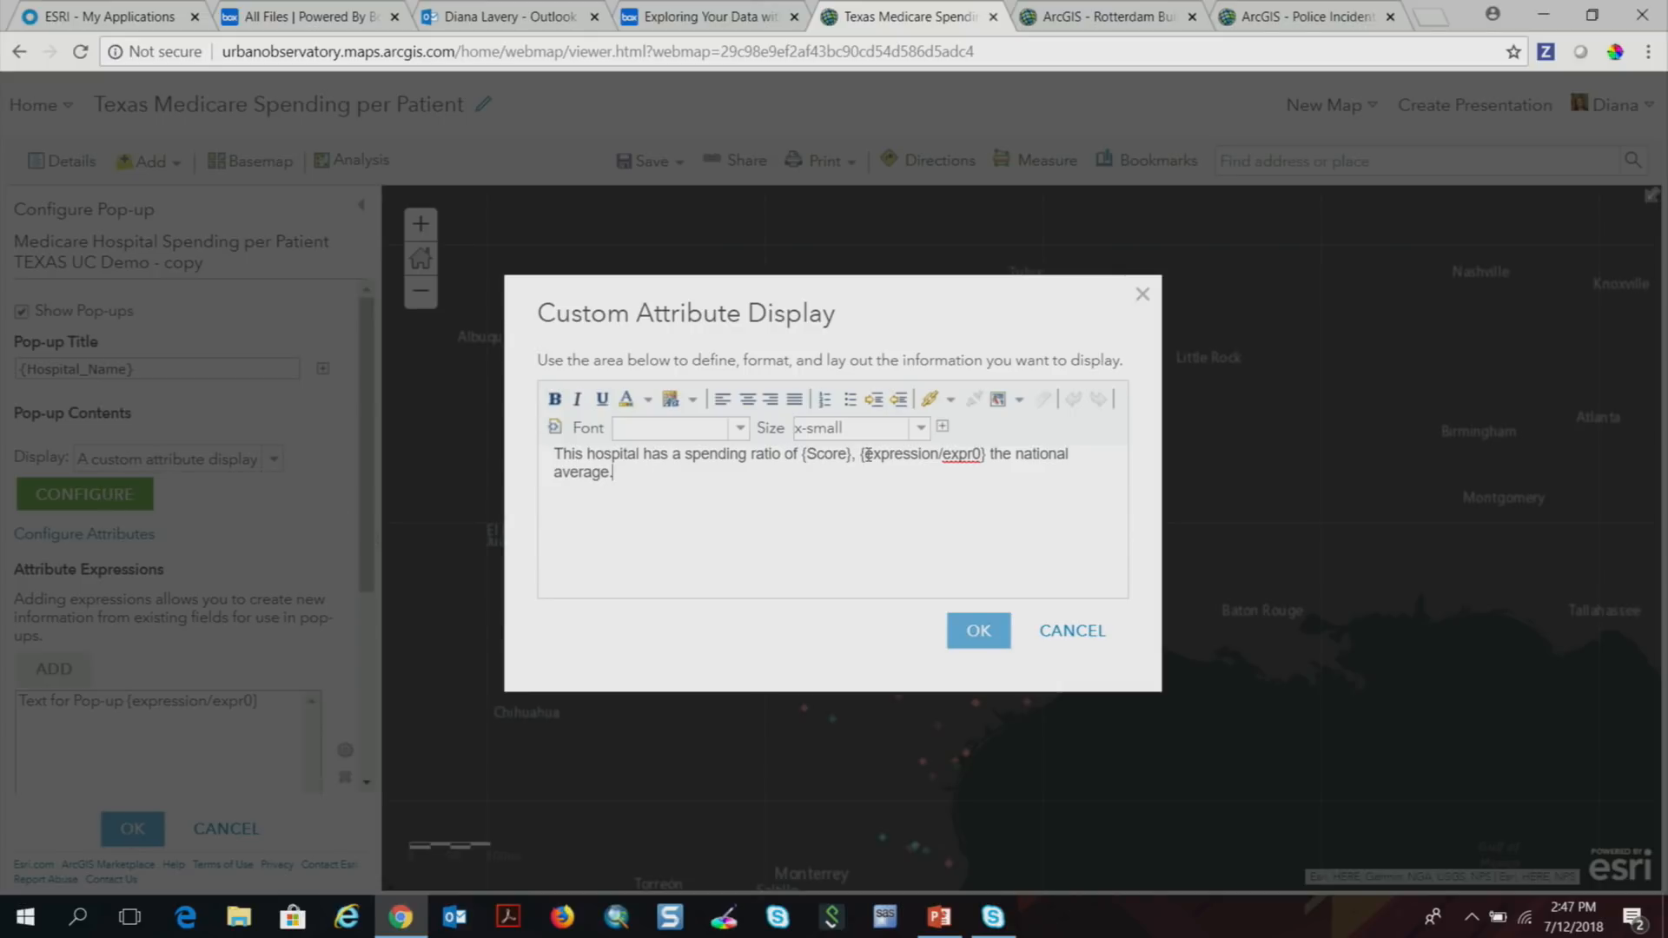
drag(857, 455, 990, 465)
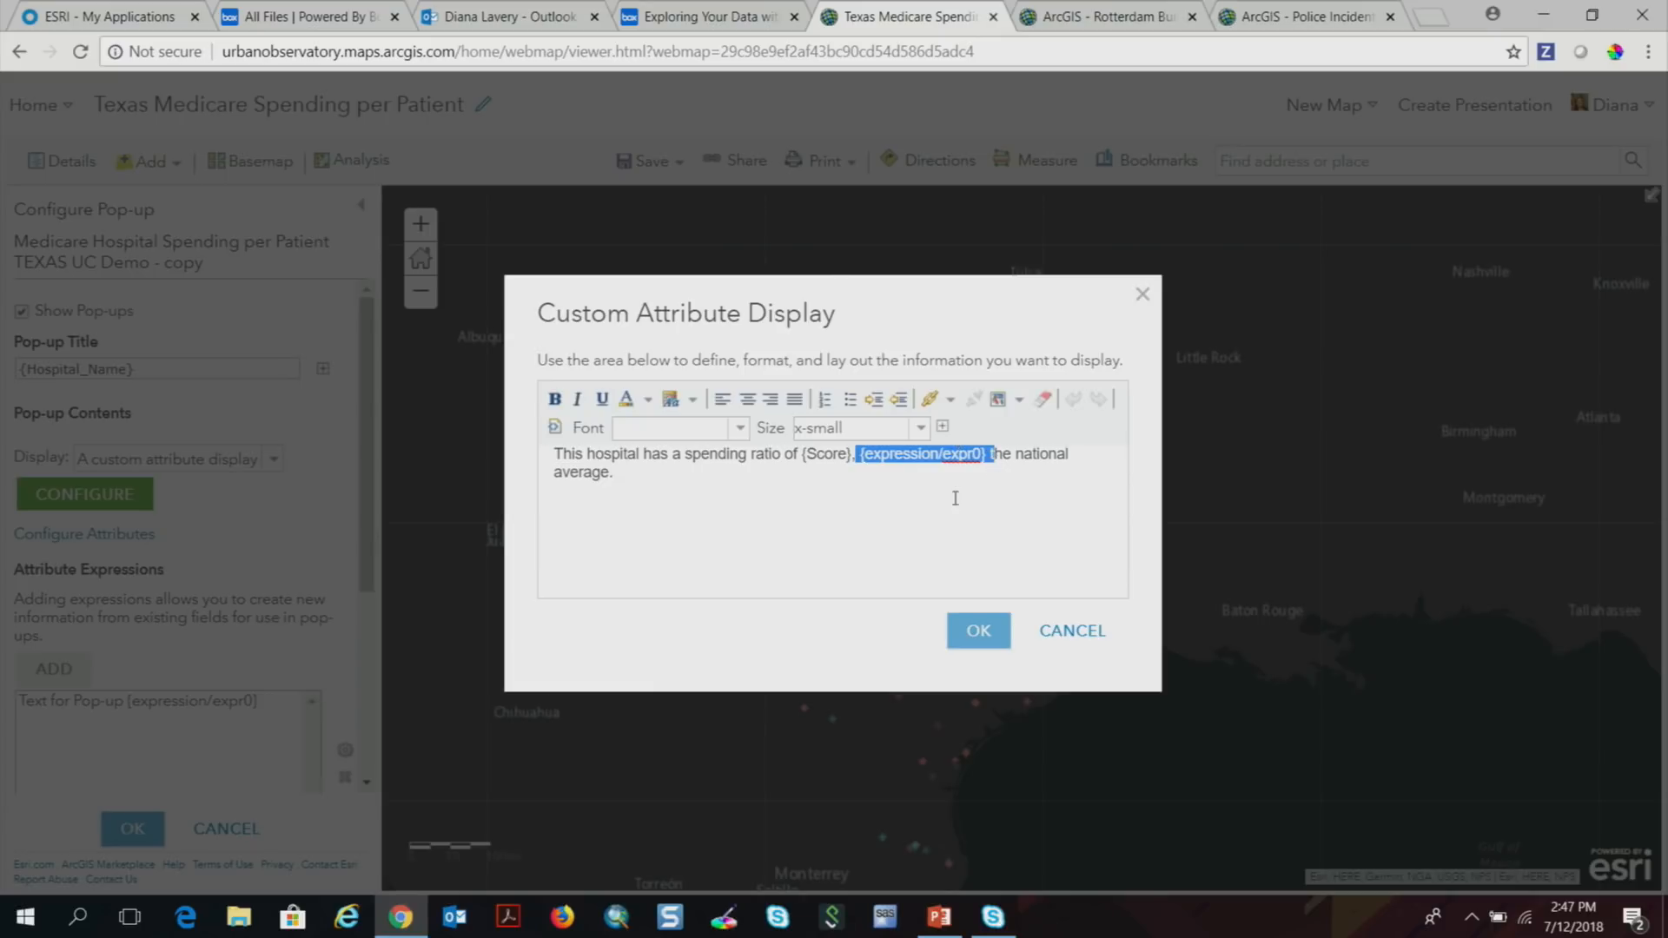
click(1066, 632)
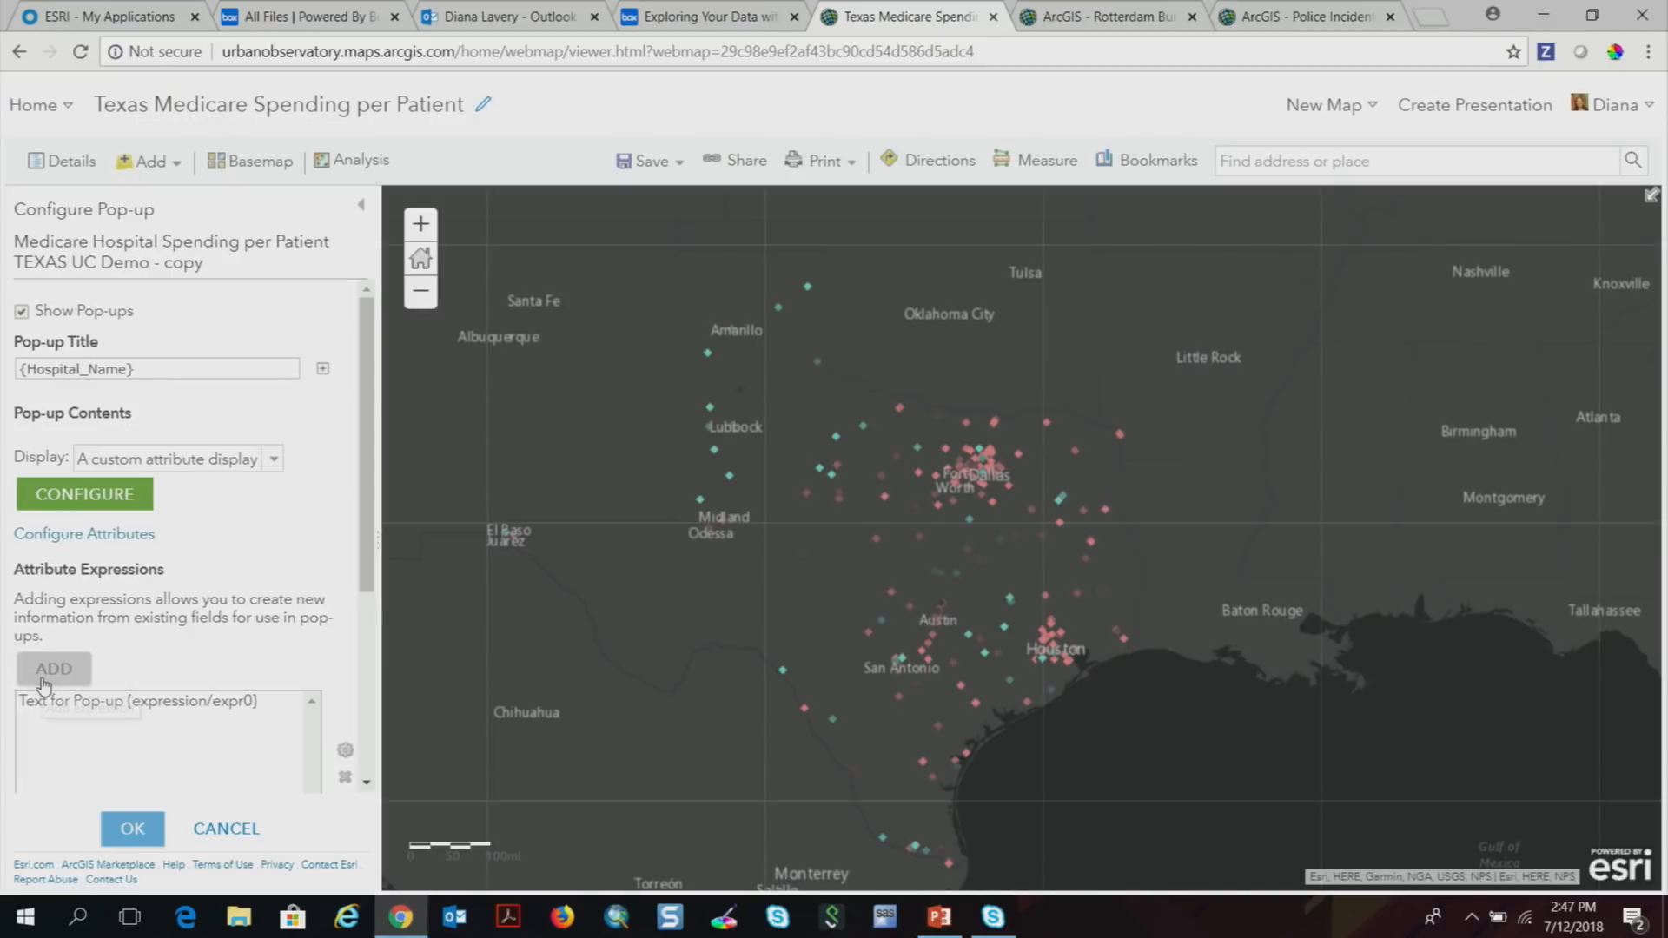
Add a pop-up attribute expression that reuses the existing Text for Pop-up script, keeping the name Custom.
click(53, 668)
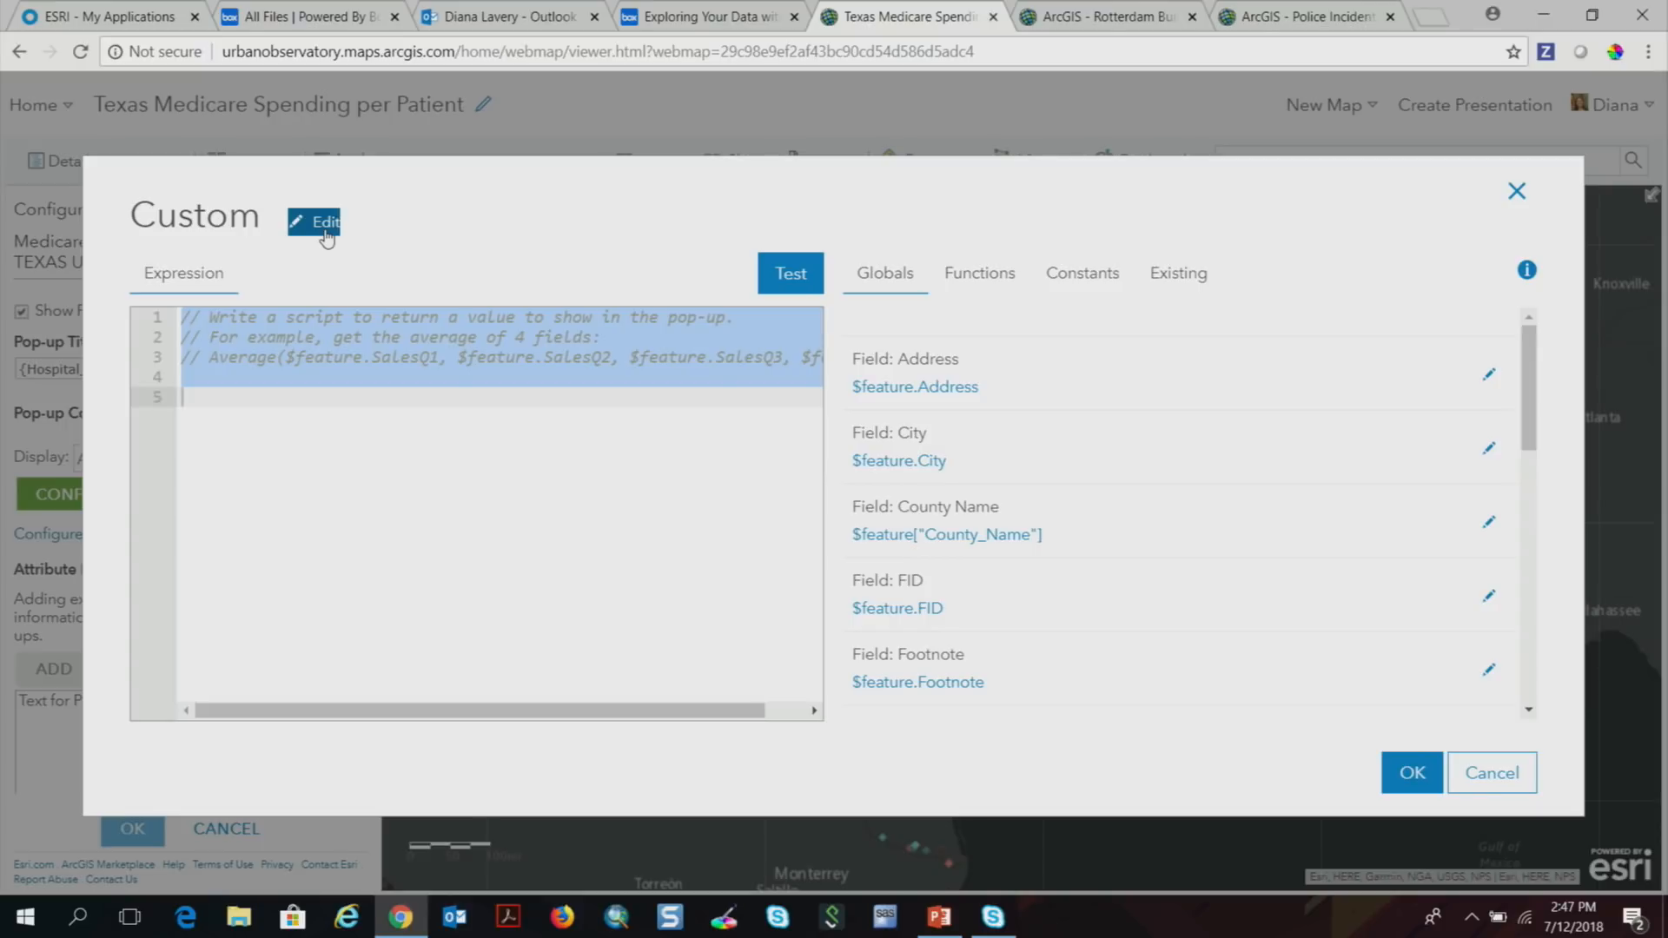
click(324, 227)
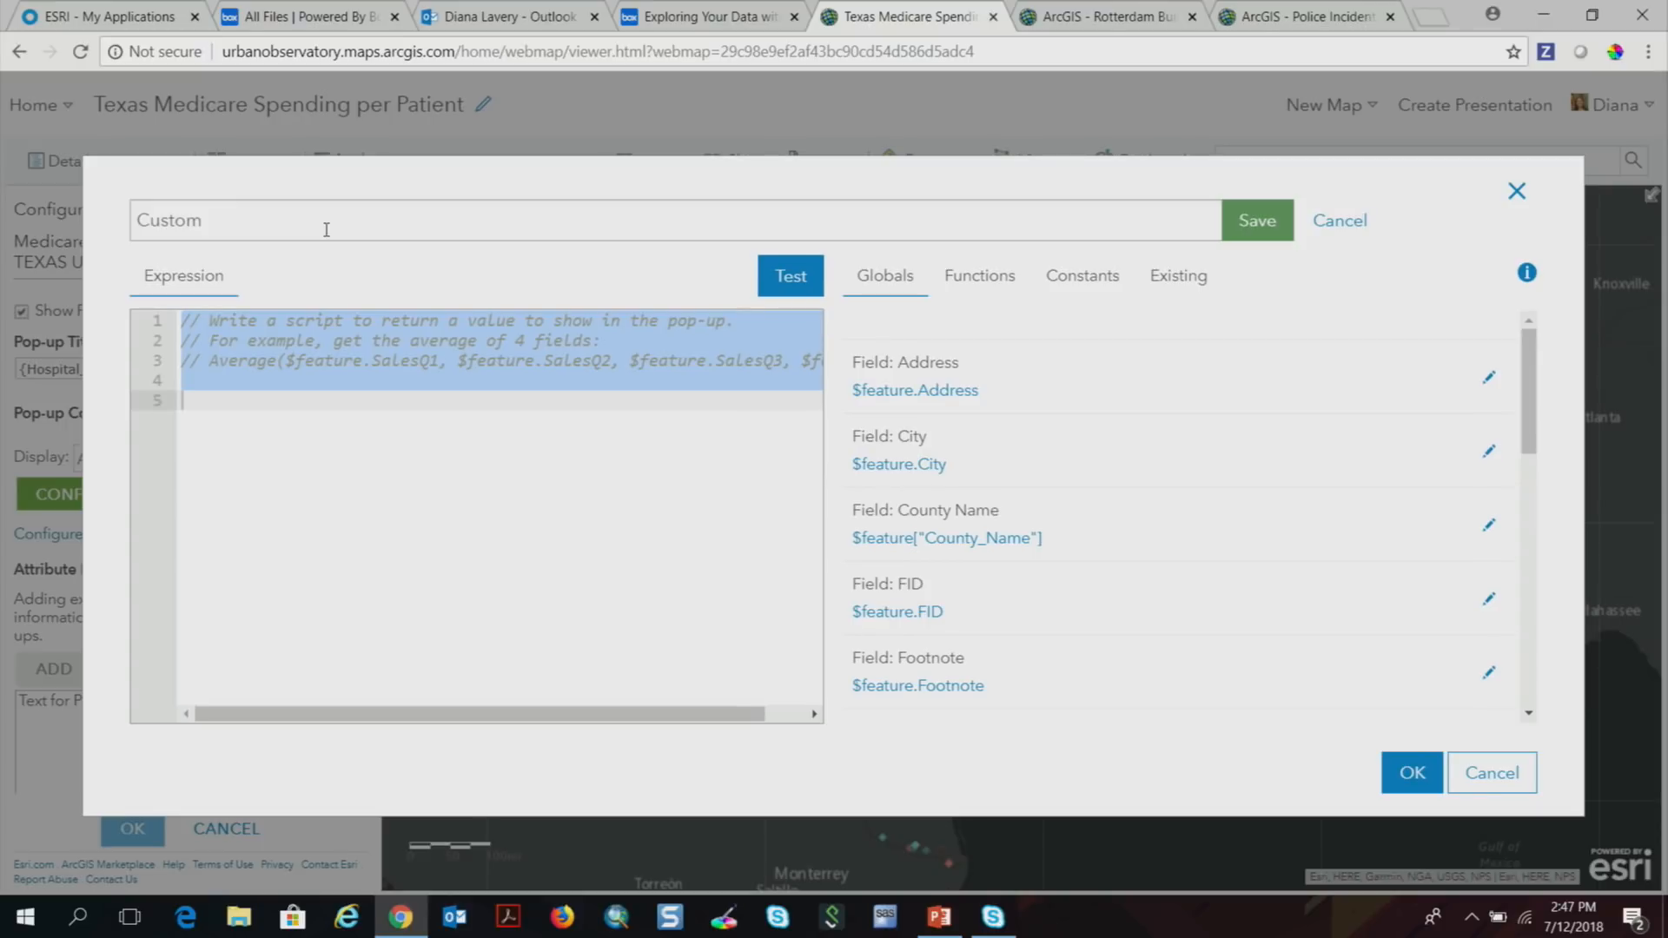
click(1179, 280)
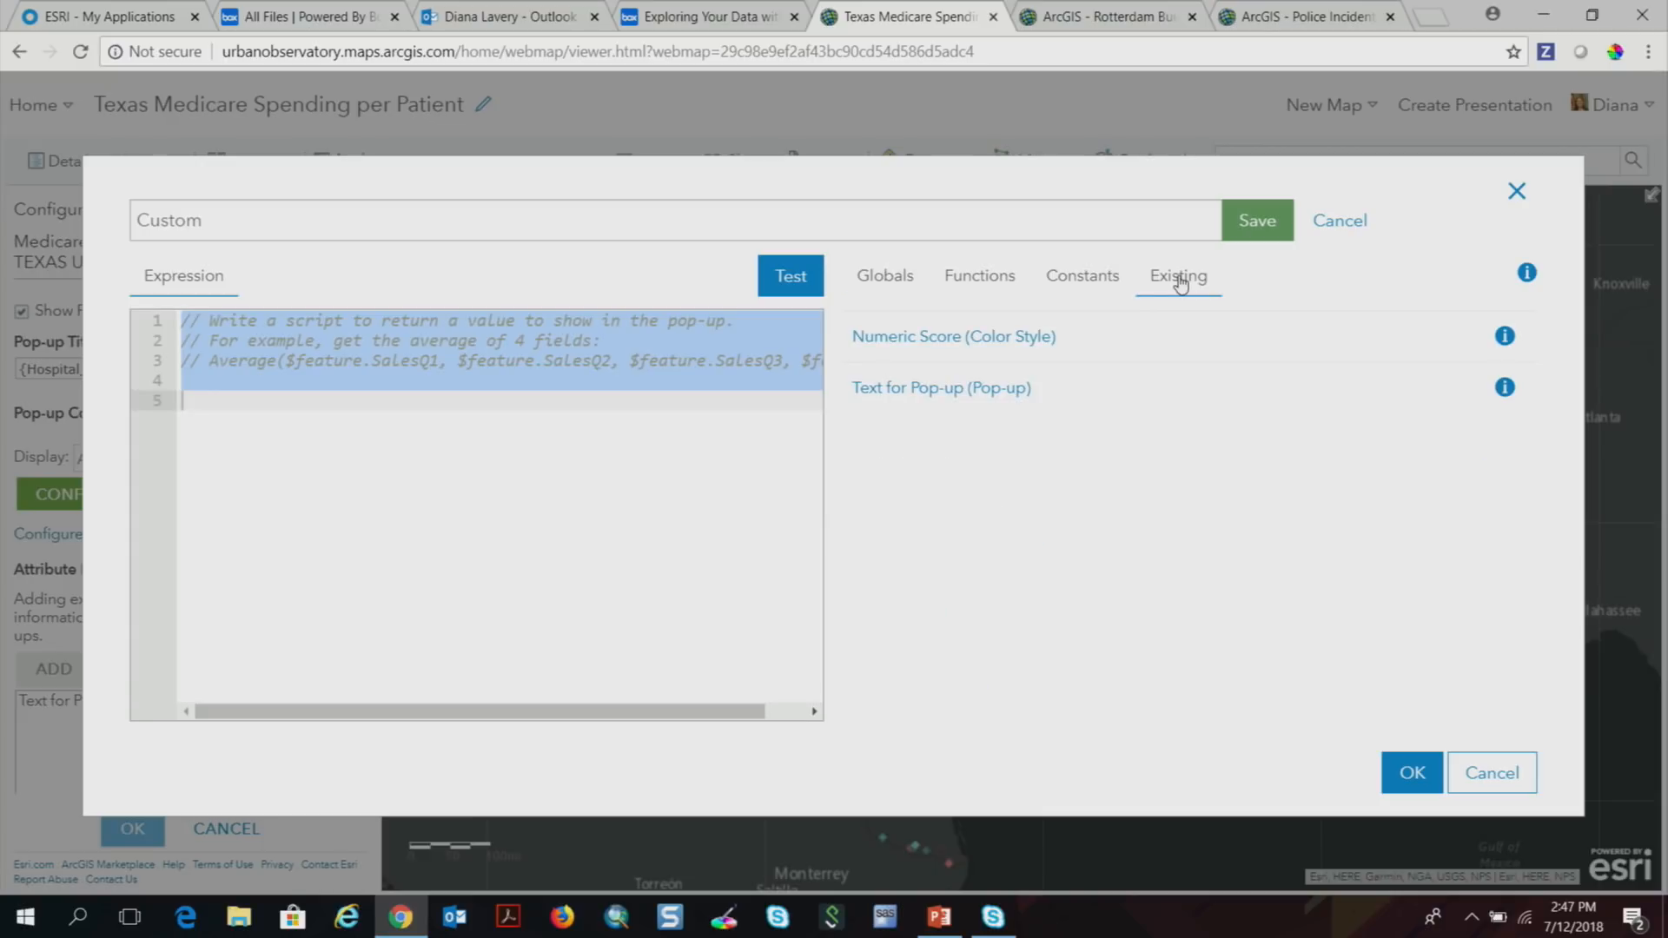
click(932, 390)
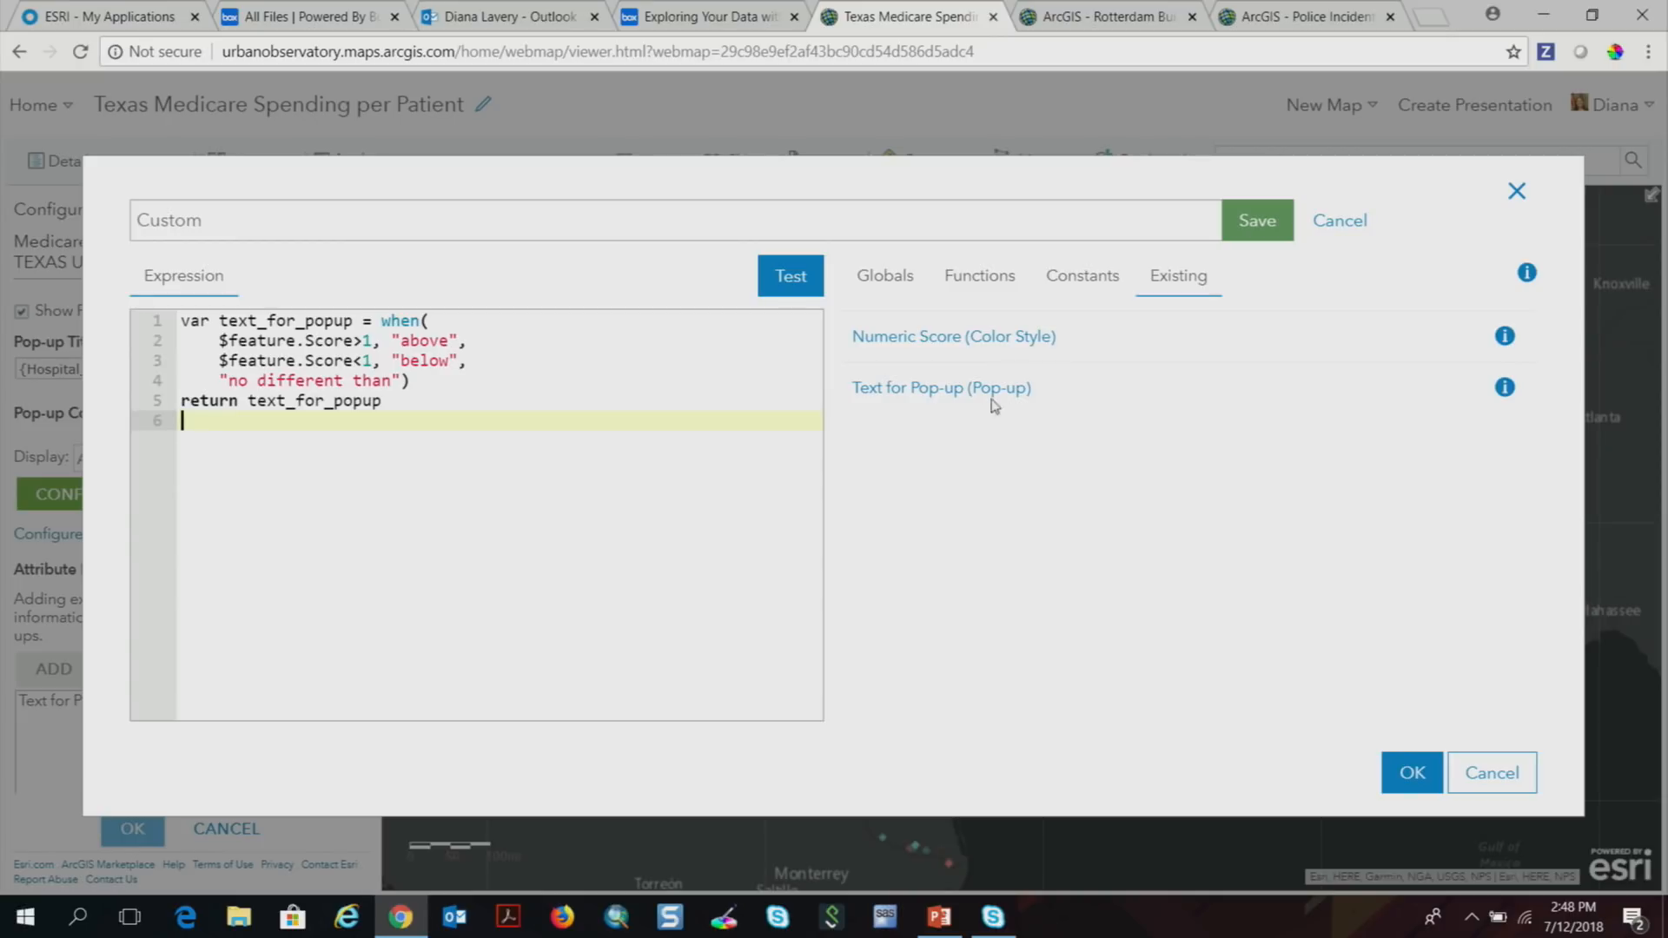
click(1411, 772)
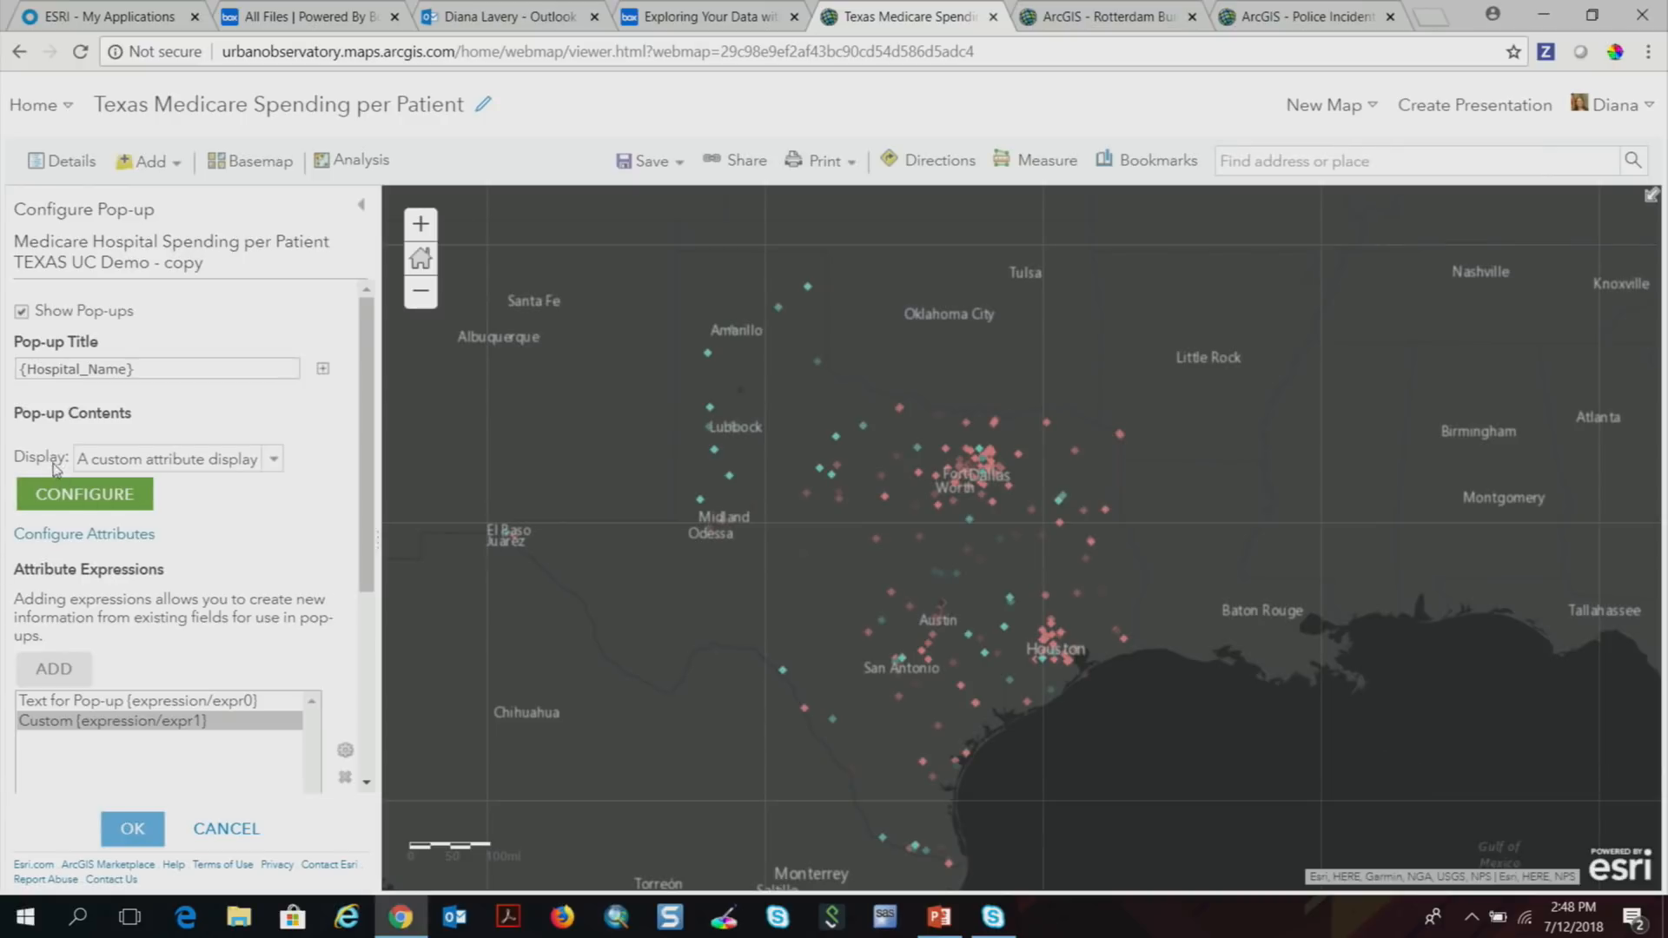
Insert the Custom {expression/expr1} field at the end of the pop-up's custom attribute text.
click(77, 498)
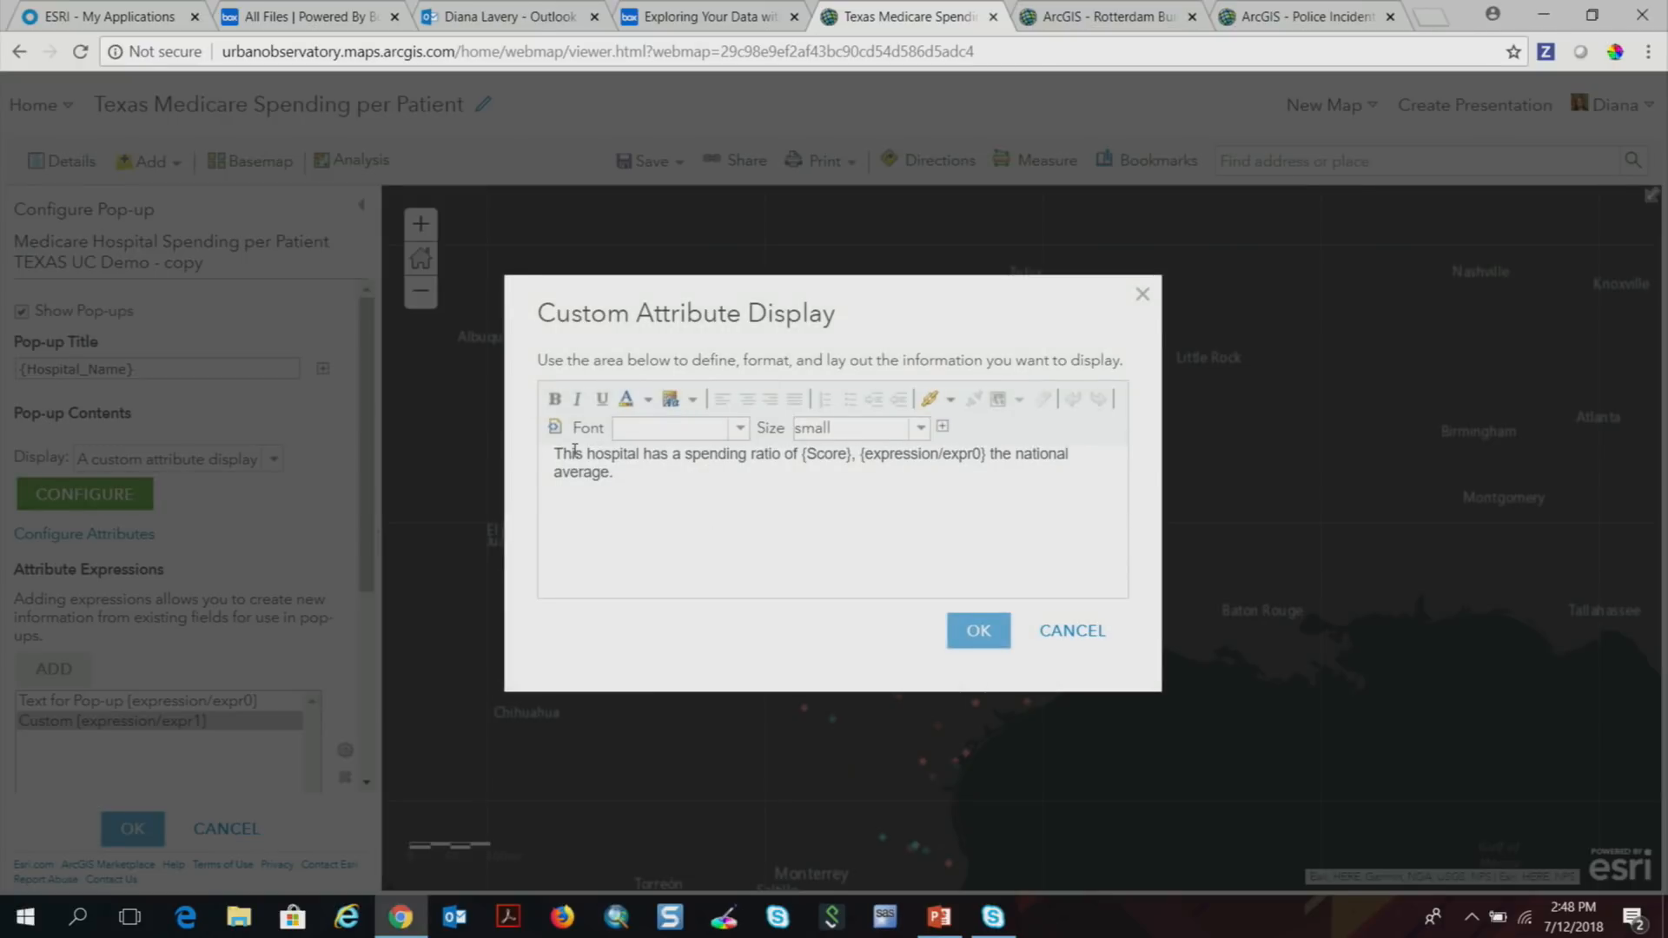
click(803, 454)
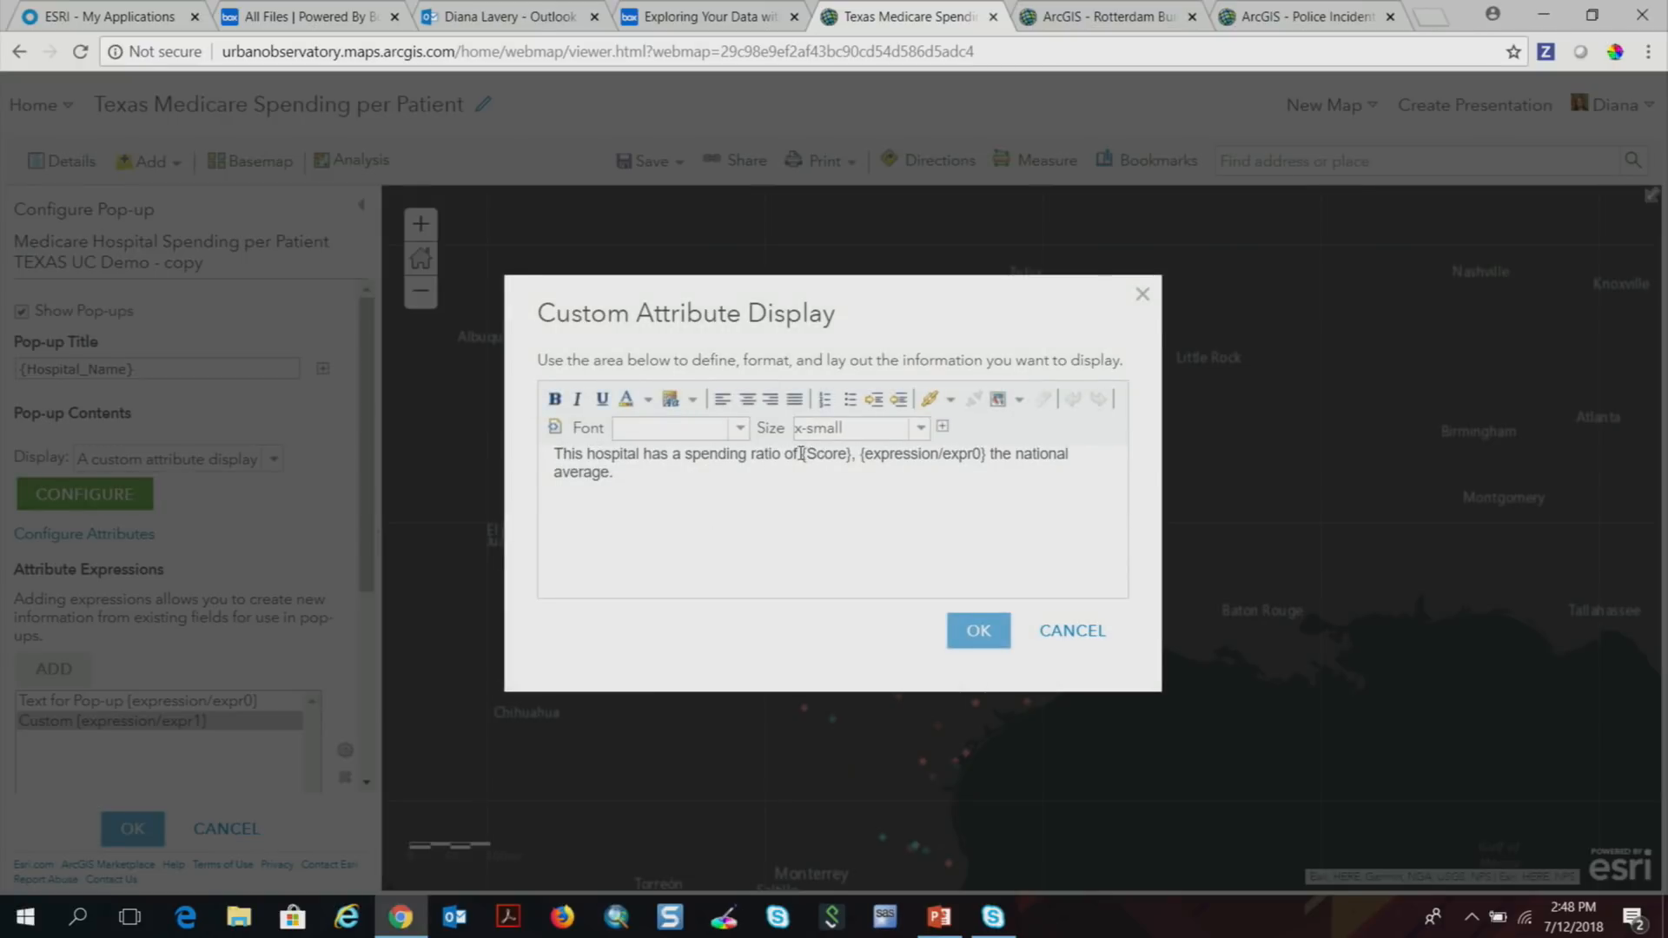
drag(803, 454, 851, 457)
click(857, 468)
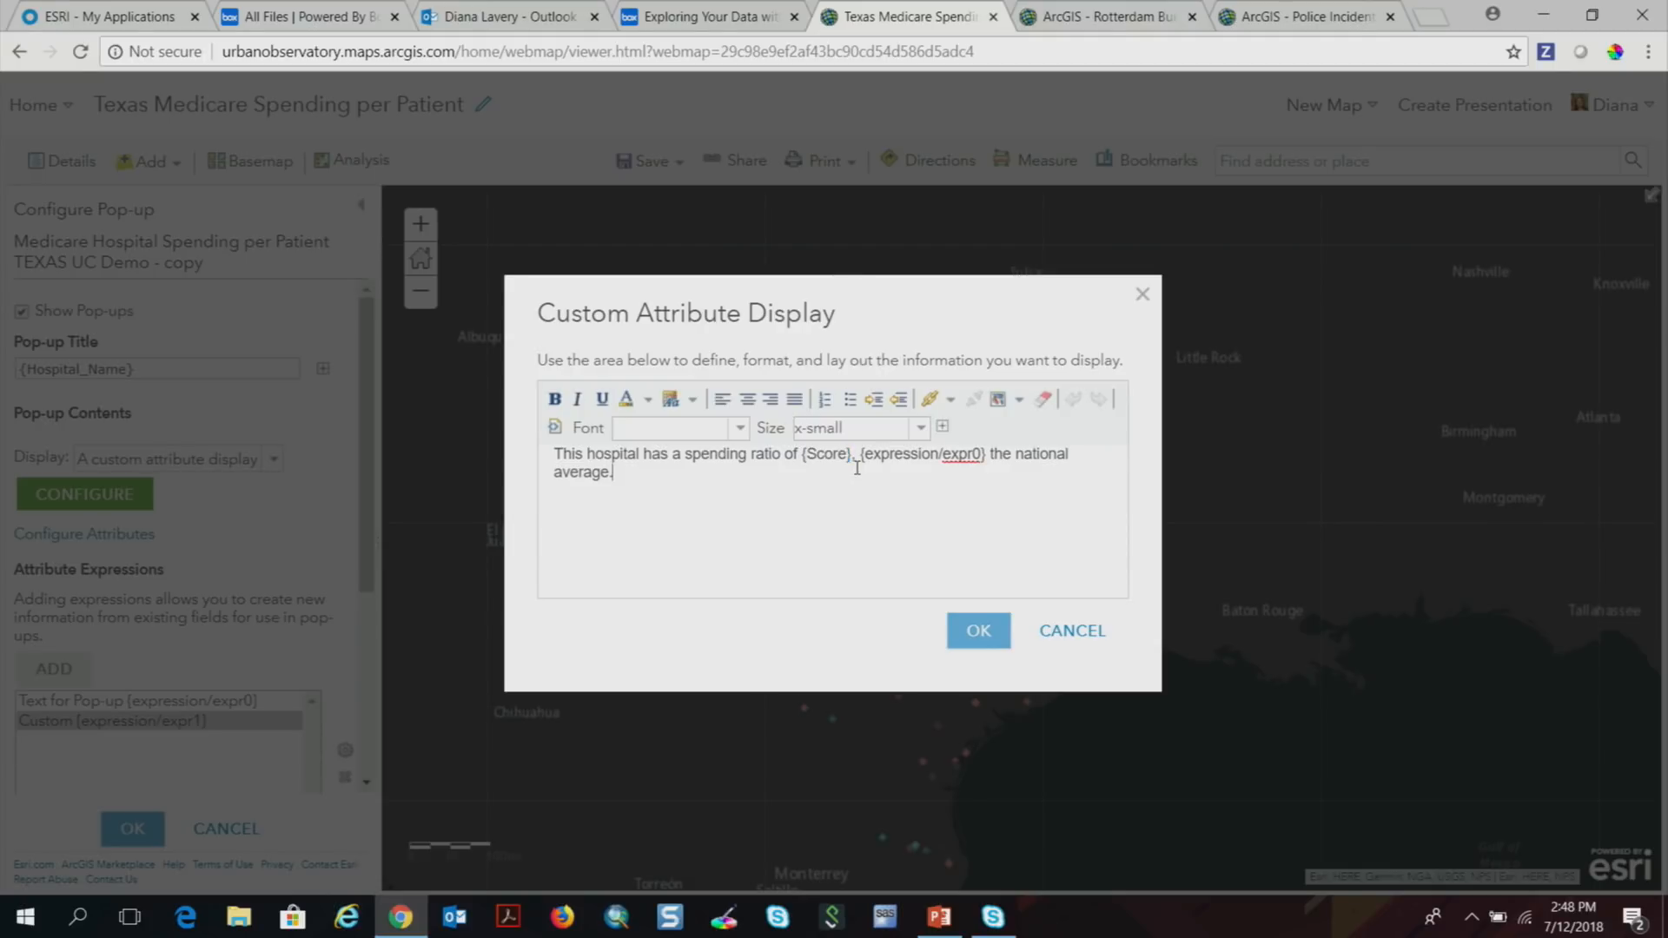
click(943, 428)
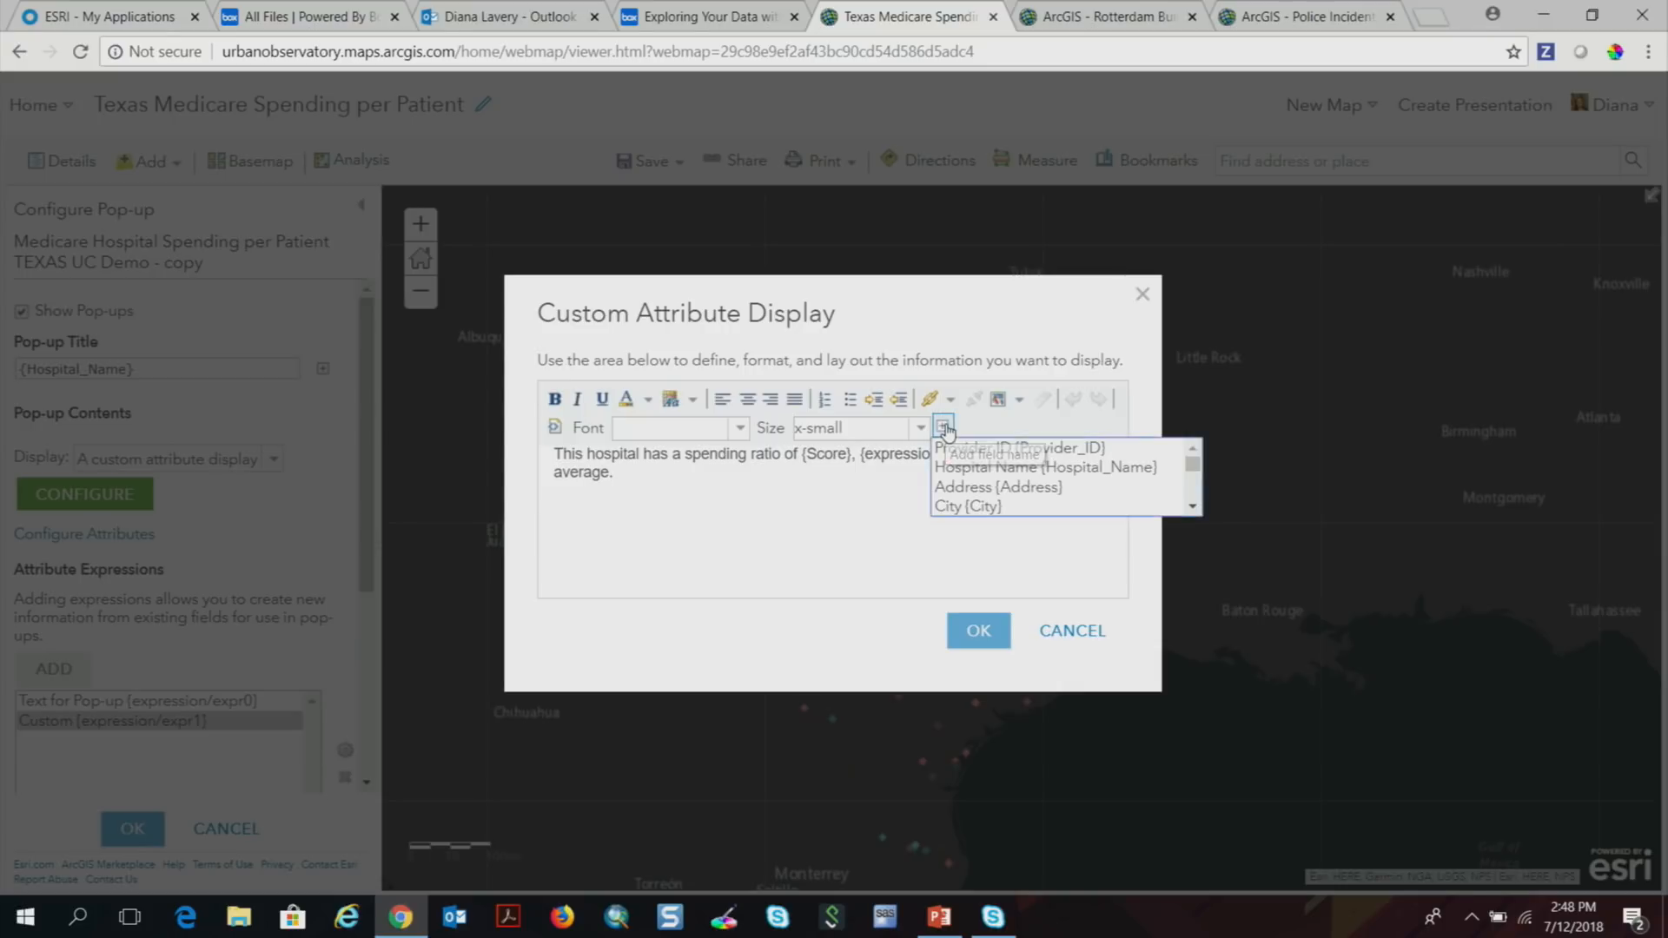
drag(1193, 468, 1194, 504)
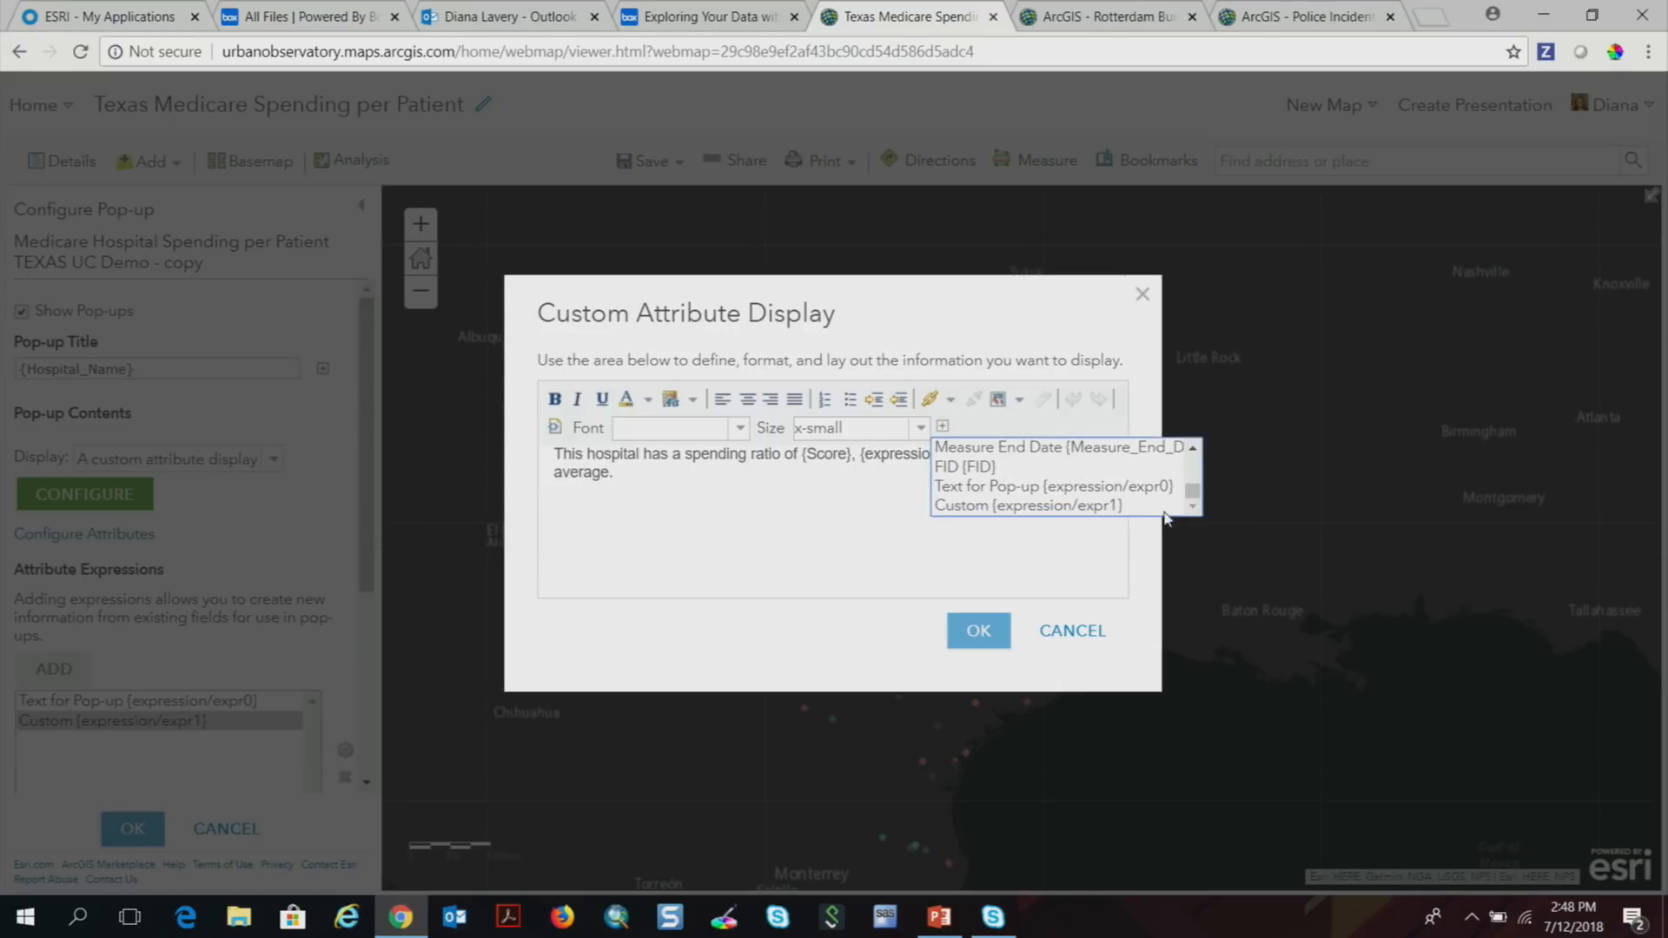
click(1128, 506)
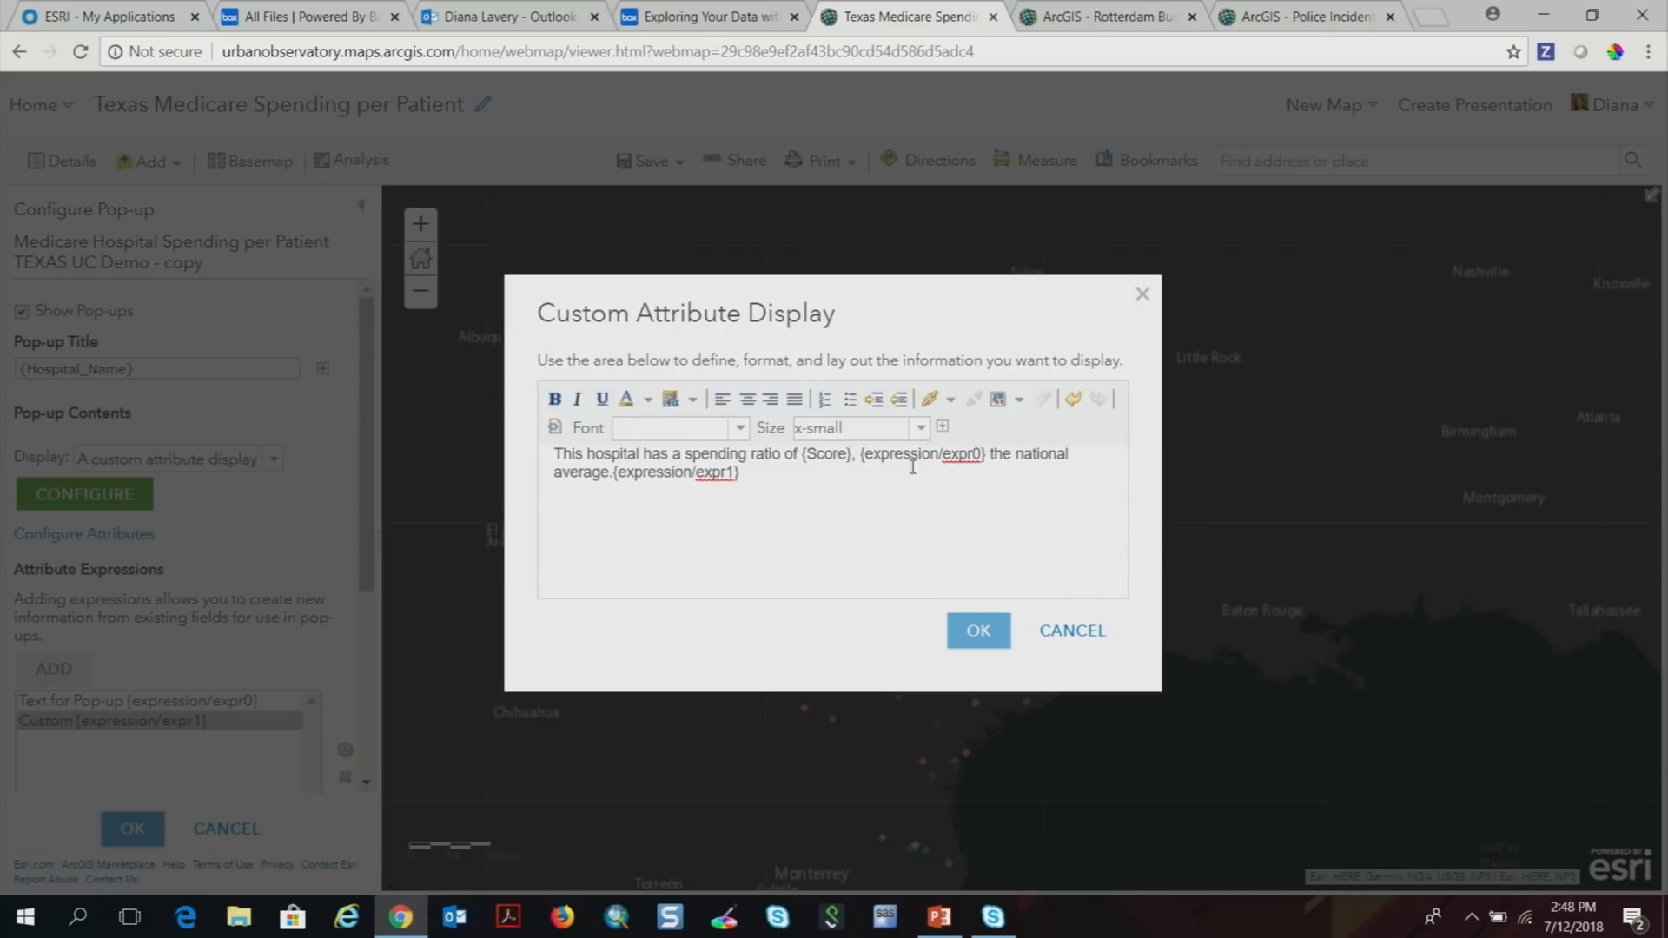
Delete the added {expression/expr1} field from the end of the pop-up sentence.
key(BackSpace)
key(BackSpace)
key(BackSpace)
key(BackSpace)
key(BackSpace)
key(BackSpace)
key(BackSpace)
key(BackSpace)
key(BackSpace)
key(BackSpace)
key(BackSpace)
key(BackSpace)
key(BackSpace)
key(BackSpace)
key(BackSpace)
key(BackSpace)
key(BackSpace)
key(BackSpace)
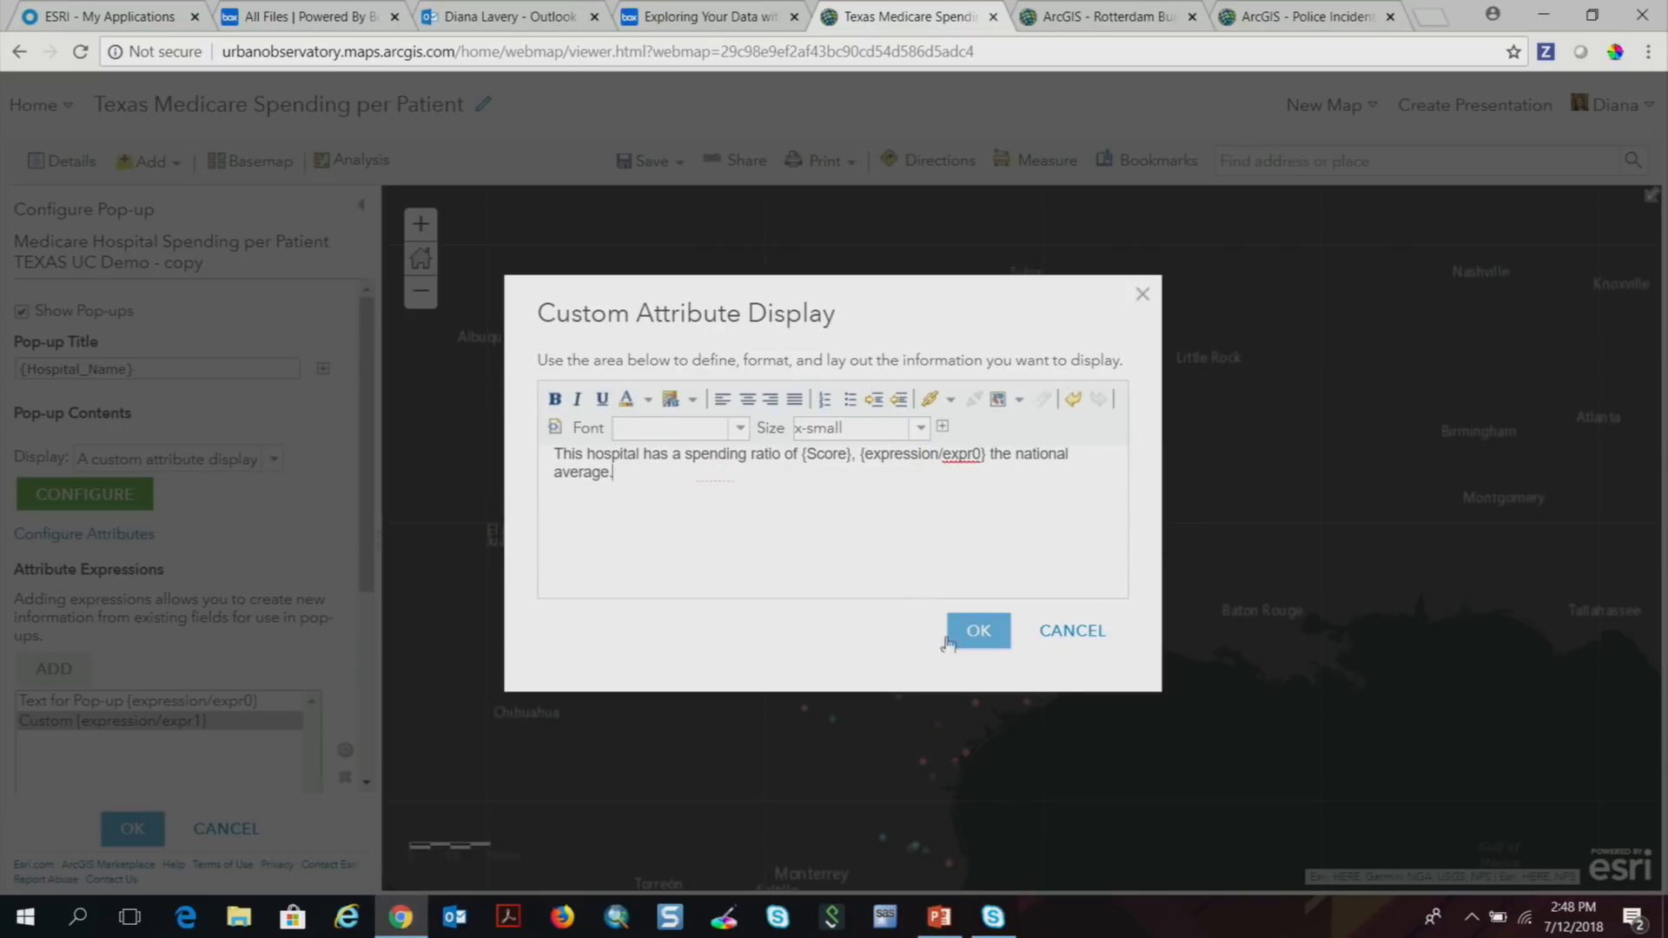
Review the sentence with its {Score} and {expression/expr0} fields, accept the text and apply the pop-up configuration.
drag(989, 454, 860, 455)
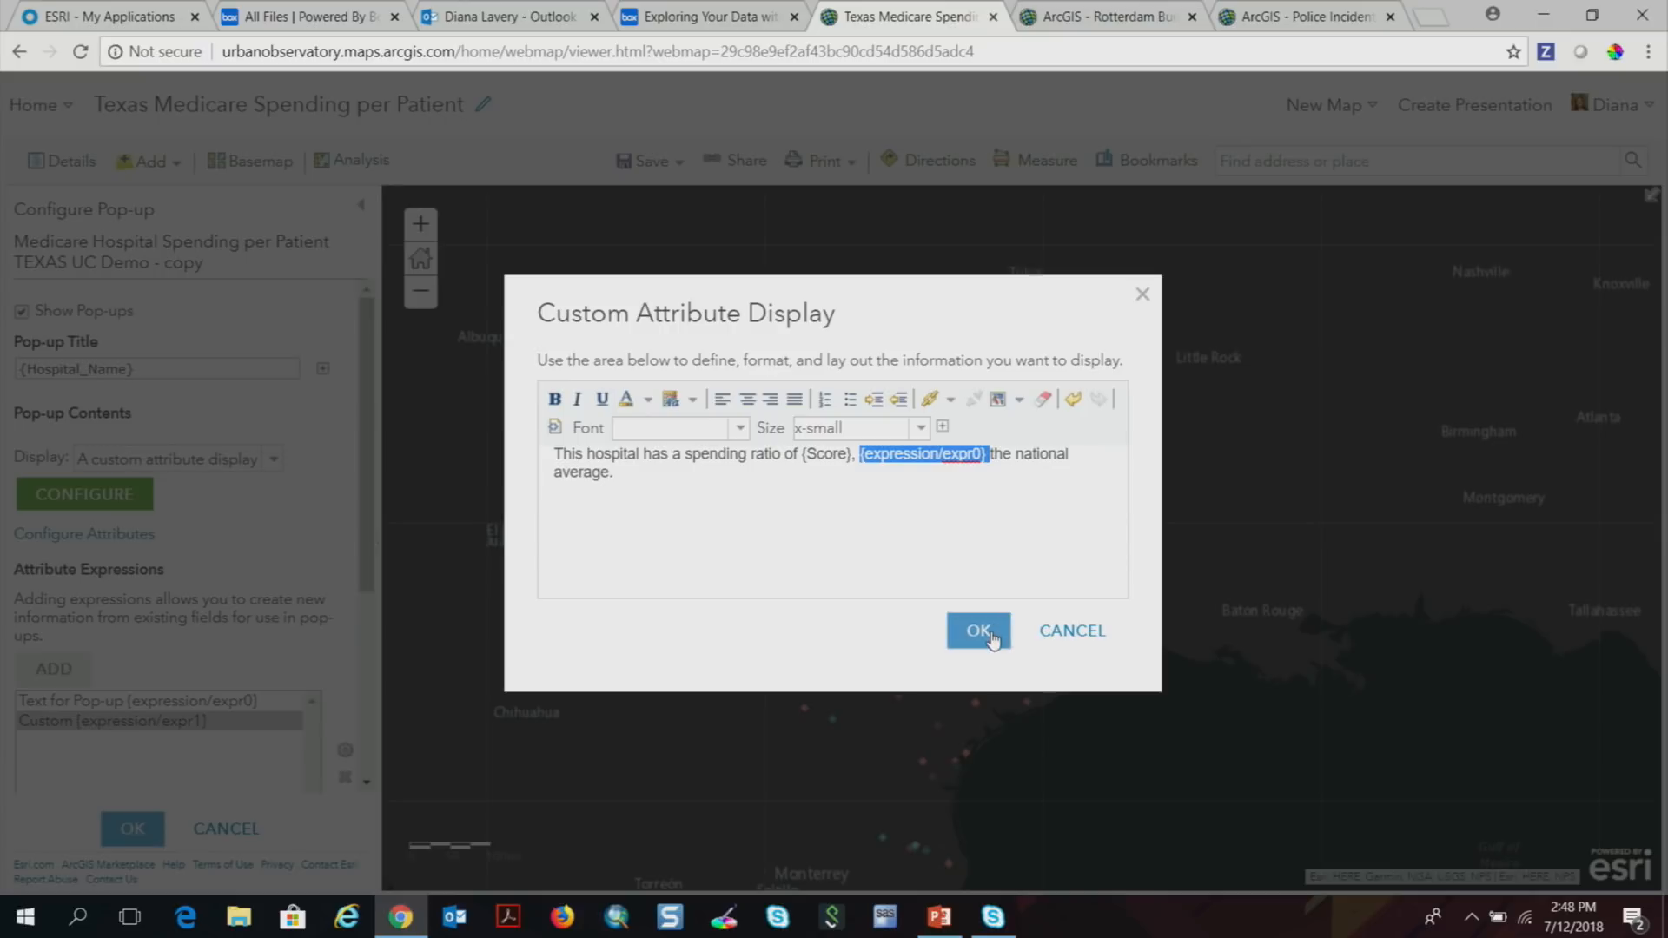
drag(614, 473, 553, 453)
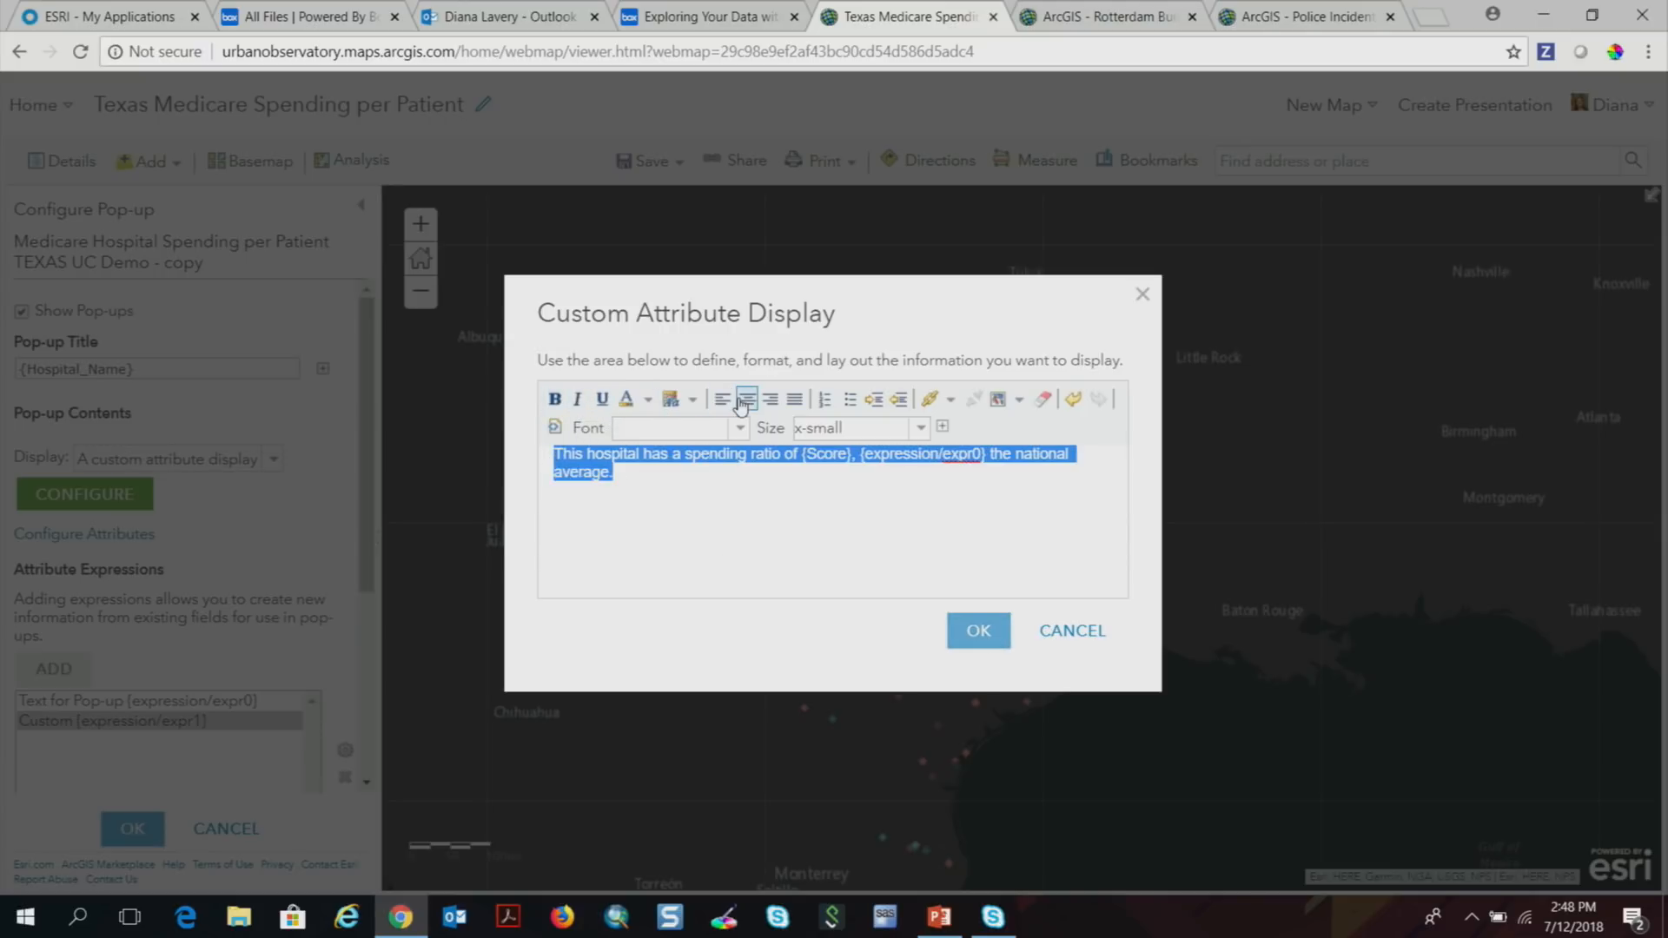
click(930, 569)
click(977, 631)
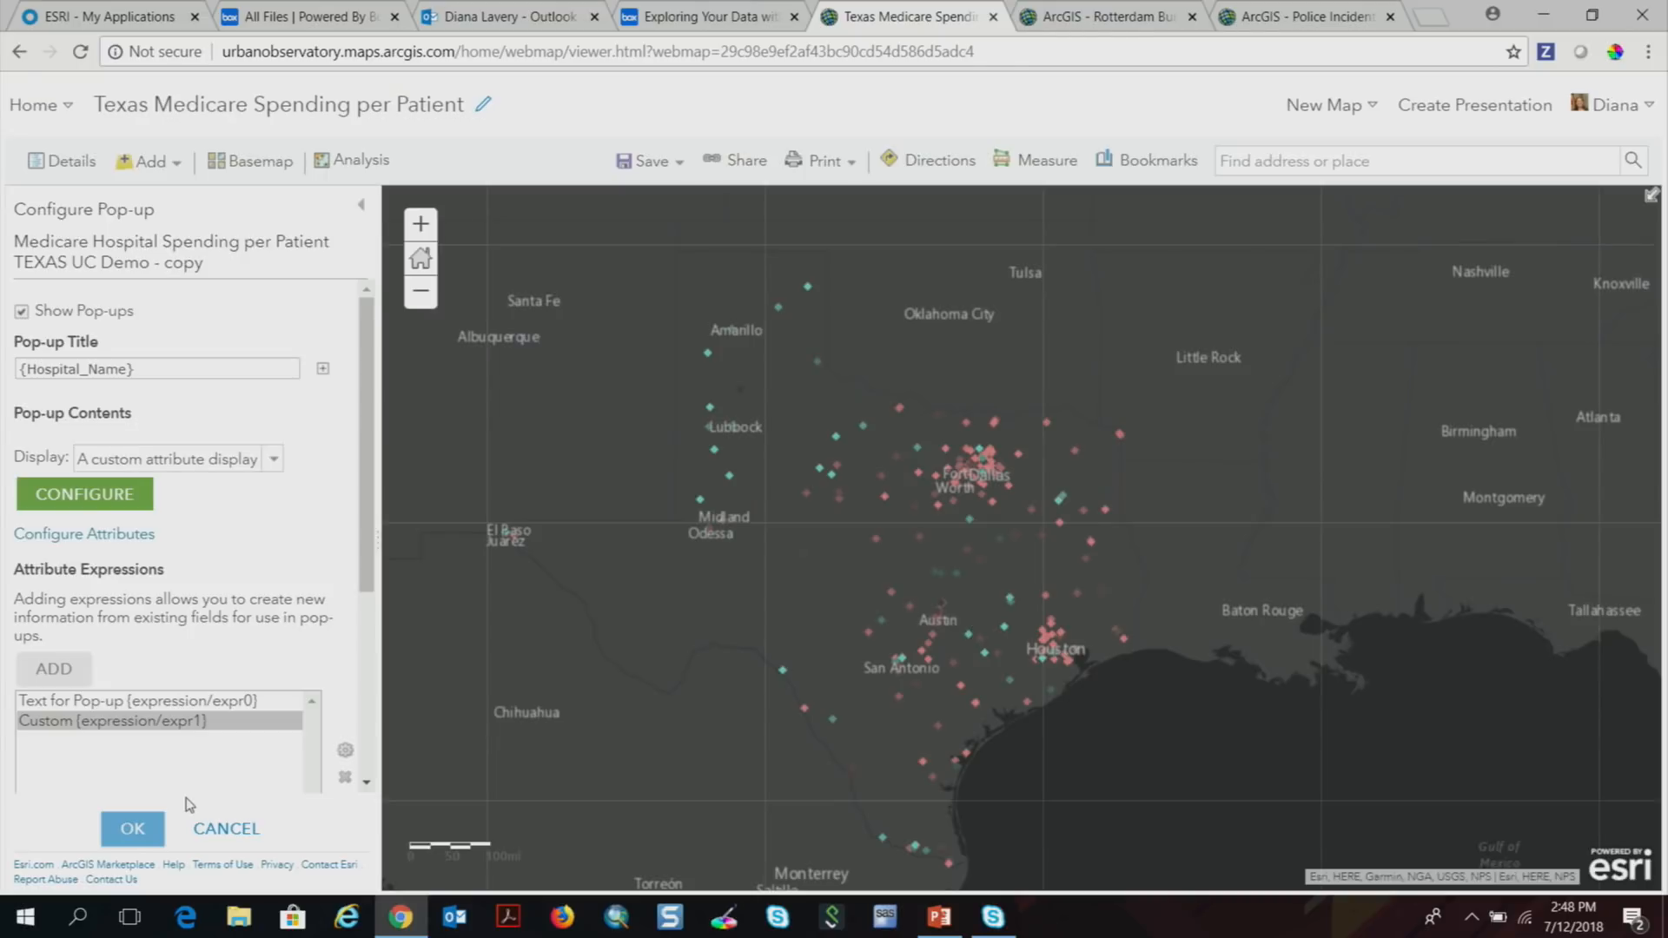
click(133, 830)
Check the pop-up wording for a hospital in Dallas, a teal one south of Lubbock and a dark one north of Lubbock.
click(988, 477)
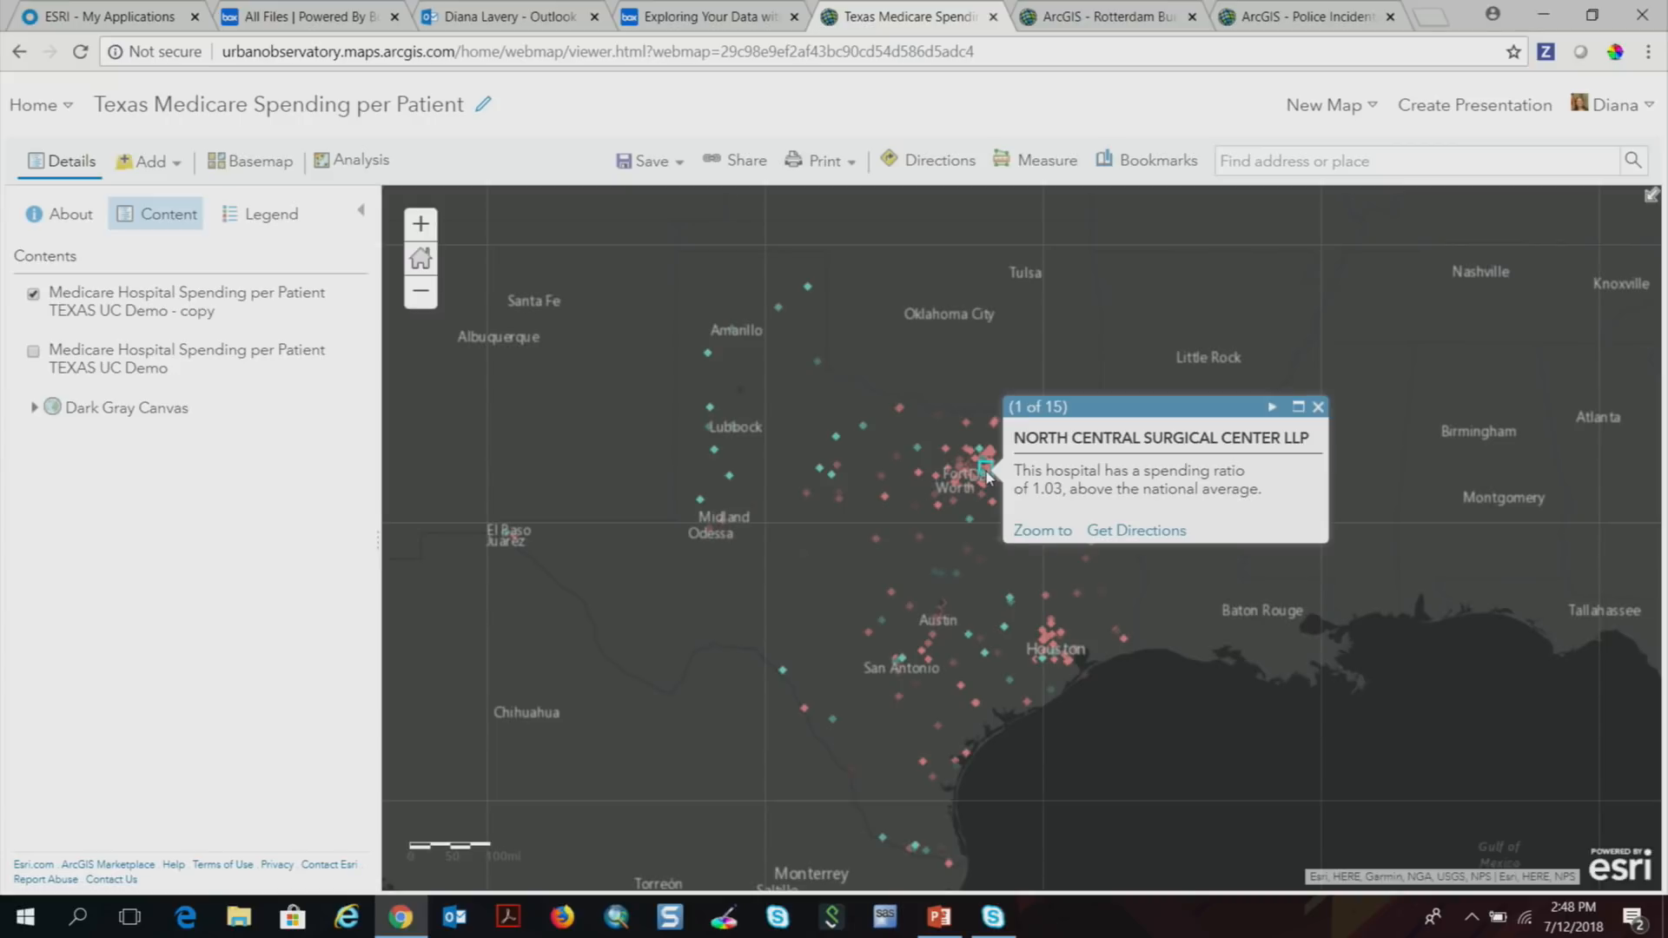
mouse_move(1067, 489)
mouse_down()
mouse_move(1033, 489)
mouse_move(1090, 489)
mouse_move(1072, 489)
mouse_up()
click(1318, 407)
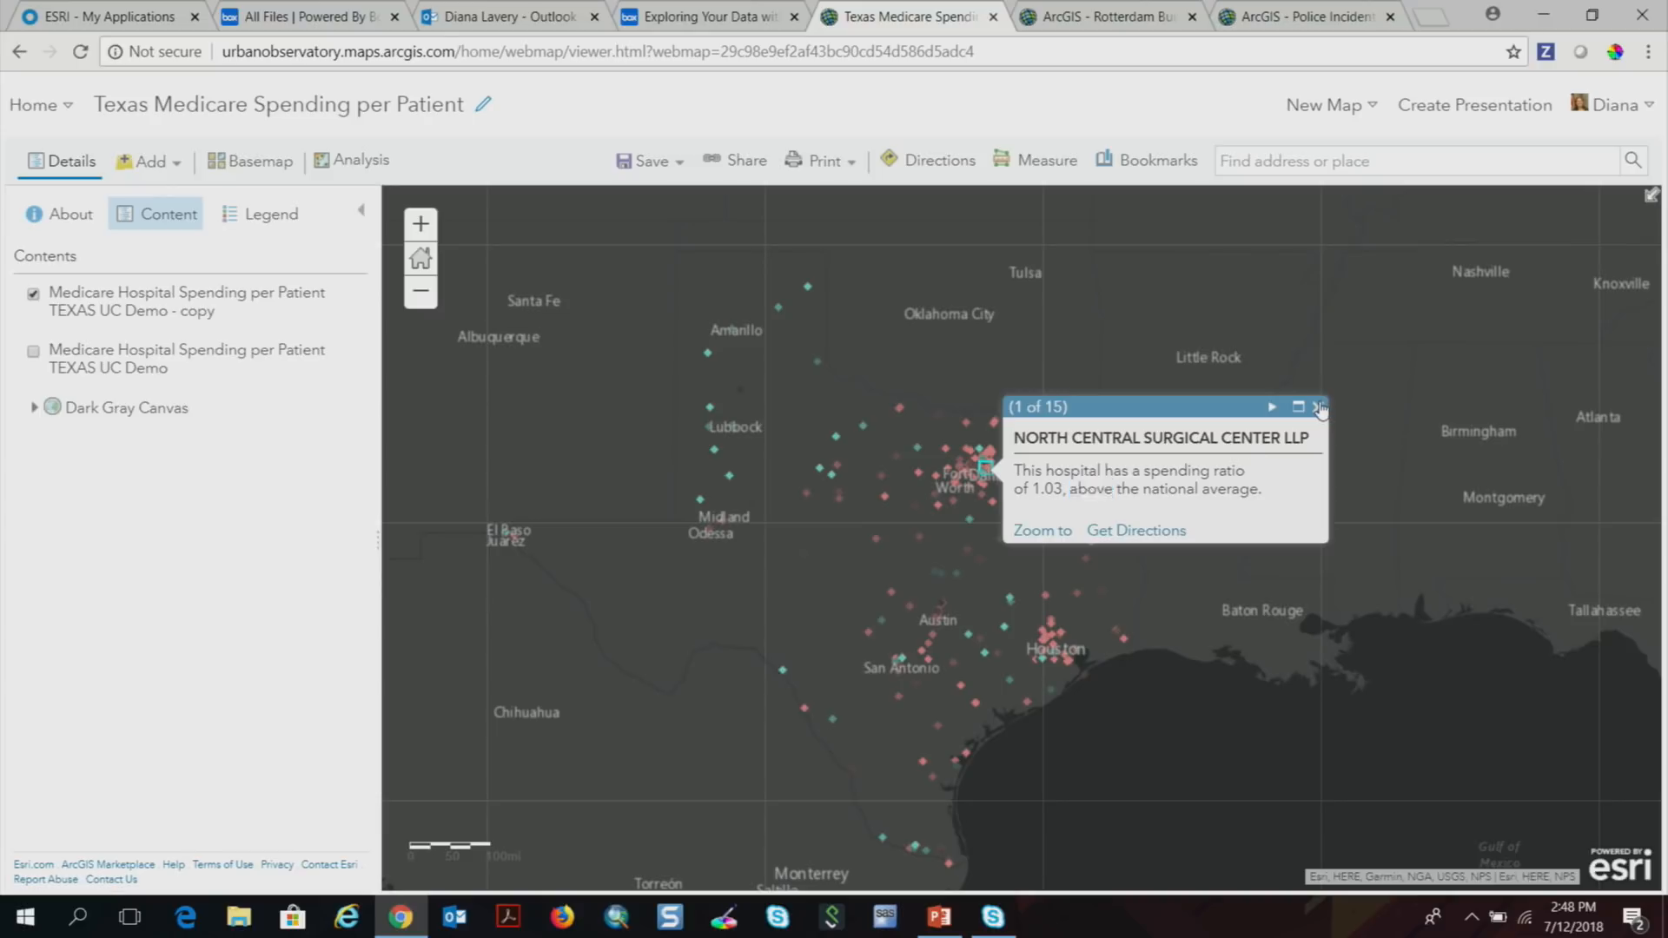
click(731, 477)
drag(775, 491, 866, 508)
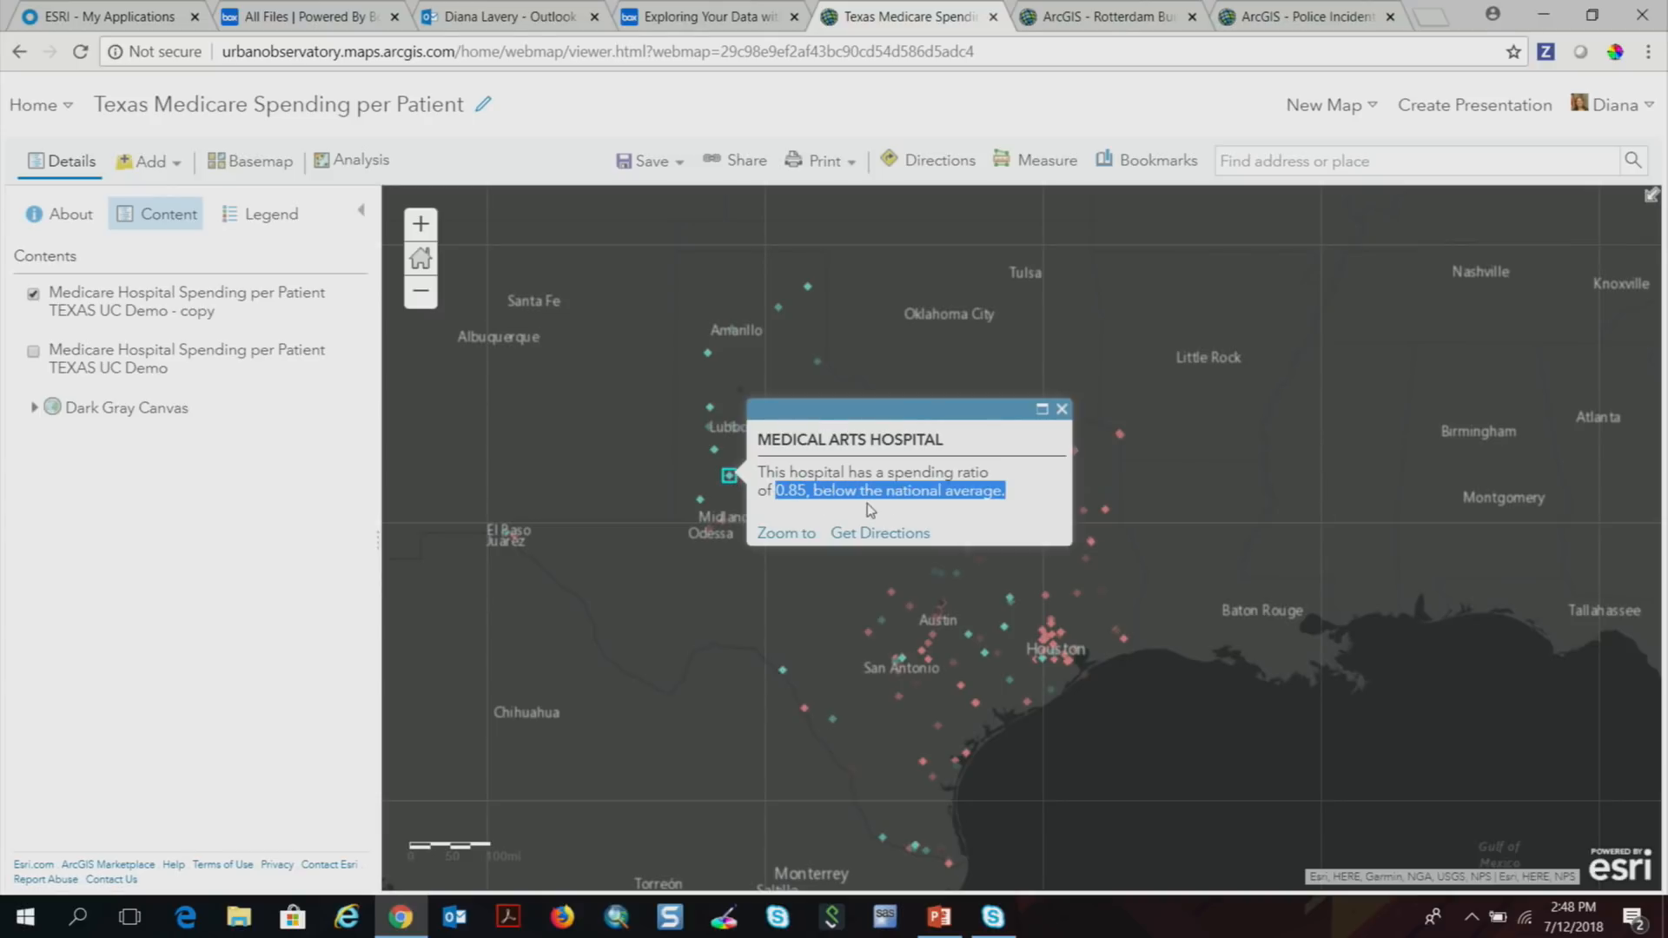
click(1062, 410)
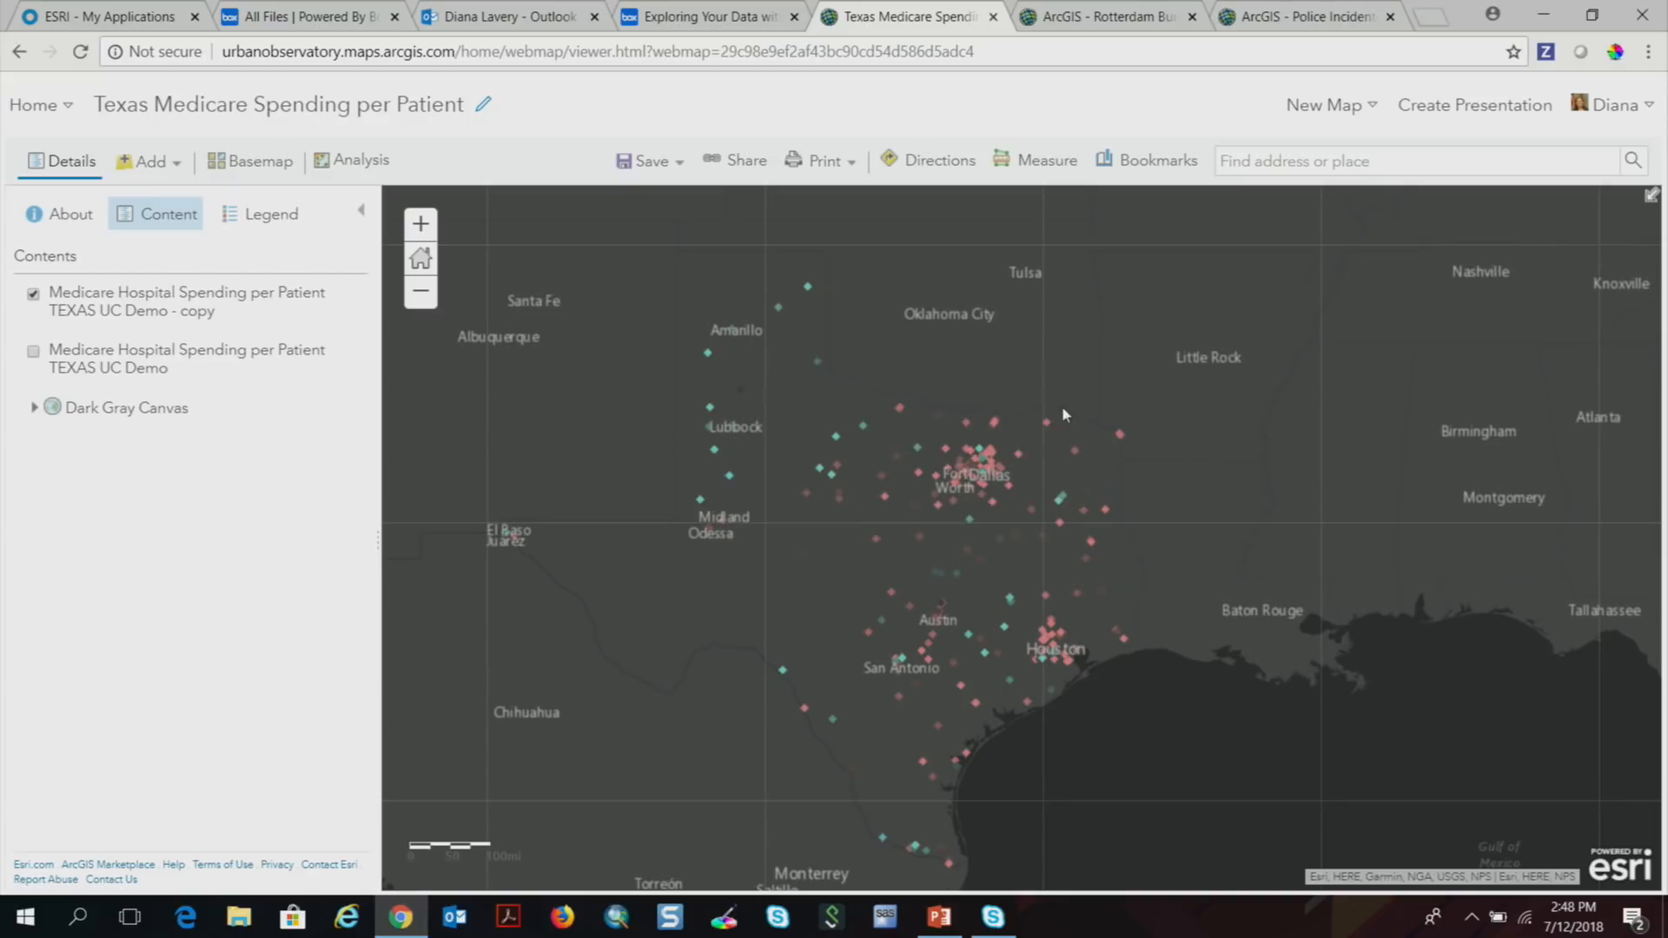
click(742, 390)
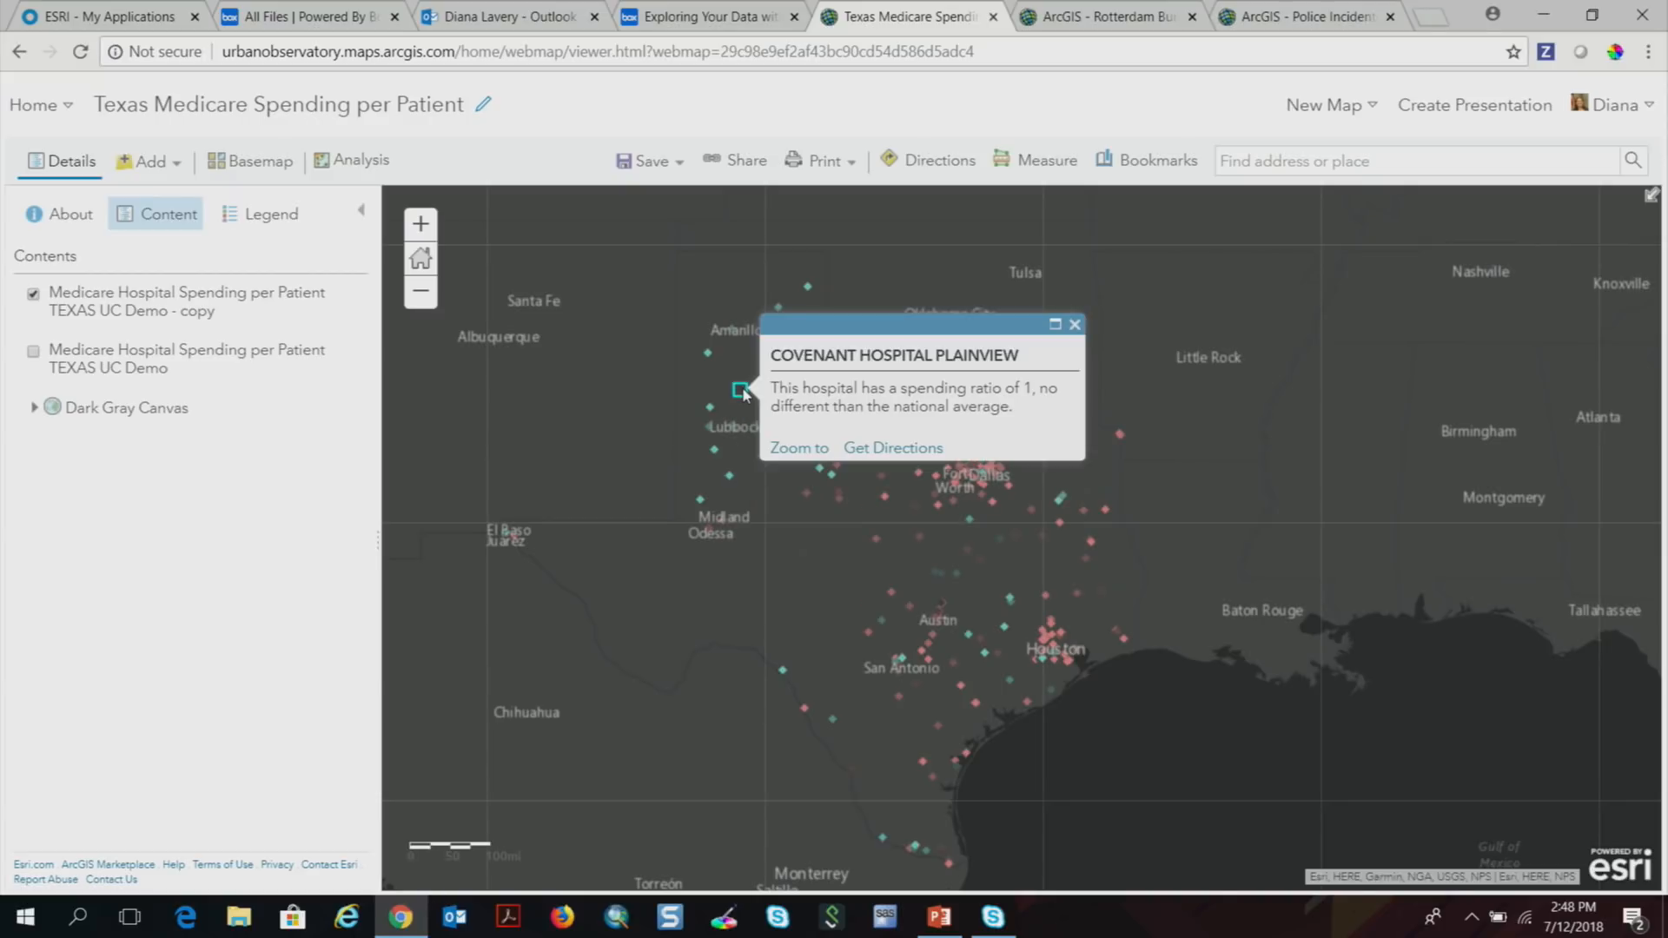
drag(1002, 388, 867, 408)
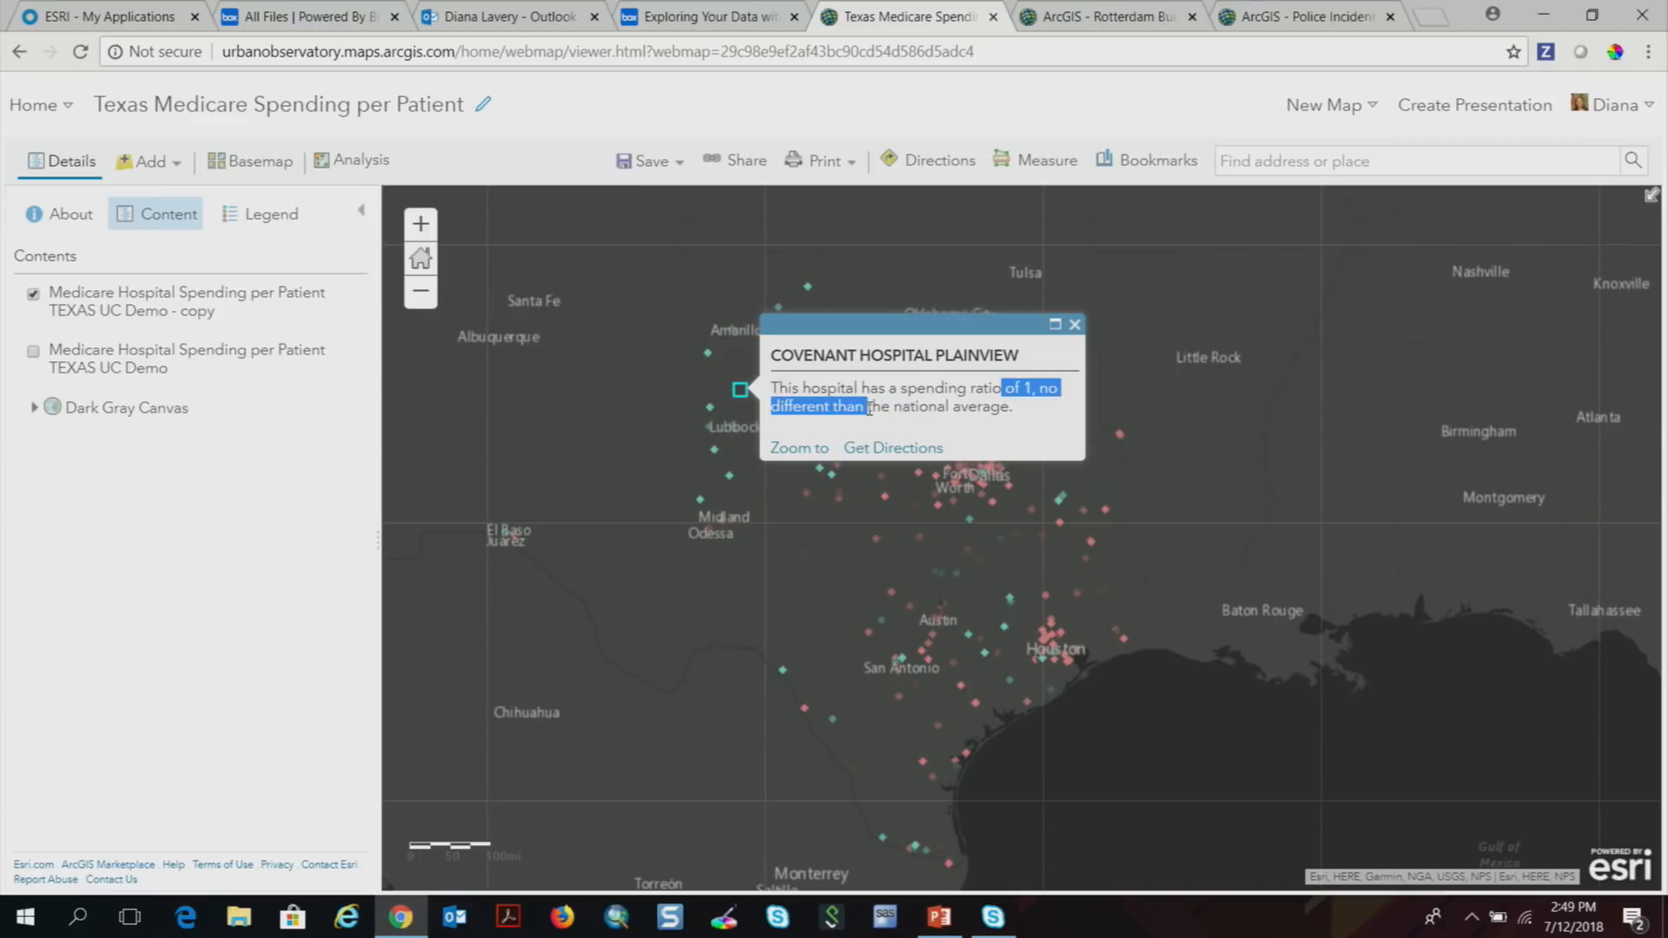
click(1074, 326)
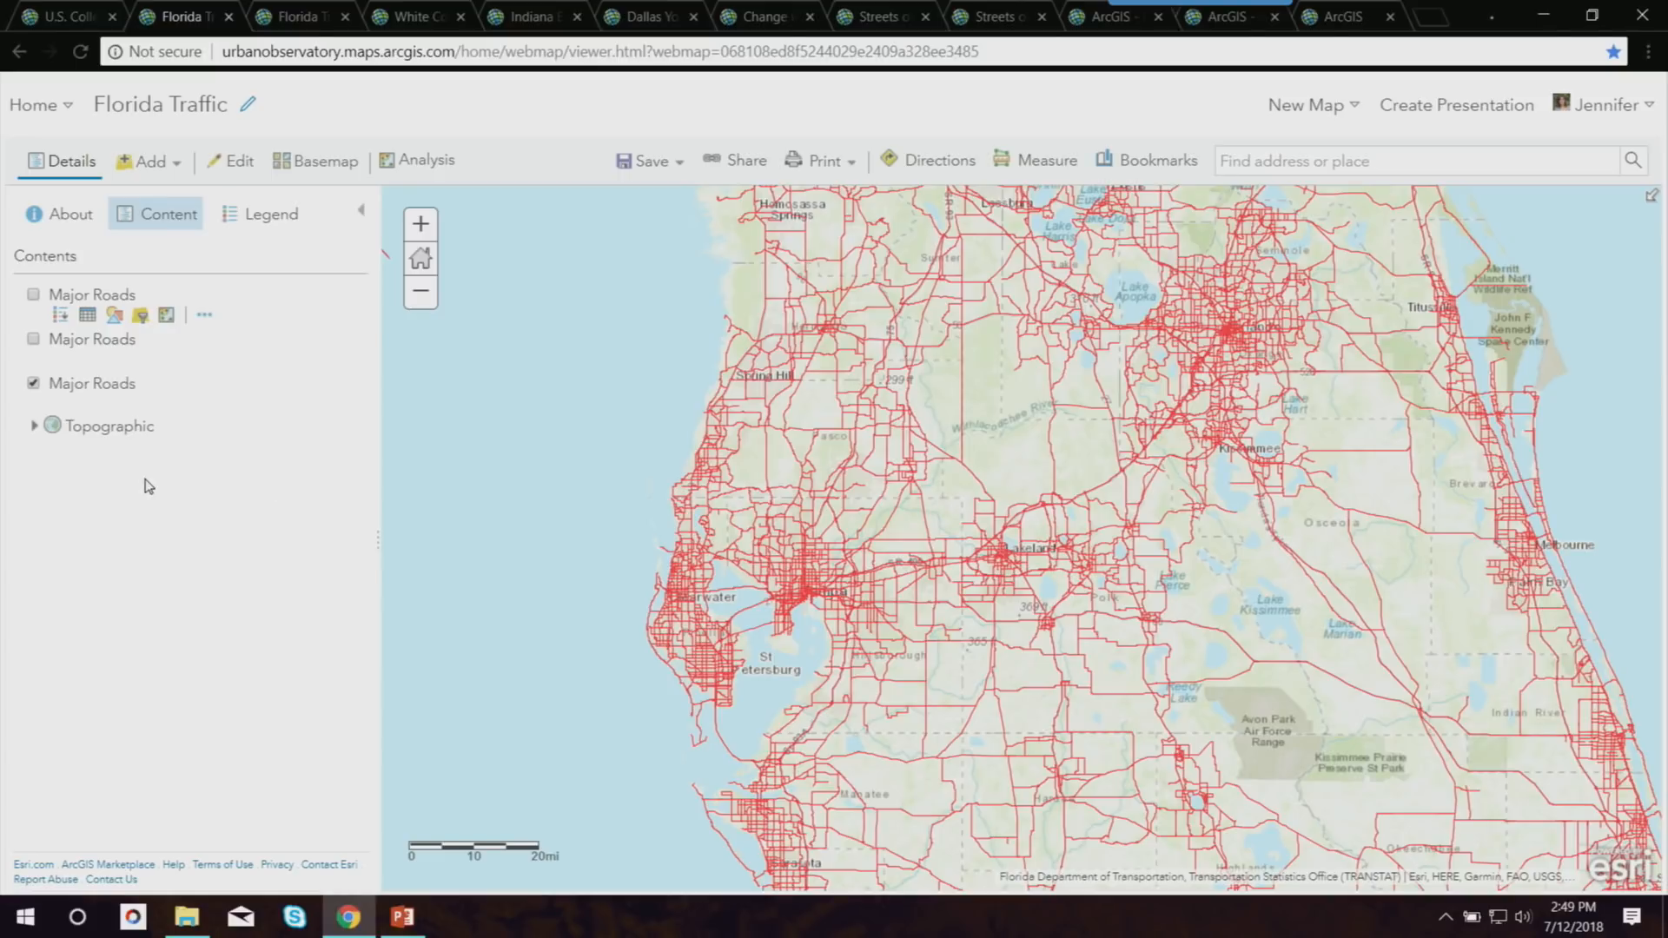
Try the Newspaper Map and Nova basemaps beneath the red major roads in the Florida Traffic map.
click(102, 386)
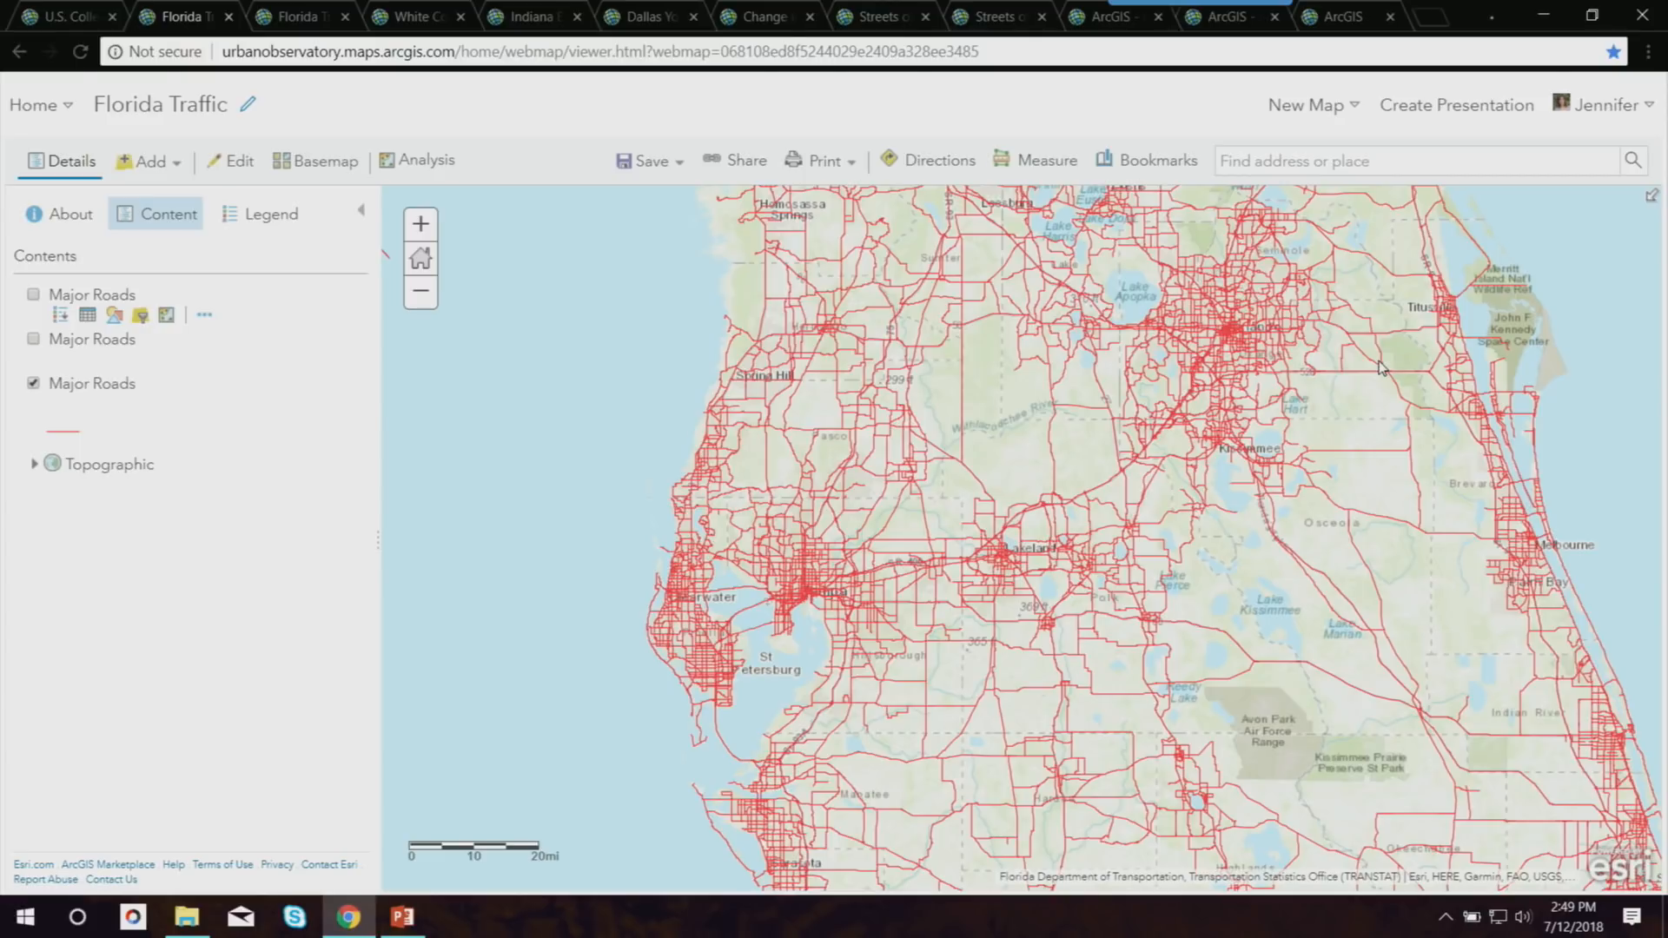
click(335, 170)
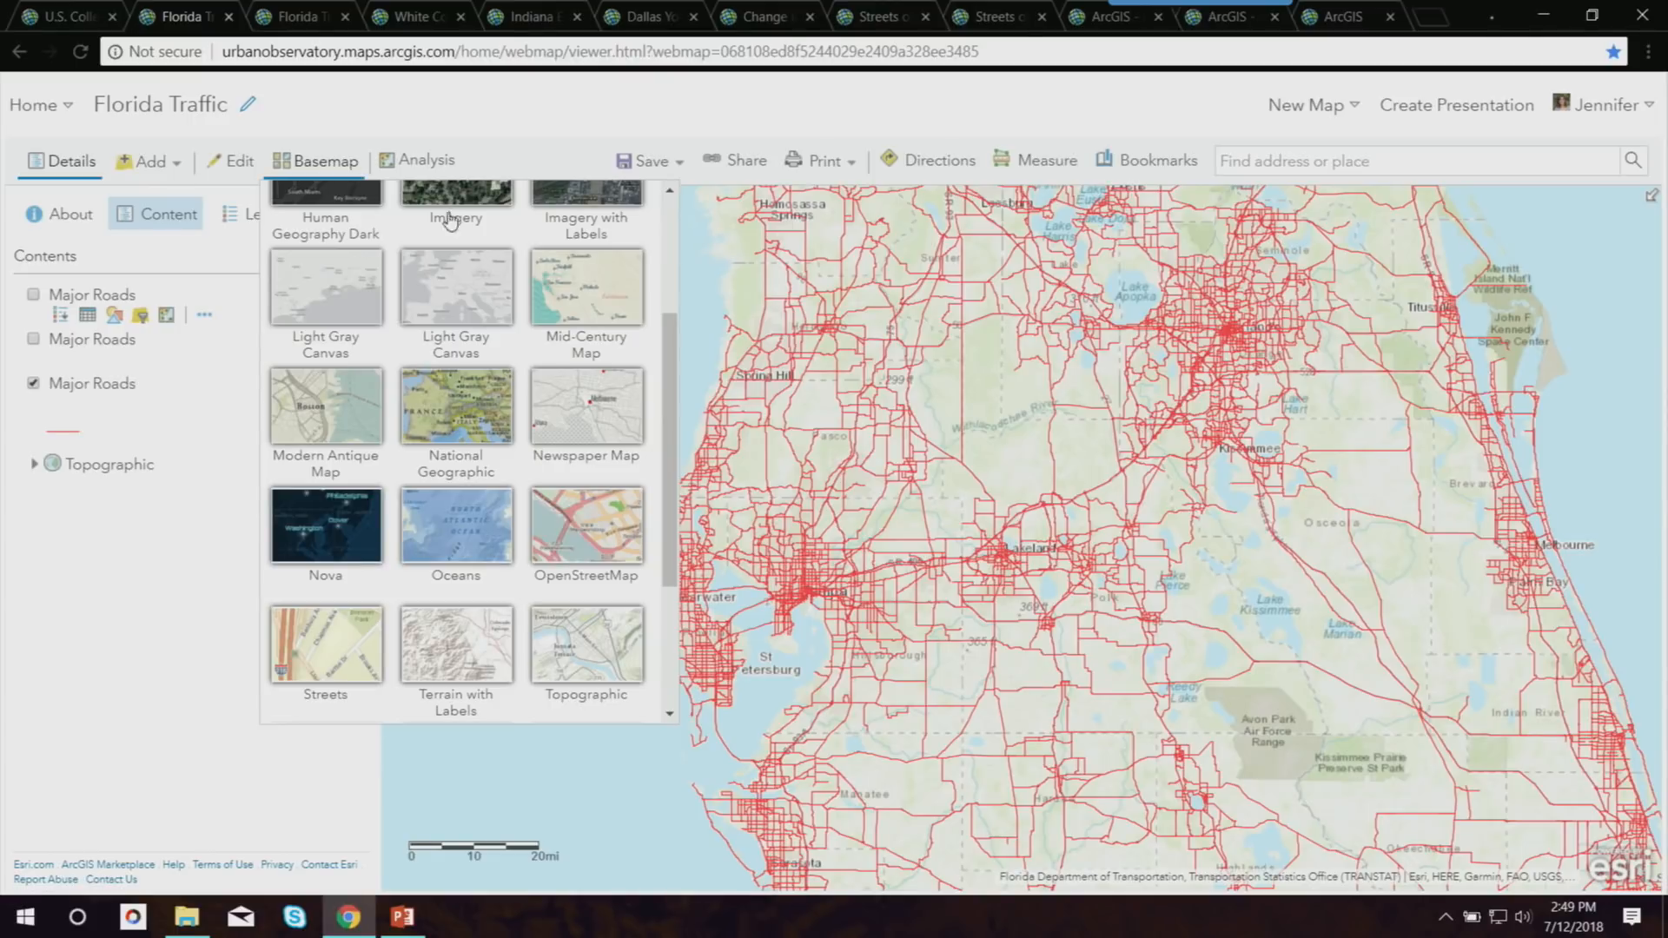
click(587, 419)
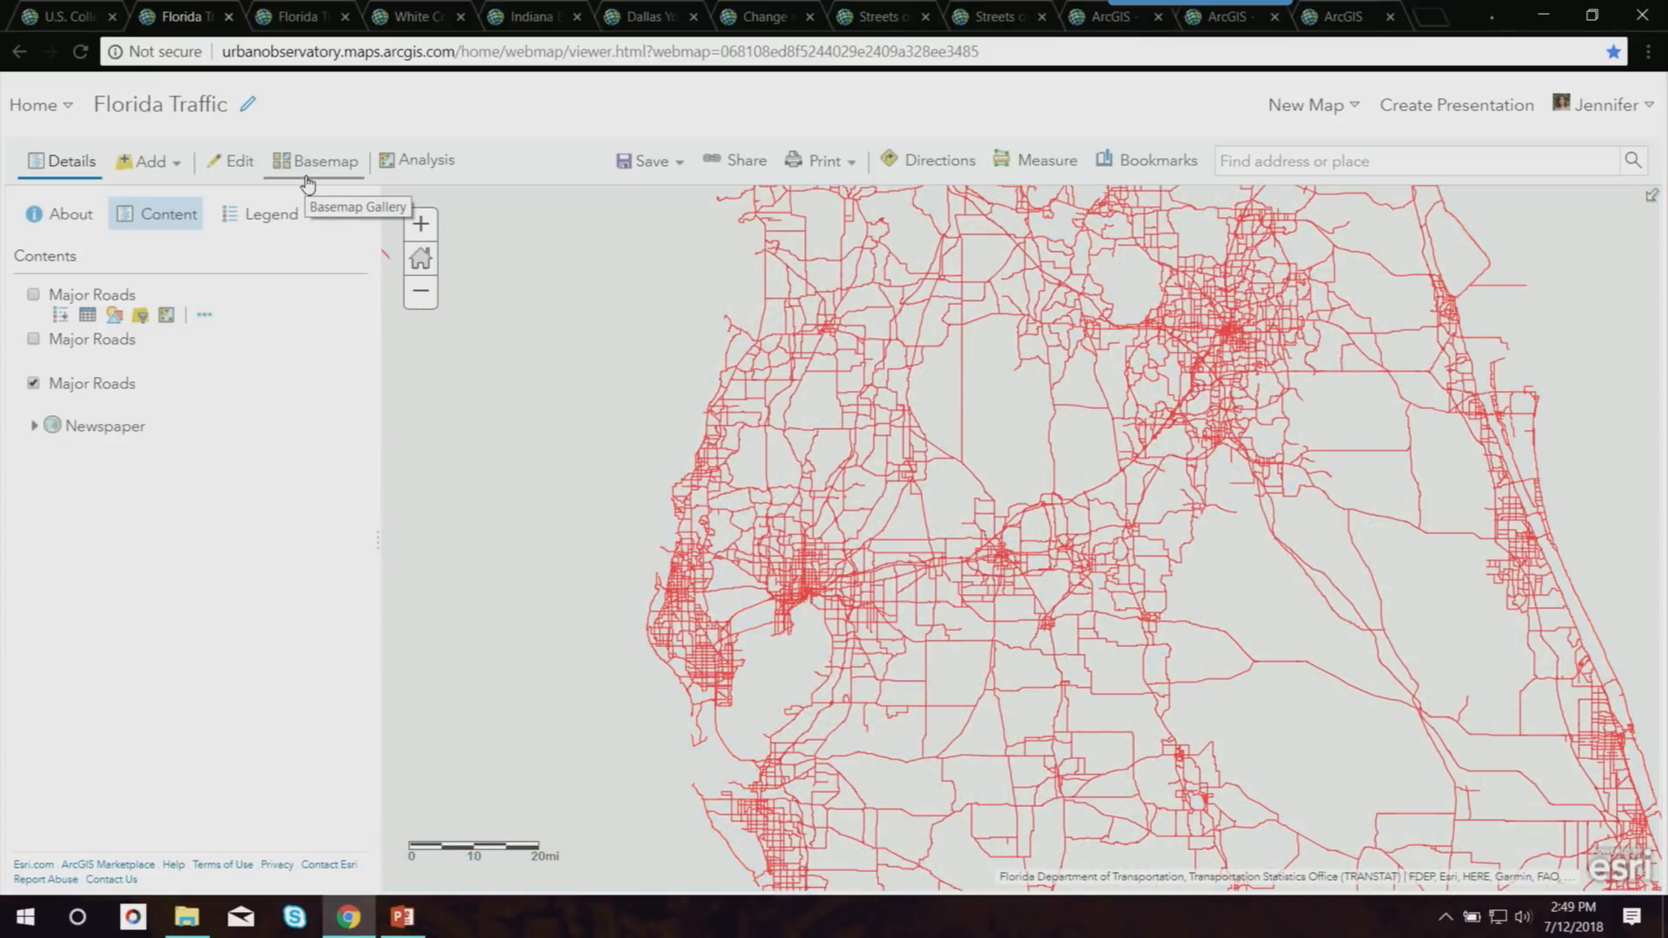
click(308, 178)
click(330, 530)
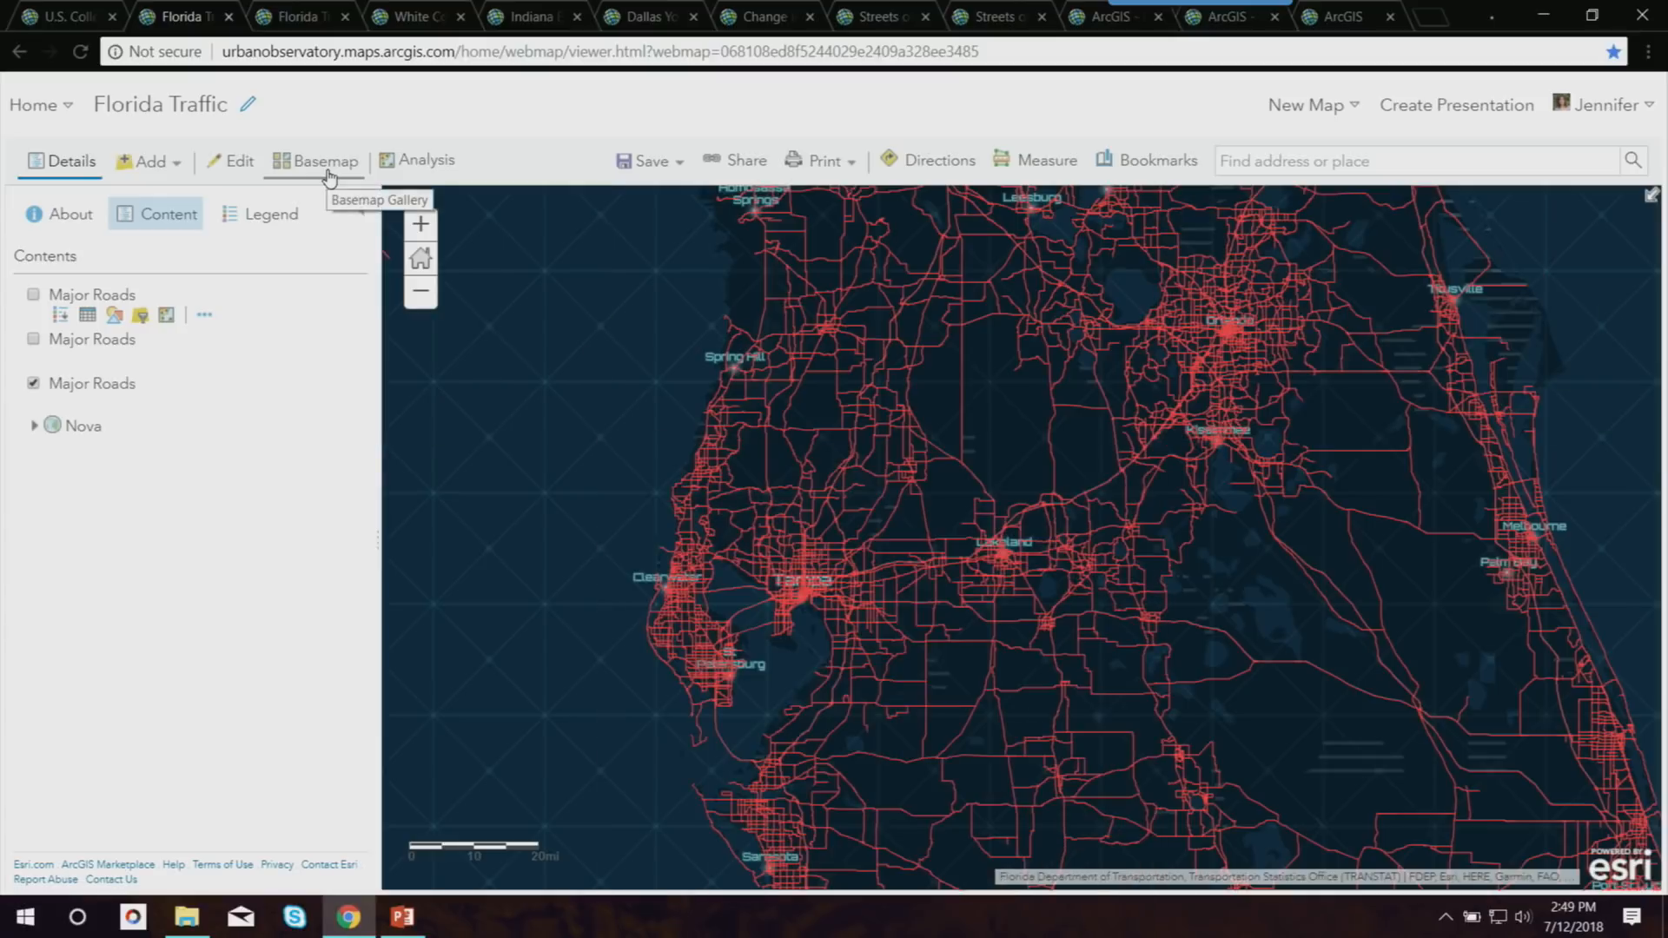
Browse the available basemaps and change the Florida Traffic map's basemap to Human Geography.
click(328, 178)
scroll(483, 542, down, 3)
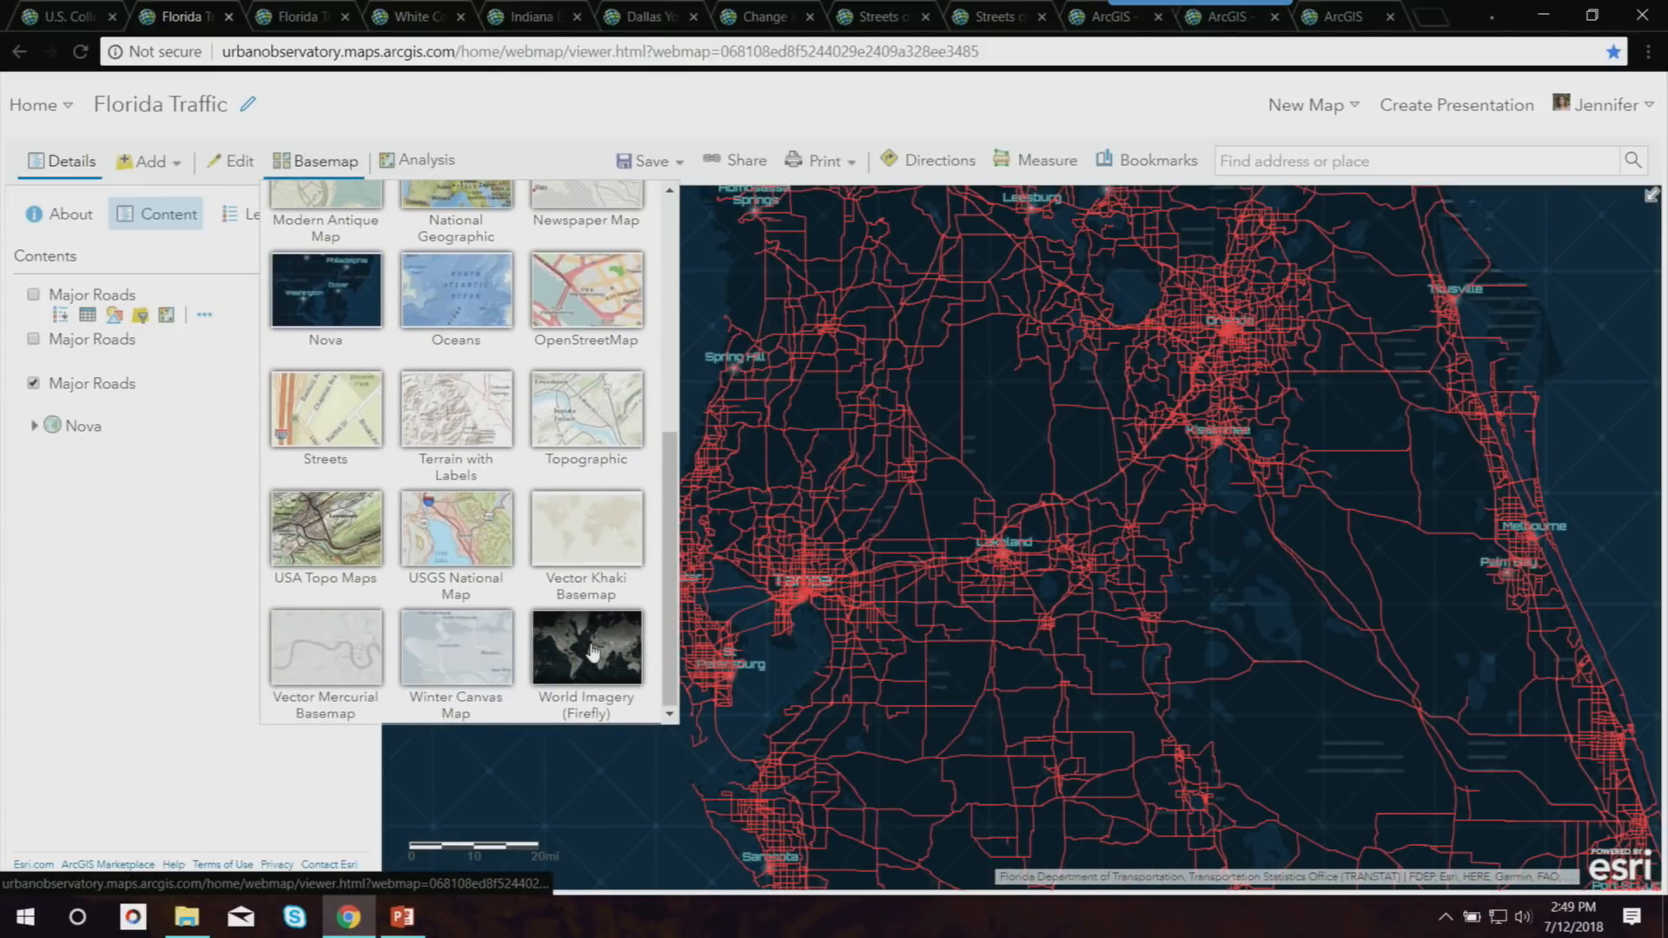
scroll(591, 652, up, 5)
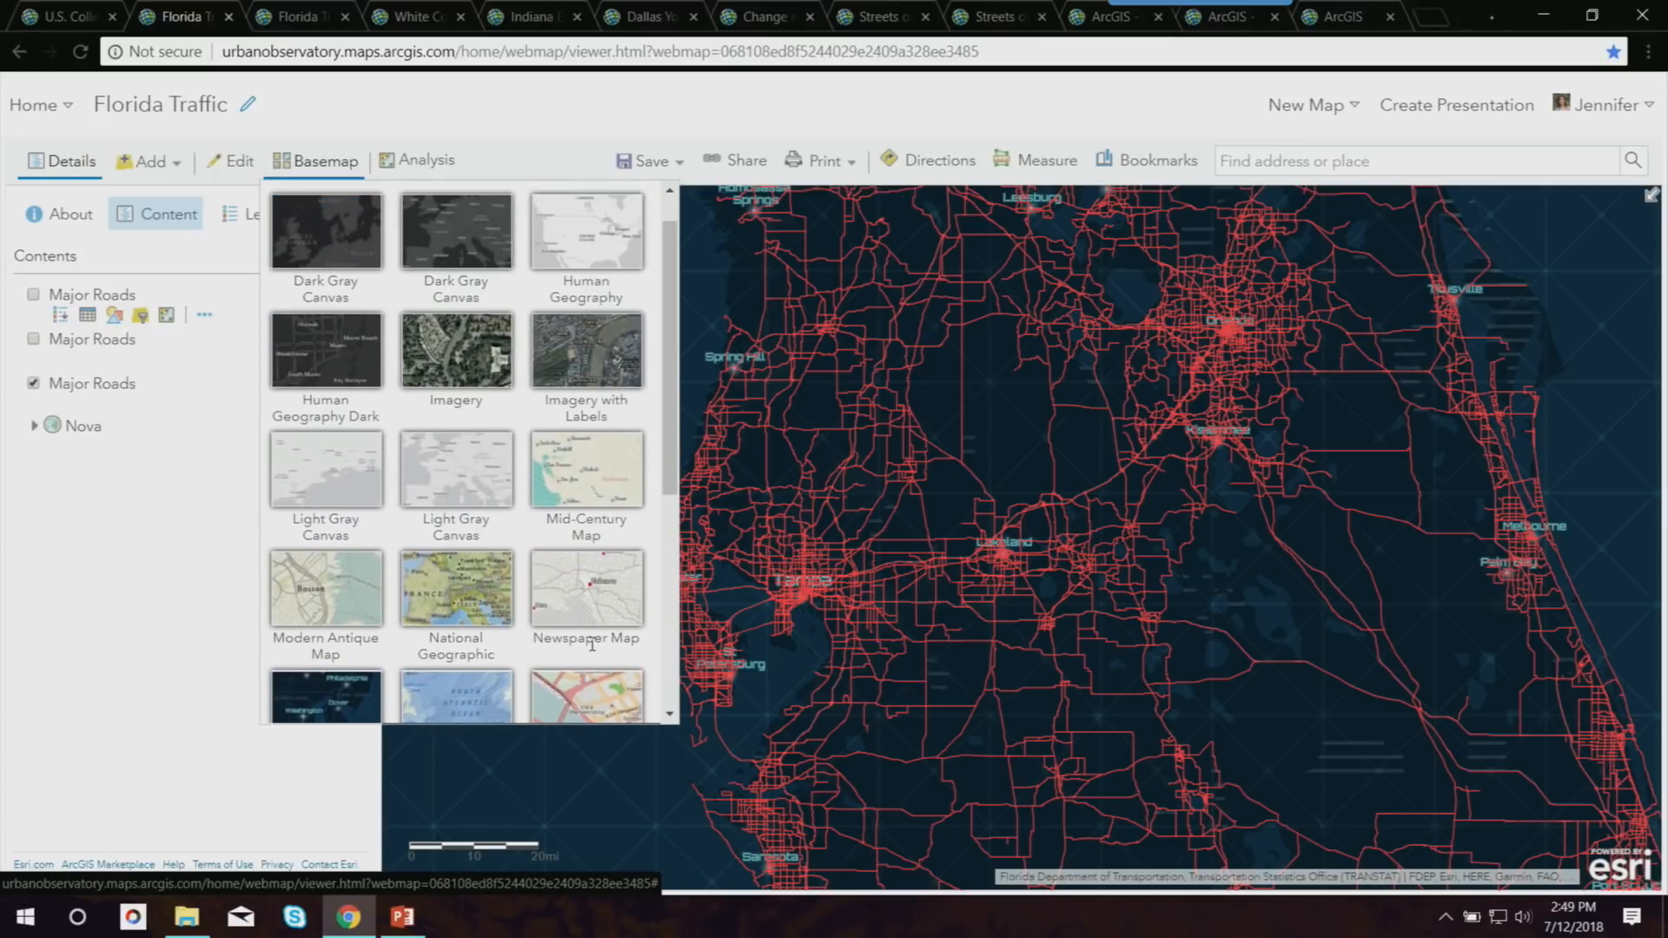
scroll(591, 643, up, 1)
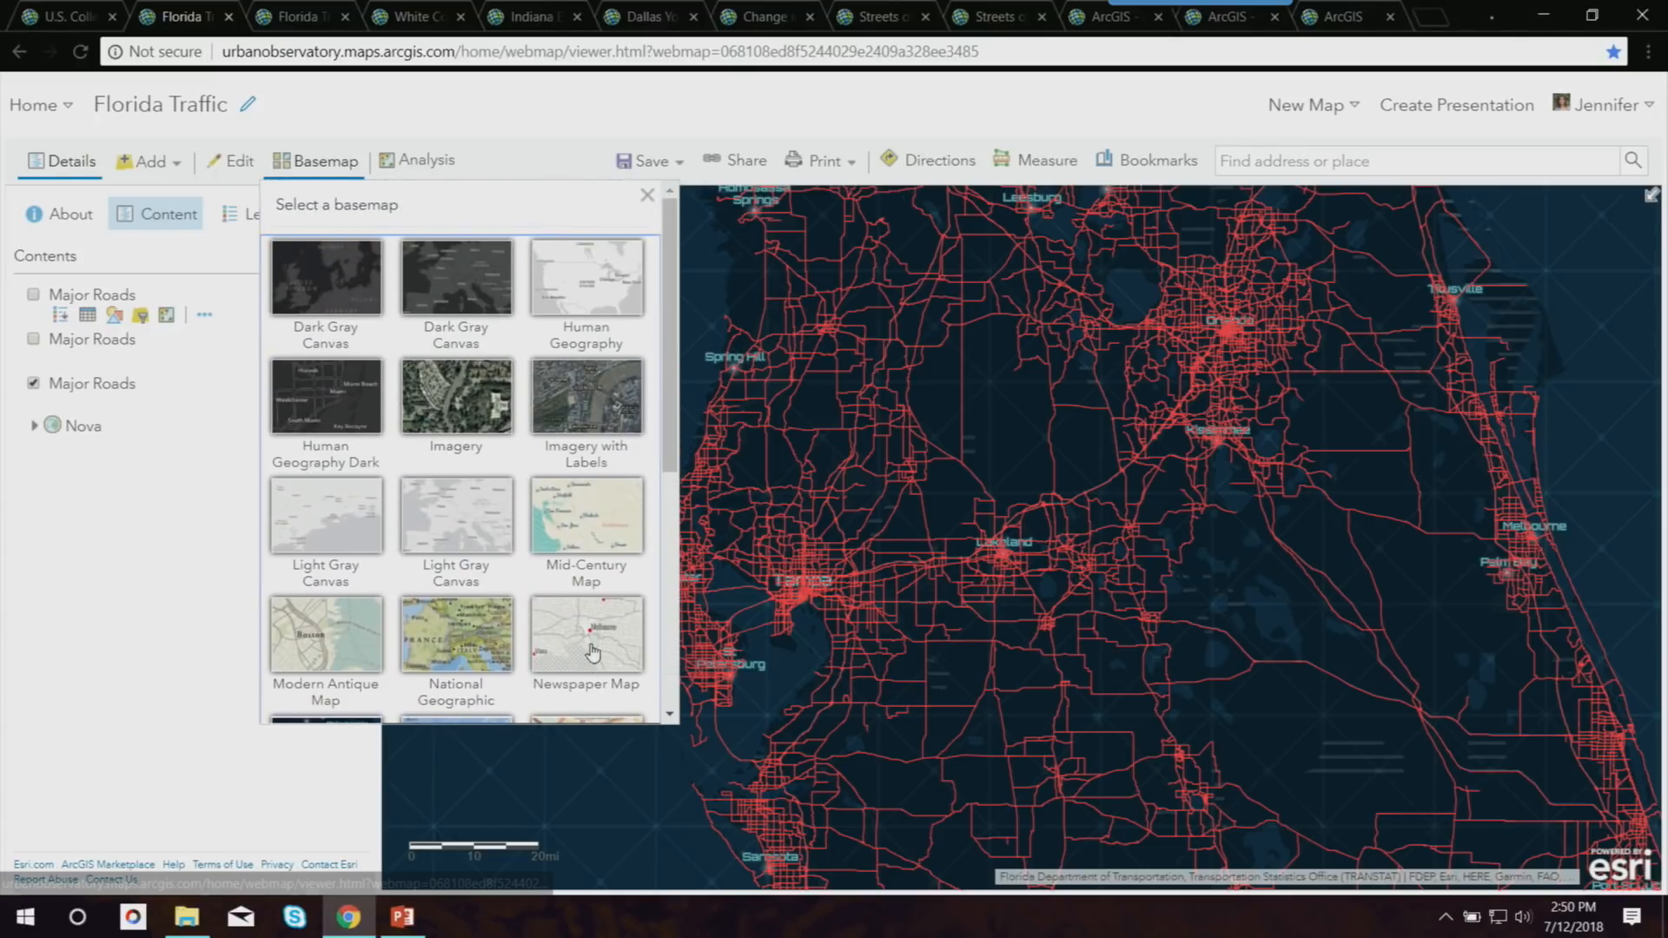
click(571, 297)
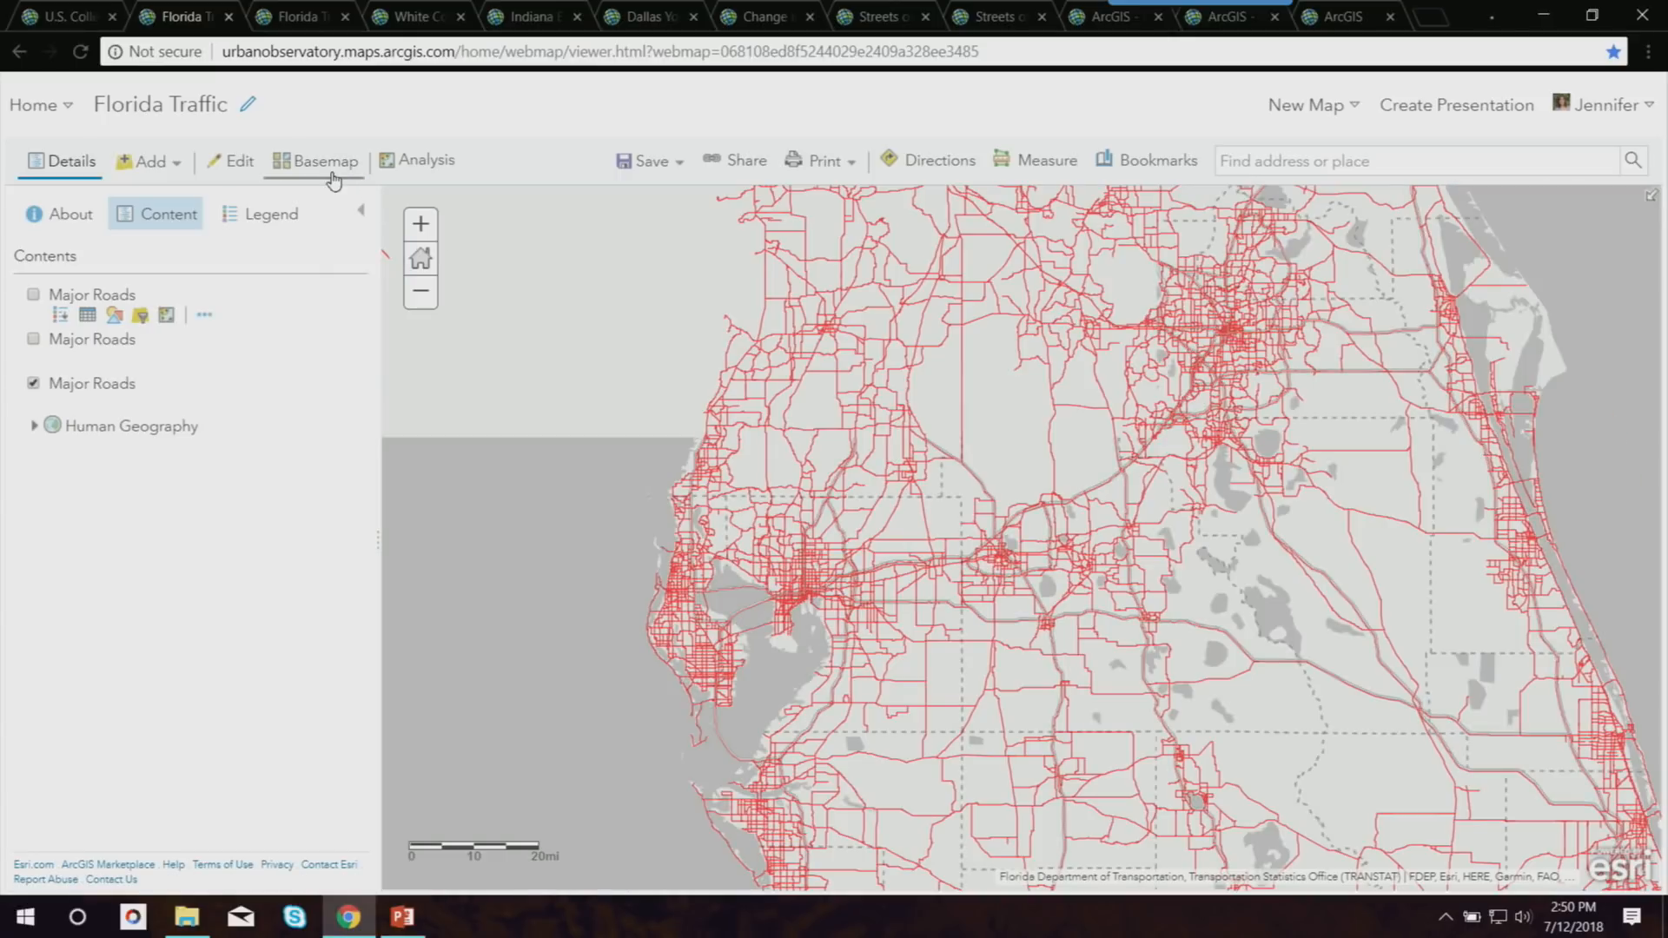
Change the basemap to Dark Gray Canvas and style the visible Major Roads layer by Annual Average Daily Traffic.
click(333, 179)
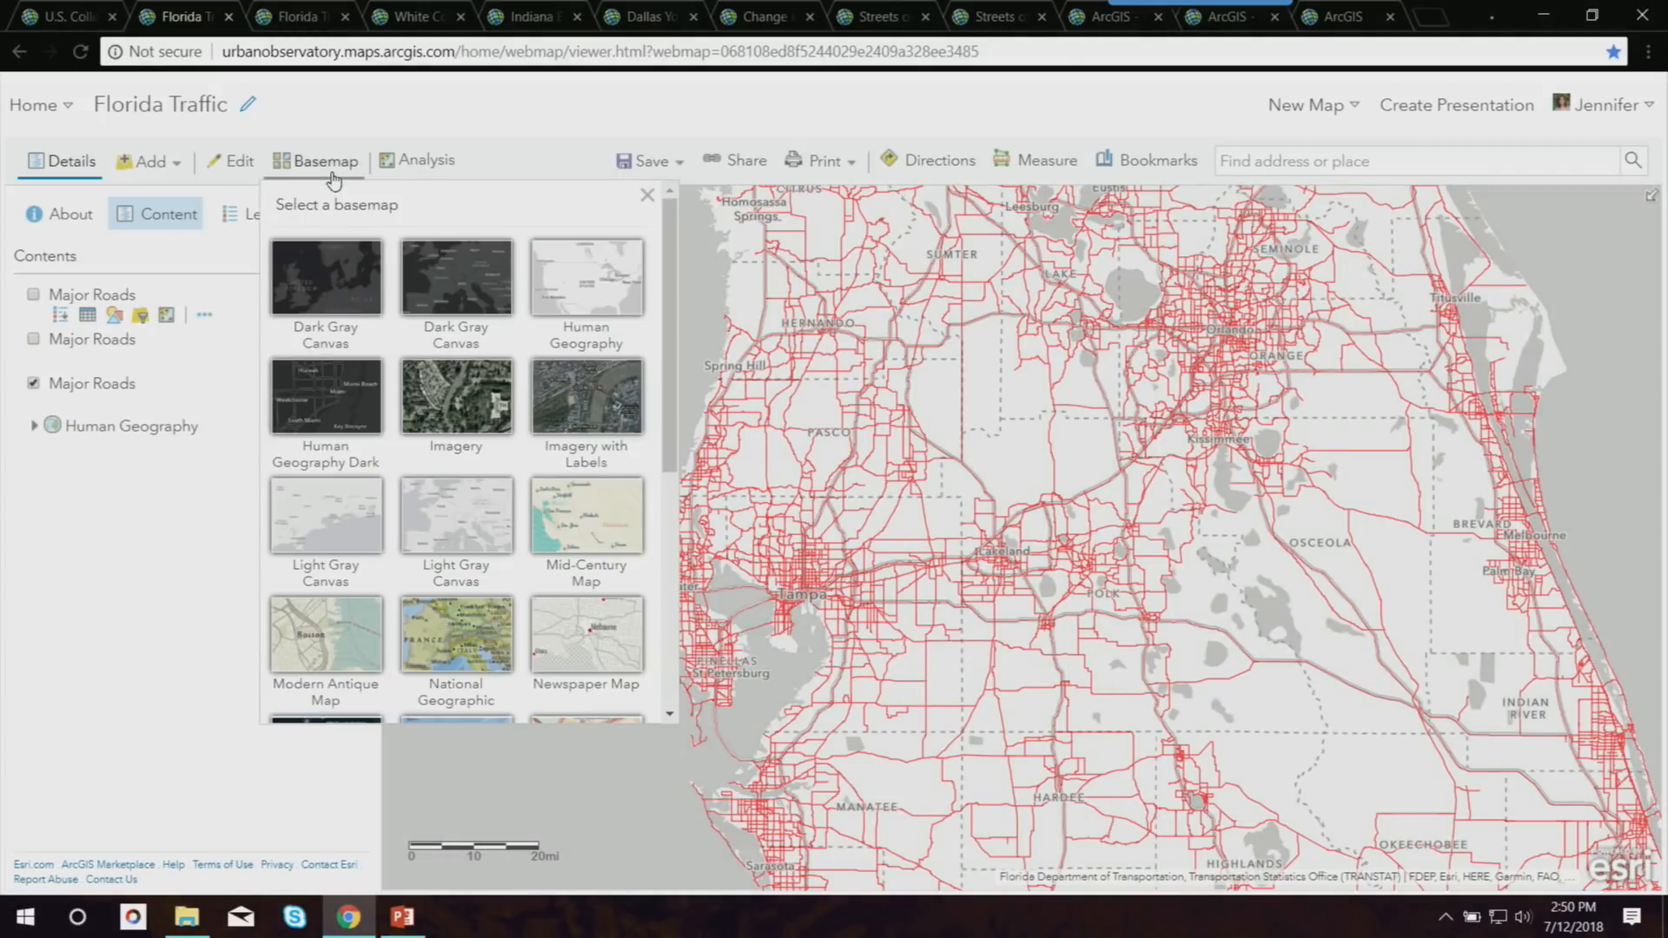
click(457, 319)
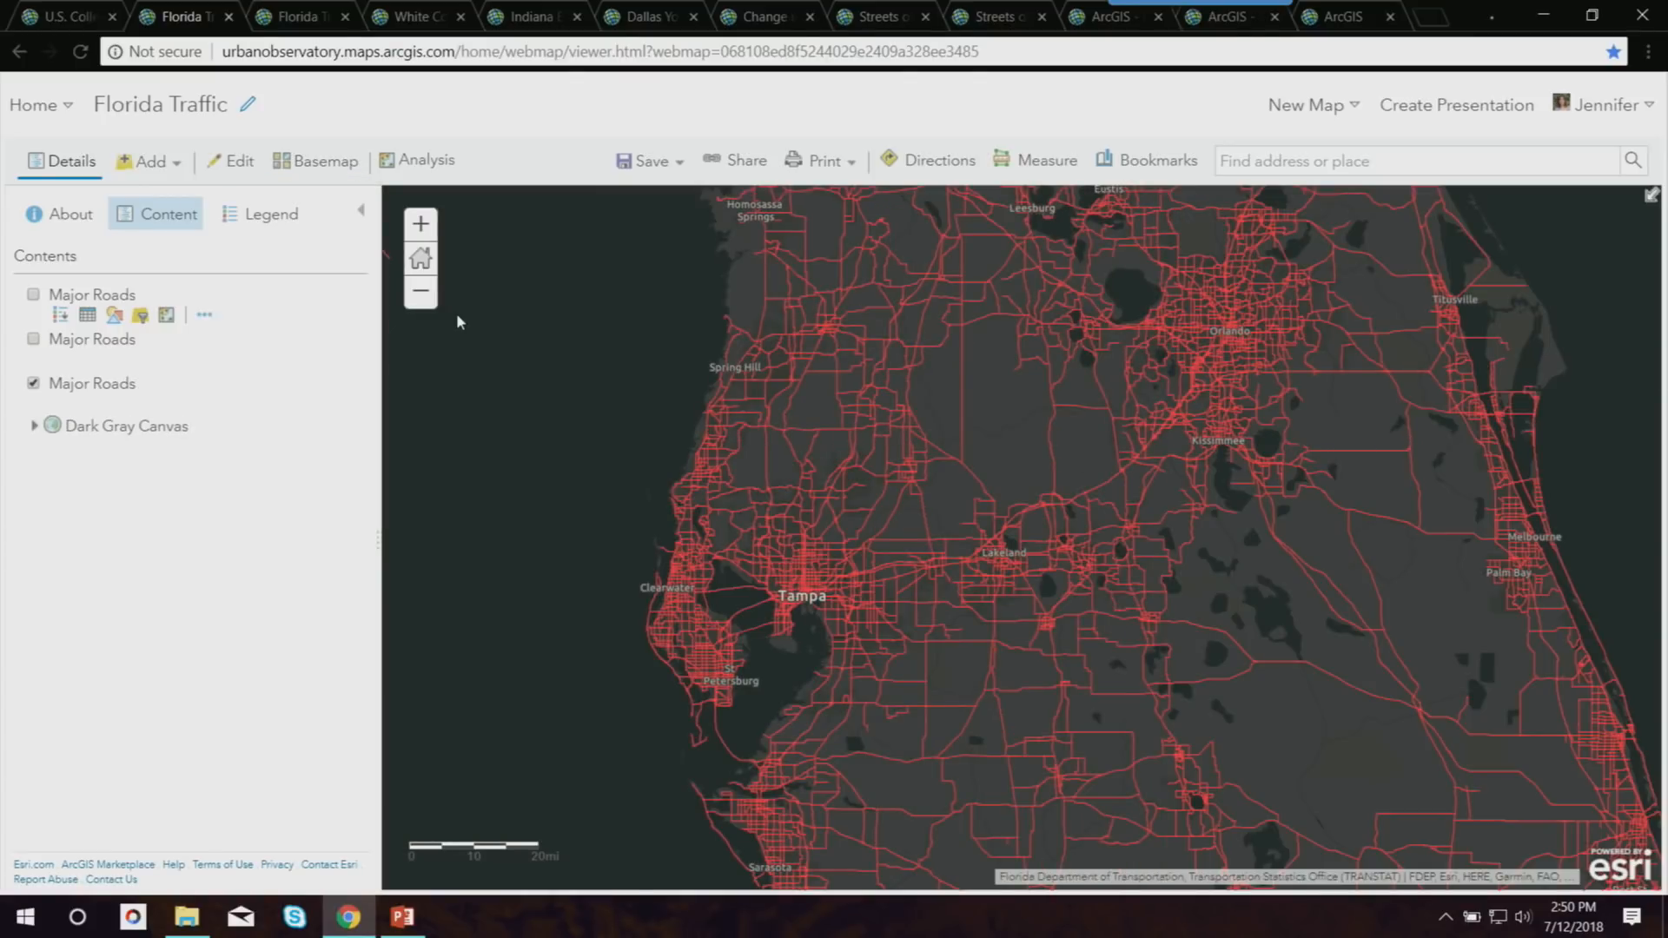
click(119, 388)
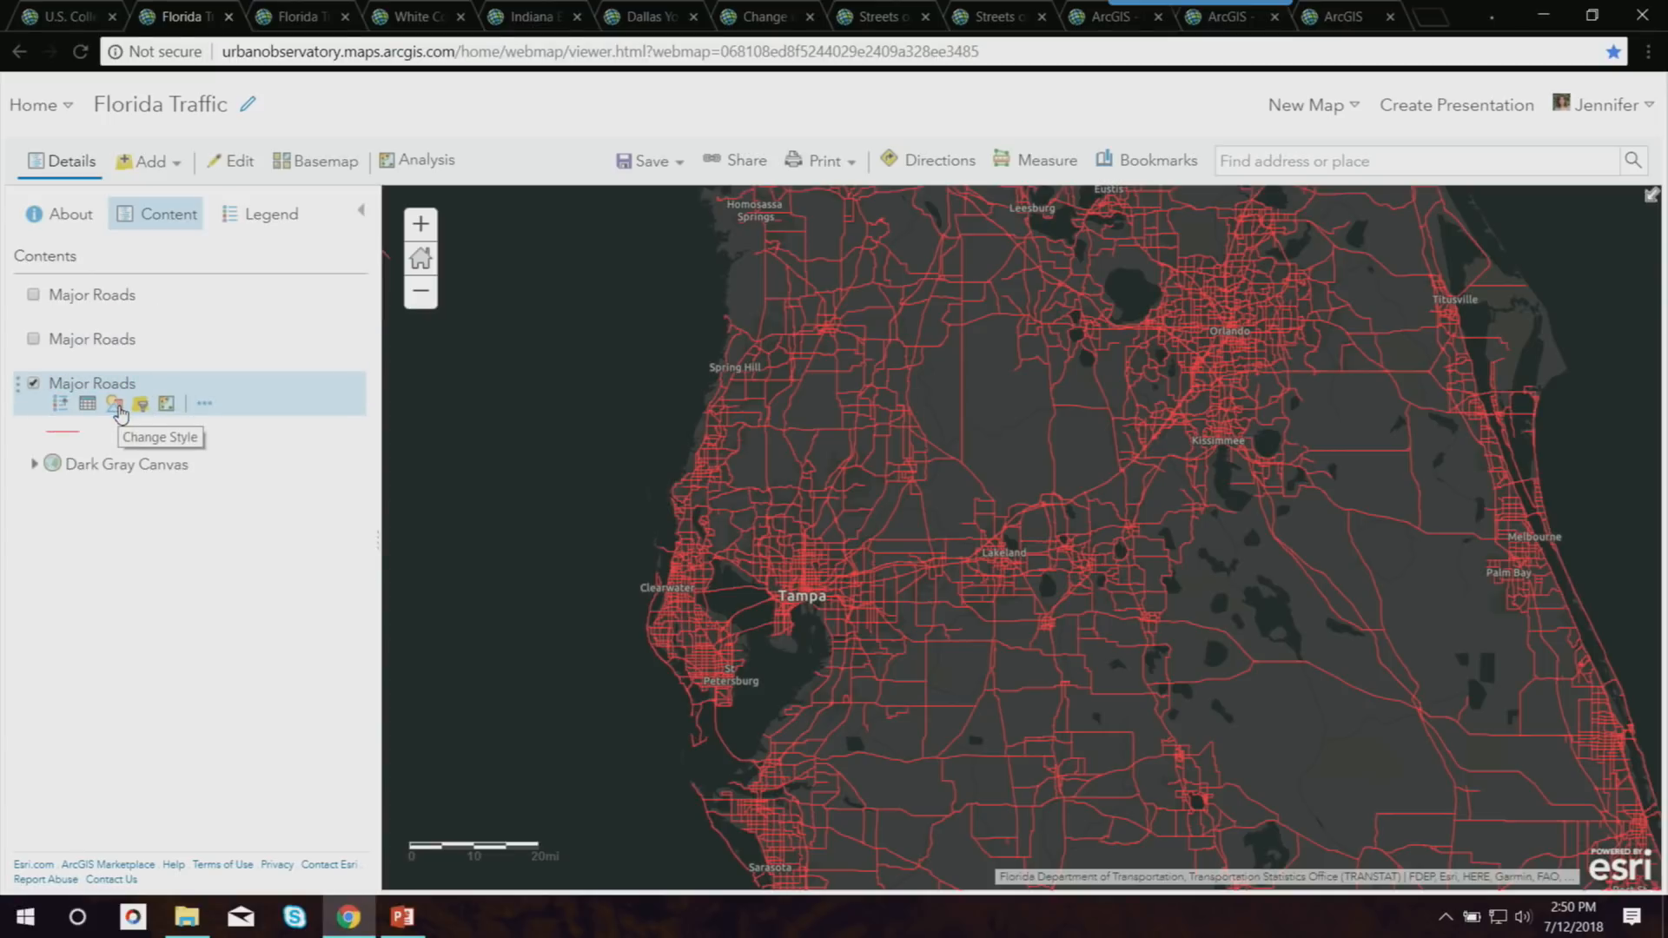
click(115, 404)
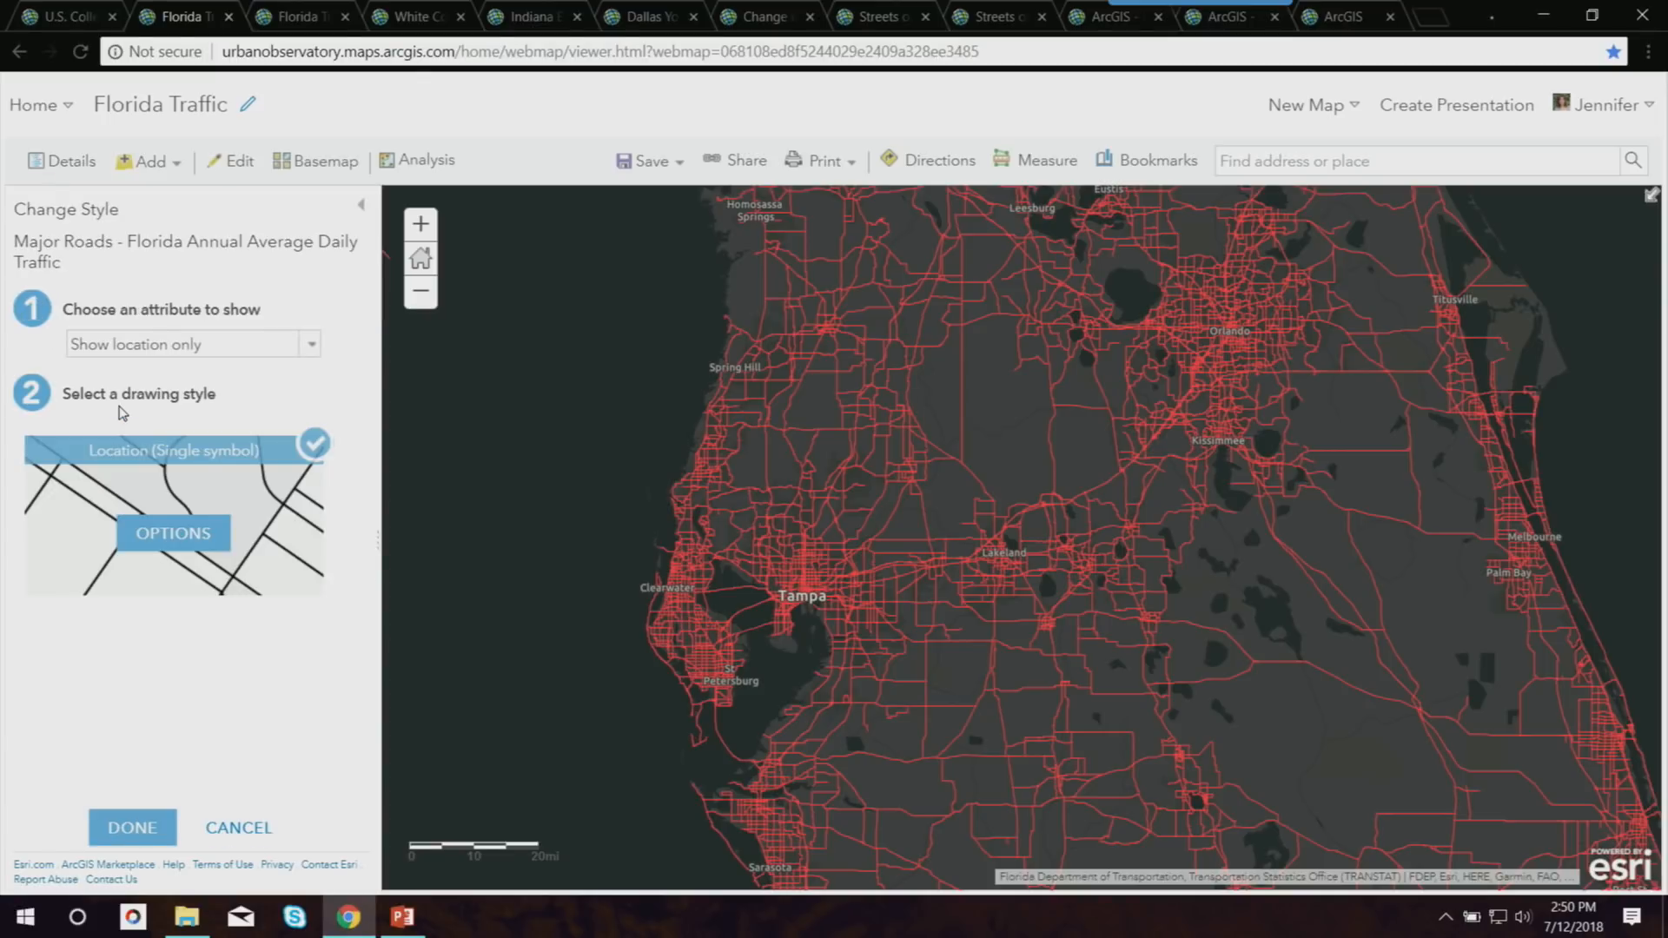
click(203, 346)
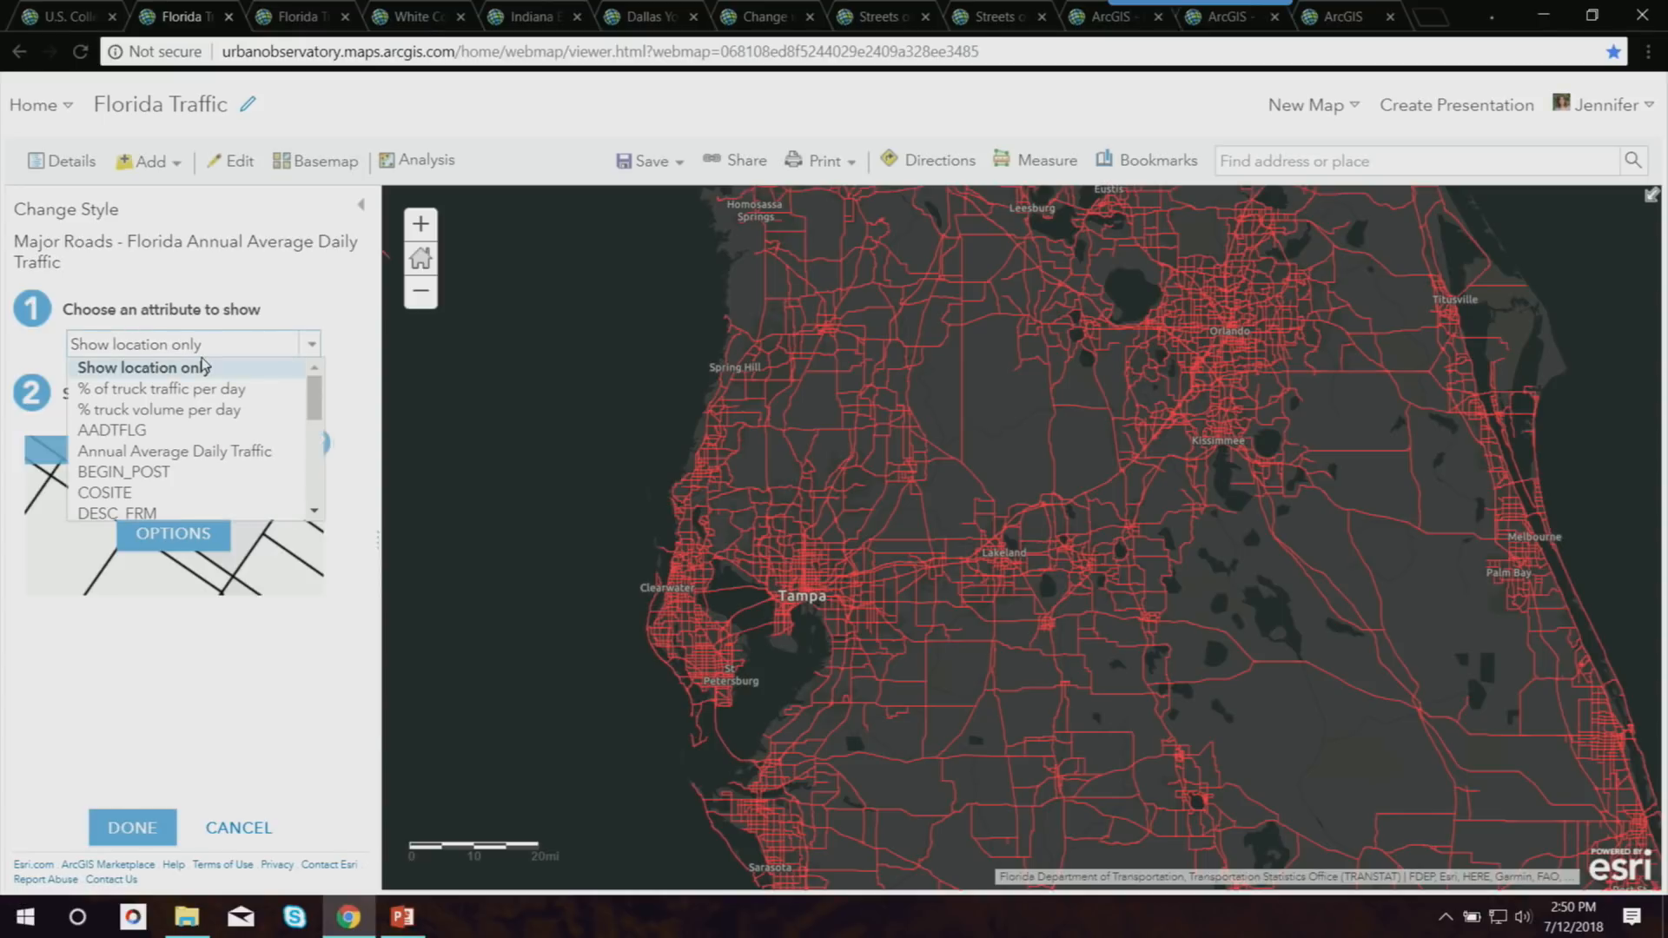
click(244, 455)
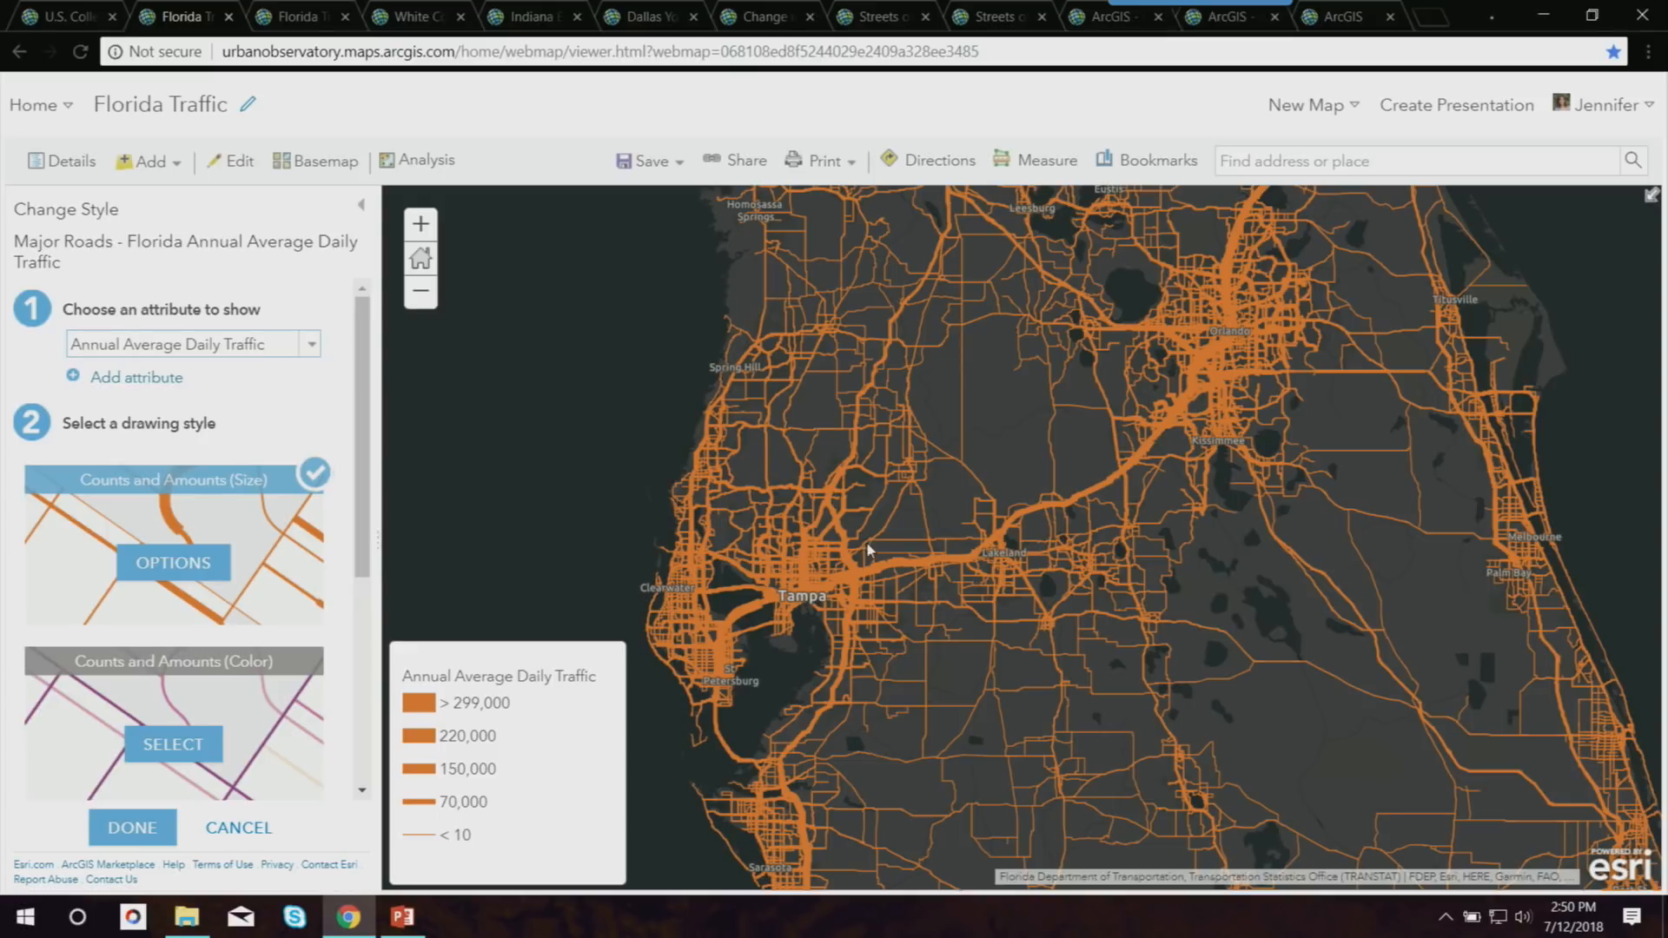
Check the traffic pop-ups for a road near Lakeland and a thin rural road north of it.
click(1028, 519)
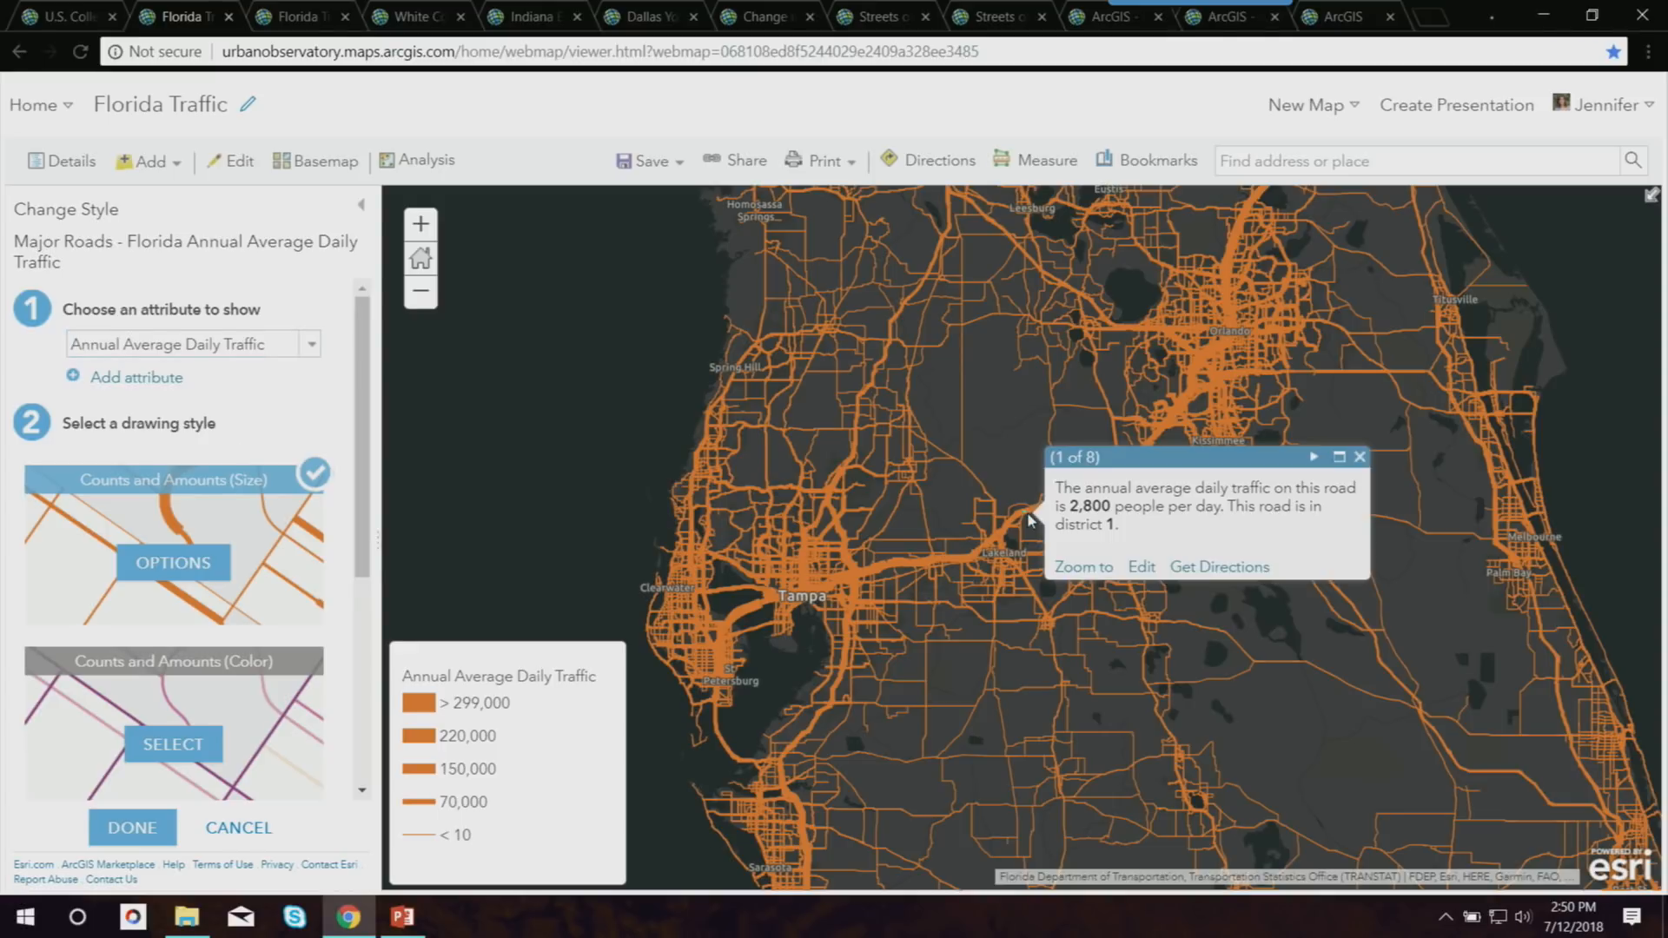
click(960, 415)
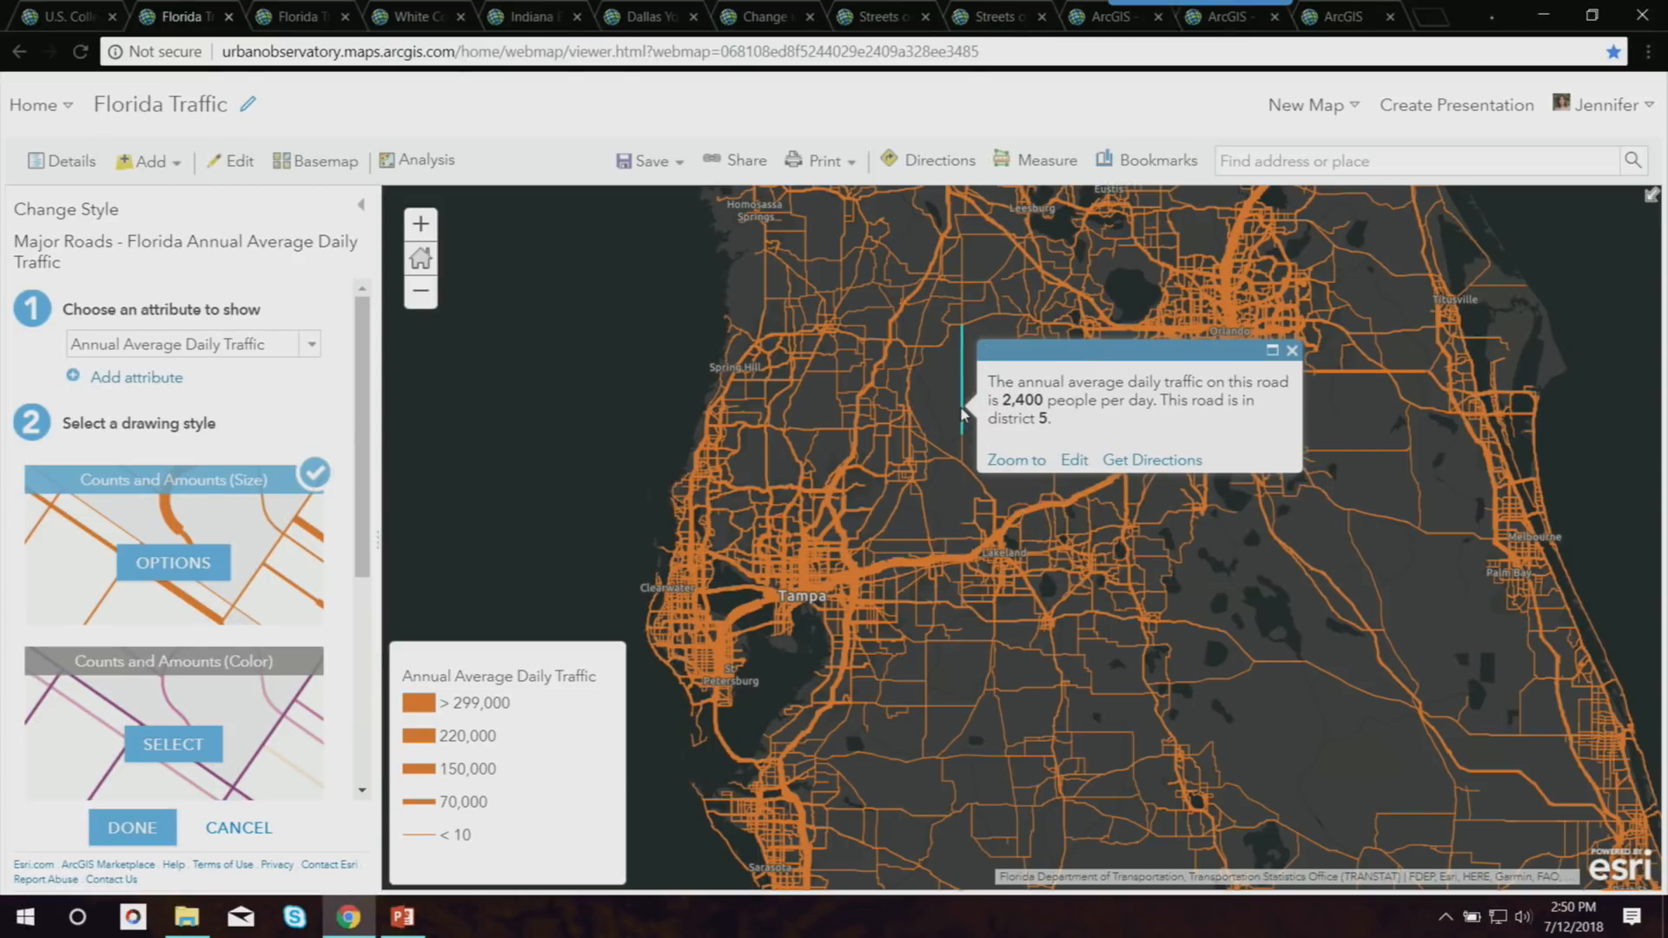
click(1291, 351)
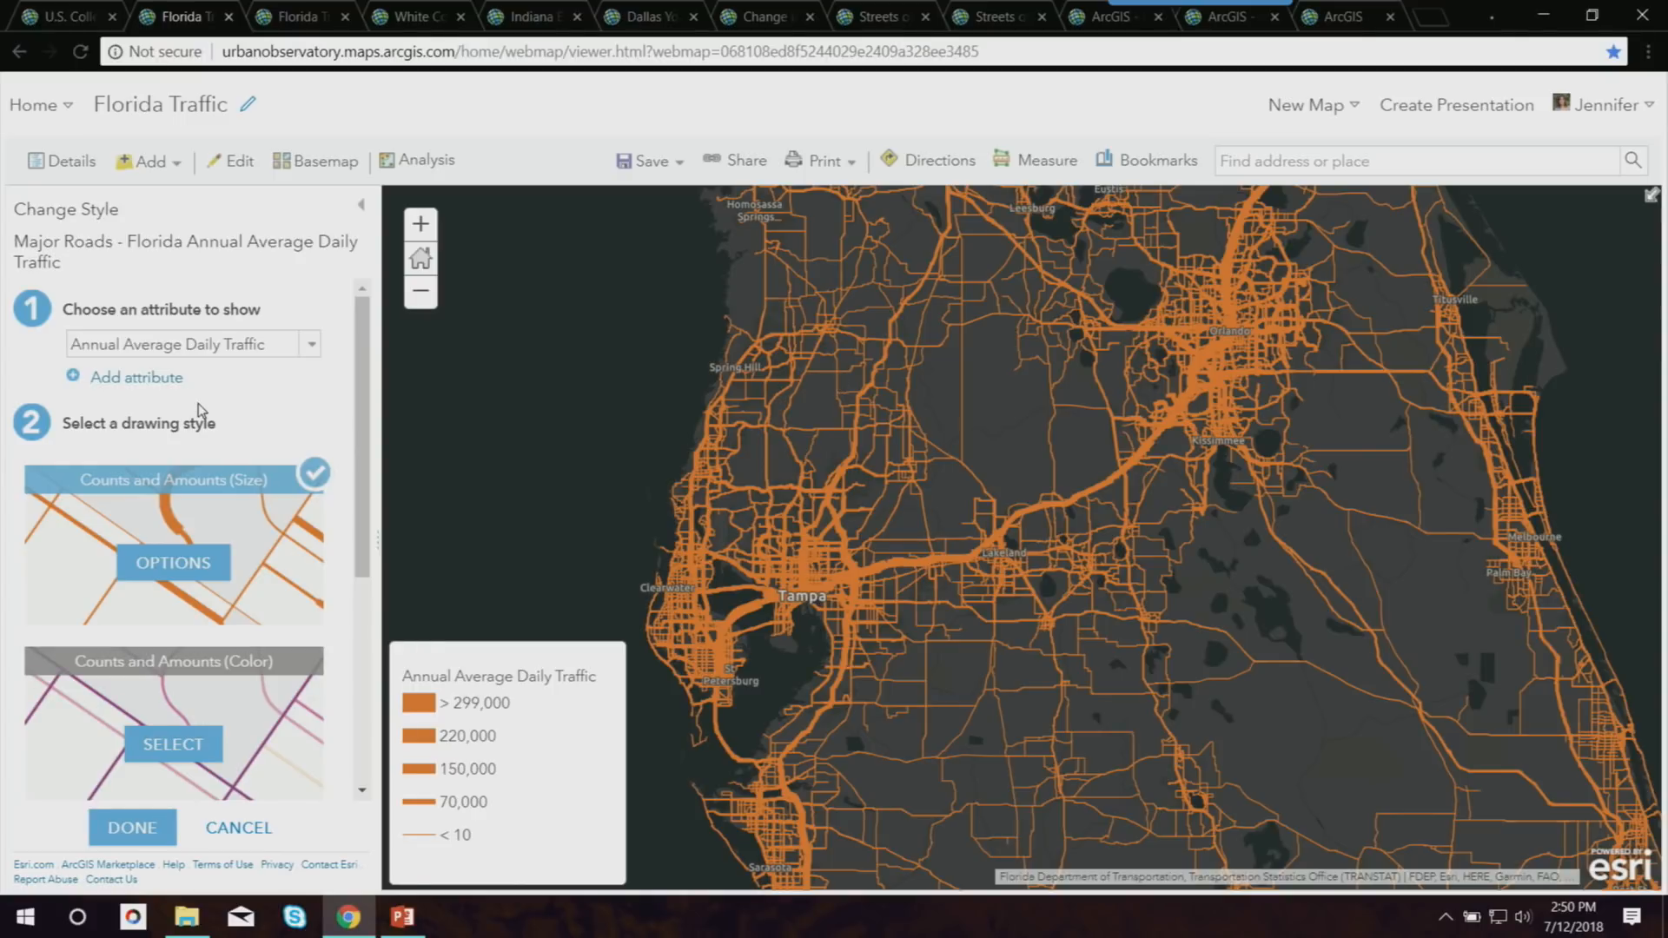
Add District as the second attribute for styling the major roads.
click(139, 382)
click(166, 382)
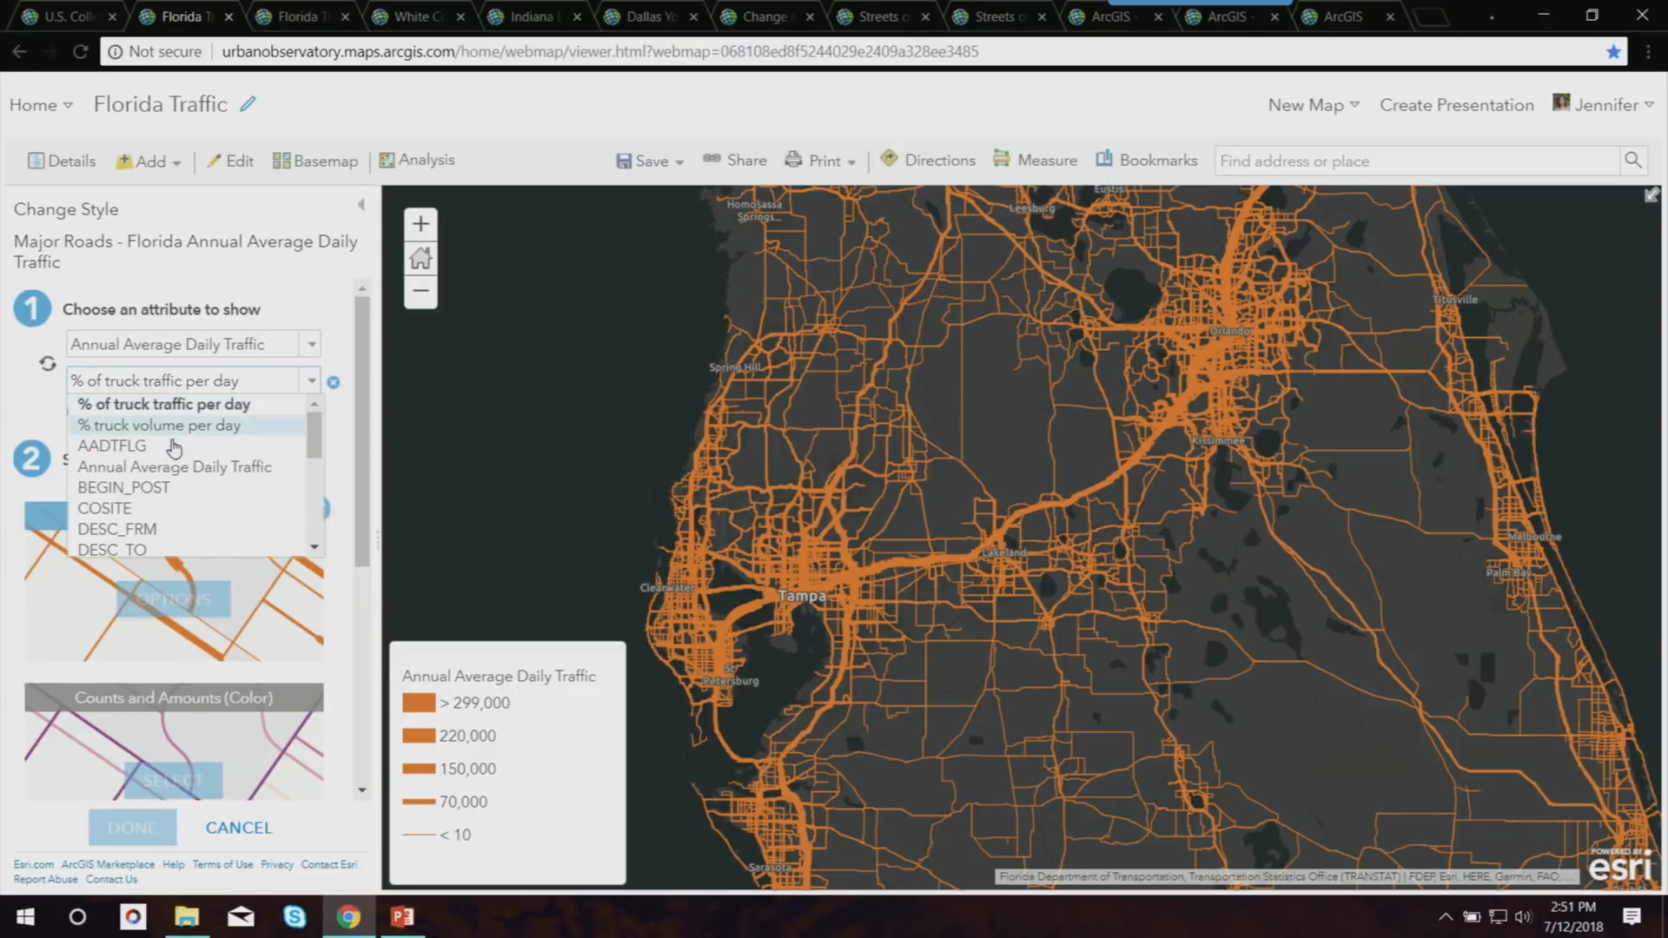
scroll(179, 512, down, 3)
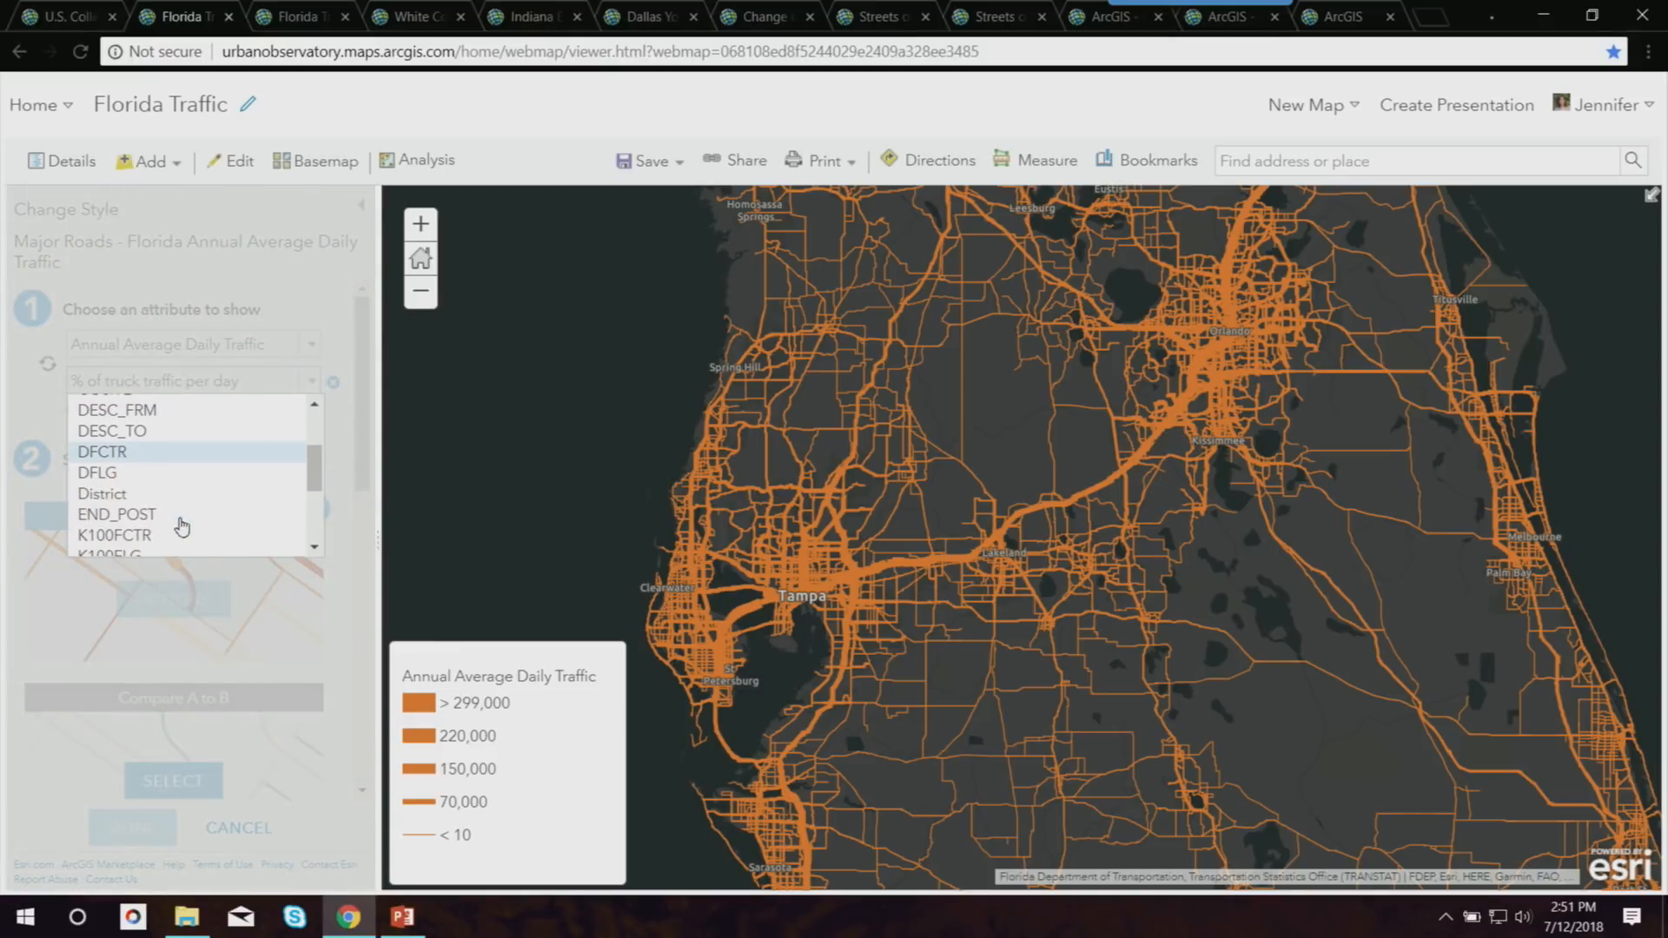
click(175, 479)
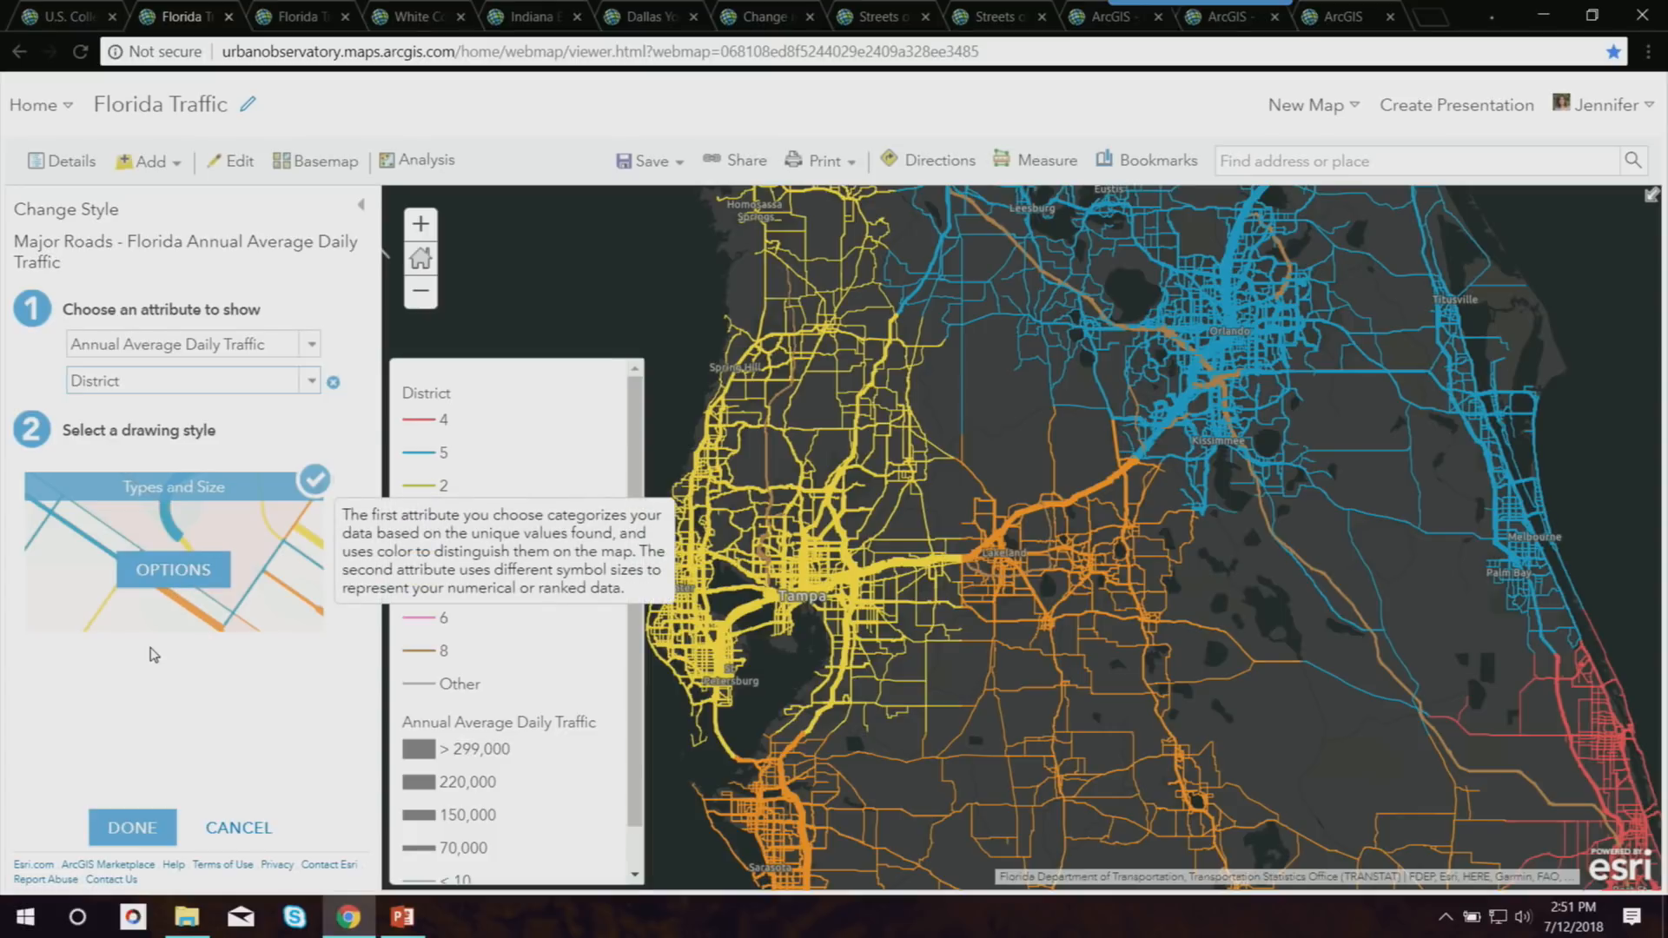
Recolor the District categories with the color ramp that begins brown, blue and teal, and finish the Major Roads style.
click(179, 570)
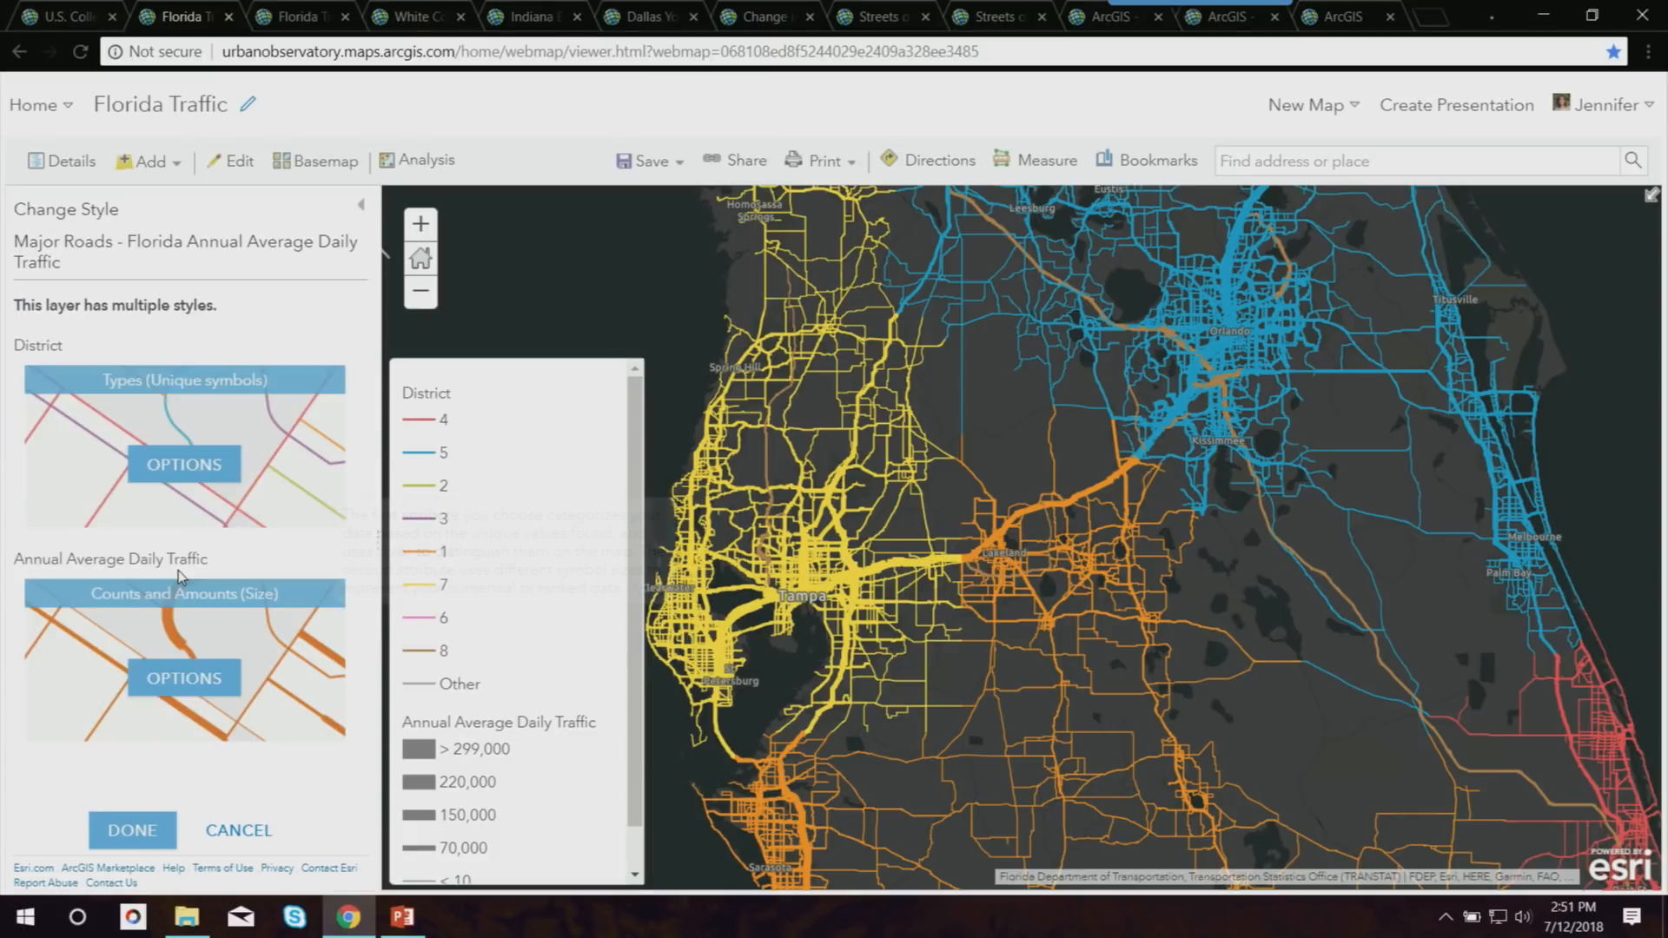
click(185, 463)
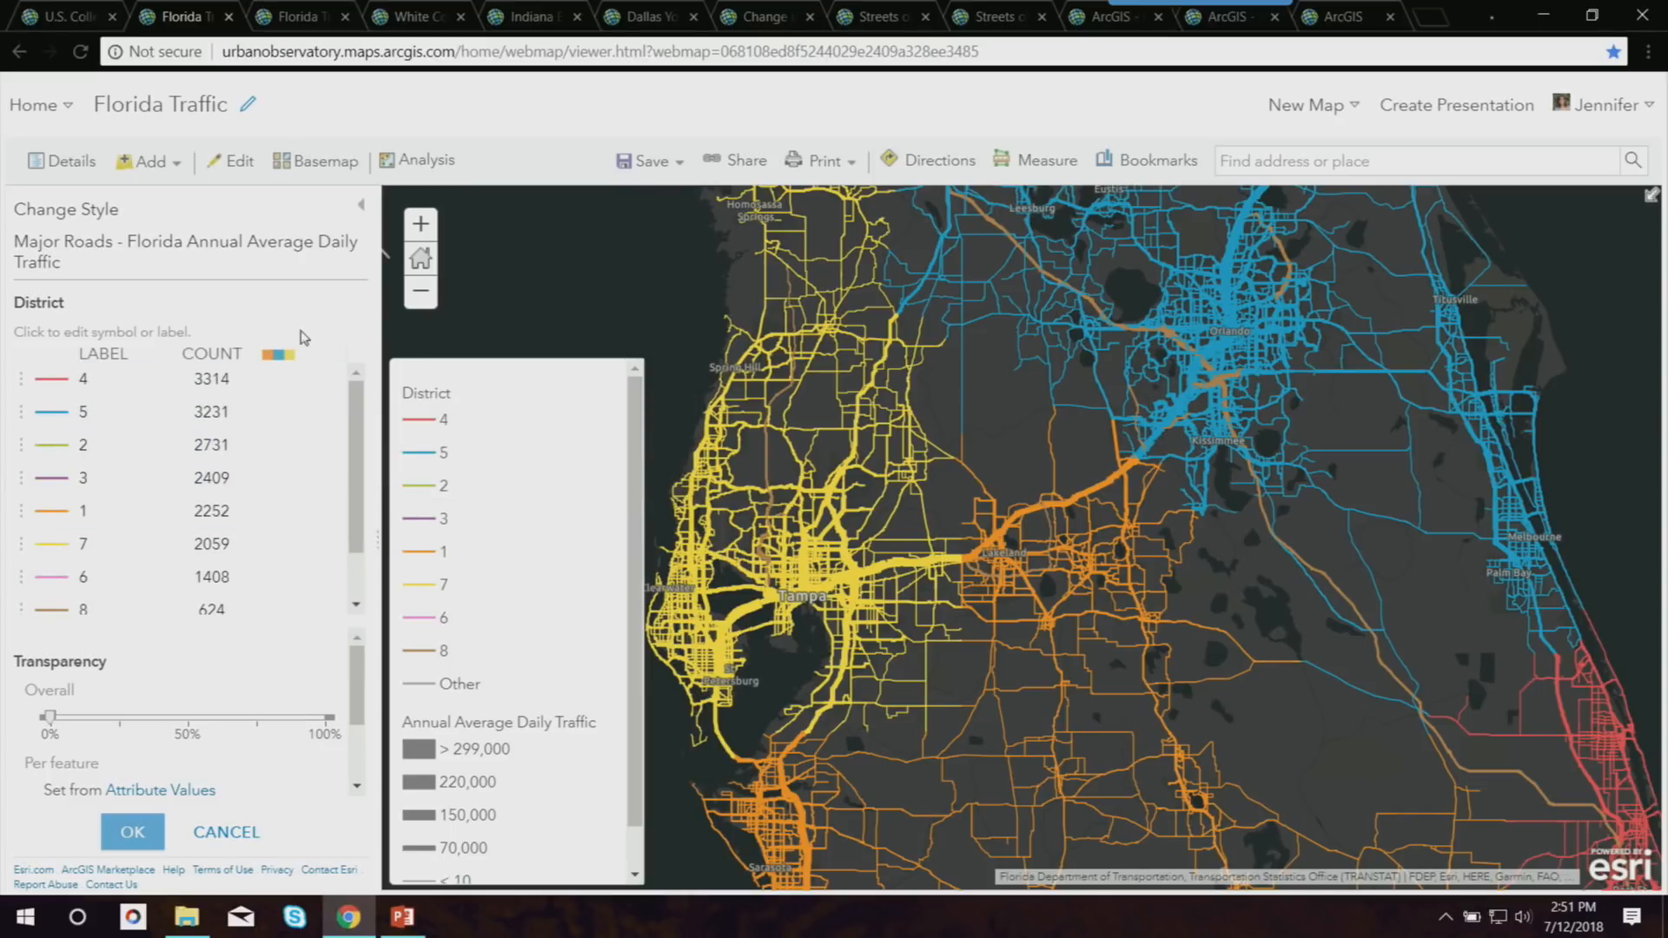
click(276, 355)
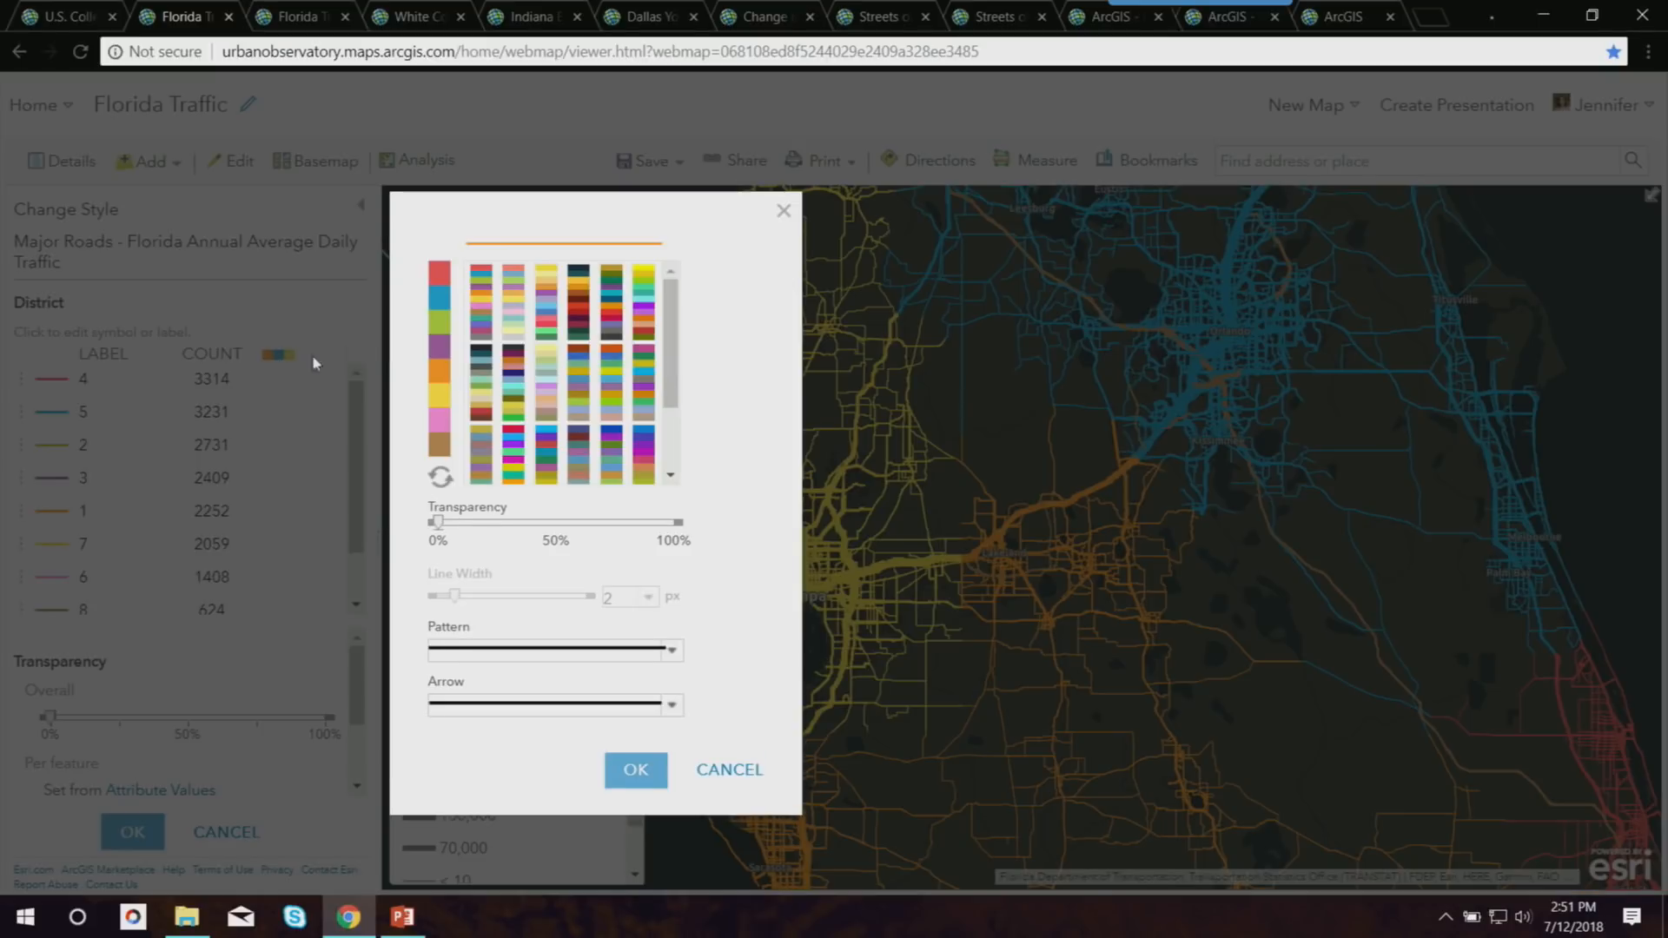
click(589, 404)
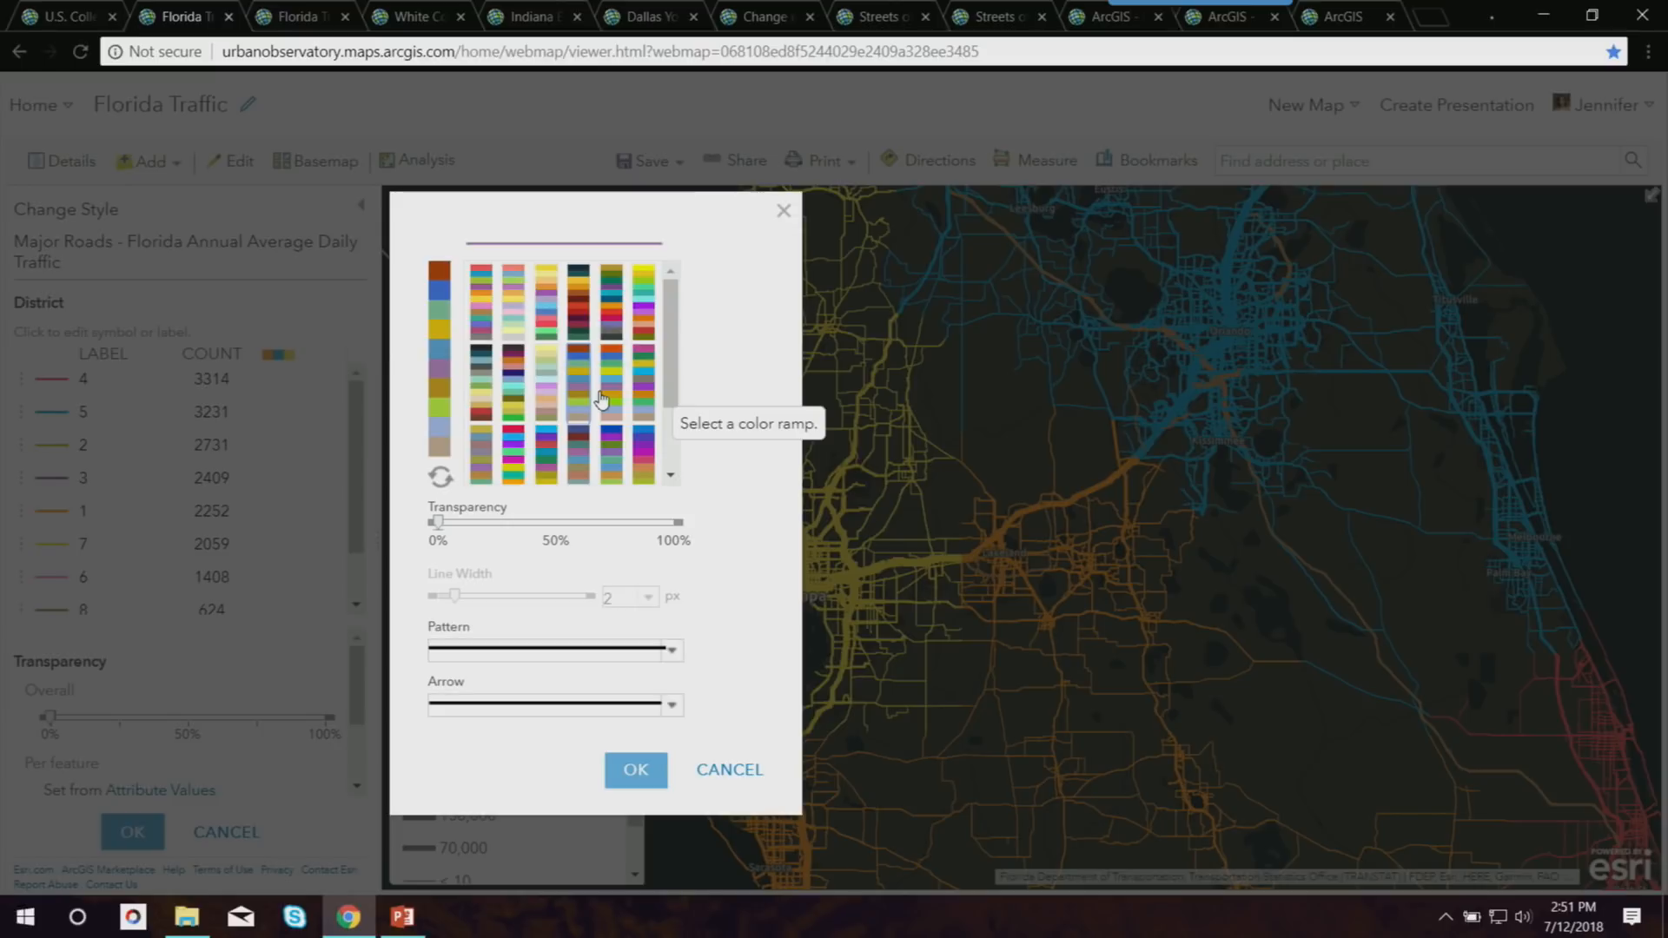
scroll(600, 400, down, 3)
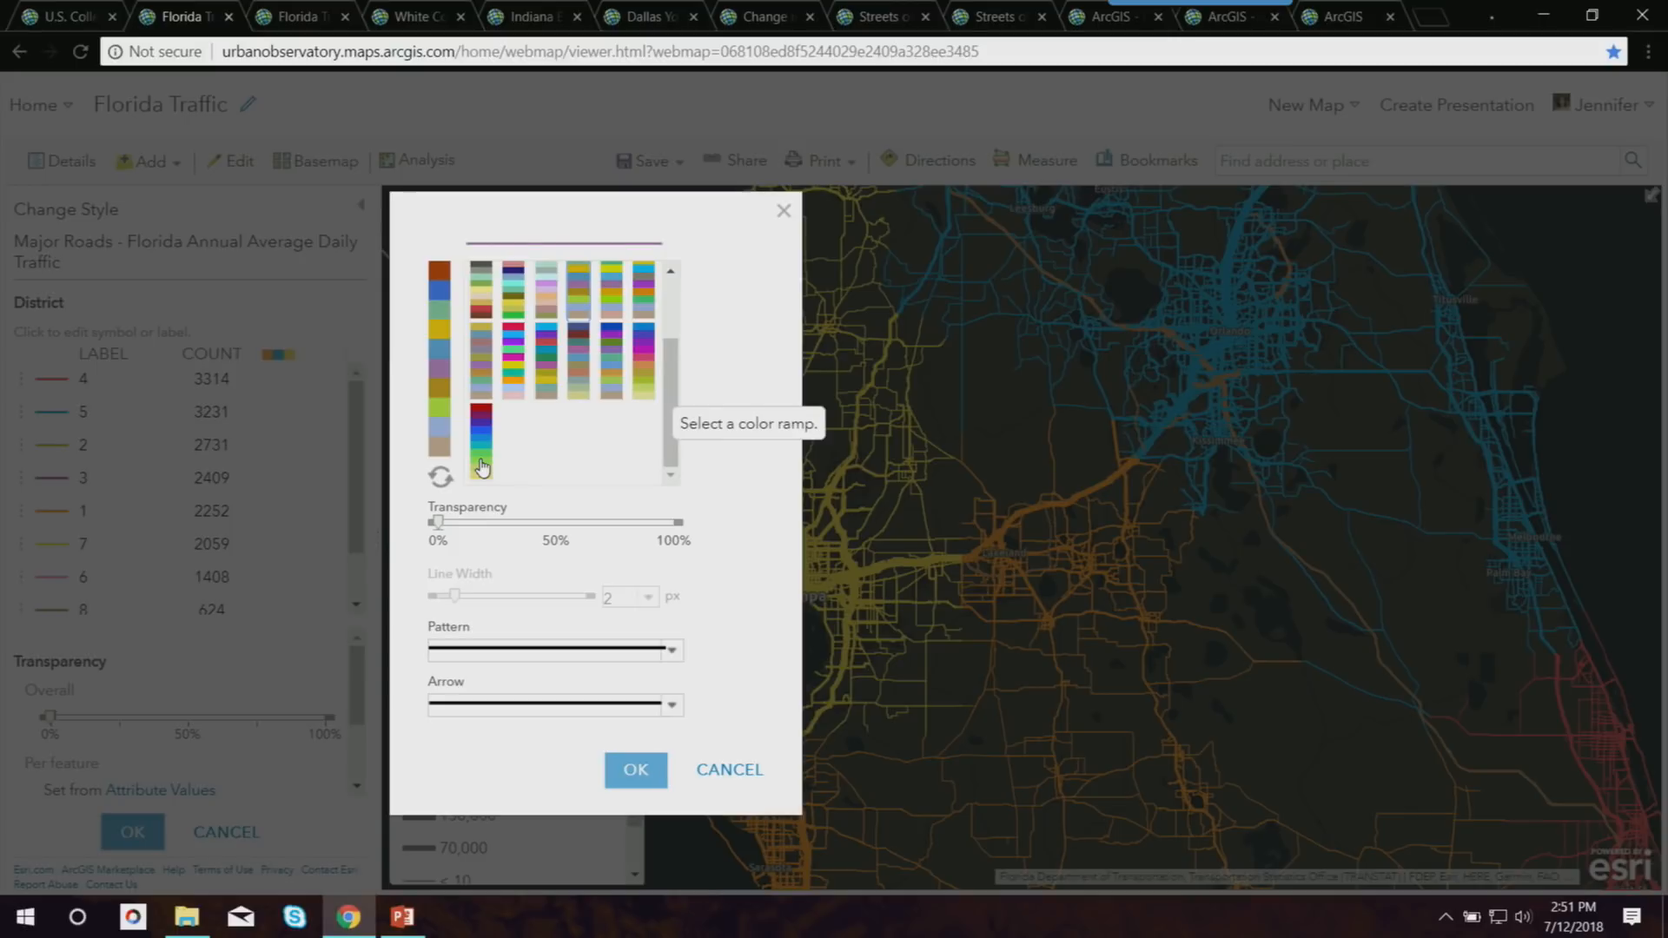
click(637, 771)
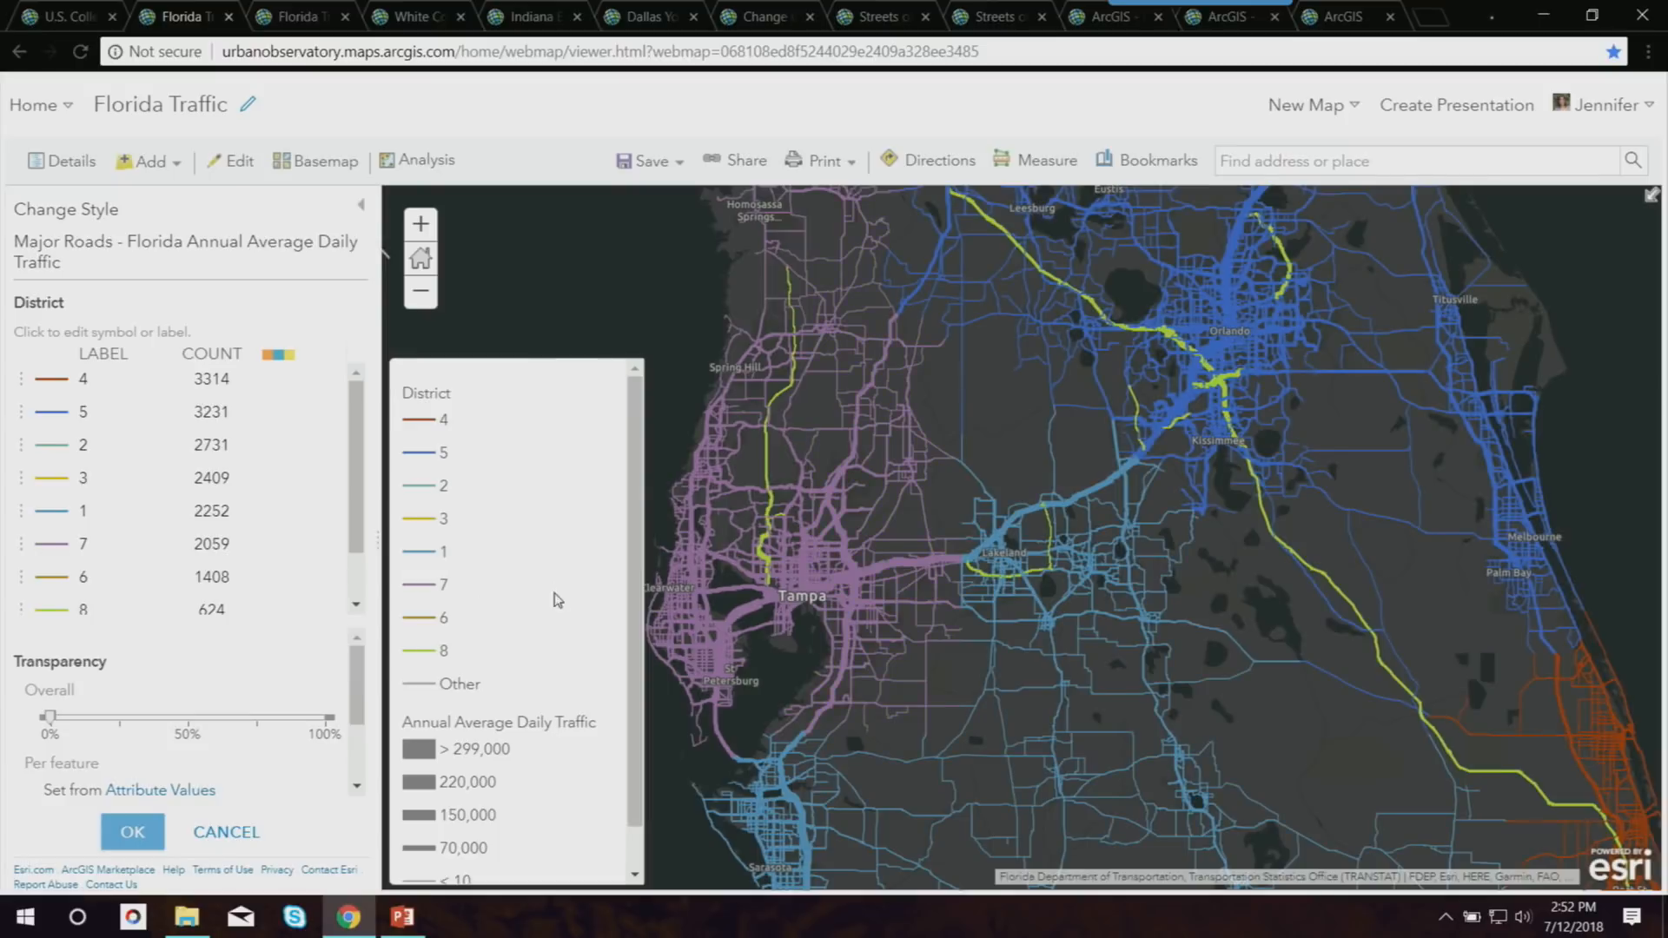
click(134, 834)
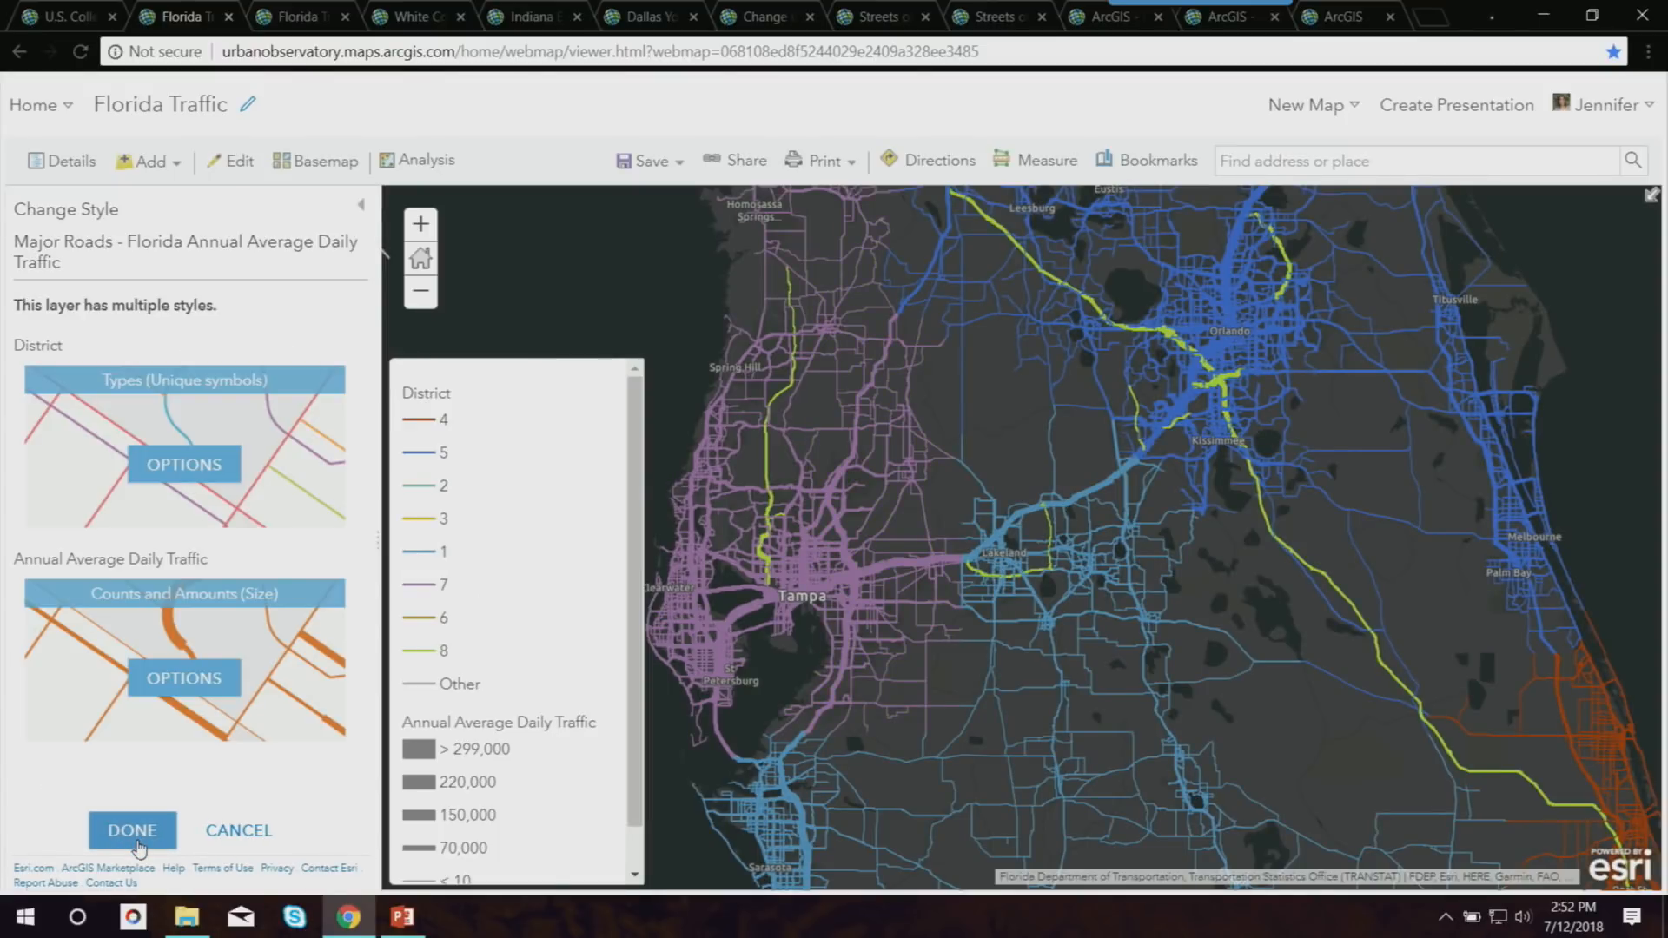
click(137, 847)
click(136, 844)
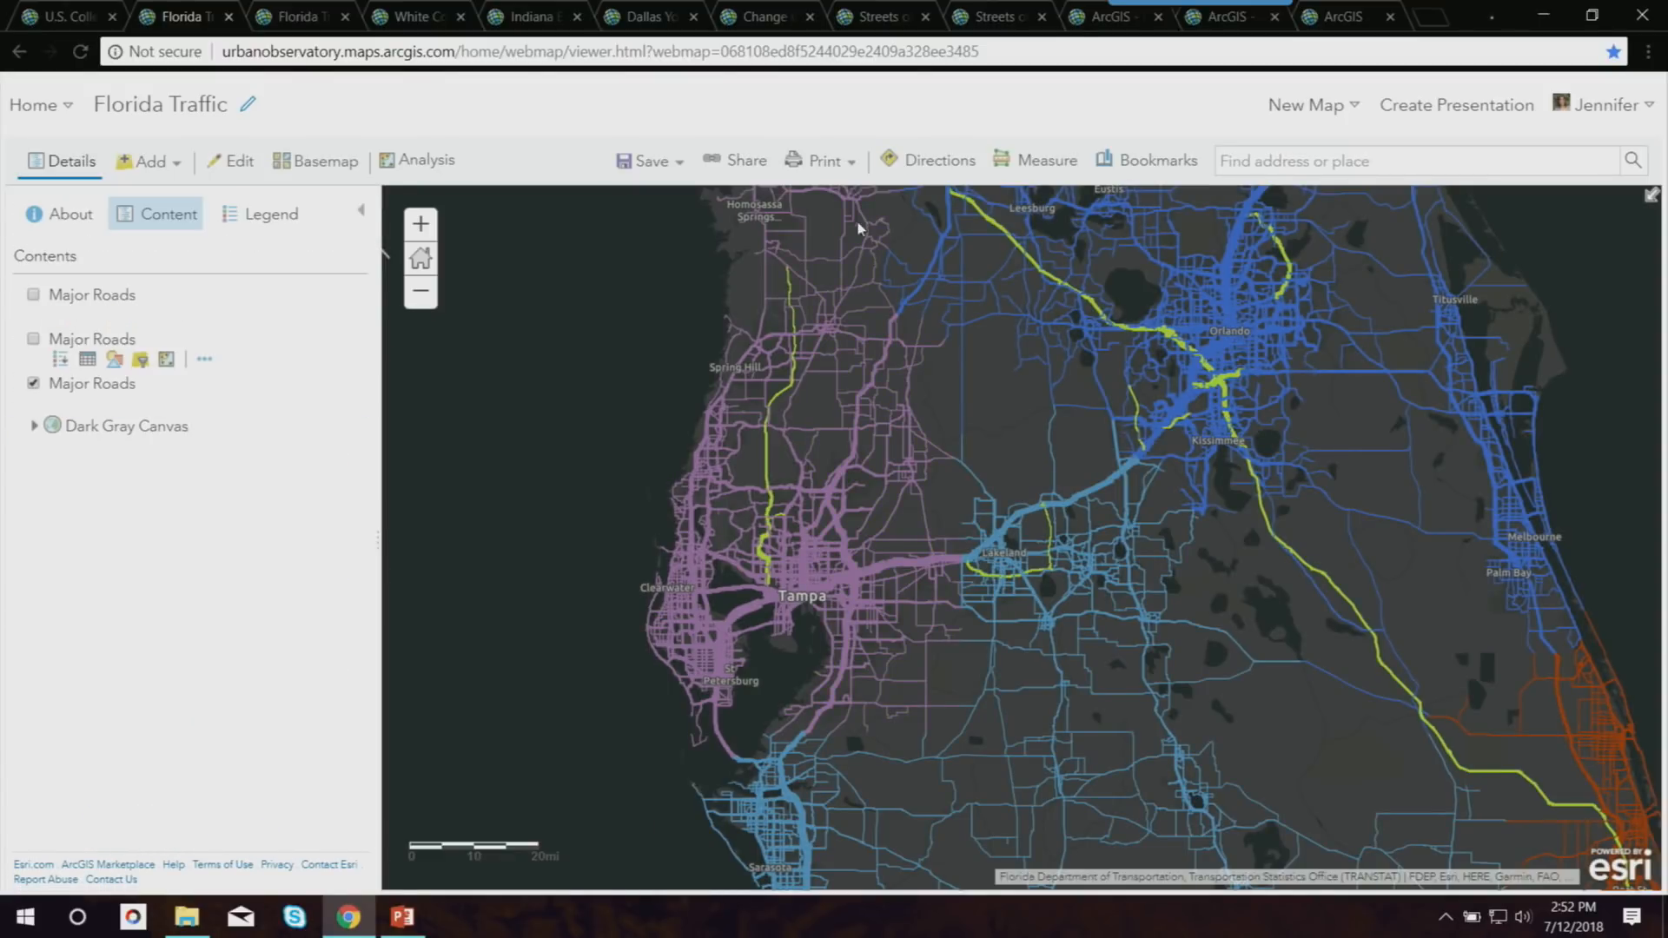
View the finished Florida Traffic map, and the White Collar vs. Blue Collar Industries map with its industries layer legend.
click(291, 13)
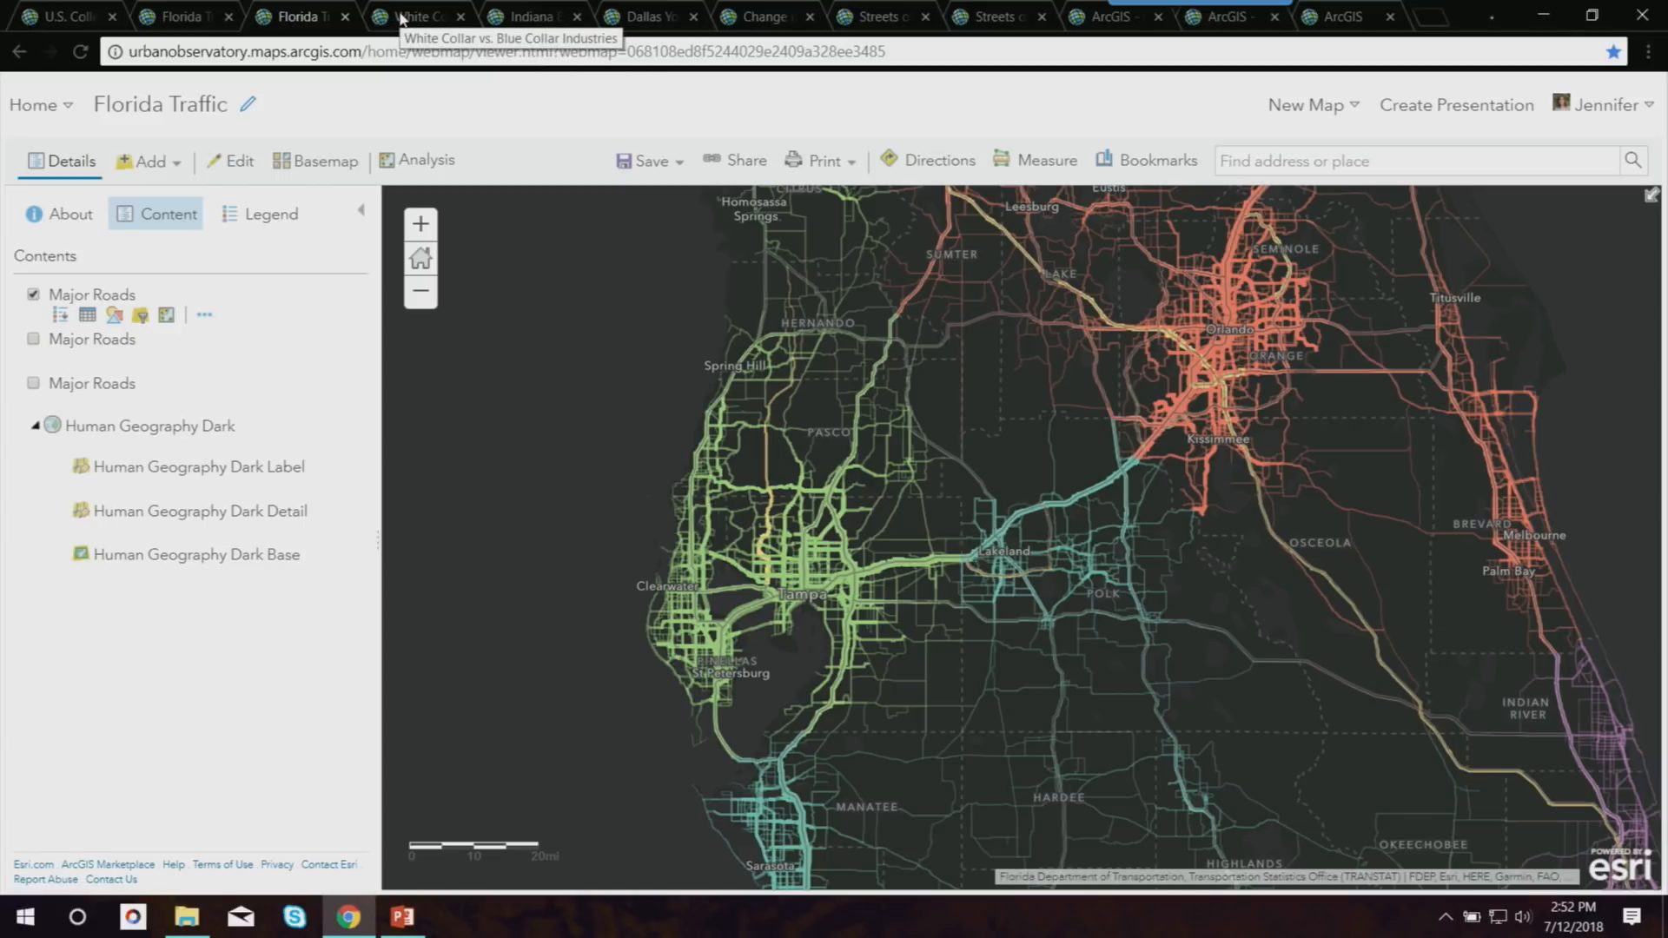
click(403, 19)
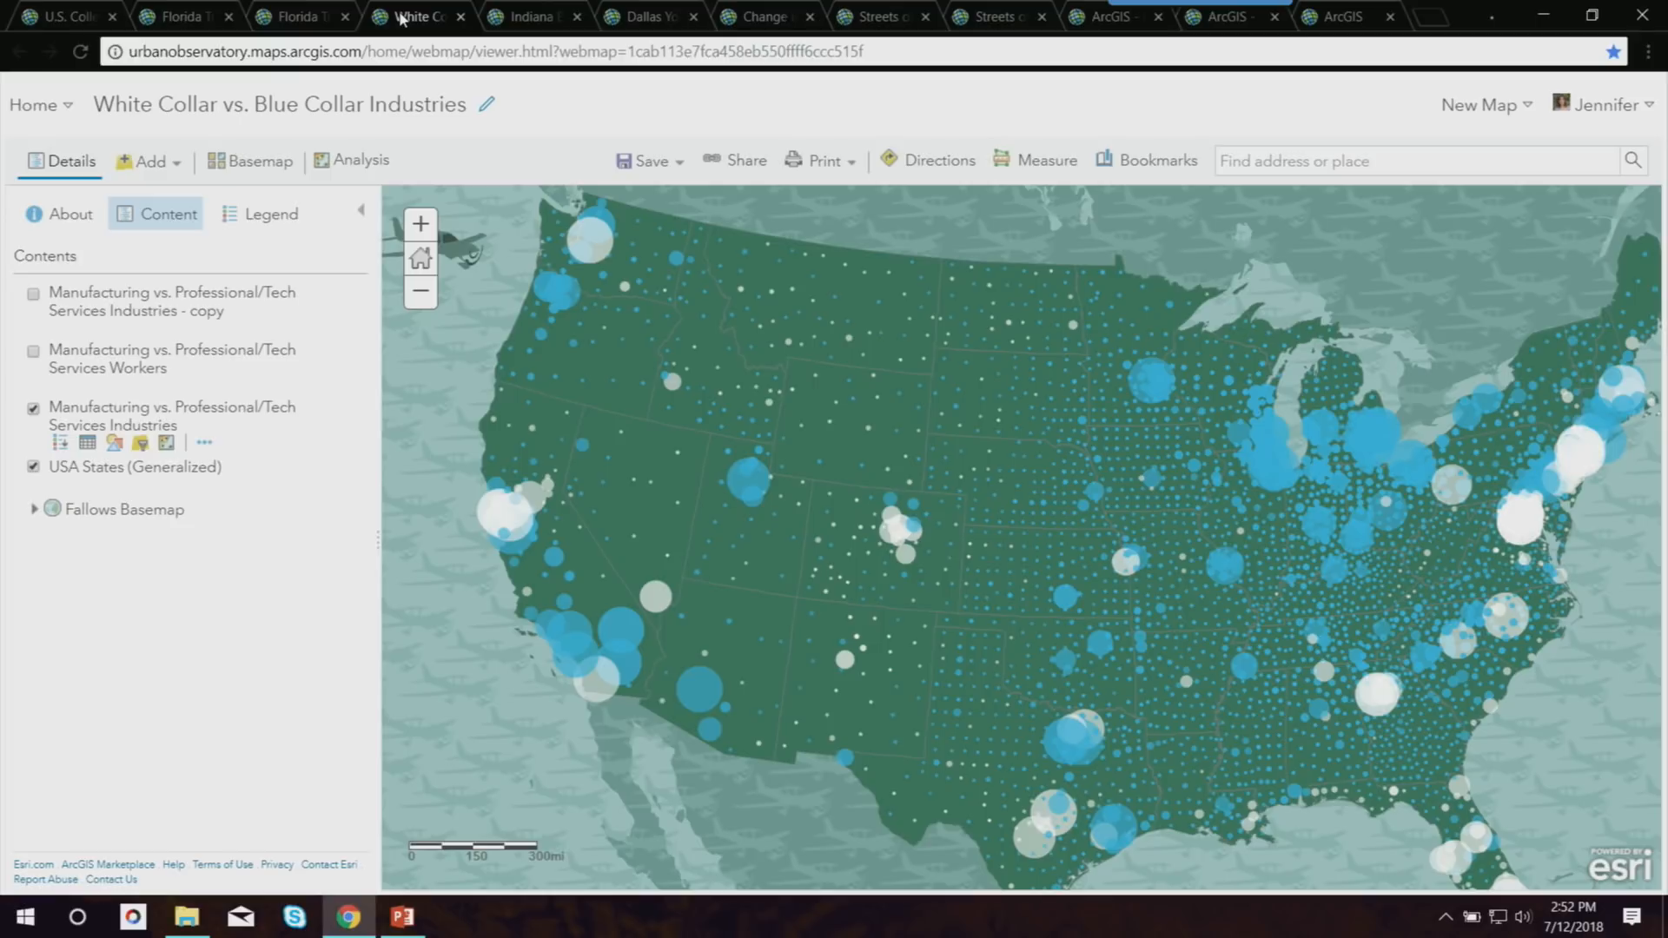
click(104, 427)
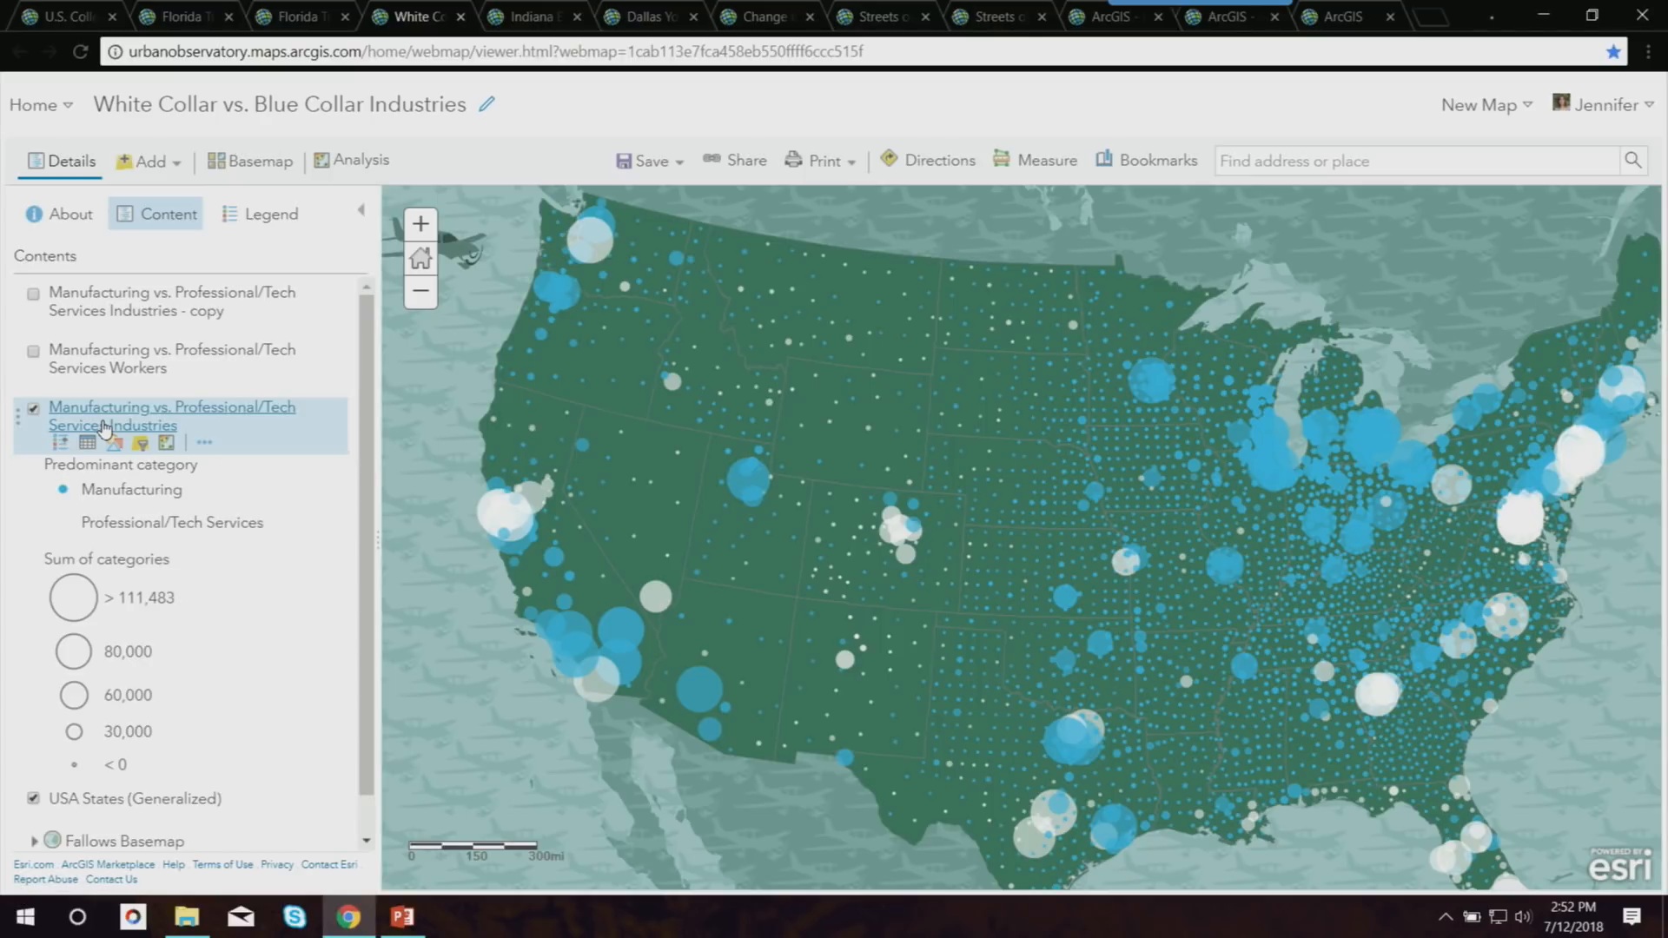
Show the Manufacturing vs. Professional/Tech Services Industries - copy layer and hide the original industries layer.
click(60, 304)
click(33, 294)
click(33, 447)
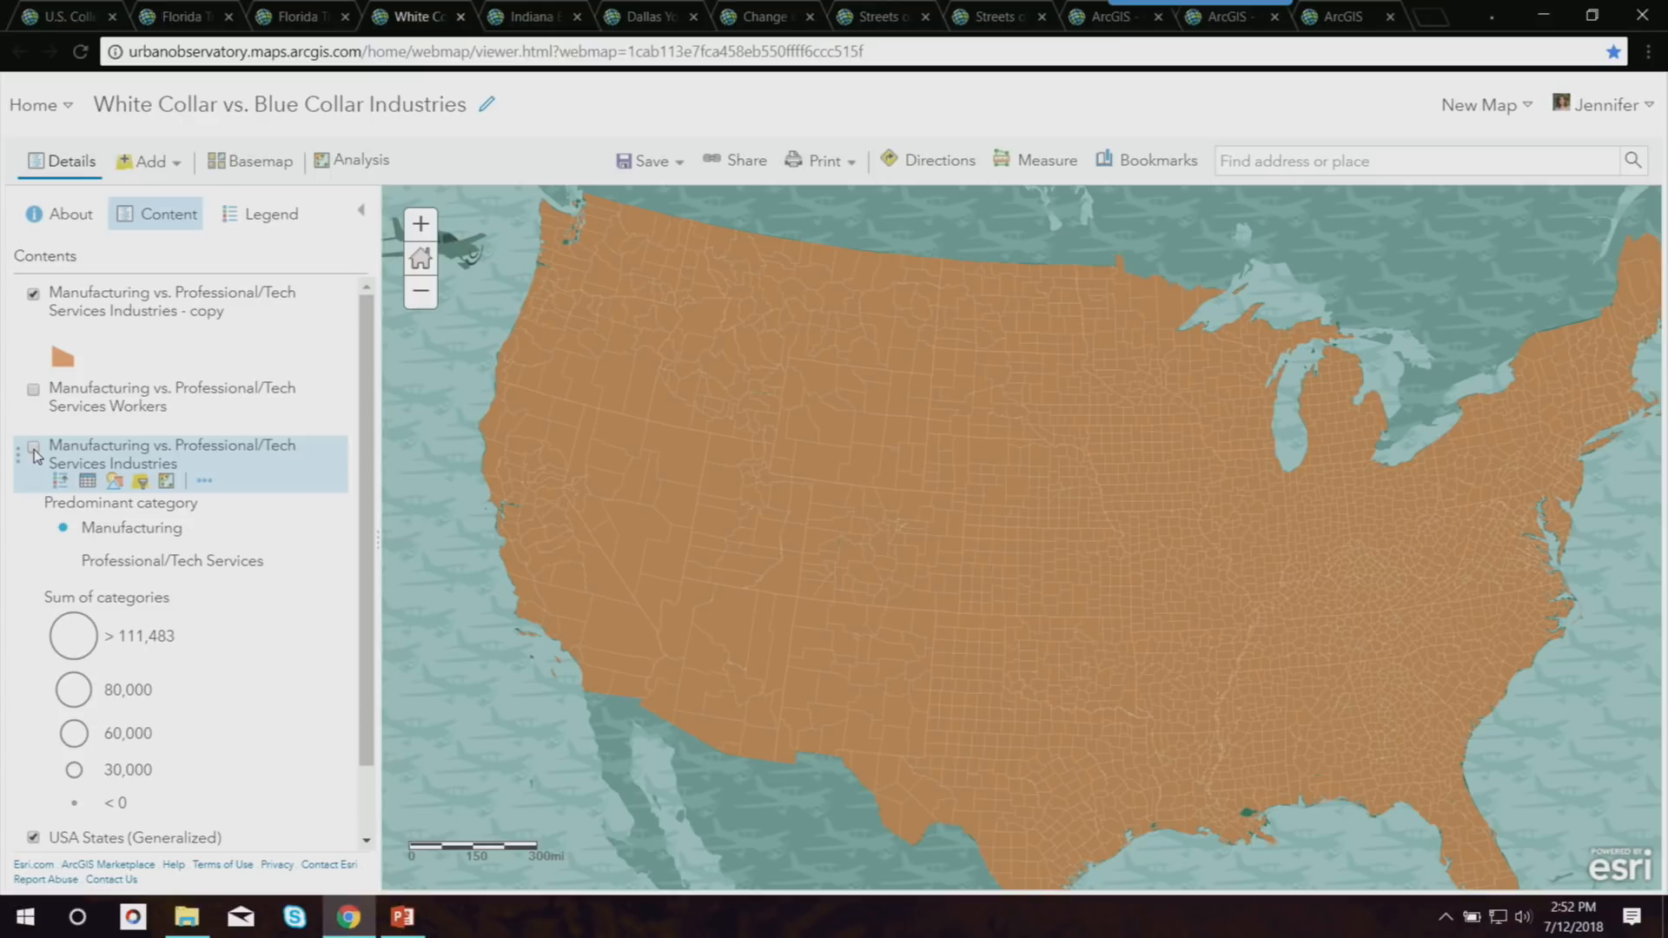
Examine the pop-up for Harney, OR, reading both the manufacturing and professional/technical services bars in its chart.
click(600, 403)
mouse_move(713, 521)
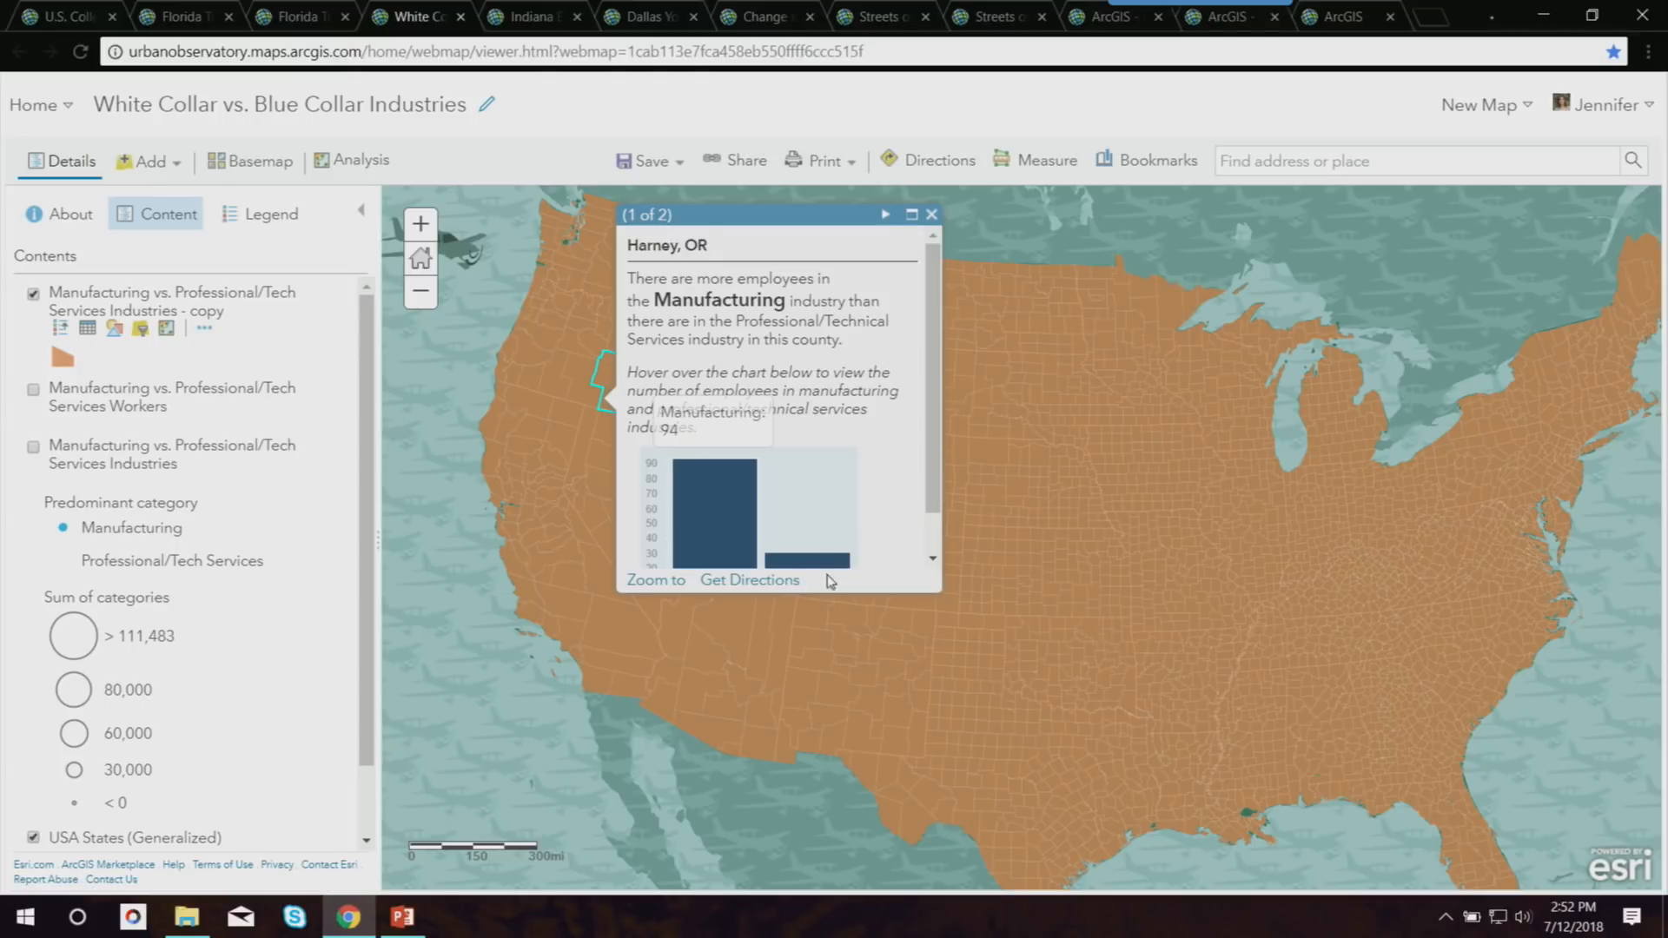
mouse_move(839, 564)
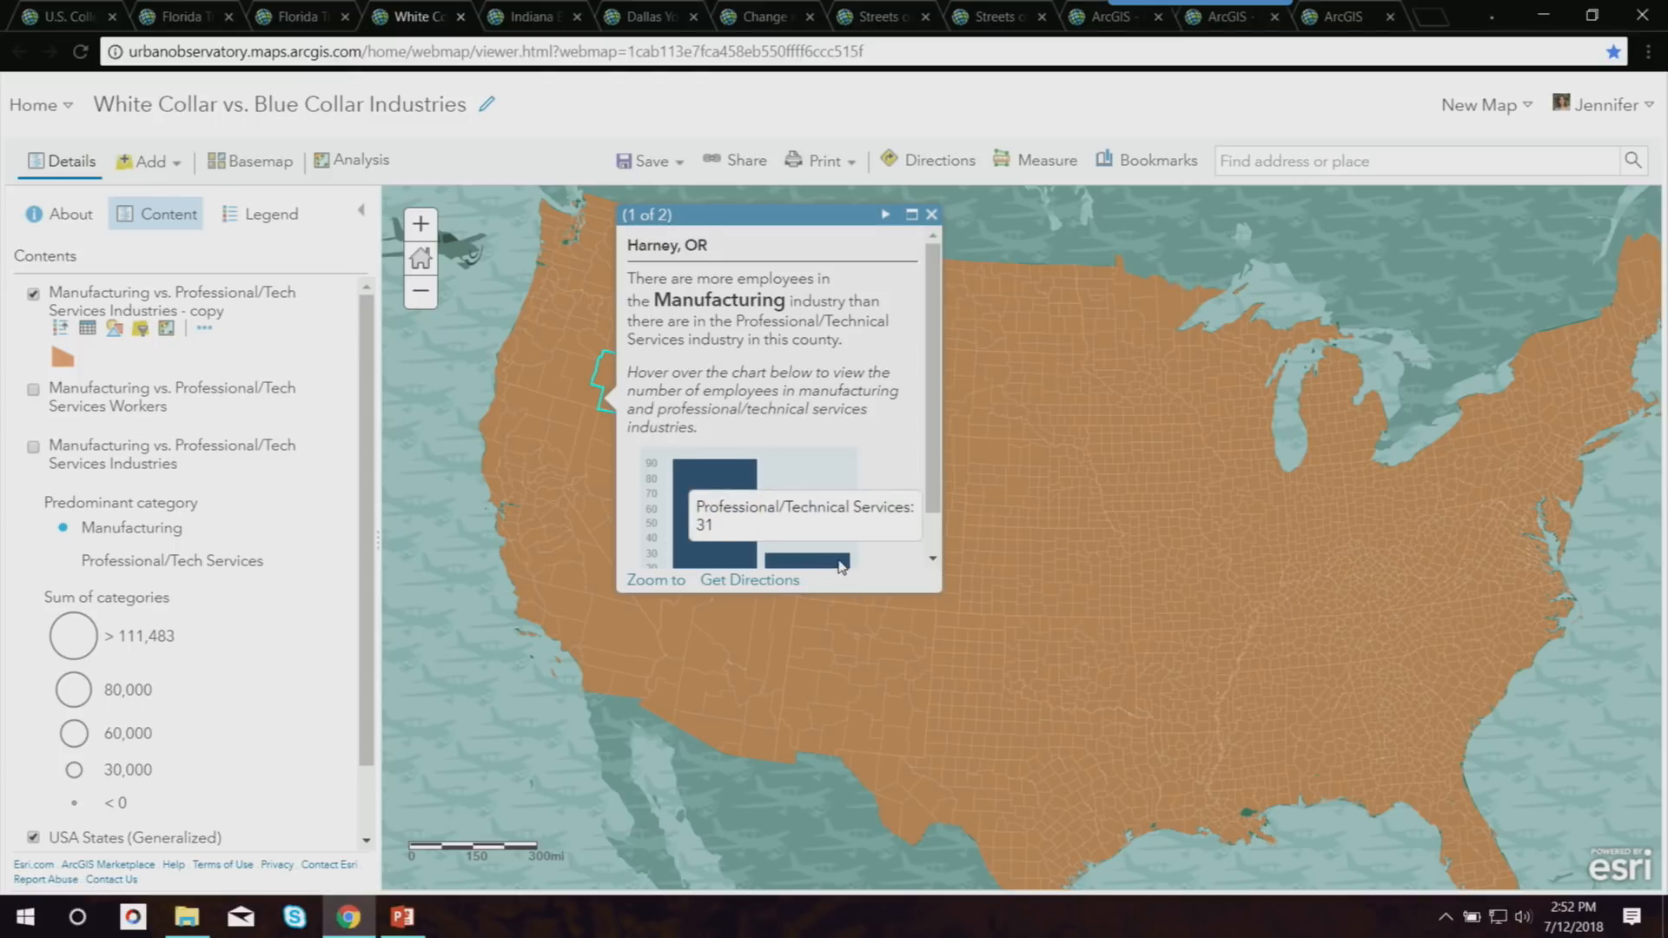
click(930, 215)
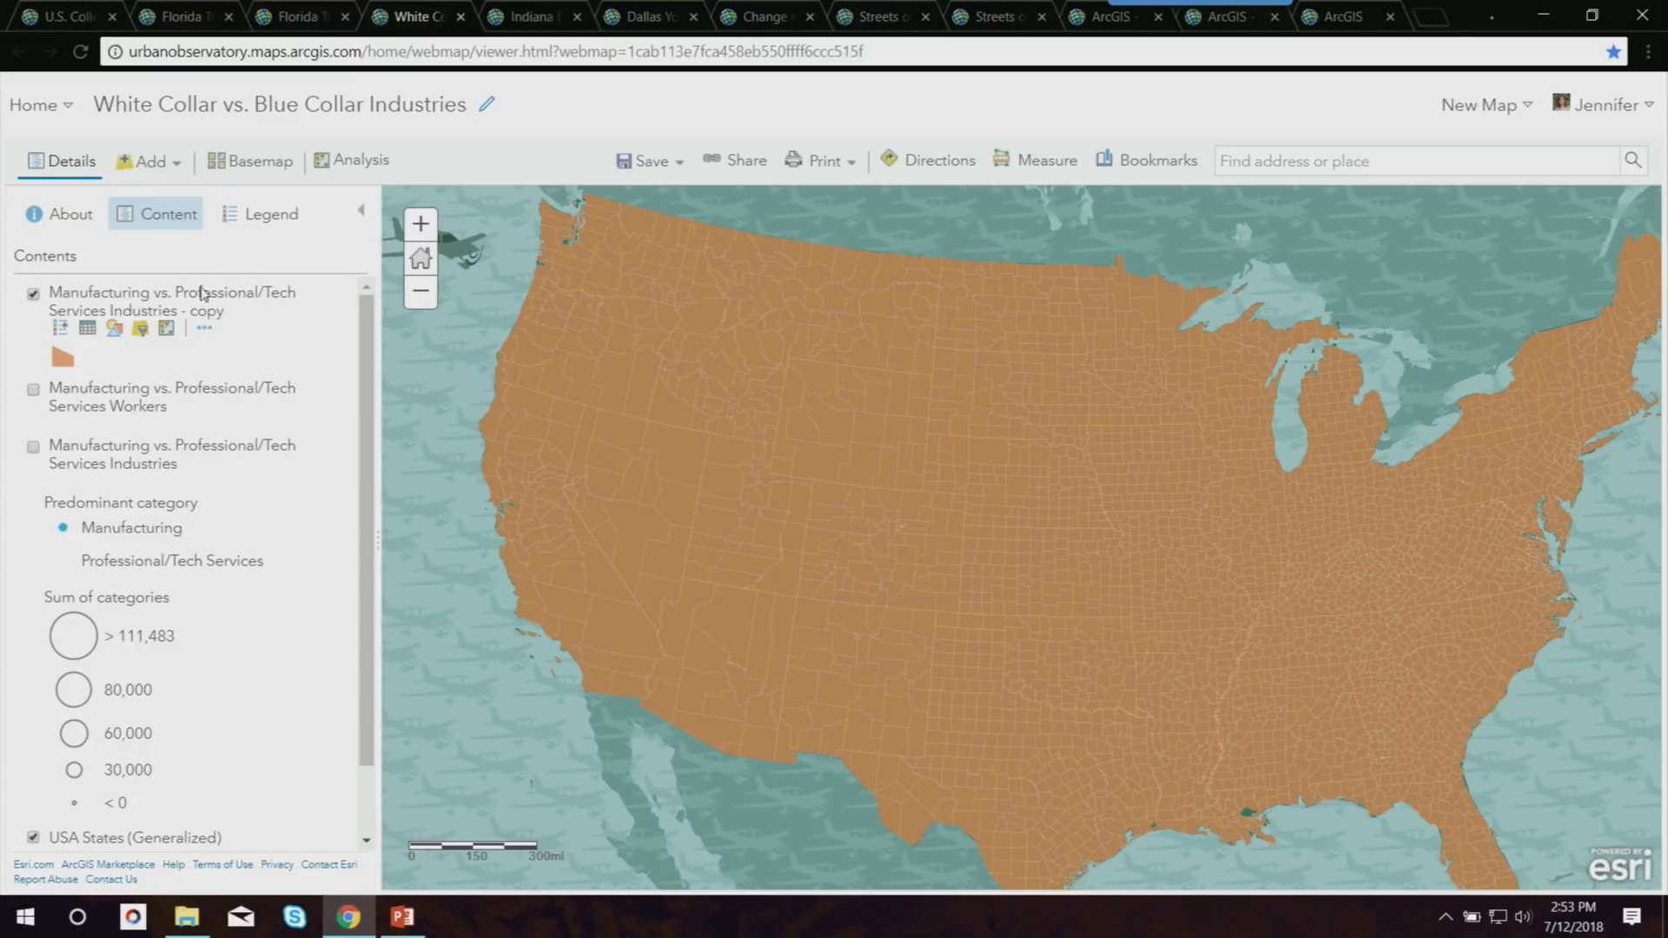
Style the county copy layer using the Manufacturing and Professional/Technical Services attributes.
click(116, 330)
click(171, 365)
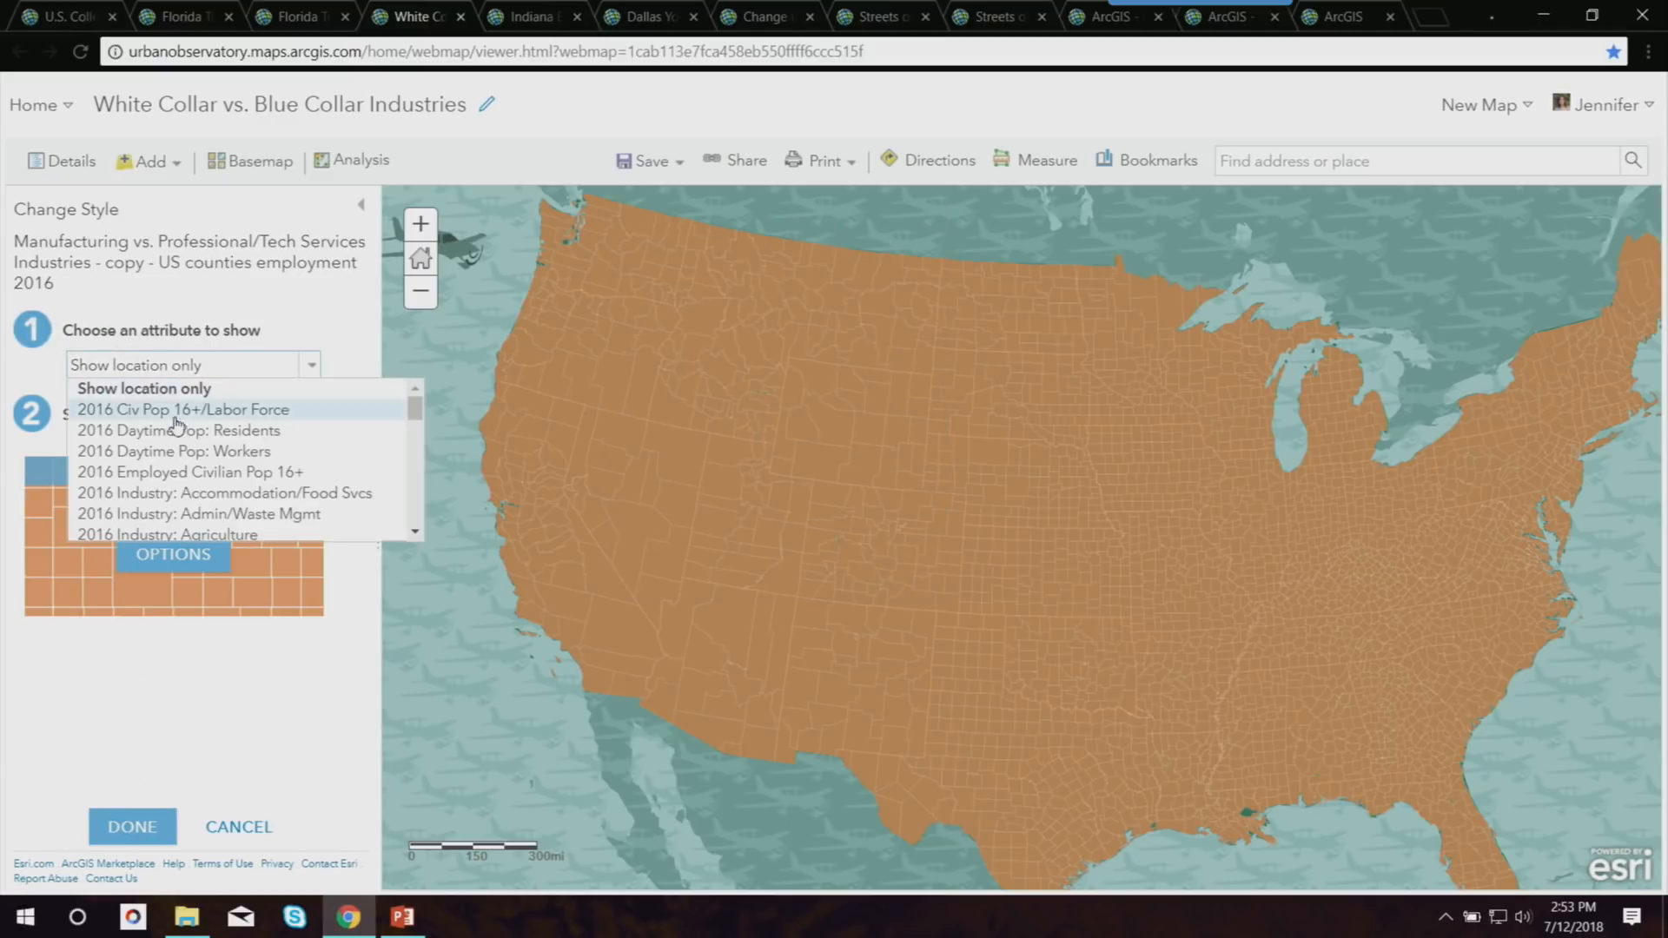
scroll(176, 445, down, 10)
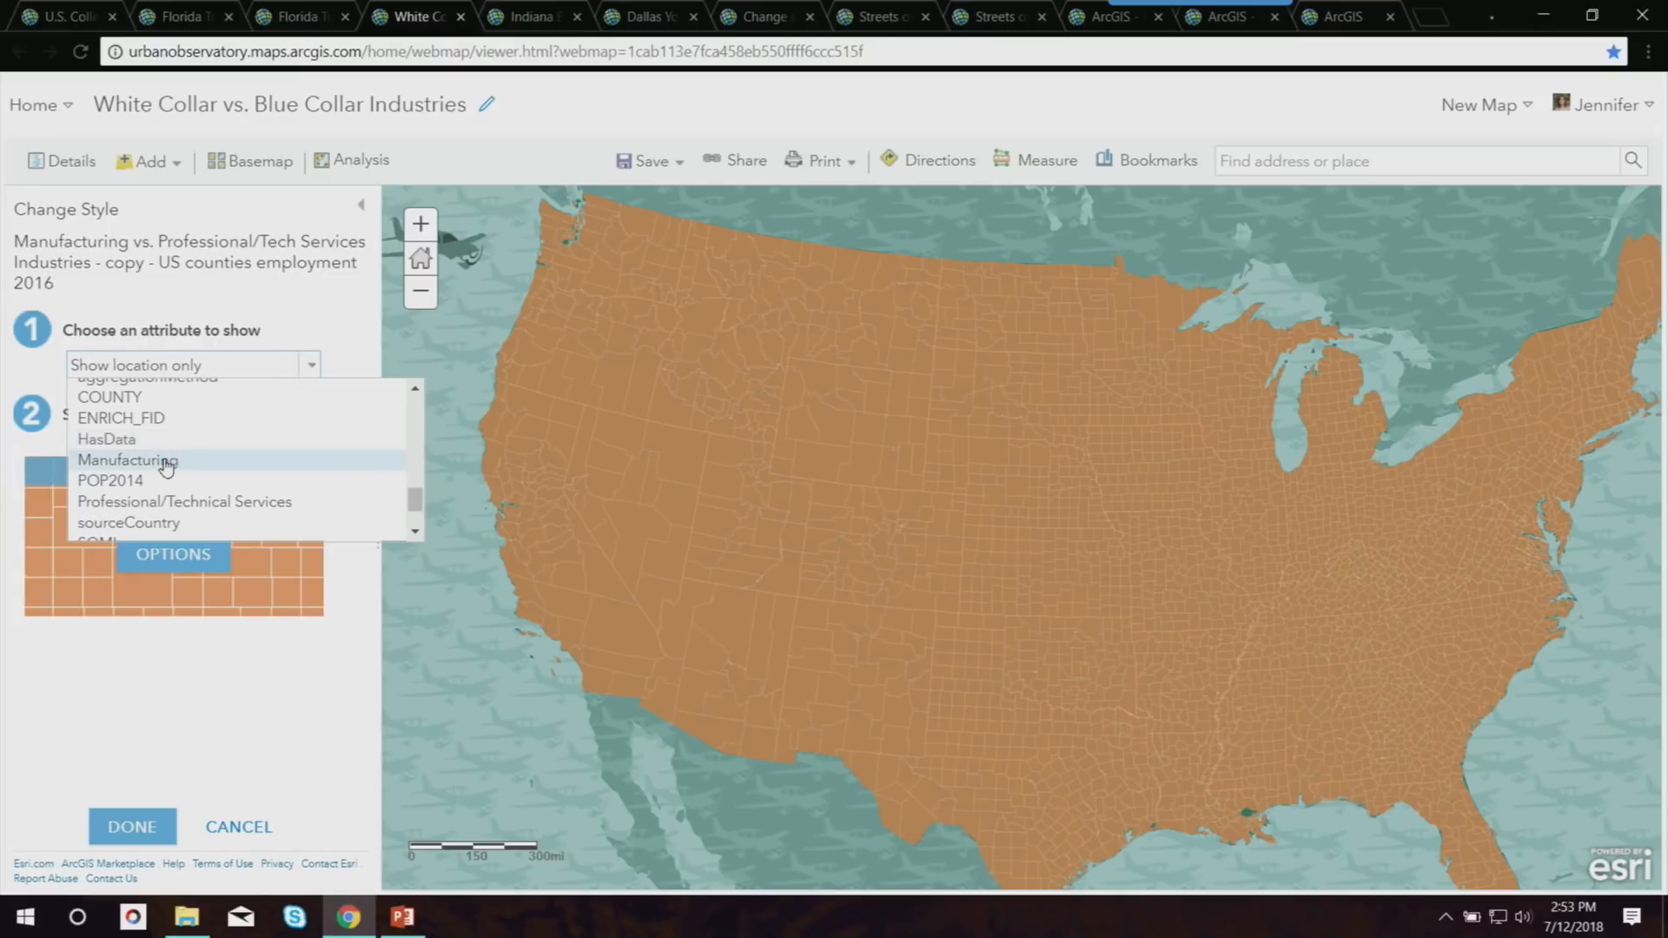
click(166, 460)
click(157, 398)
click(175, 401)
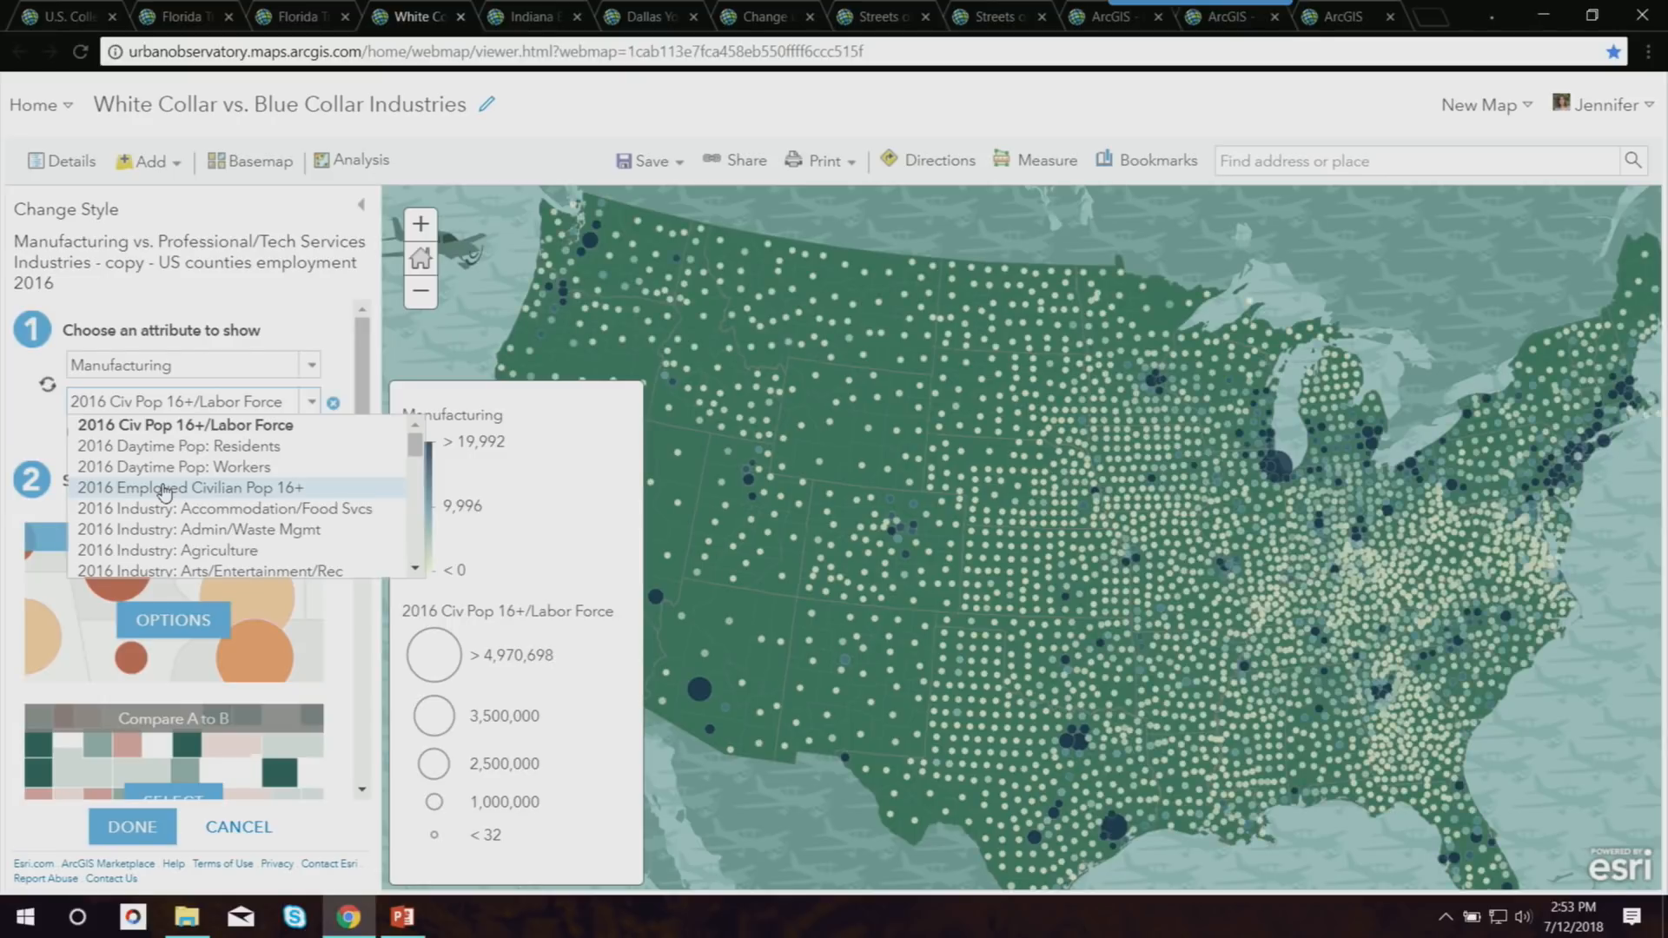
drag(413, 449, 410, 566)
click(295, 453)
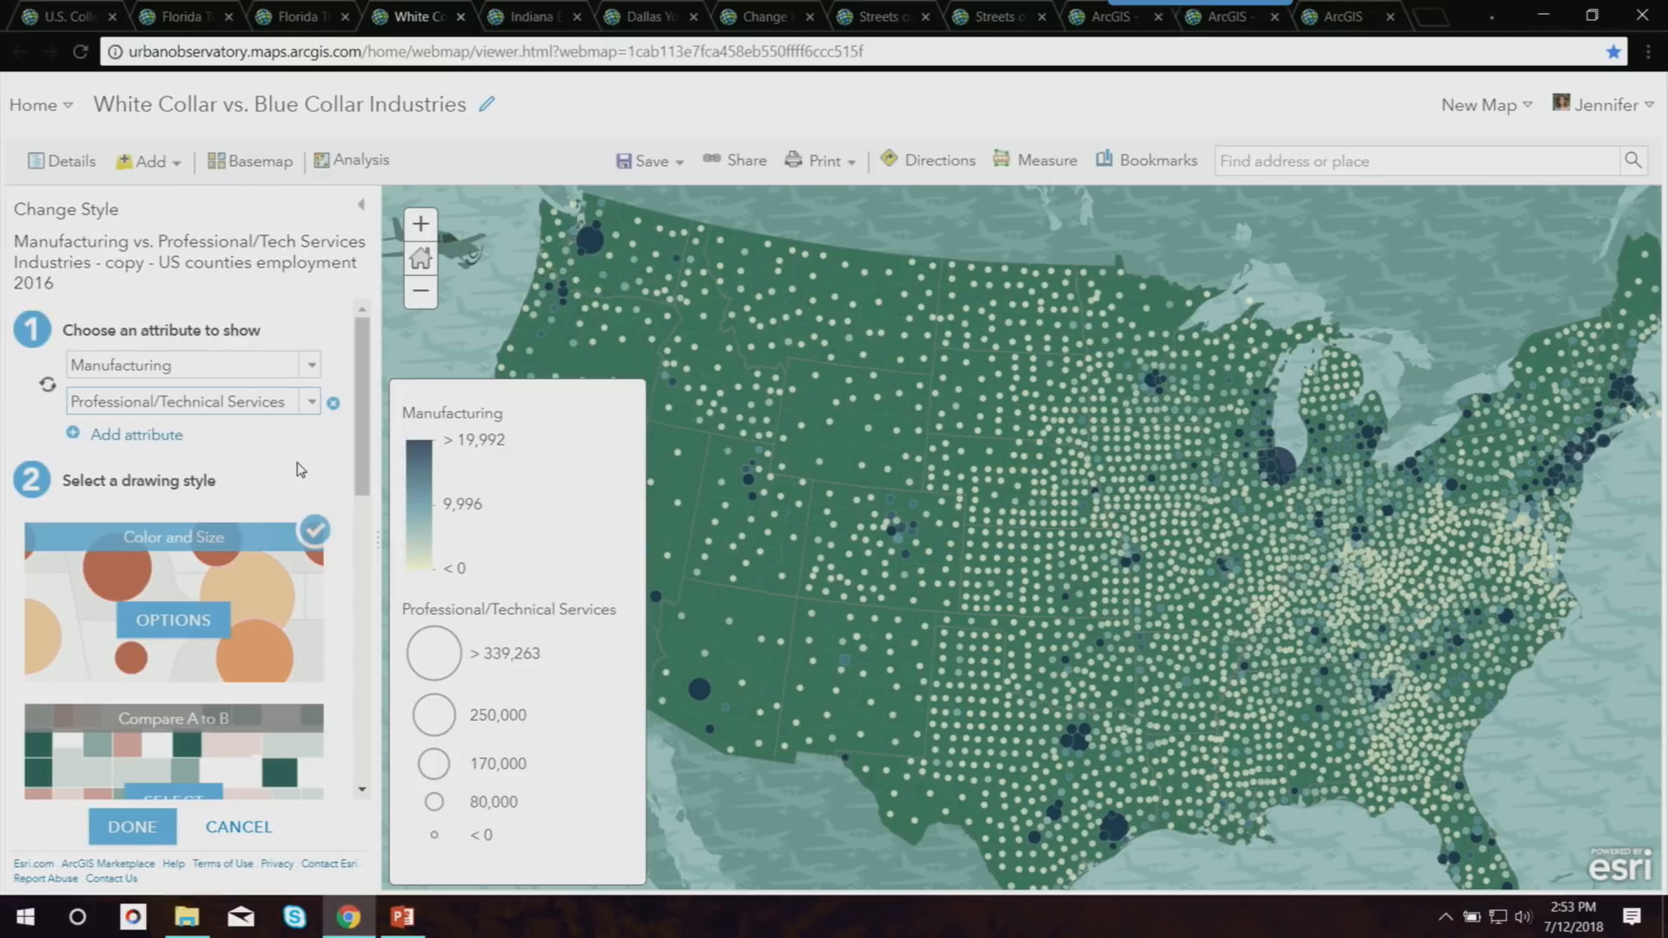
Review the available drawing styles and apply Predominant Category to the county layer.
drag(358, 437, 358, 481)
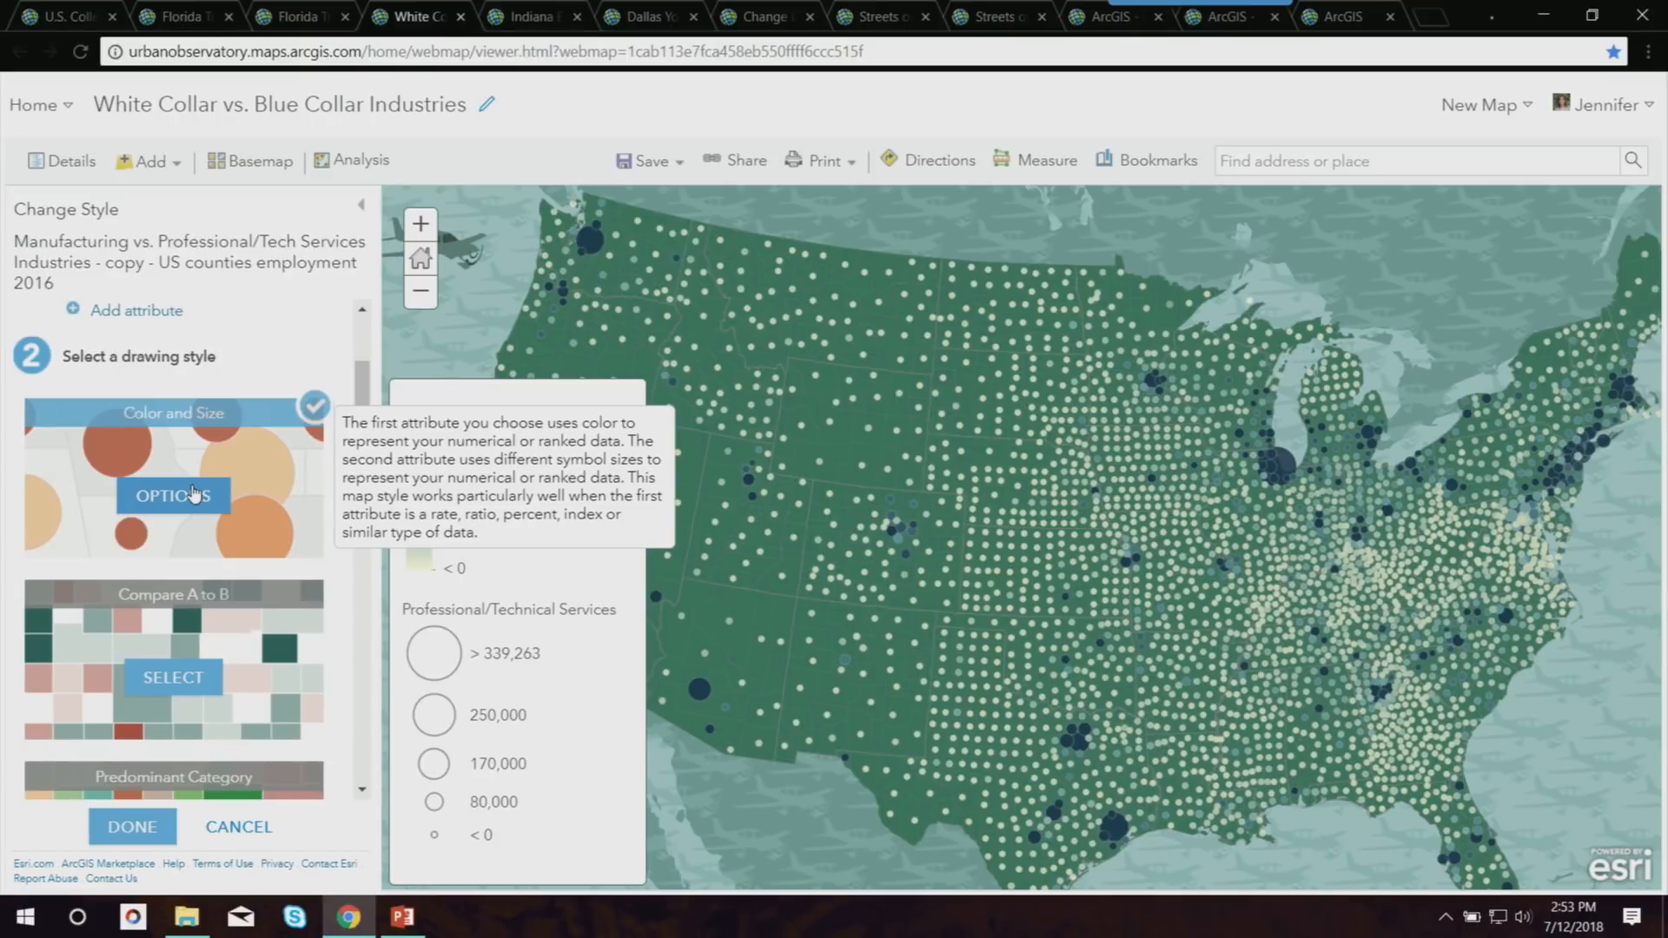
scroll(208, 504, down, 2)
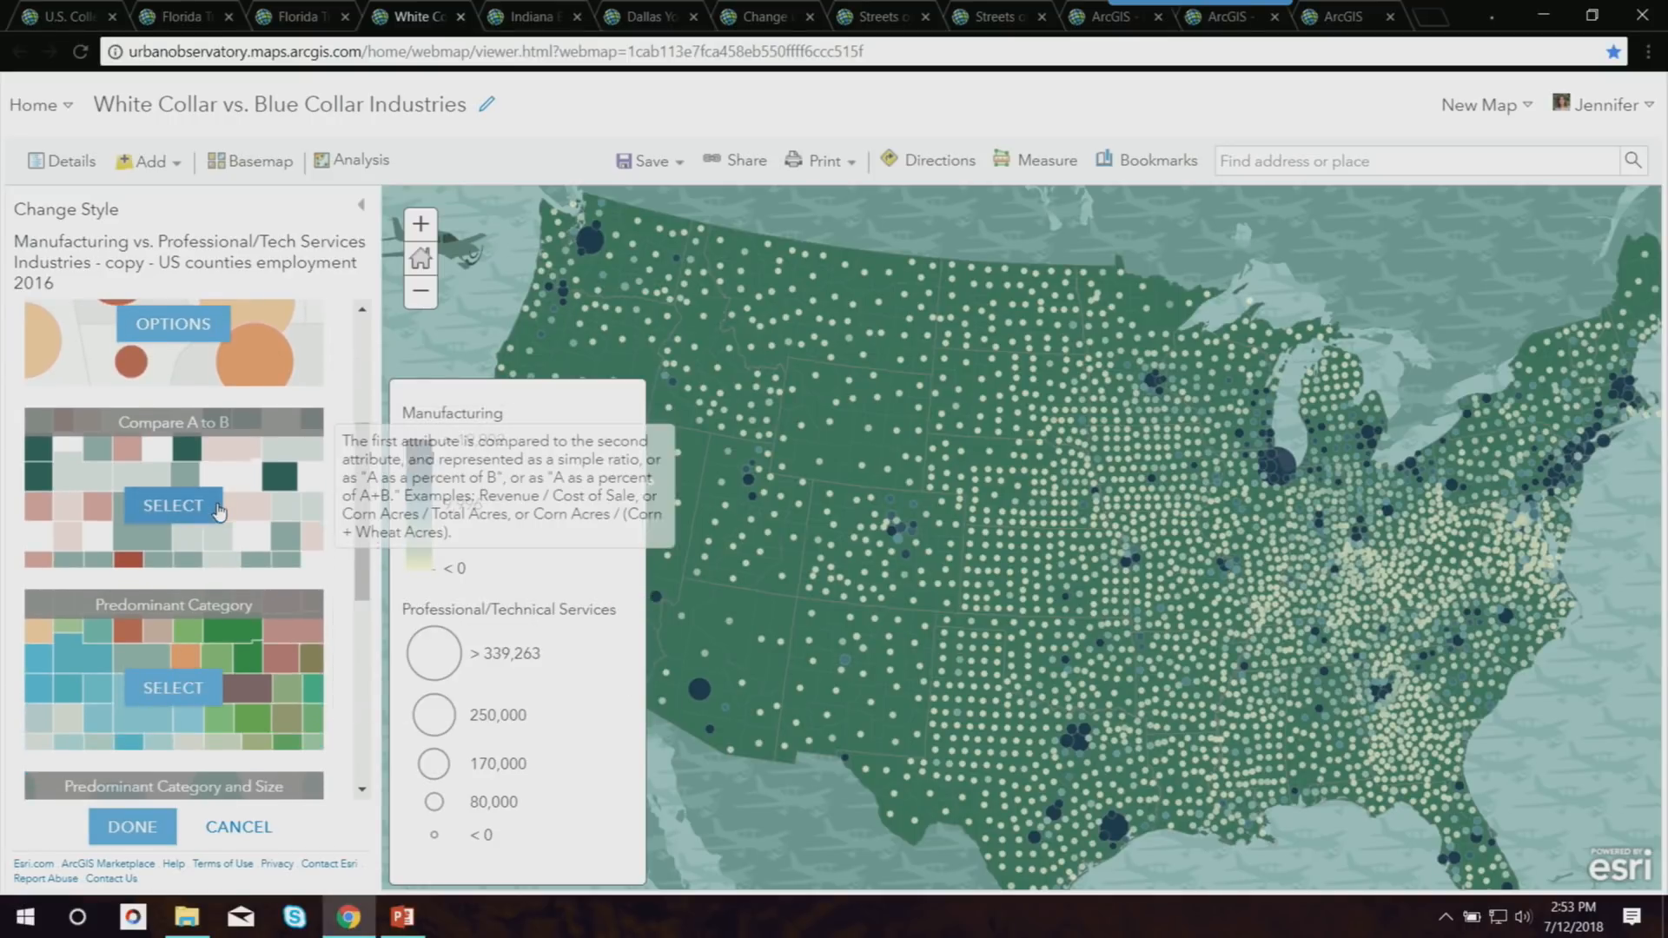
scroll(219, 511, down, 3)
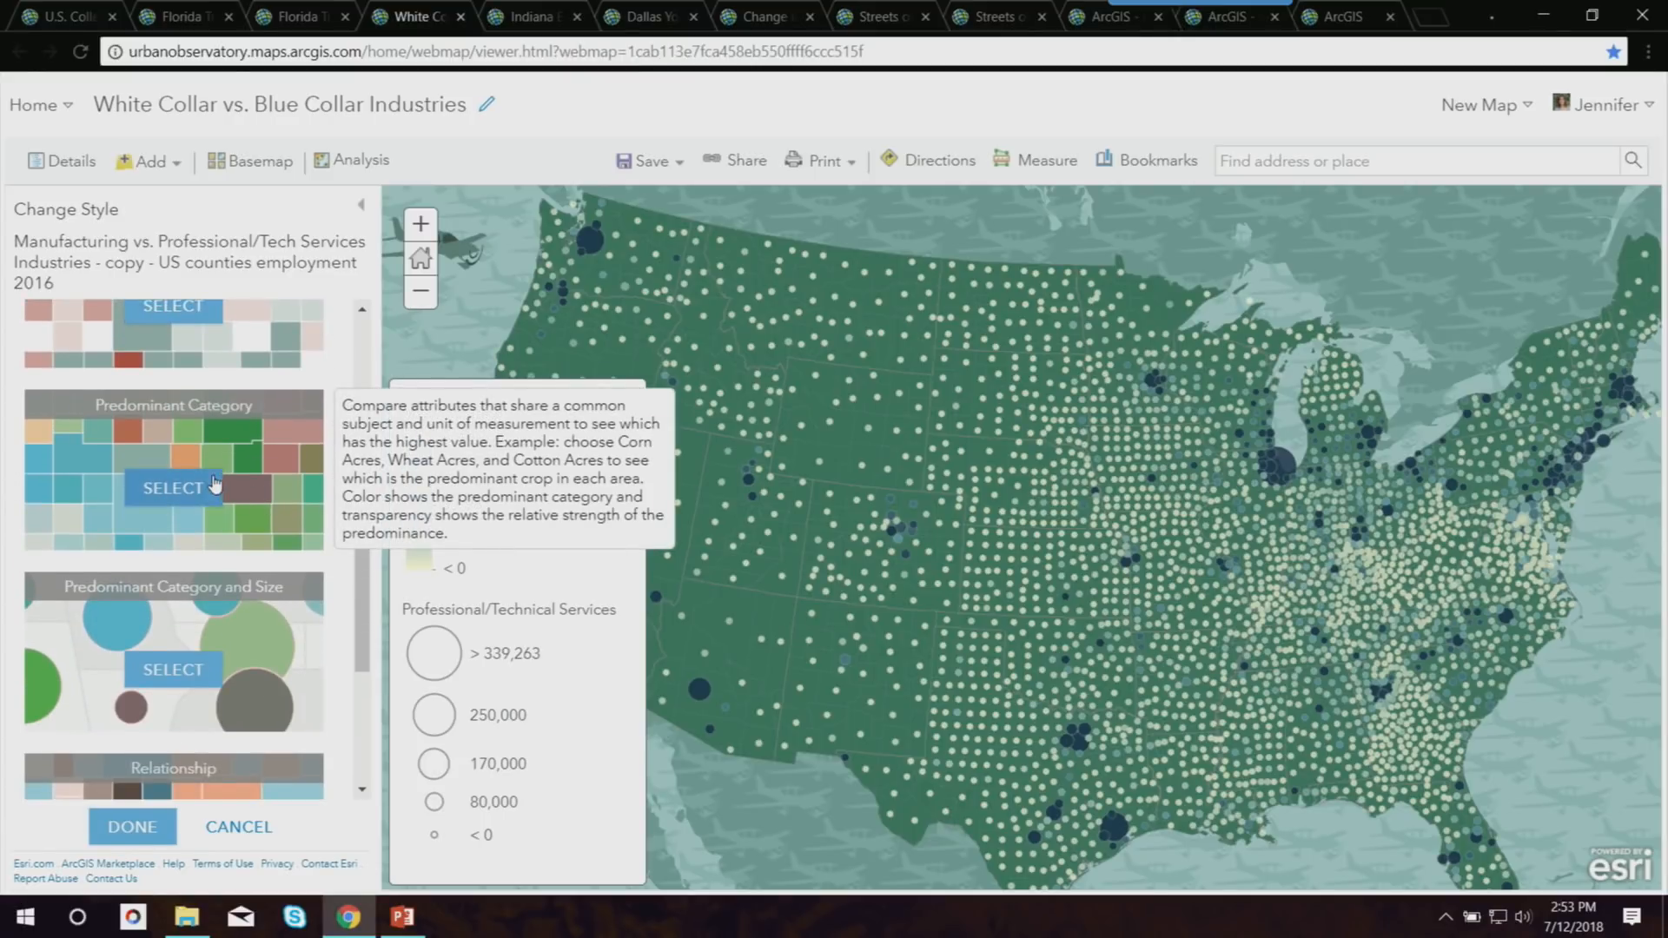
click(215, 486)
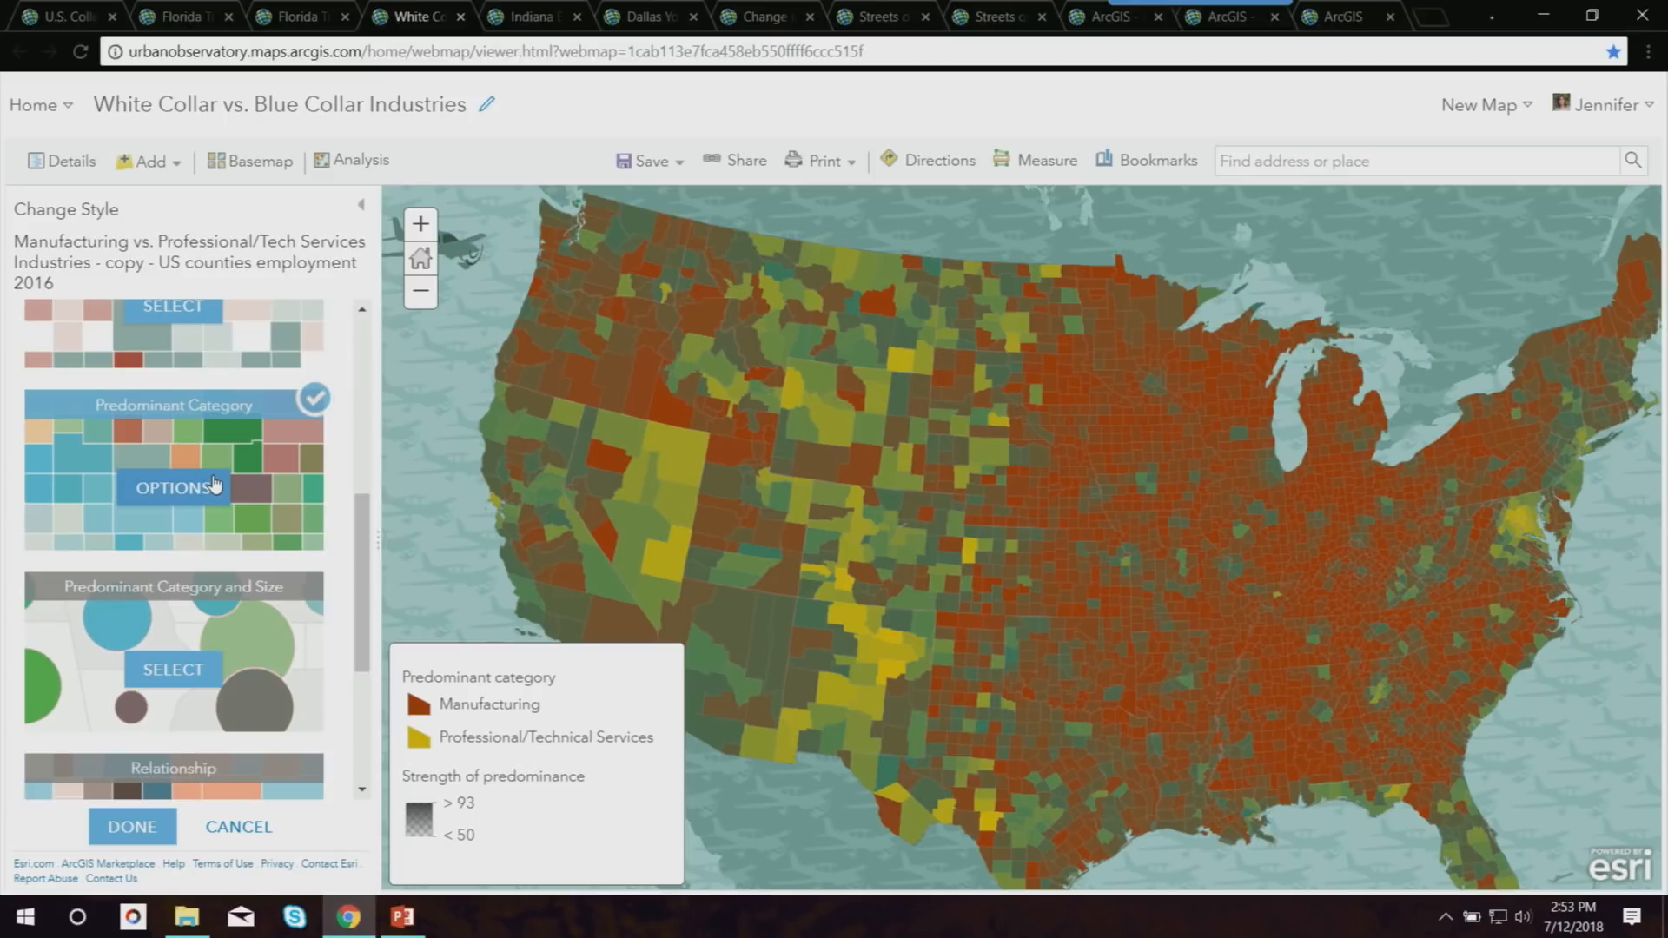
Apply the Predominant Category and Size style to the county layer and set the Manufacturing symbol fill to light blue (#73B2FF).
click(188, 663)
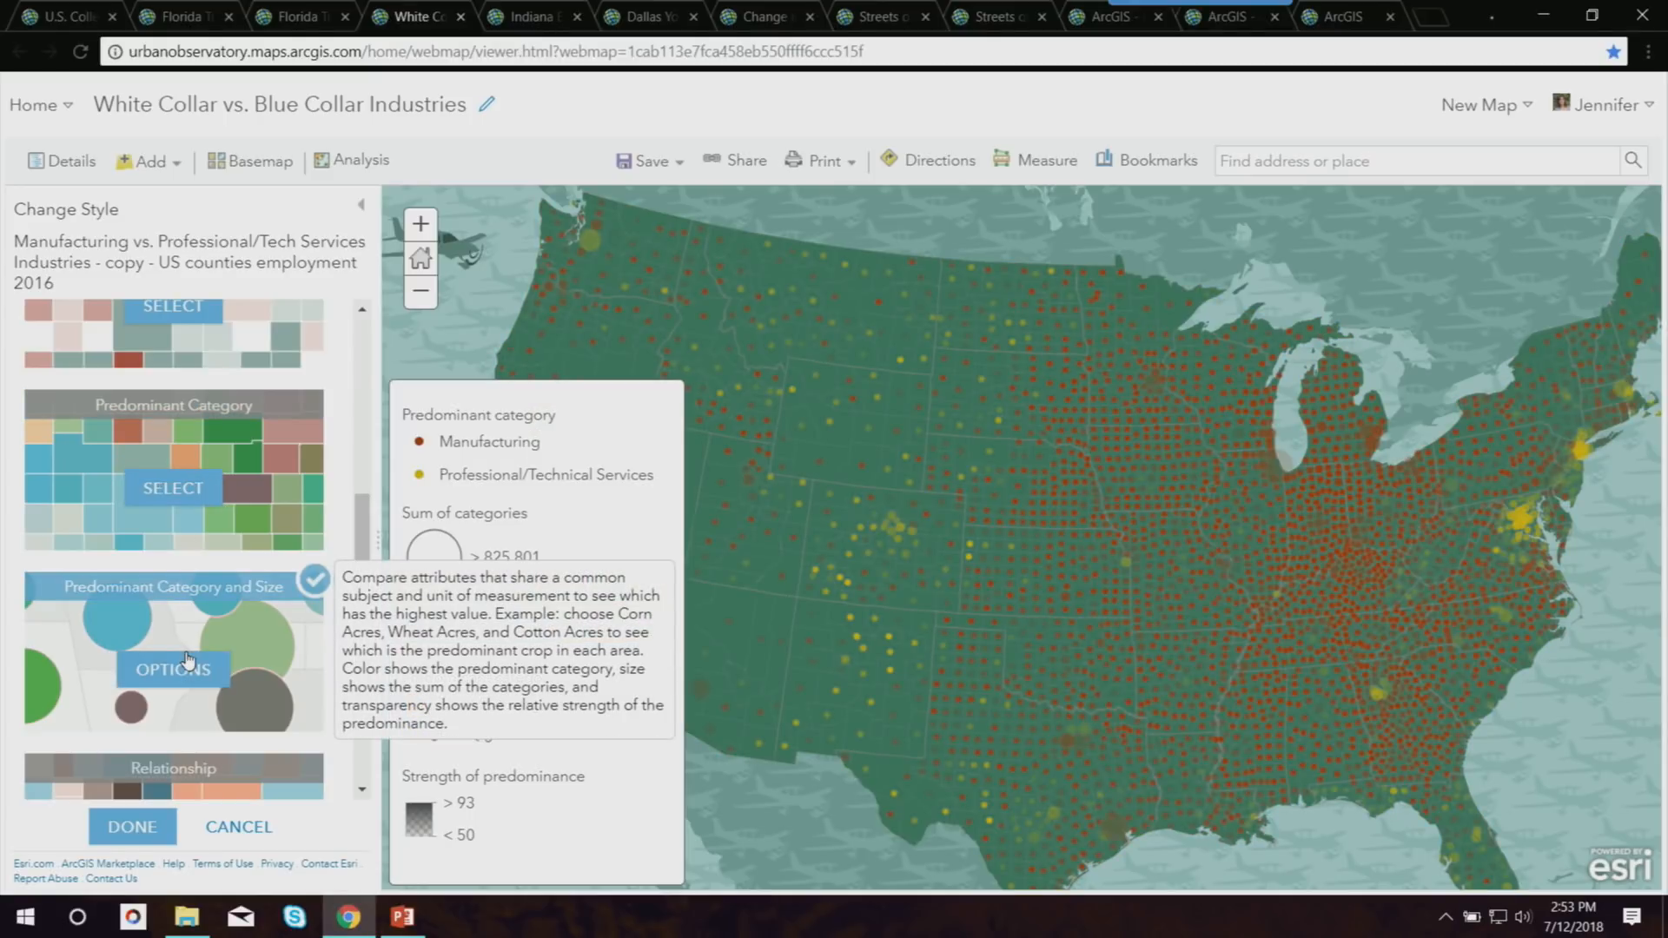
click(188, 663)
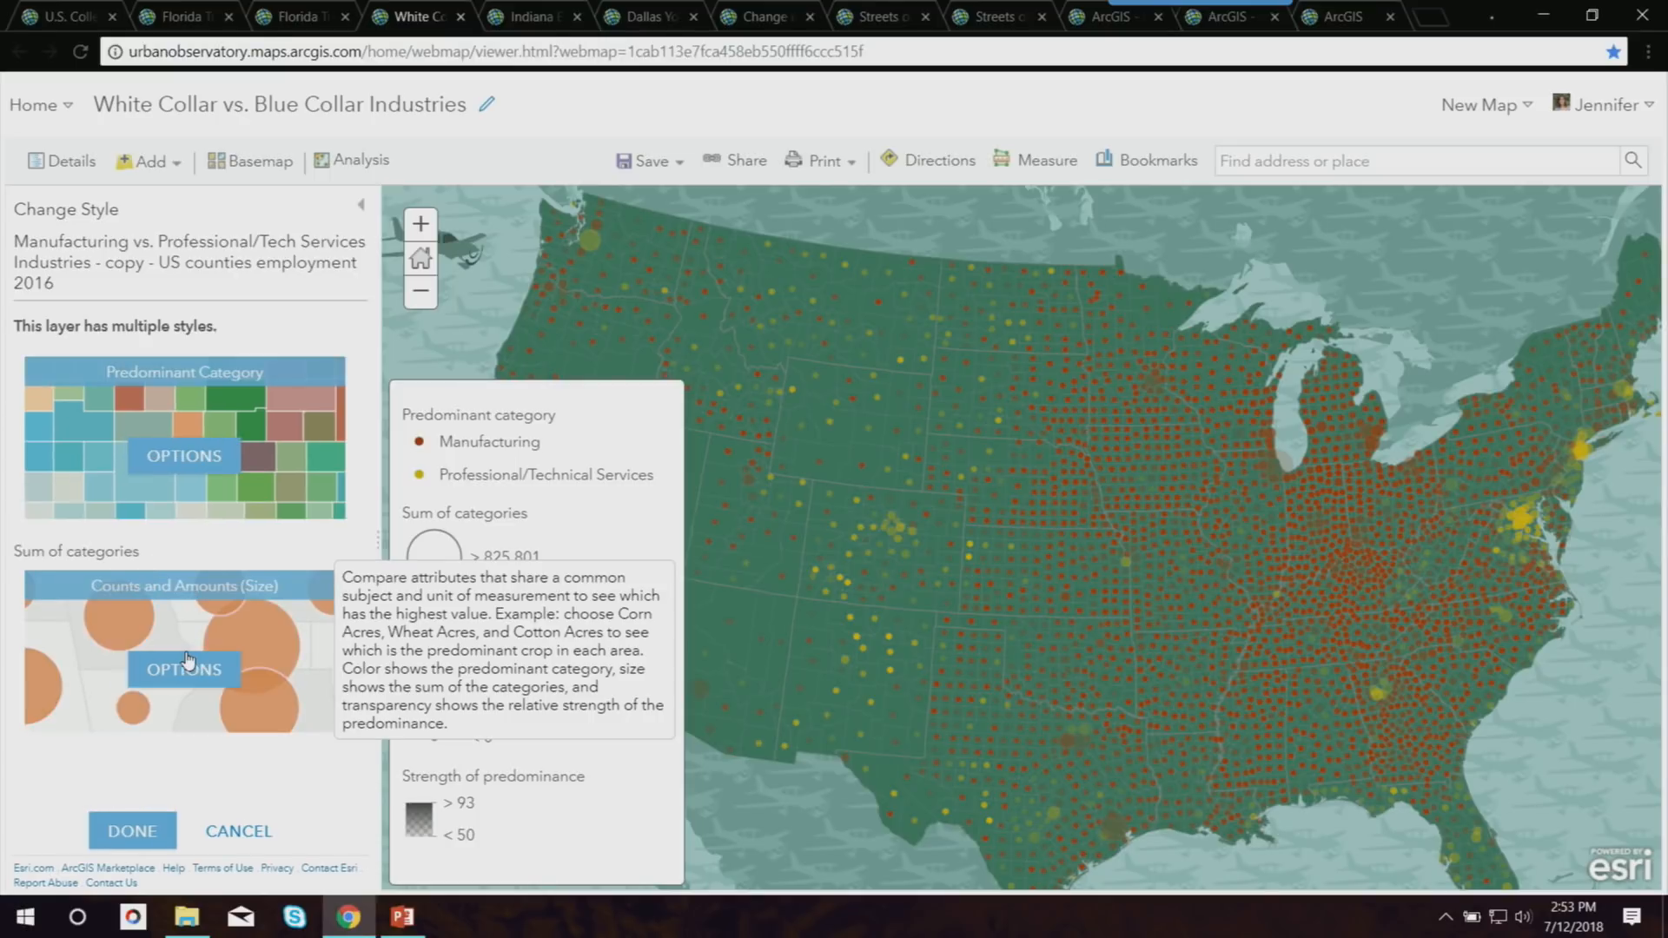
click(184, 456)
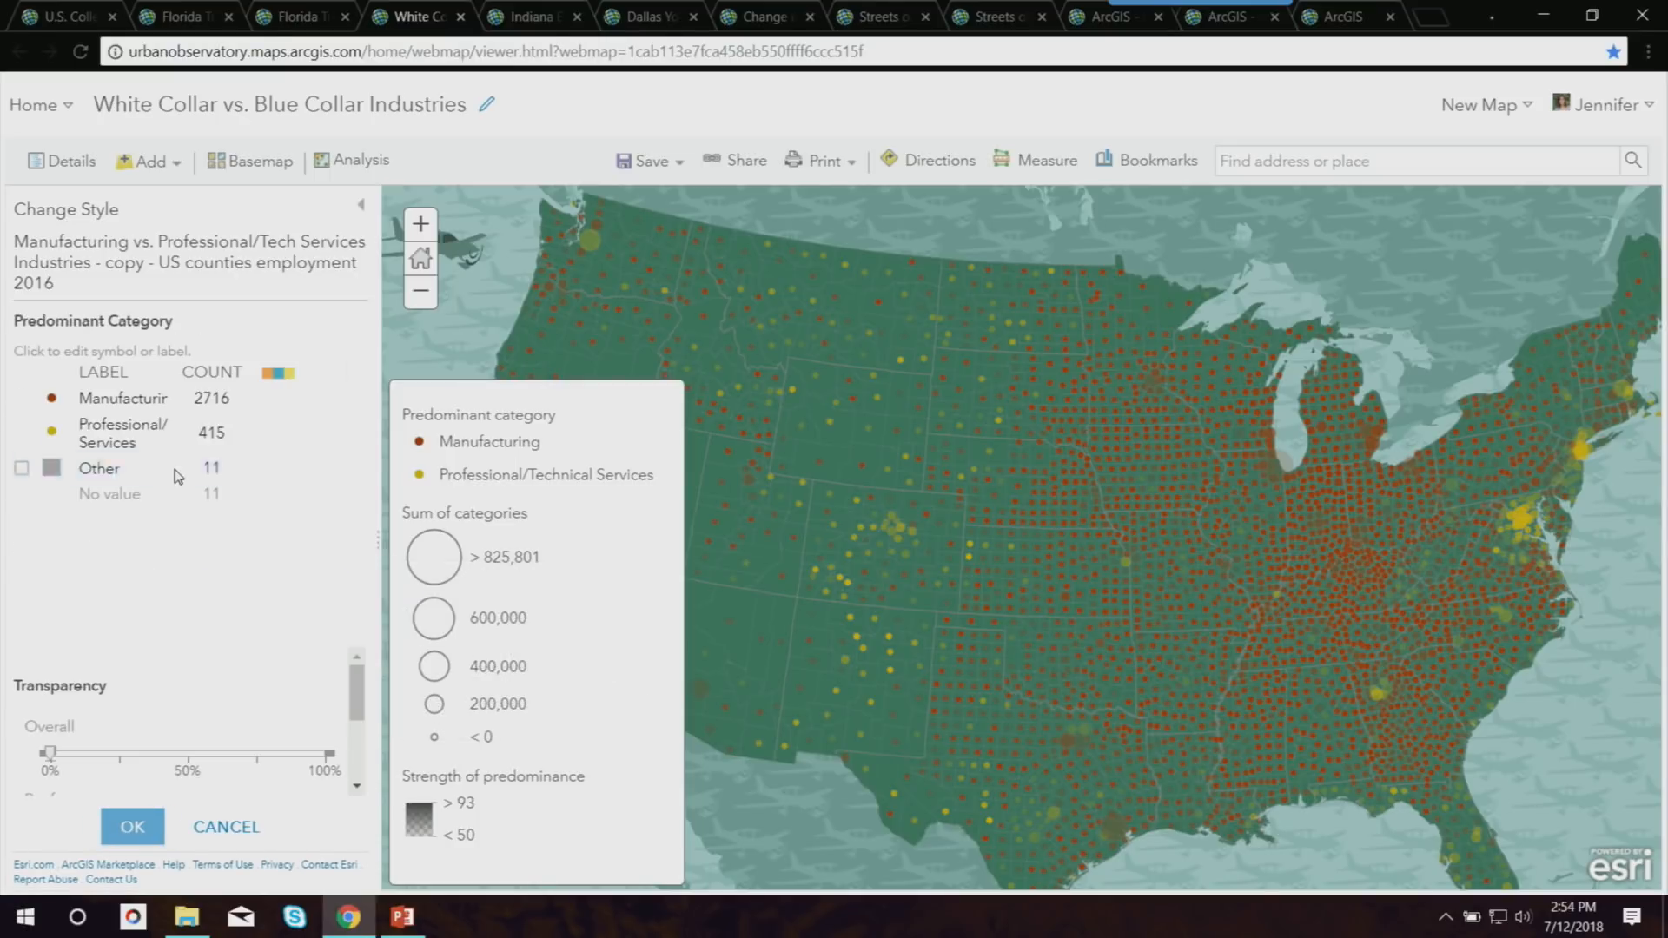
click(52, 398)
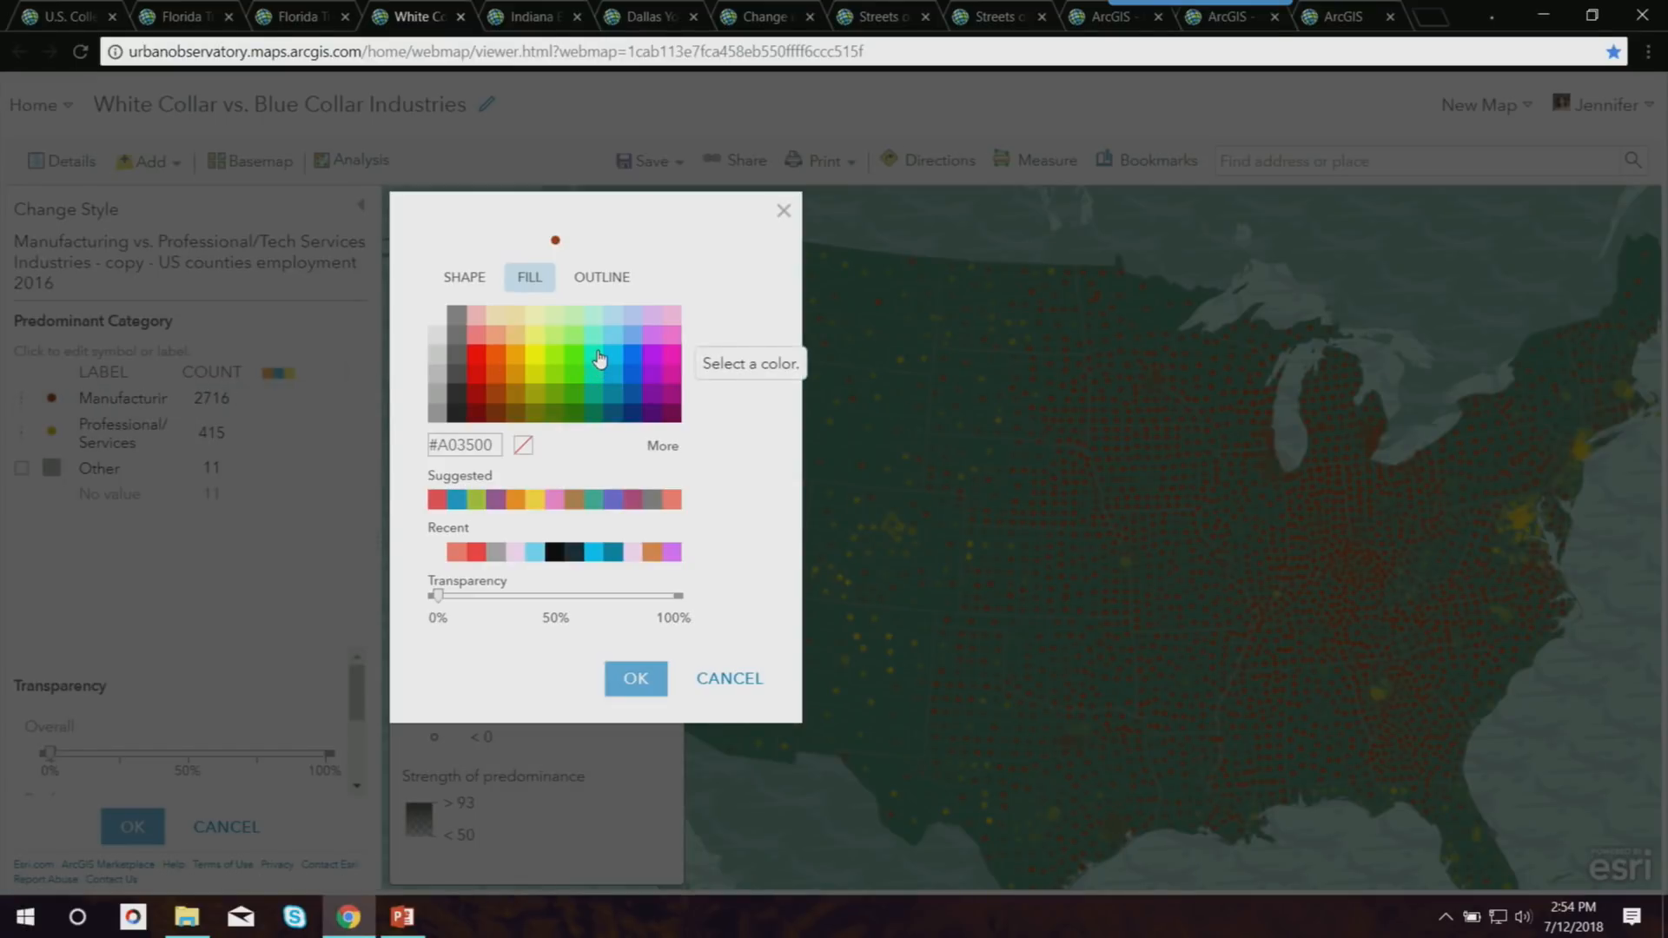
click(628, 337)
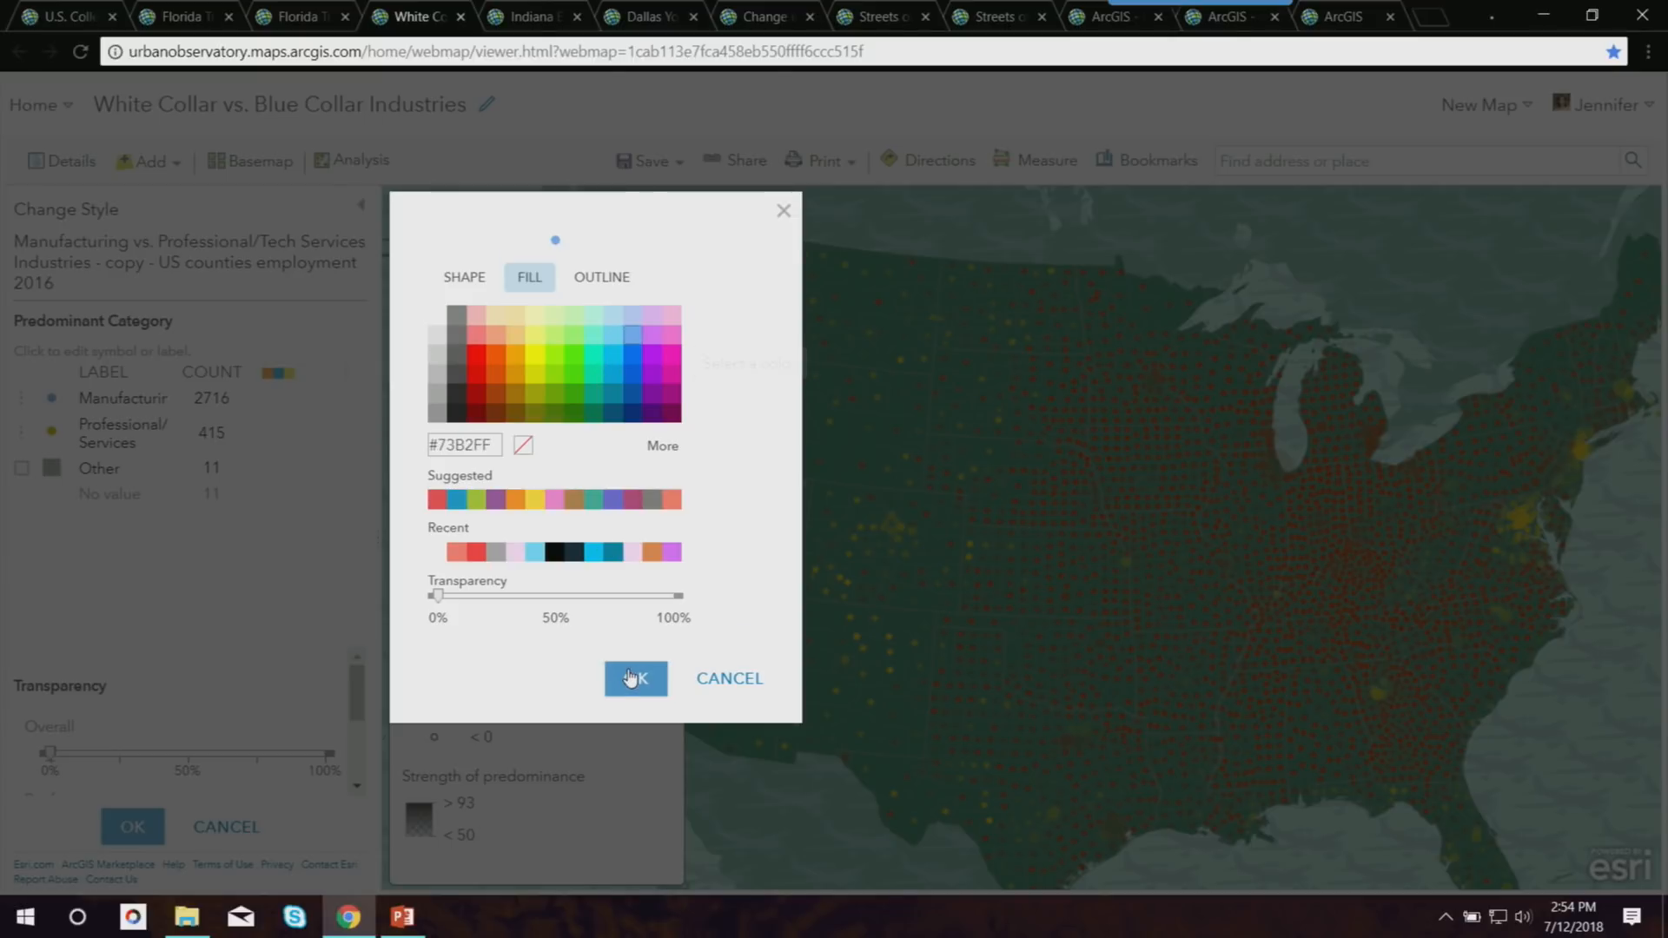
click(635, 679)
Set the Professional/Technical Services symbol fill to white (#FFFFFF) and accept the category settings.
click(52, 435)
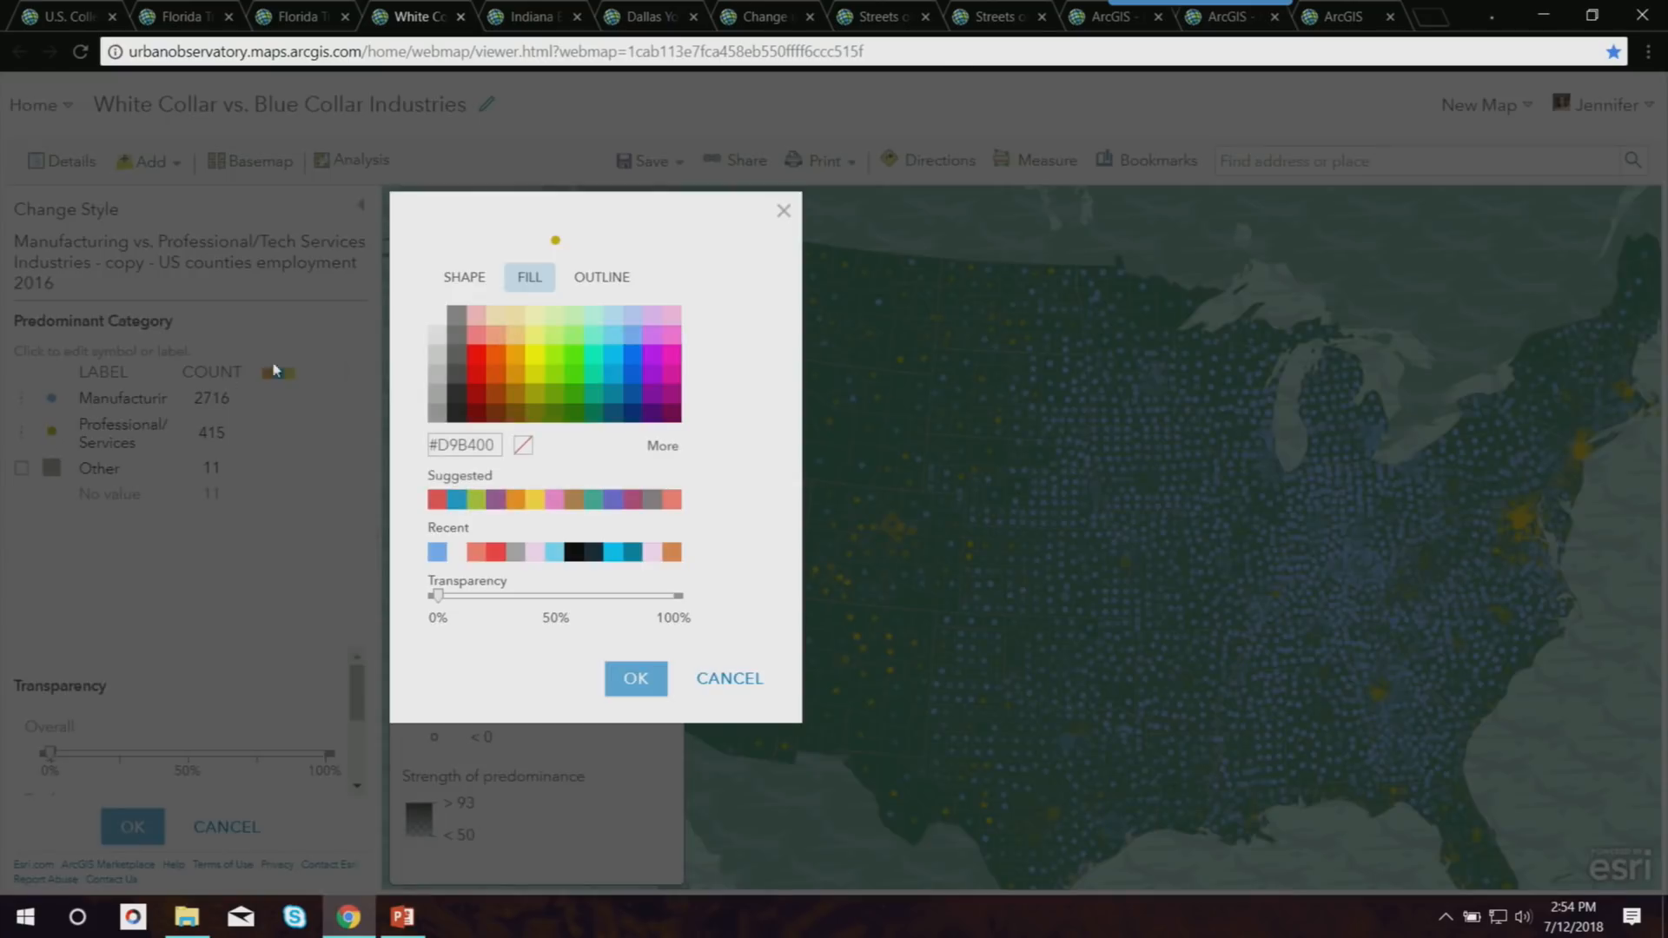
click(437, 316)
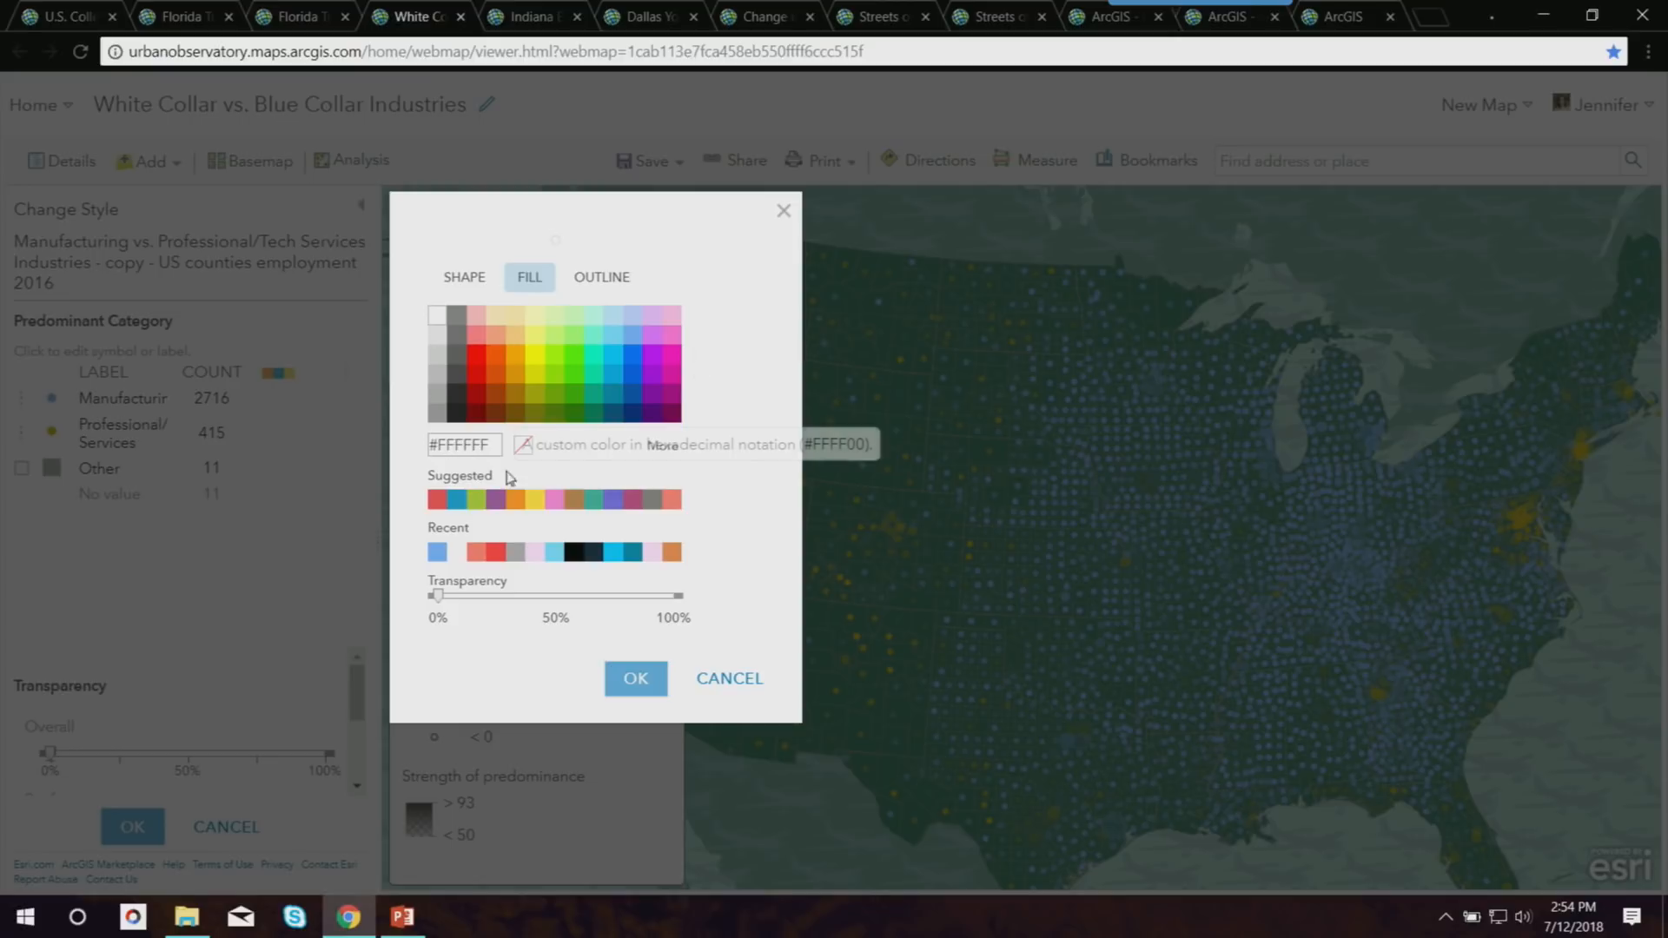
click(640, 680)
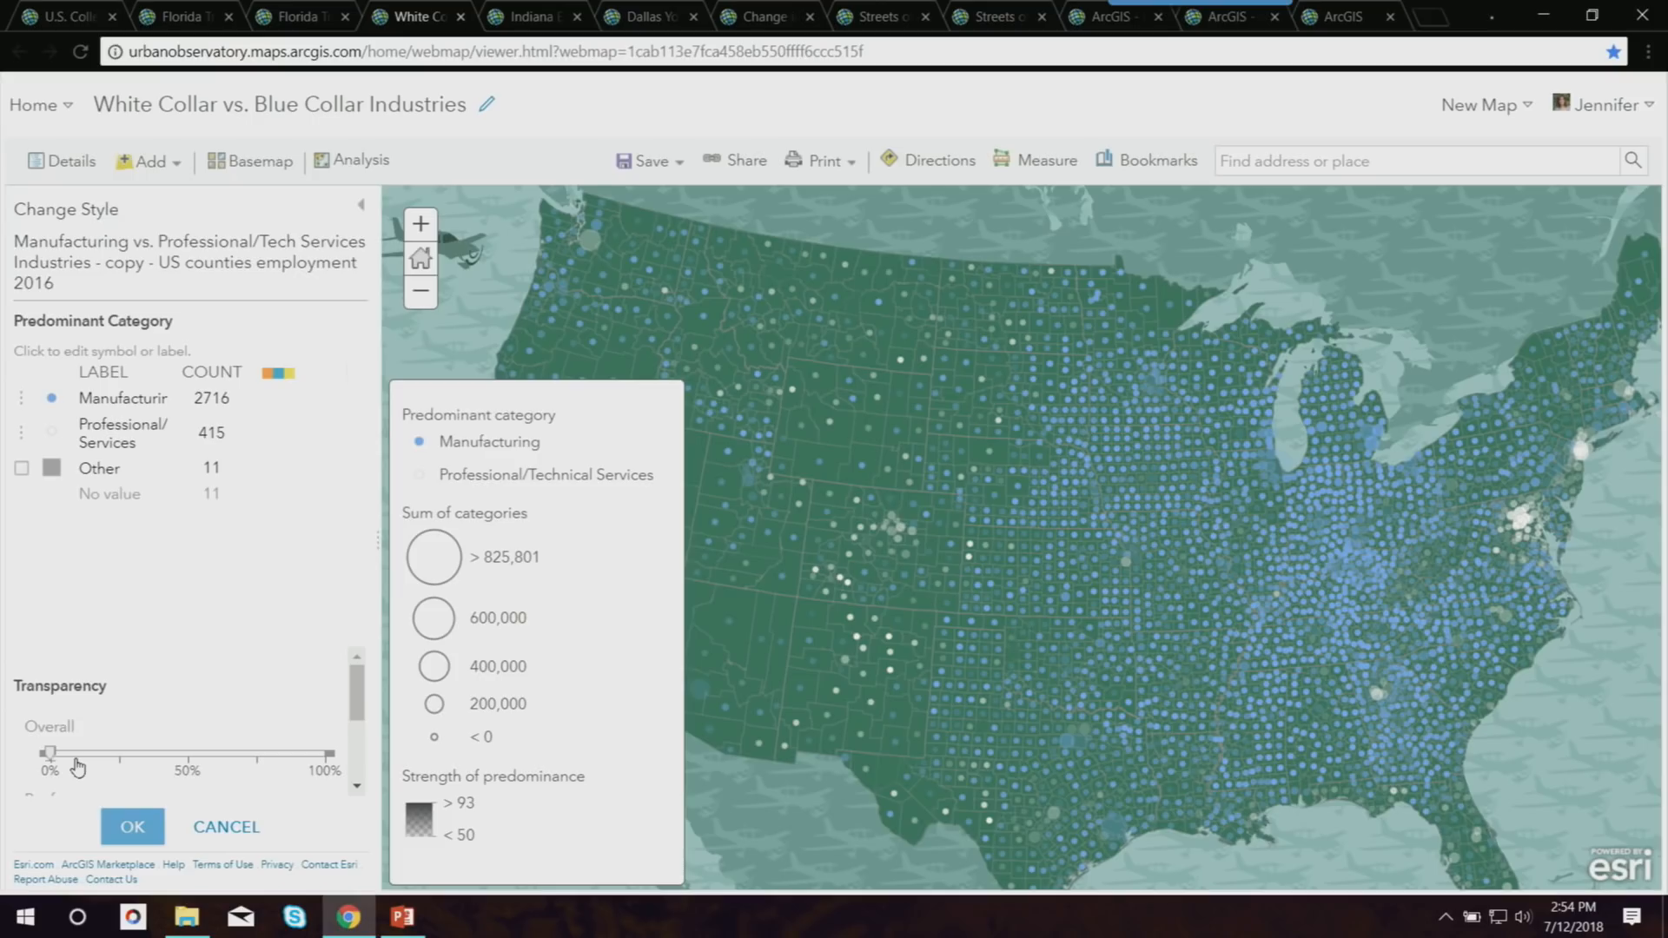
click(128, 827)
In the Counts and Amounts (Size) options, remove the outline color from the county polygons.
click(195, 695)
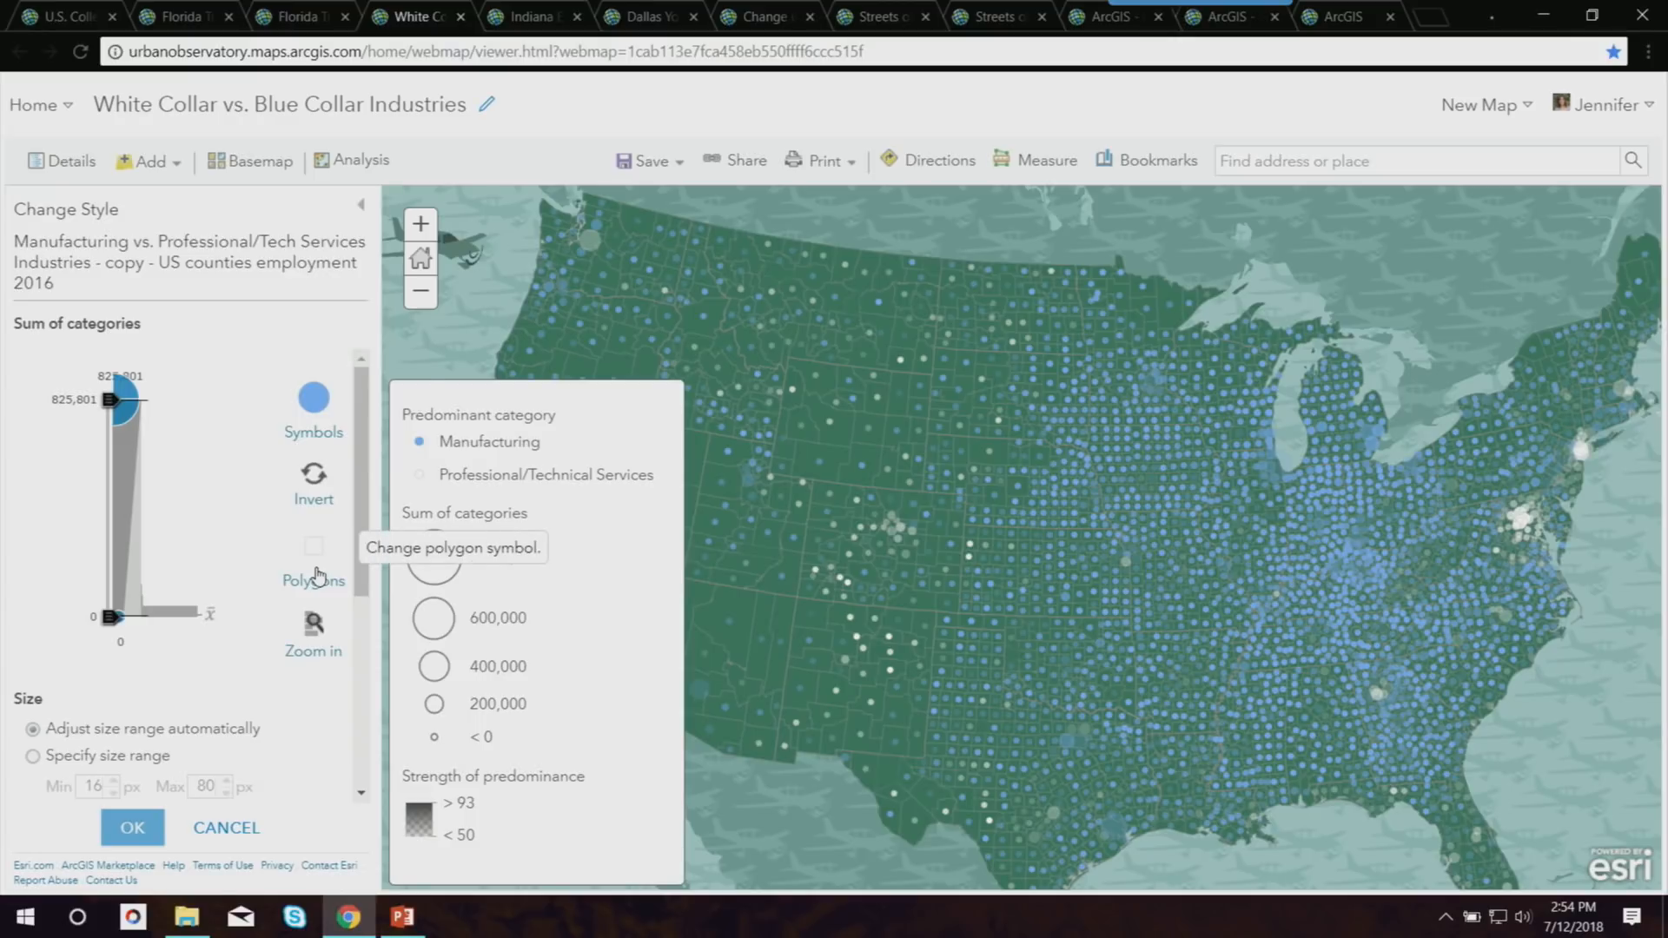
click(318, 575)
click(539, 312)
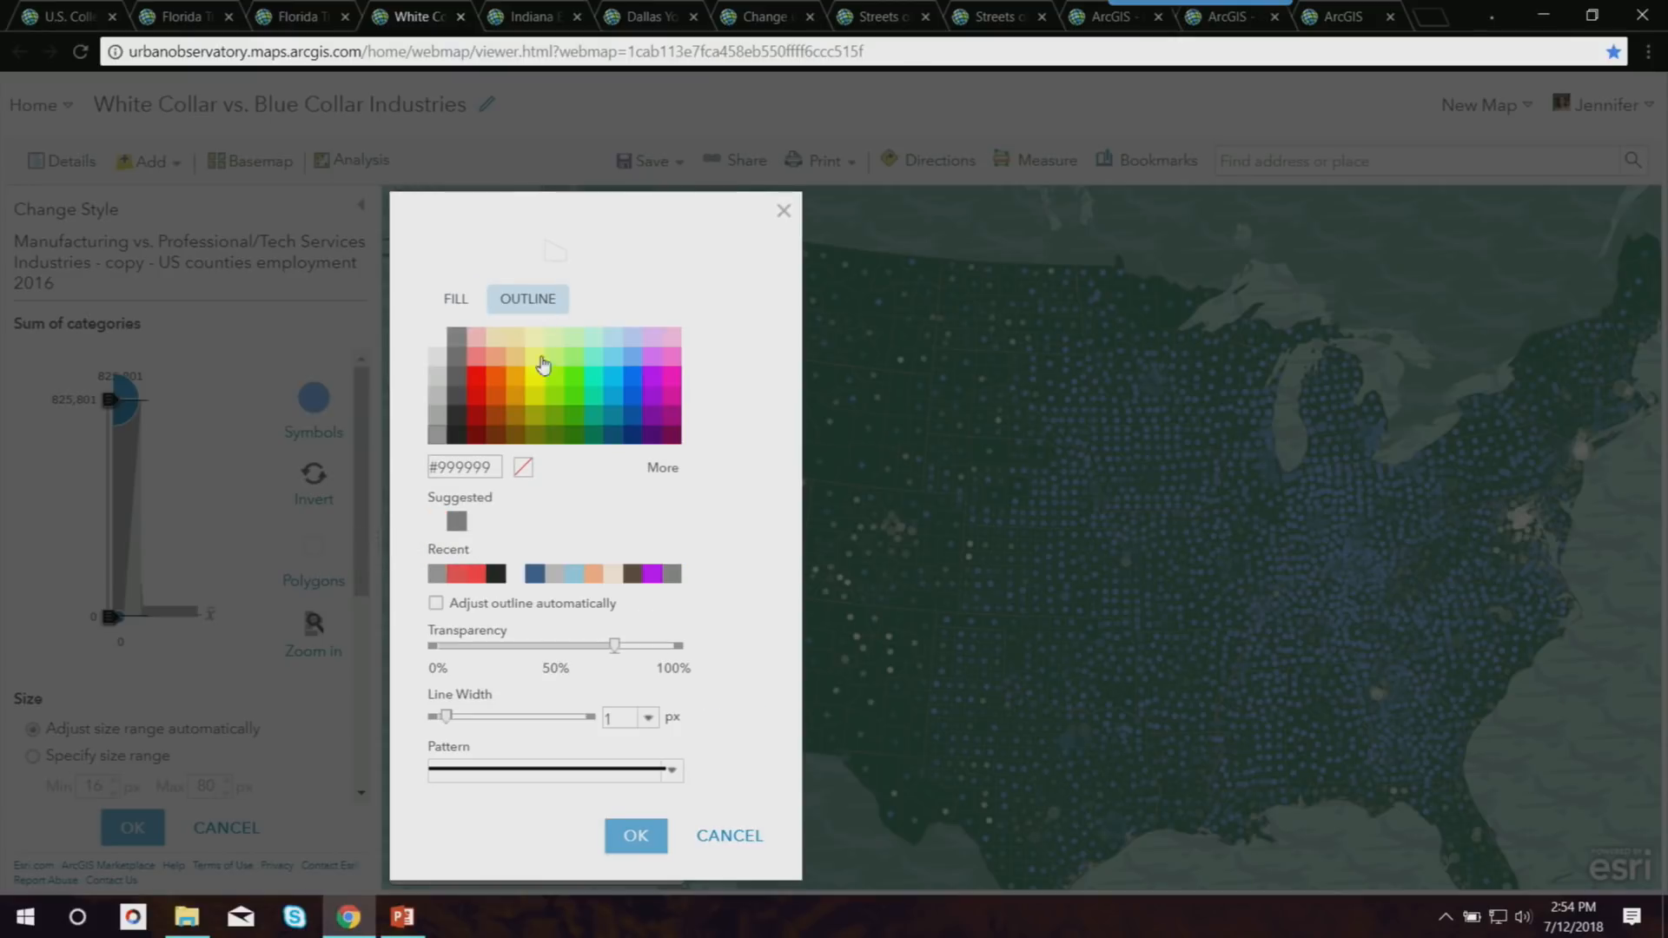
click(523, 467)
right_click(629, 839)
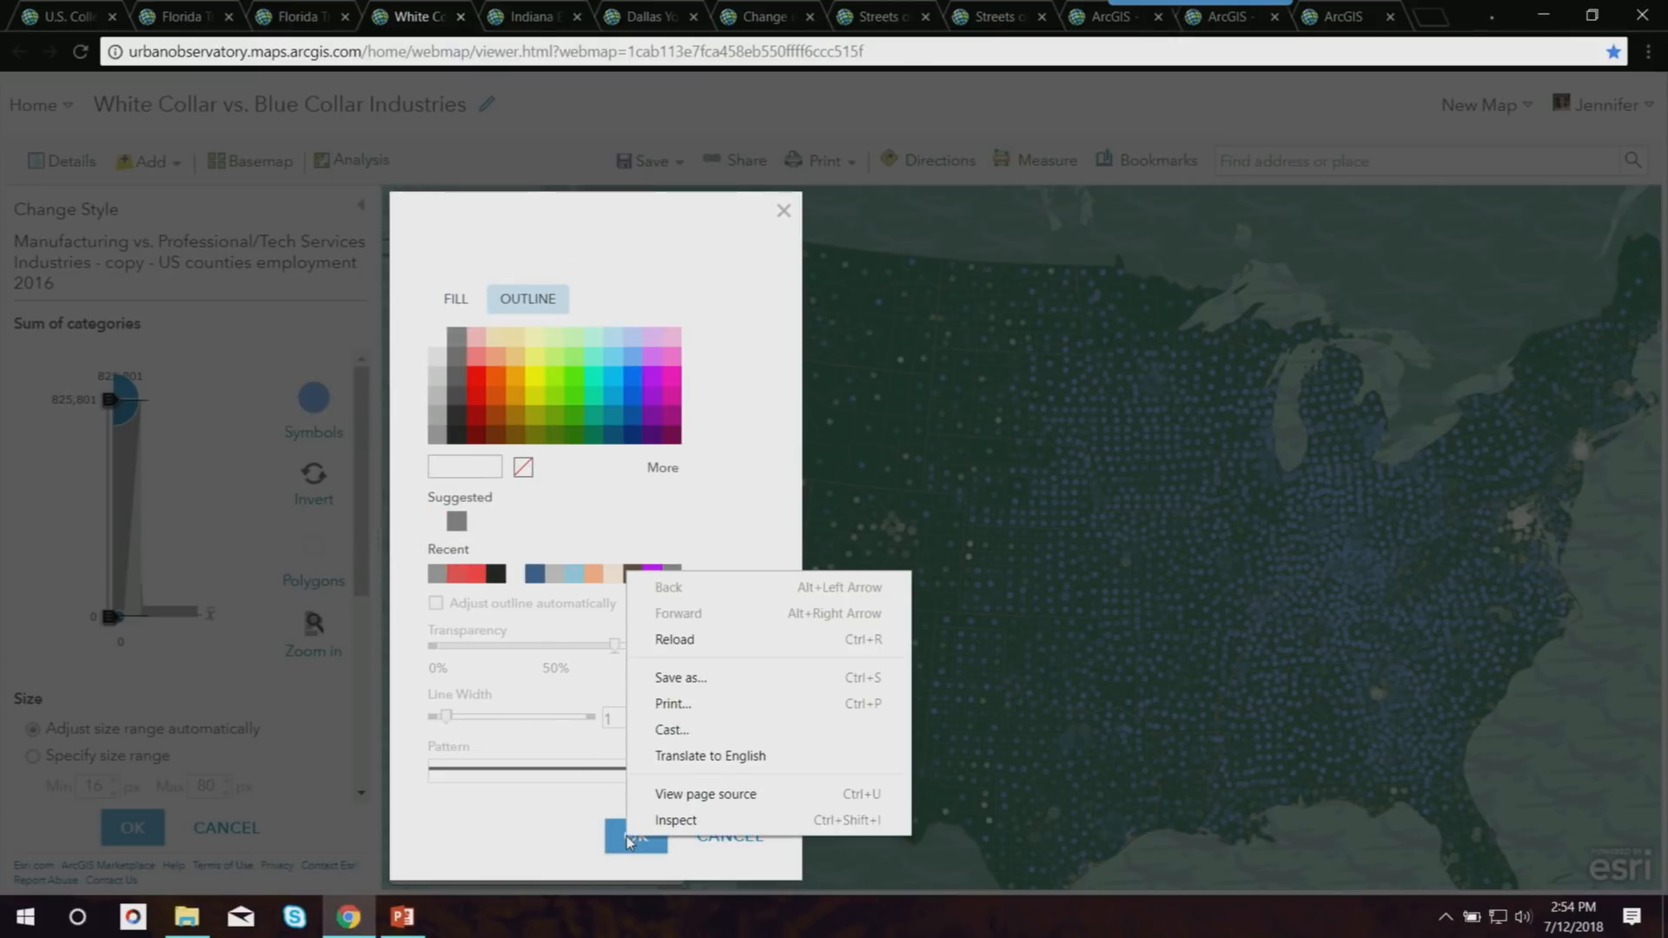
click(645, 841)
click(619, 844)
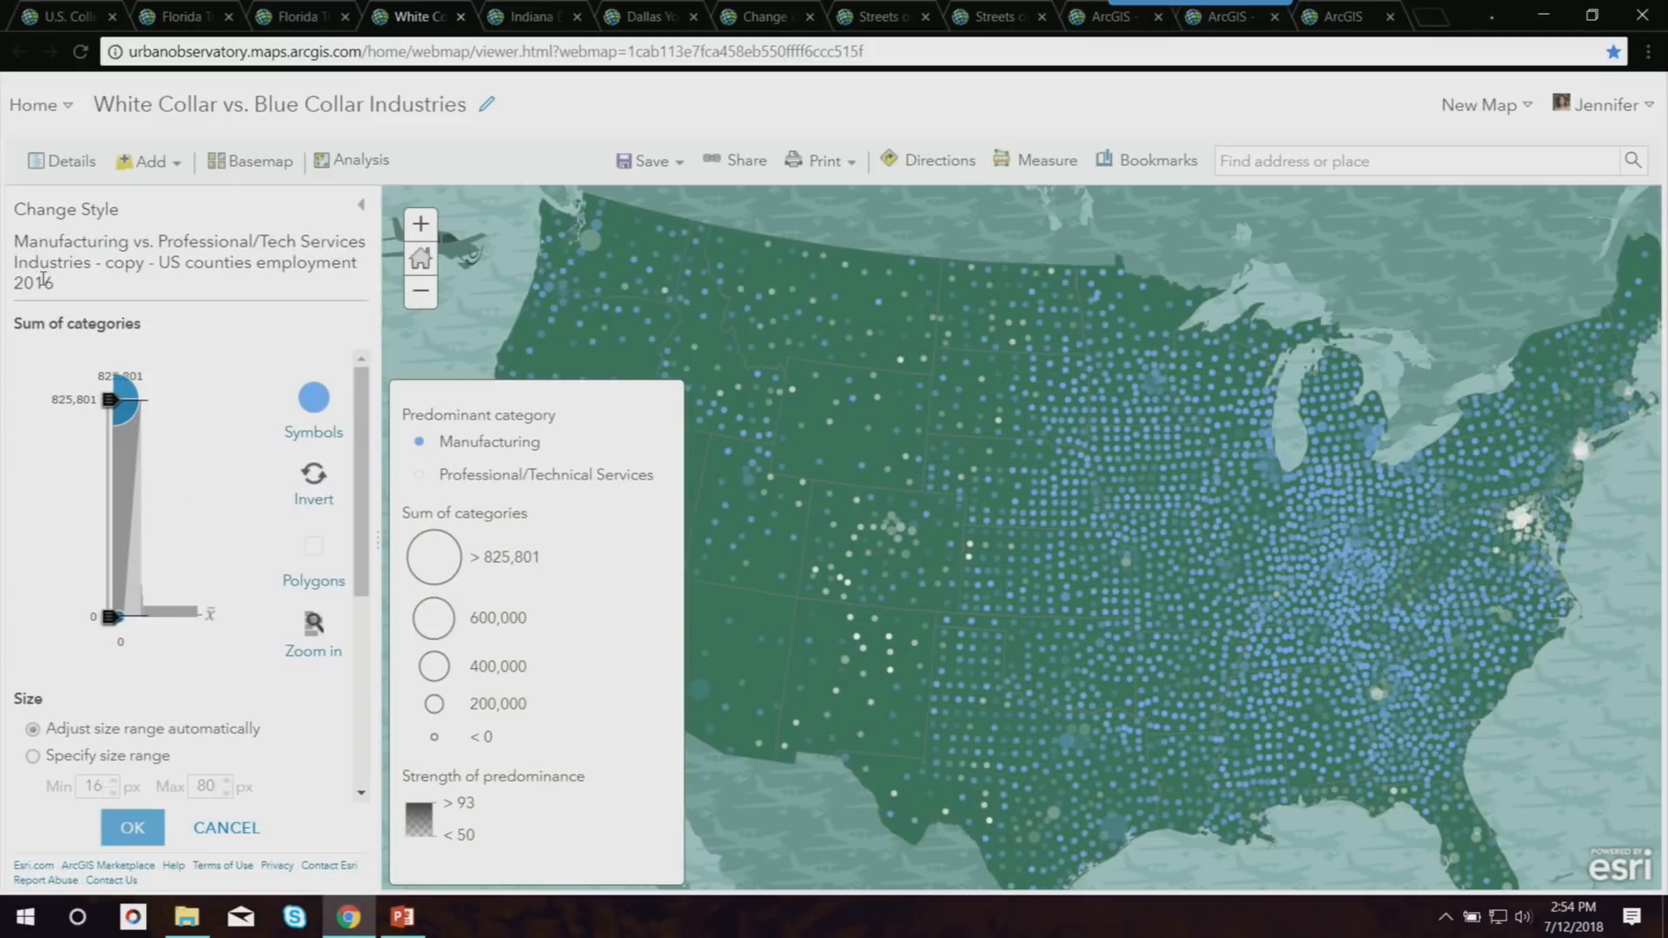
Lower the sum-of-categories upper limit to about 142,038, specify a symbol size range of 3 to 40 px, and apply the size settings.
drag(110, 400, 109, 485)
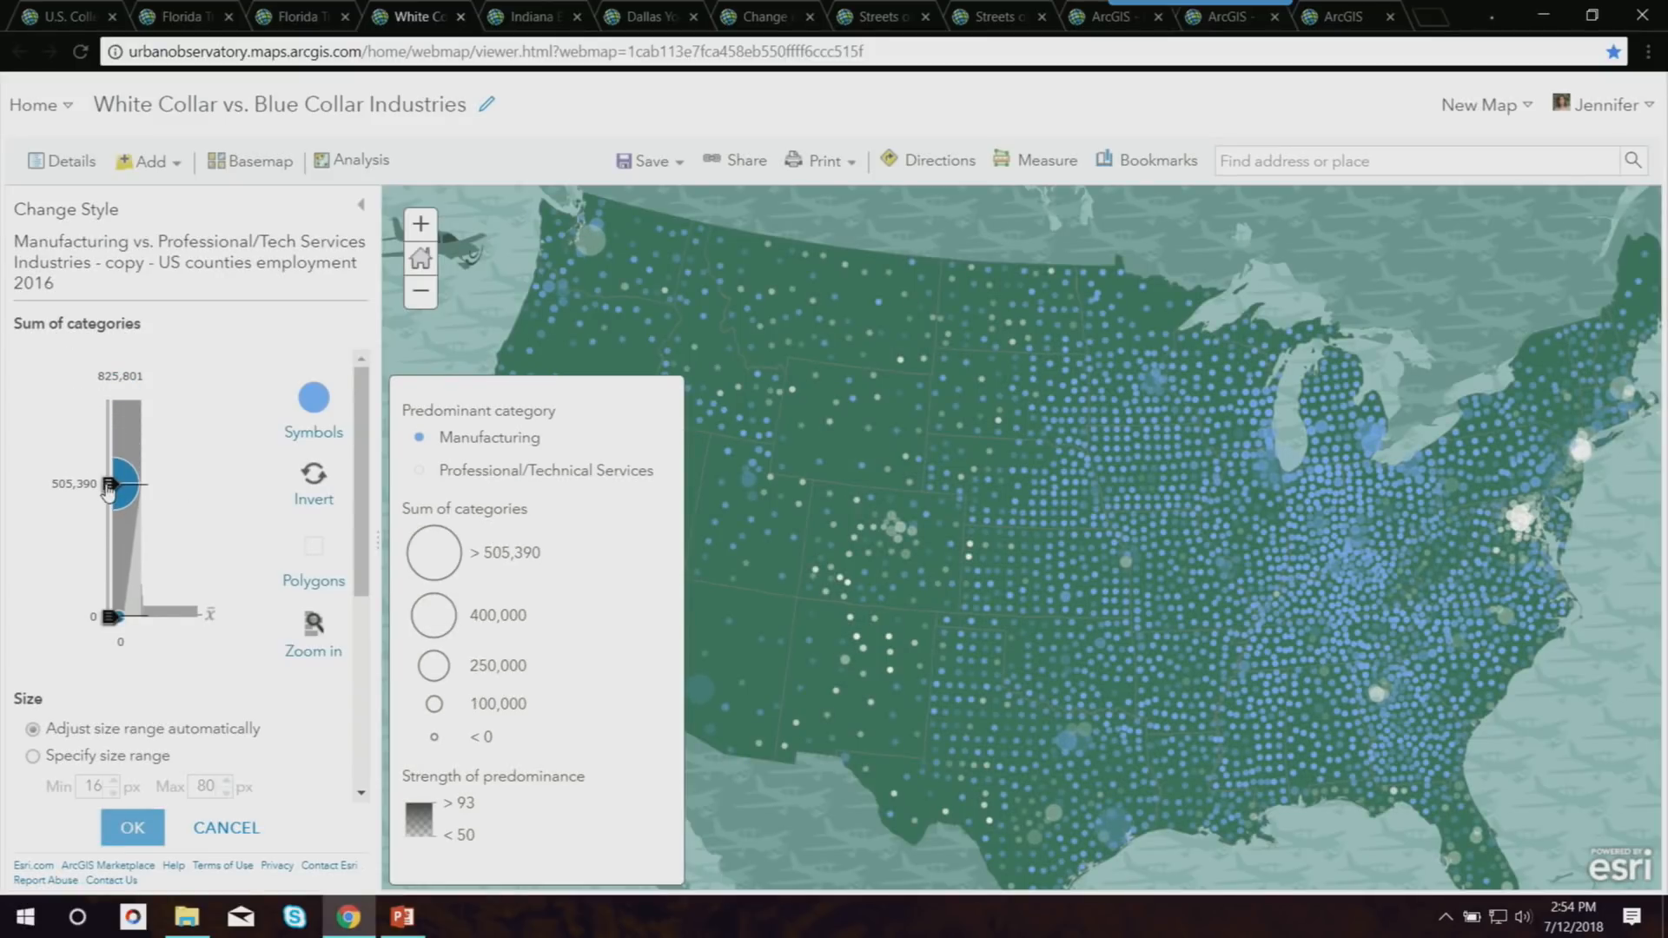
drag(111, 491, 108, 657)
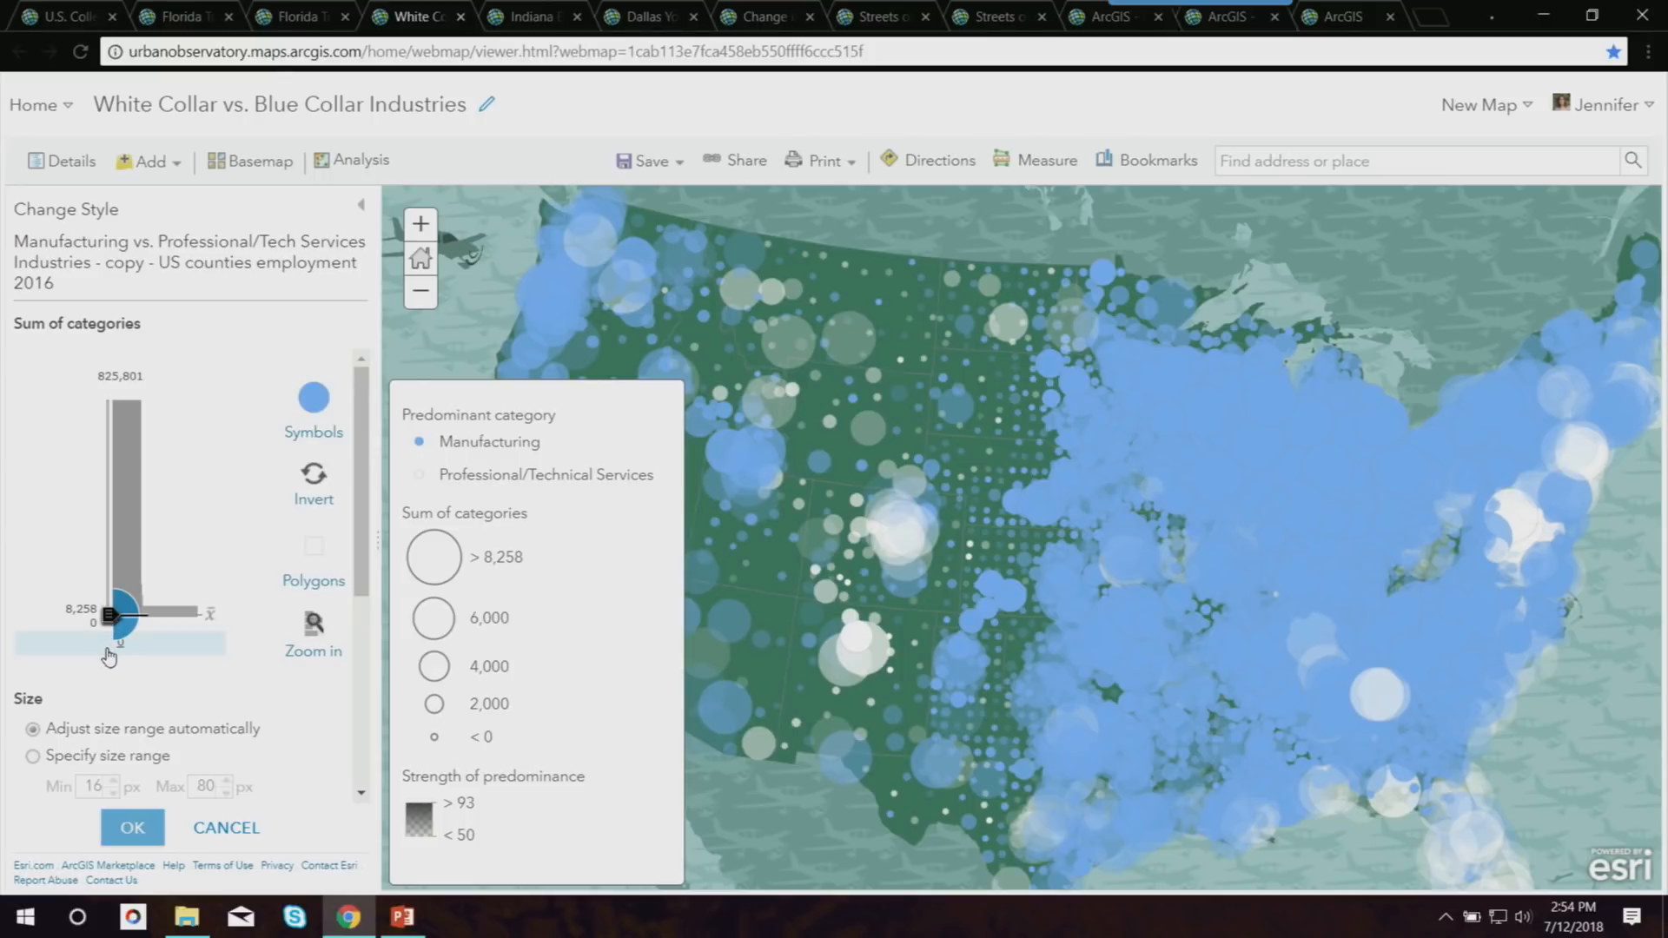
drag(109, 658, 106, 594)
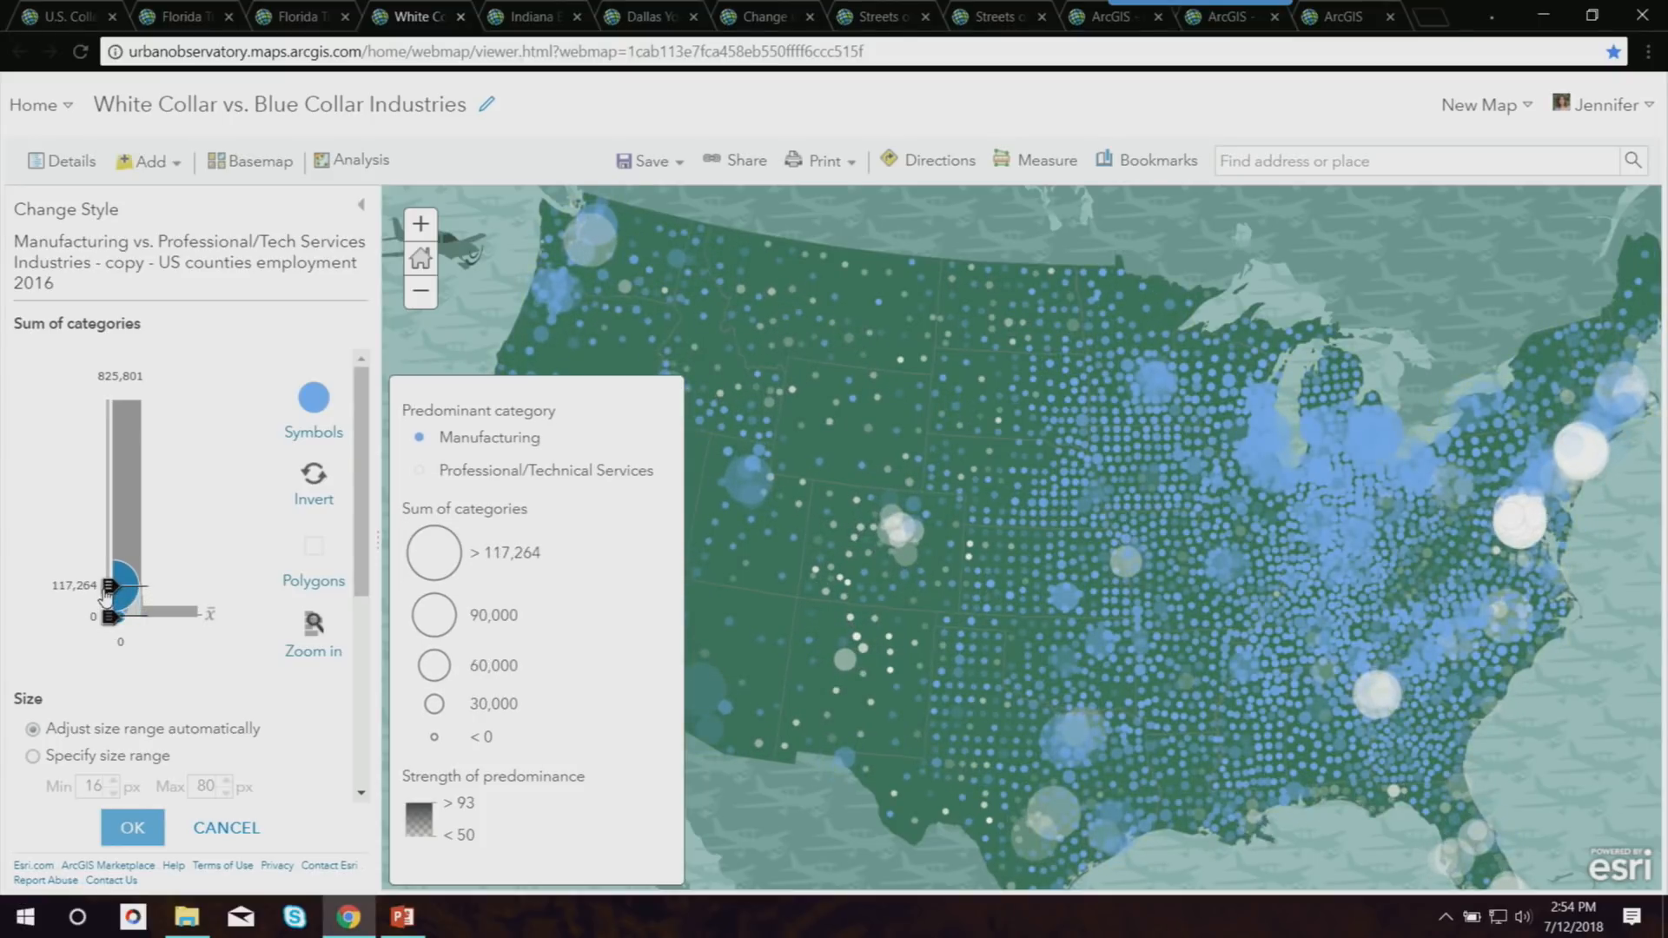
click(41, 755)
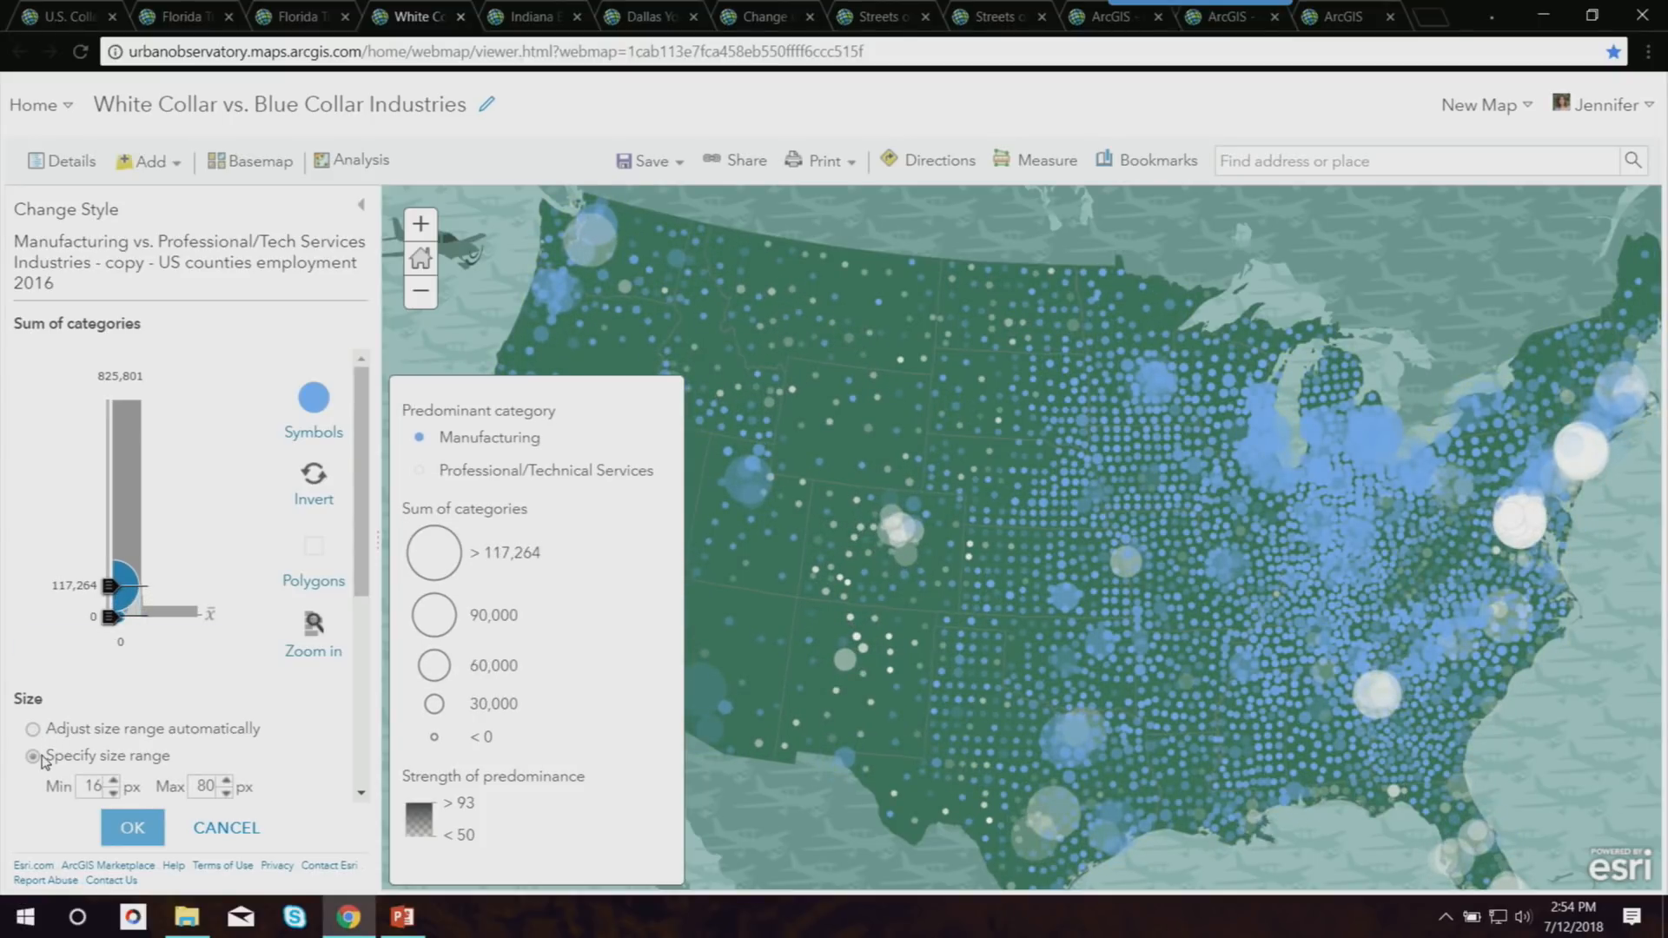
drag(85, 785, 178, 785)
text(3)
key(Tab)
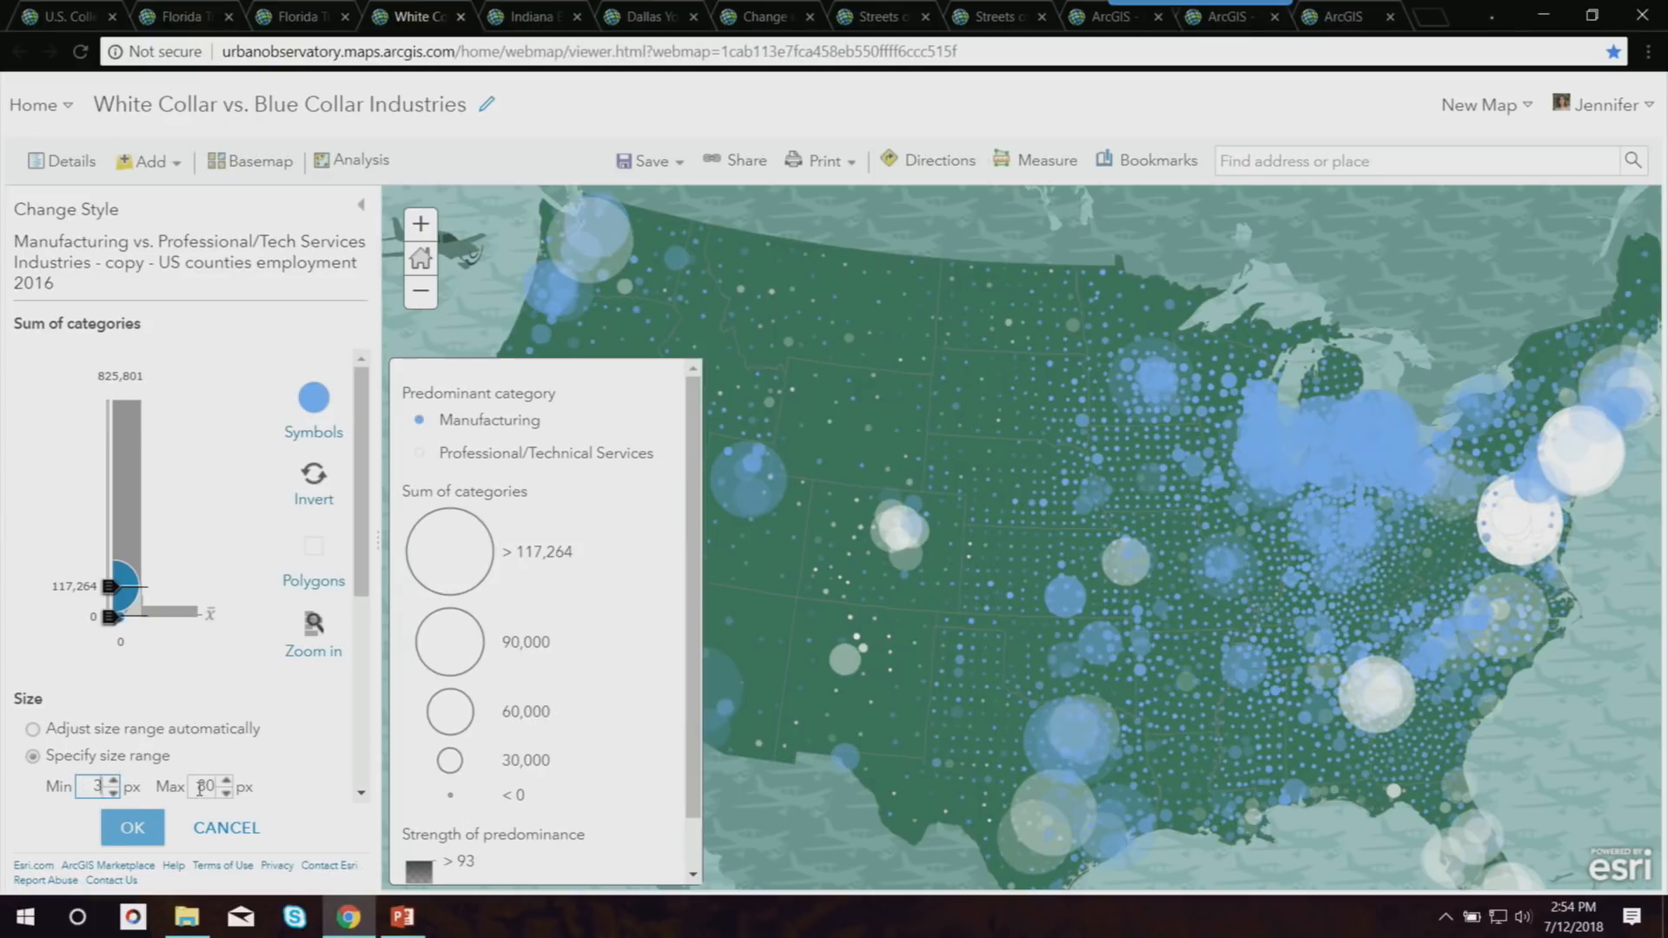
text(40)
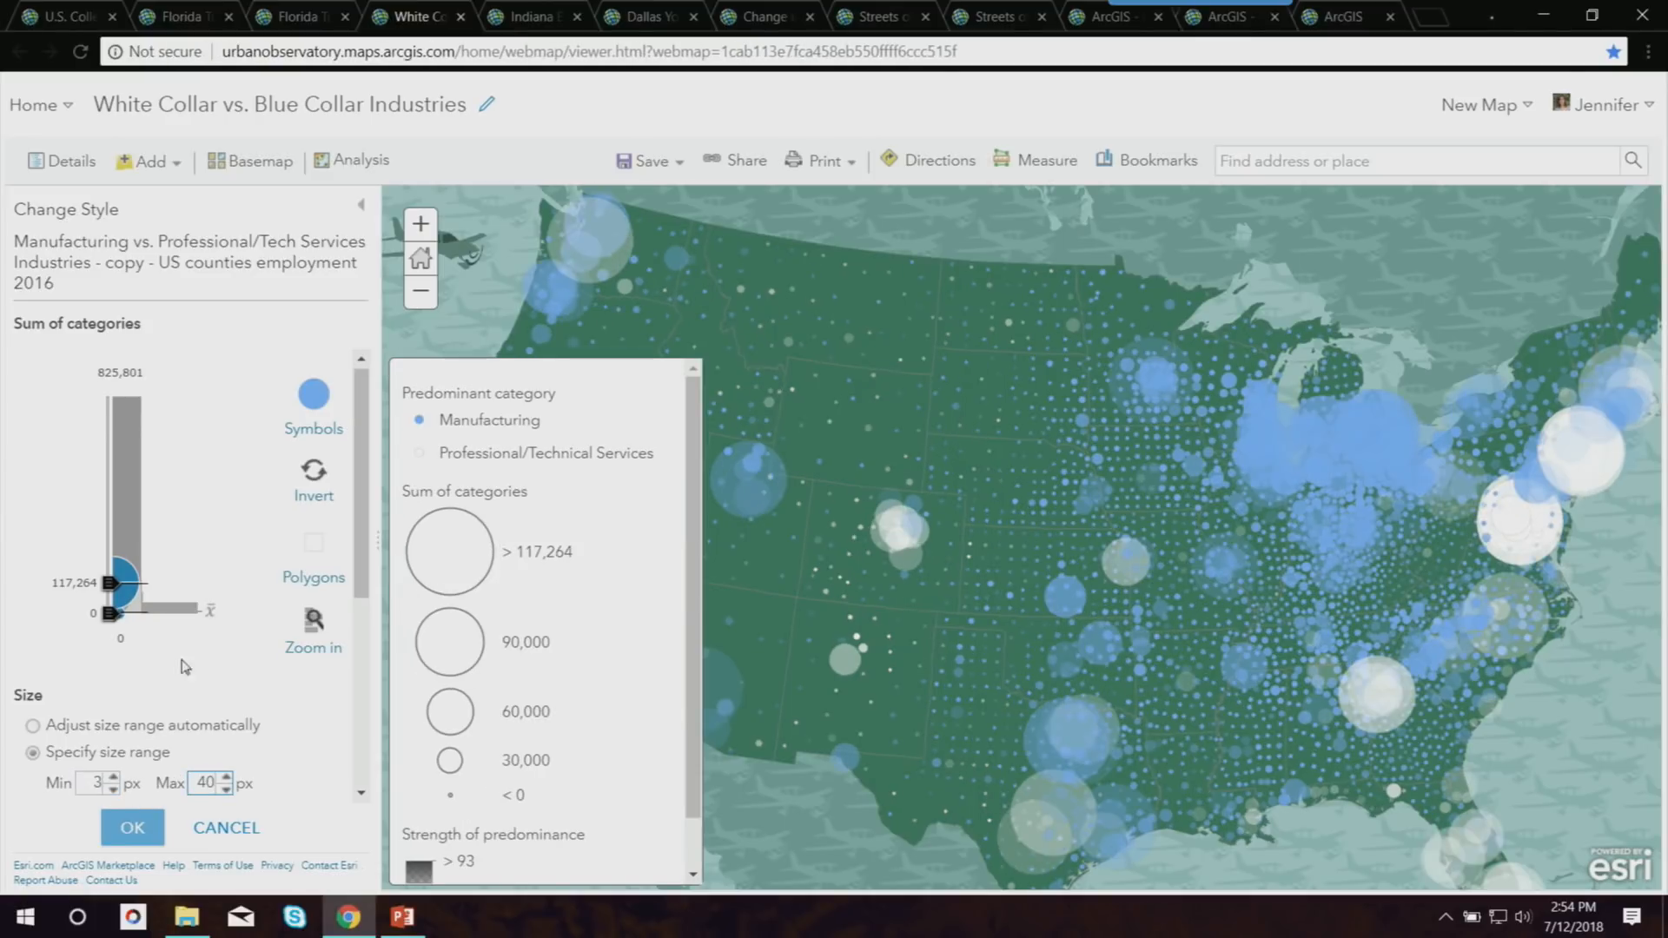
mouse_move(111, 591)
mouse_down()
mouse_move(111, 552)
mouse_move(108, 585)
mouse_up()
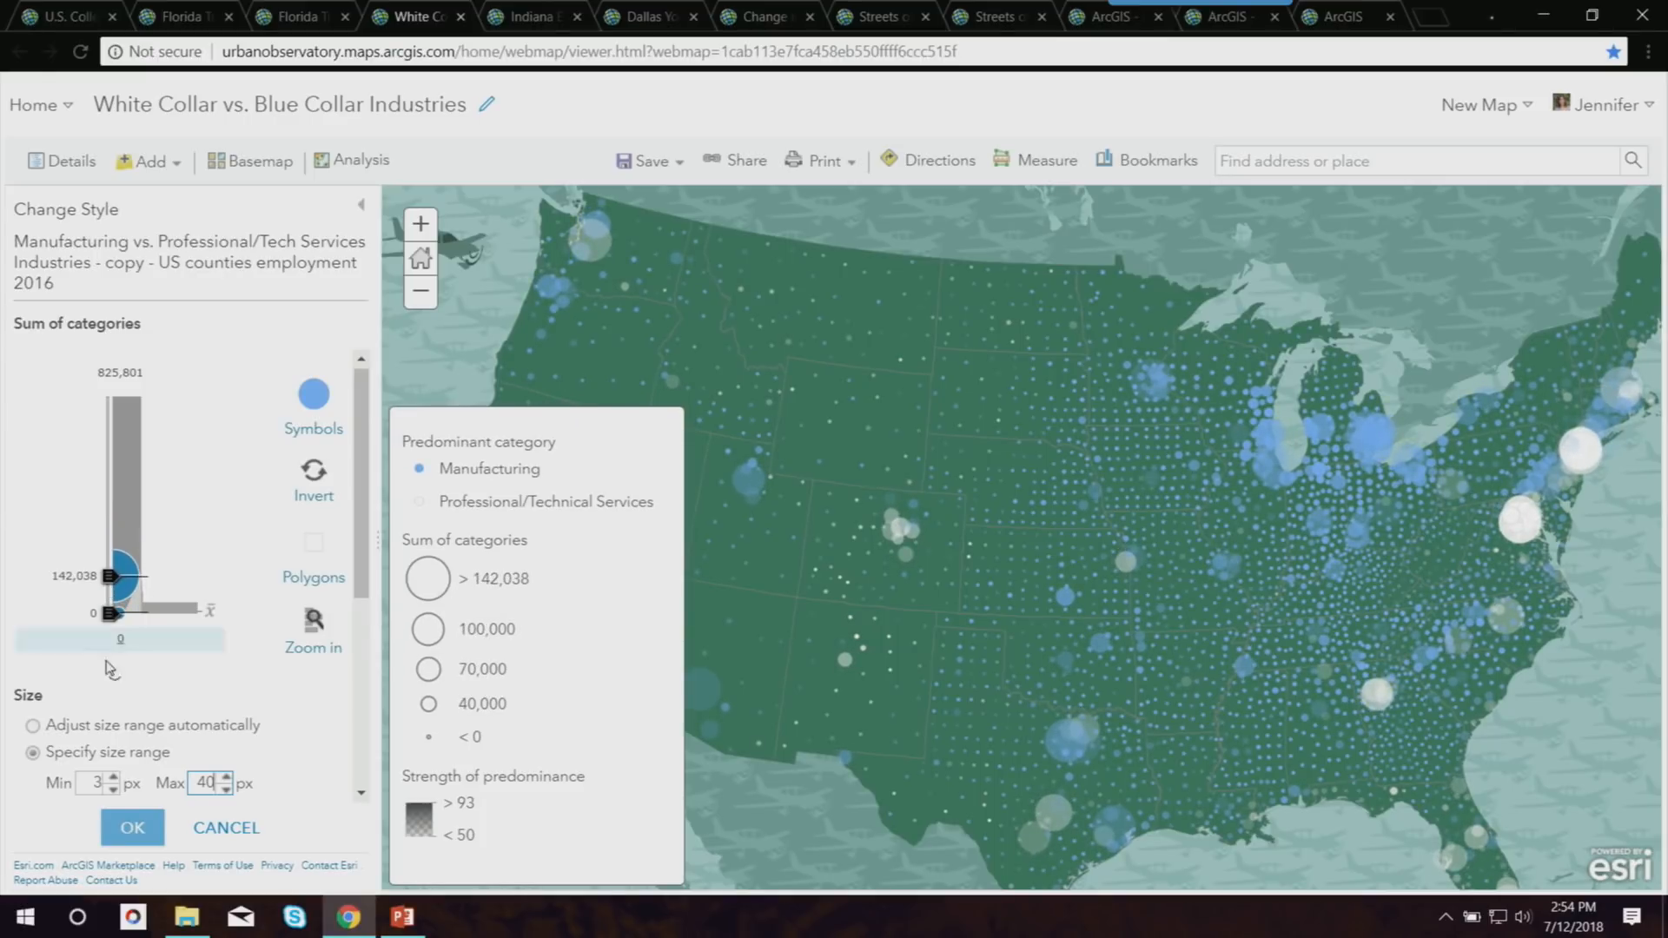
click(141, 827)
click(143, 831)
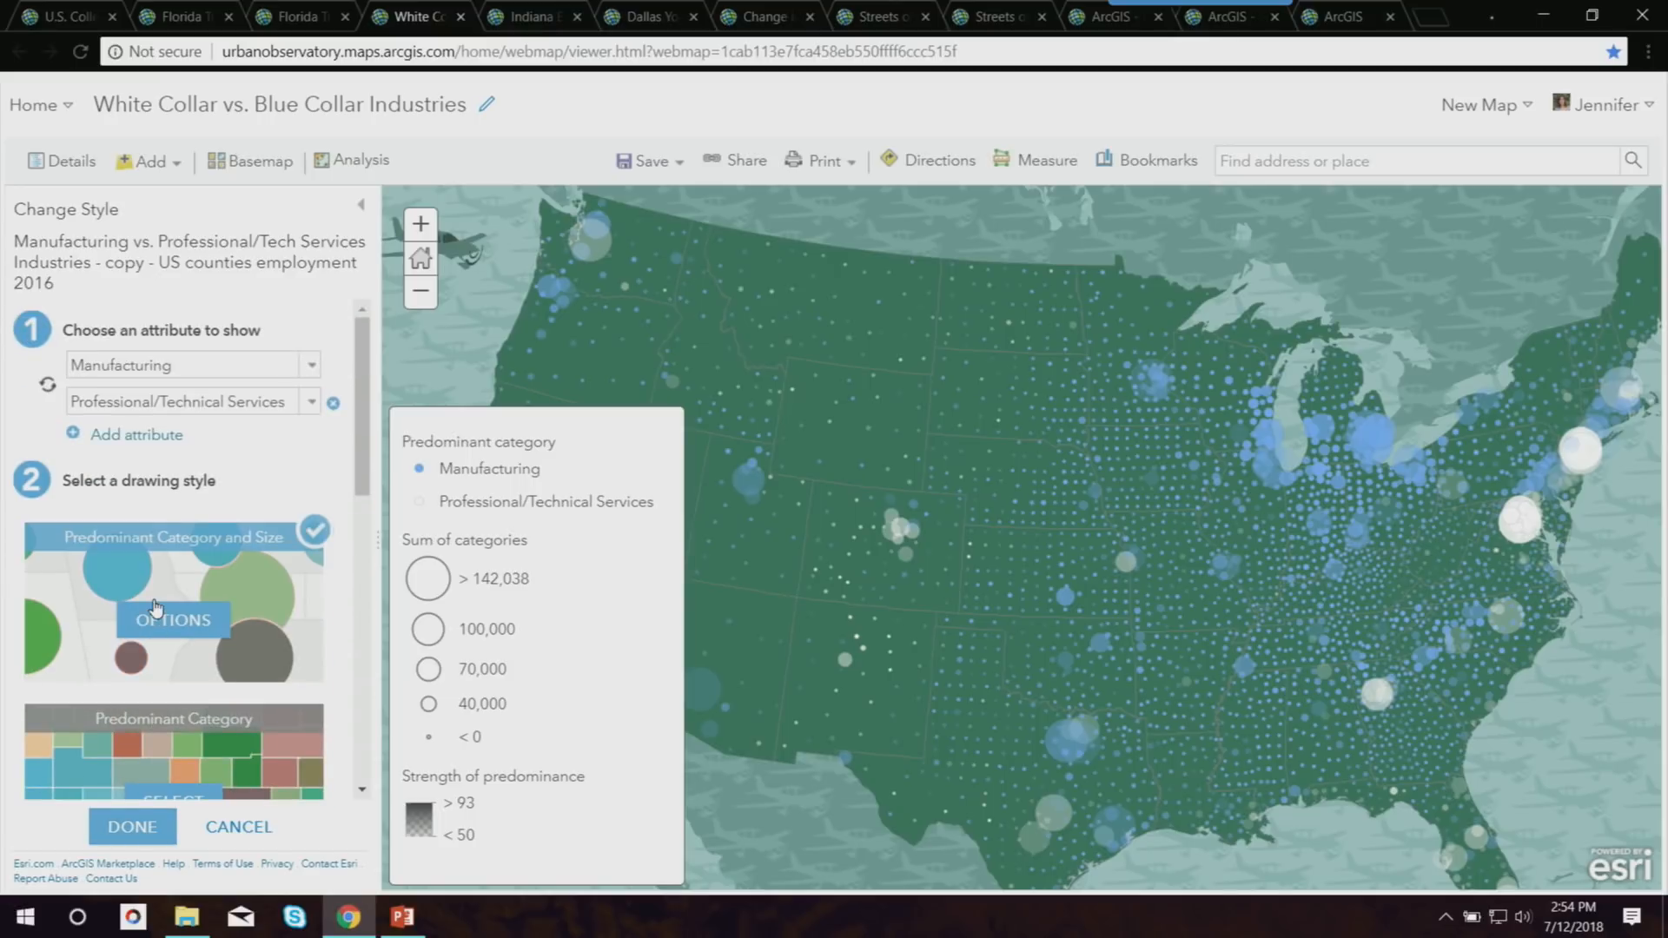
Add 2016 Industry: Agriculture as a third attribute in the county layer's predominance style.
click(153, 438)
click(152, 439)
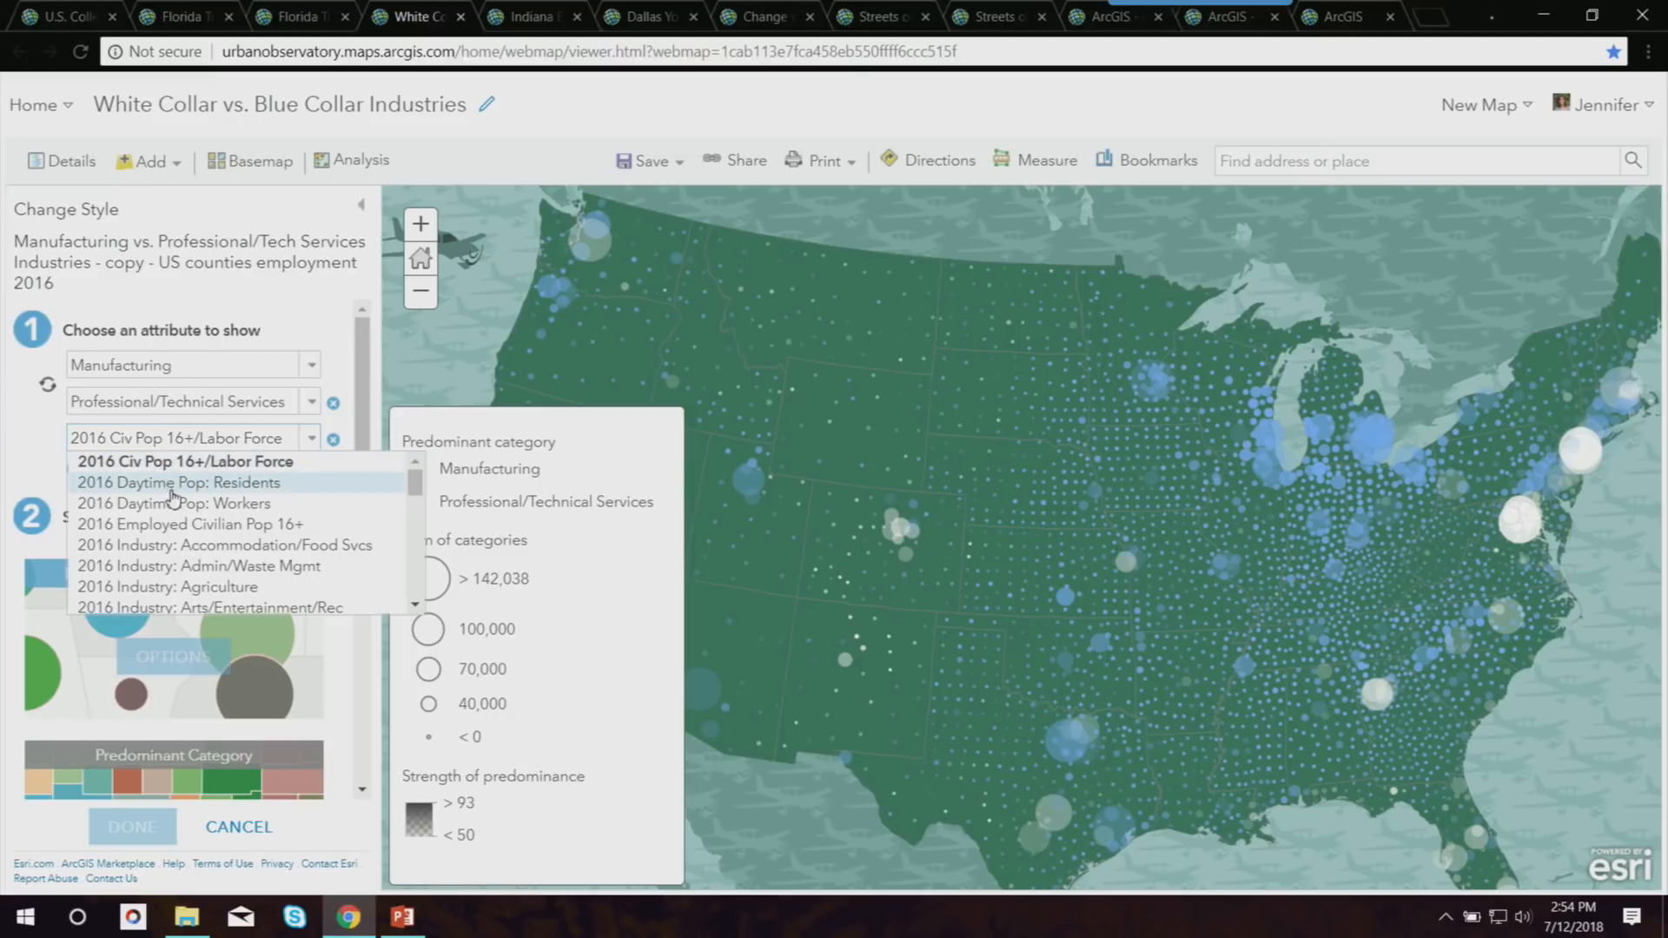
click(198, 593)
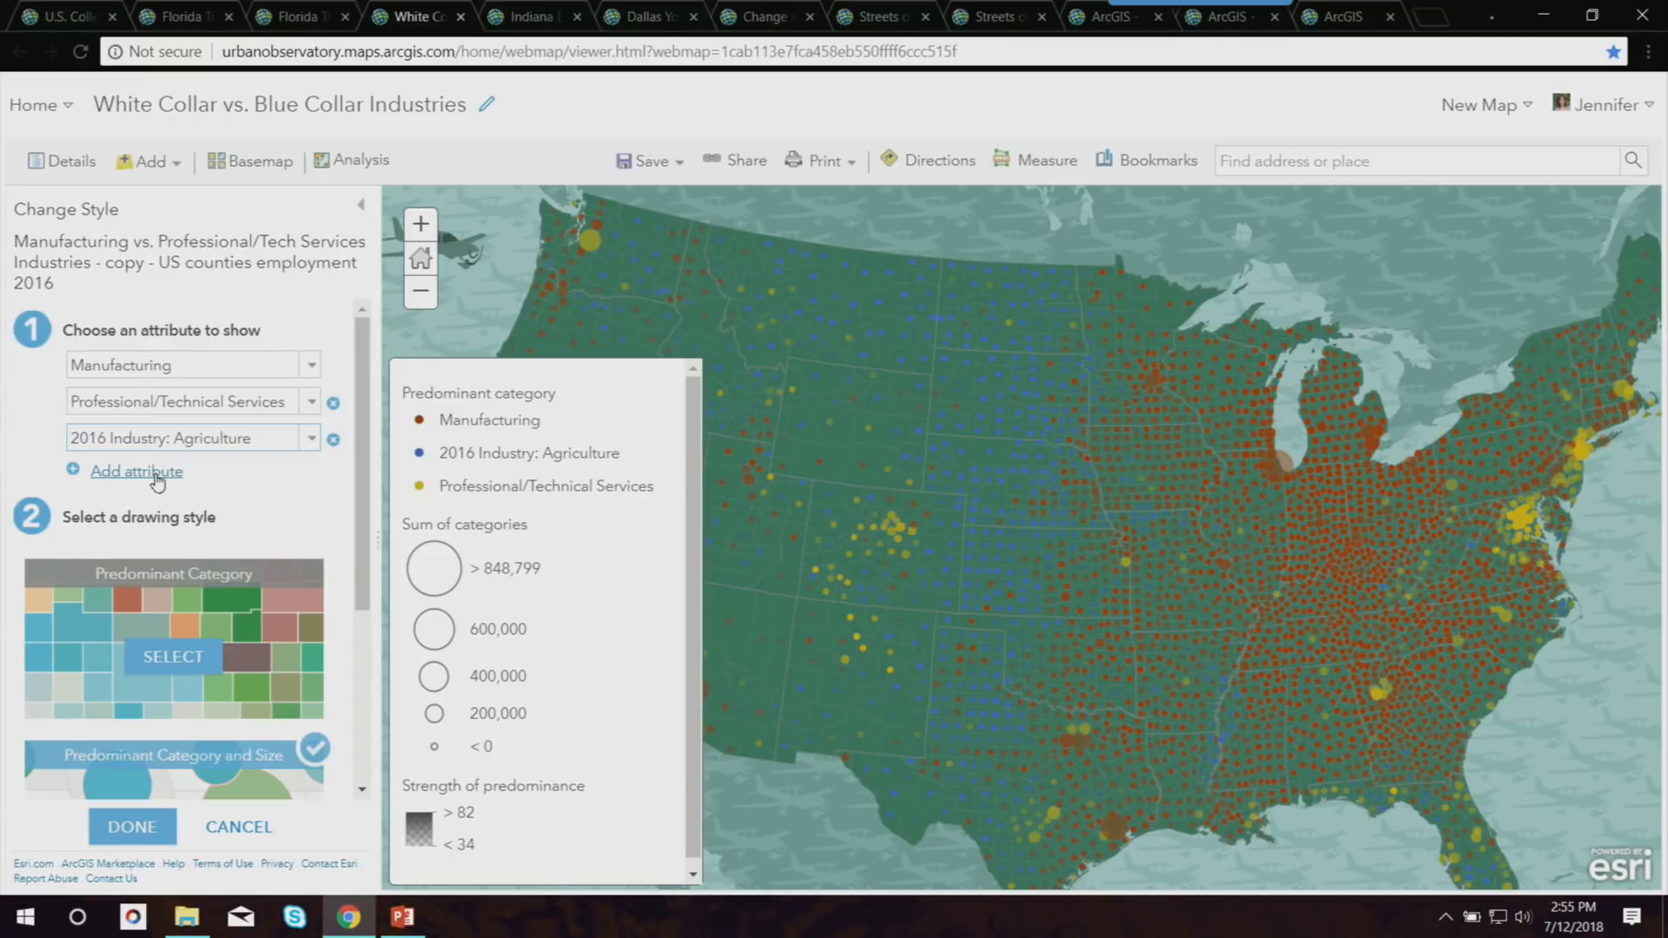
scroll(165, 478, down, 1)
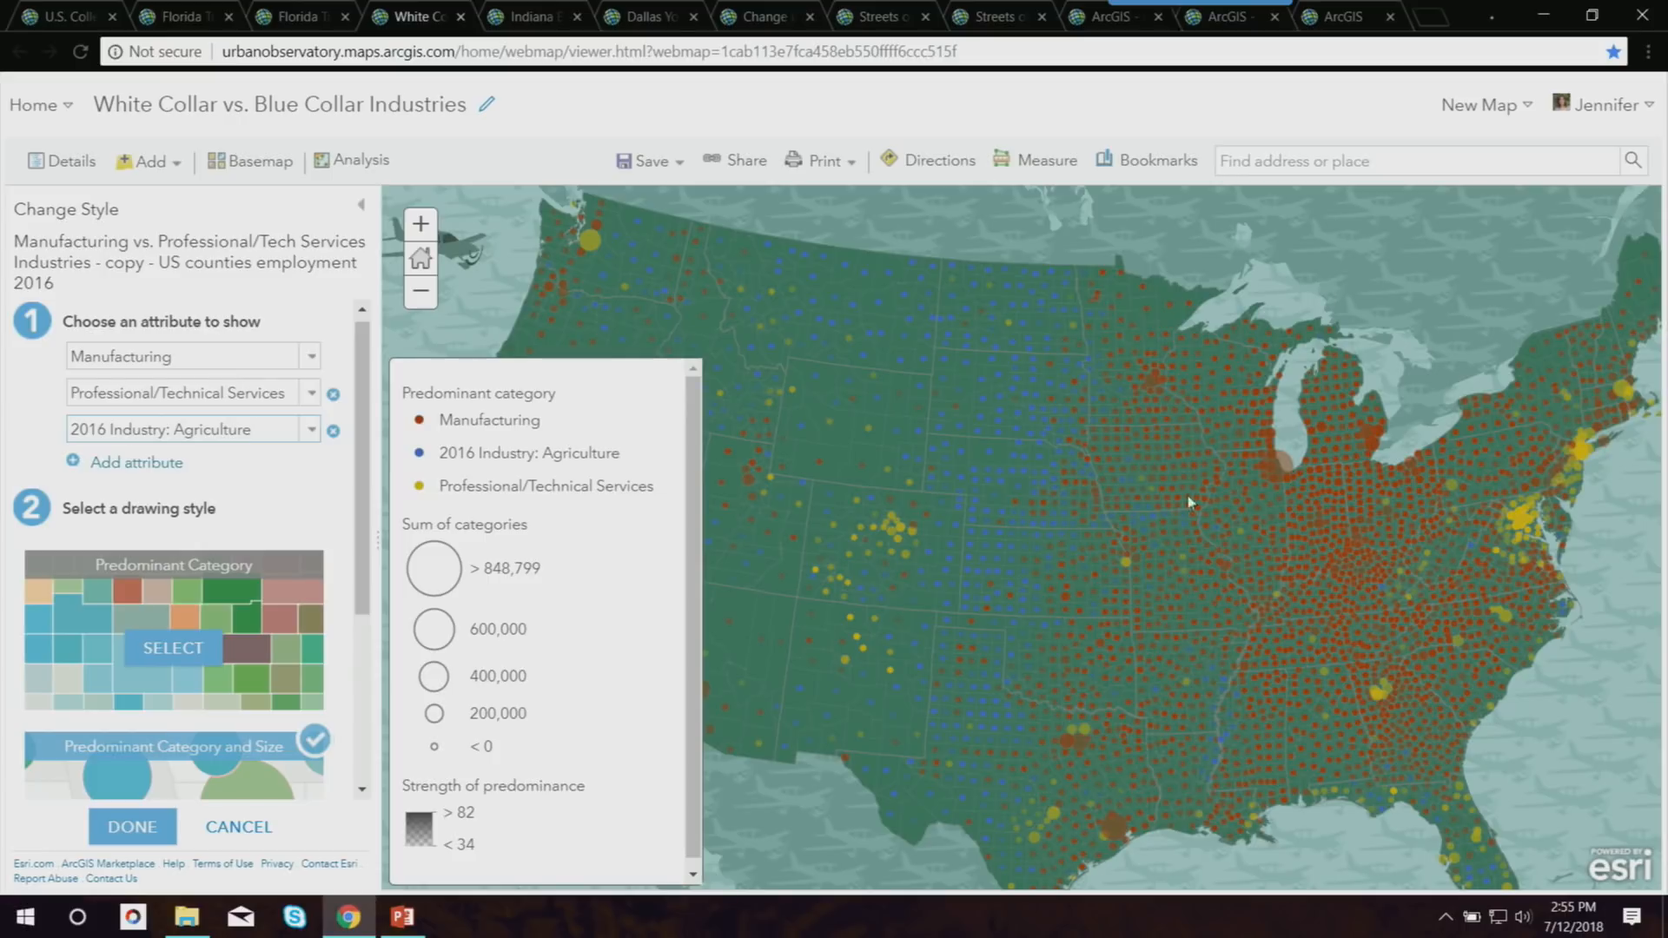
drag(1270, 496, 1504, 443)
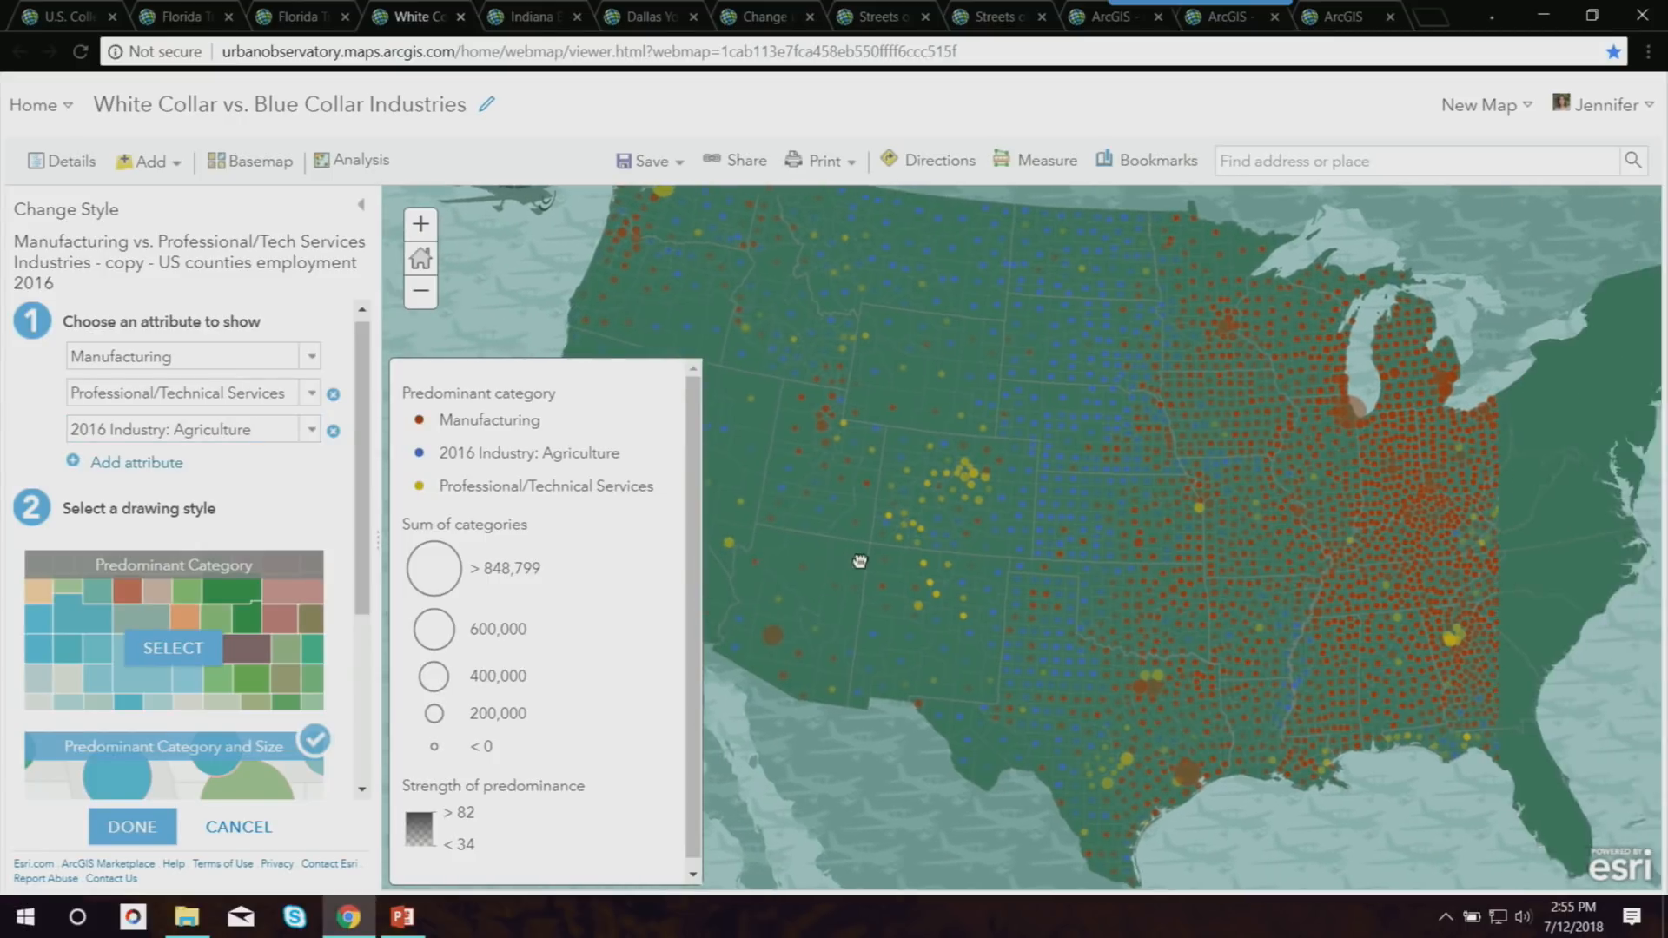
drag(1007, 561, 789, 446)
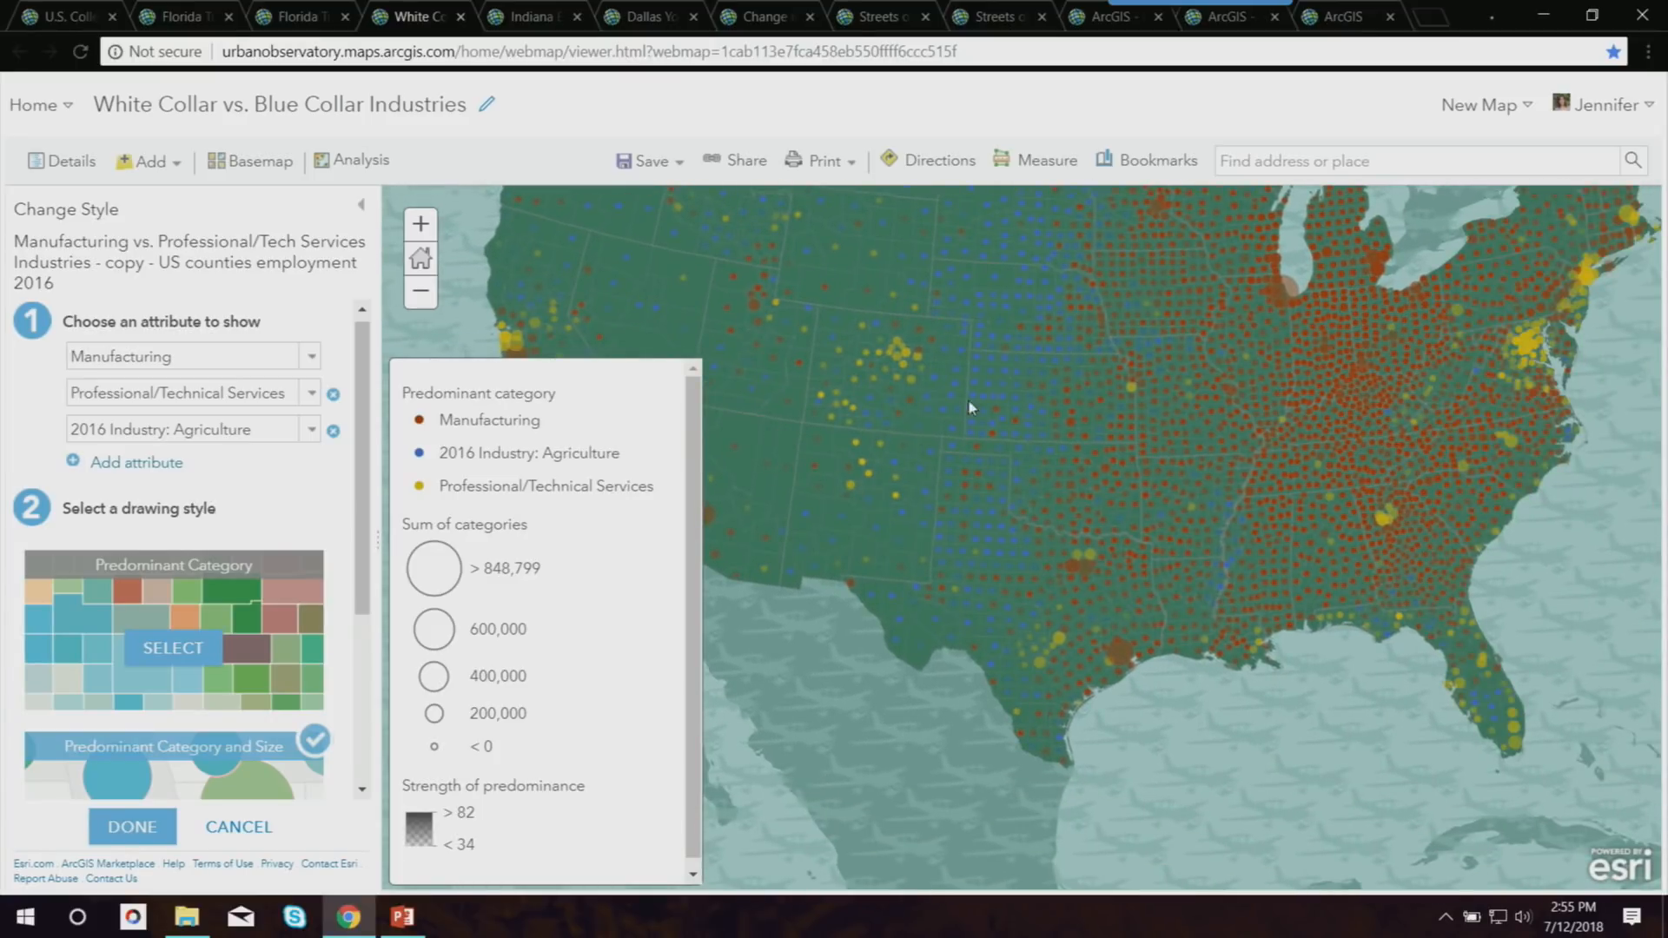
drag(946, 447, 870, 544)
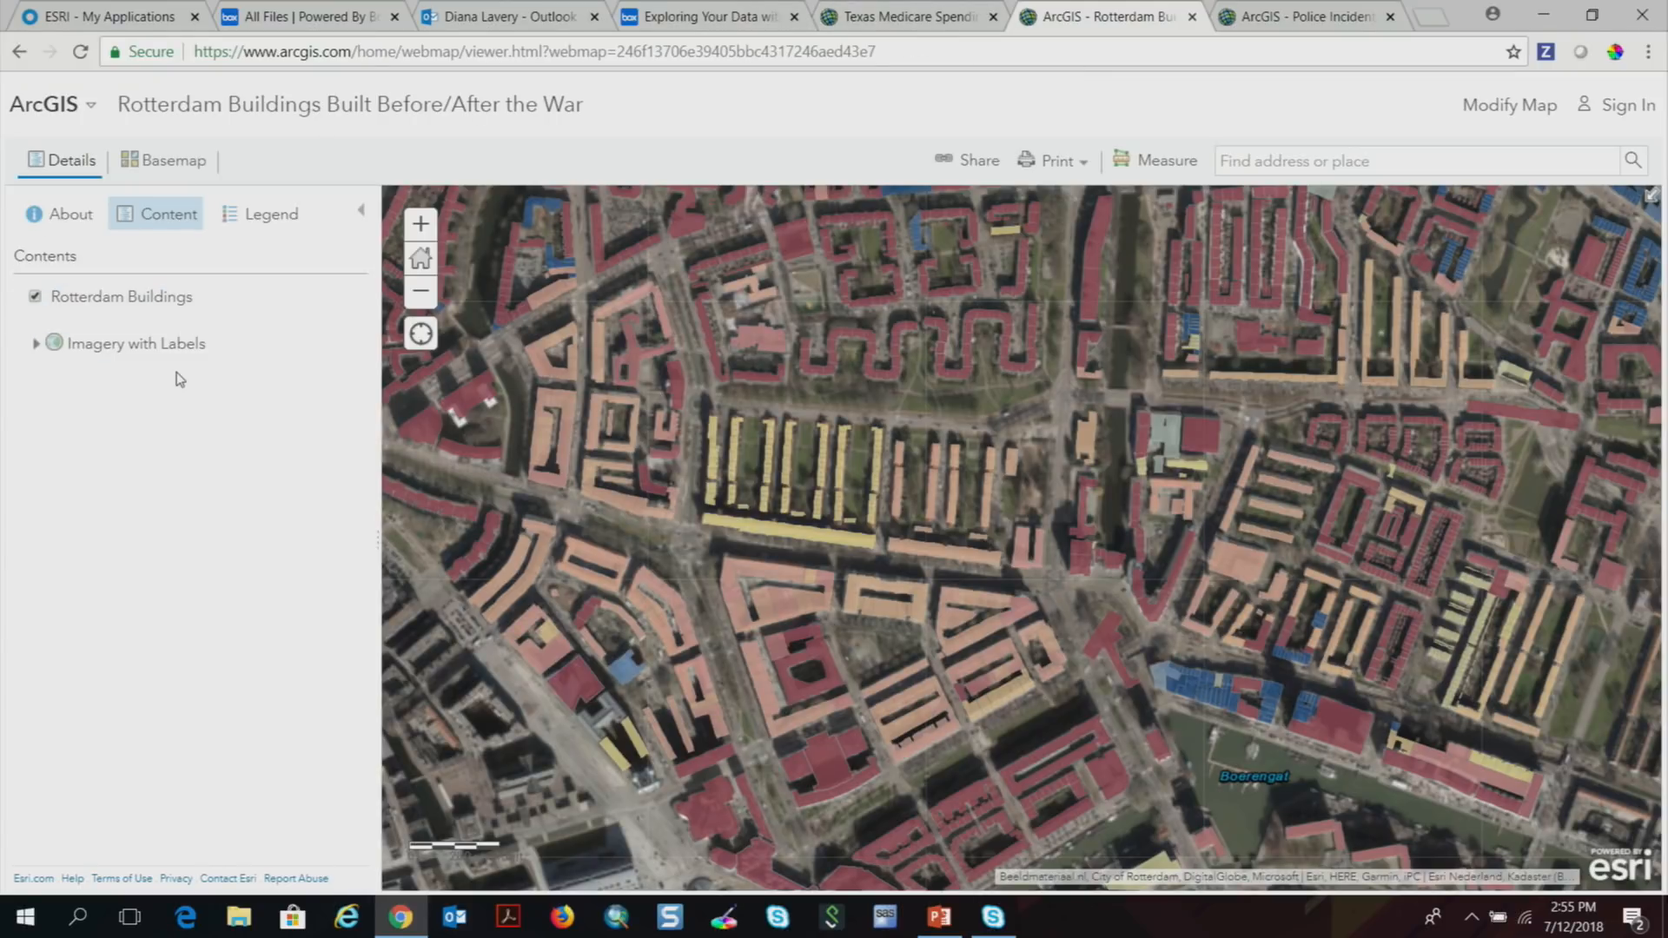
Review the Year Built field in the Rotterdam Buildings attribute table, then close the table.
click(91, 320)
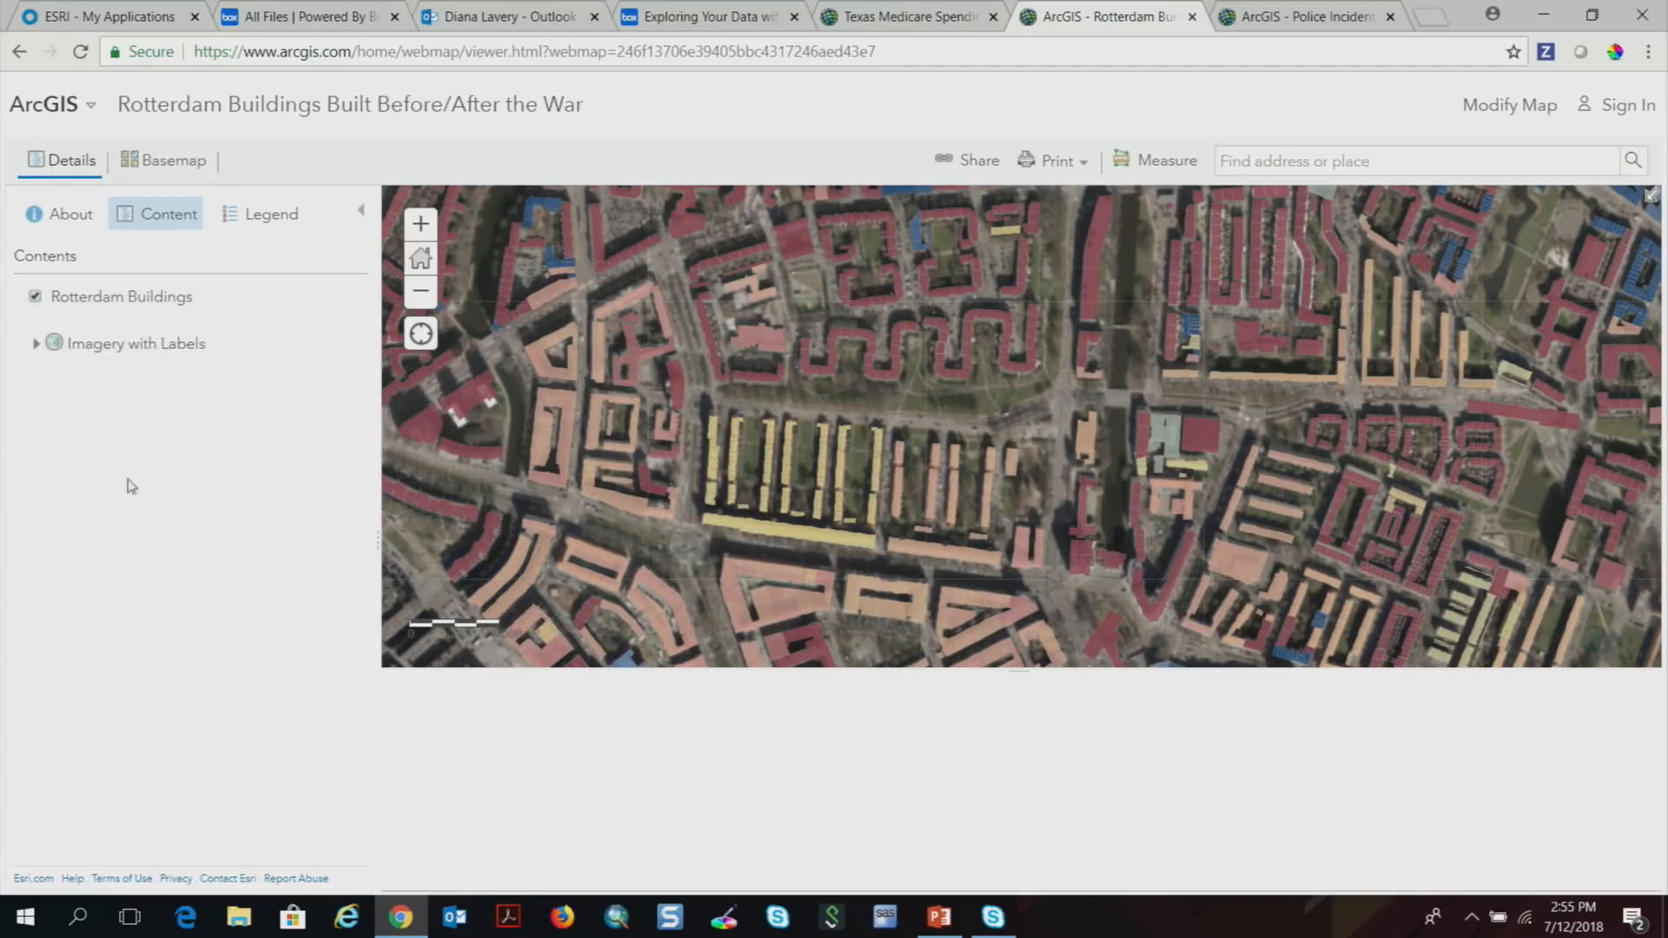
drag(643, 890, 1177, 888)
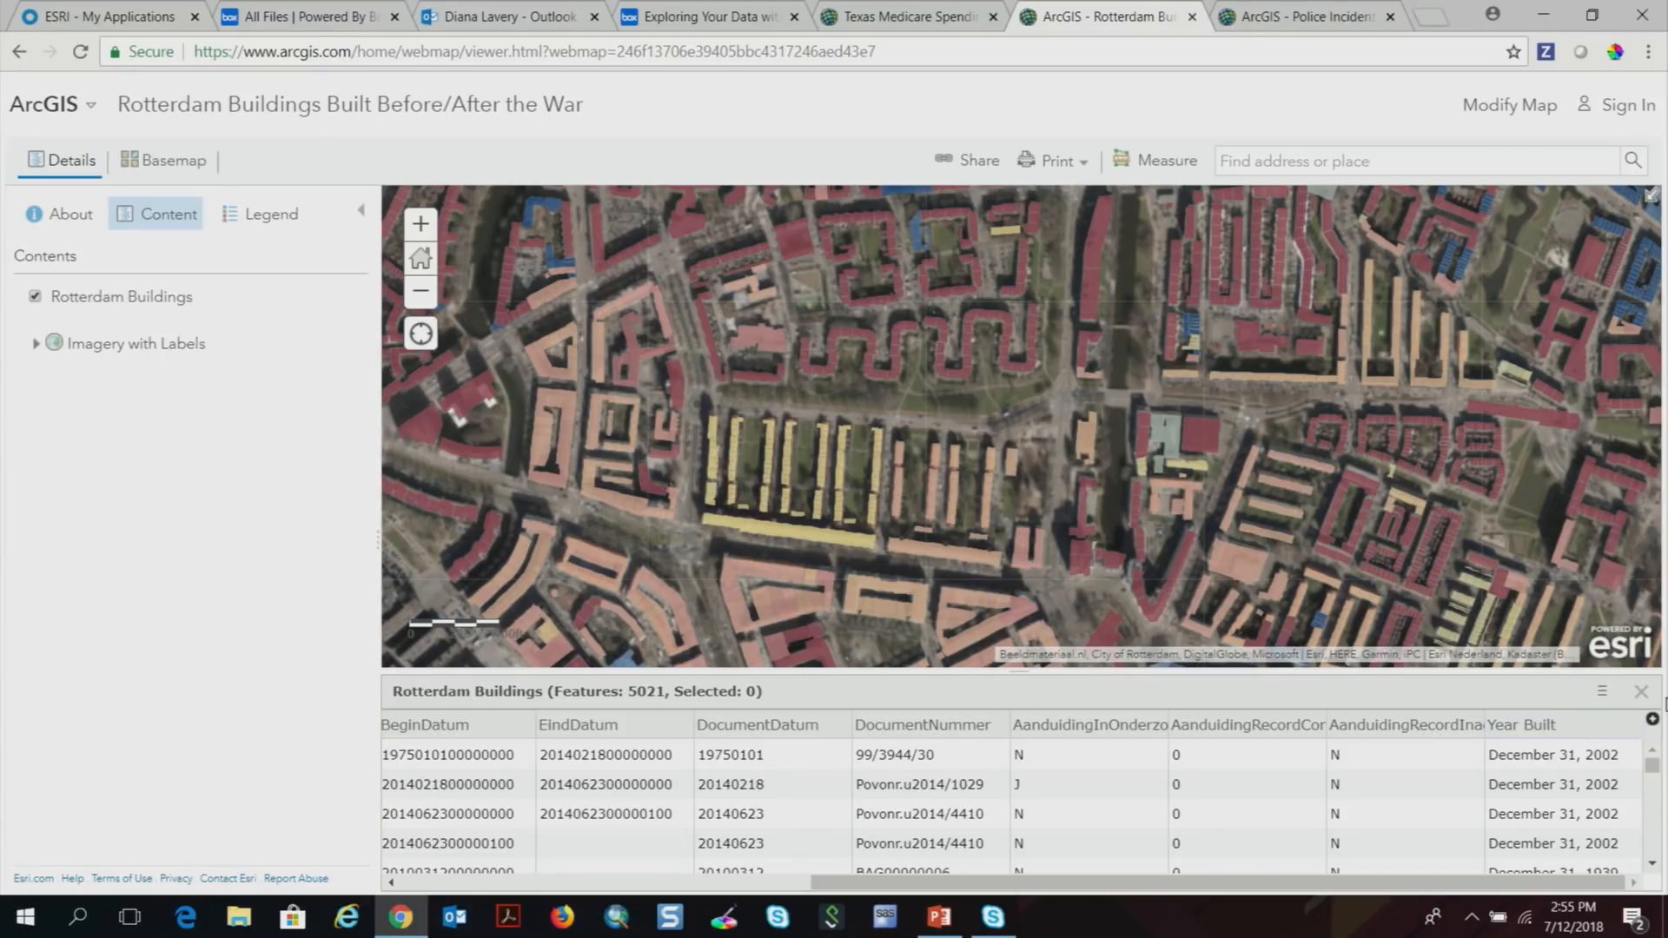
click(1641, 691)
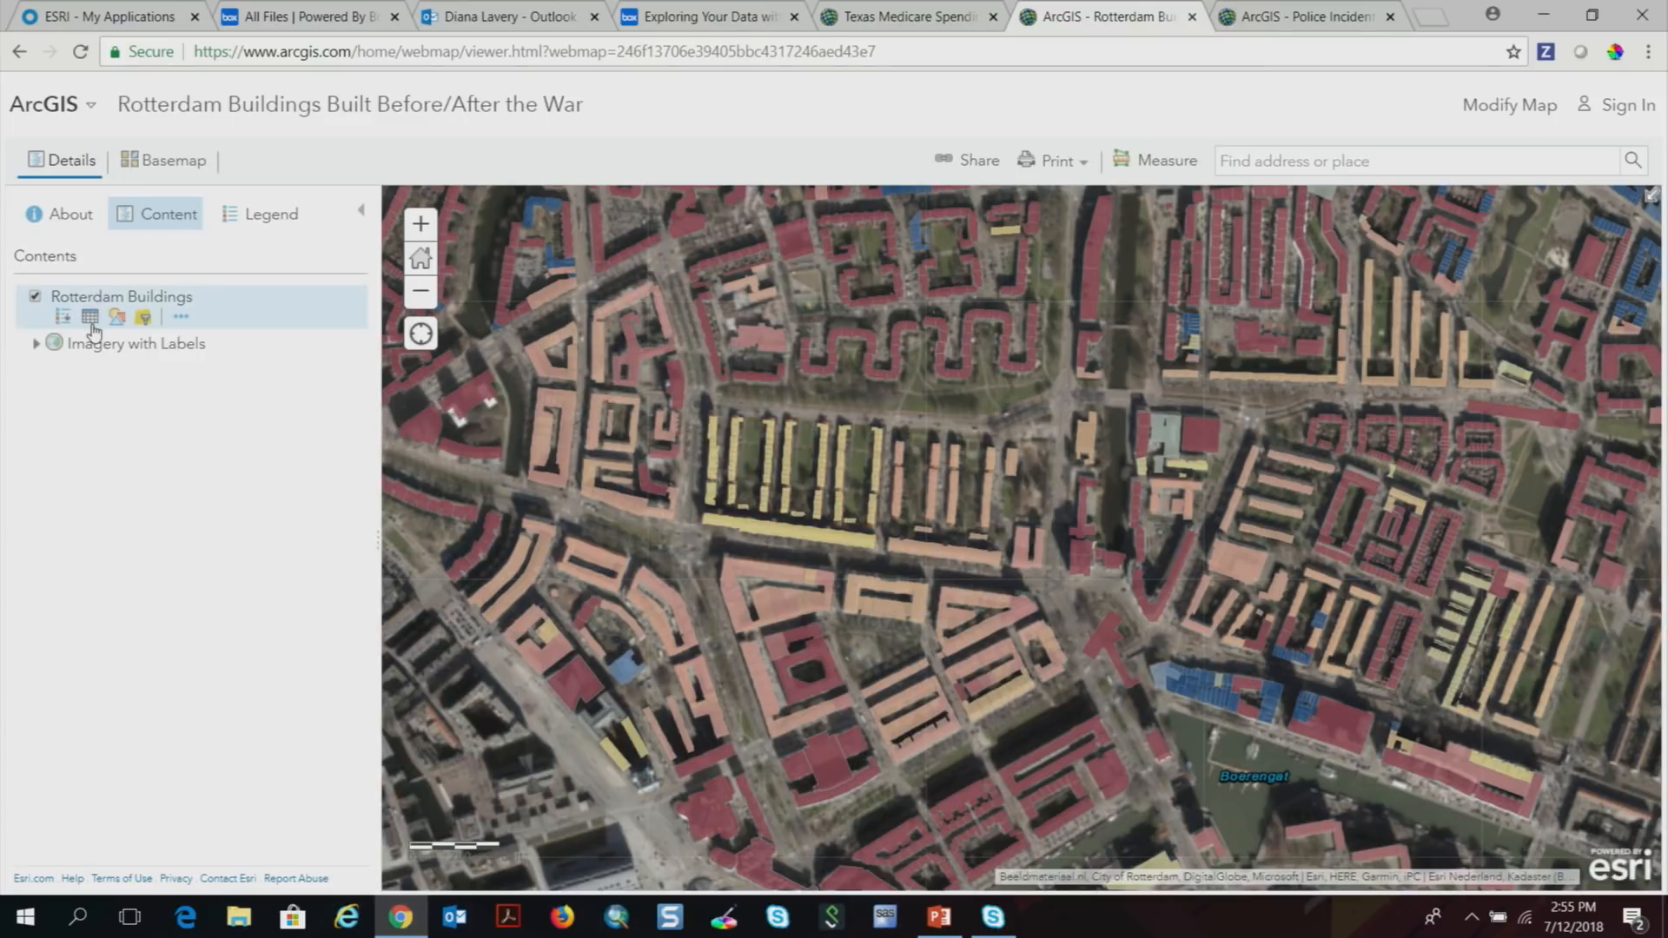
Open the style settings of the Rotterdam Buildings layer and choose Year Built as the attribute to show.
click(122, 317)
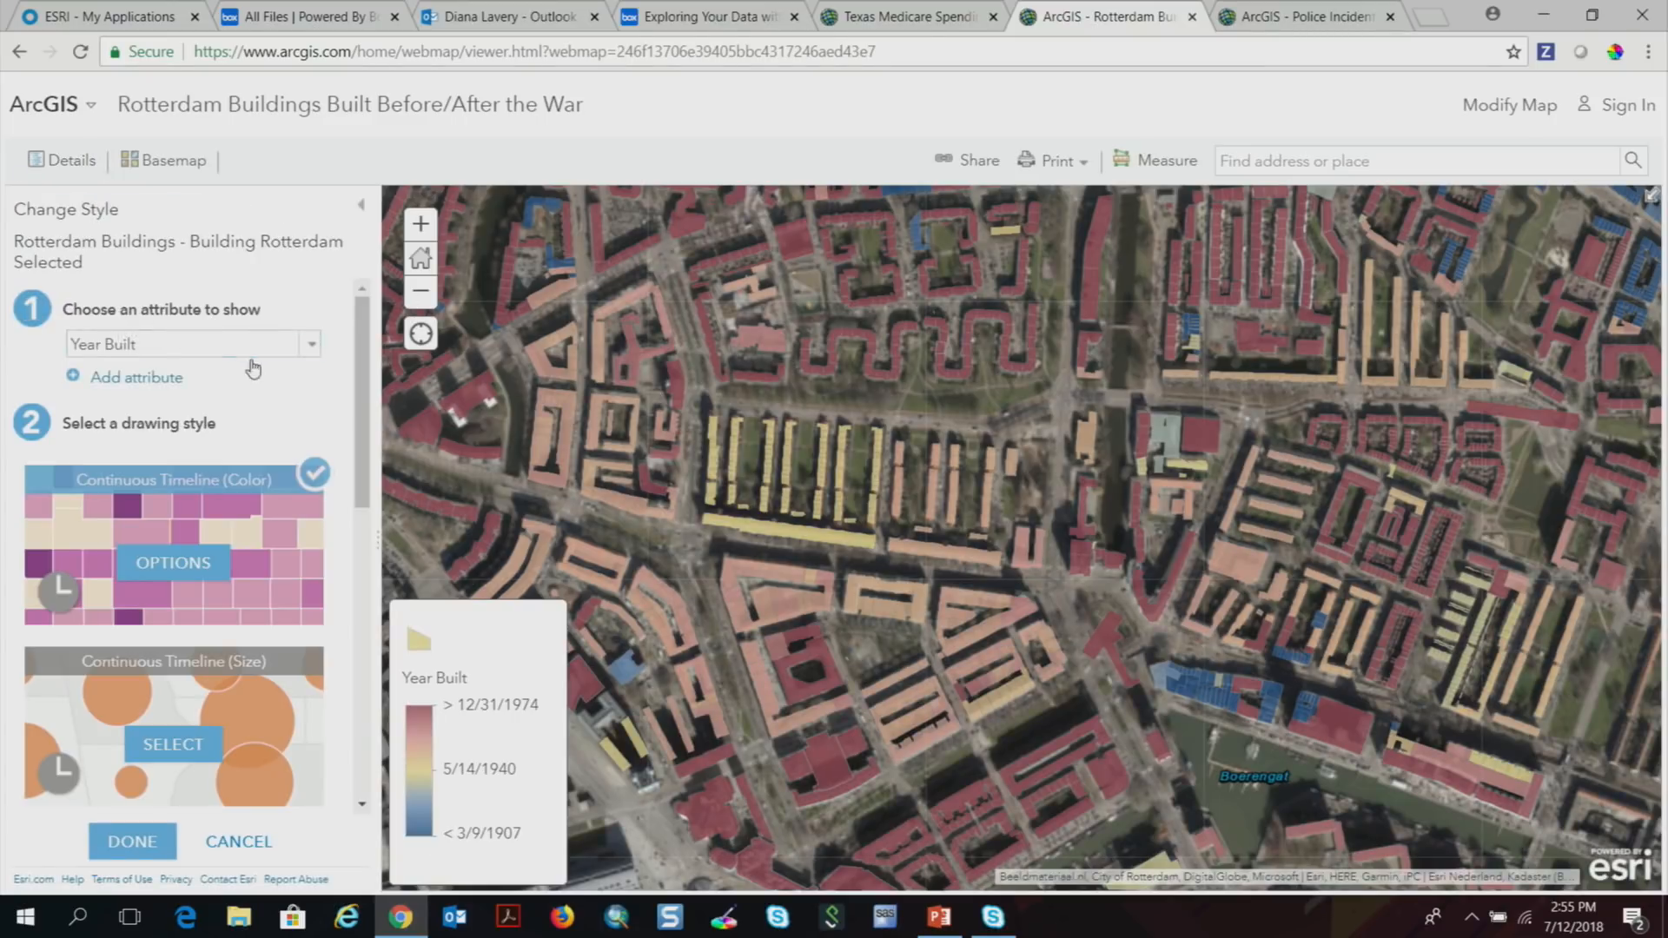
click(312, 345)
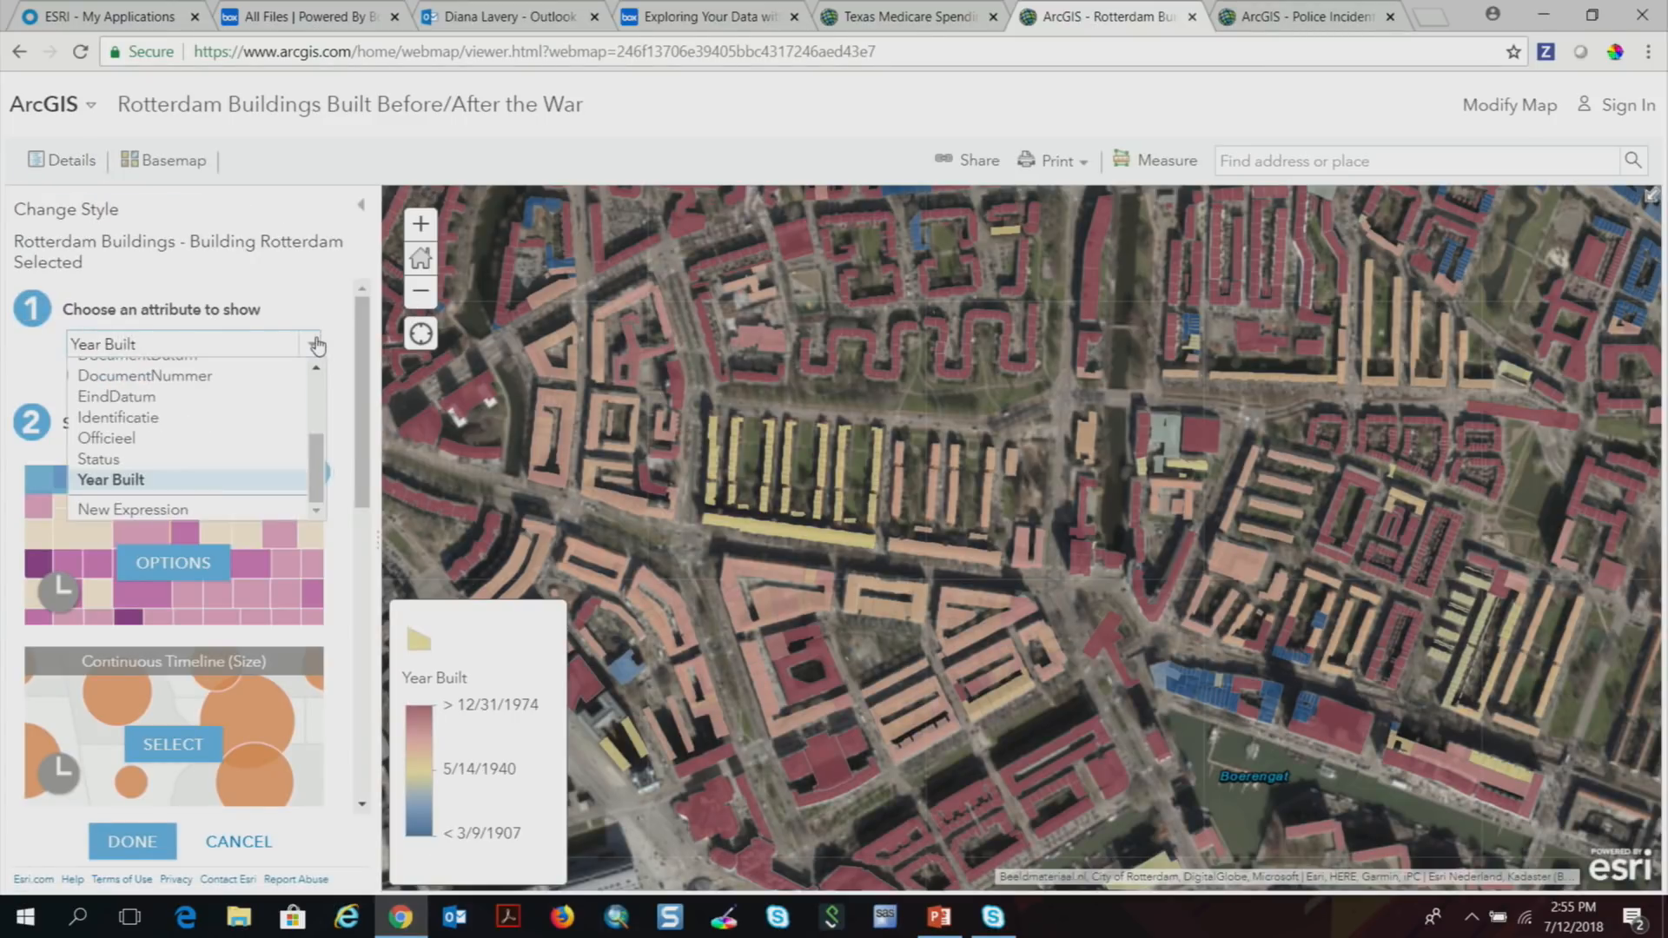
click(266, 489)
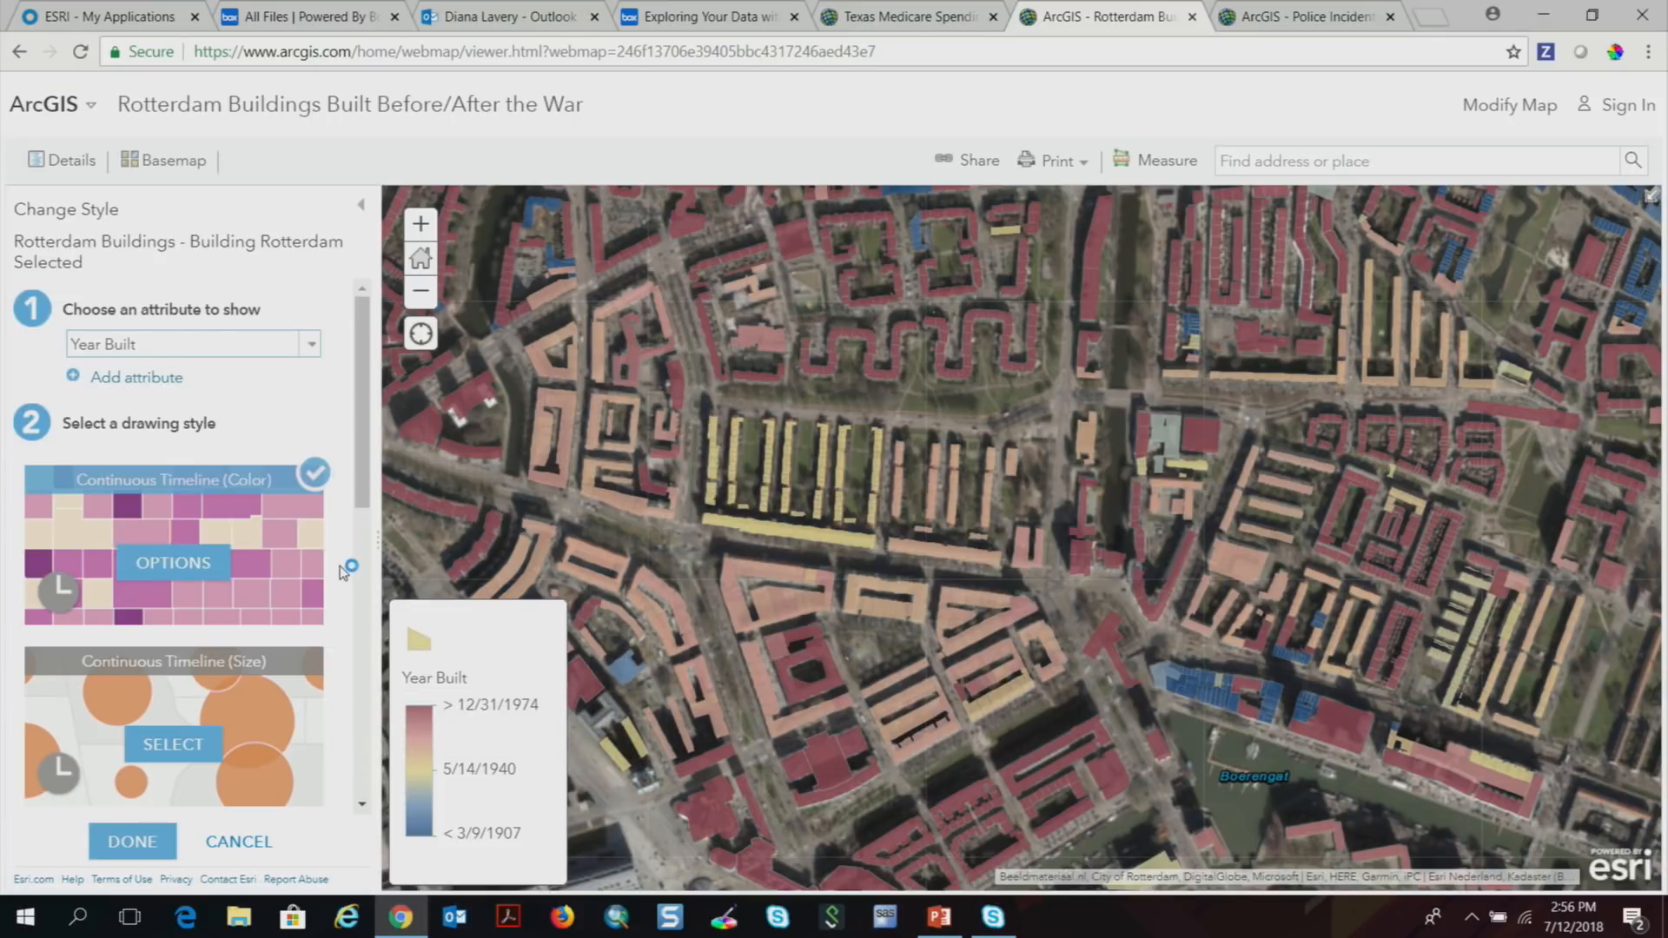
Style the Year Built timeline with the Before and After theme and set its outer dates to 12/4/1972 and 1/27/1906.
click(172, 567)
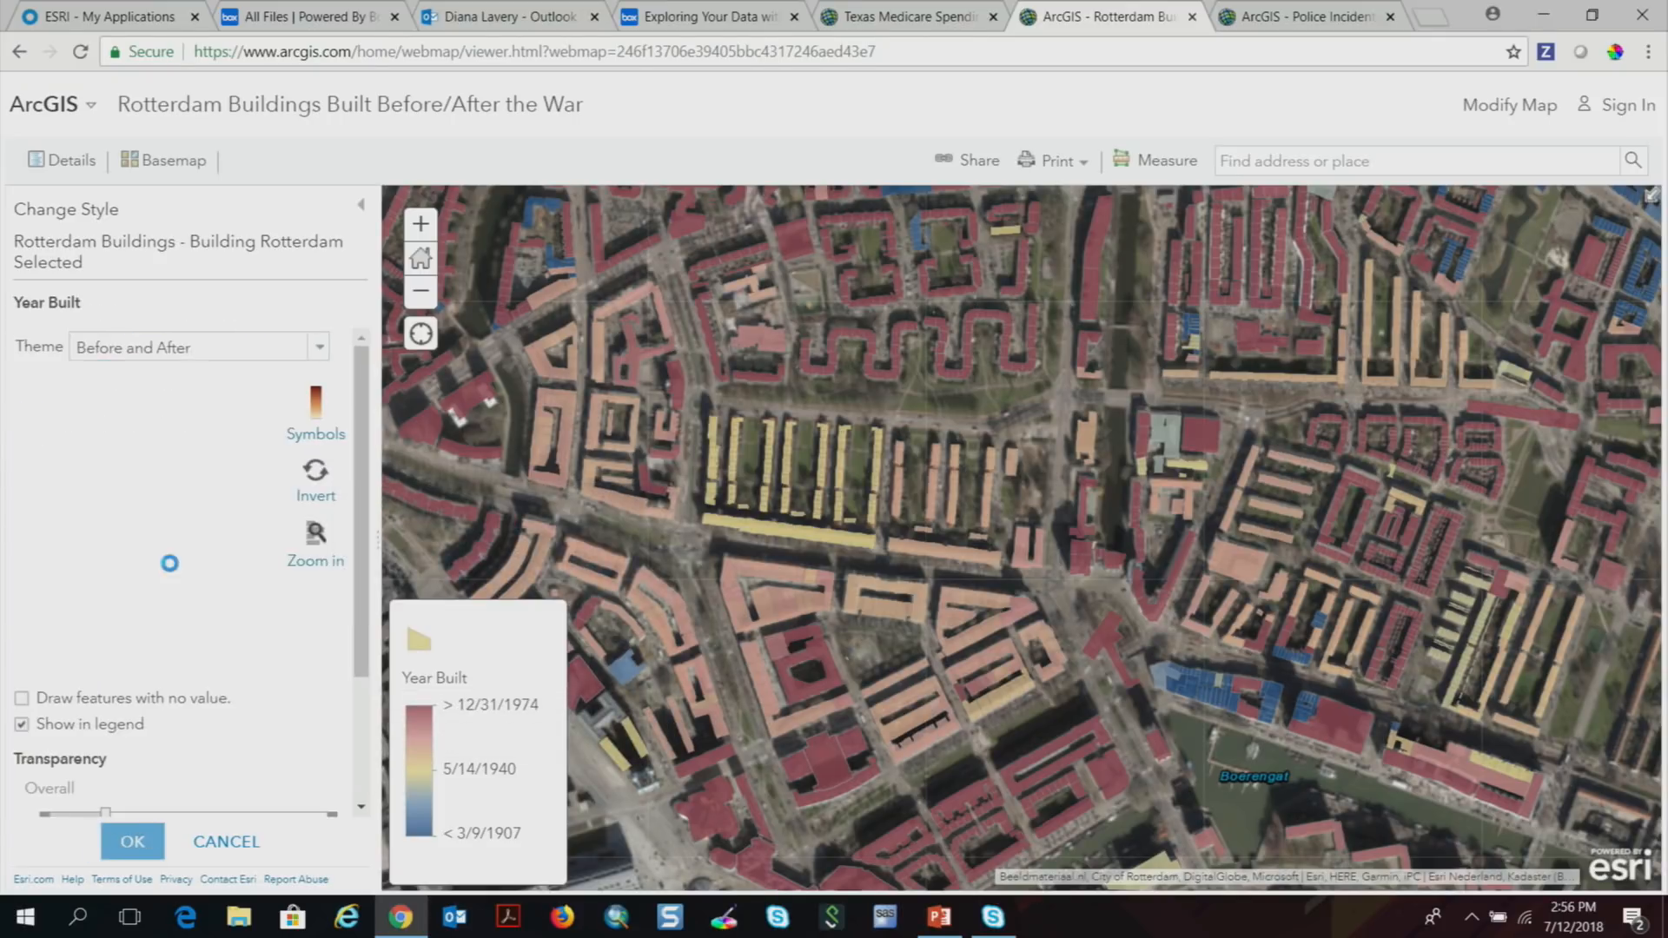
click(321, 351)
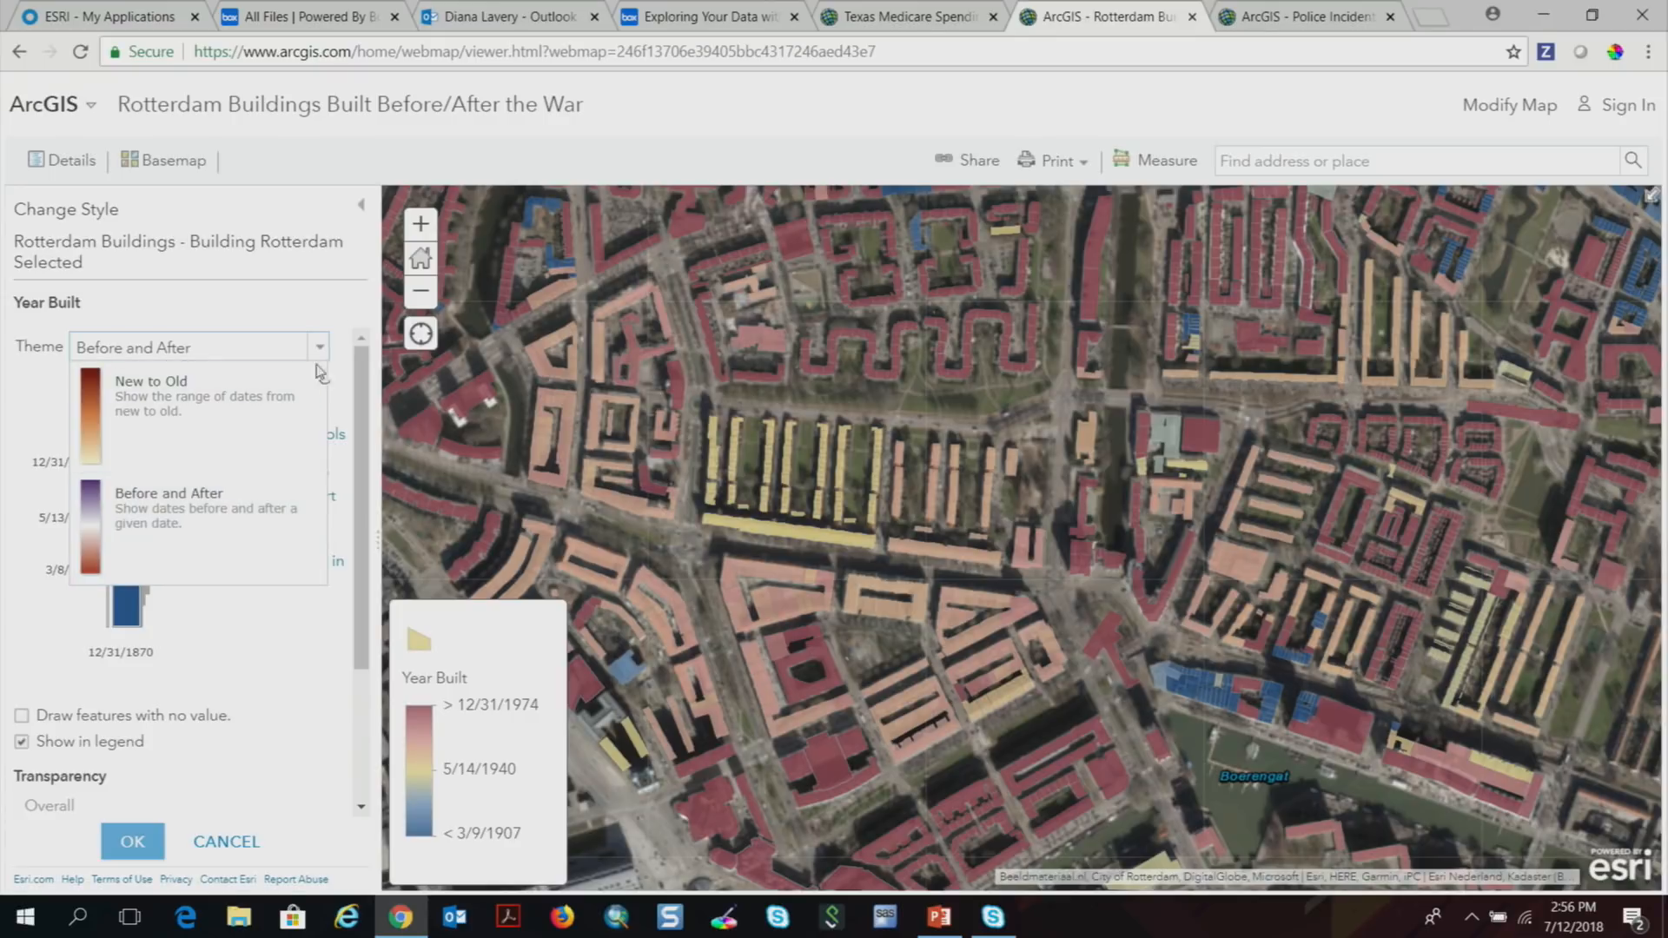
click(248, 531)
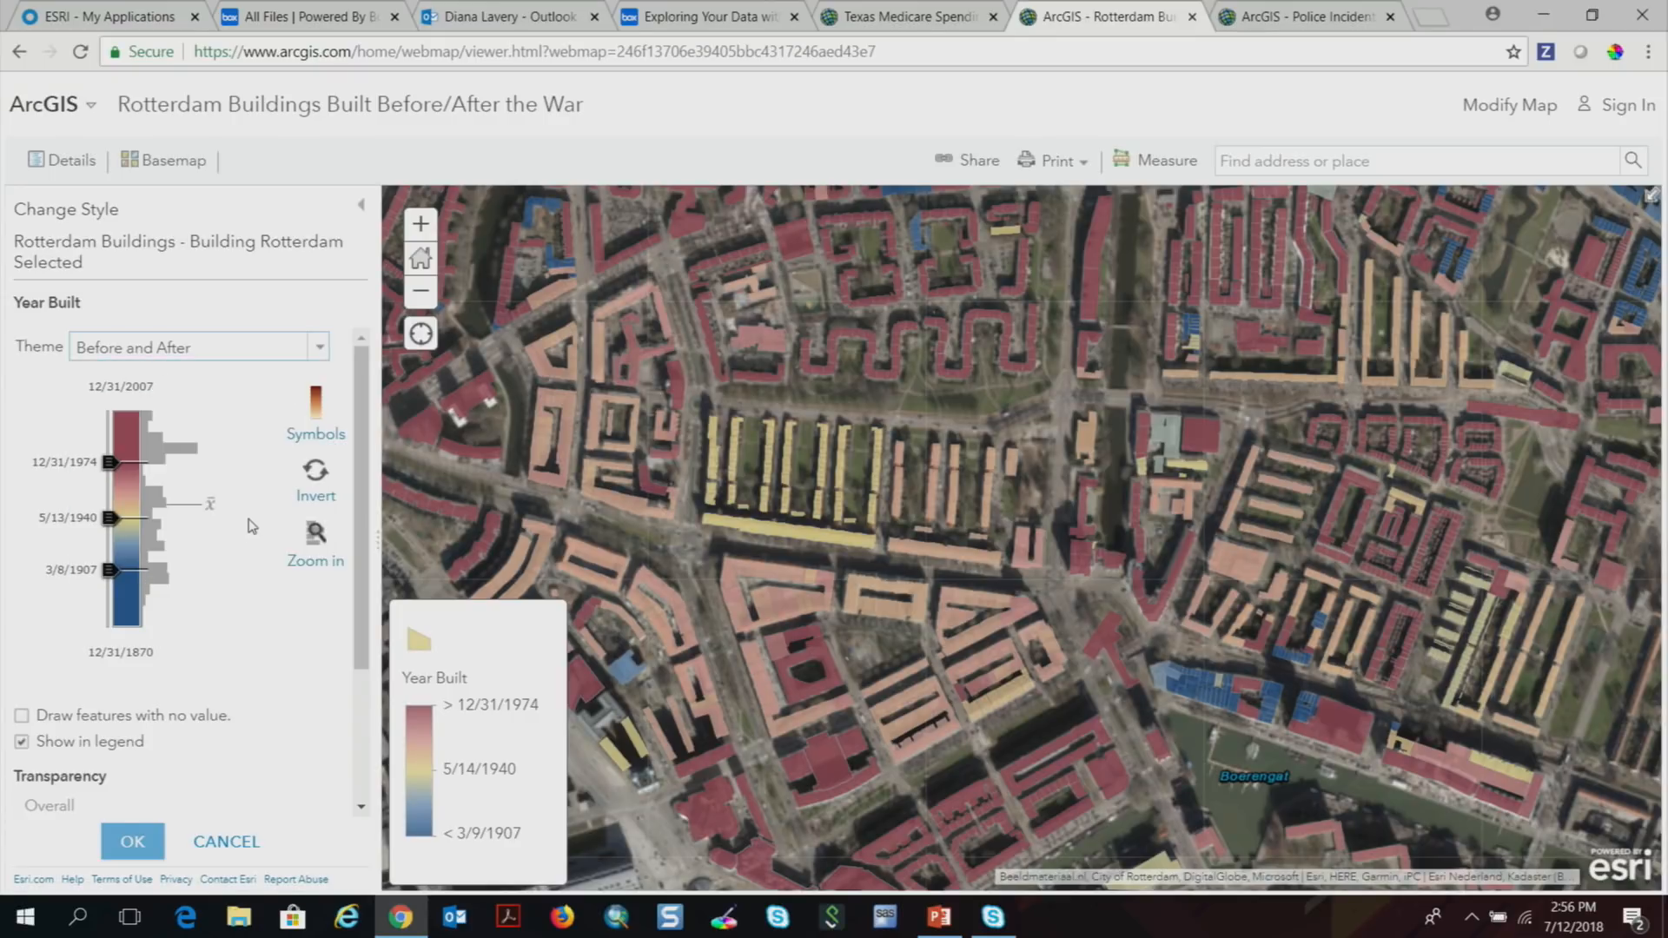
mouse_move(215, 510)
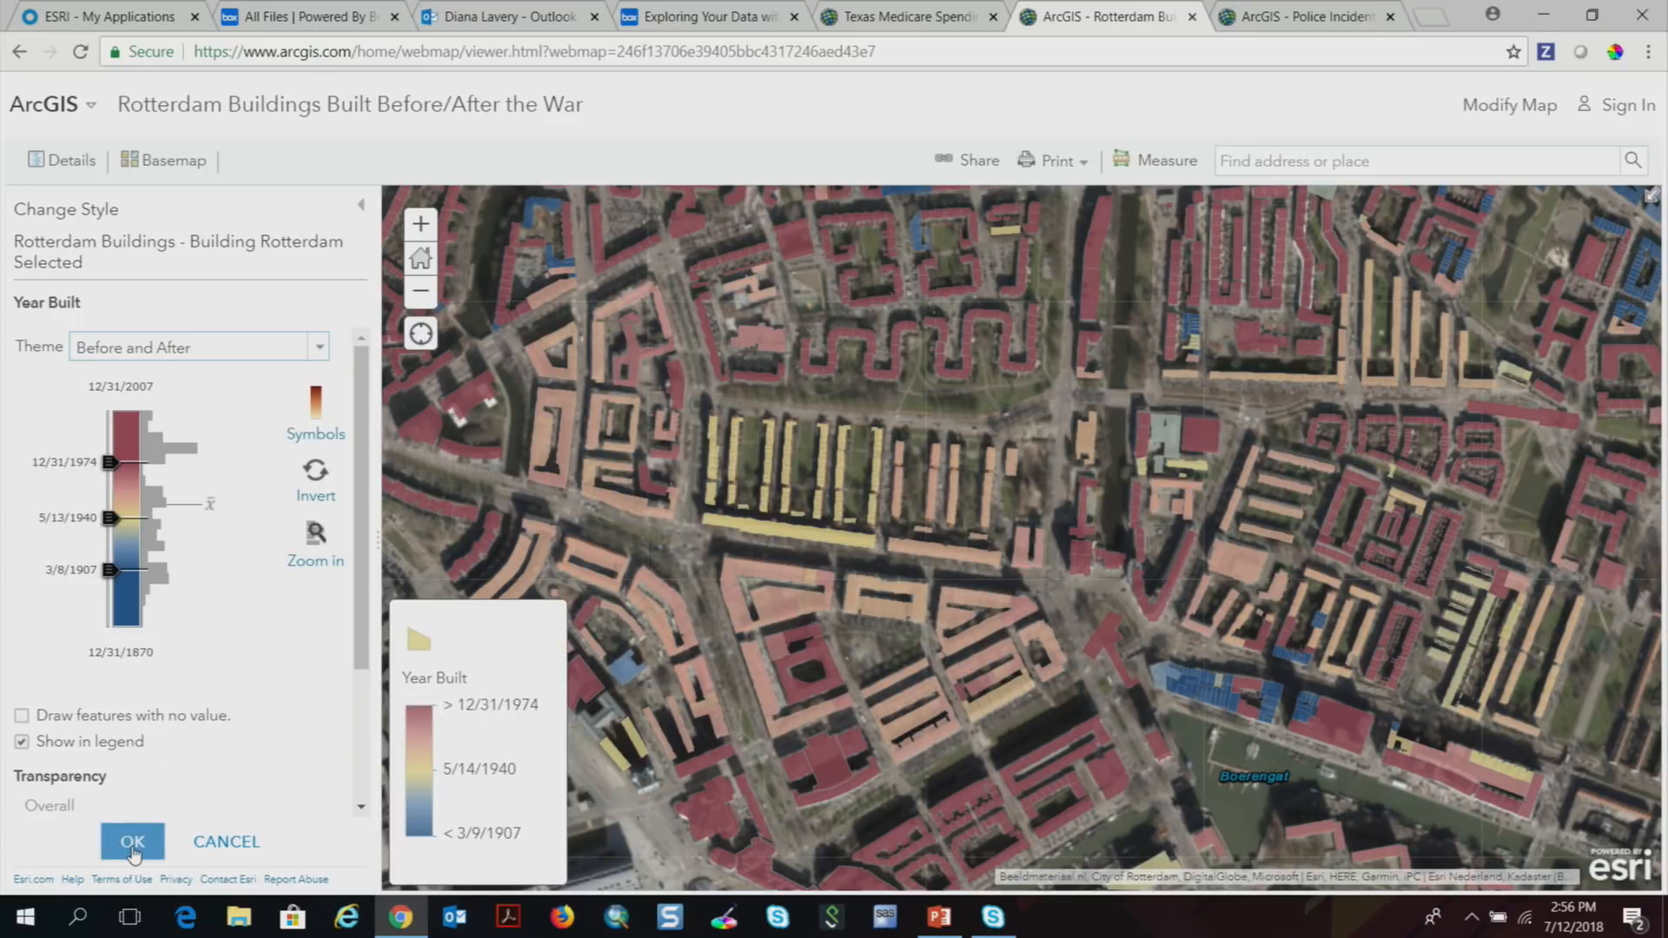
mouse_move(110, 462)
mouse_down()
mouse_move(107, 443)
mouse_move(107, 465)
mouse_up()
drag(109, 570, 110, 571)
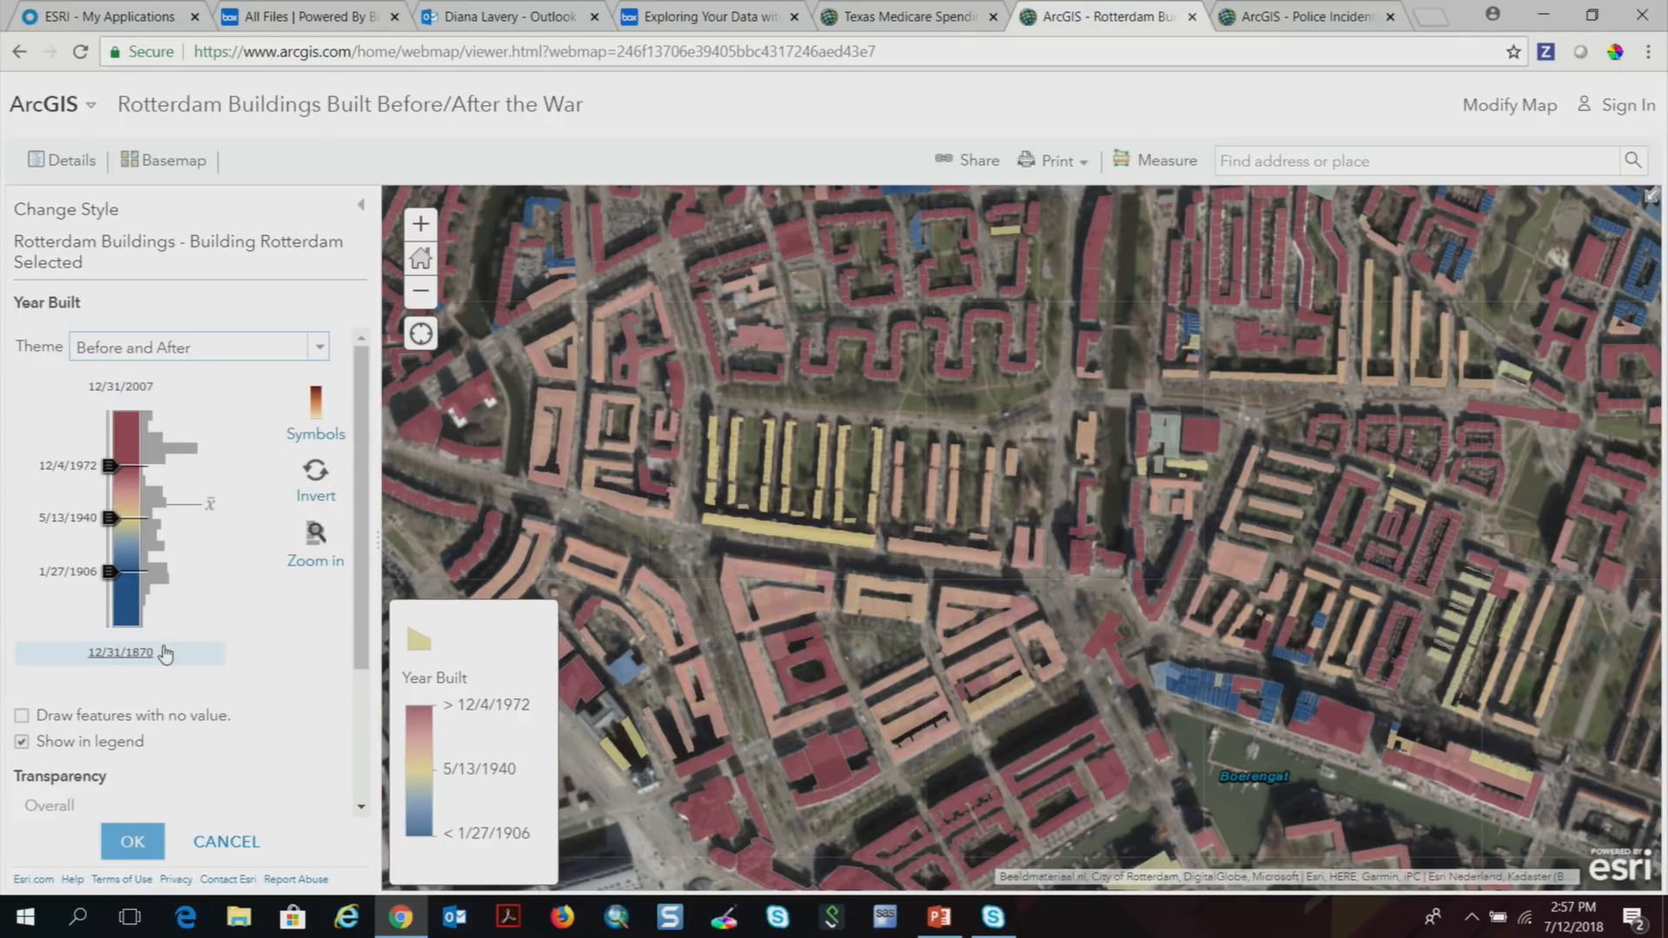
click(133, 841)
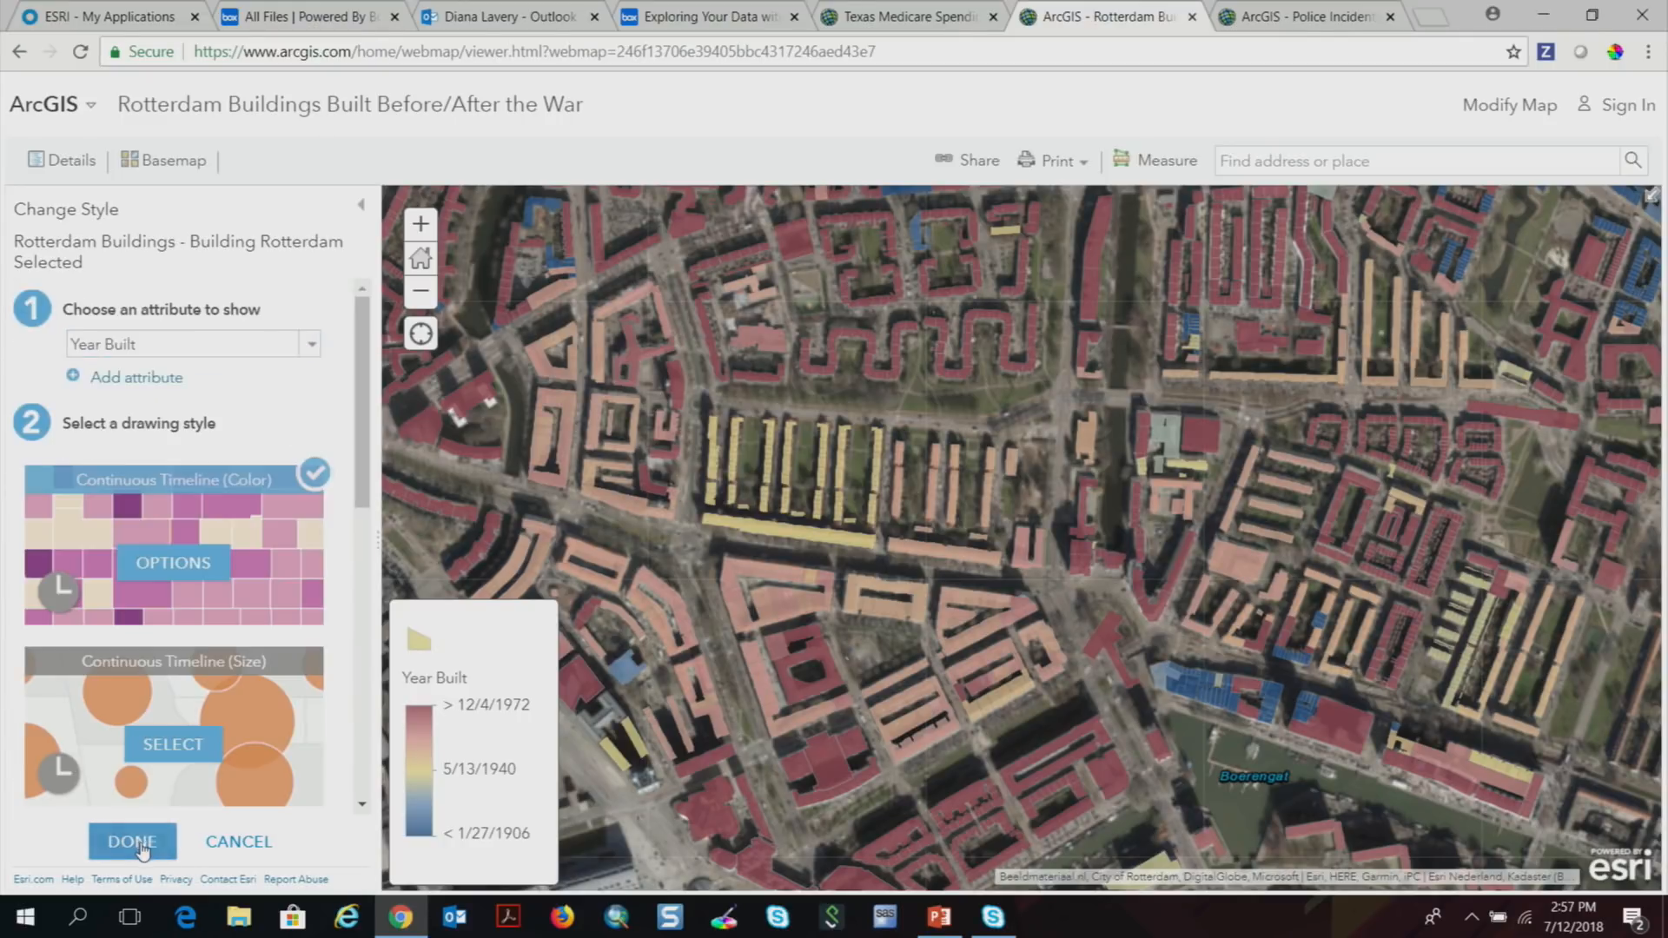
click(133, 840)
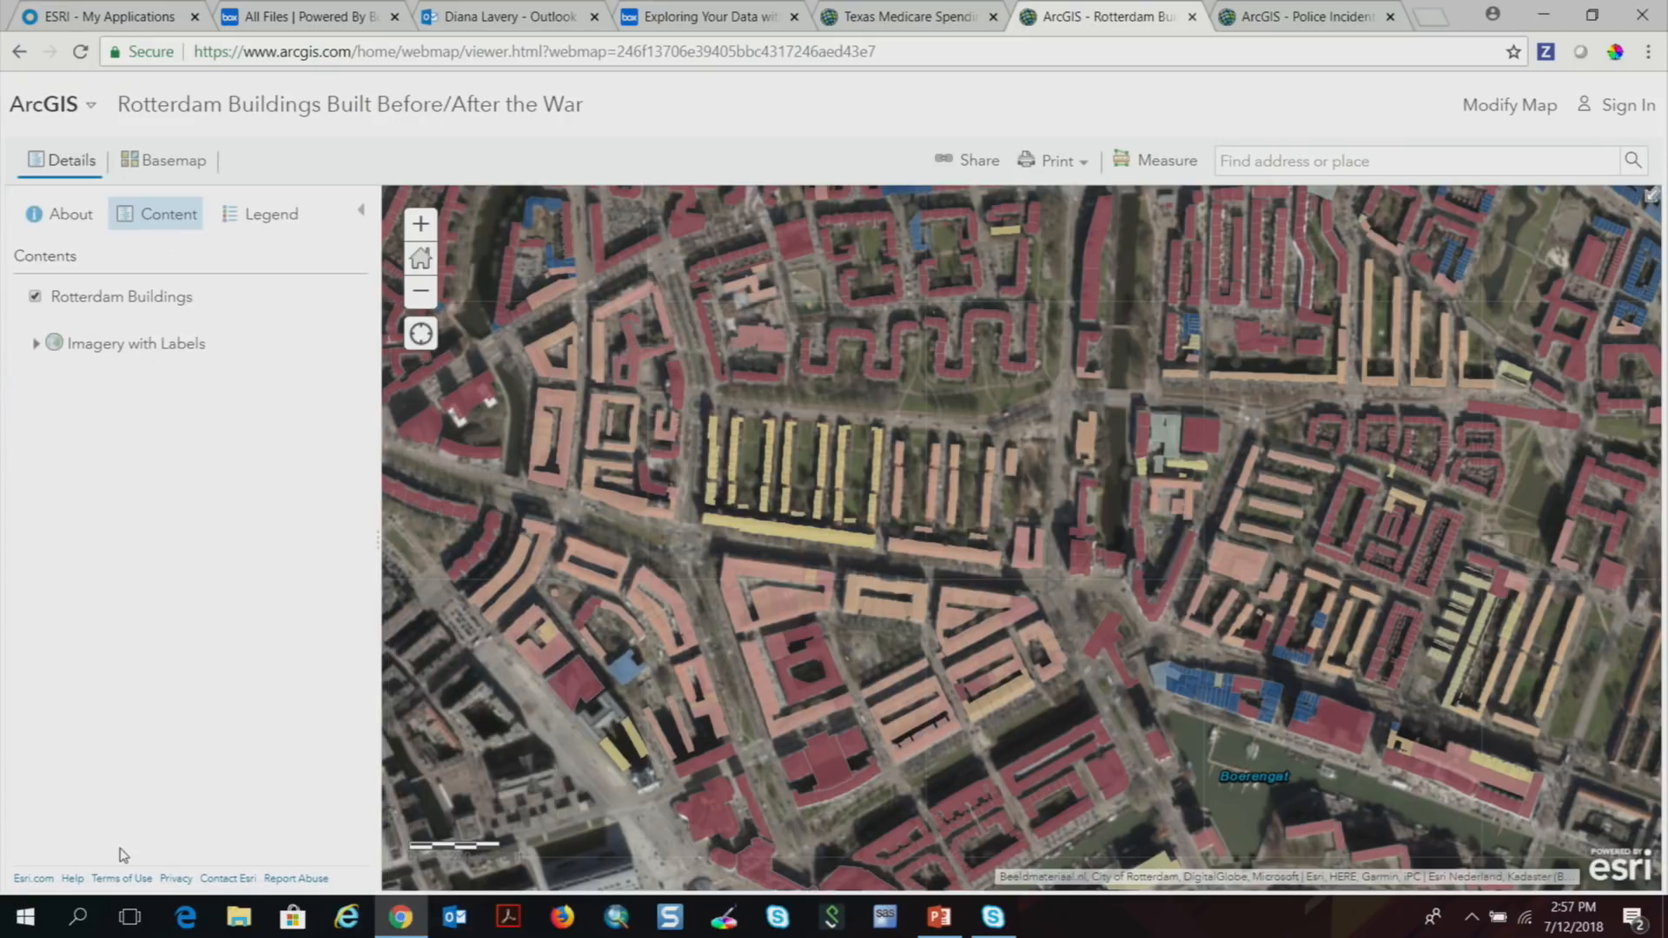
Restyle the Rotterdam Buildings layer by Year Built with the Age (Color) drawing style.
mouse_move(95, 322)
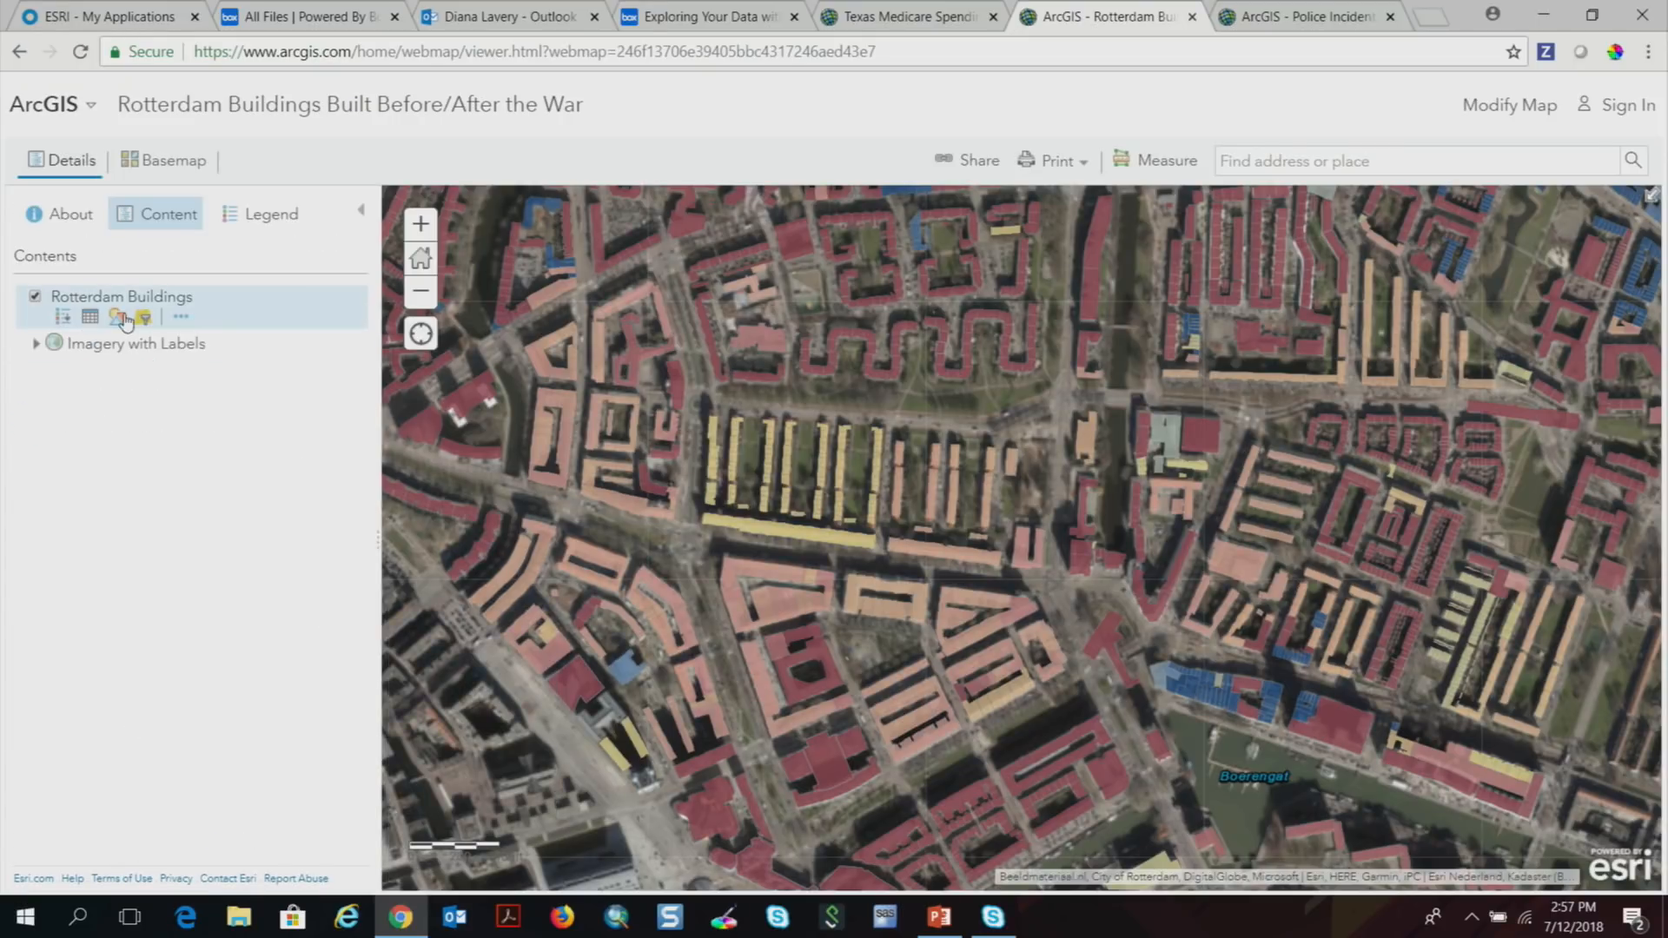
click(120, 318)
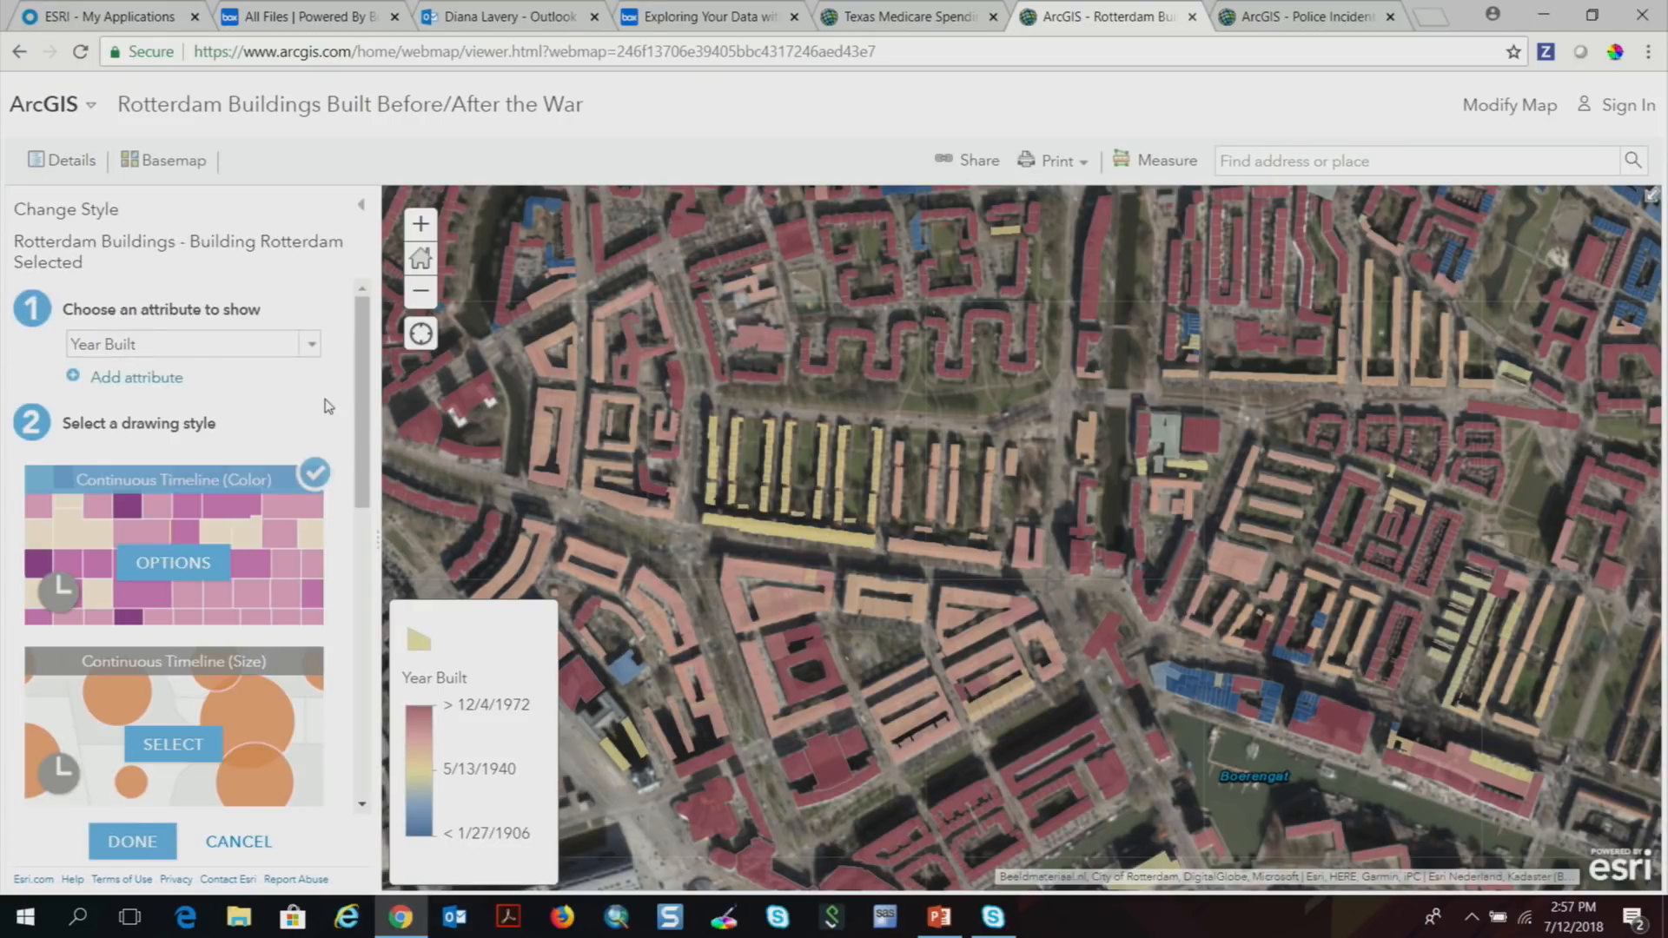
scroll(299, 647, down, 1)
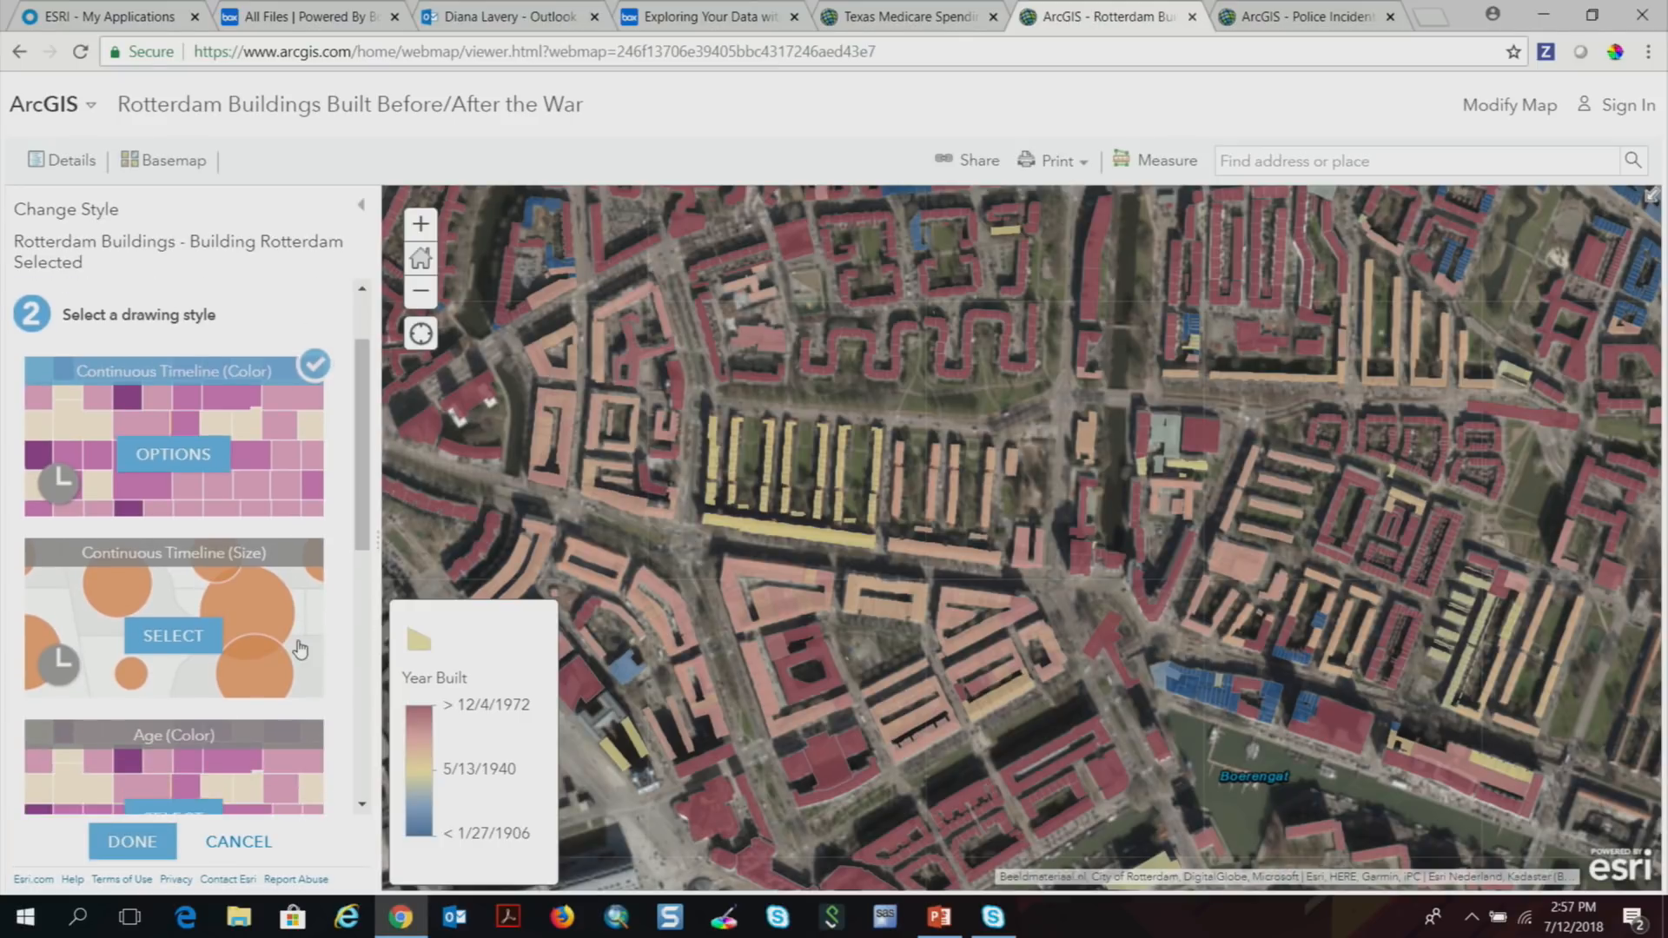
scroll(299, 647, down, 2)
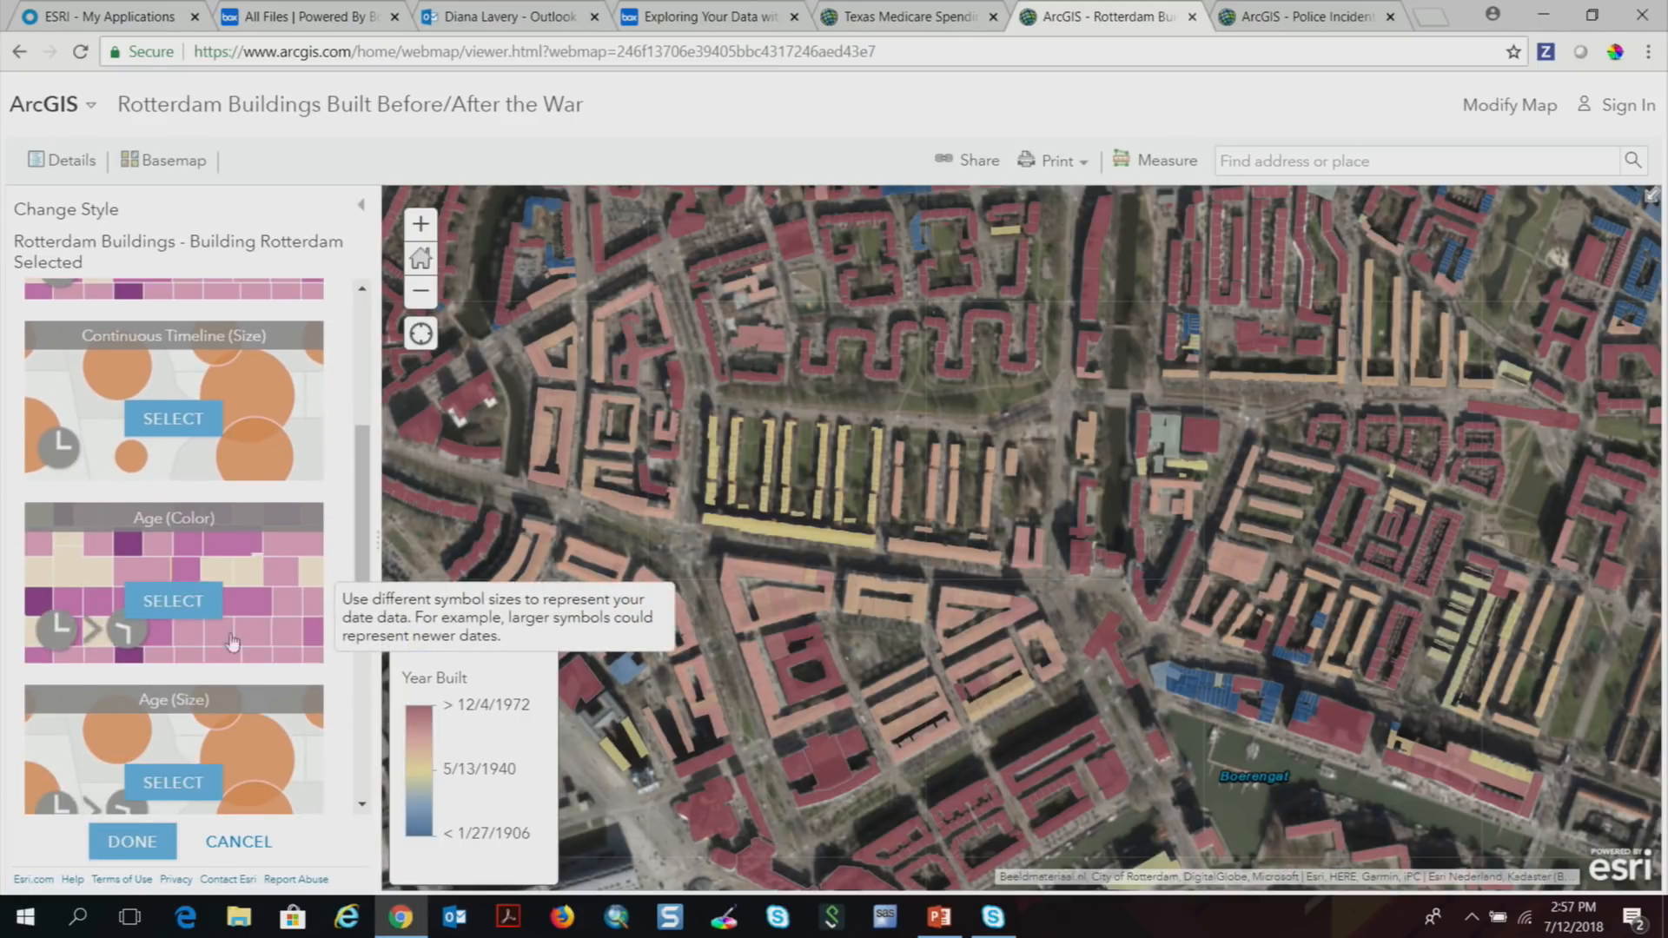
click(191, 603)
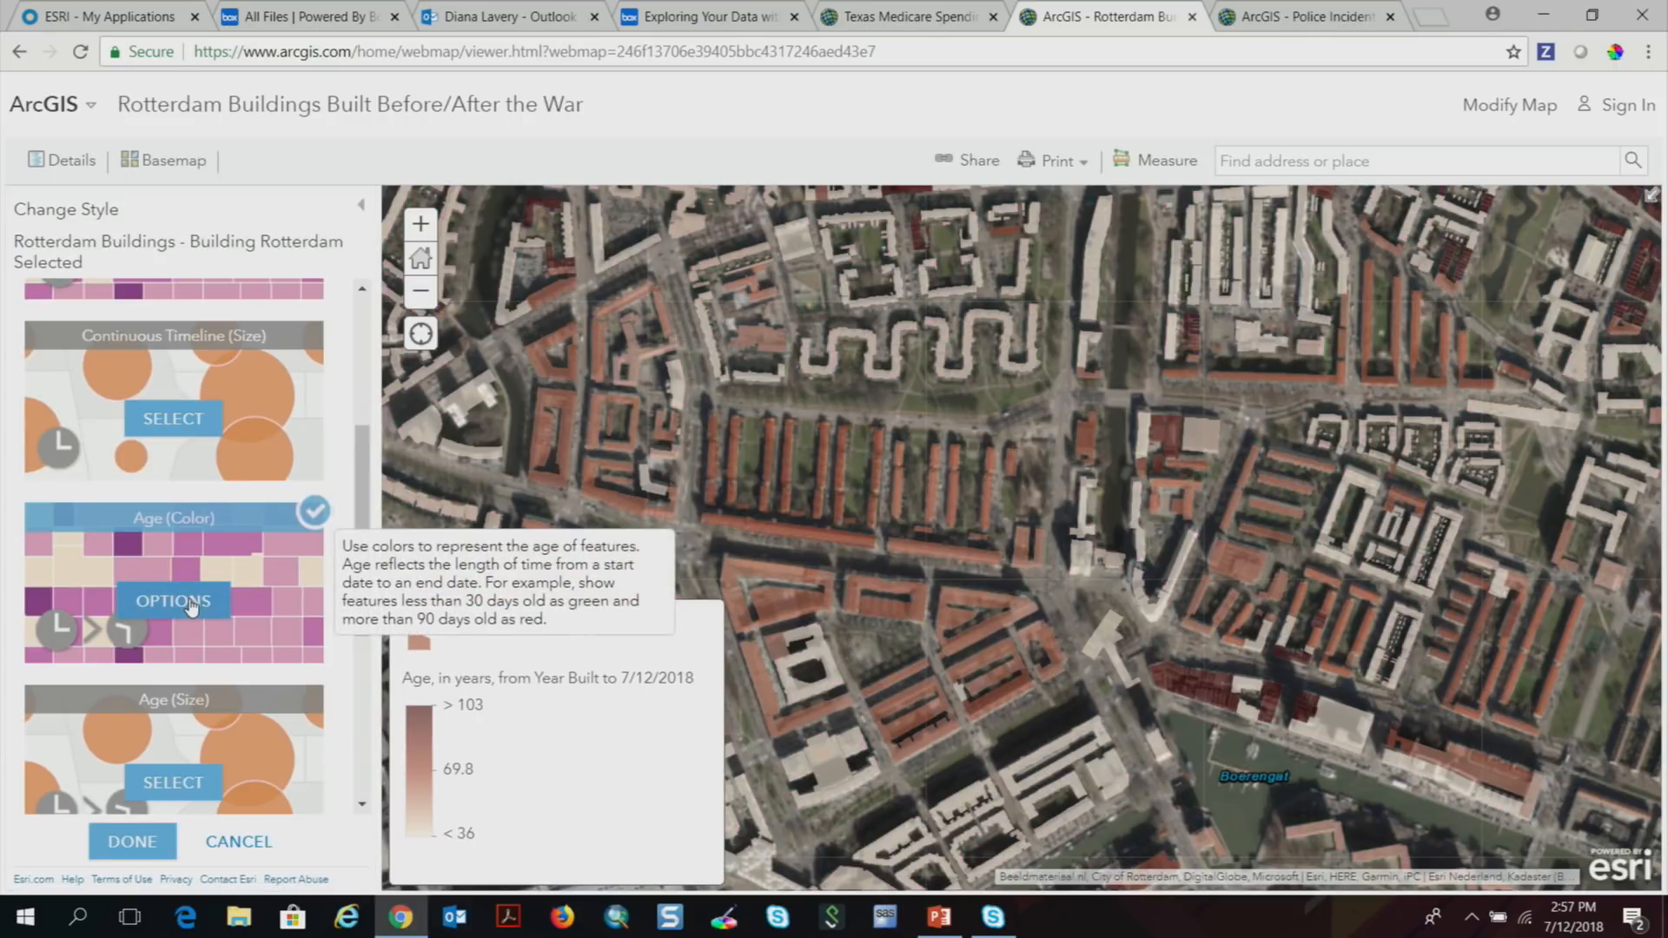
Examine the Age (Color) options, including the end date and its calendar.
click(192, 603)
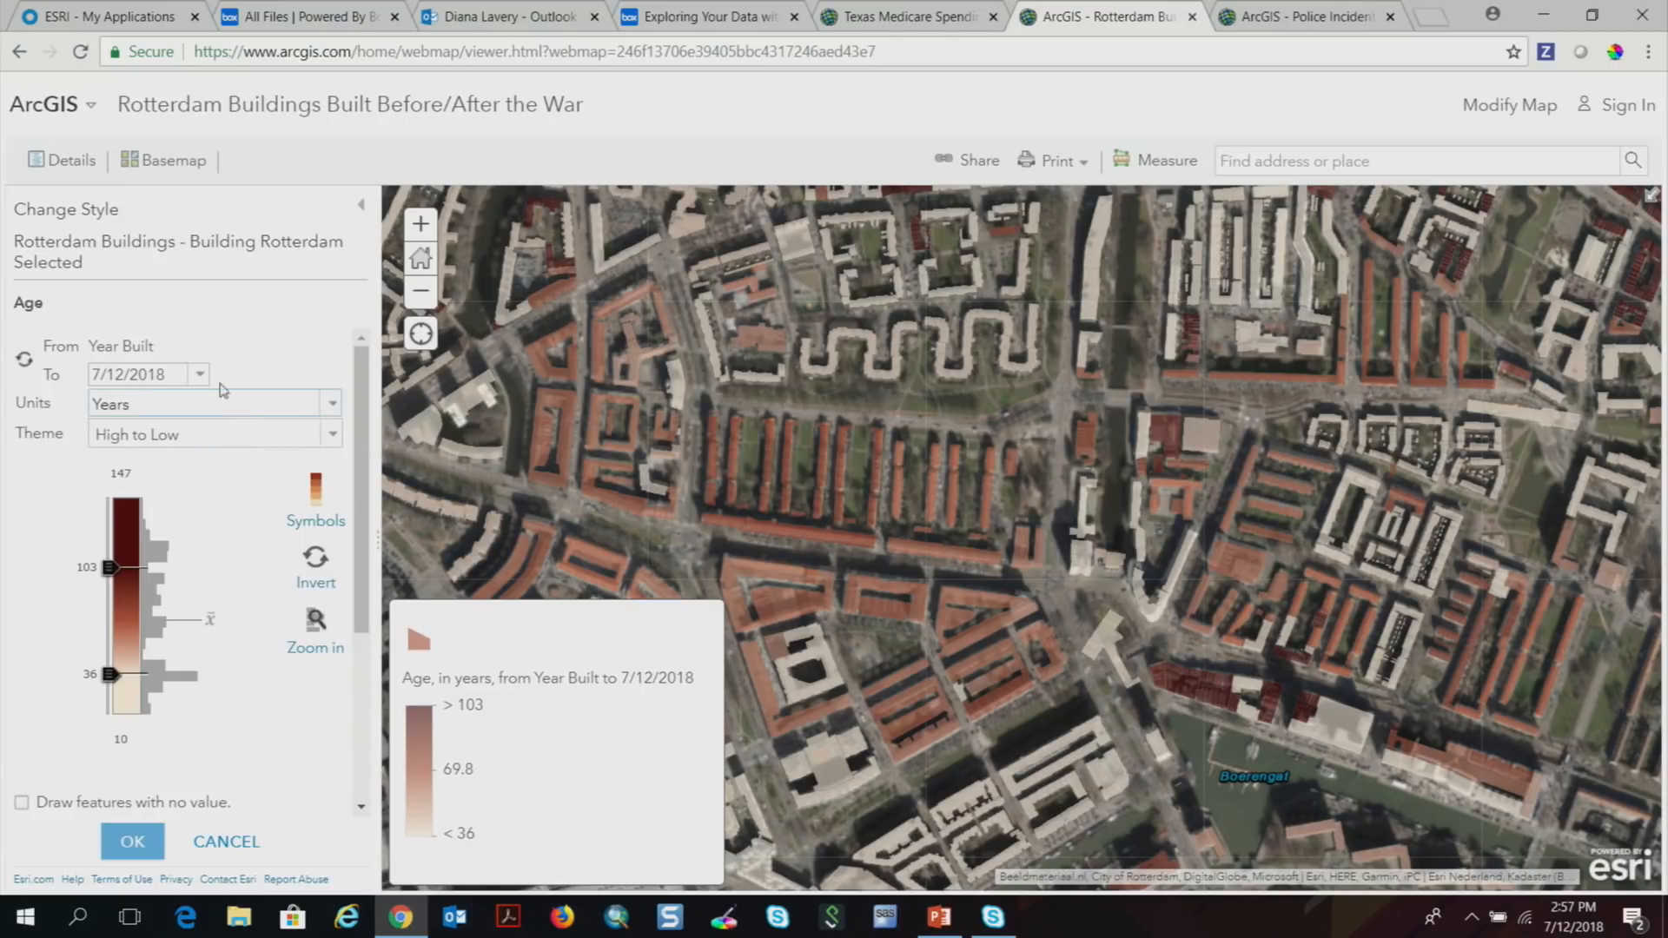
drag(187, 373, 91, 374)
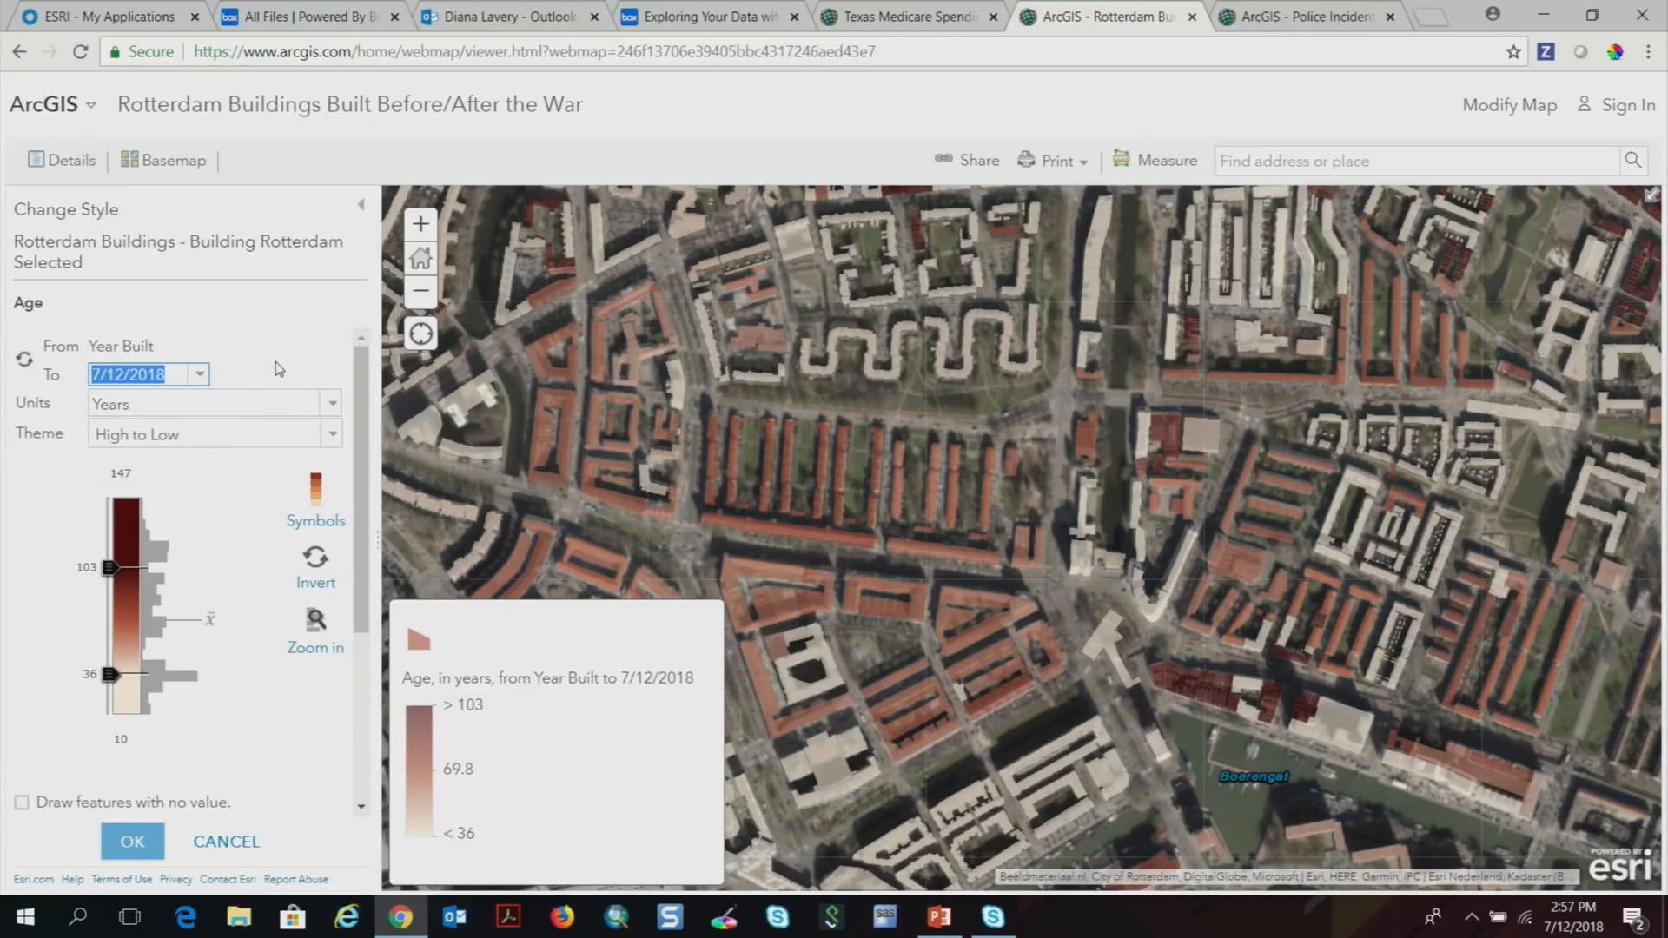
click(201, 376)
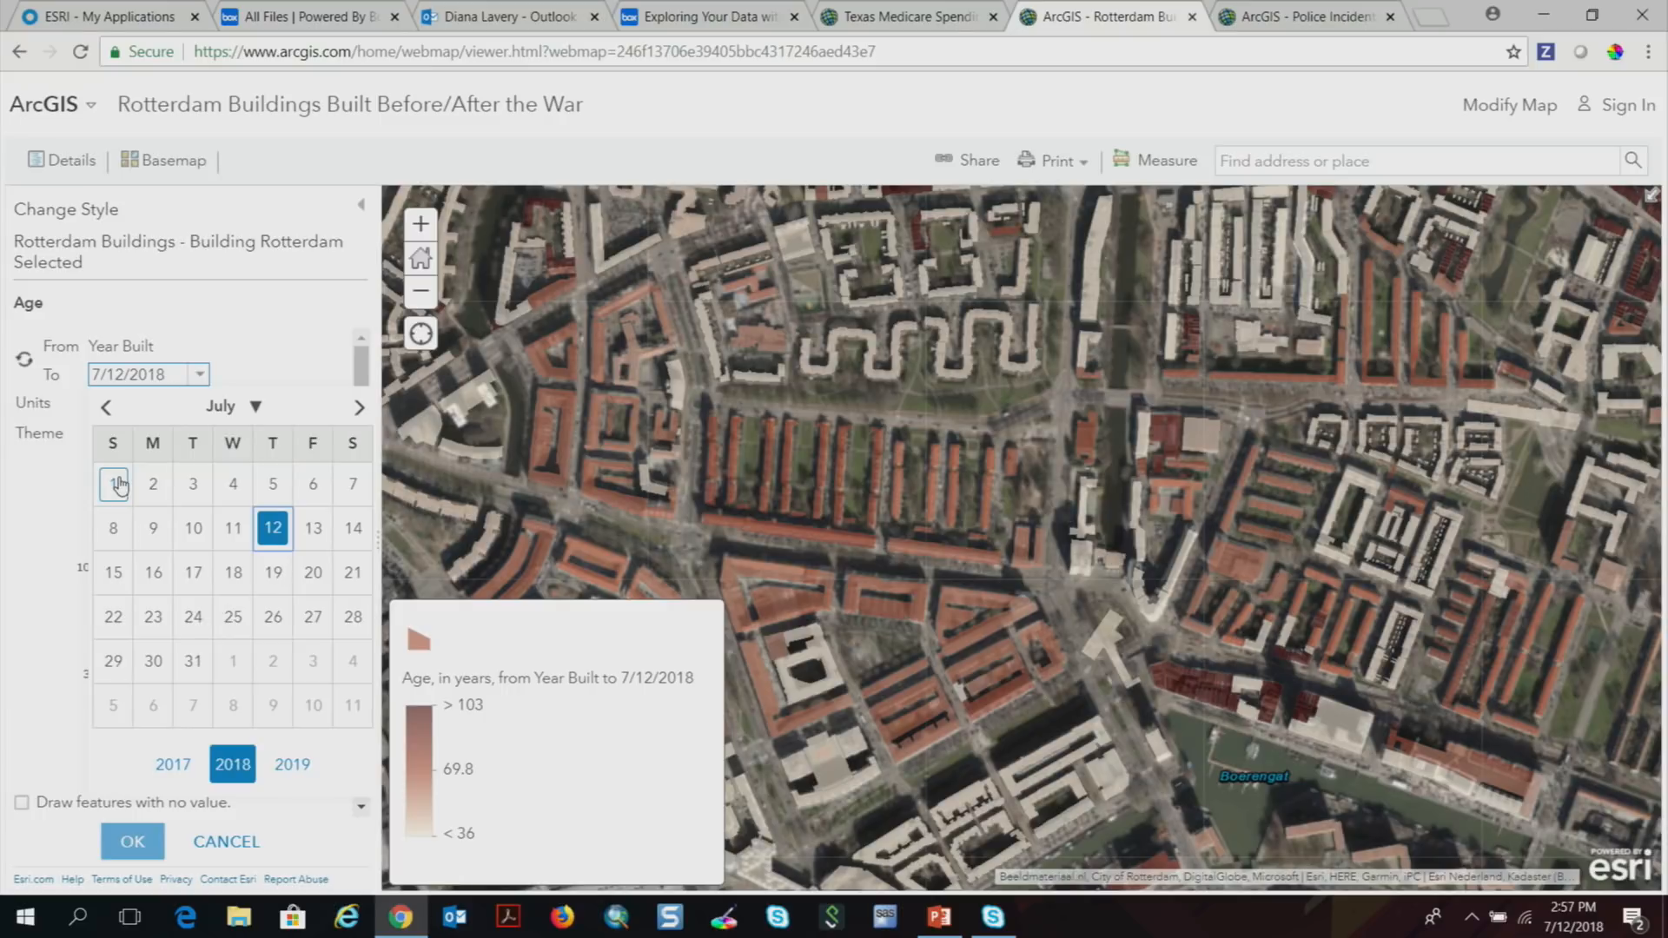
click(232, 375)
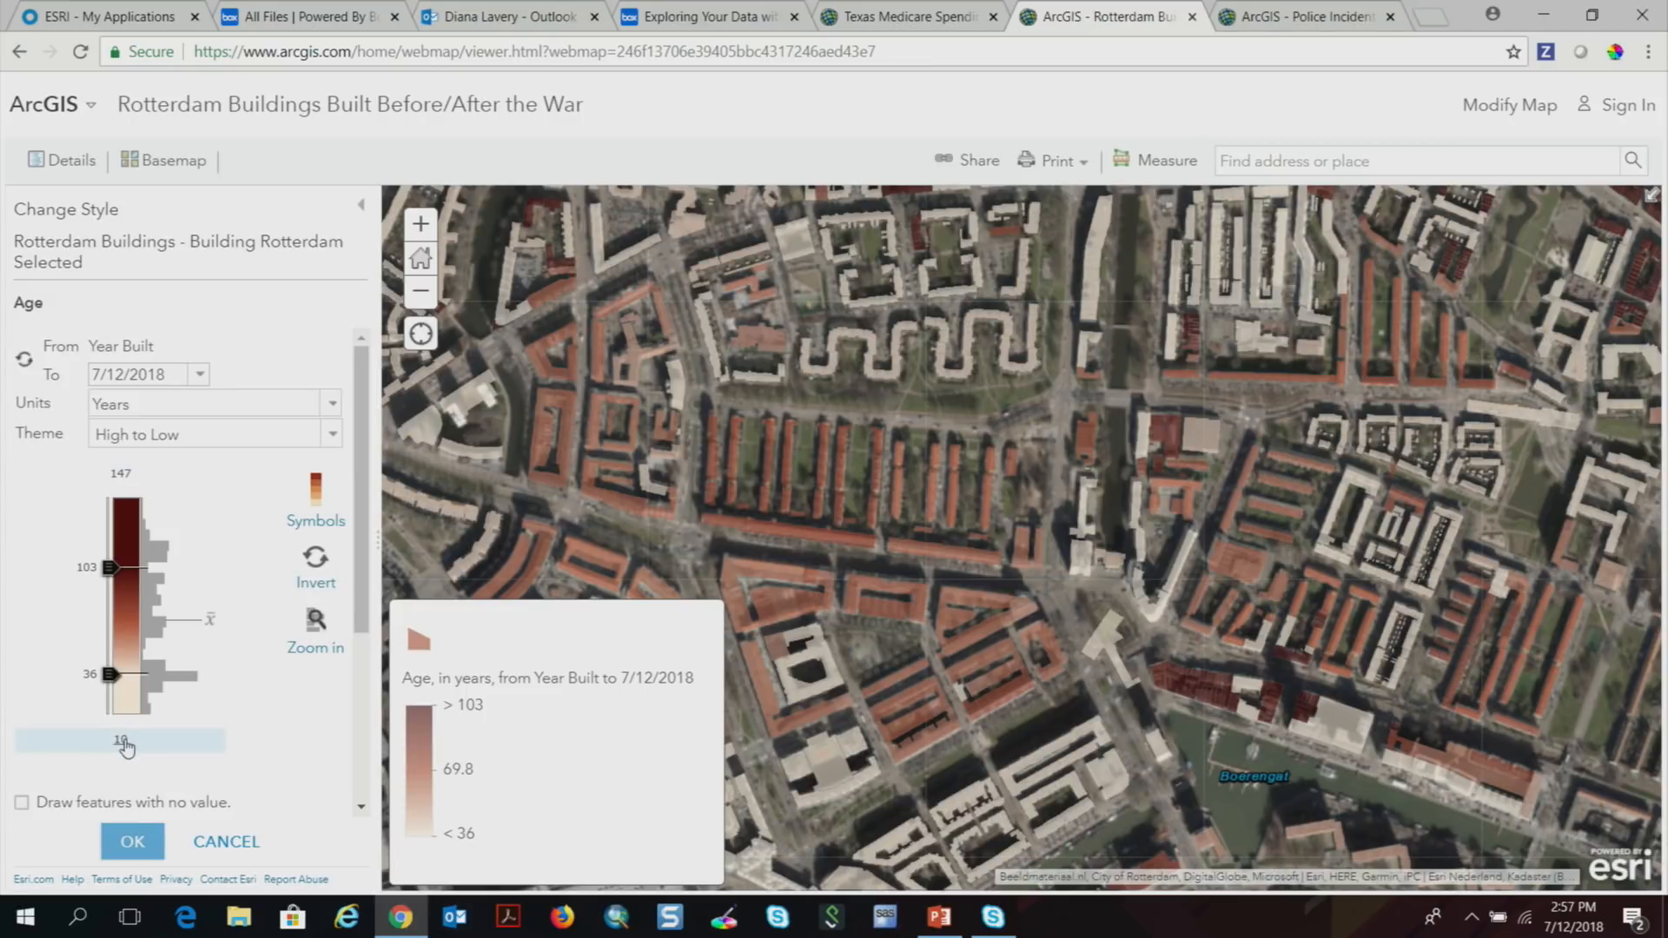
mouse_move(212, 622)
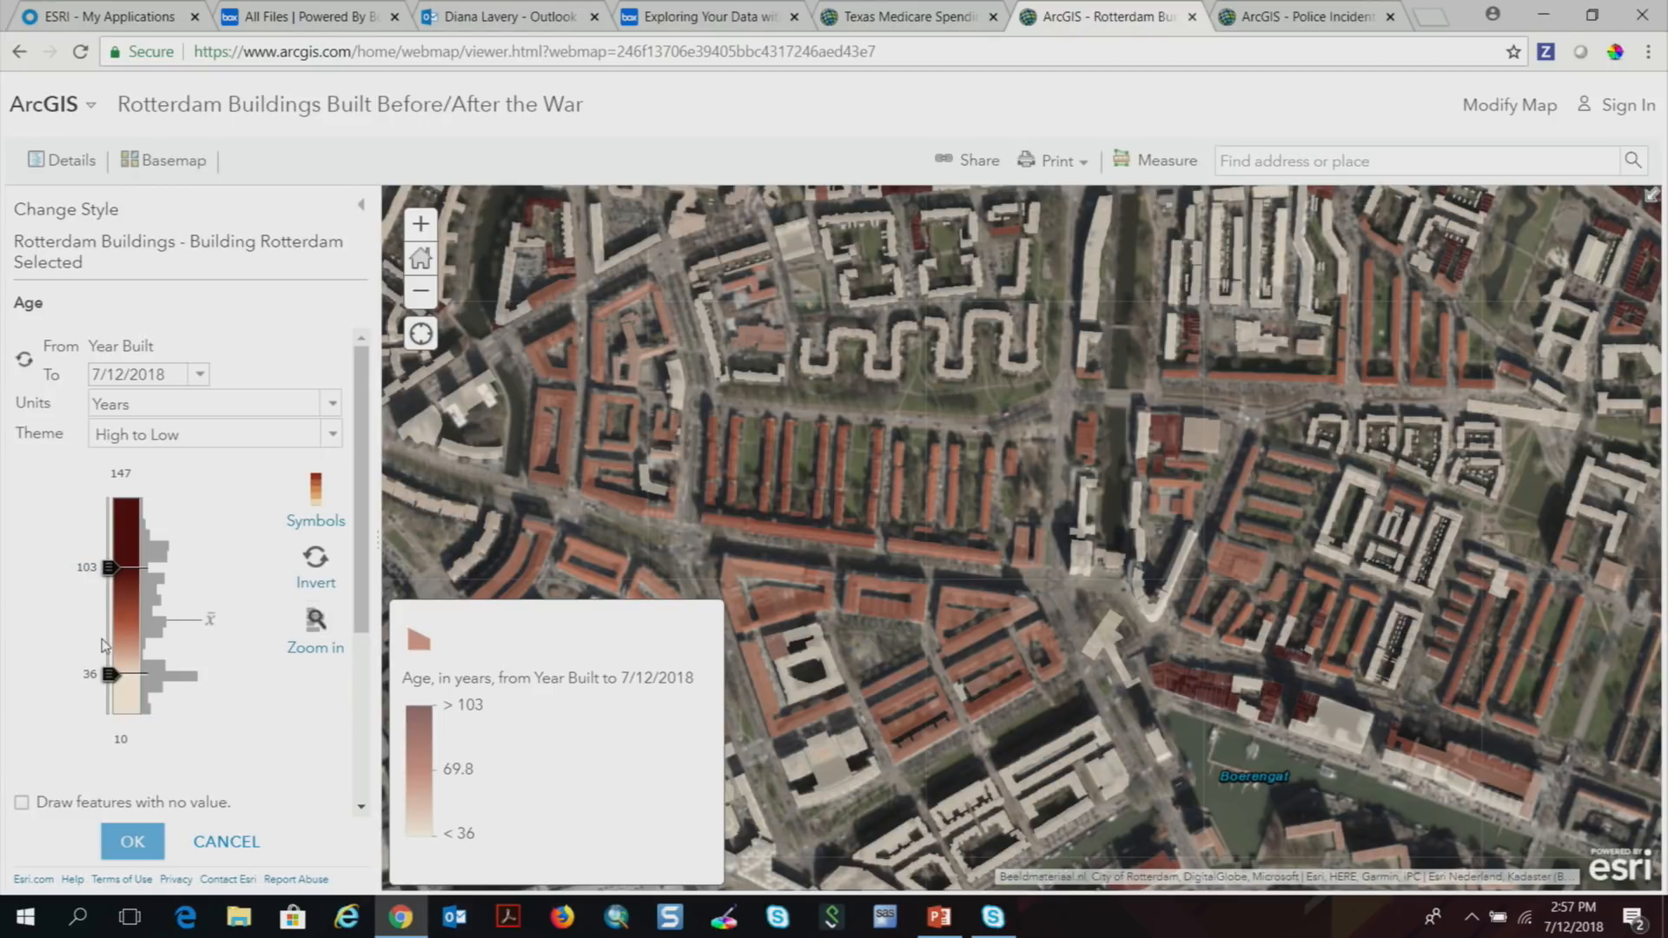
click(318, 512)
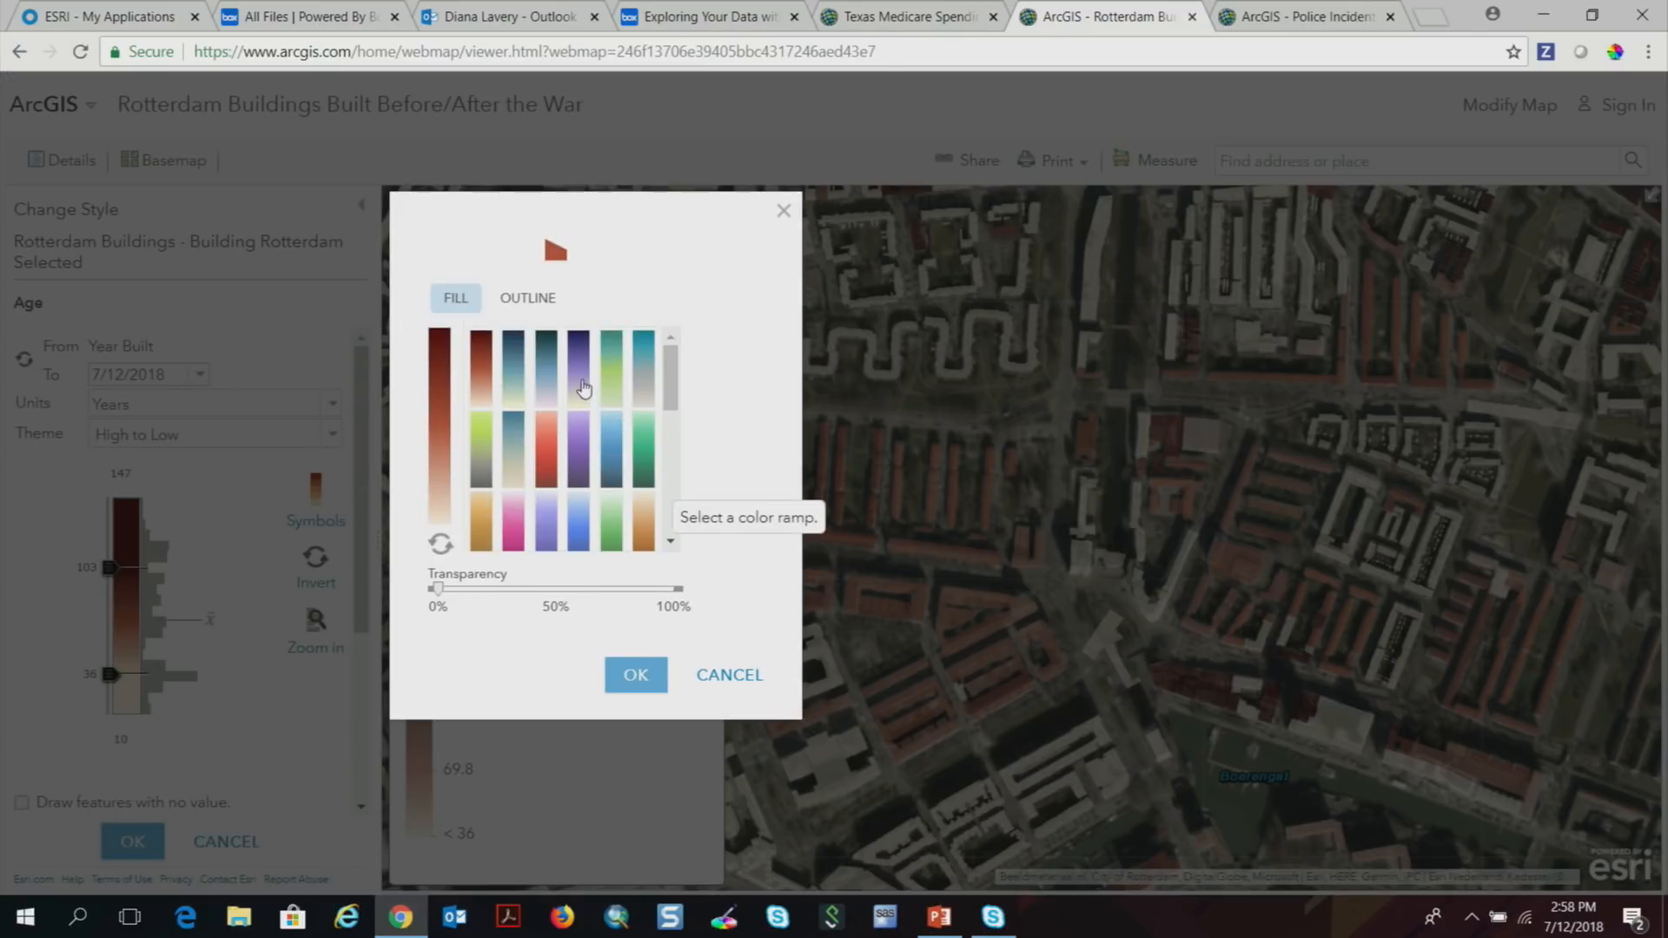
click(580, 382)
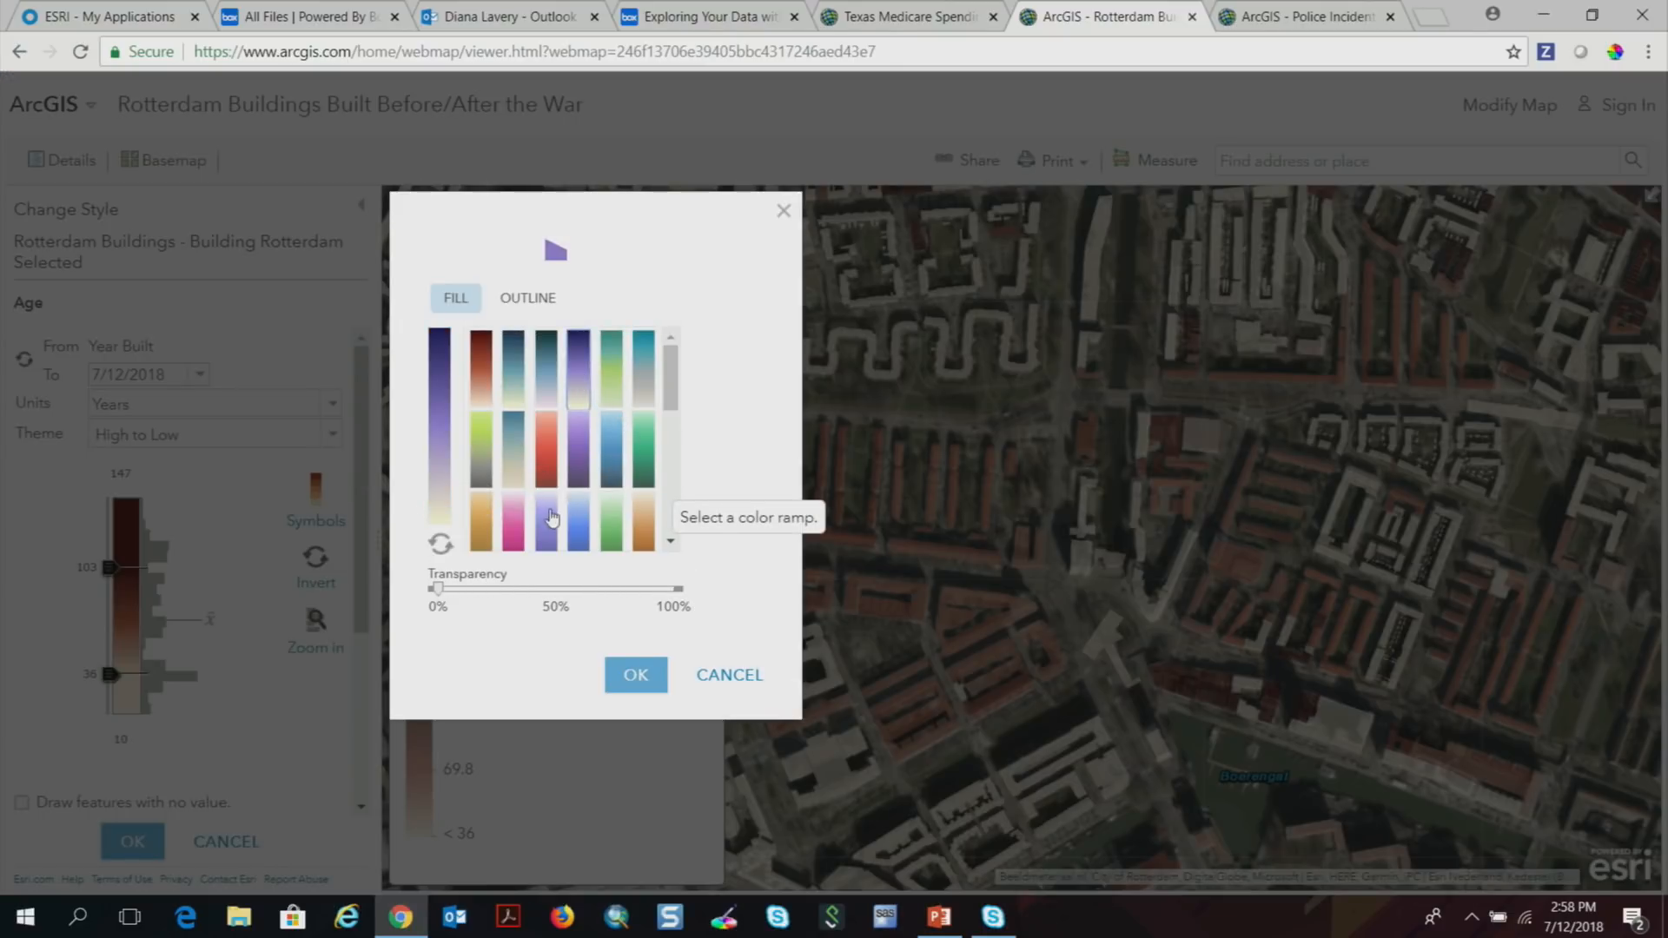
click(579, 523)
click(643, 452)
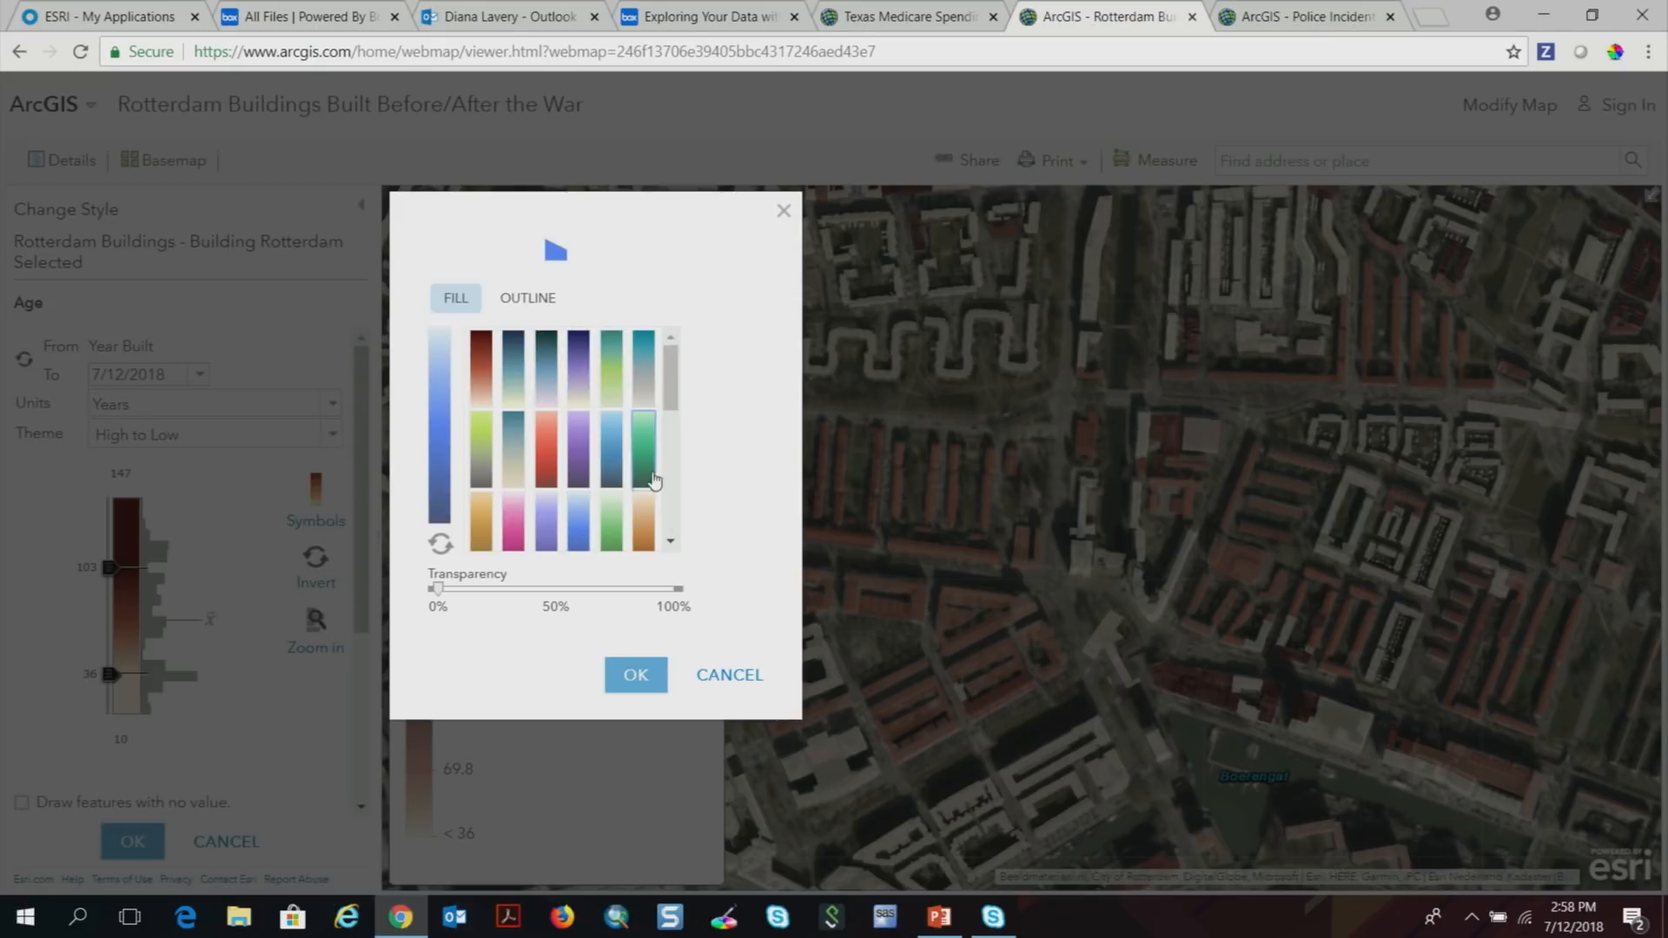
click(747, 681)
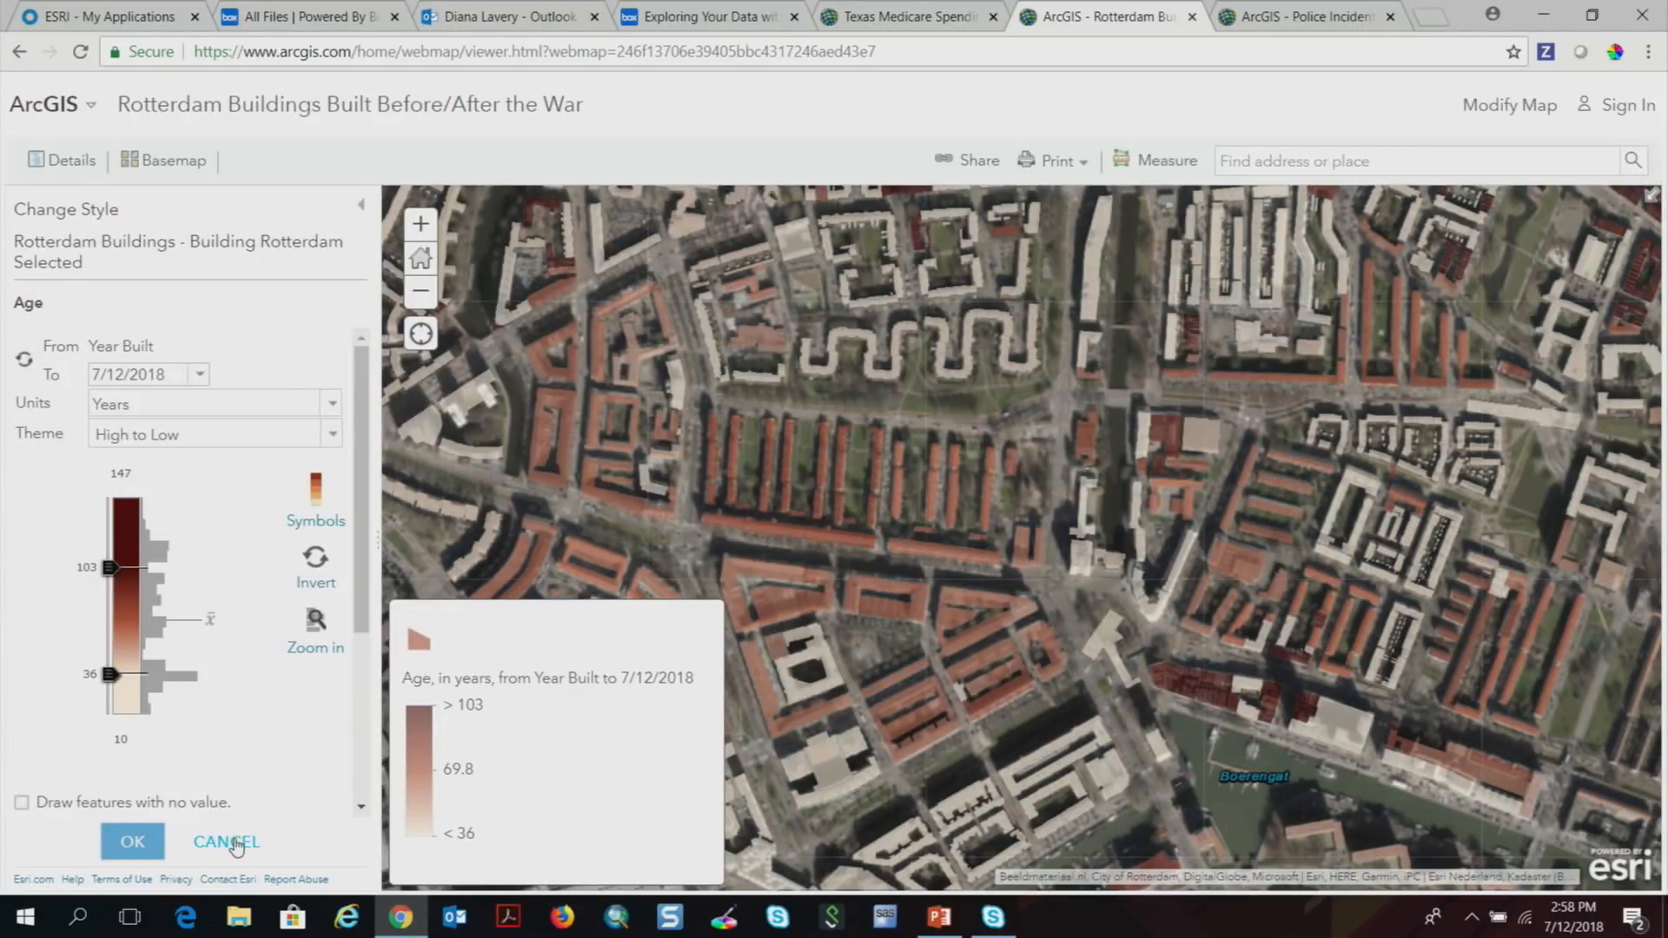
Apply the Age (Color) style and show the Rotterdam Buildings legend in the layer list.
click(128, 842)
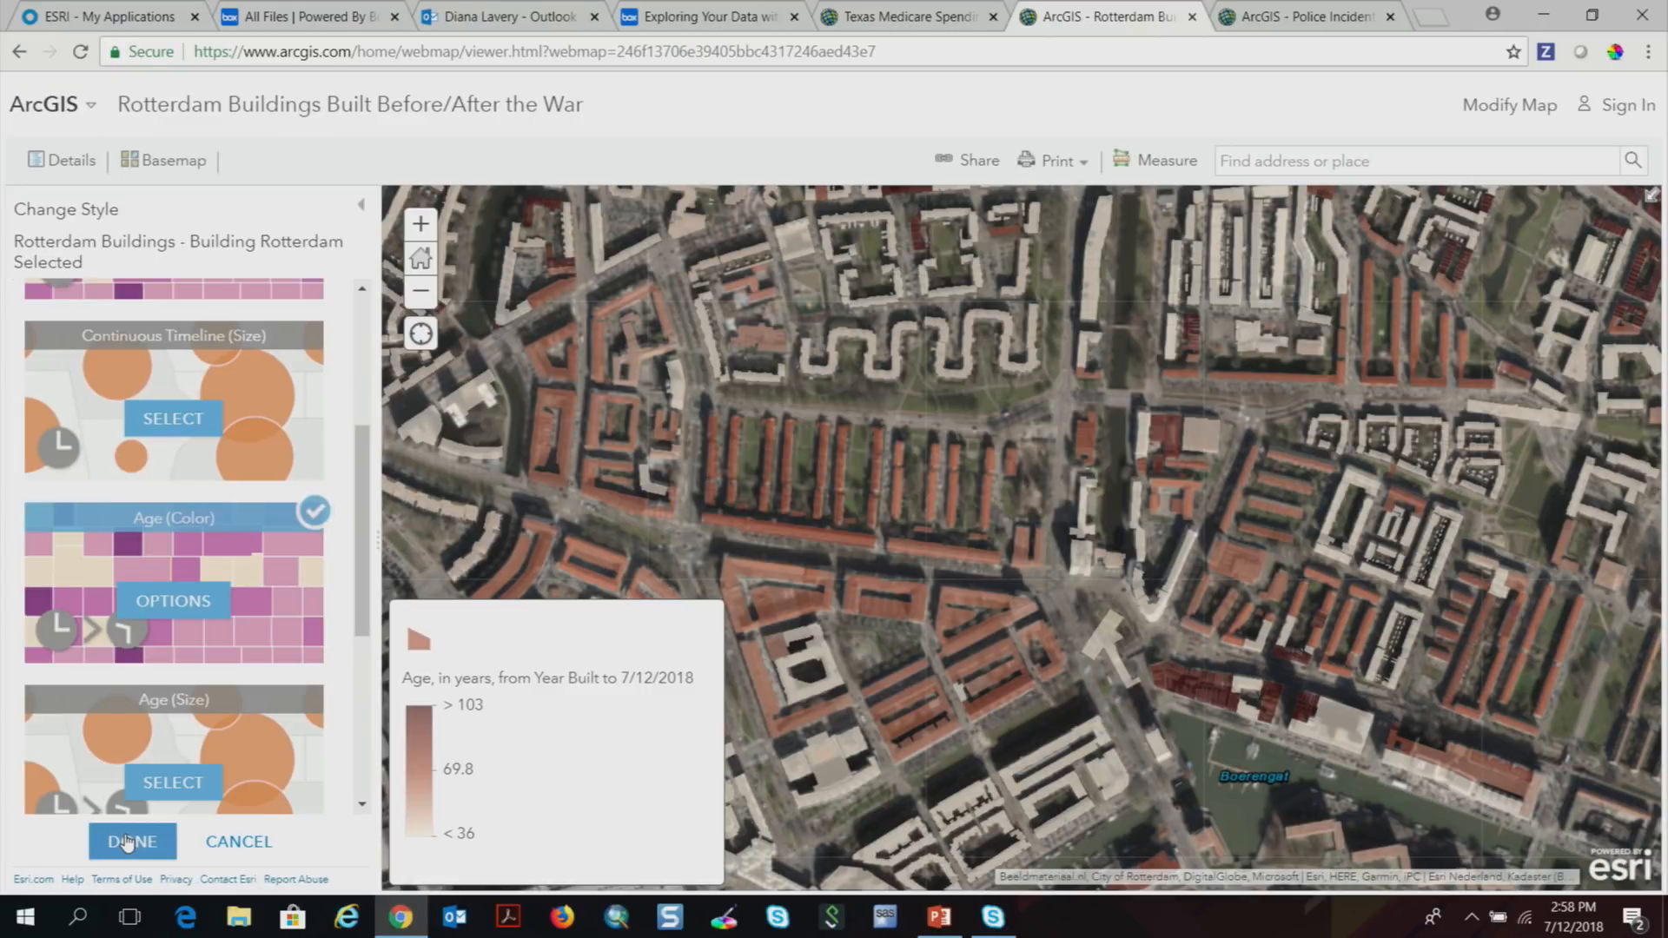
click(129, 842)
mouse_move(167, 328)
click(62, 318)
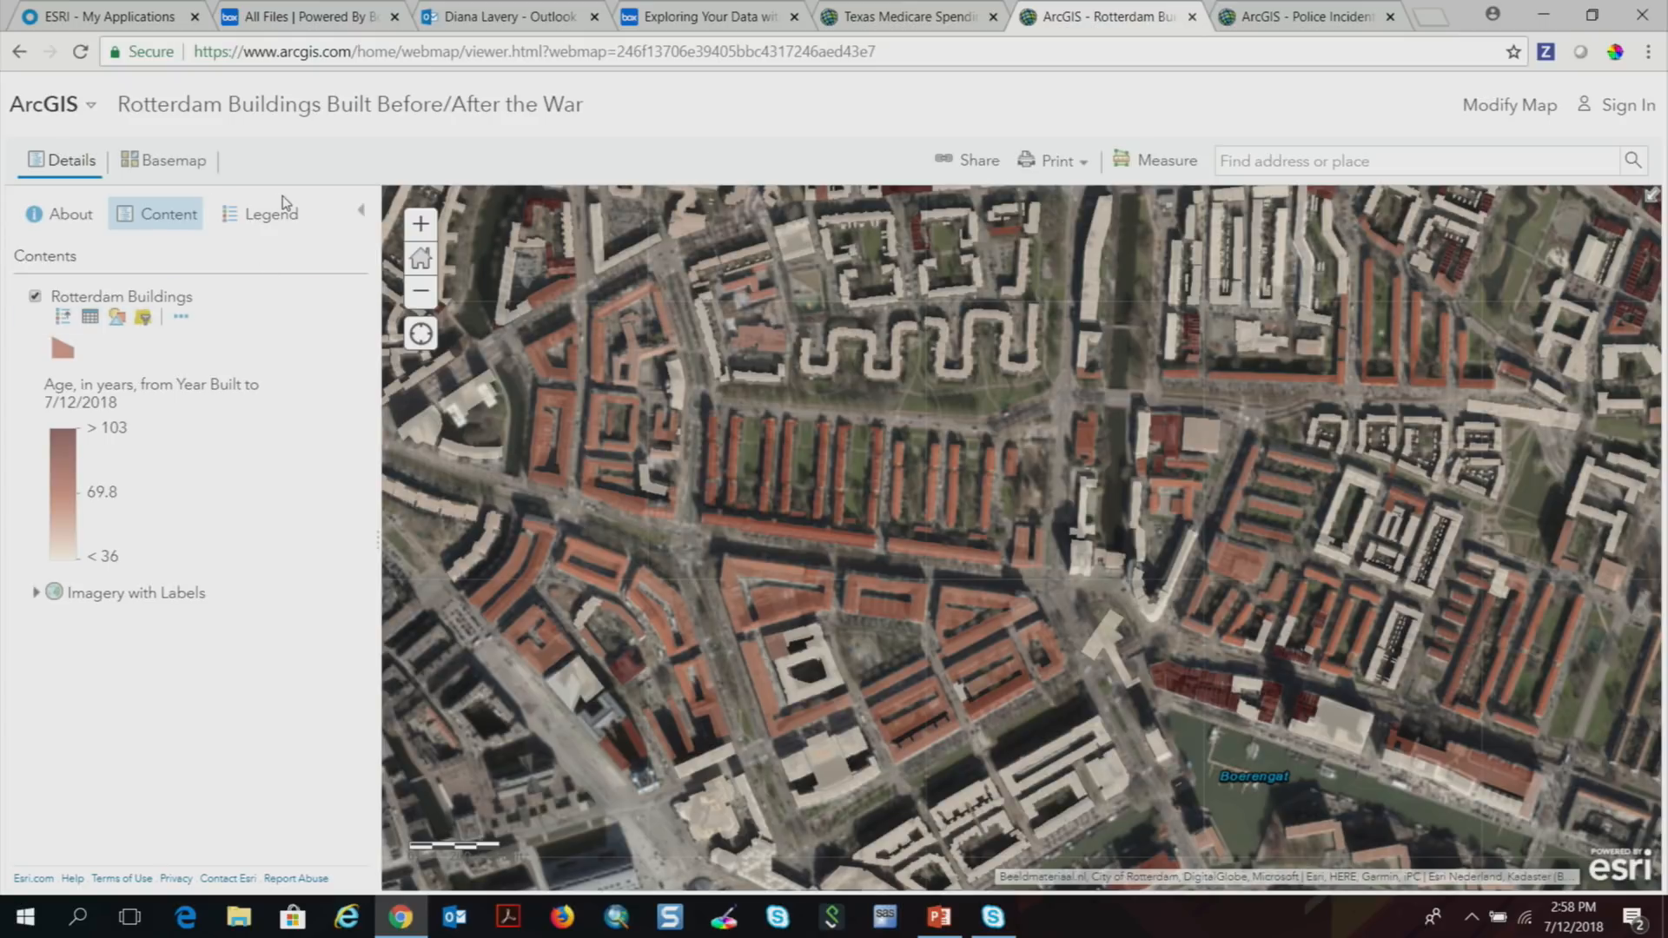
click(121, 321)
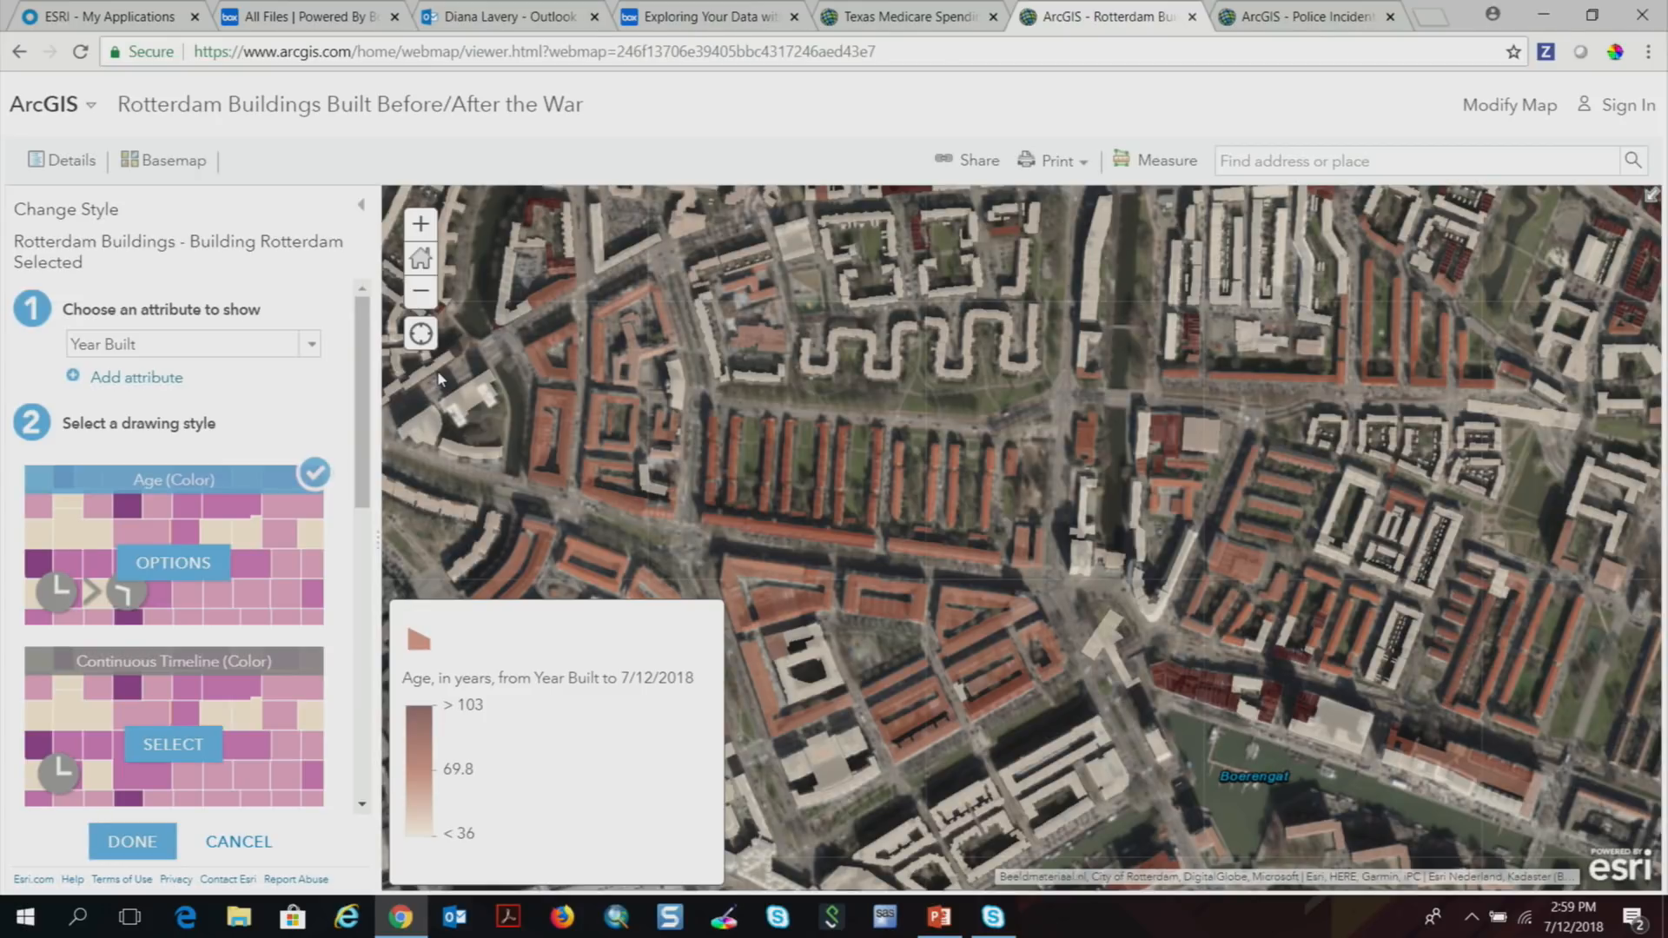
click(246, 855)
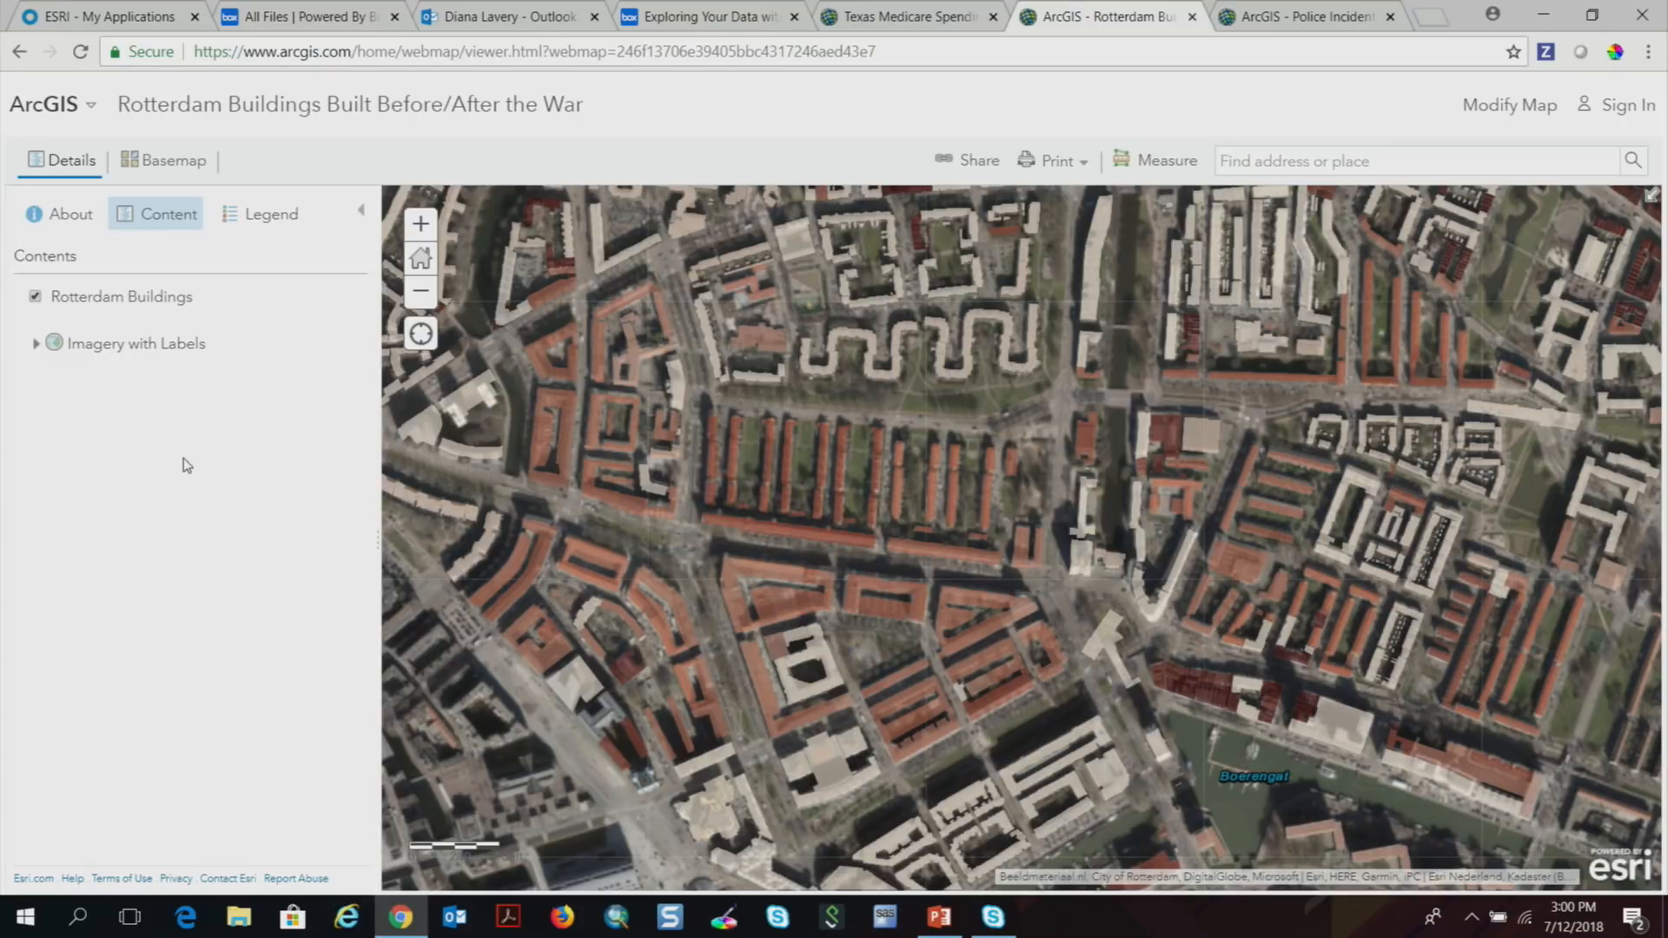
Examine the Year Built field in the Rotterdam Buildings attribute table, then close the table.
mouse_move(96, 328)
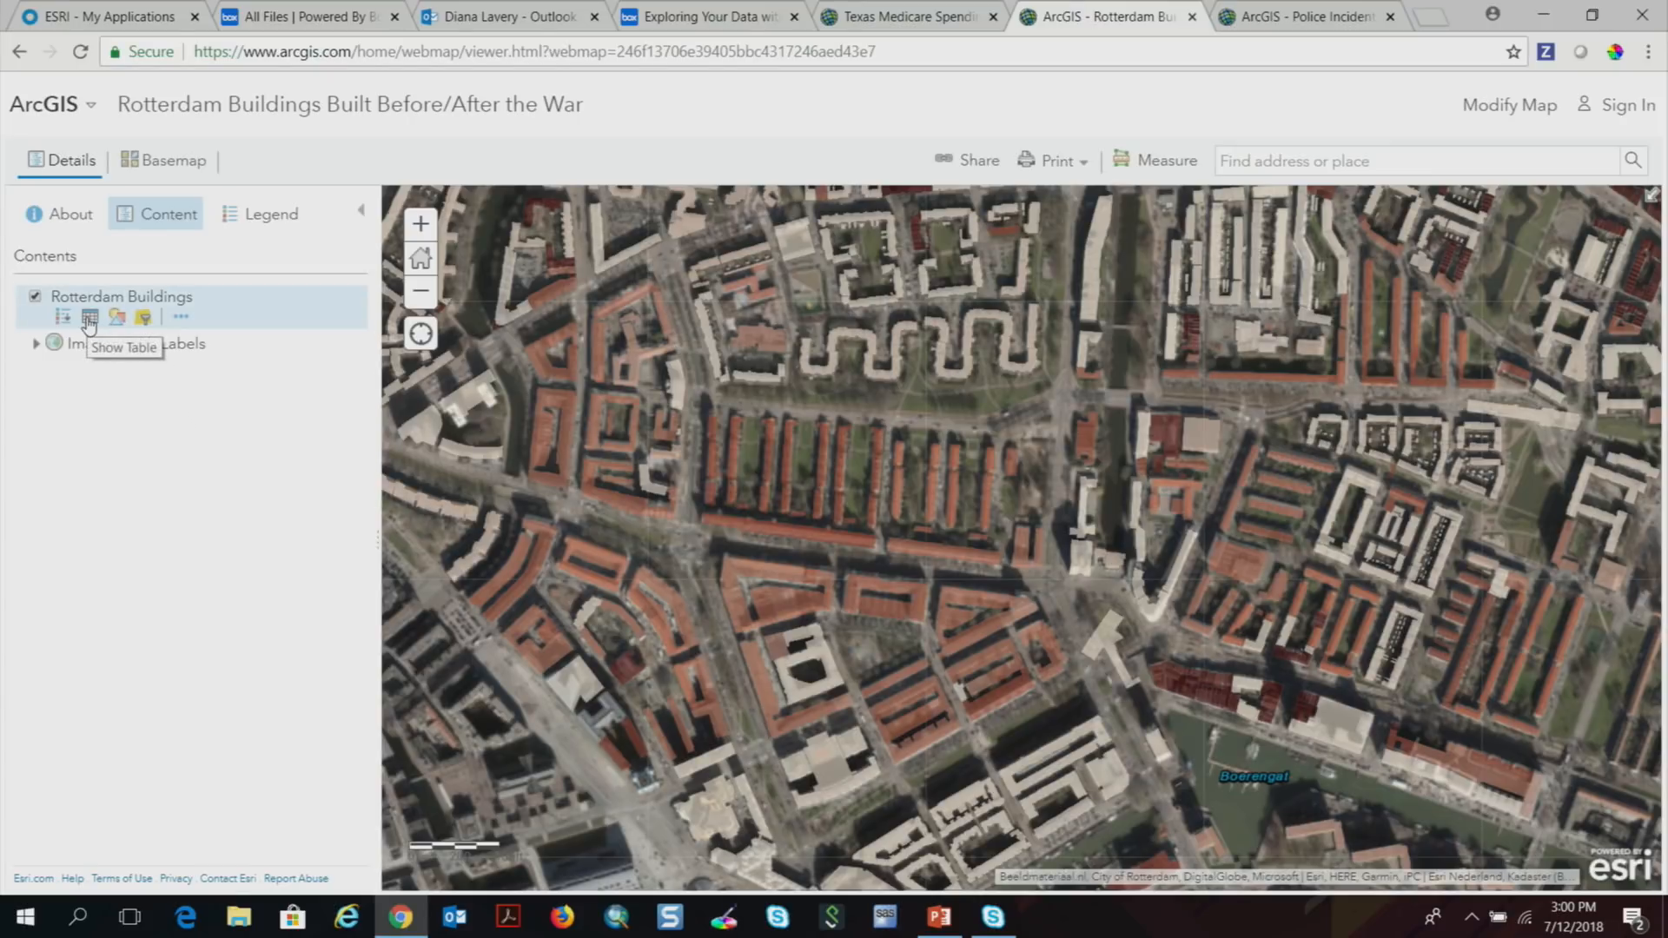
click(89, 318)
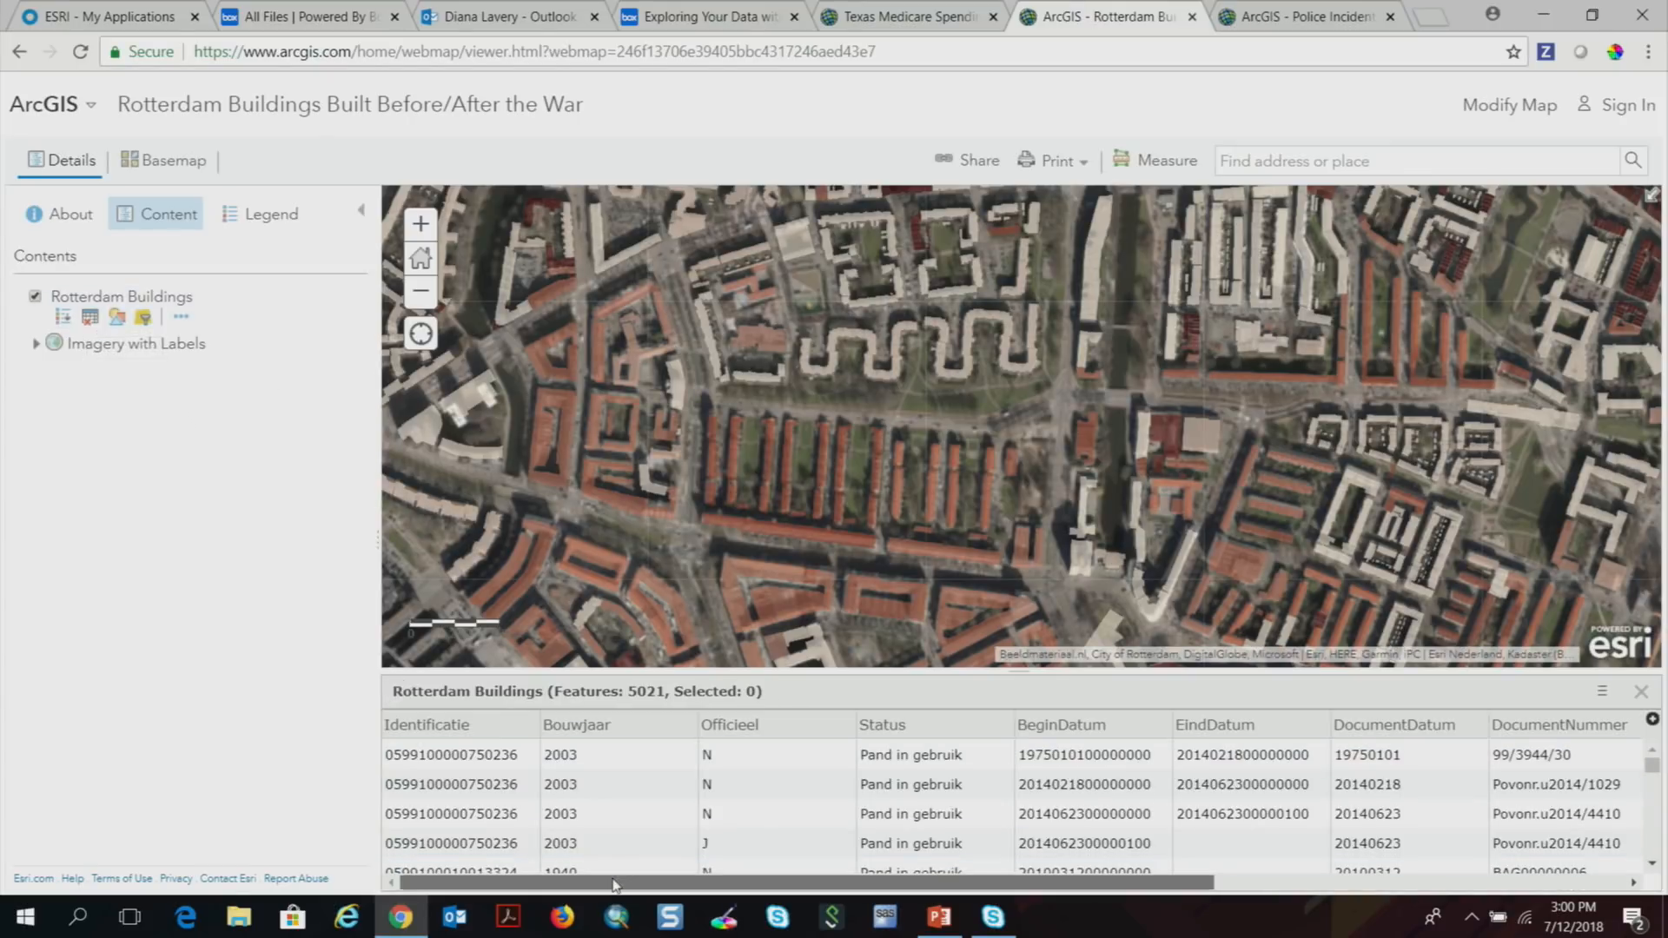
drag(613, 884, 1025, 884)
click(1603, 730)
right_click(1582, 730)
click(1559, 732)
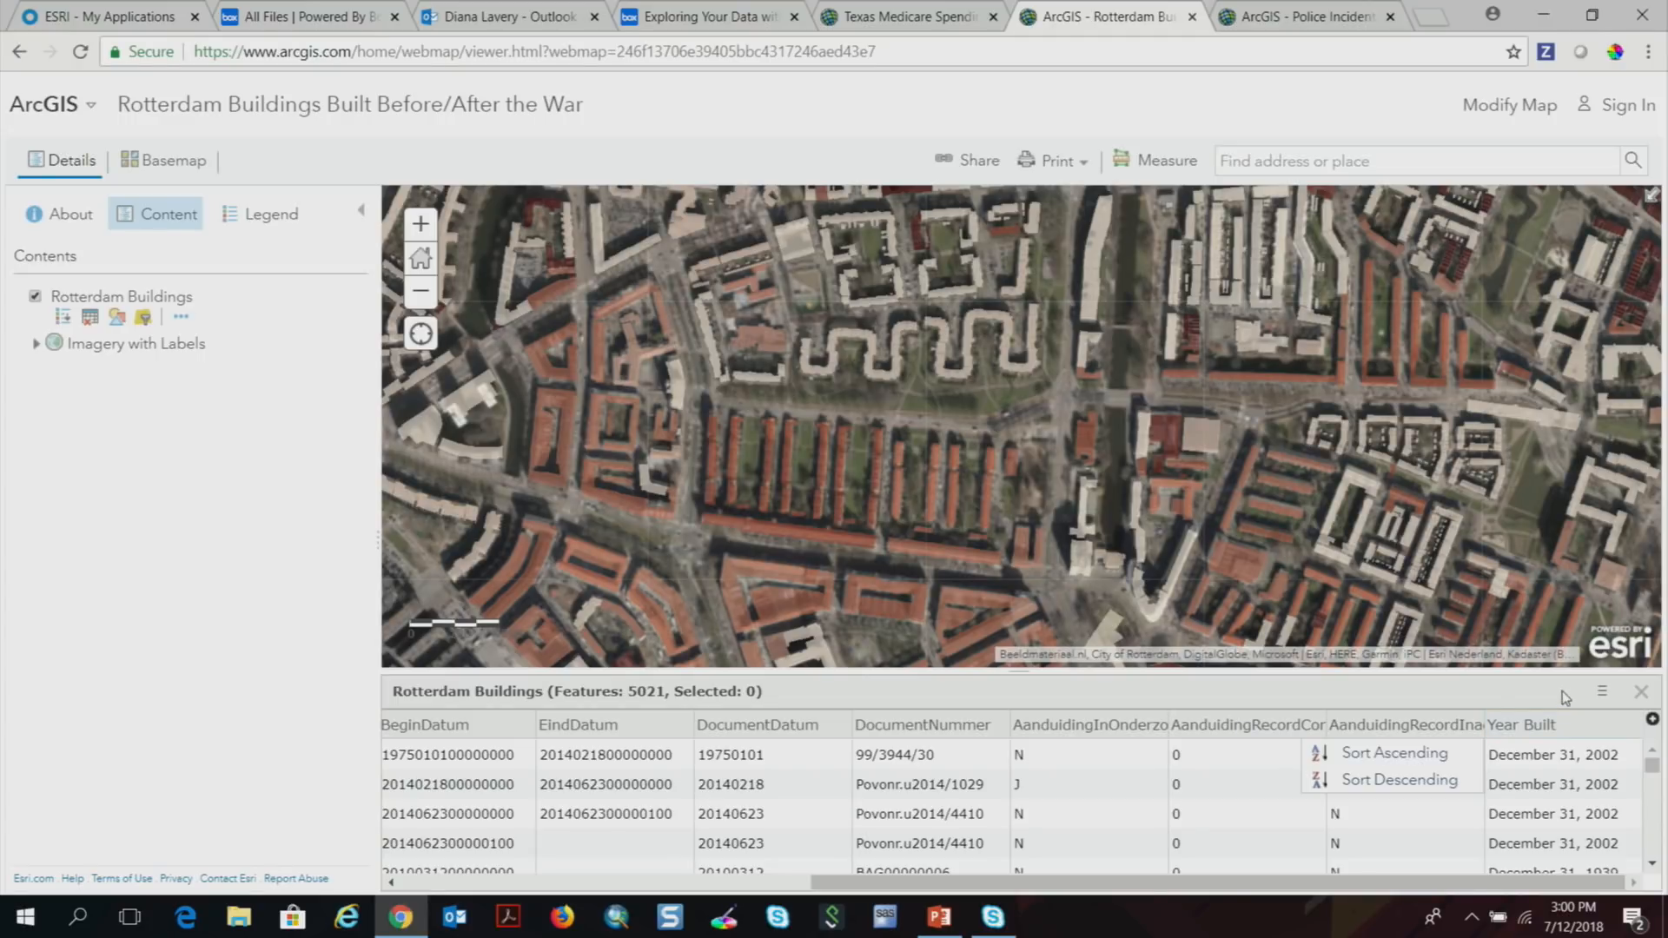
click(1562, 690)
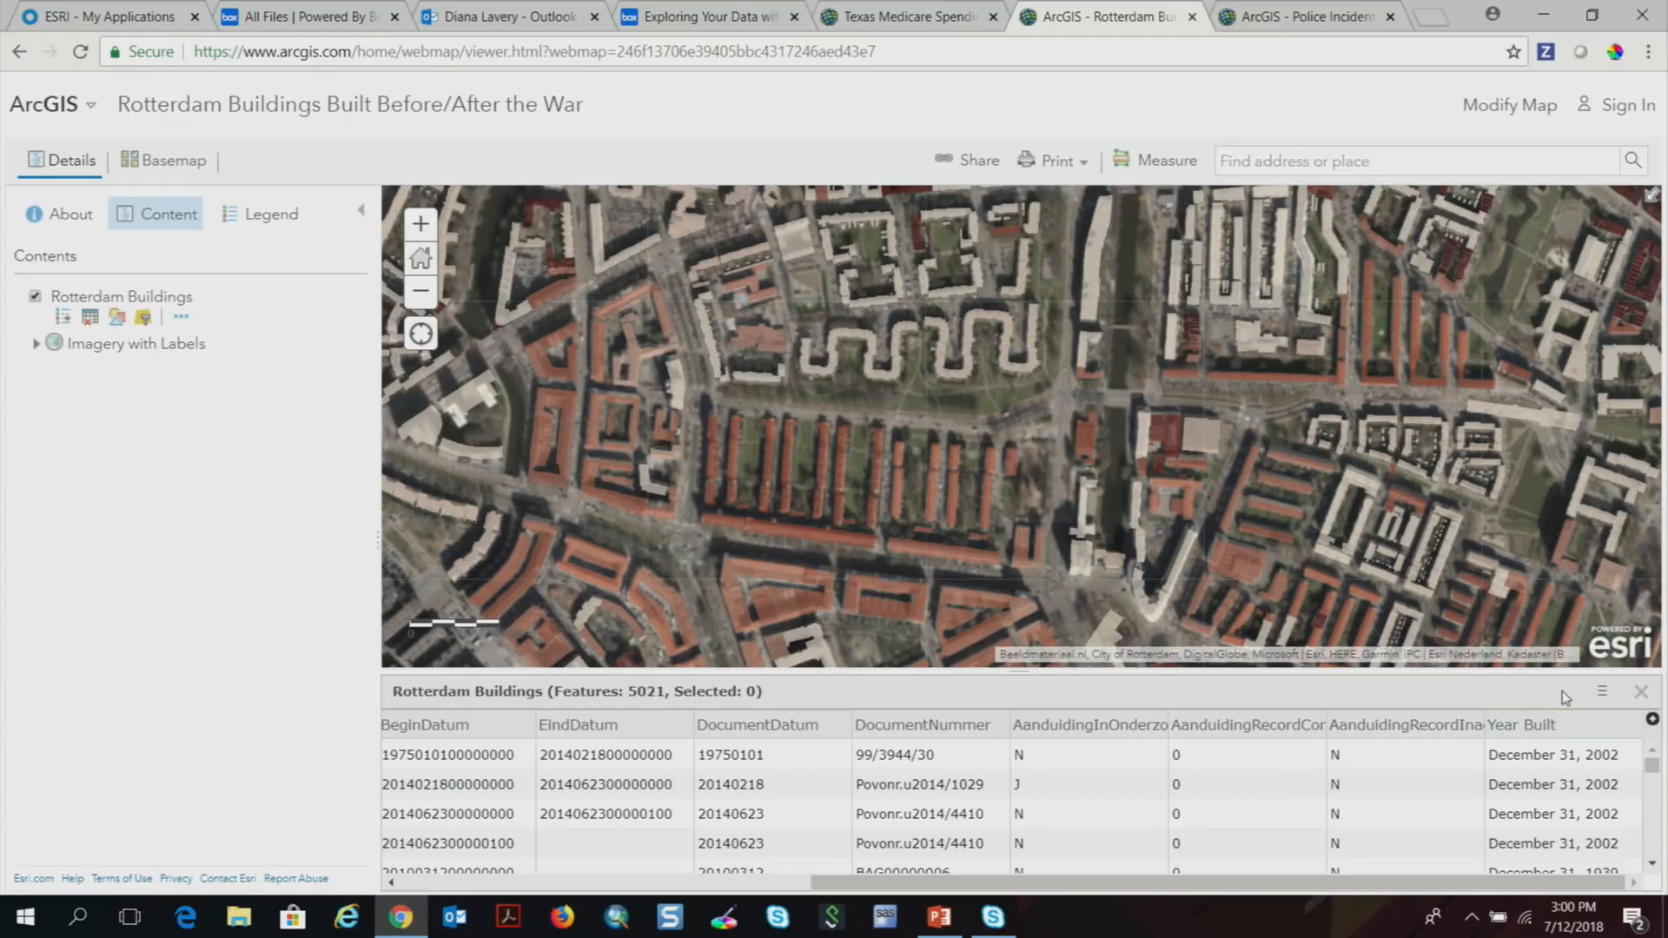
click(1641, 691)
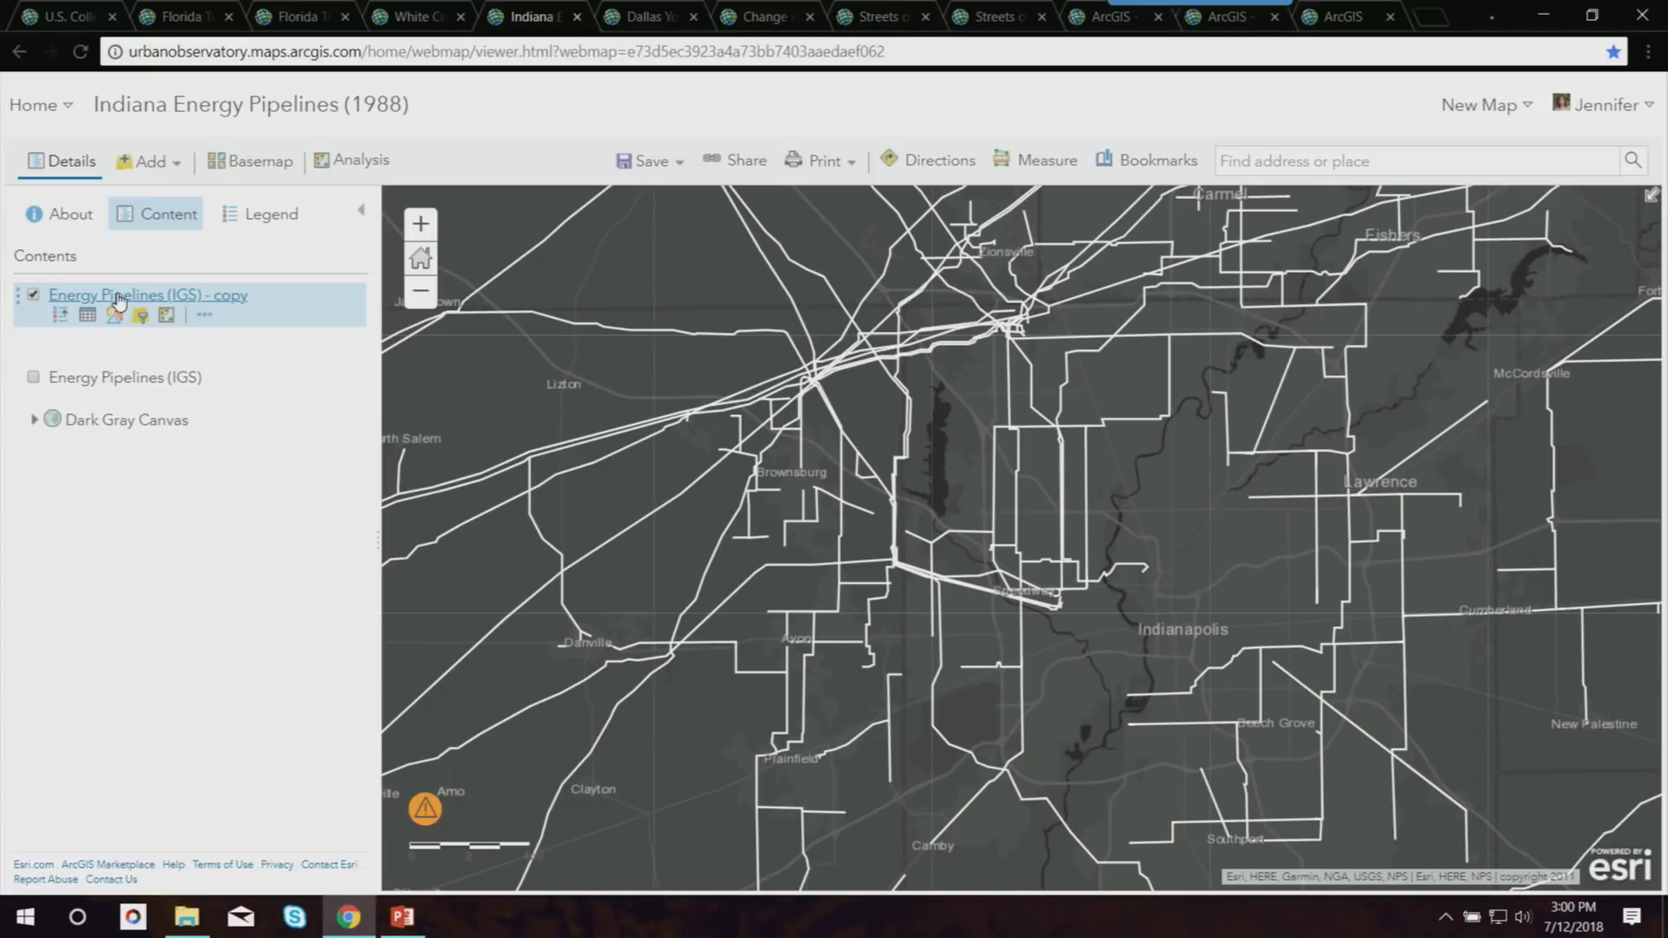
Show the legend of the Energy Pipelines (IGS) layer, hide the copy layer, and briefly toggle the original layer on and off.
click(122, 377)
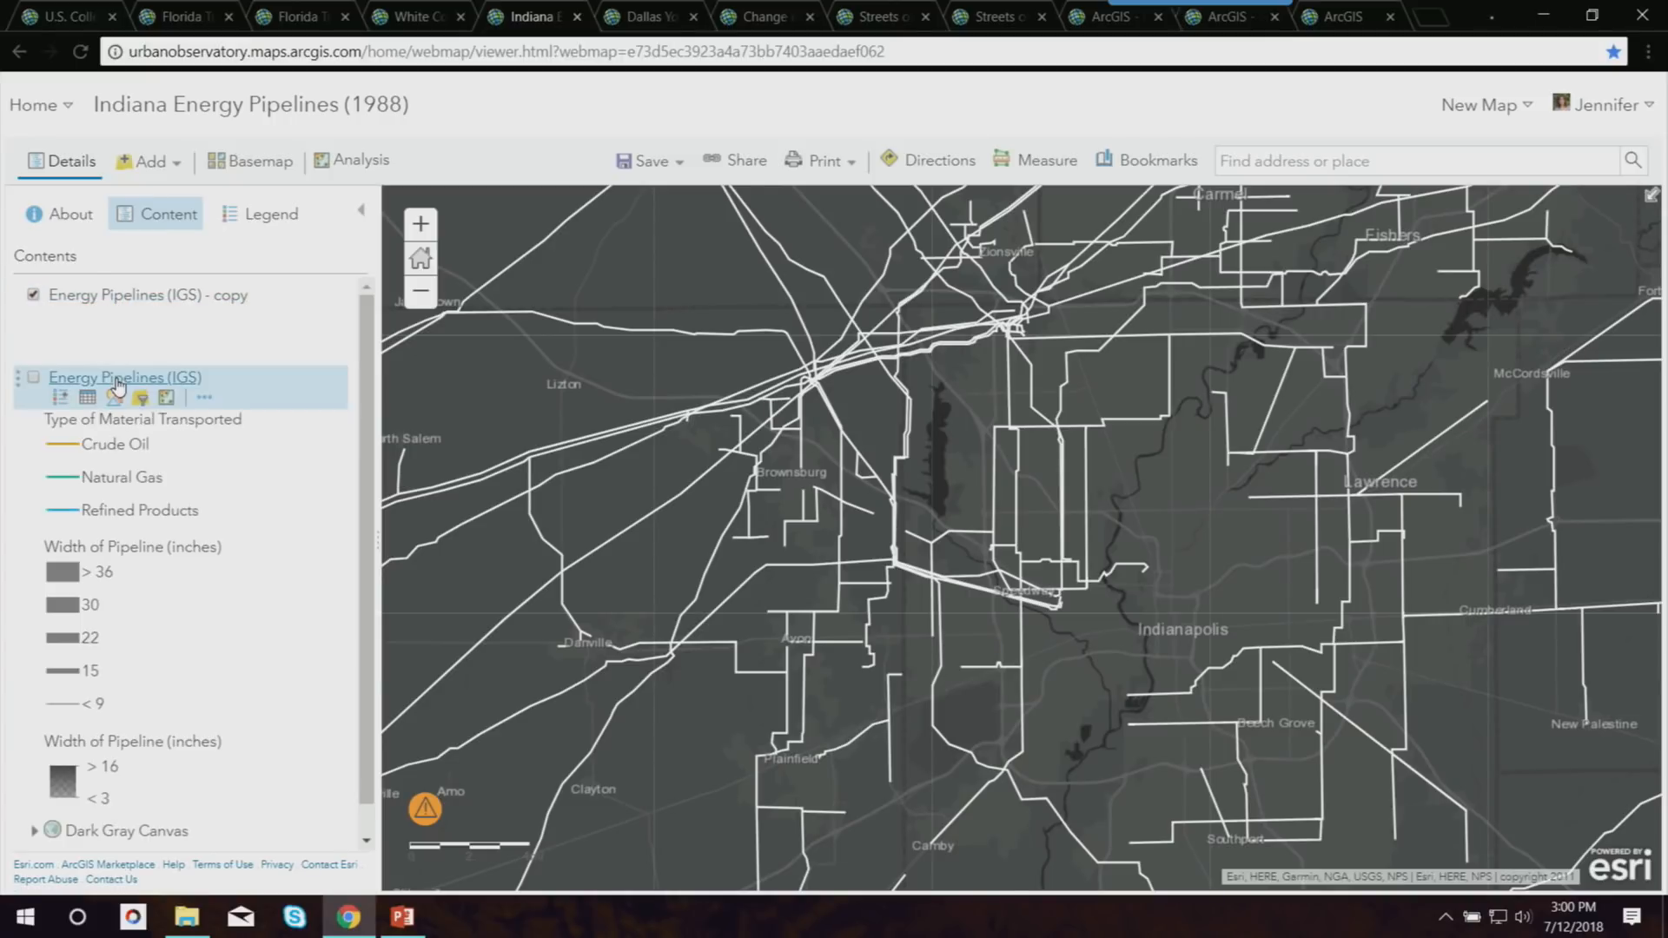
click(33, 295)
click(33, 379)
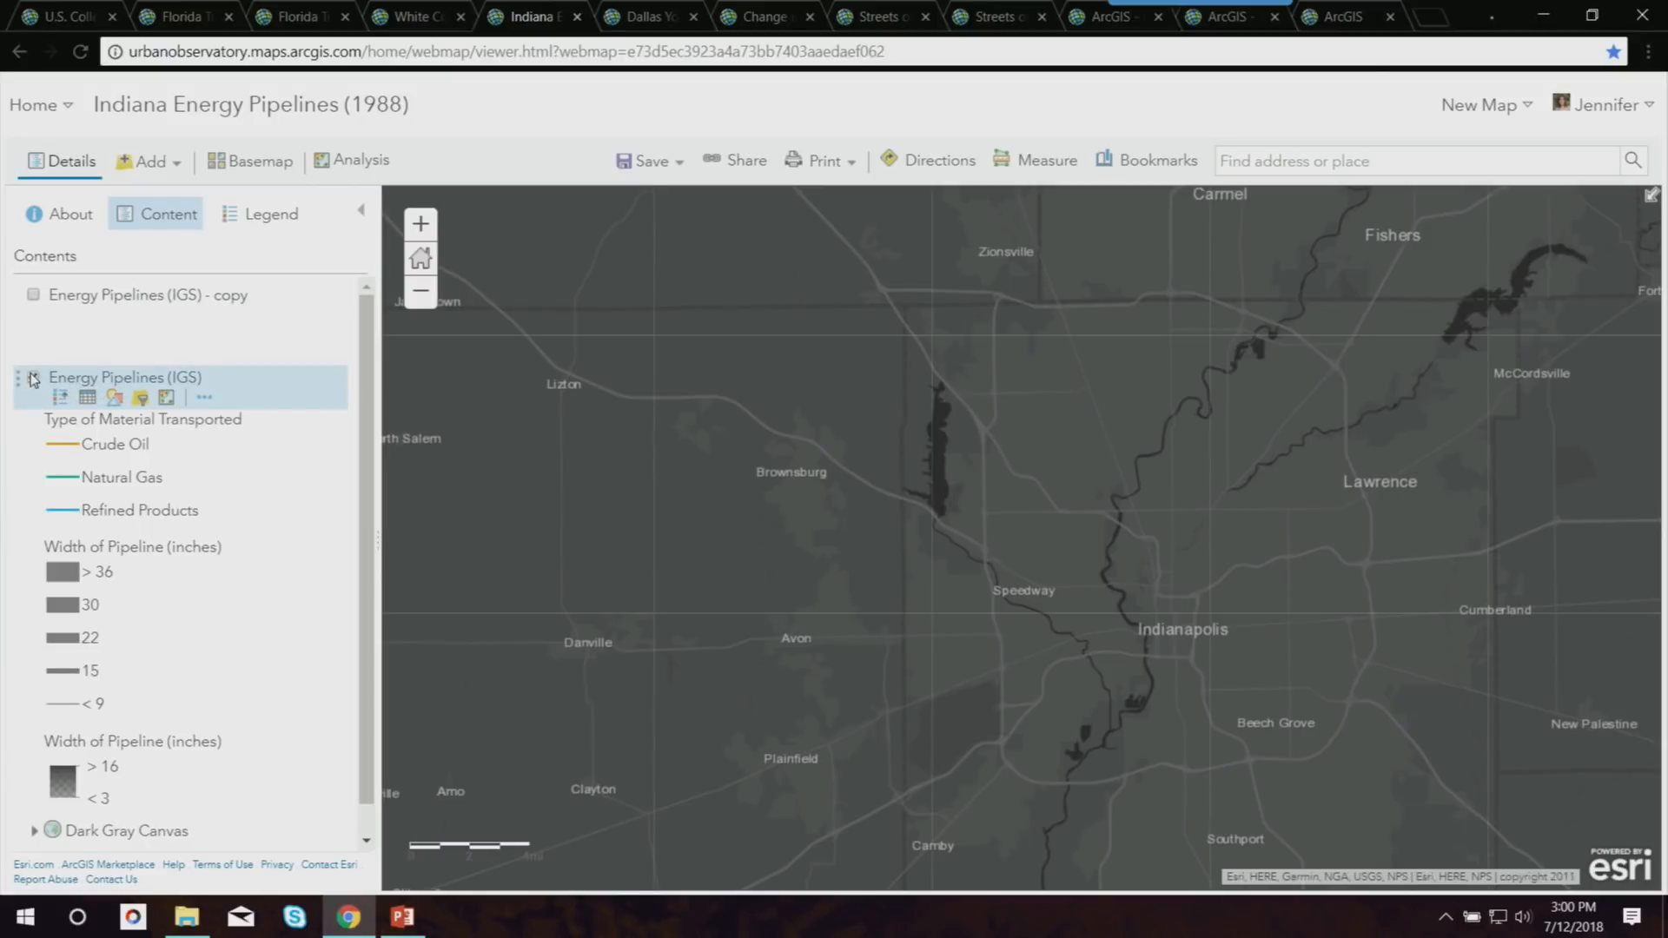
click(33, 379)
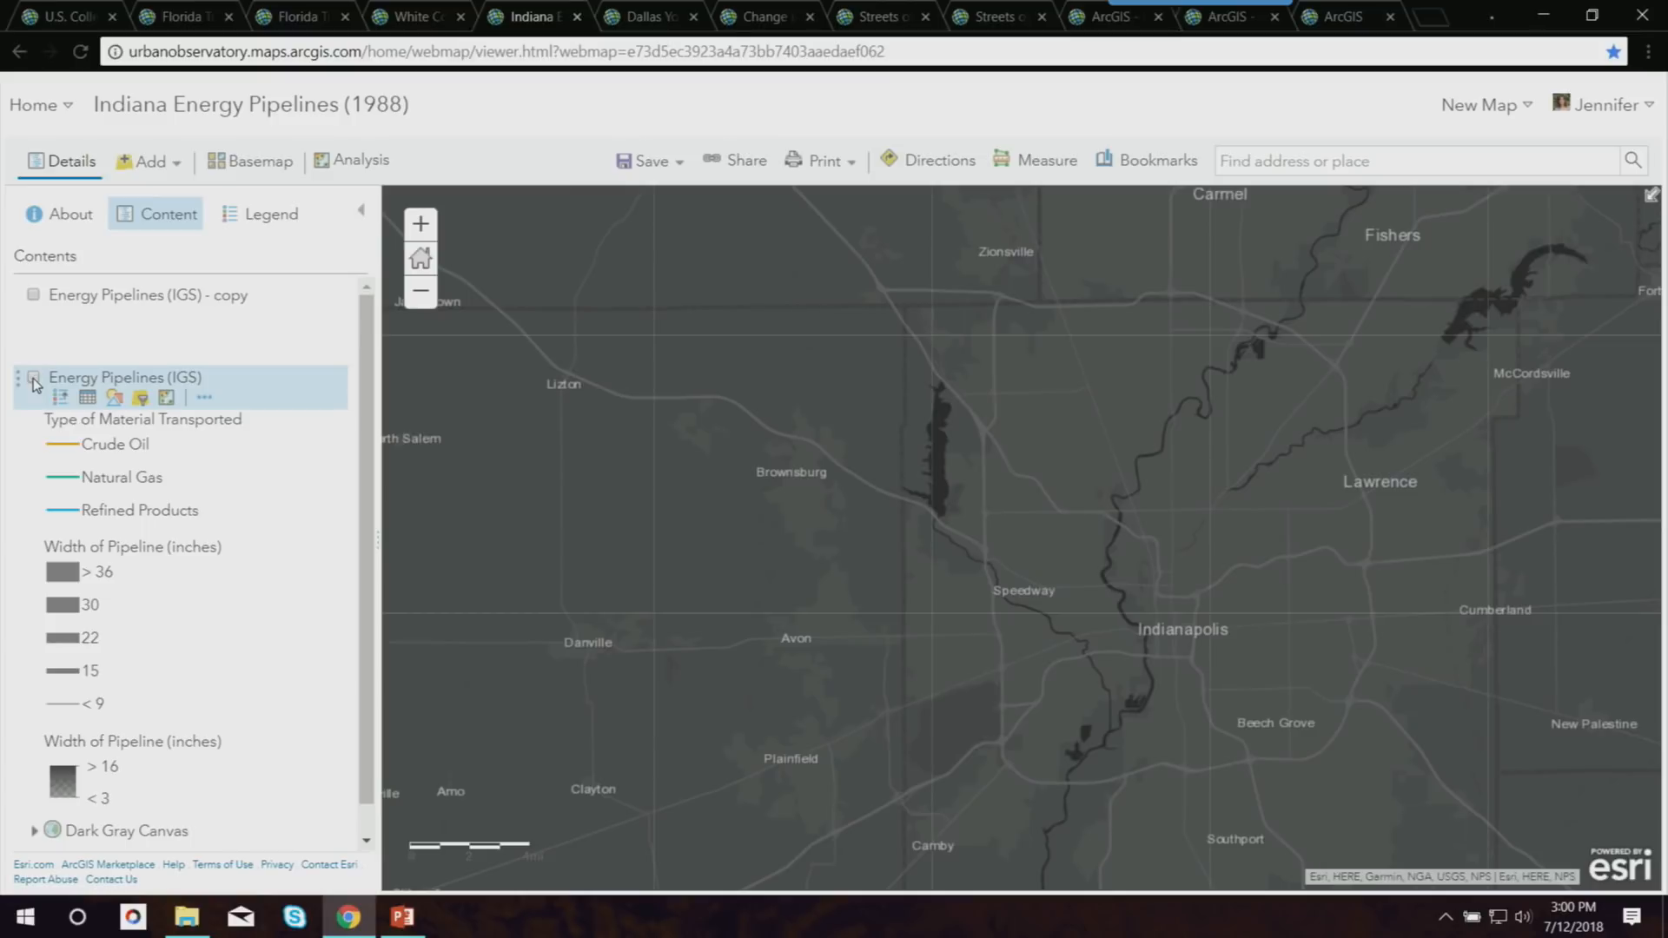
Show the Energy Pipelines (IGS) - copy layer and style it by the Pipeline Diameter (inches) attribute.
click(34, 294)
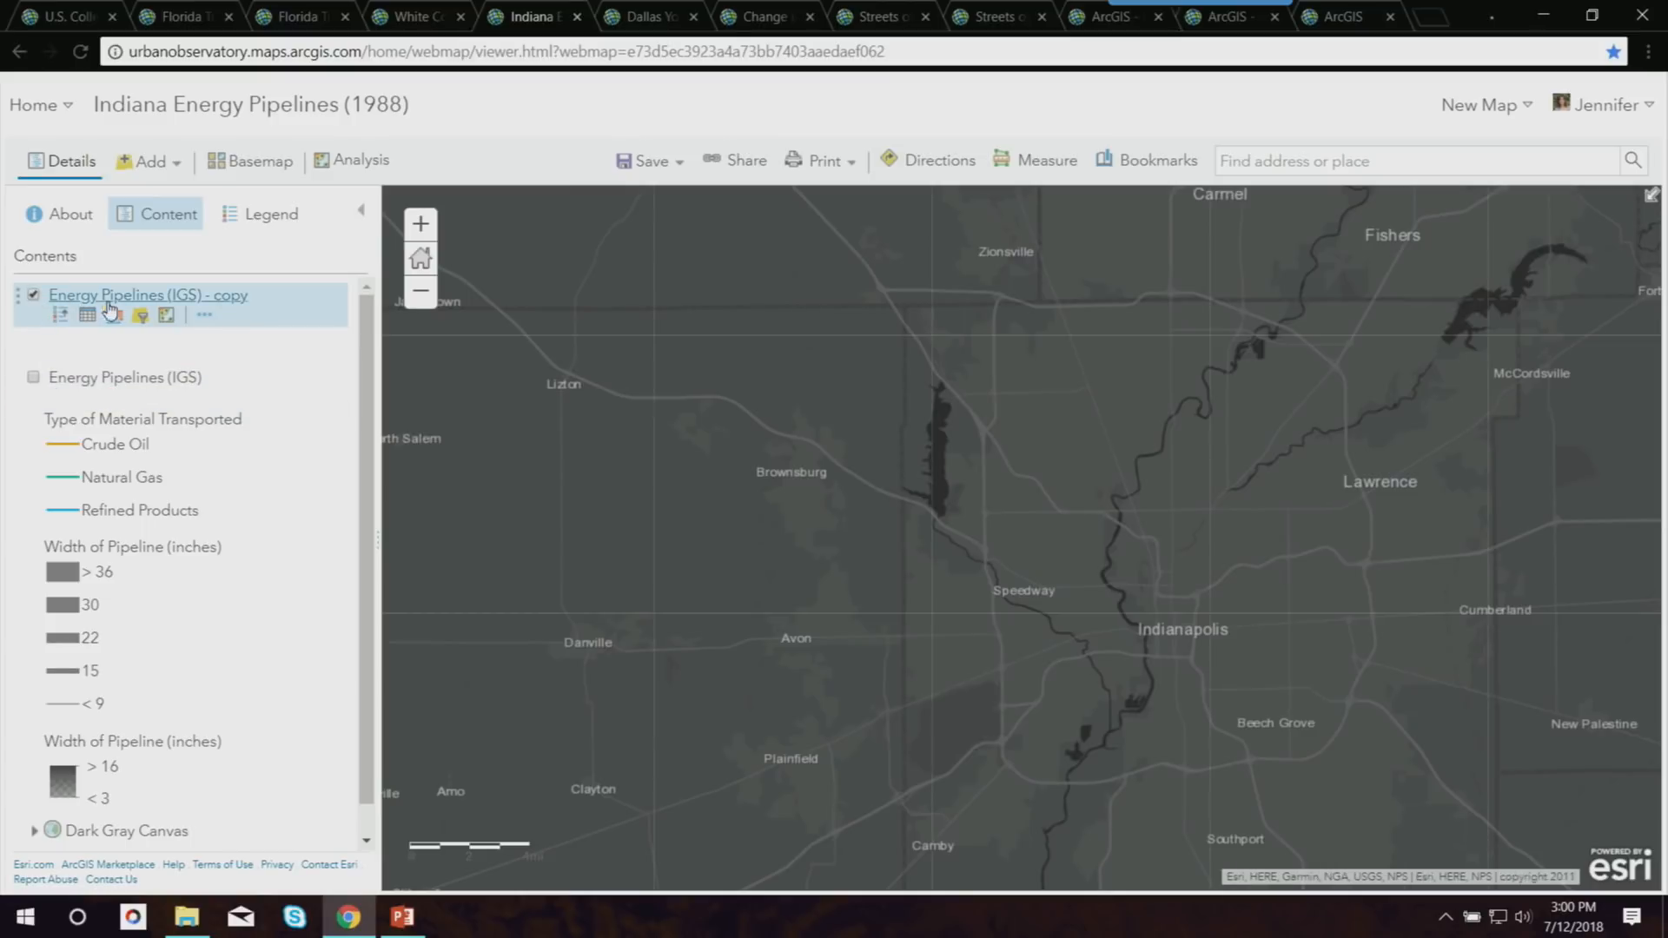
click(113, 316)
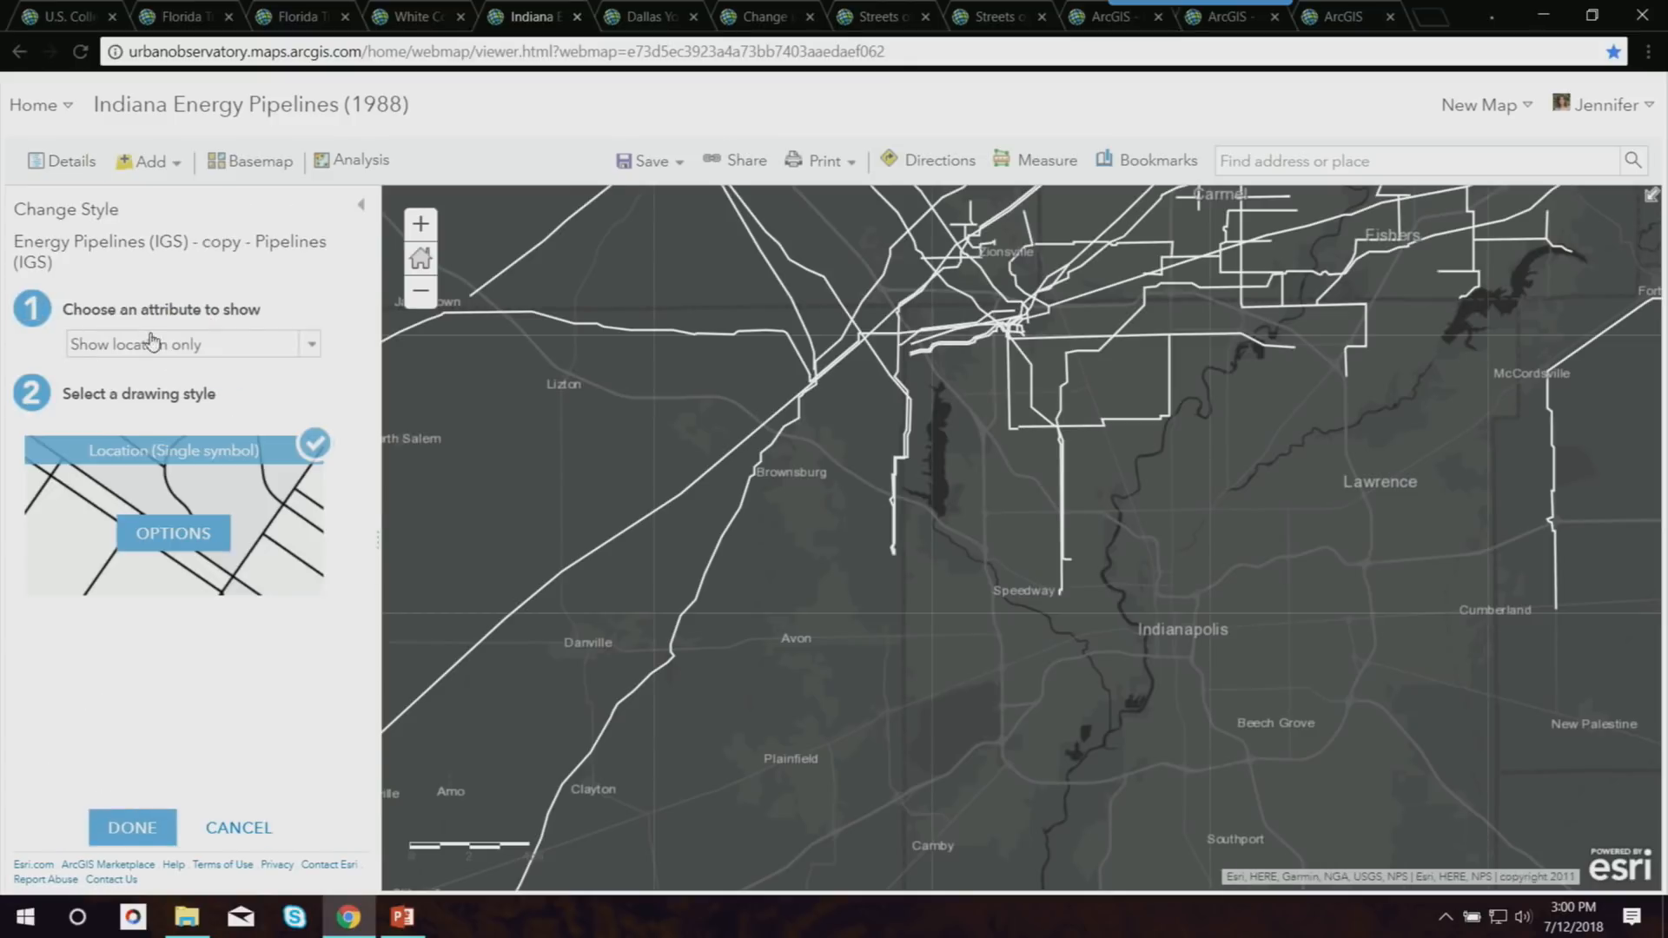
click(150, 343)
click(174, 412)
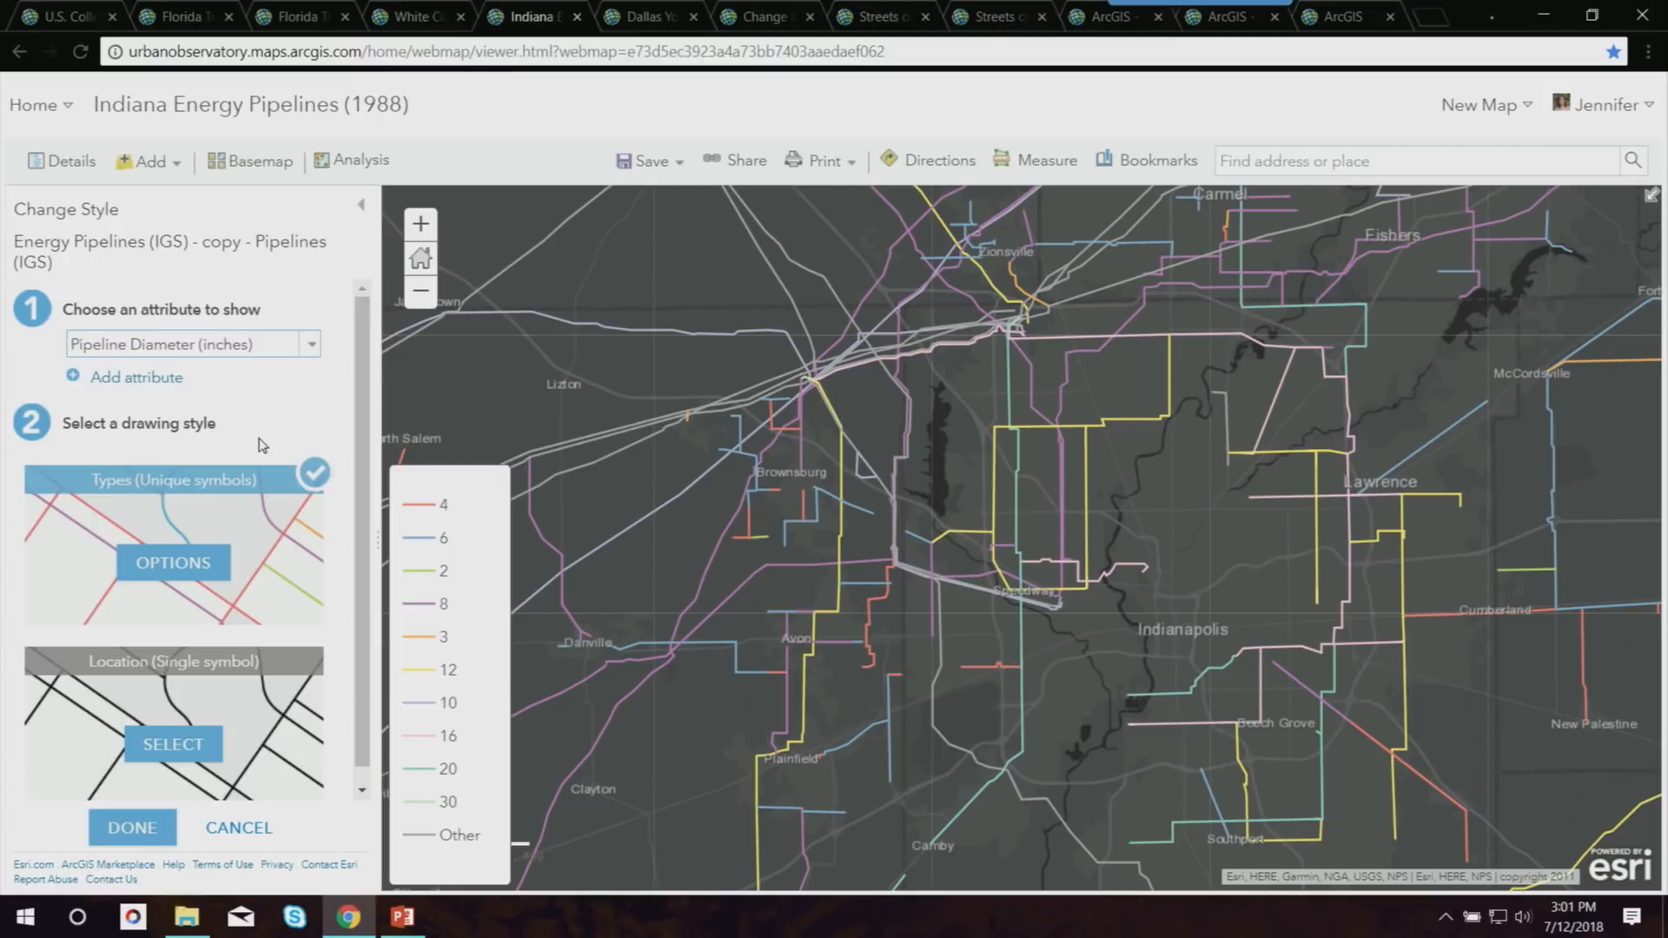
mouse_move(174, 477)
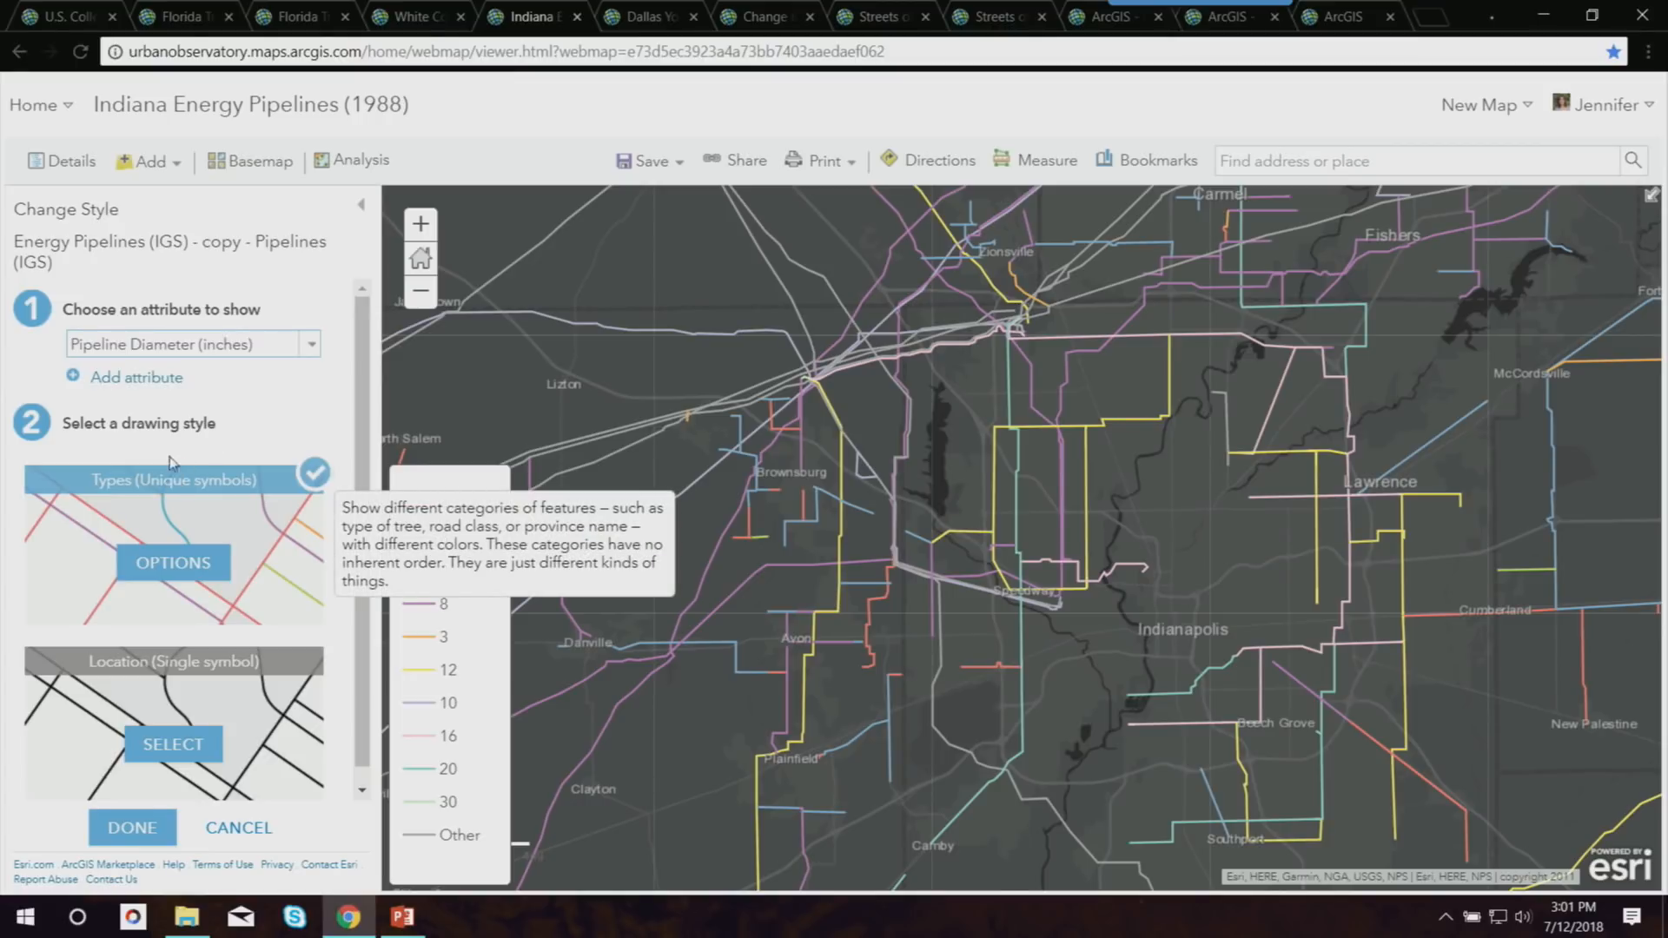
Style the copy layer with the new expression Number($feature["PIPE_SIZE"]), testing it before applying.
click(310, 344)
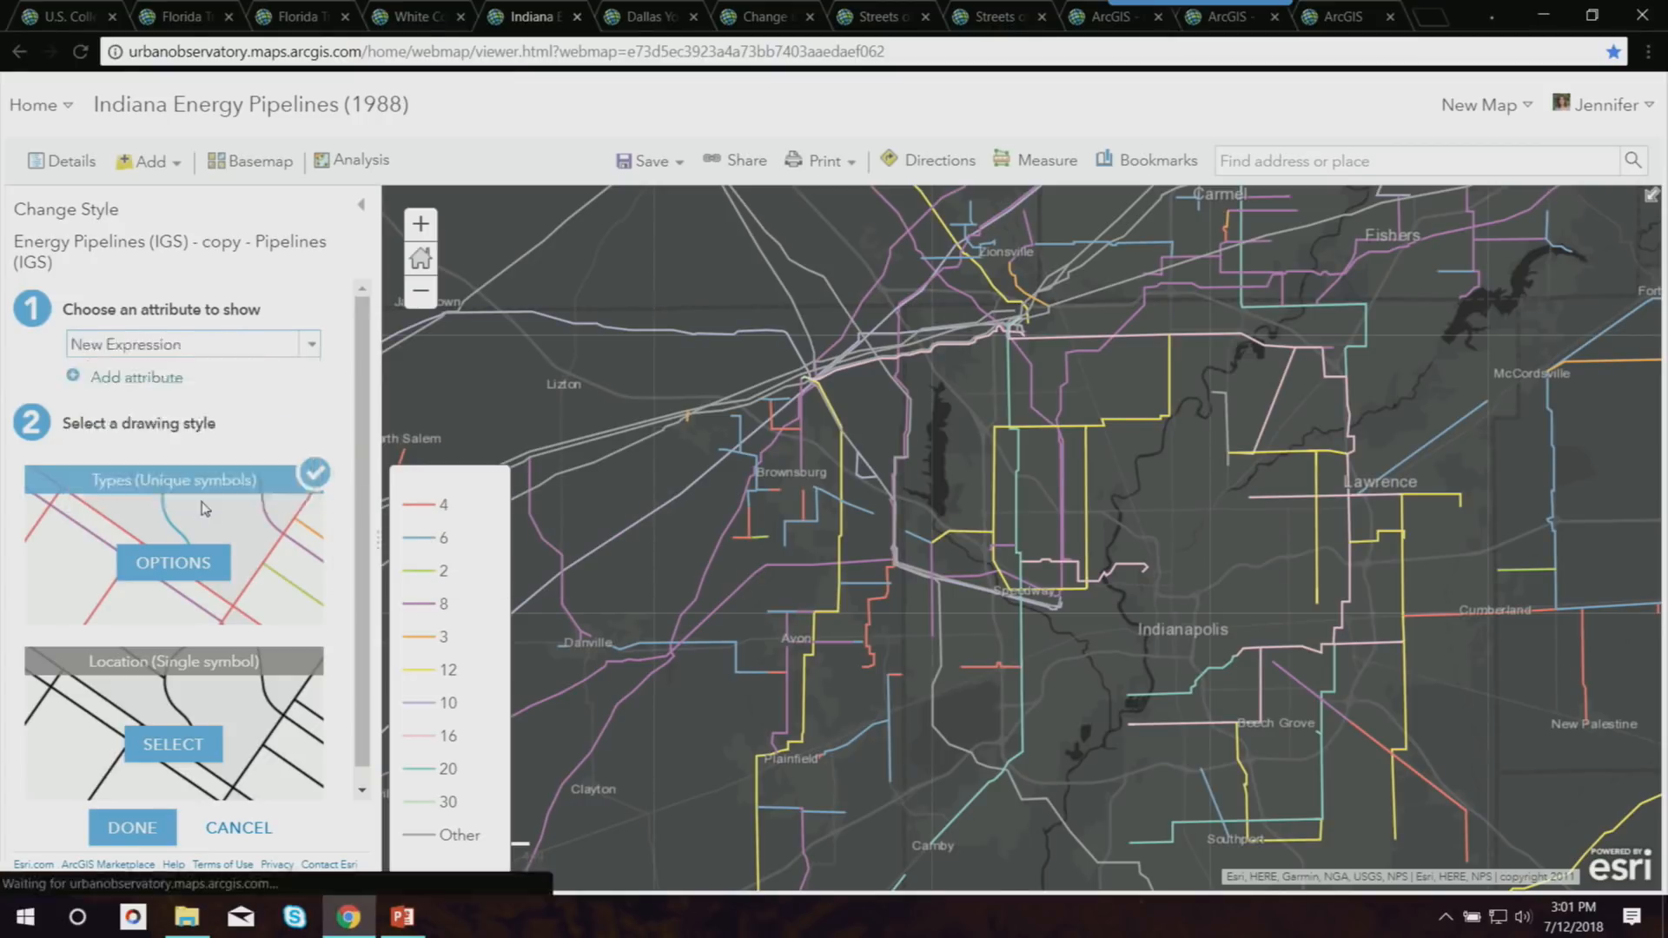
click(201, 503)
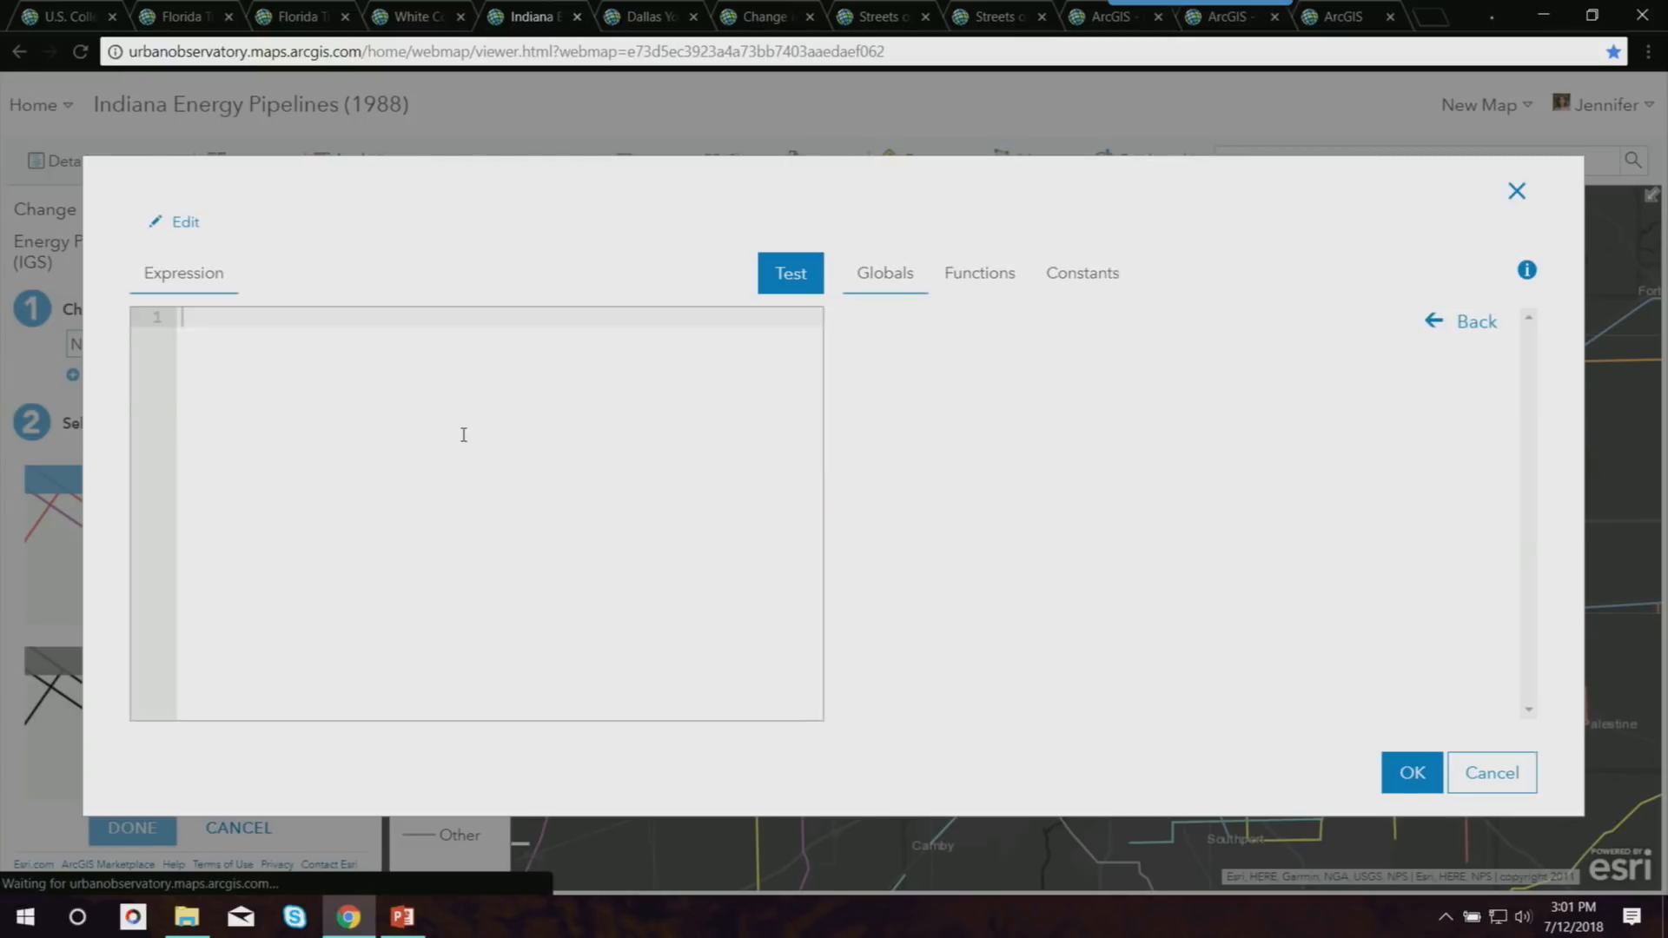
text(Number()
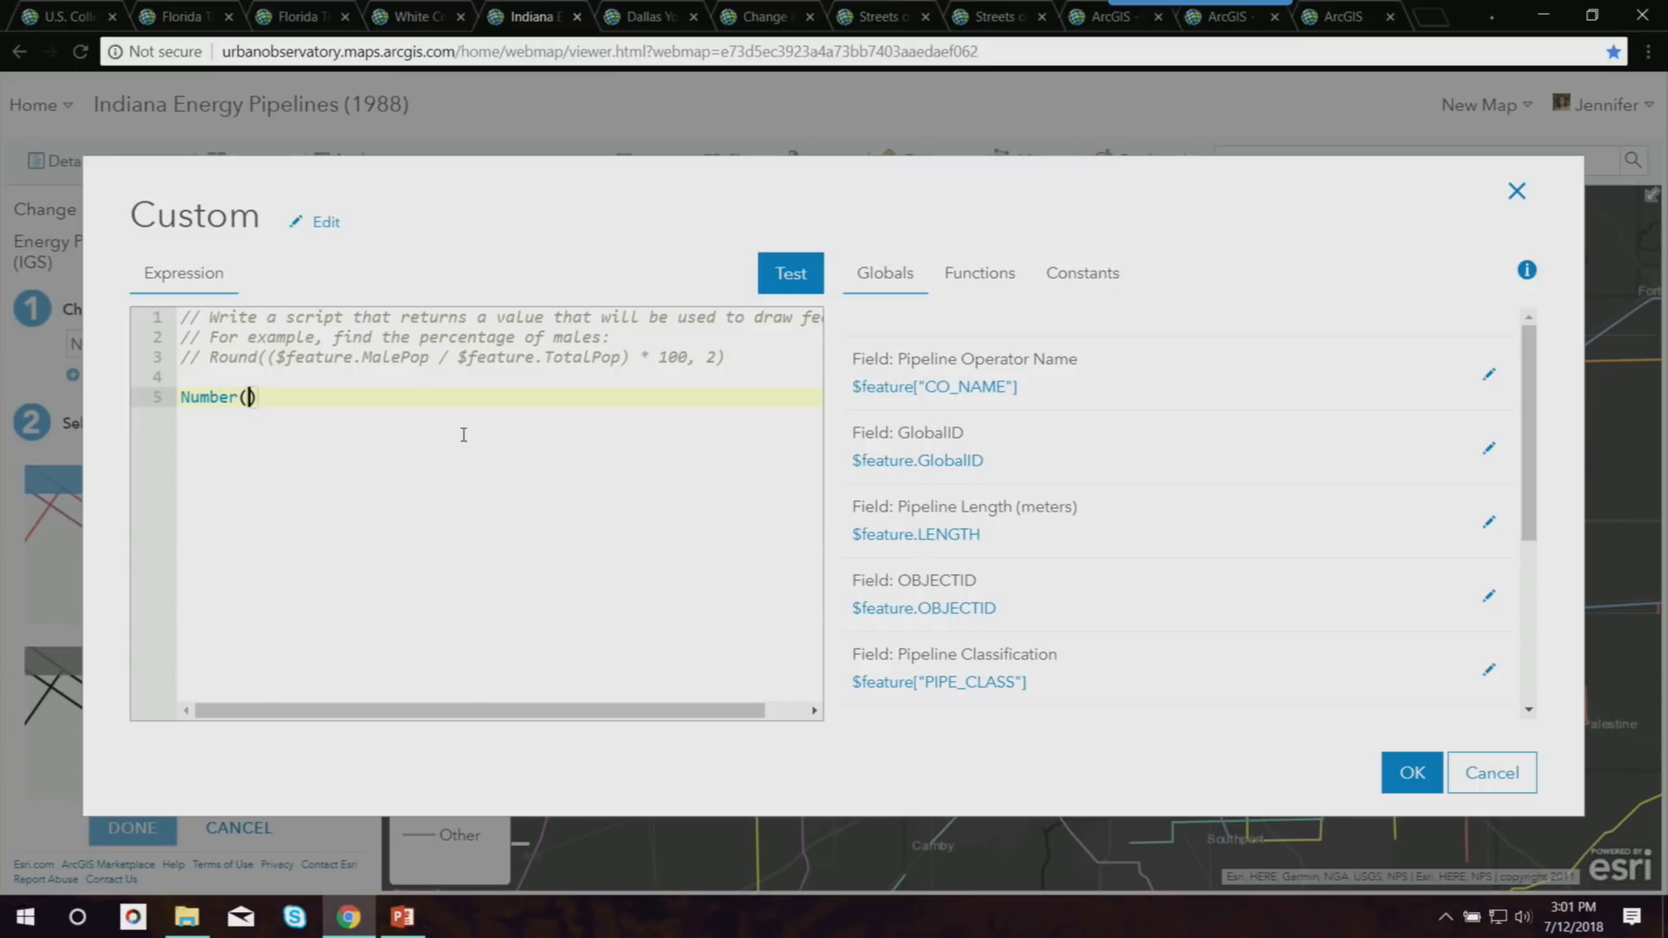
scroll(1045, 602, down, 1)
scroll(1045, 602, down, 1)
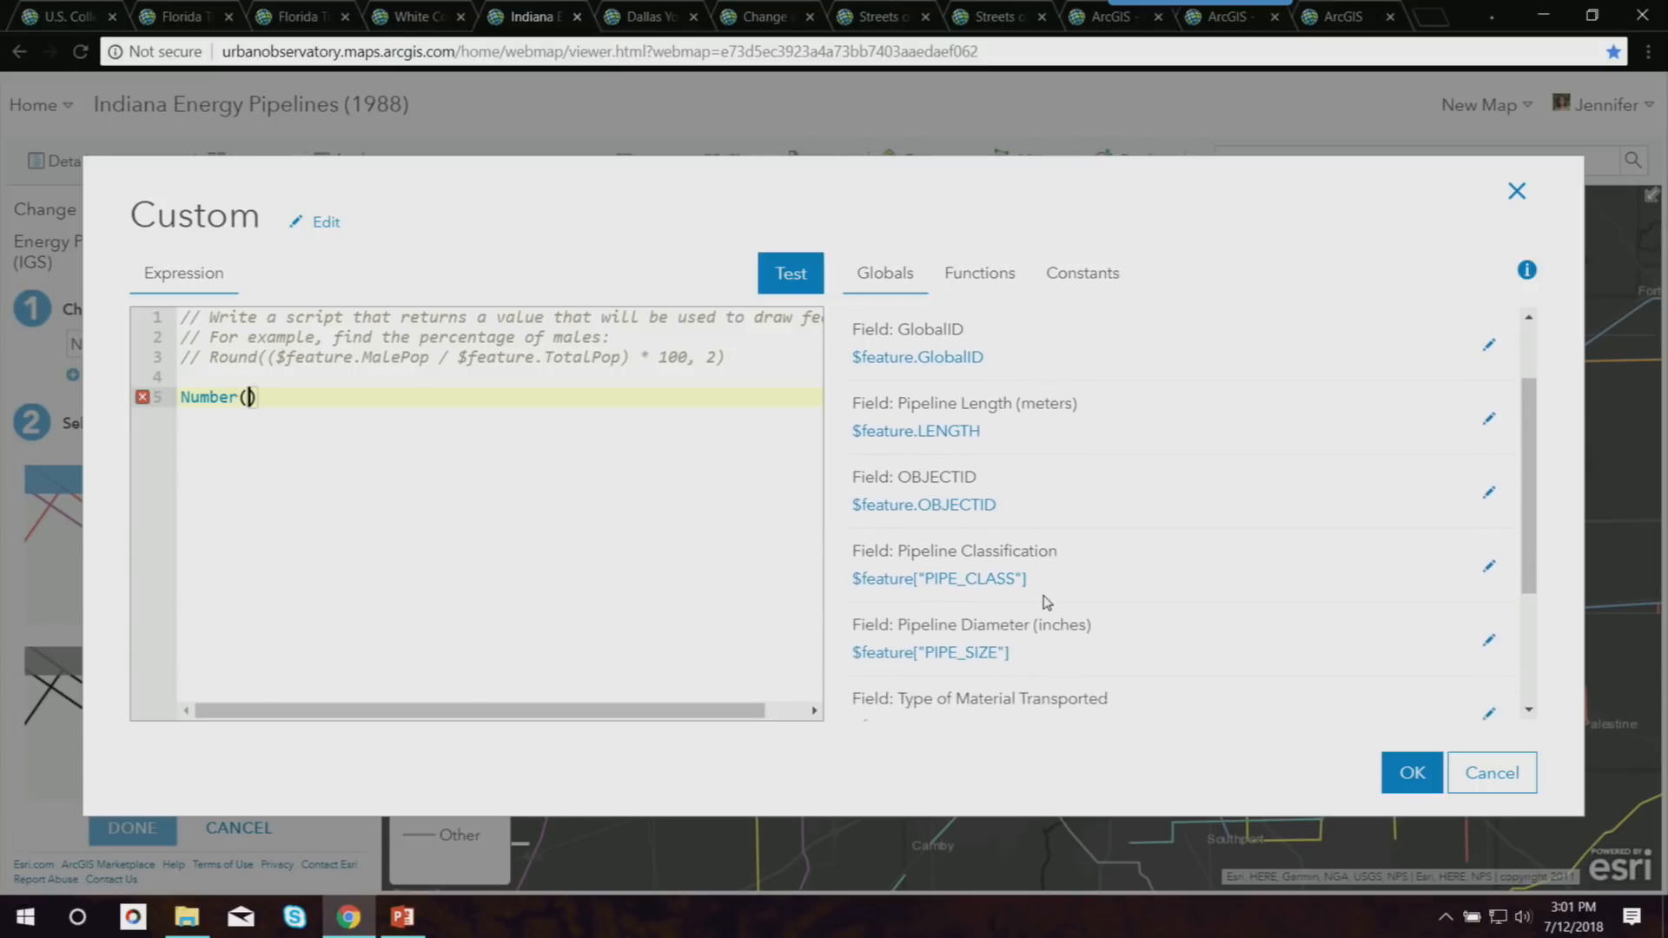
click(988, 640)
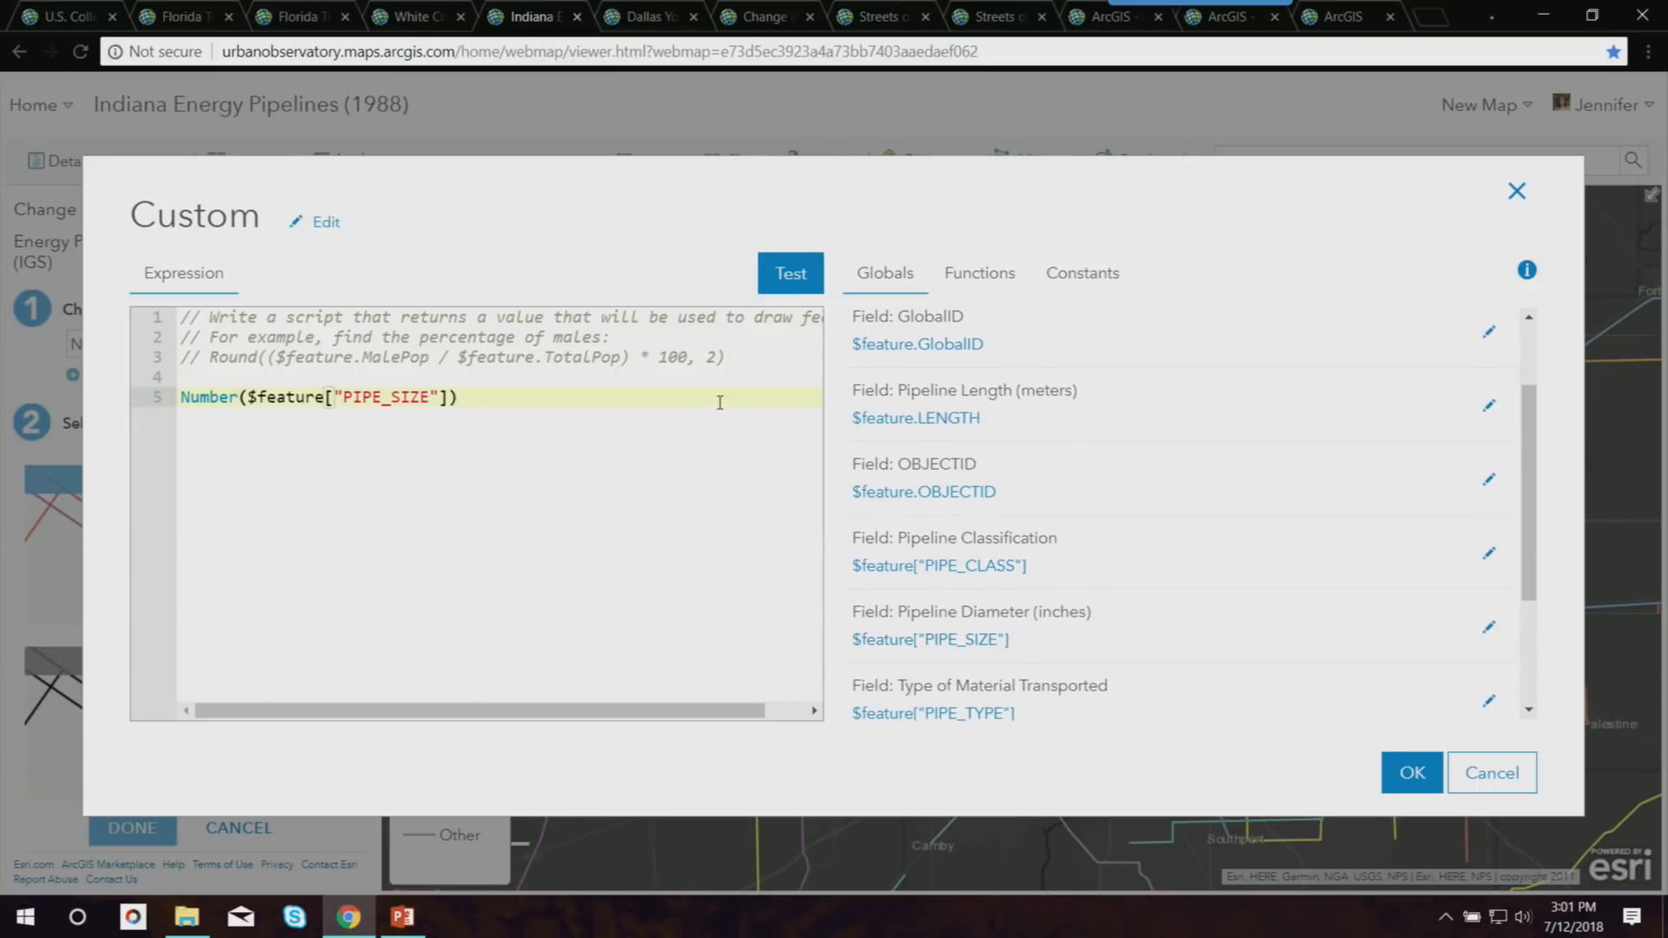
click(786, 271)
click(1412, 772)
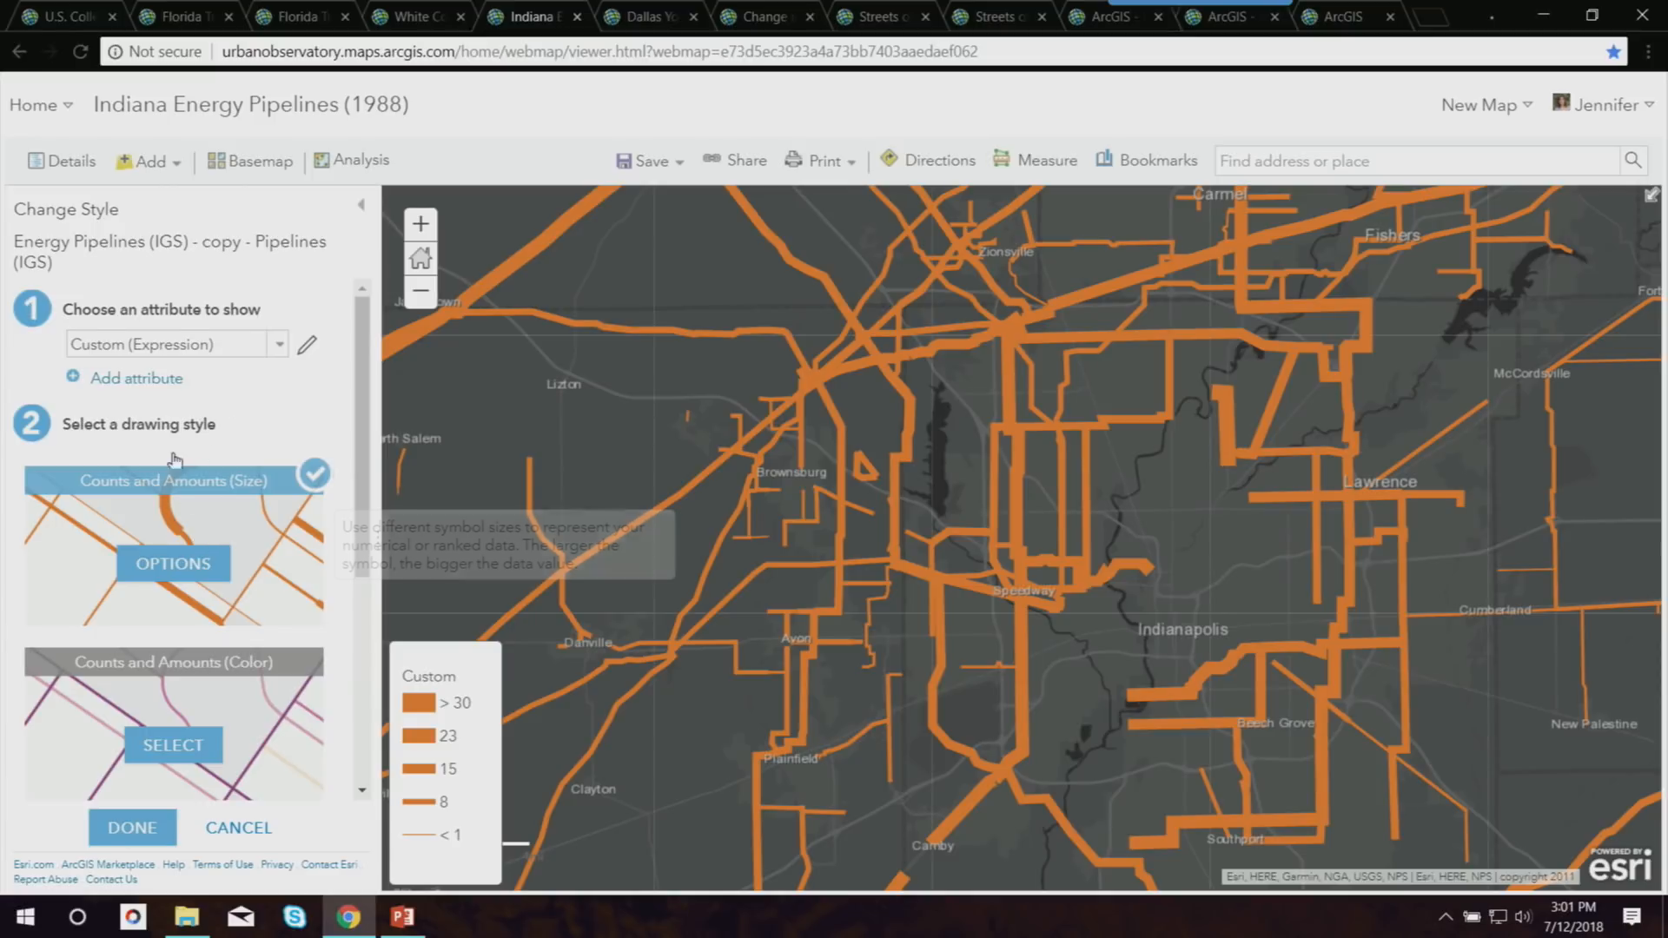
Add Type of Material Transported as the second attribute of the pipeline style.
click(158, 380)
click(160, 393)
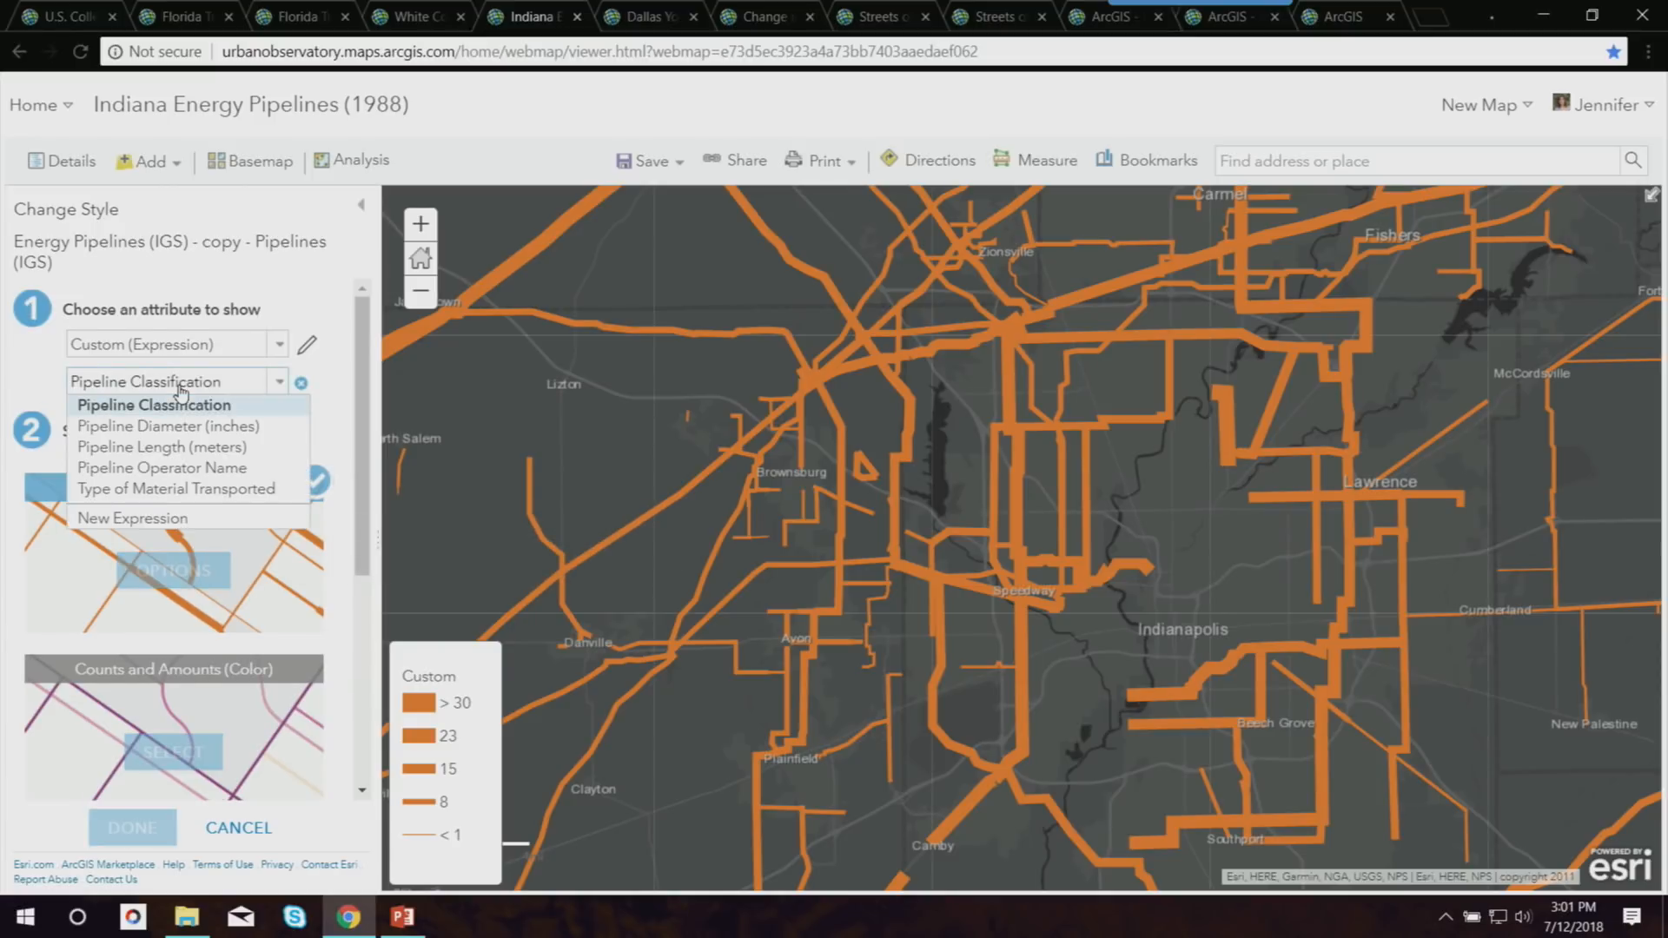
click(169, 484)
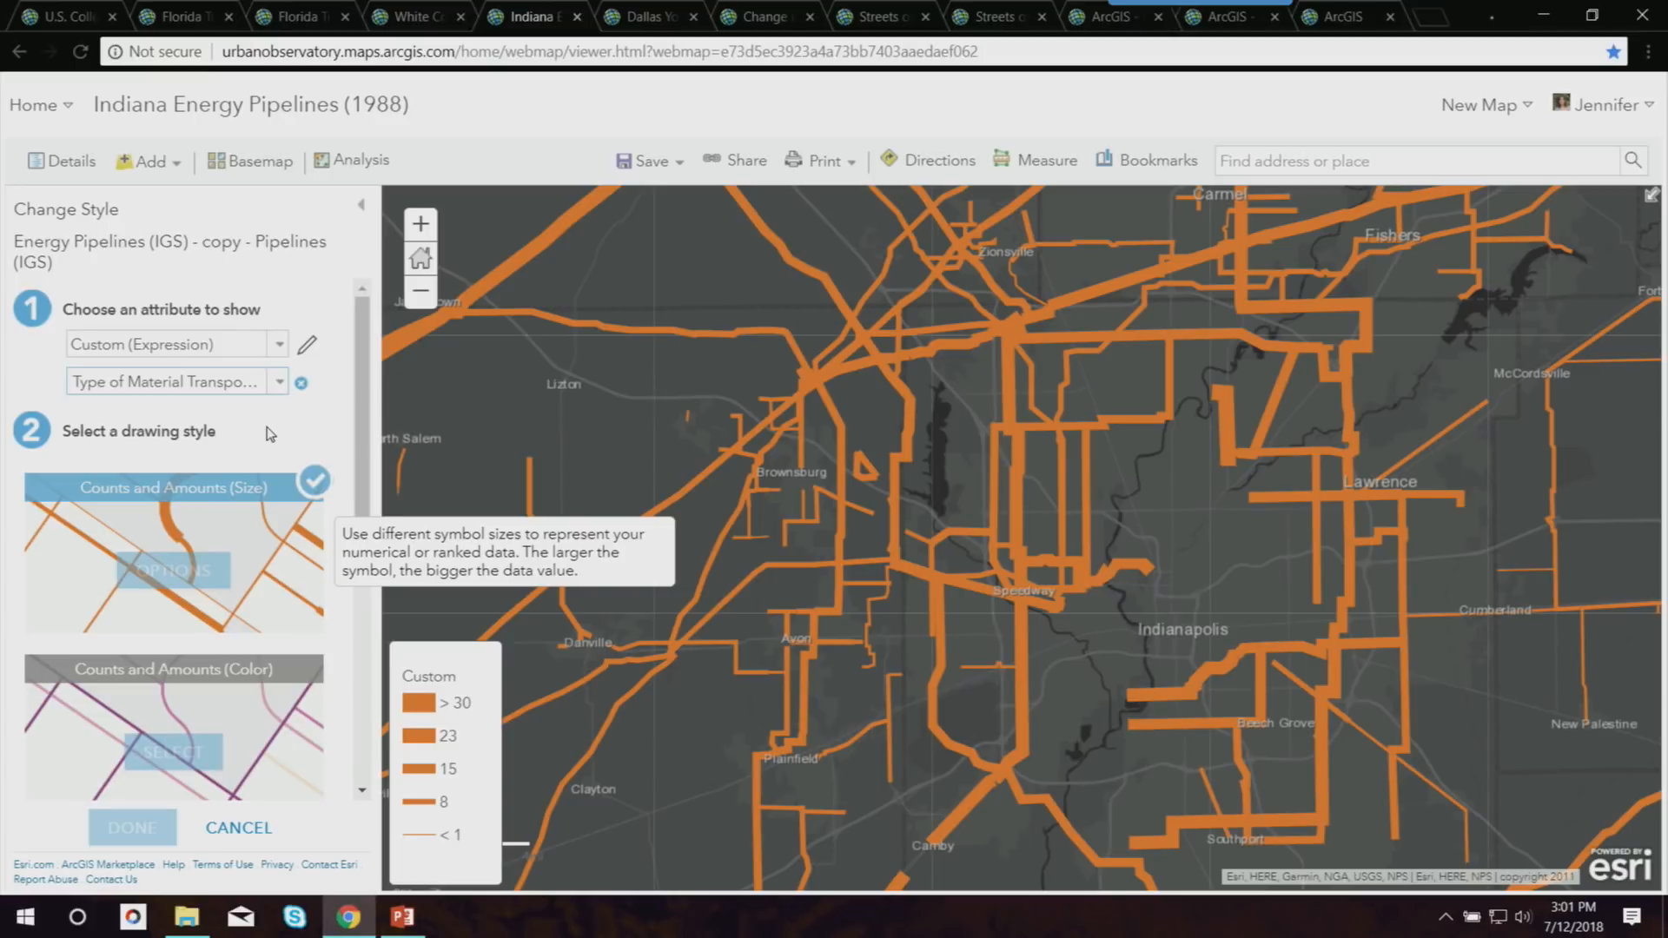
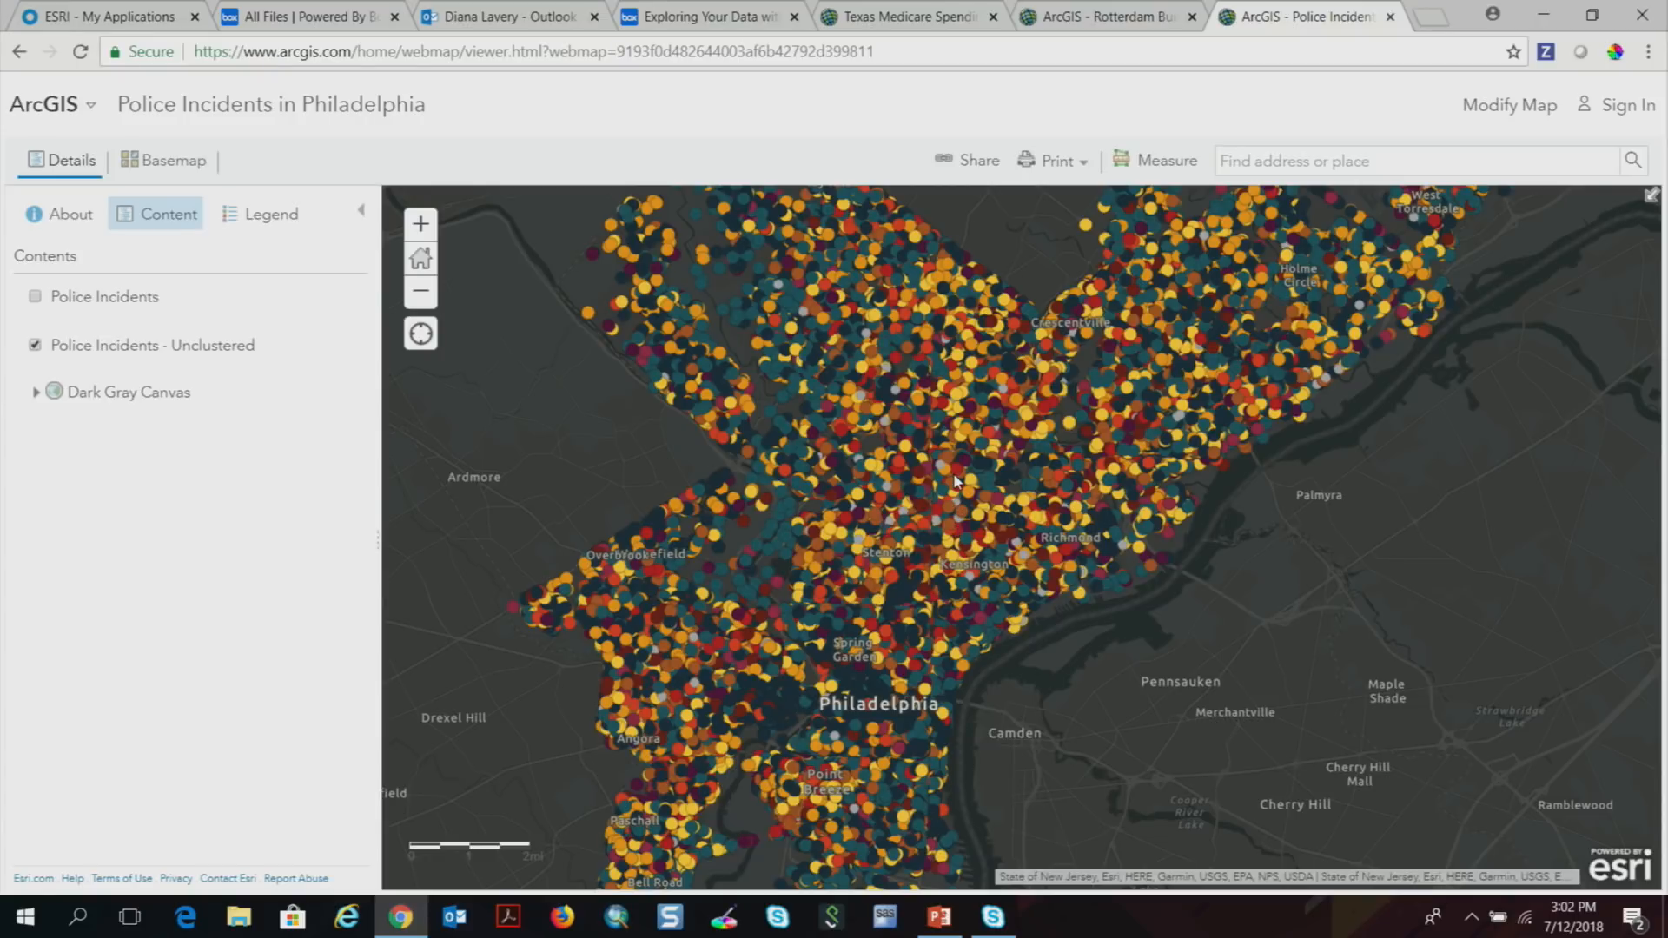
In the Police Incidents in Philadelphia map, show the Unclustered layer's legend and inspect the pop-up of an incident northwest of Spring Garden.
click(70, 369)
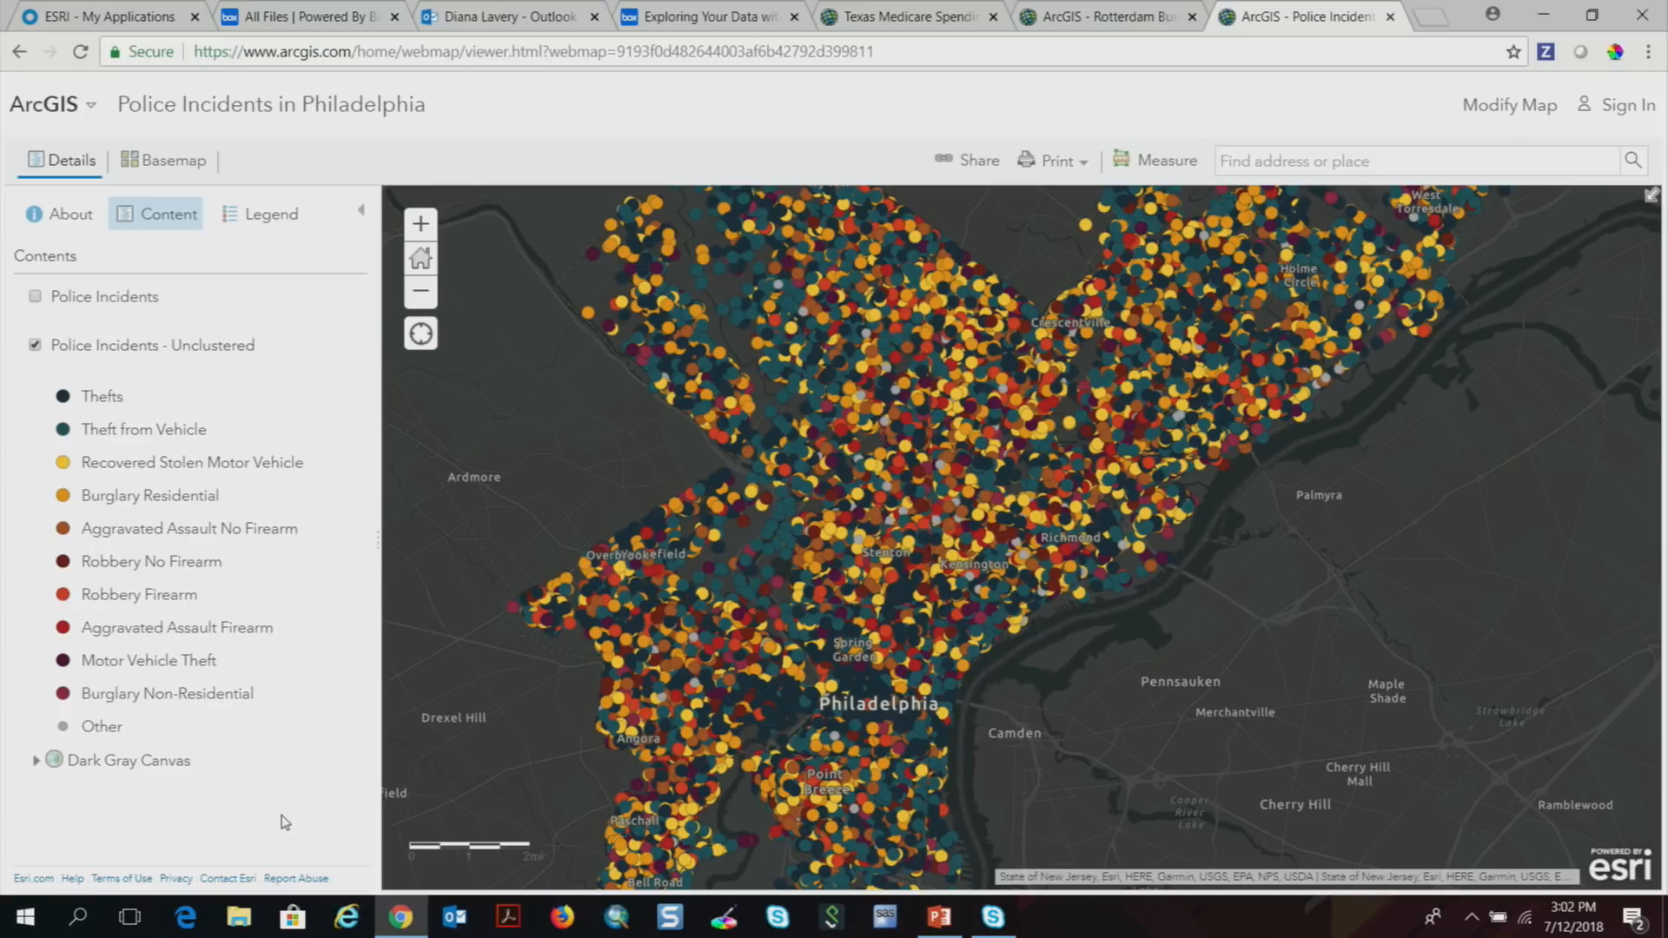
click(816, 571)
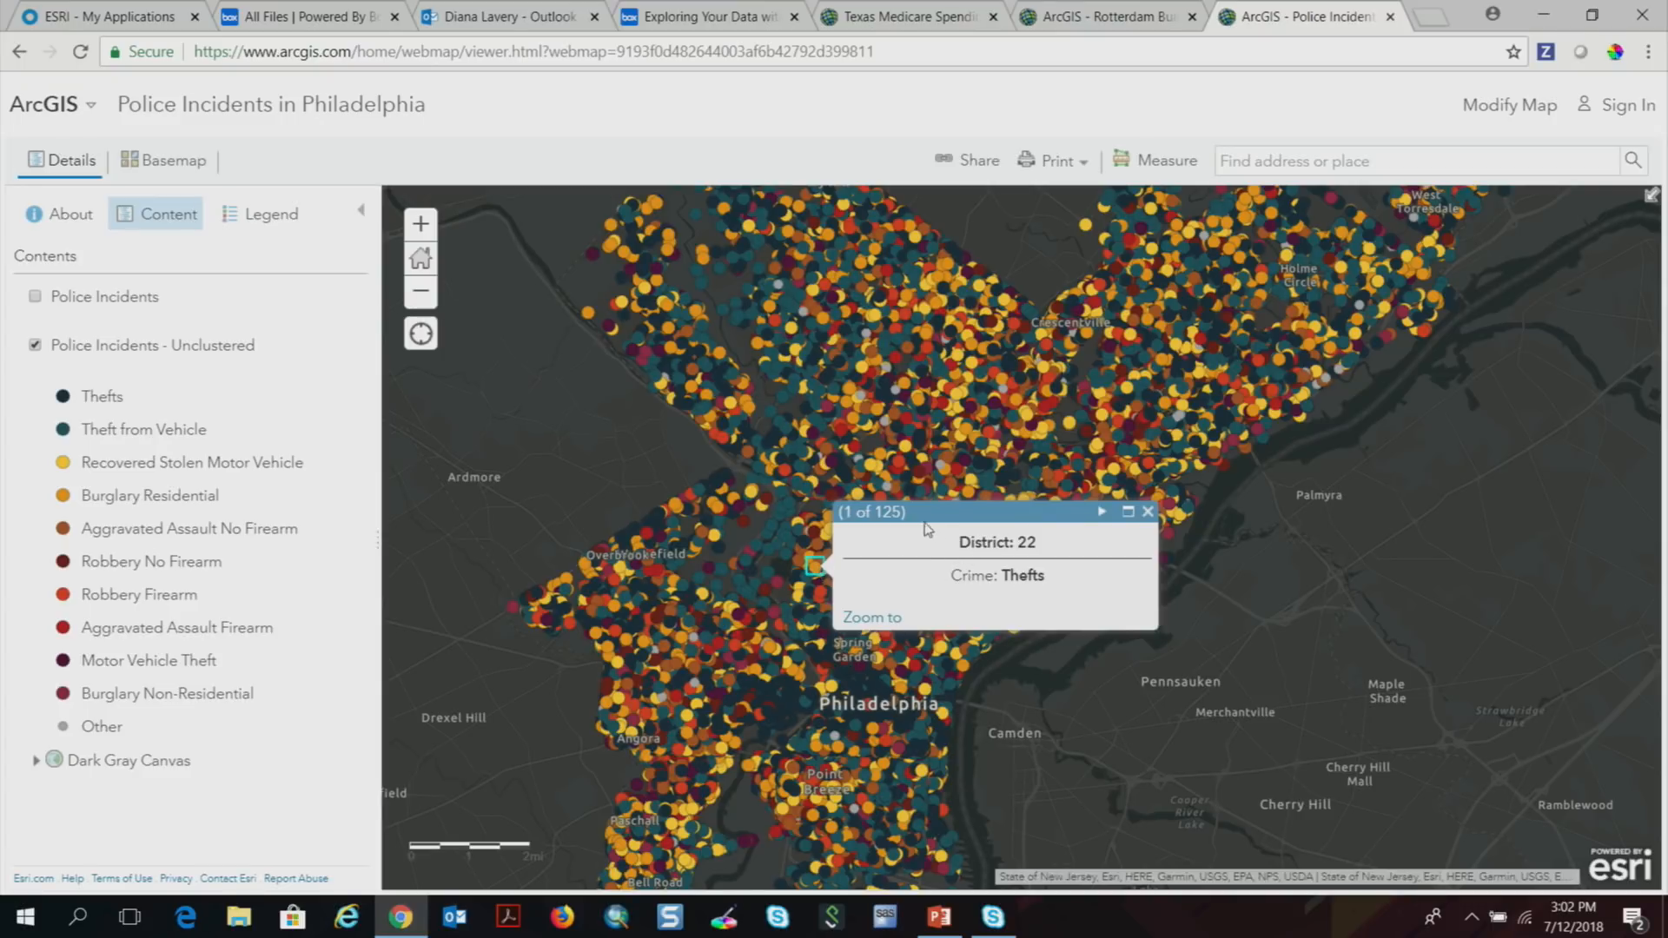
double_click(886, 513)
click(1148, 513)
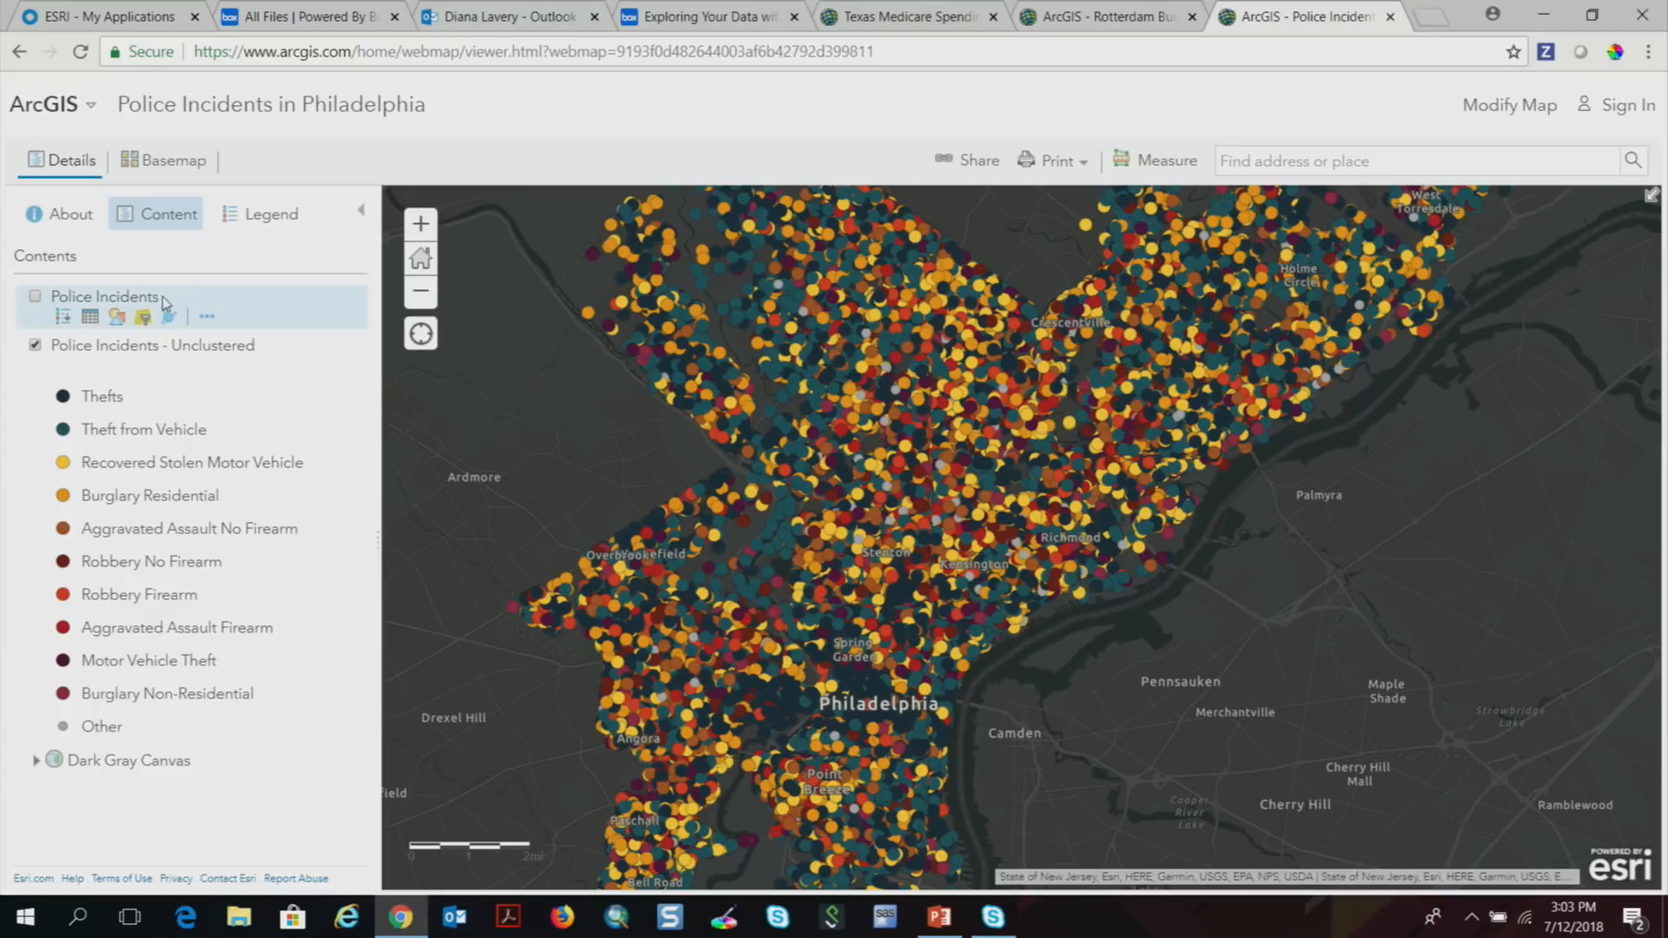
Enable point clustering on the Police Incidents - Unclustered layer and lower the clustering amount close to the minimum.
mouse_move(94, 360)
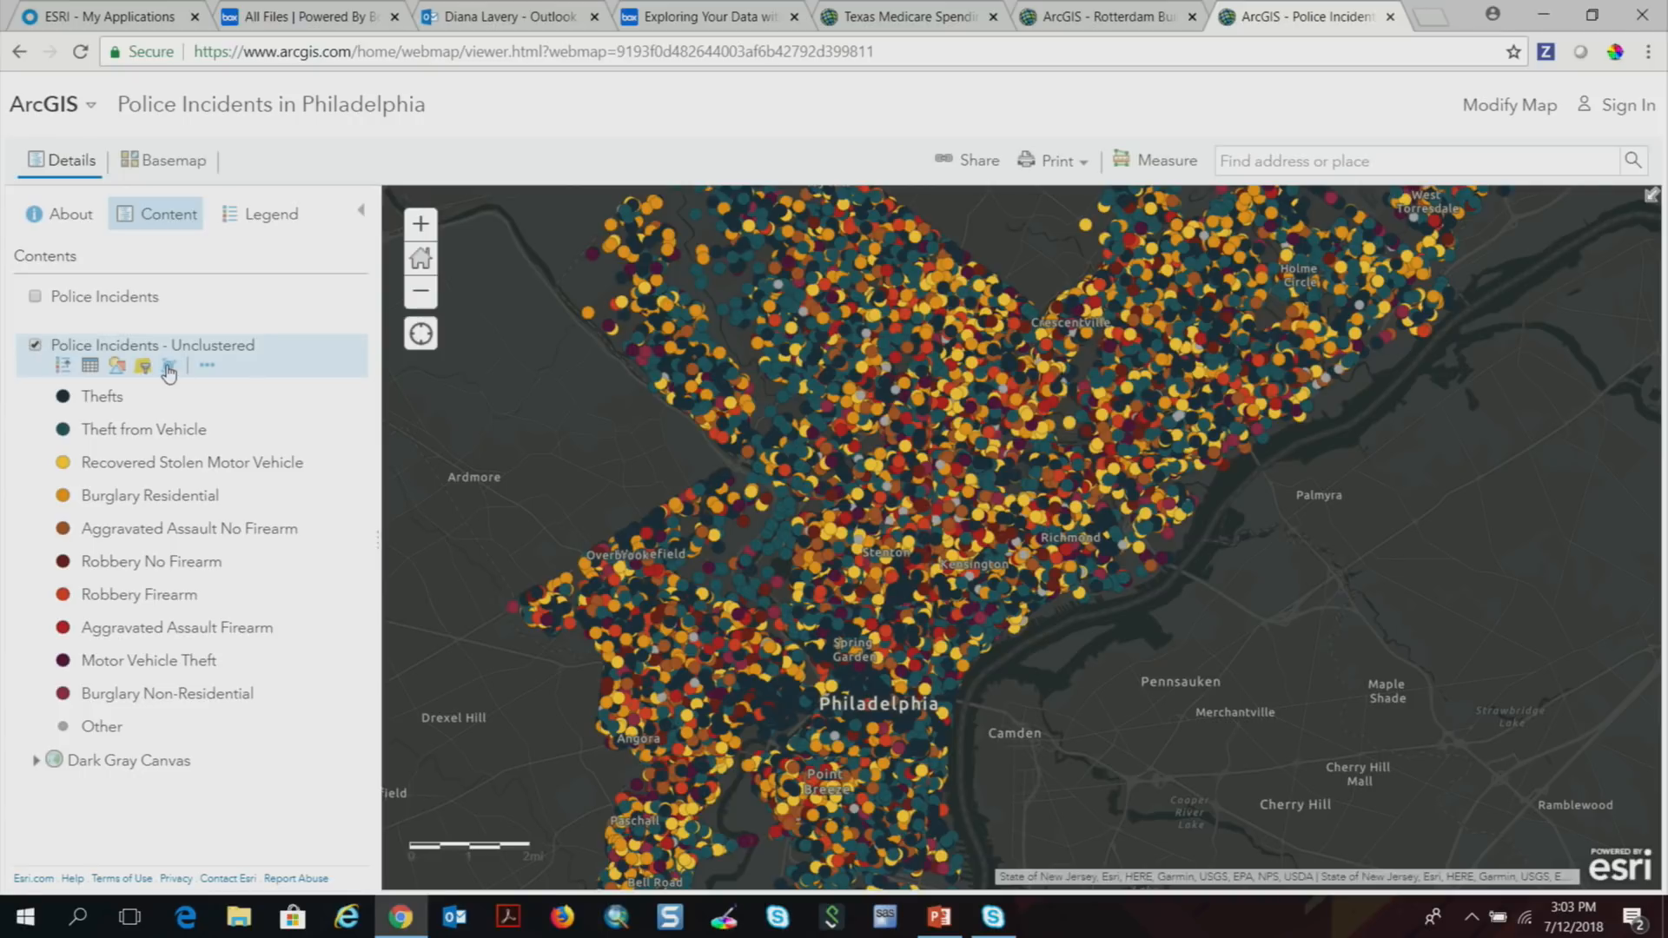
click(169, 370)
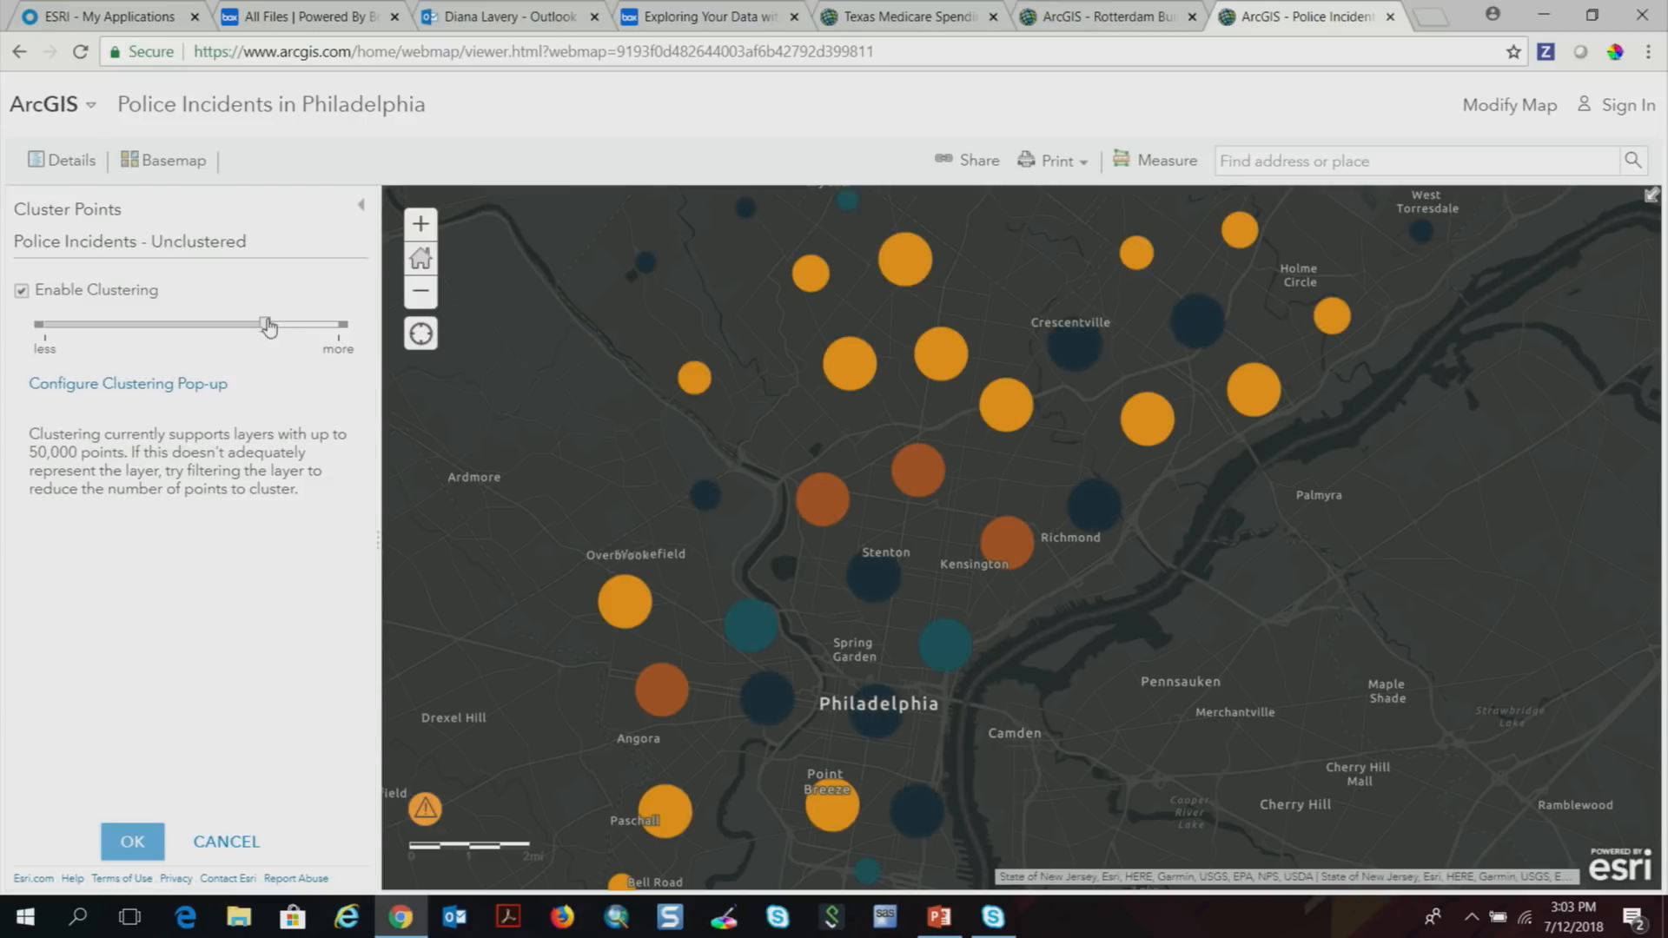
drag(268, 328, 91, 327)
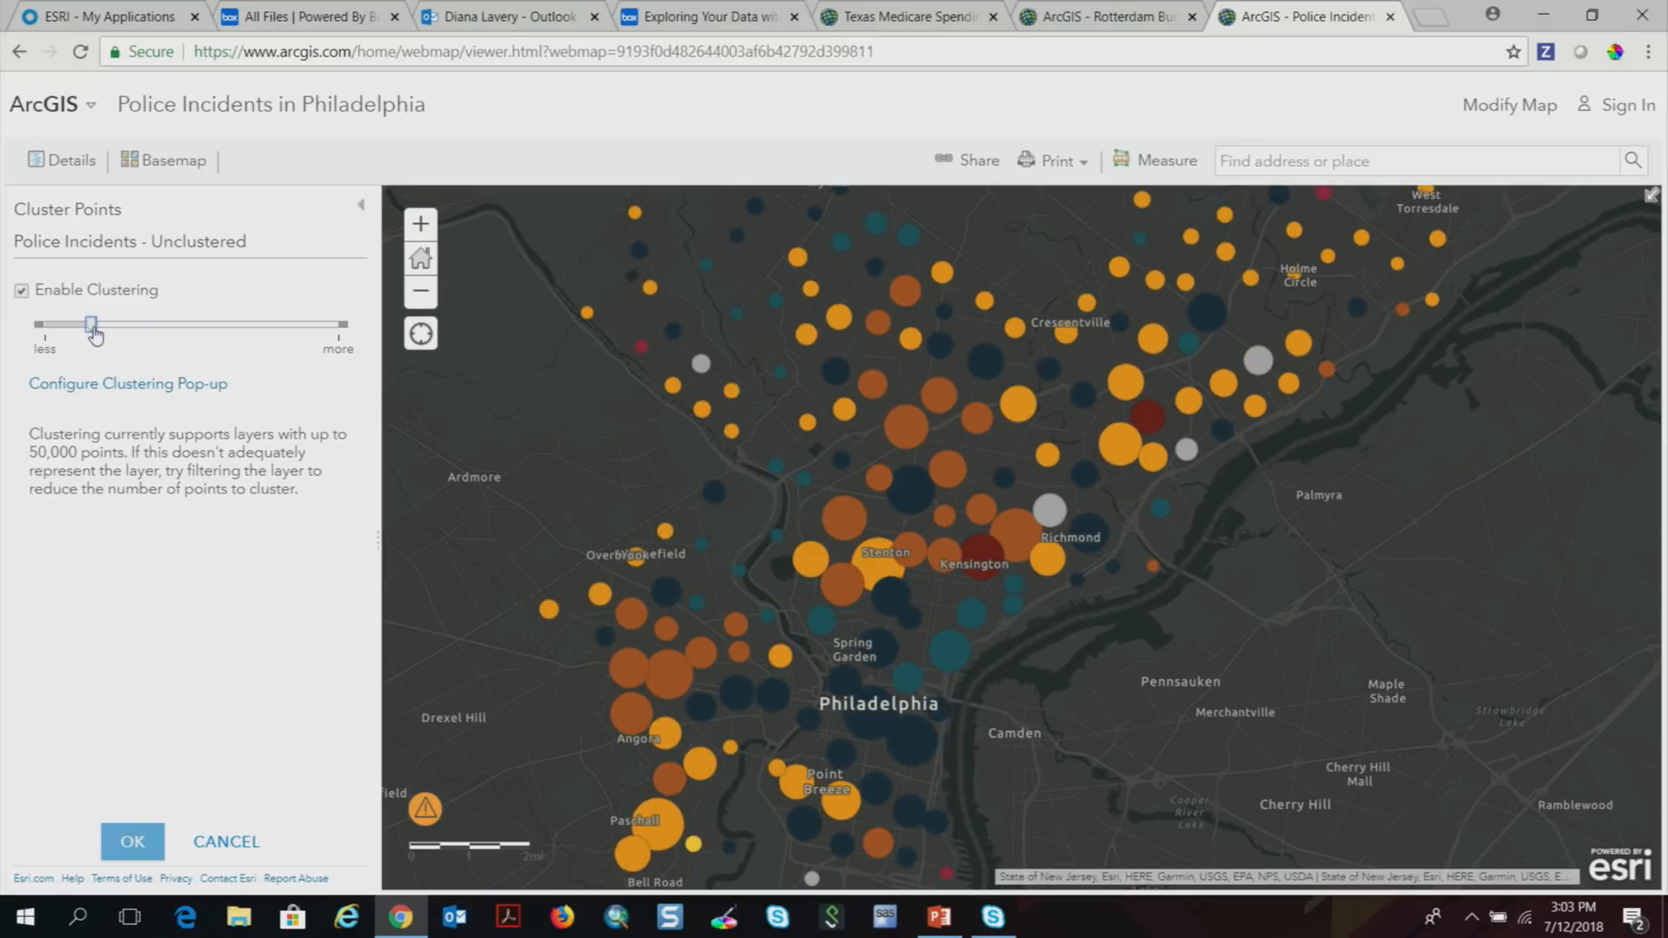
Examine the feature count and predominant value in the pop-up of the large dark cluster north of Stenton, then cancel the clustering settings.
click(913, 485)
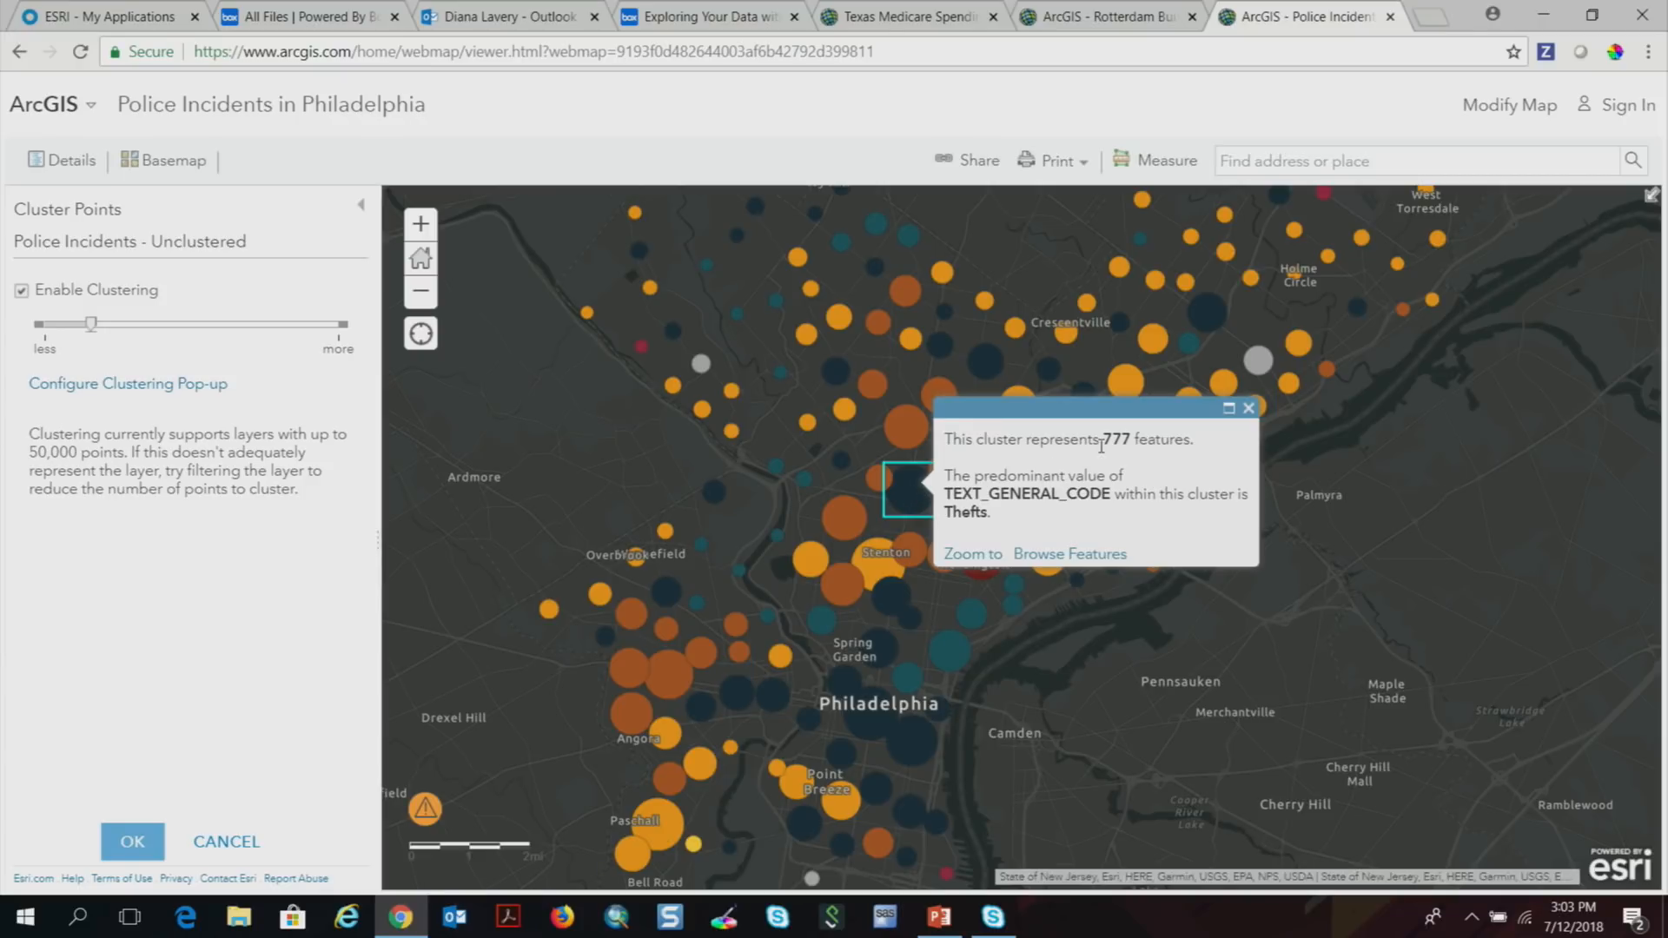
drag(1100, 439, 1200, 447)
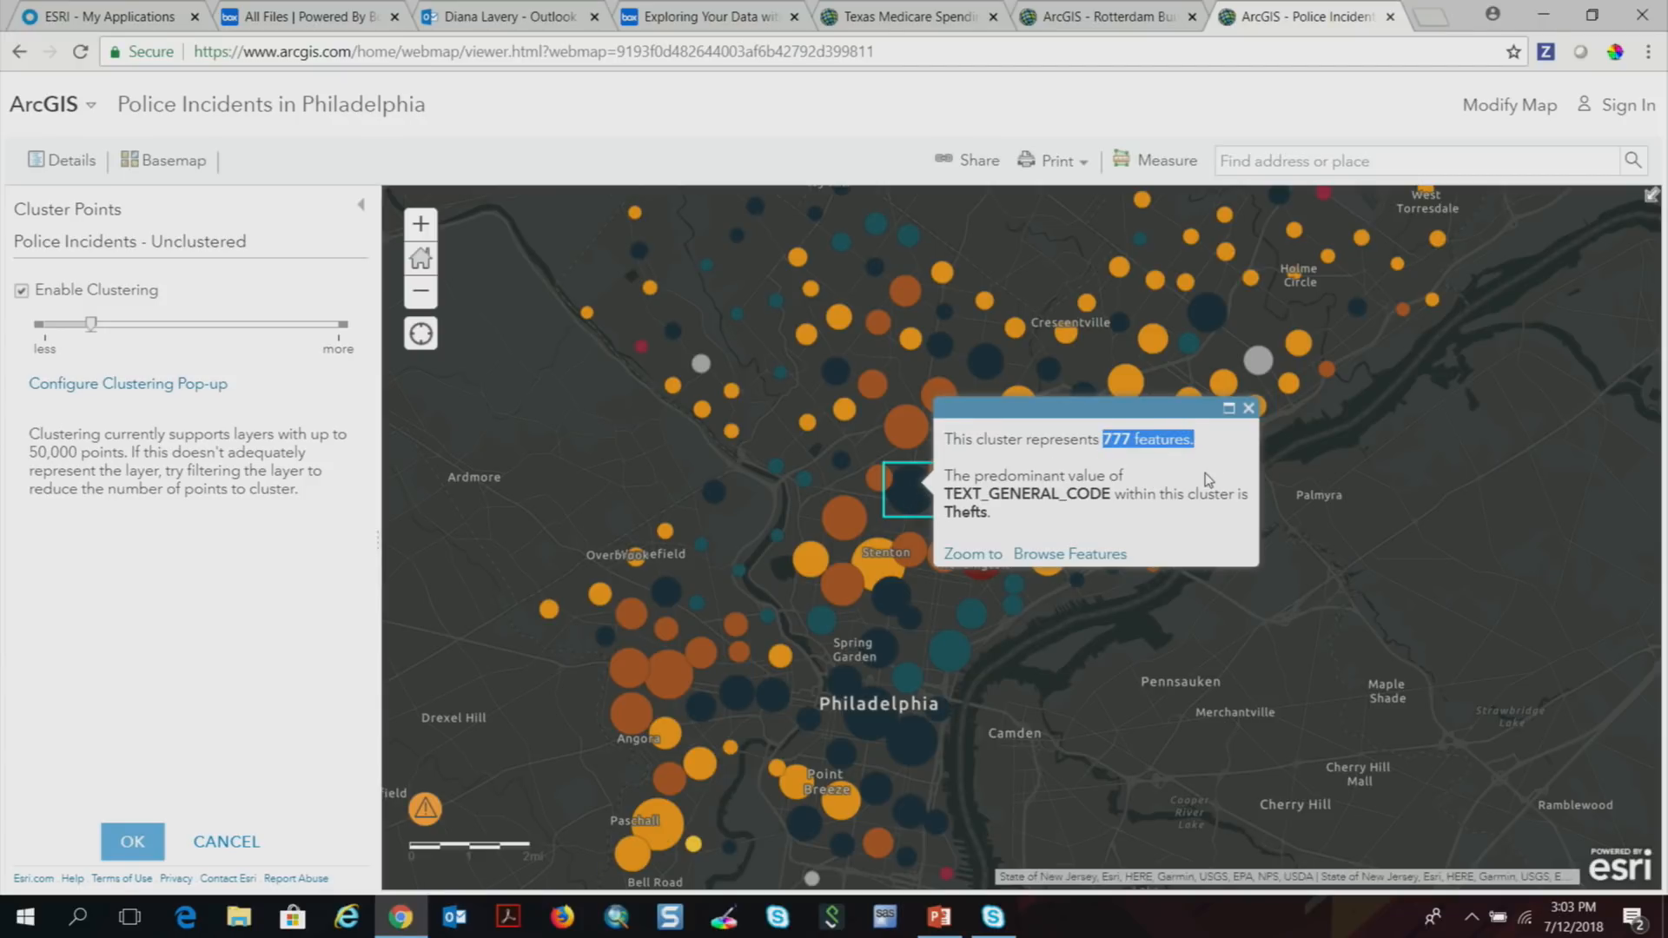
click(1192, 475)
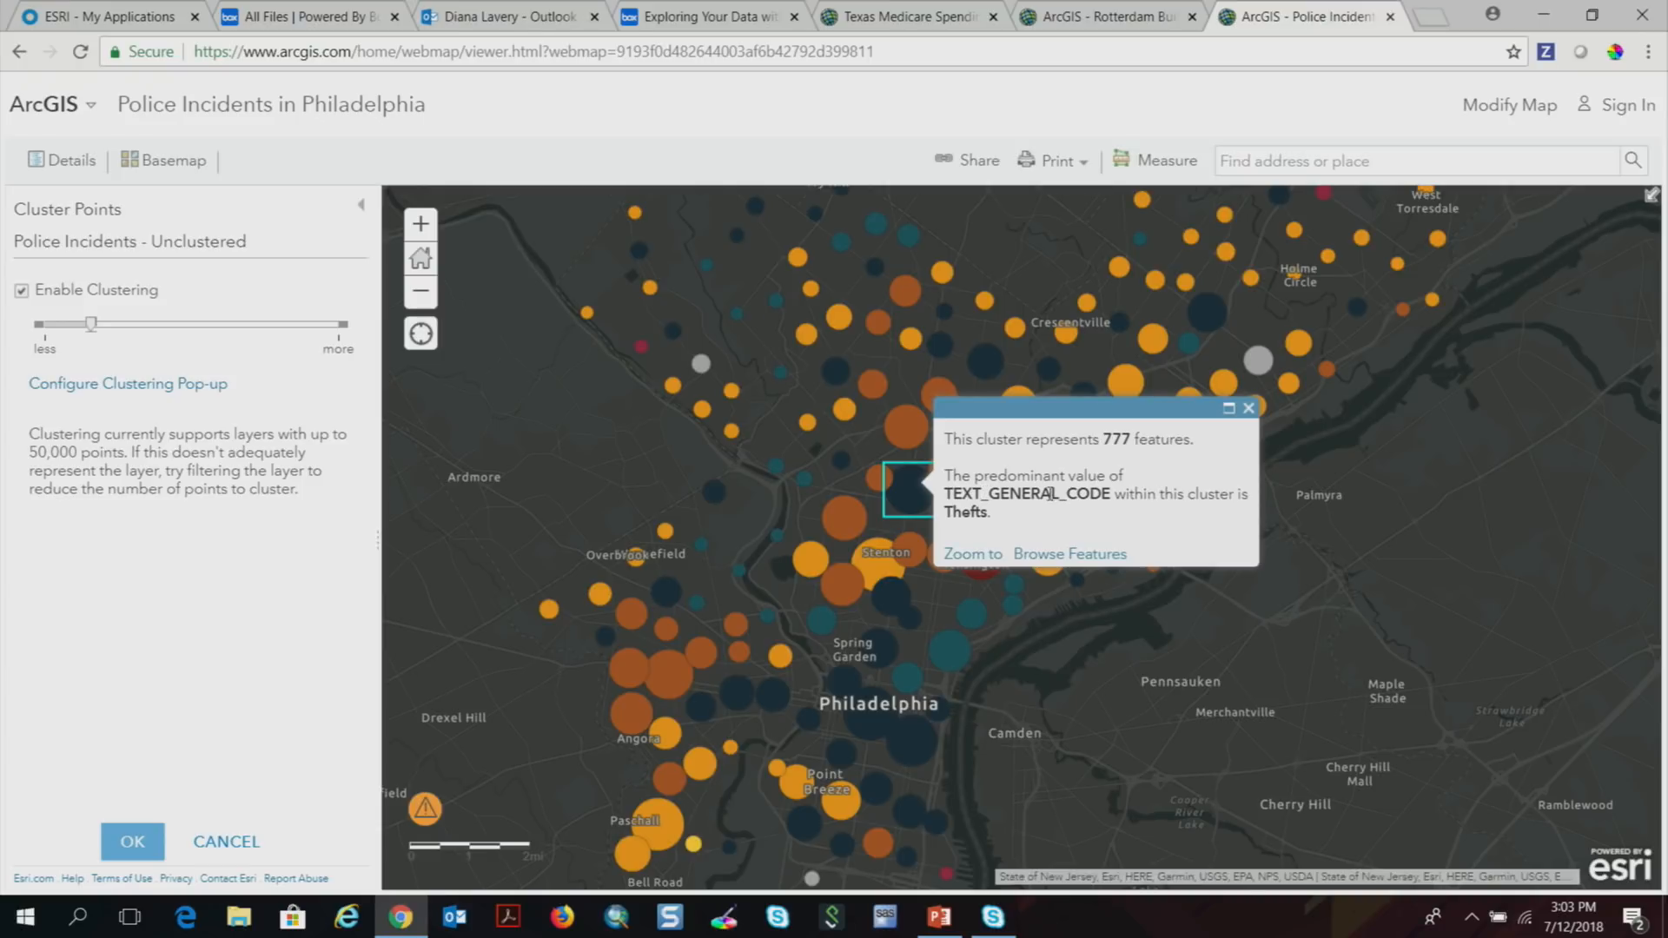
drag(999, 513, 945, 512)
click(1248, 407)
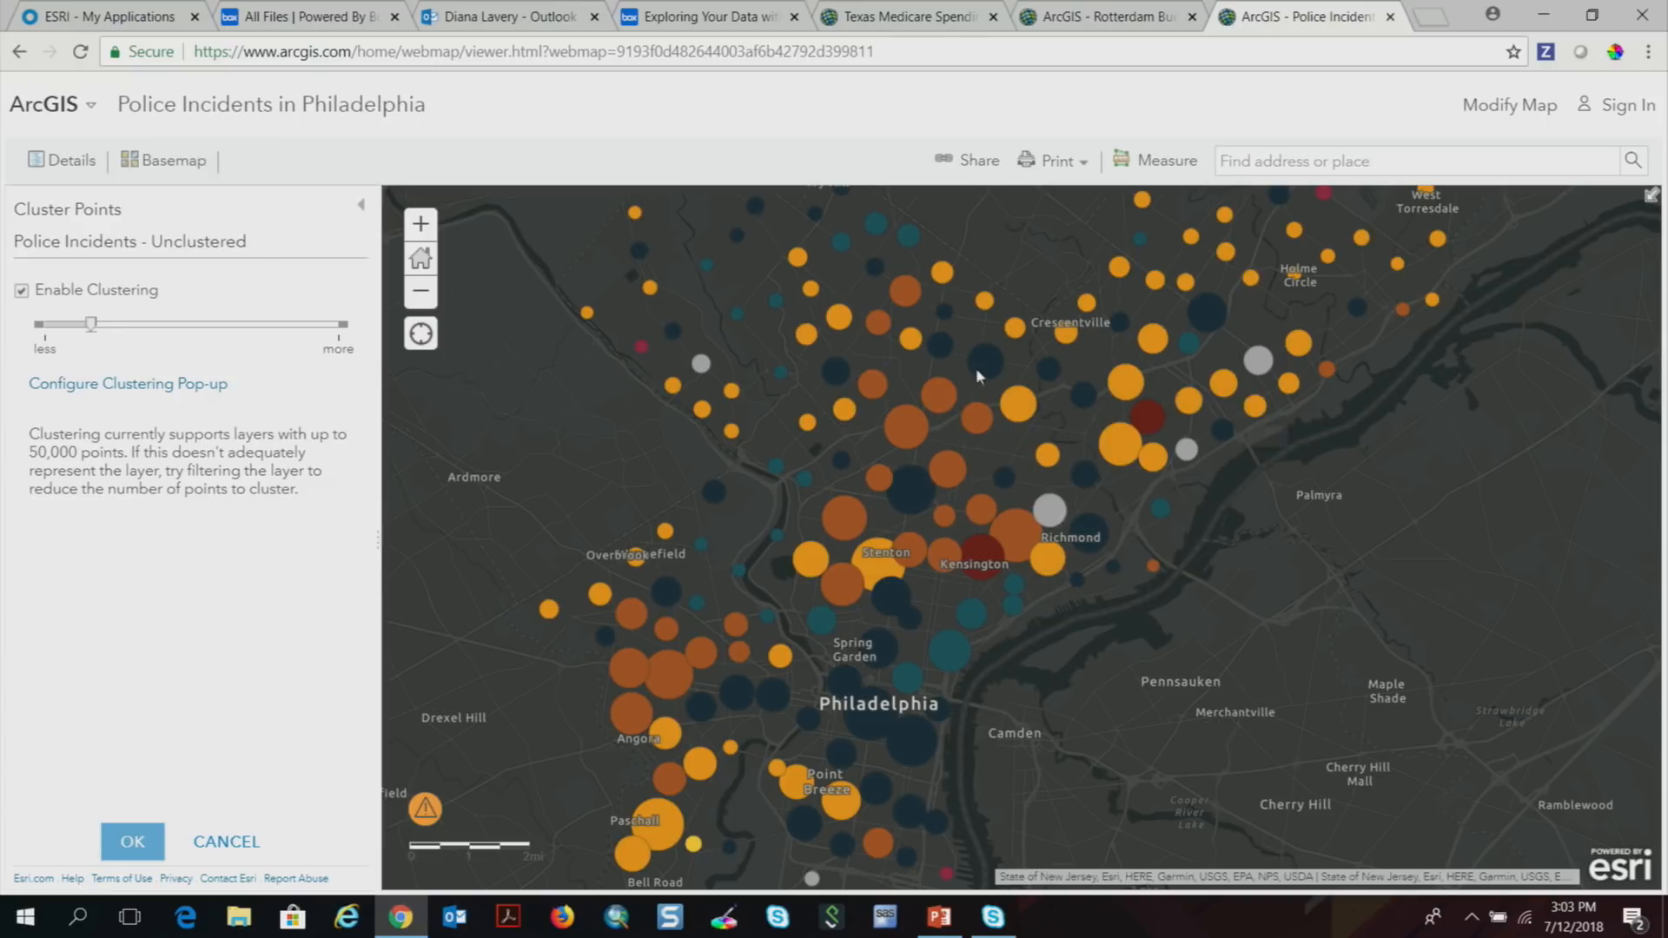
click(248, 841)
Show the Police Incidents layer and hide the Police Incidents - Unclustered layer.
click(35, 297)
click(35, 297)
click(35, 345)
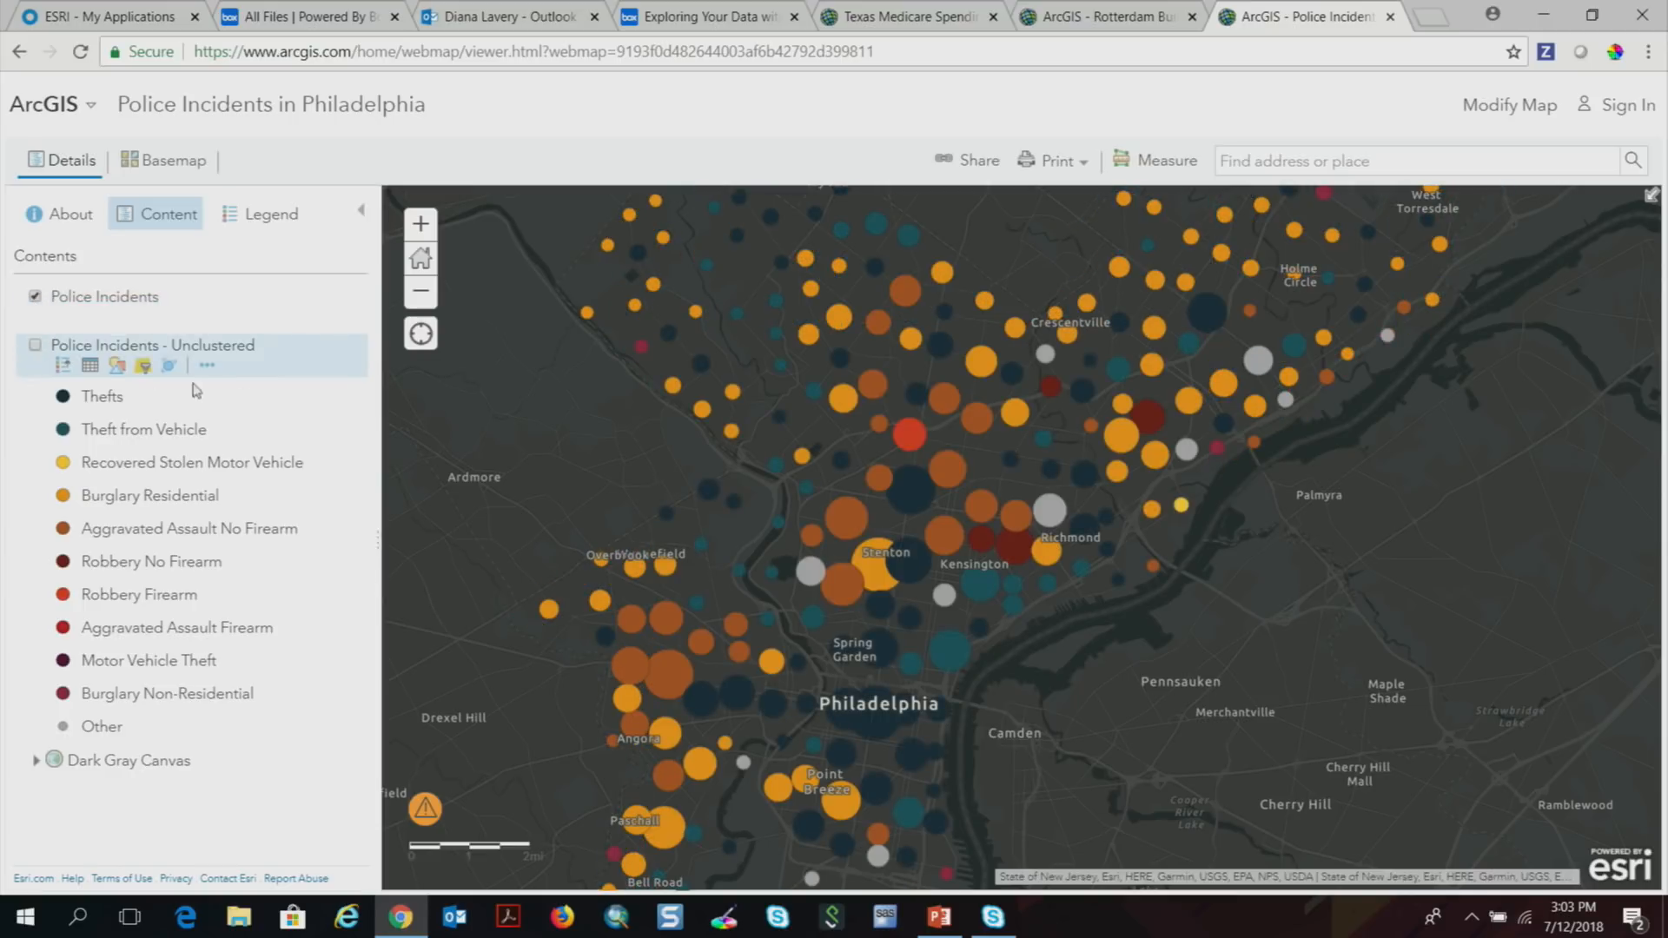
Examine the predominant crime wording in the customized pop-up of the large dark cluster north of Stenton, then close the pop-up.
click(913, 501)
drag(1013, 531, 953, 530)
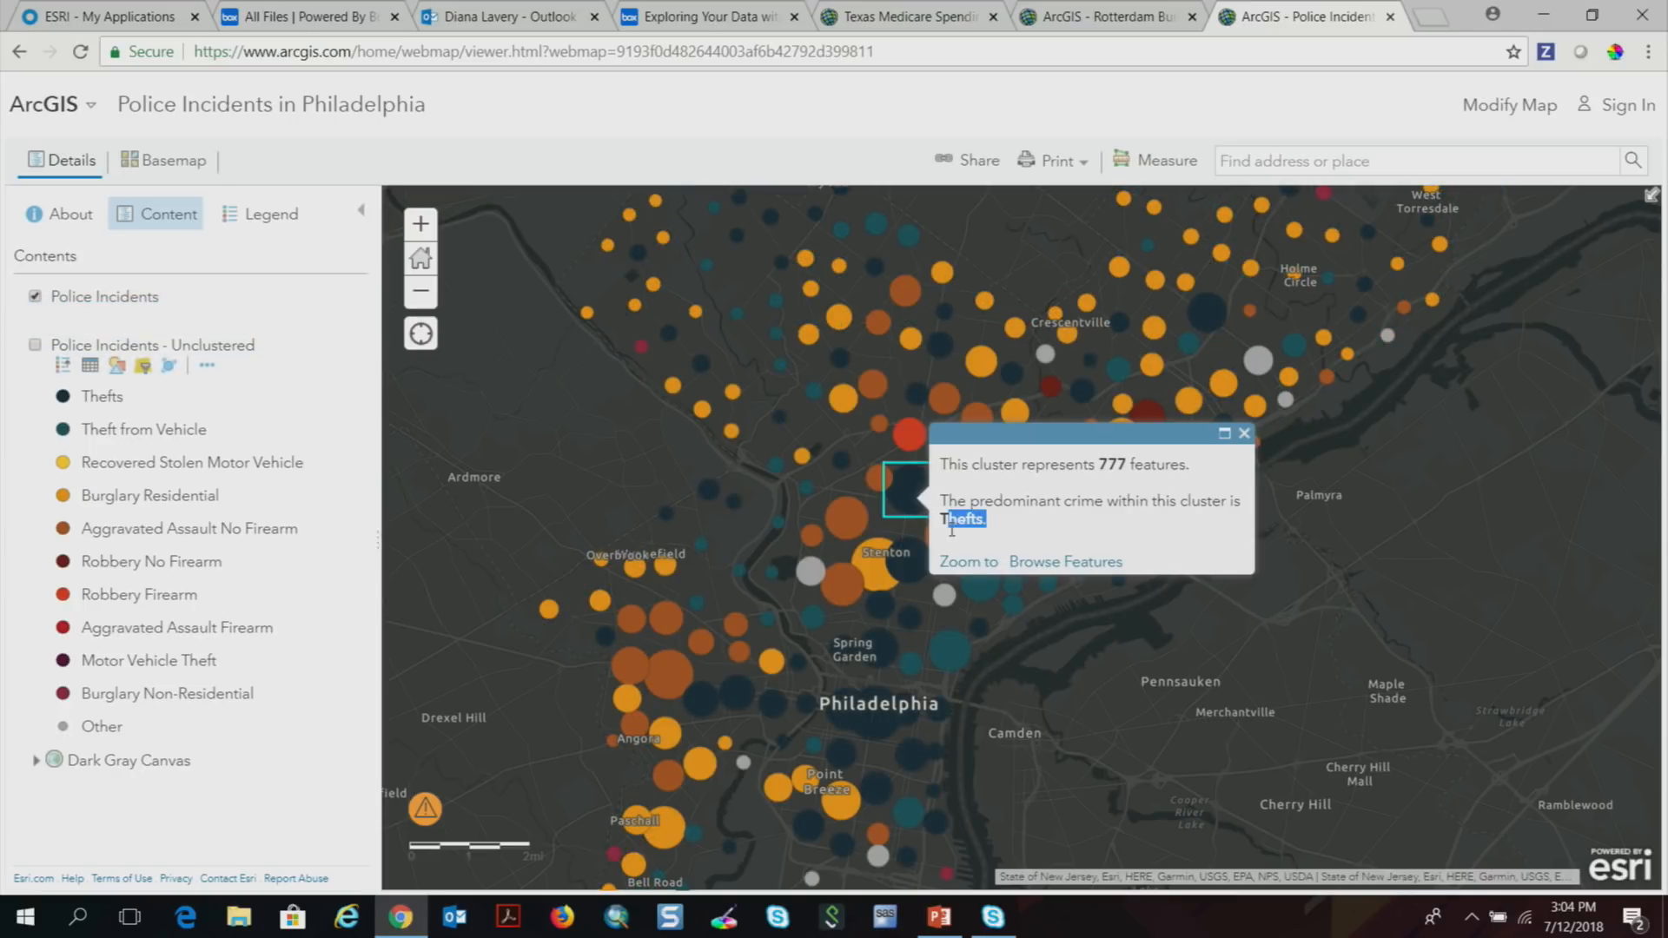
click(1127, 532)
click(1244, 434)
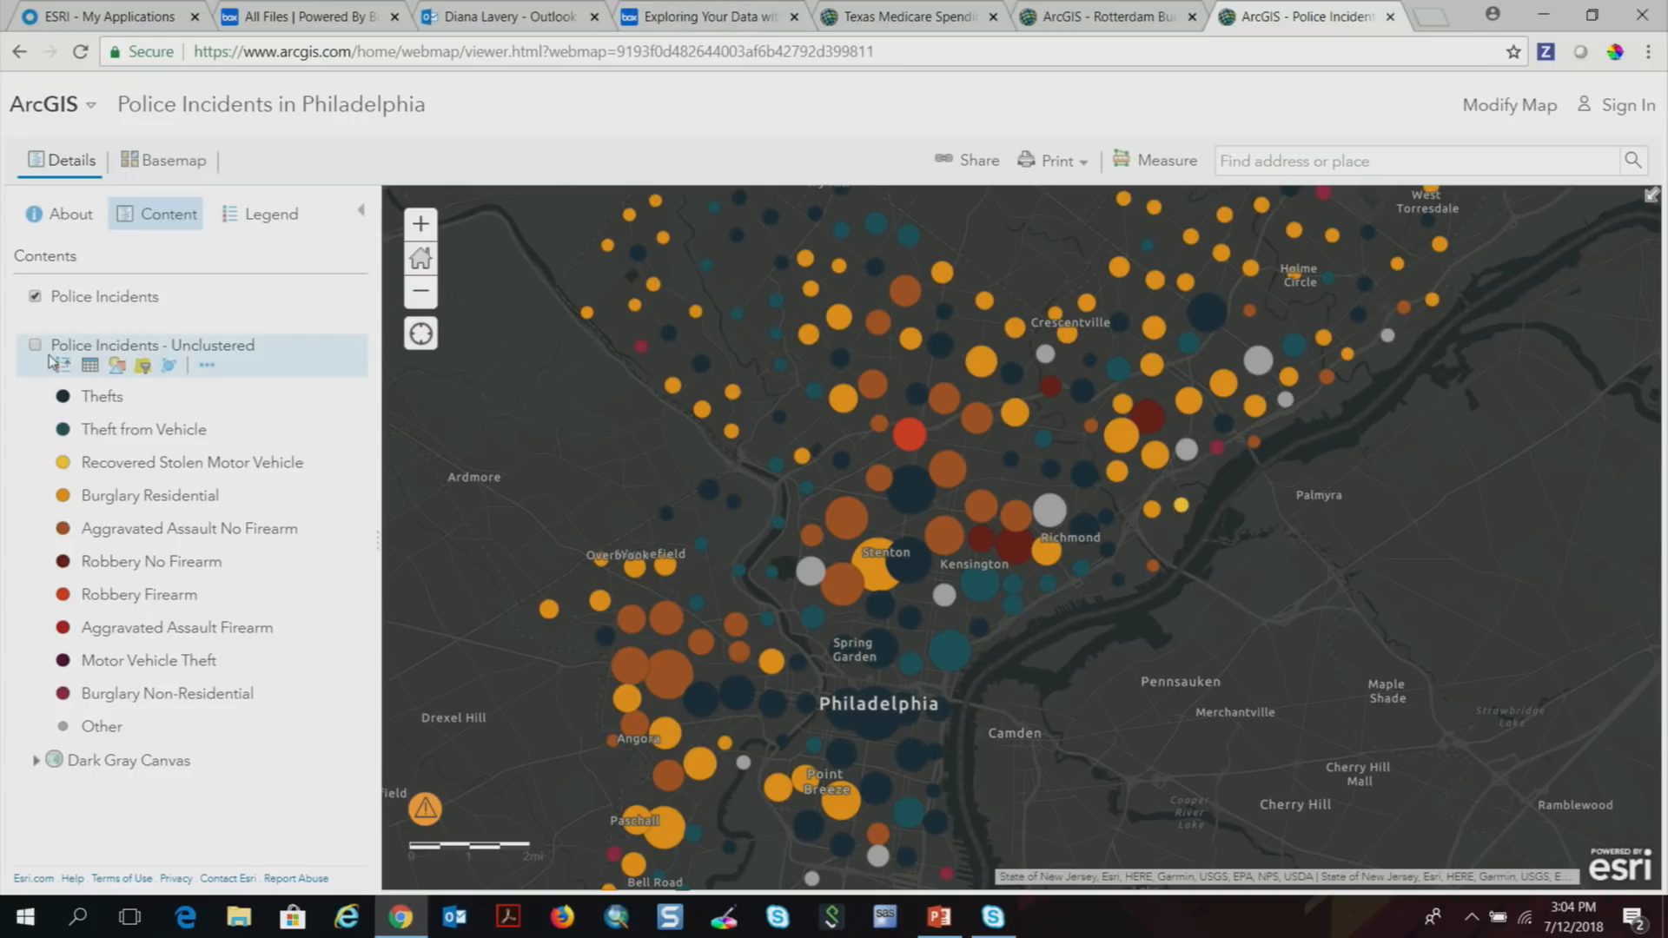
Compare the Police Incidents clusters at several map scales and inspect the pop-up of the large teal cluster beside central Philadelphia.
mouse_move(120, 323)
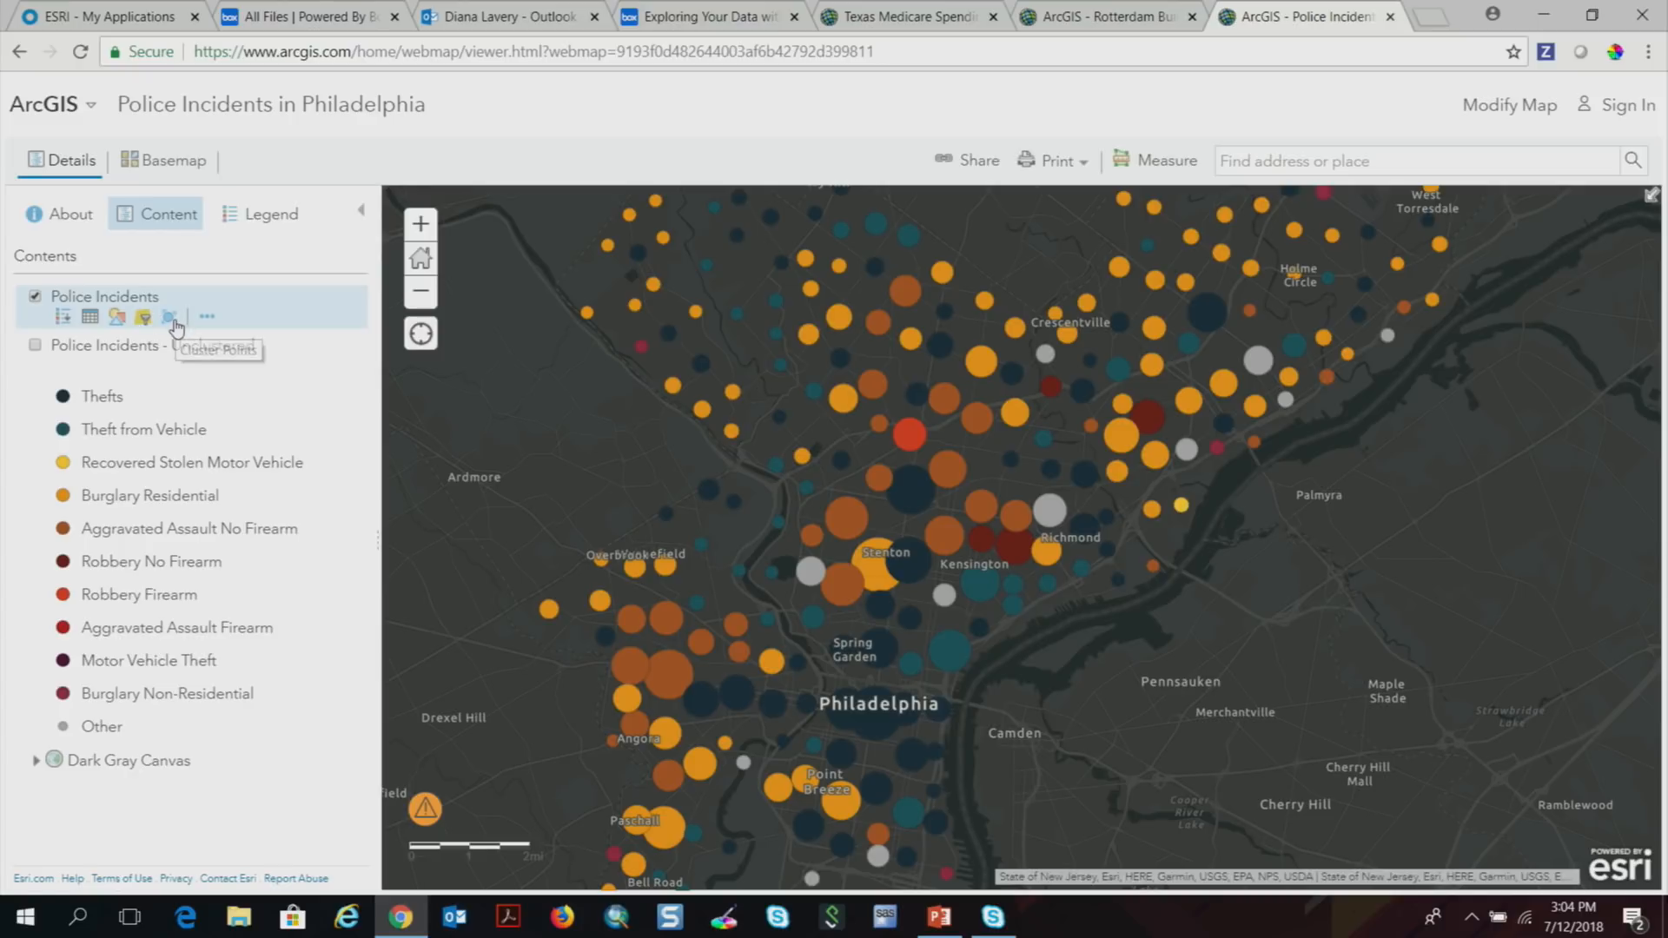
click(422, 295)
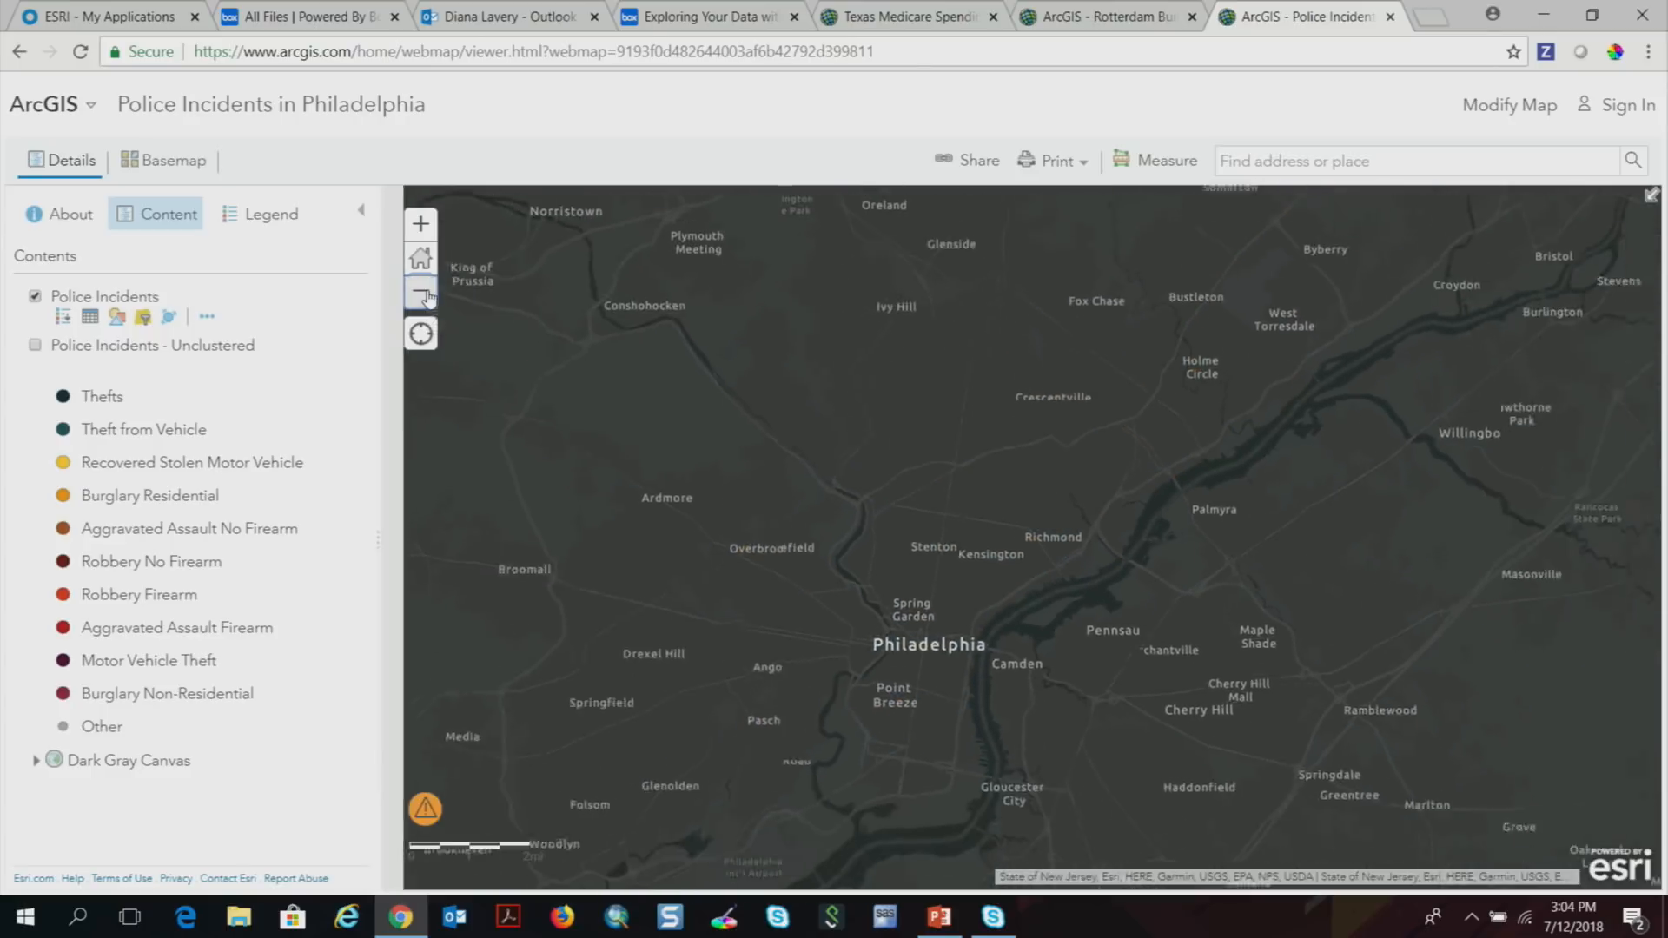
click(430, 228)
click(430, 228)
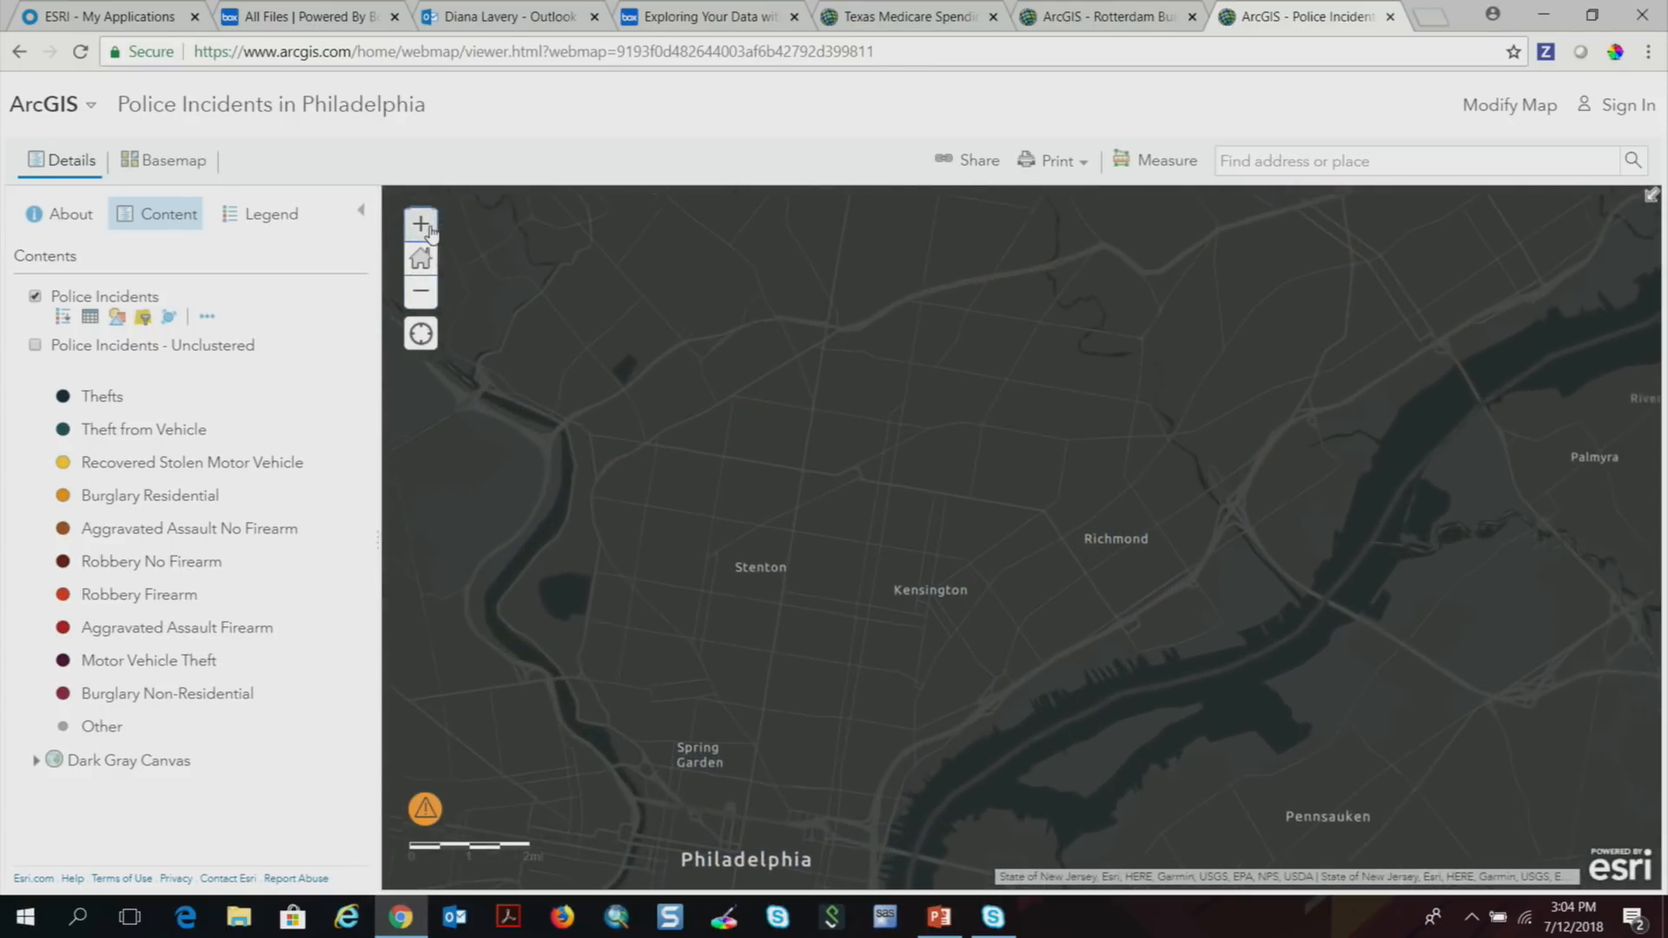
click(429, 228)
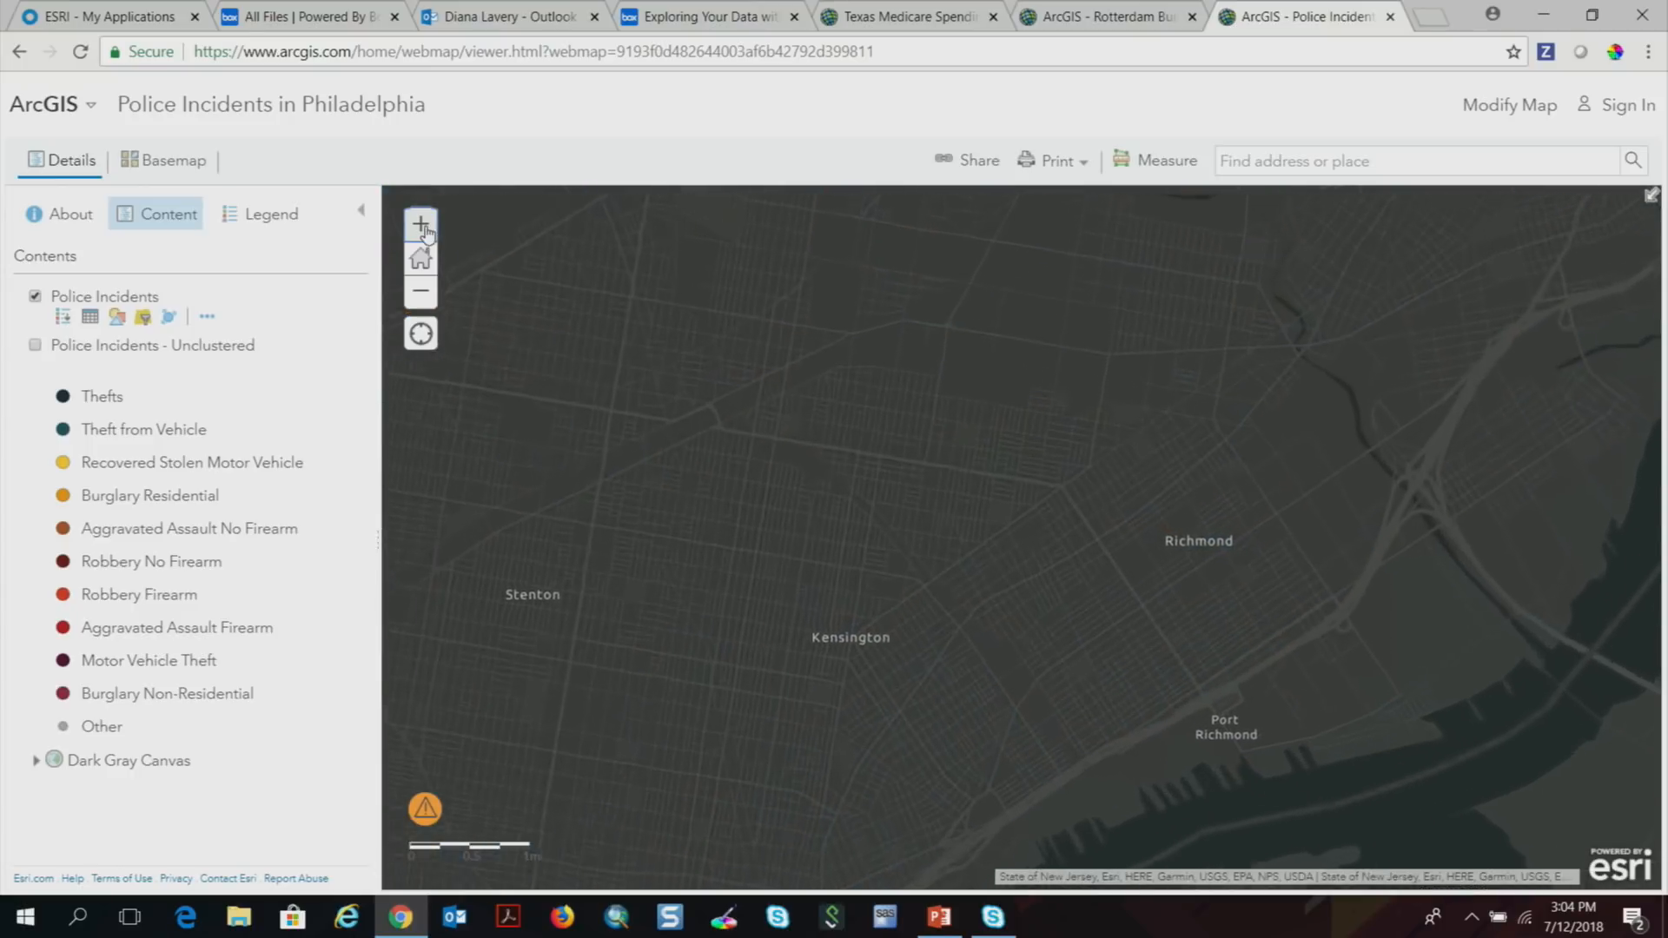
click(422, 296)
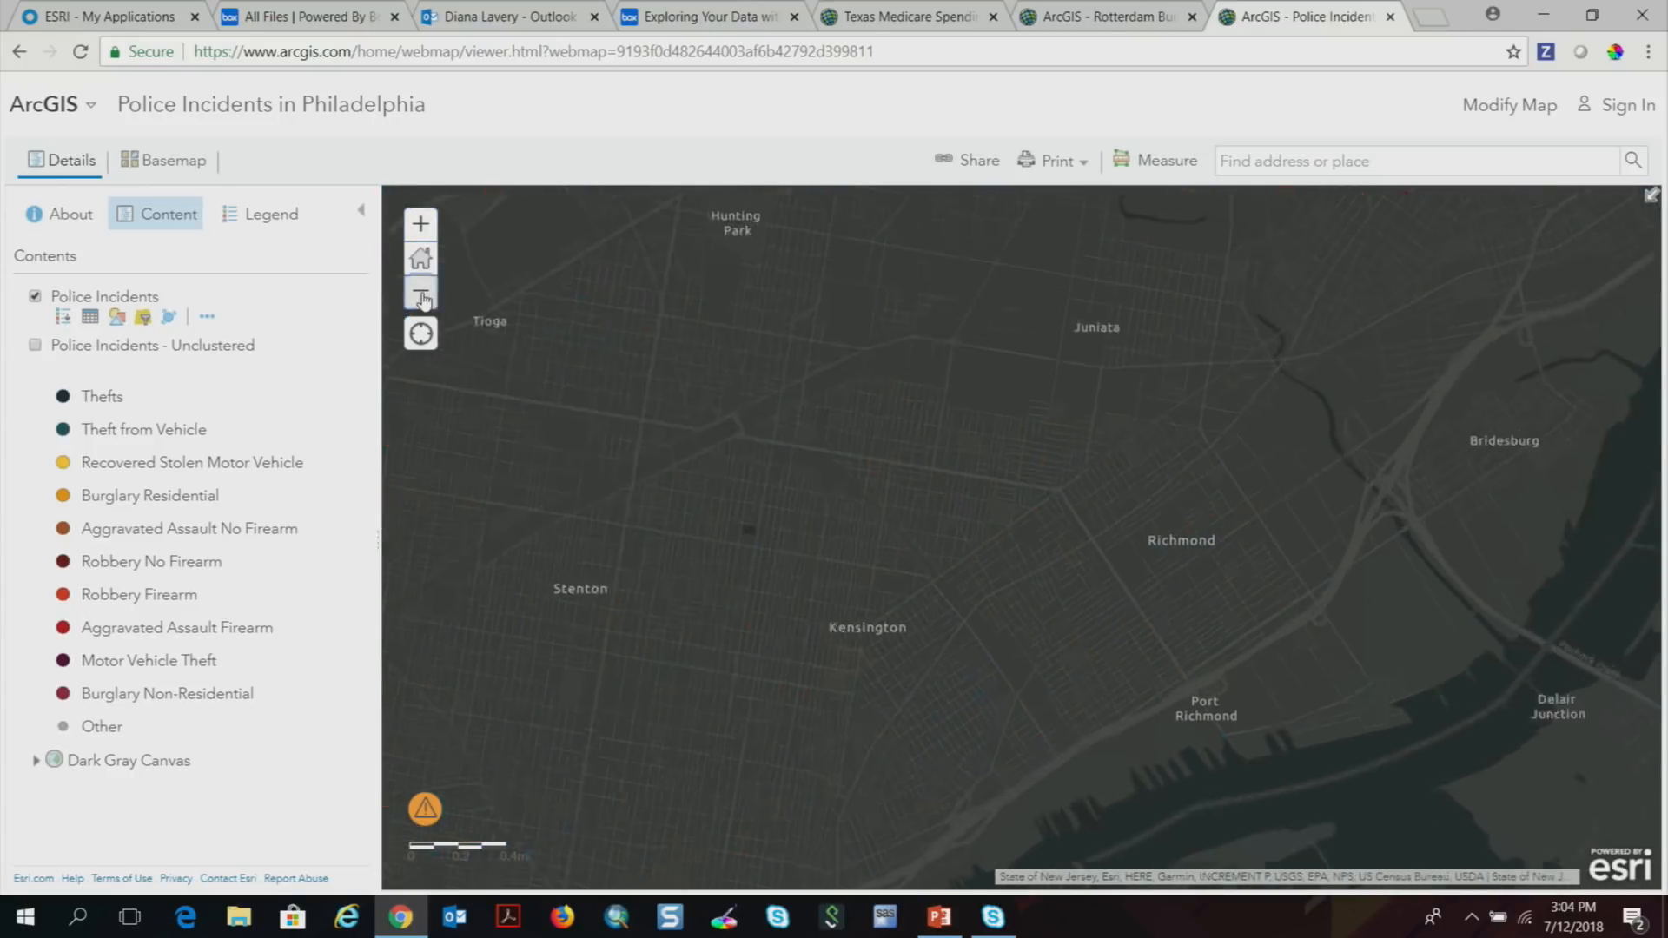
click(422, 296)
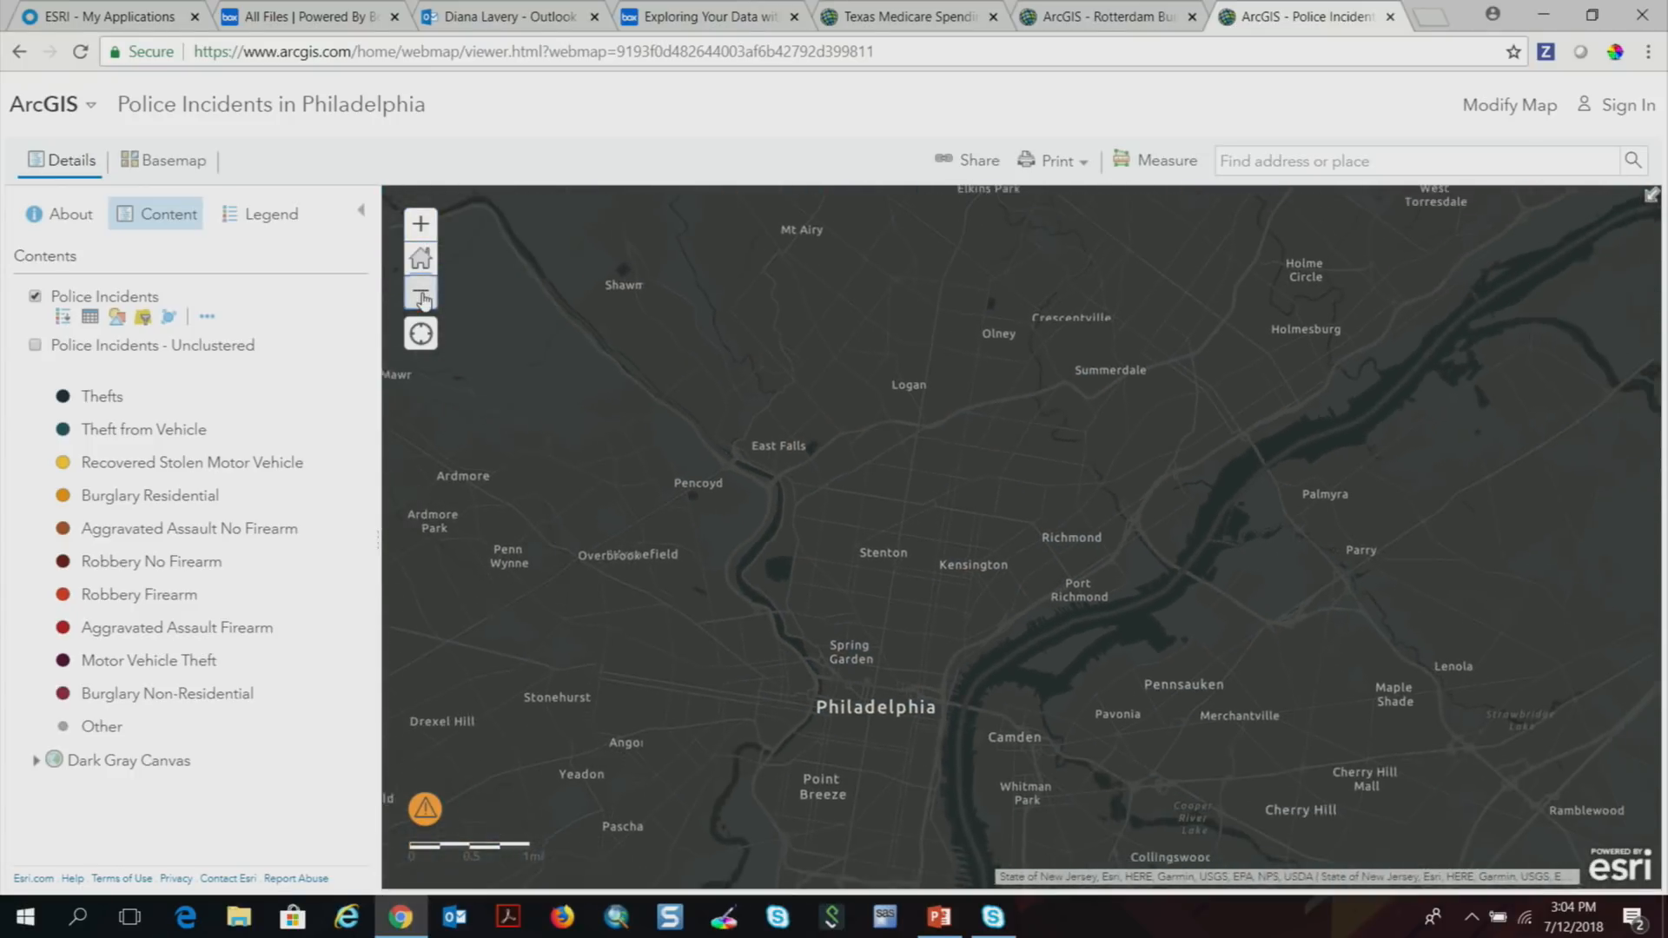
click(422, 296)
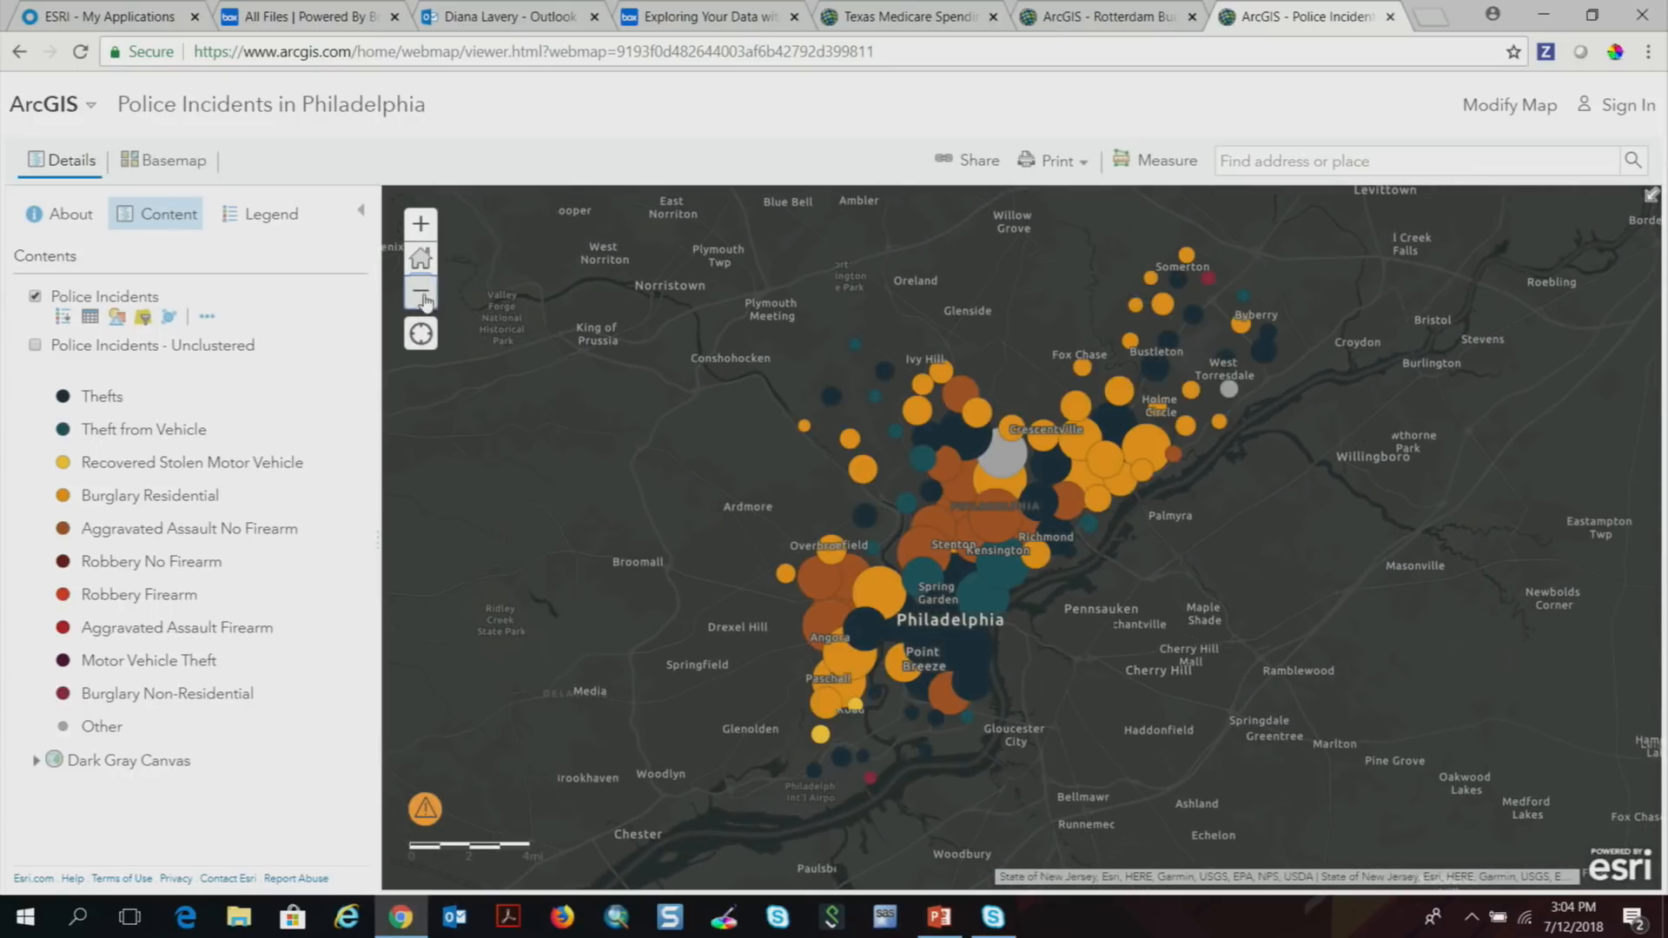
click(990, 595)
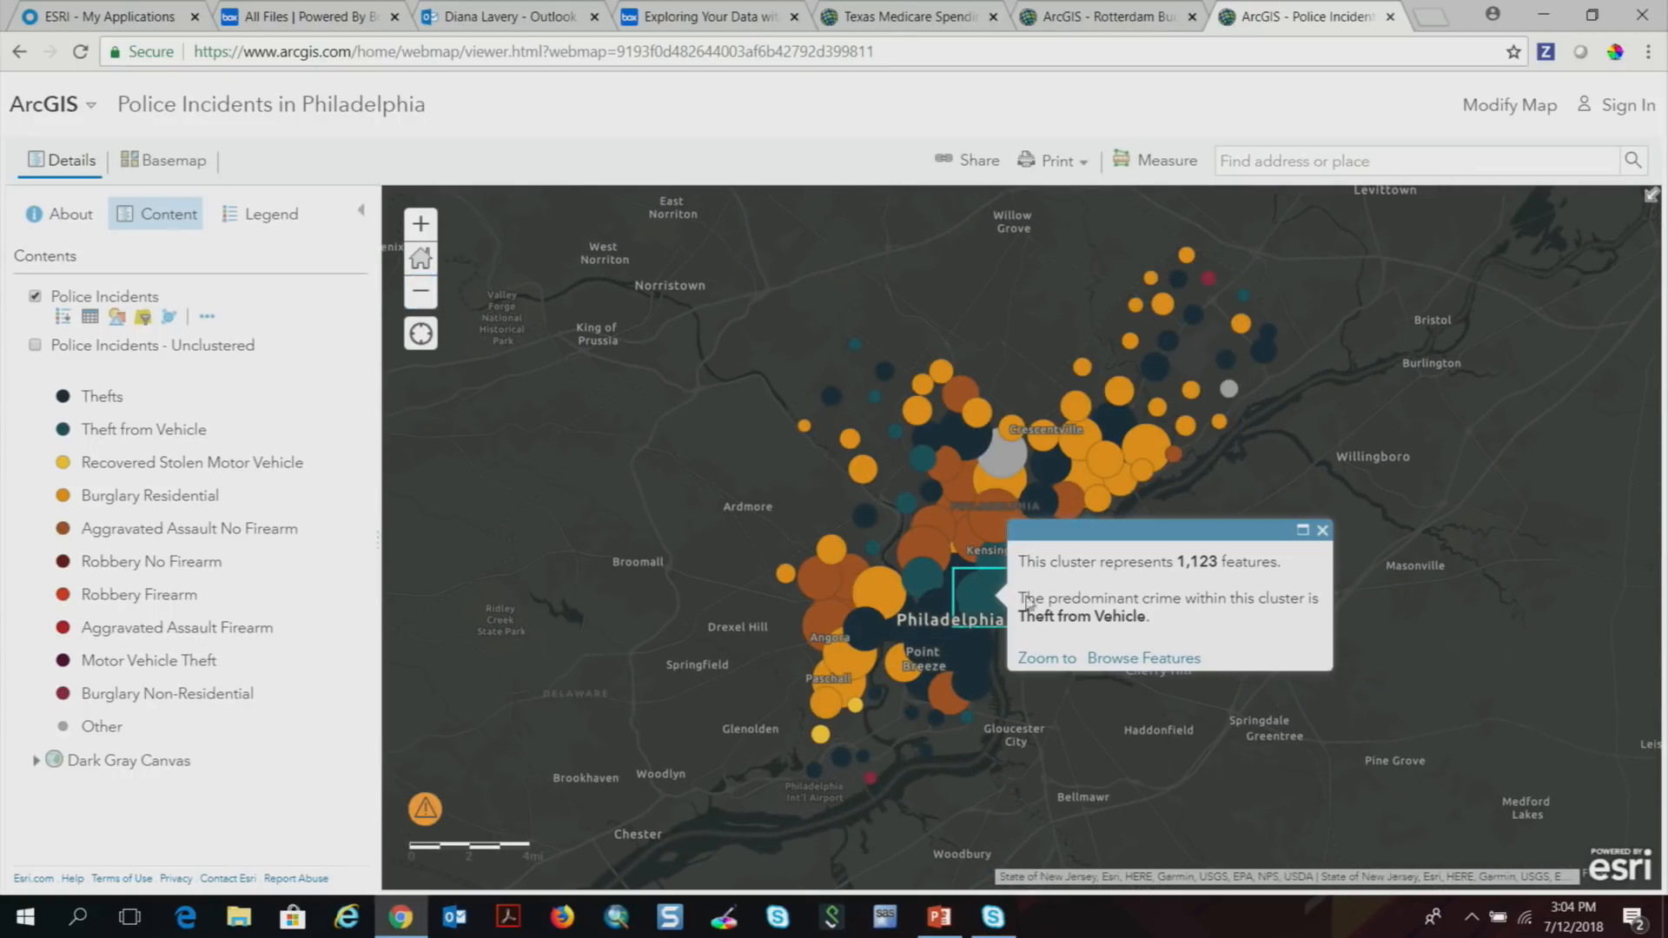
click(1322, 530)
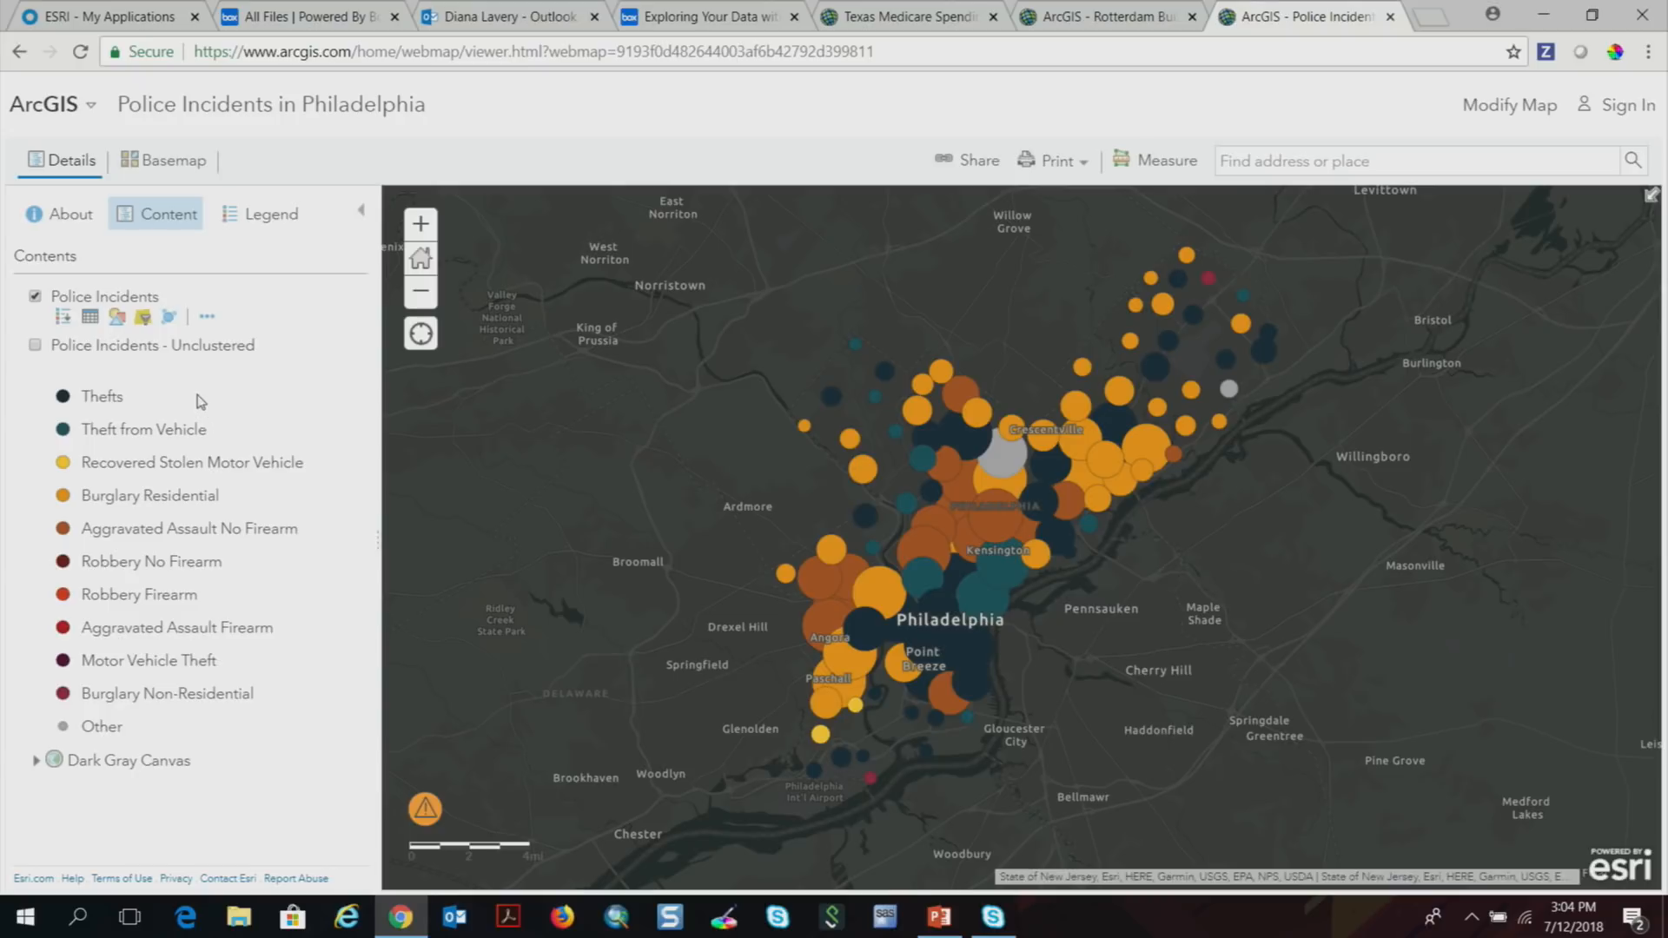
Show the Police Incidents - Unclustered layer and hide the Police Incidents layer.
mouse_move(187, 348)
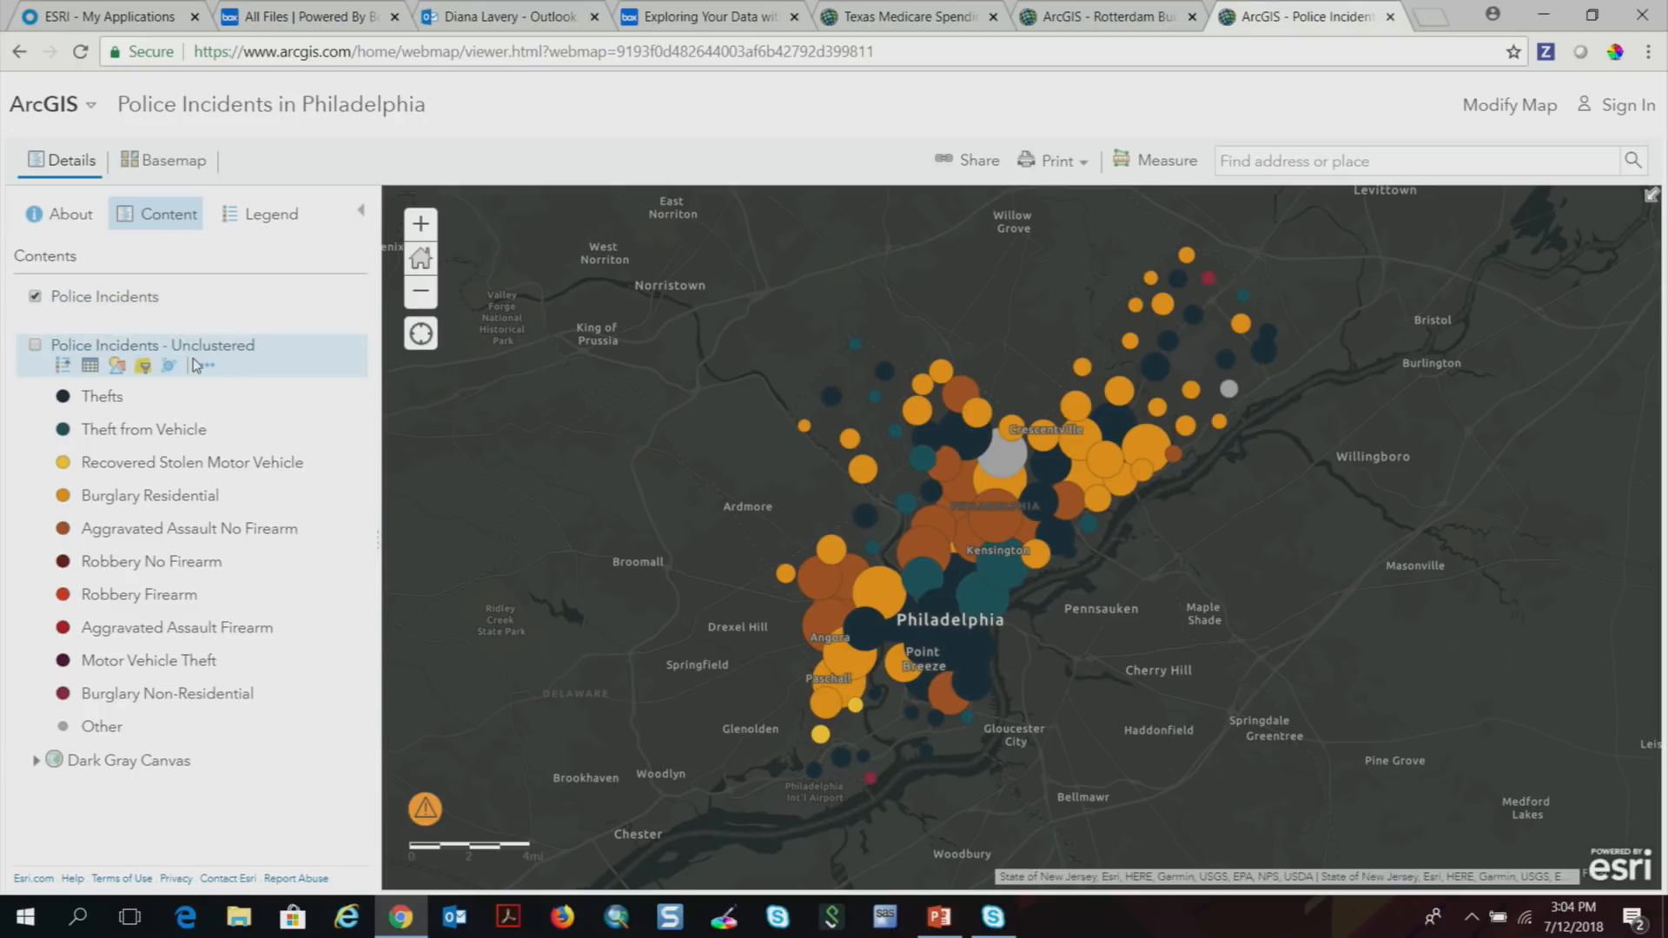
click(35, 345)
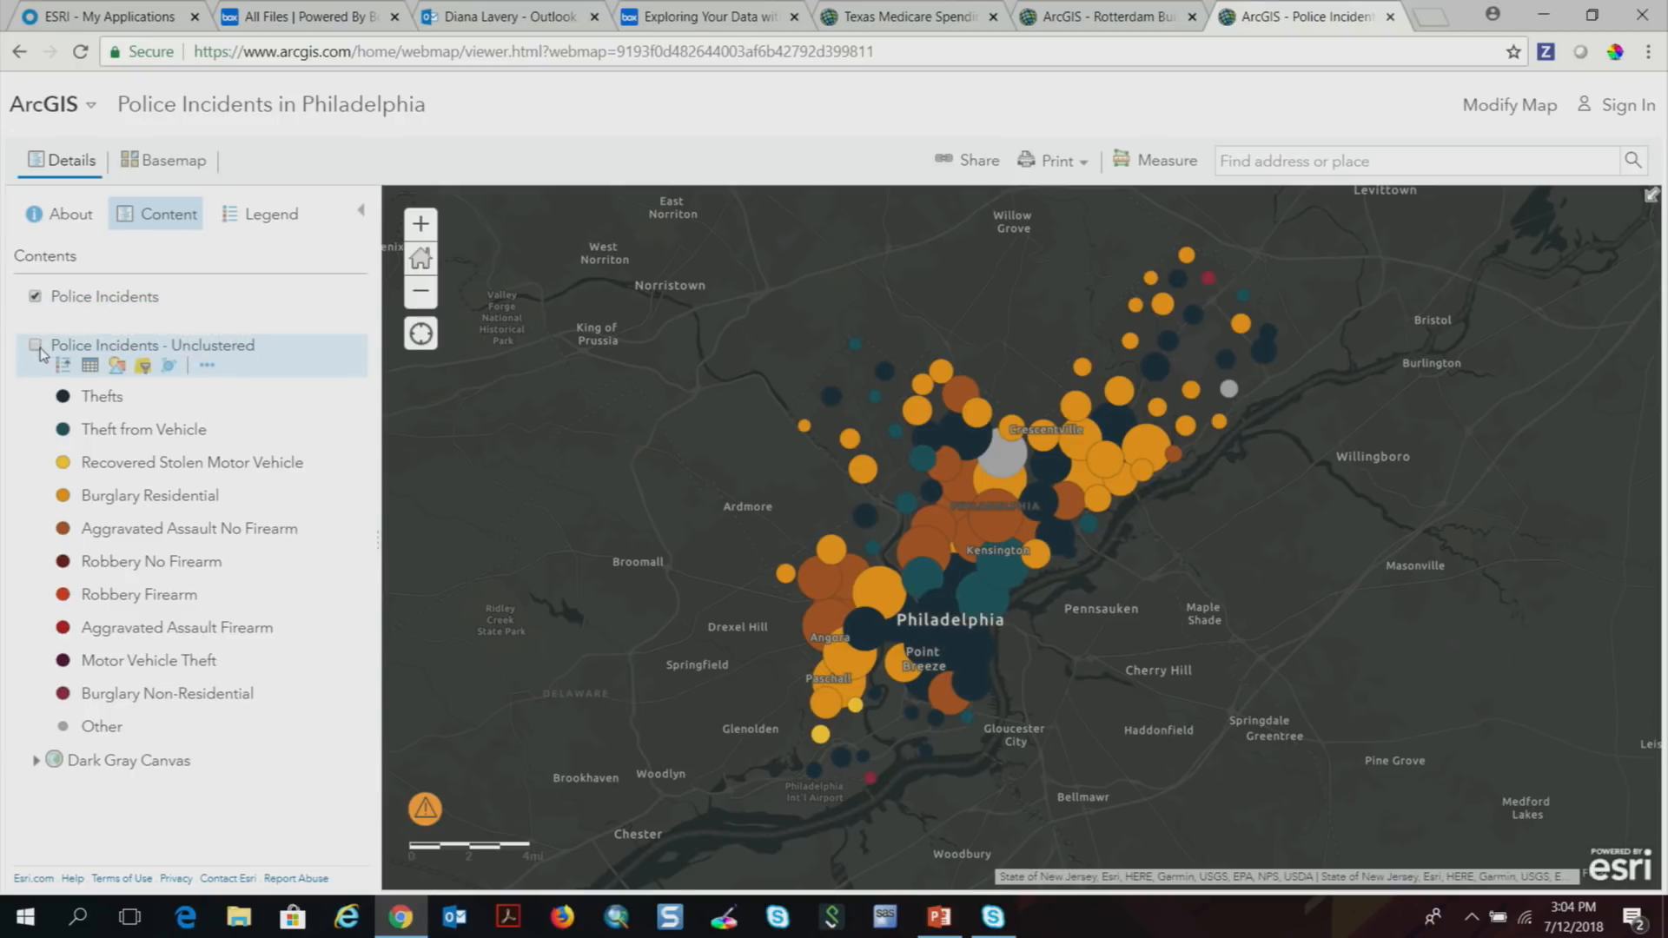
click(34, 297)
Enable clustering on the Police Incidents - Unclustered layer with the cluster amount set toward less.
mouse_move(97, 375)
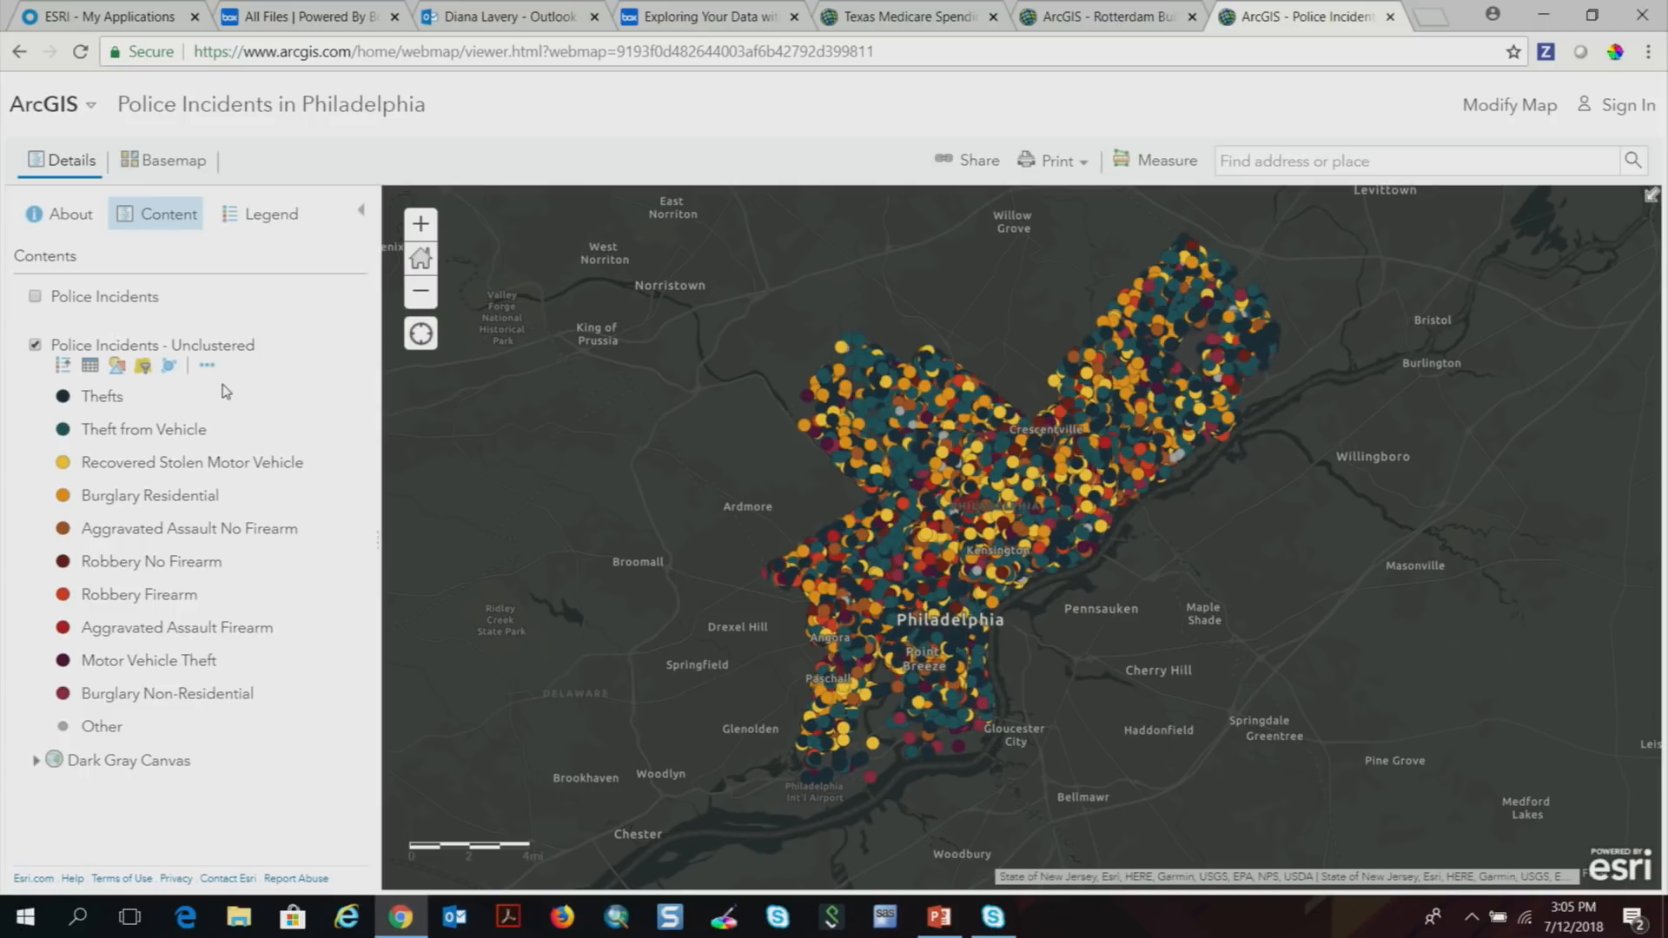
click(171, 371)
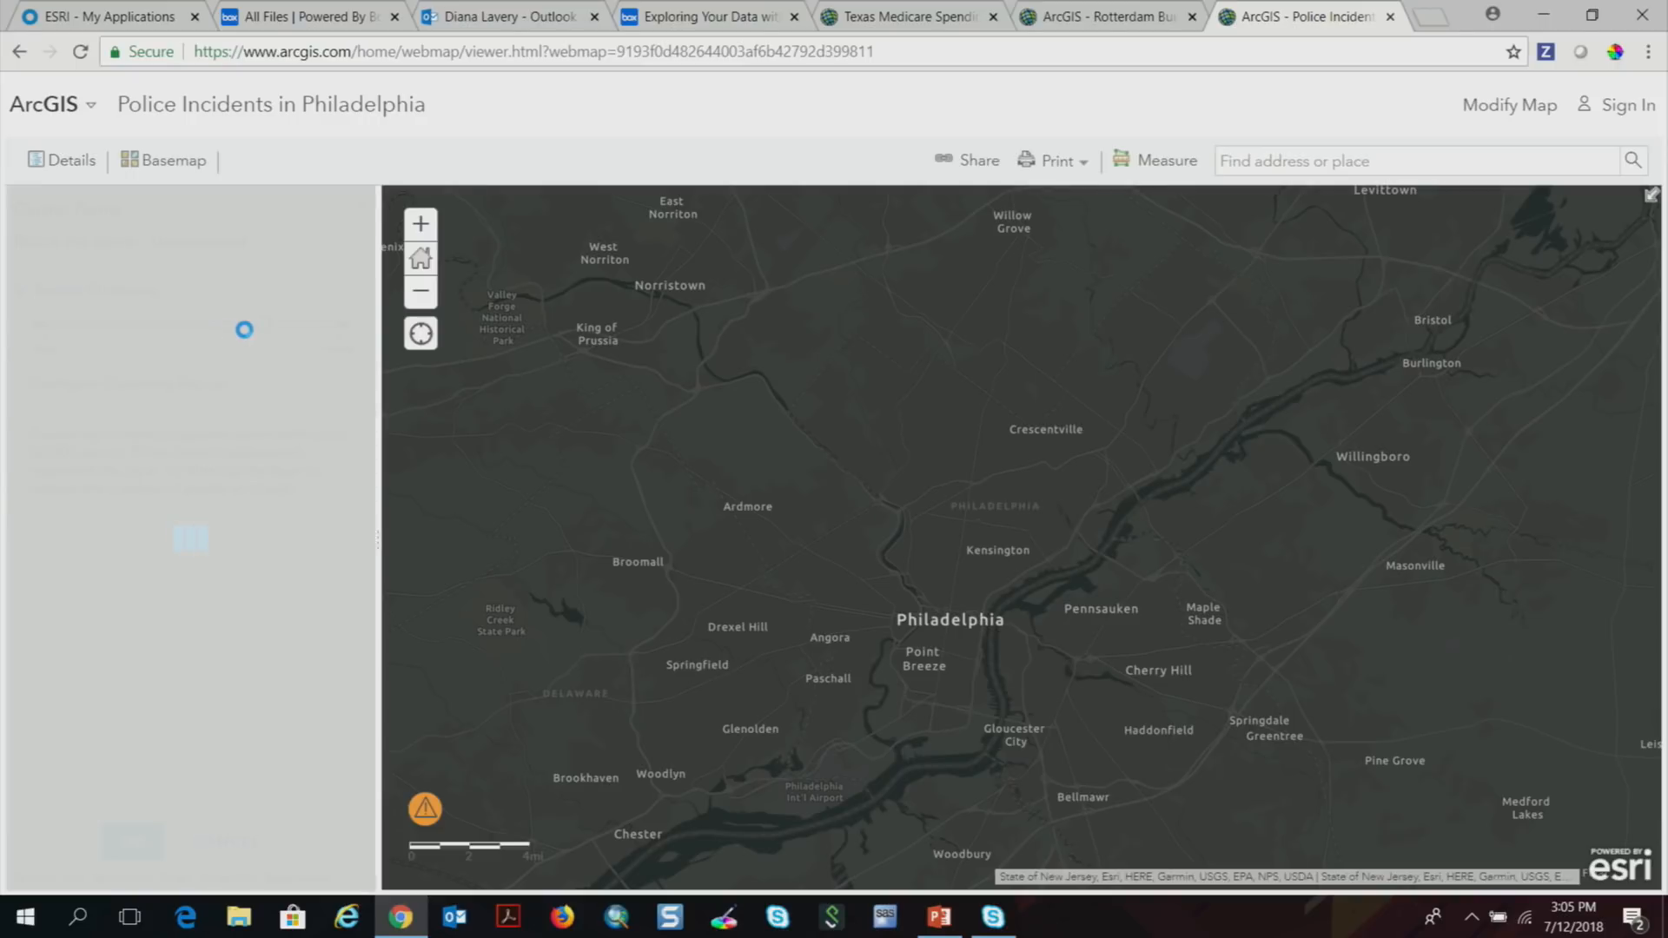
drag(265, 324, 95, 330)
click(141, 845)
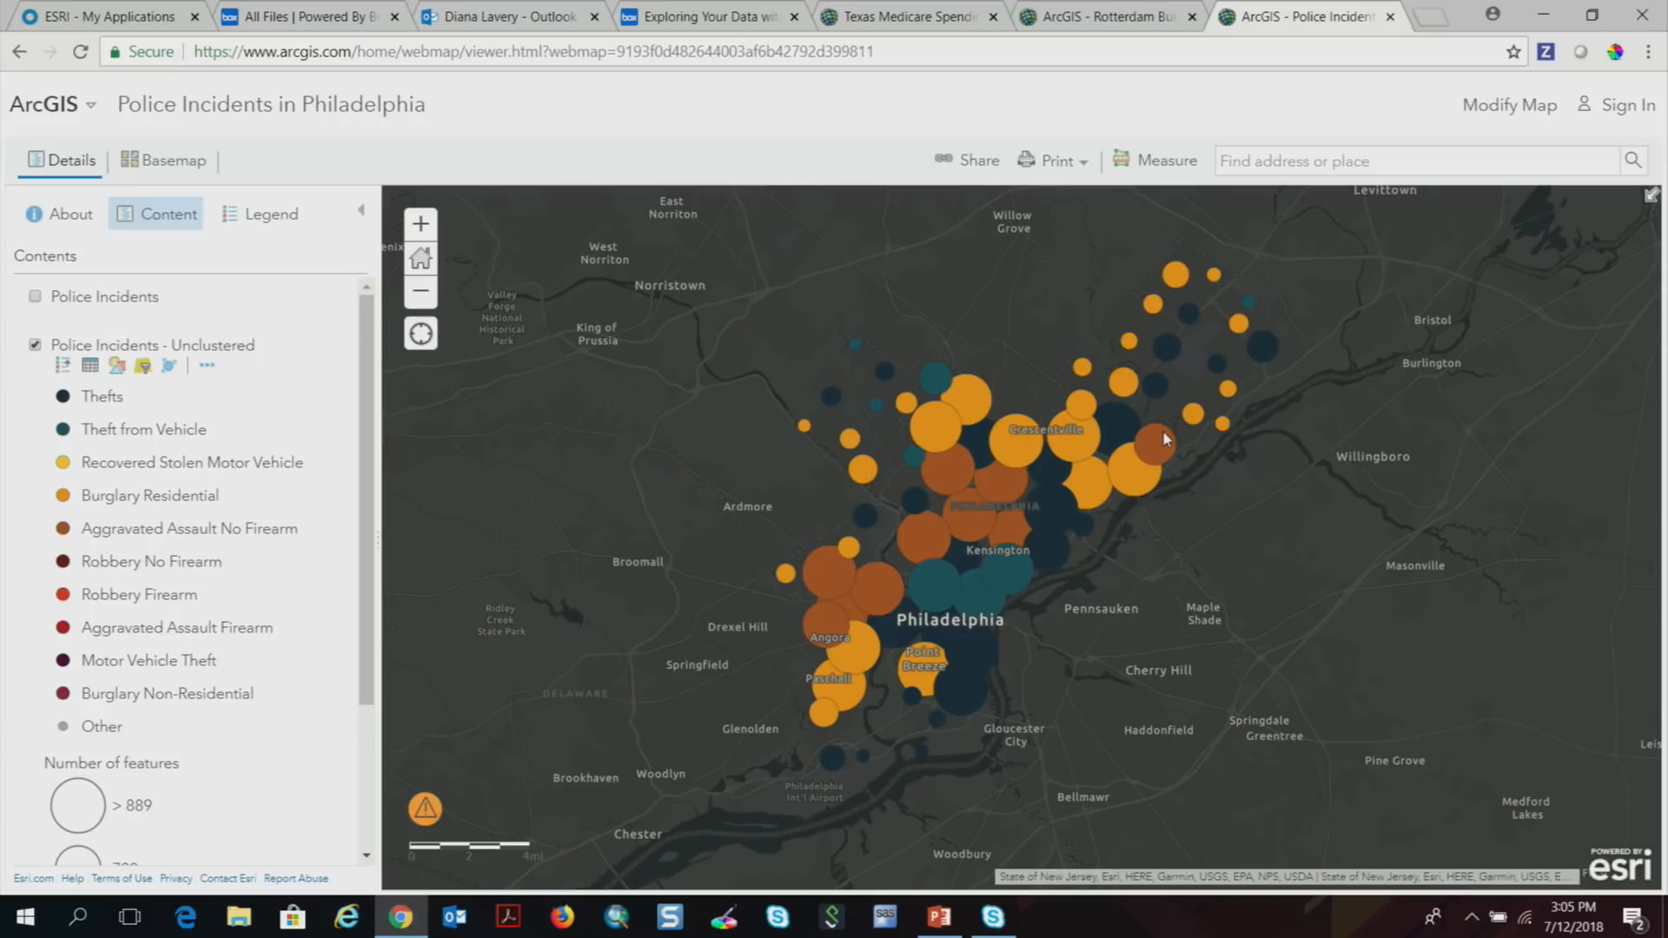
In the custom attribute display of the layer's clustering pop-up, replace the standalone TEXT_GENERAL_CODE label with "the police incident".
click(171, 368)
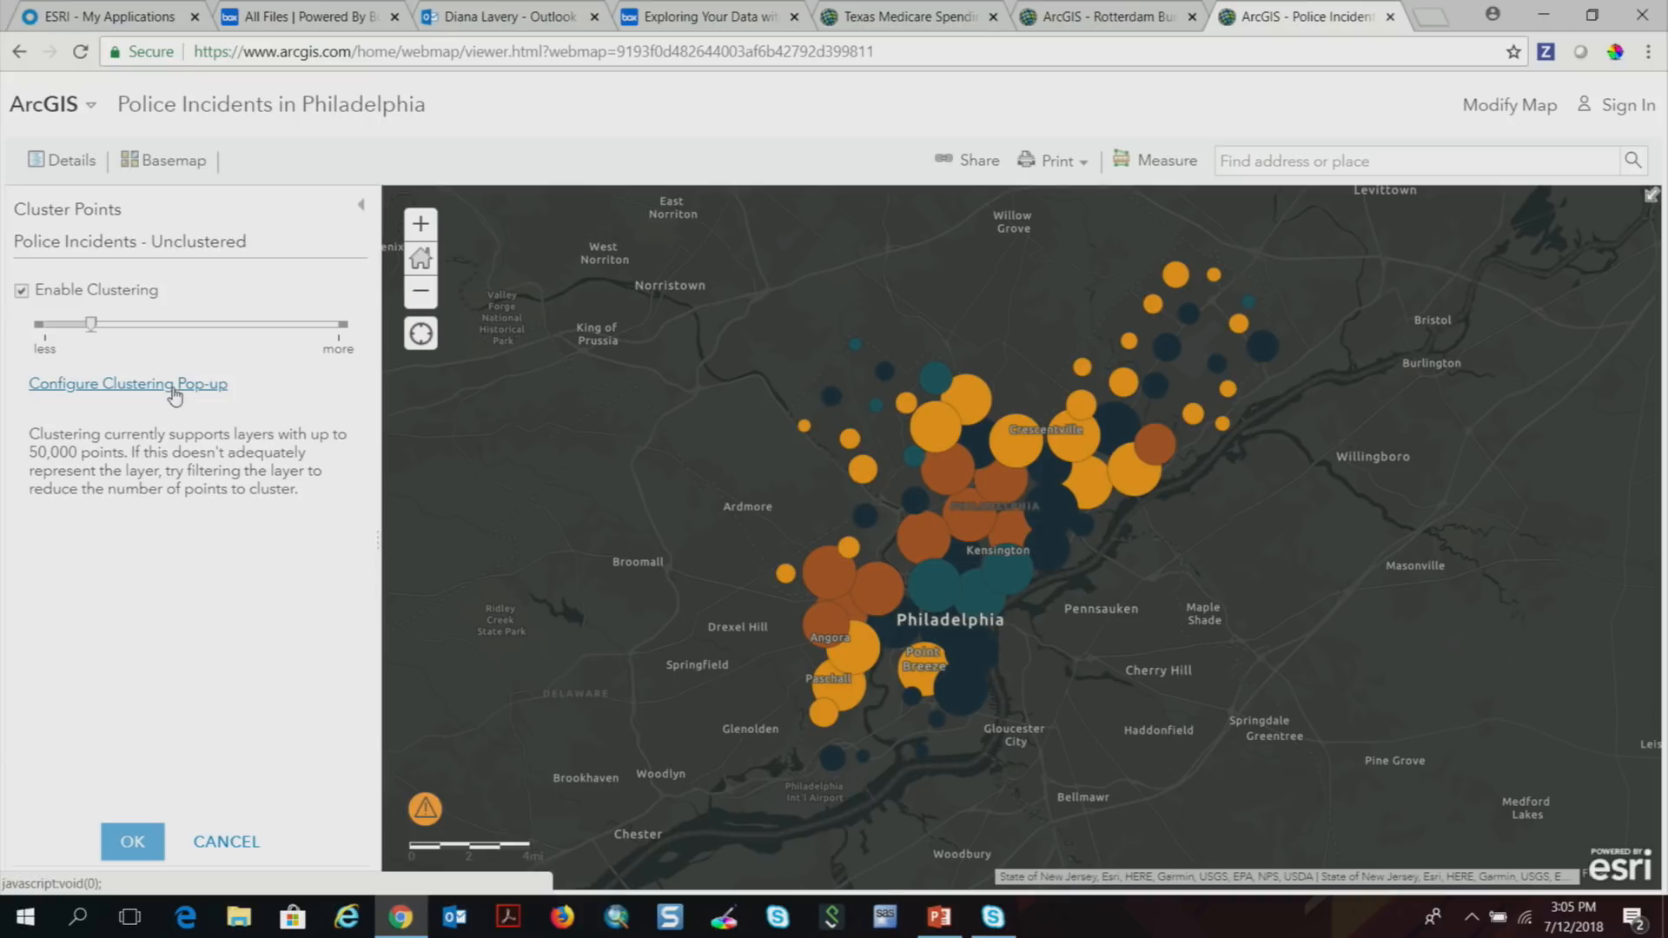
click(172, 384)
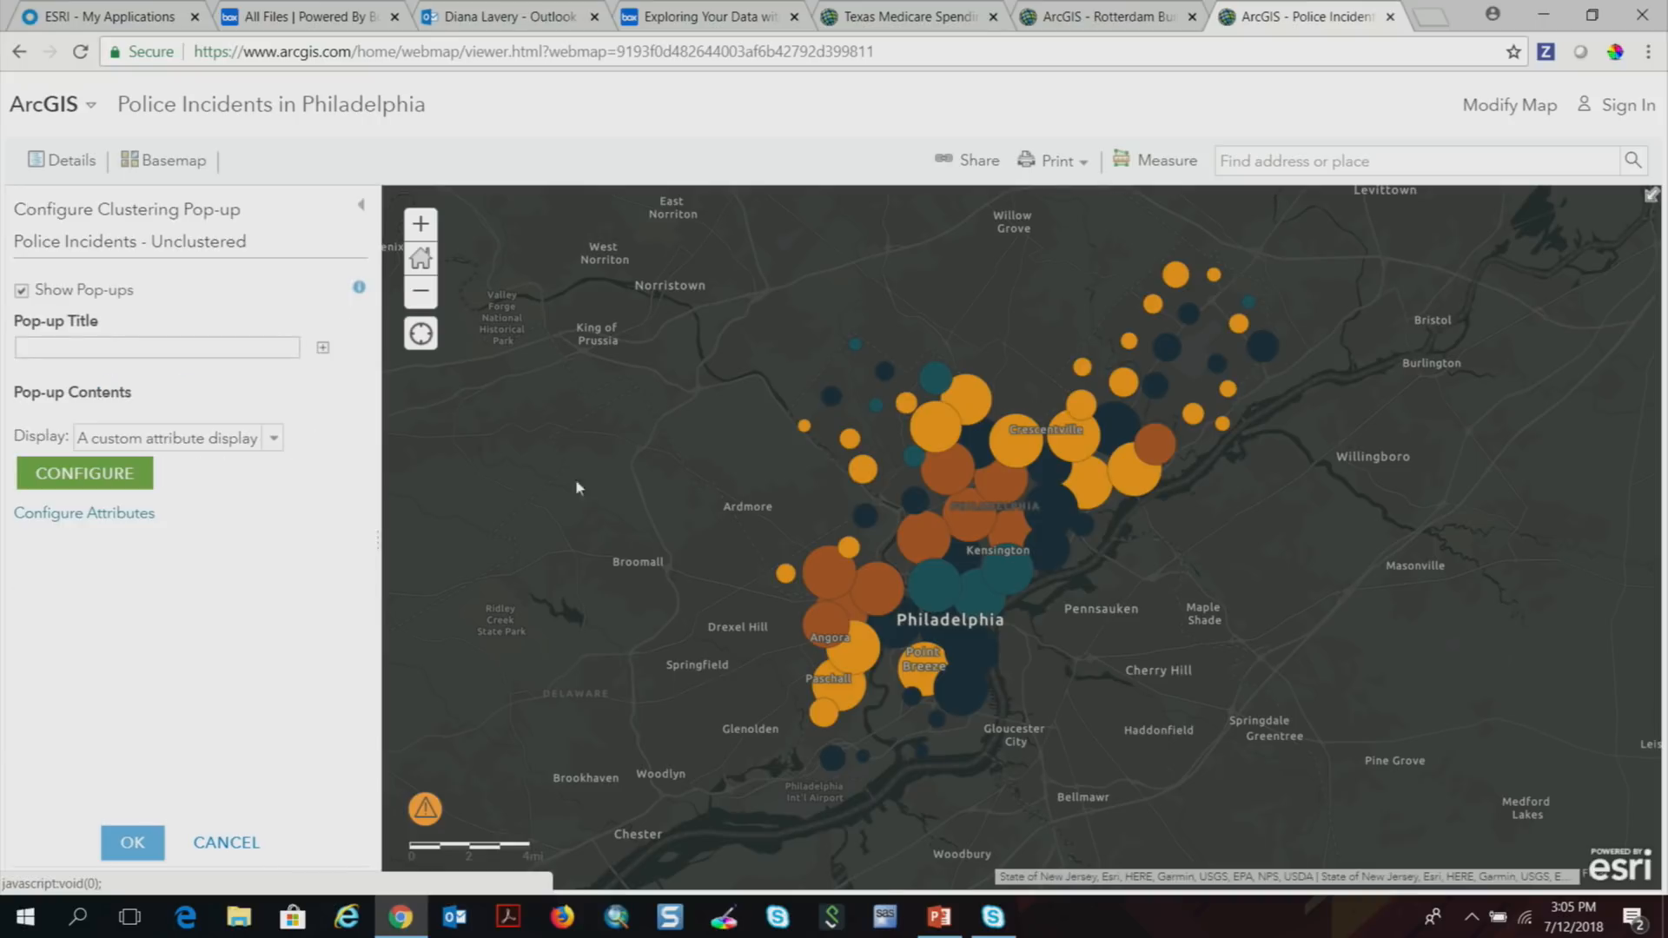
click(101, 476)
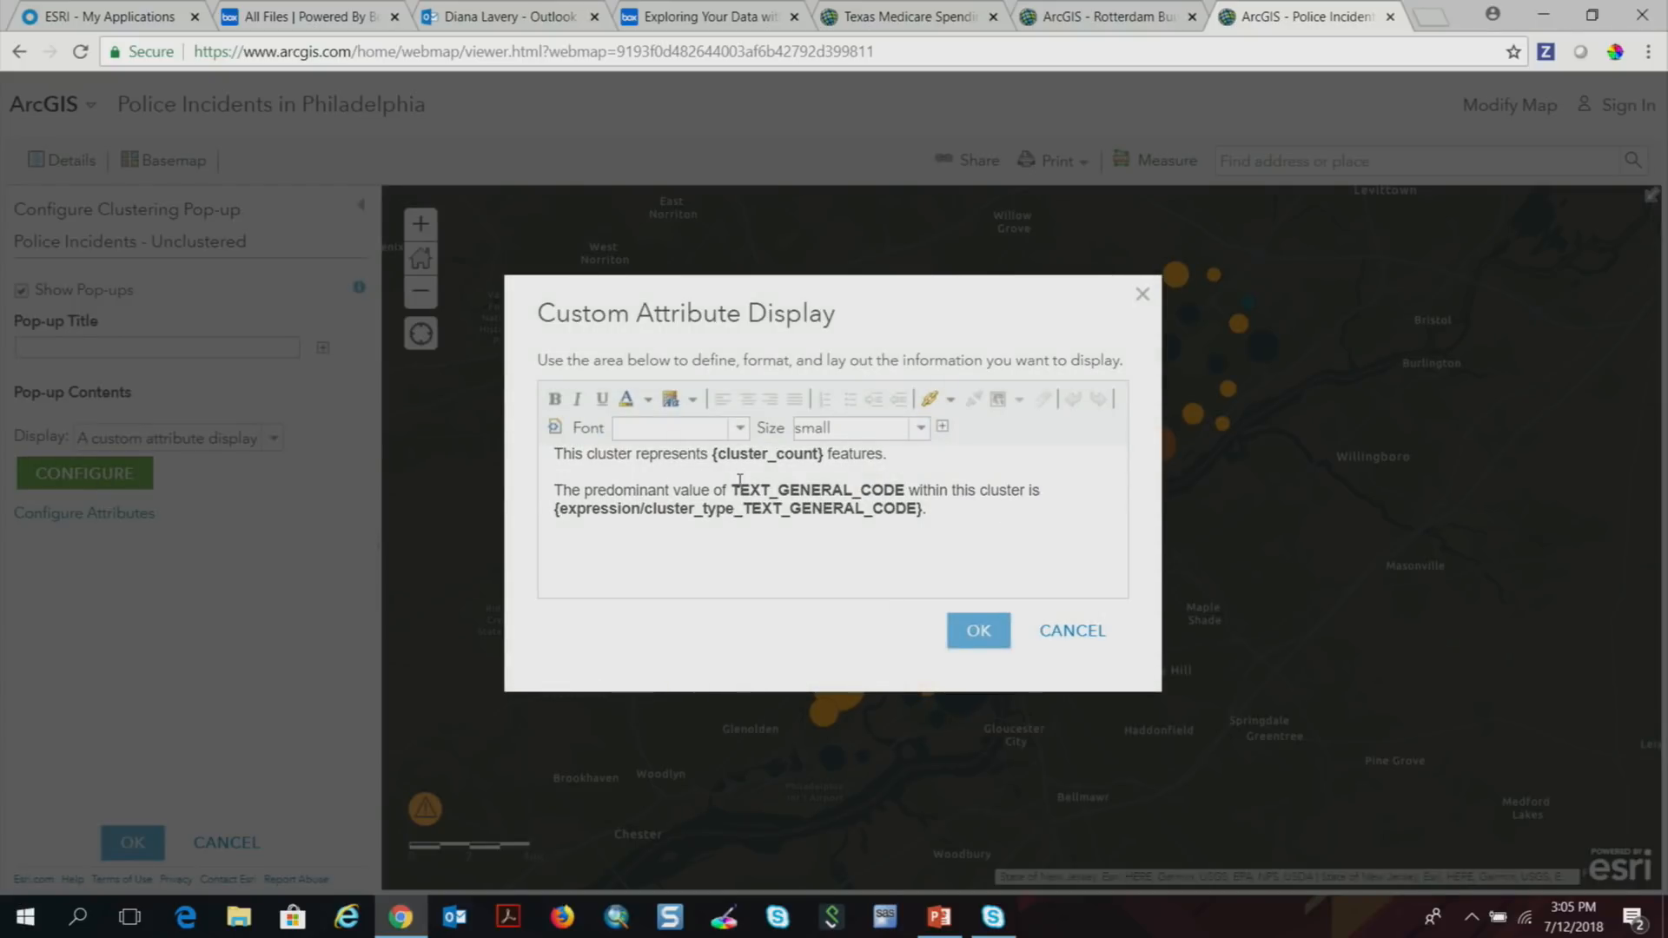
drag(728, 489, 906, 484)
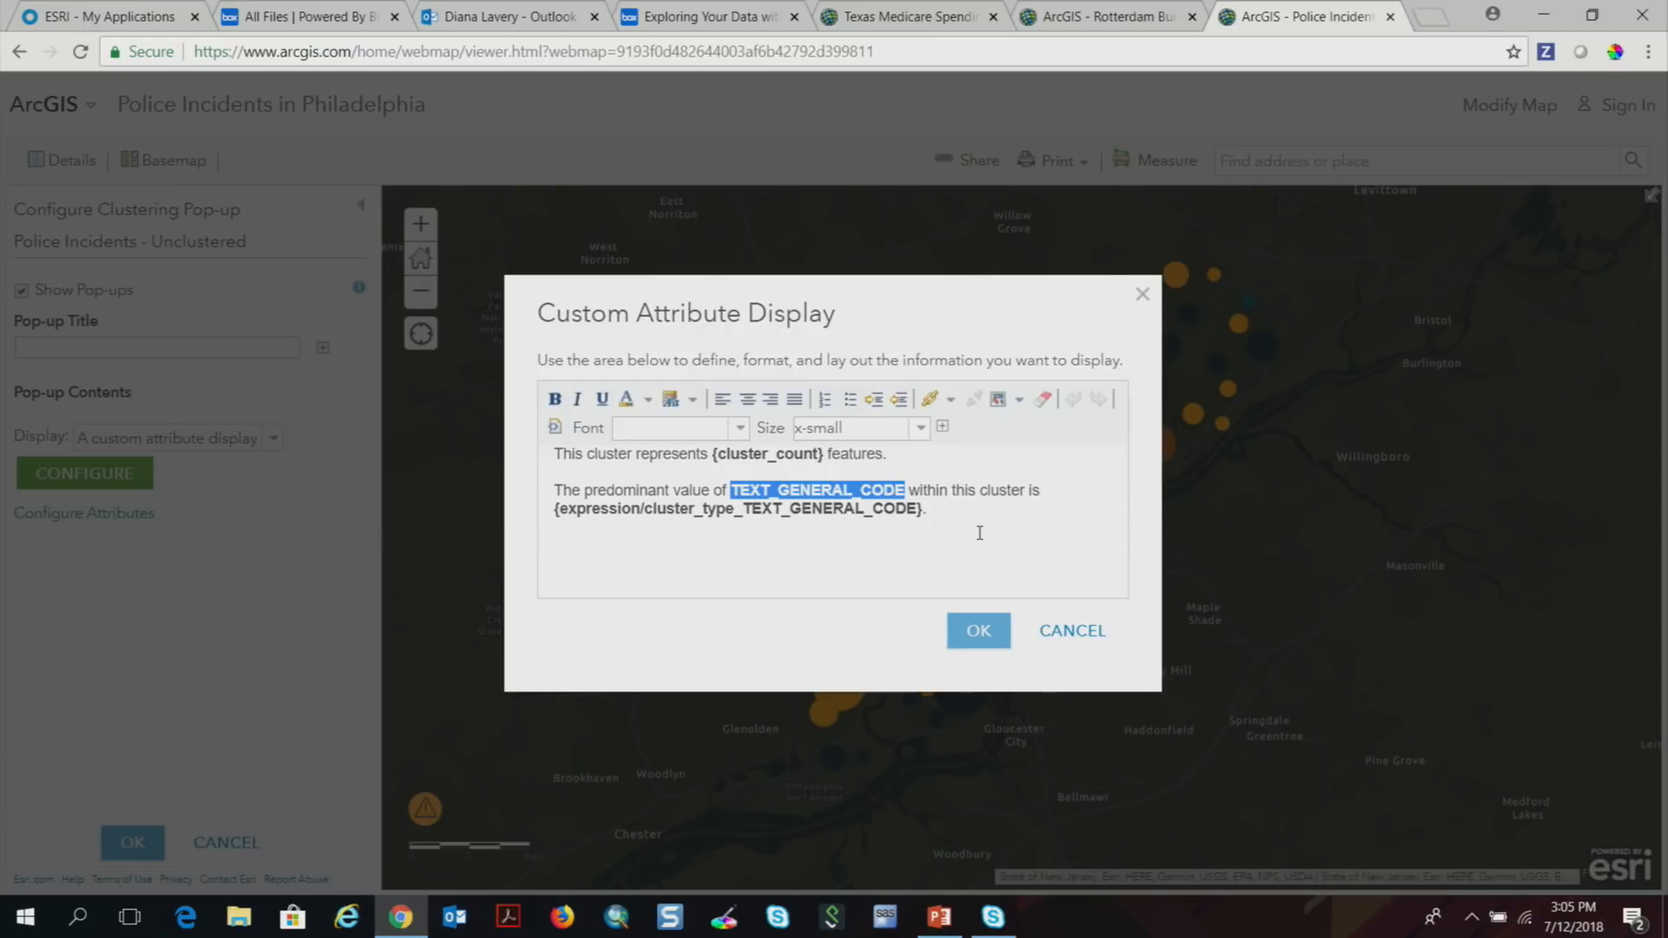
key(BackSpace)
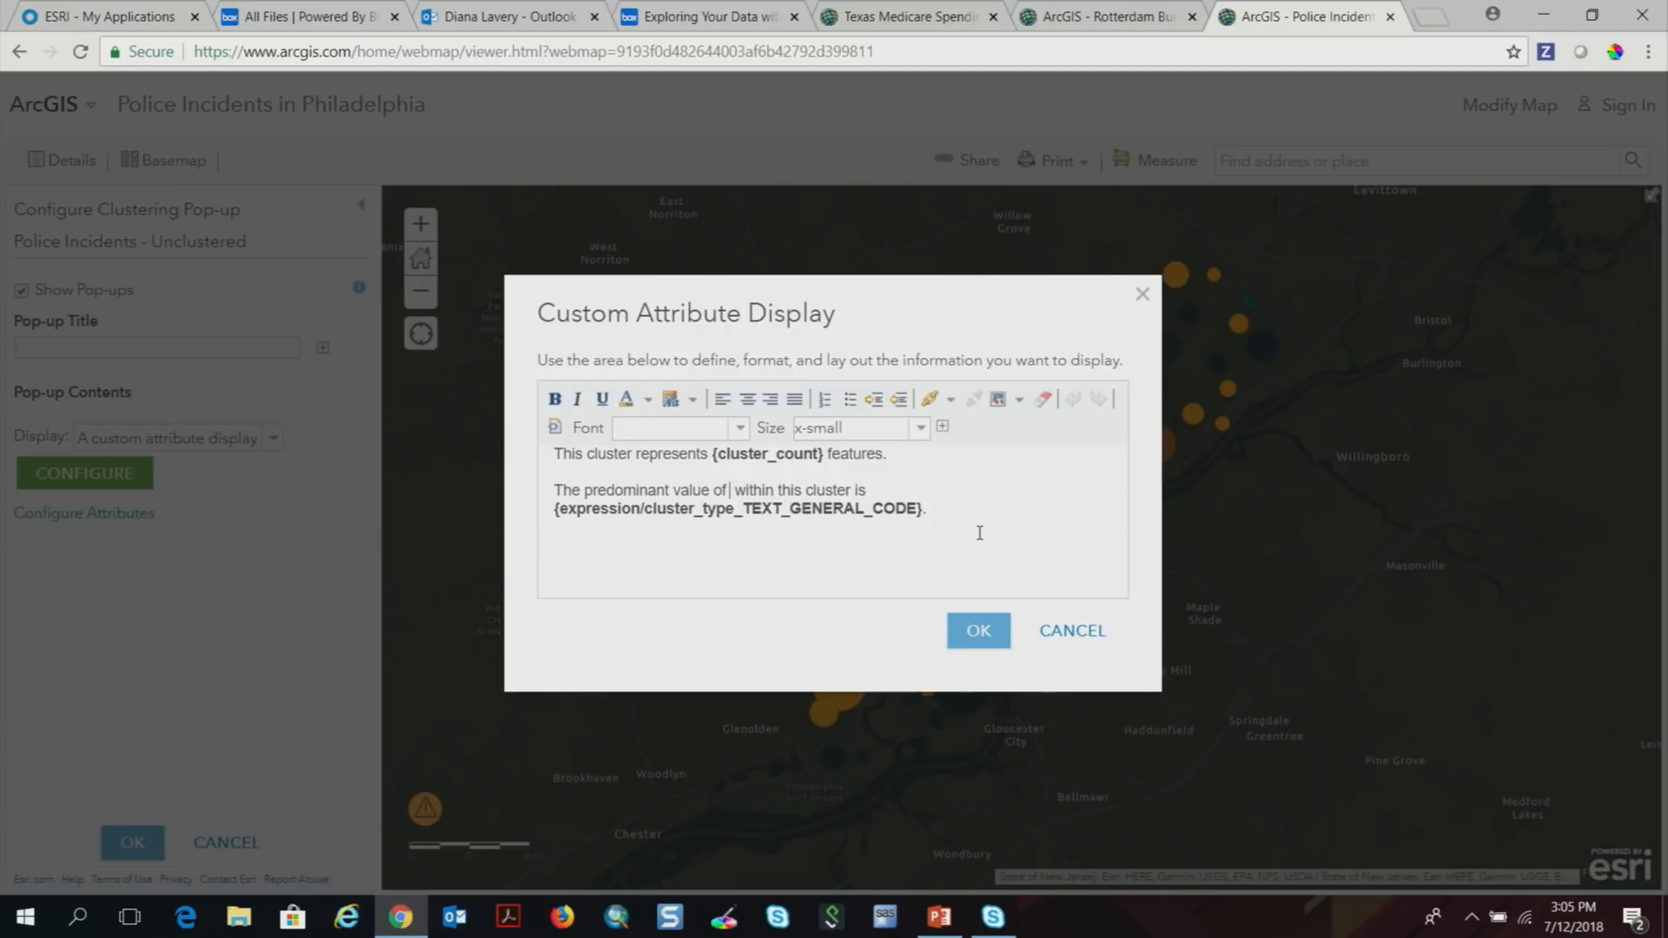
text(the)
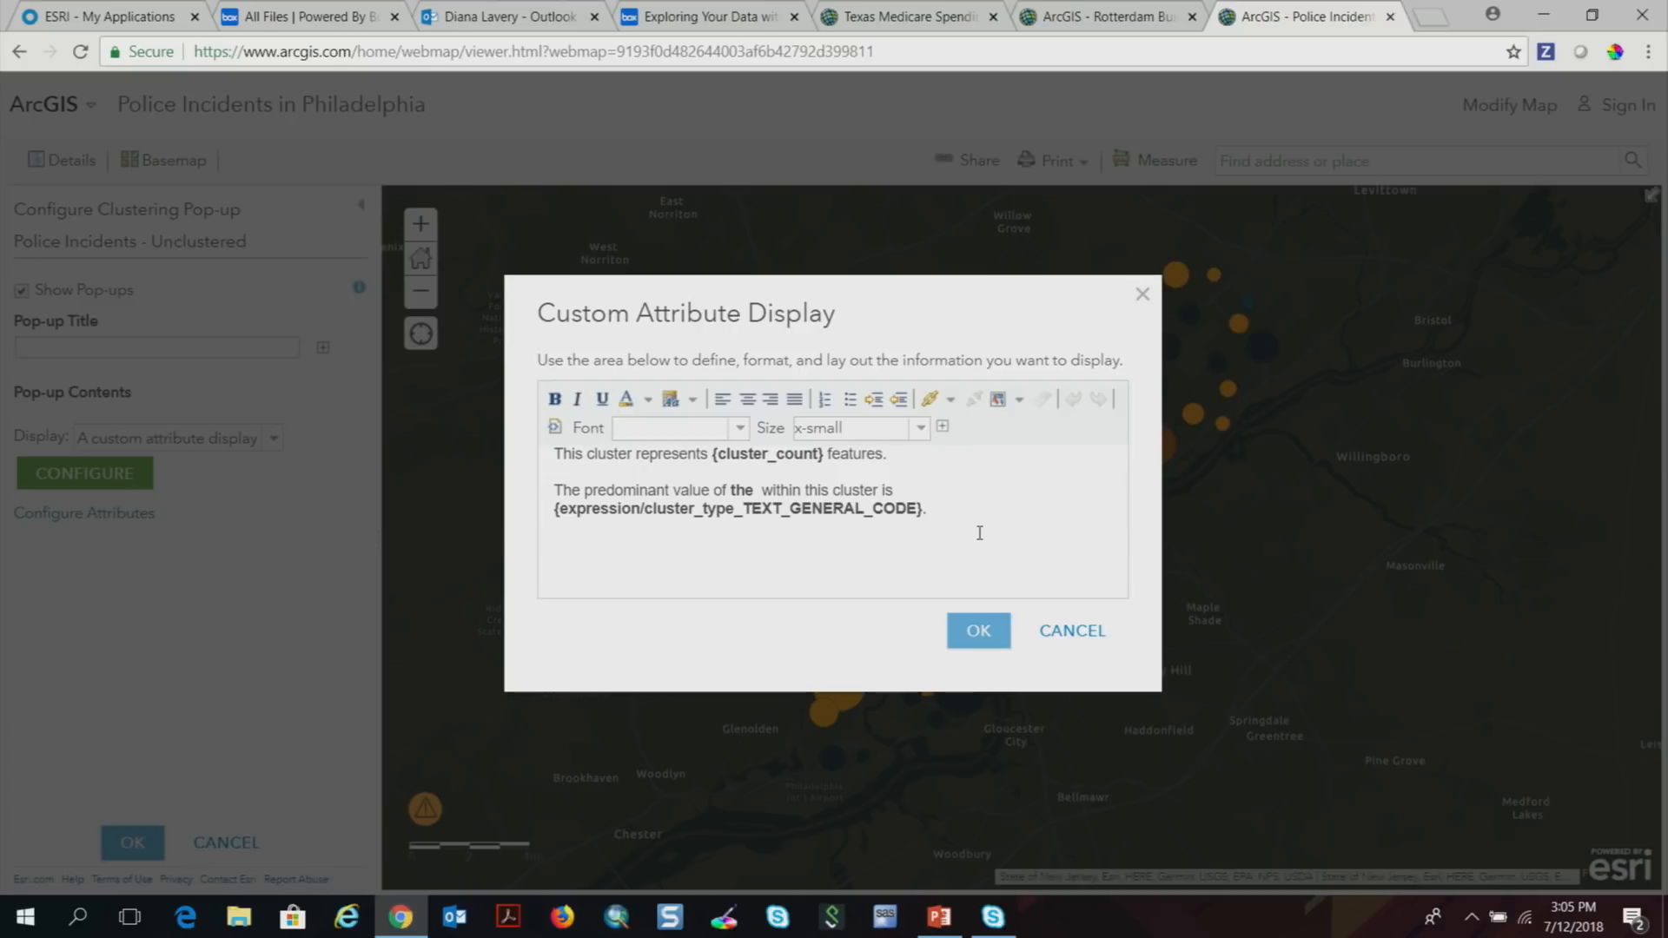
text( police i)
text(ncident)
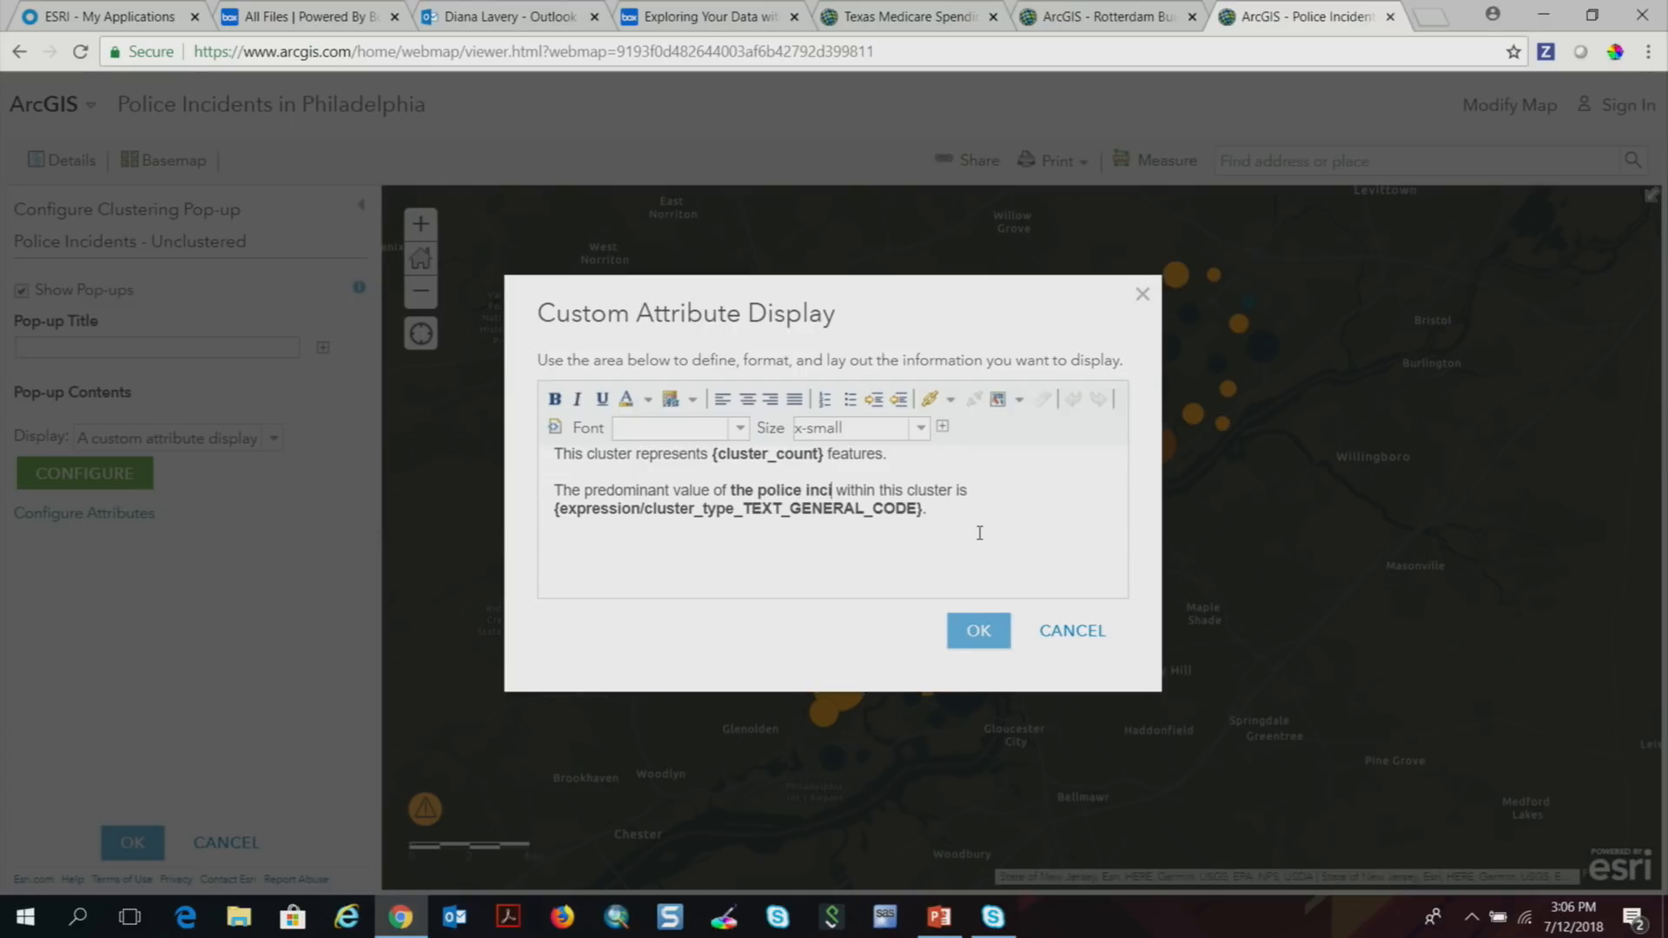
Reword the second sentence of the pop-up text to begin "The most common type of police incident".
drag(717, 491, 674, 491)
key(BackSpace)
key(BackSpace)
key(BackSpace)
key(BackSpace)
key(BackSpace)
key(BackSpace)
key(BackSpace)
key(BackSpace)
key(BackSpace)
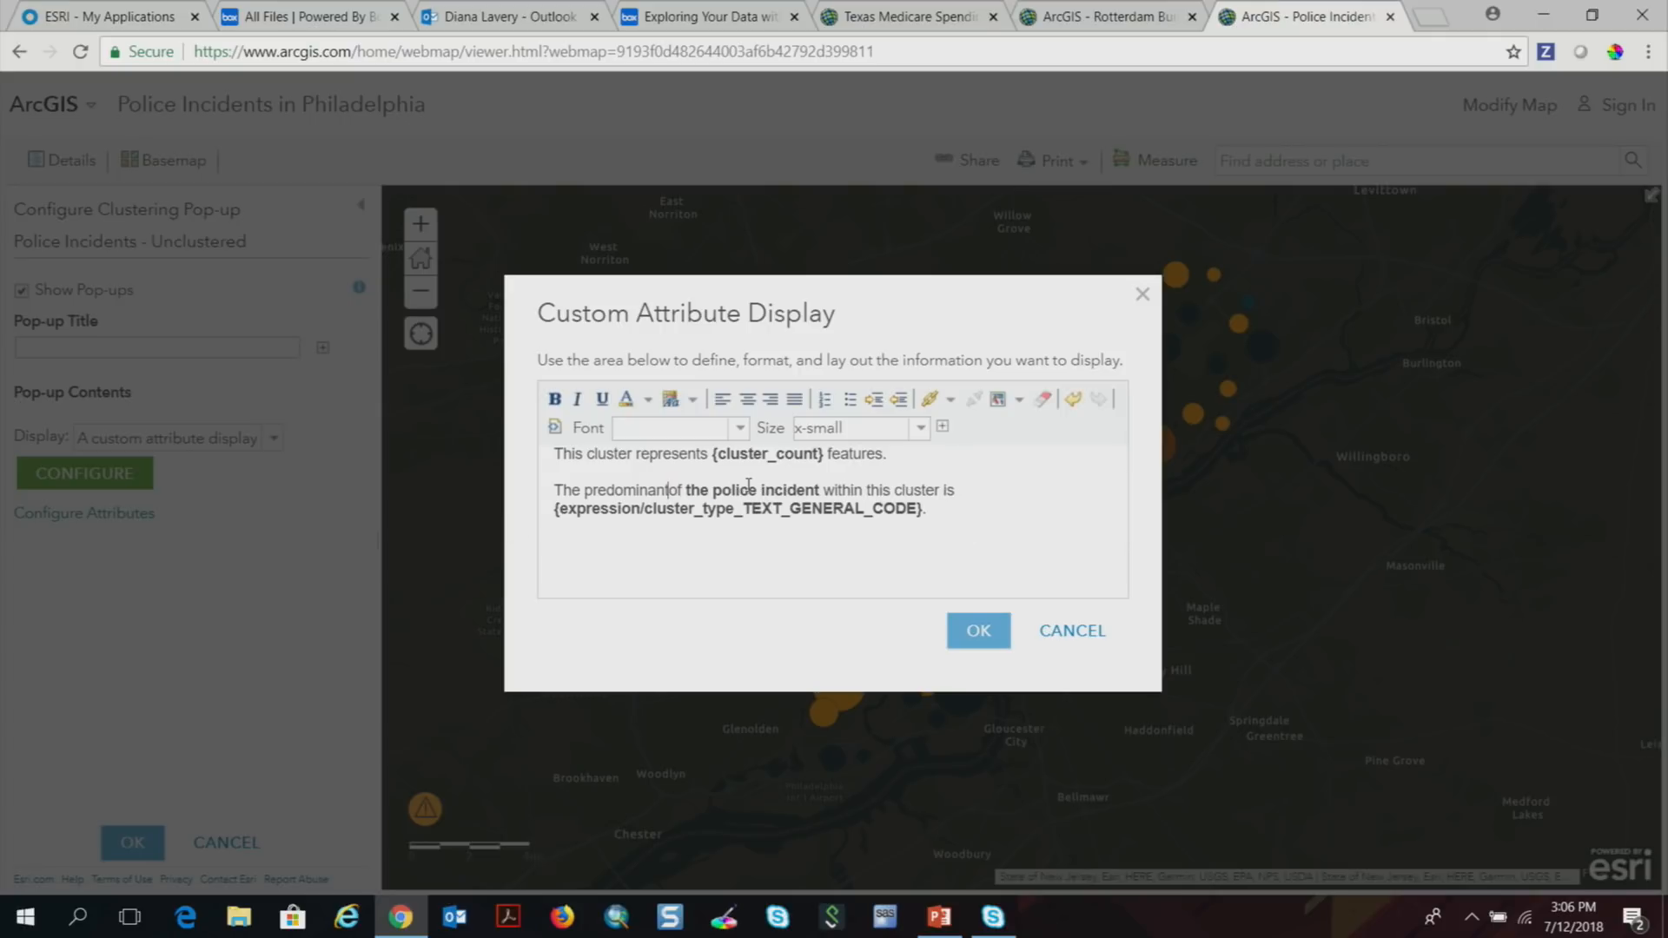
key(BackSpace)
key(BackSpace)
key(BackSpace)
key(BackSpace)
key(Right)
key(Right)
key(Right)
key(BackSpace)
key(BackSpace)
key(BackSpace)
text(most common)
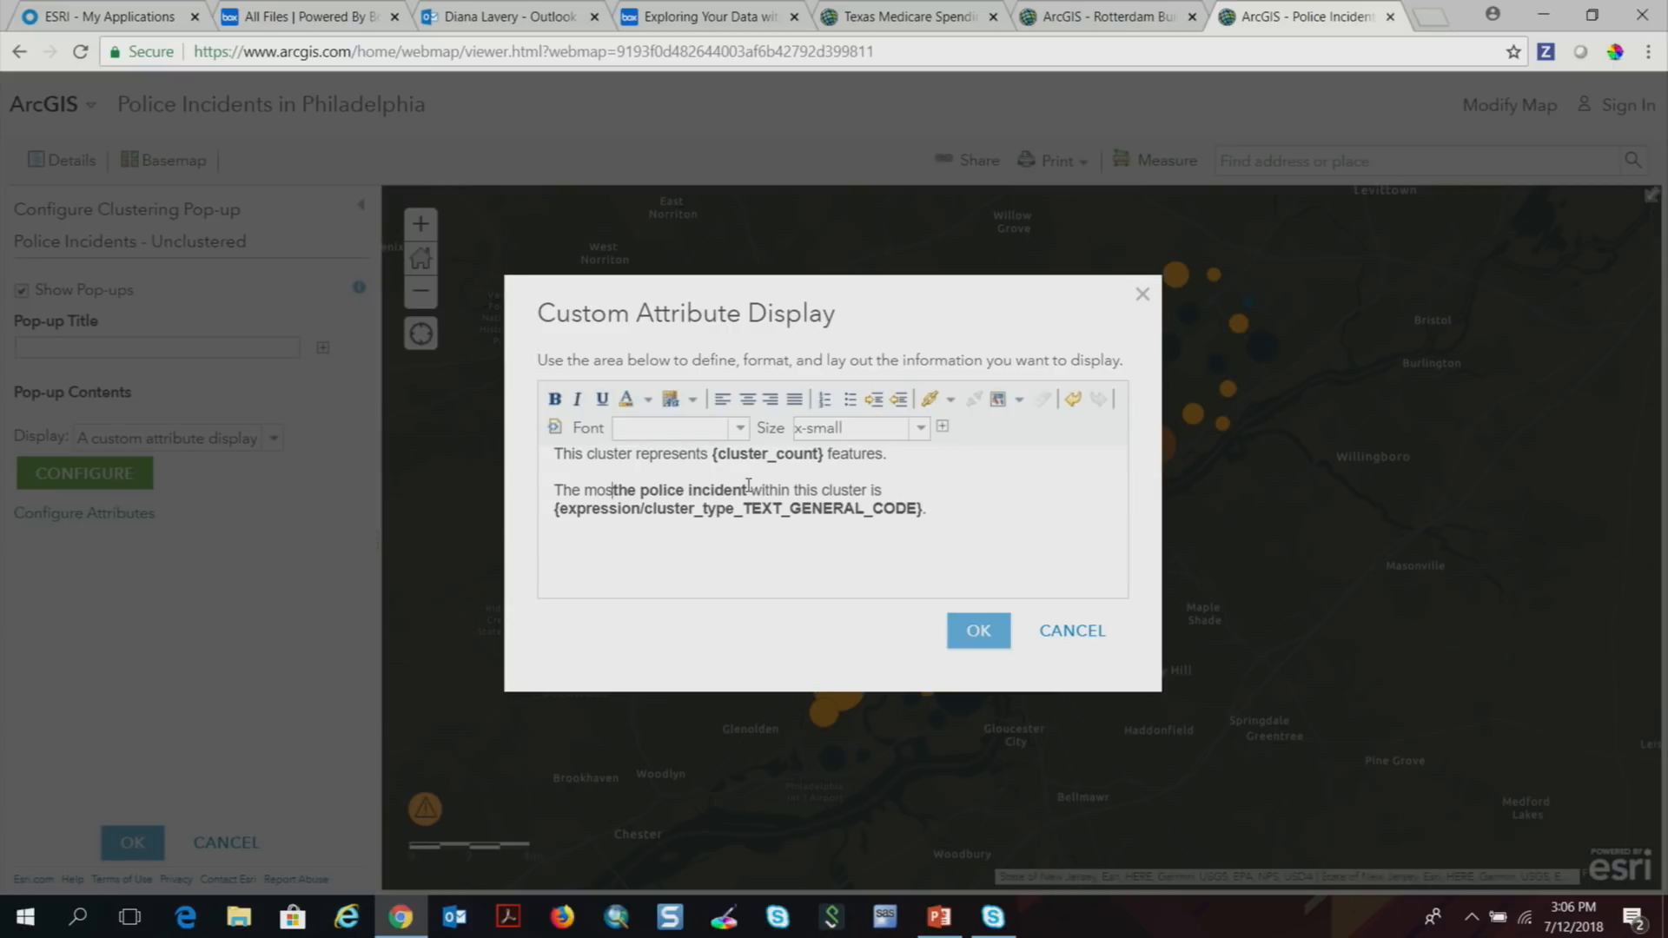
text( type of)
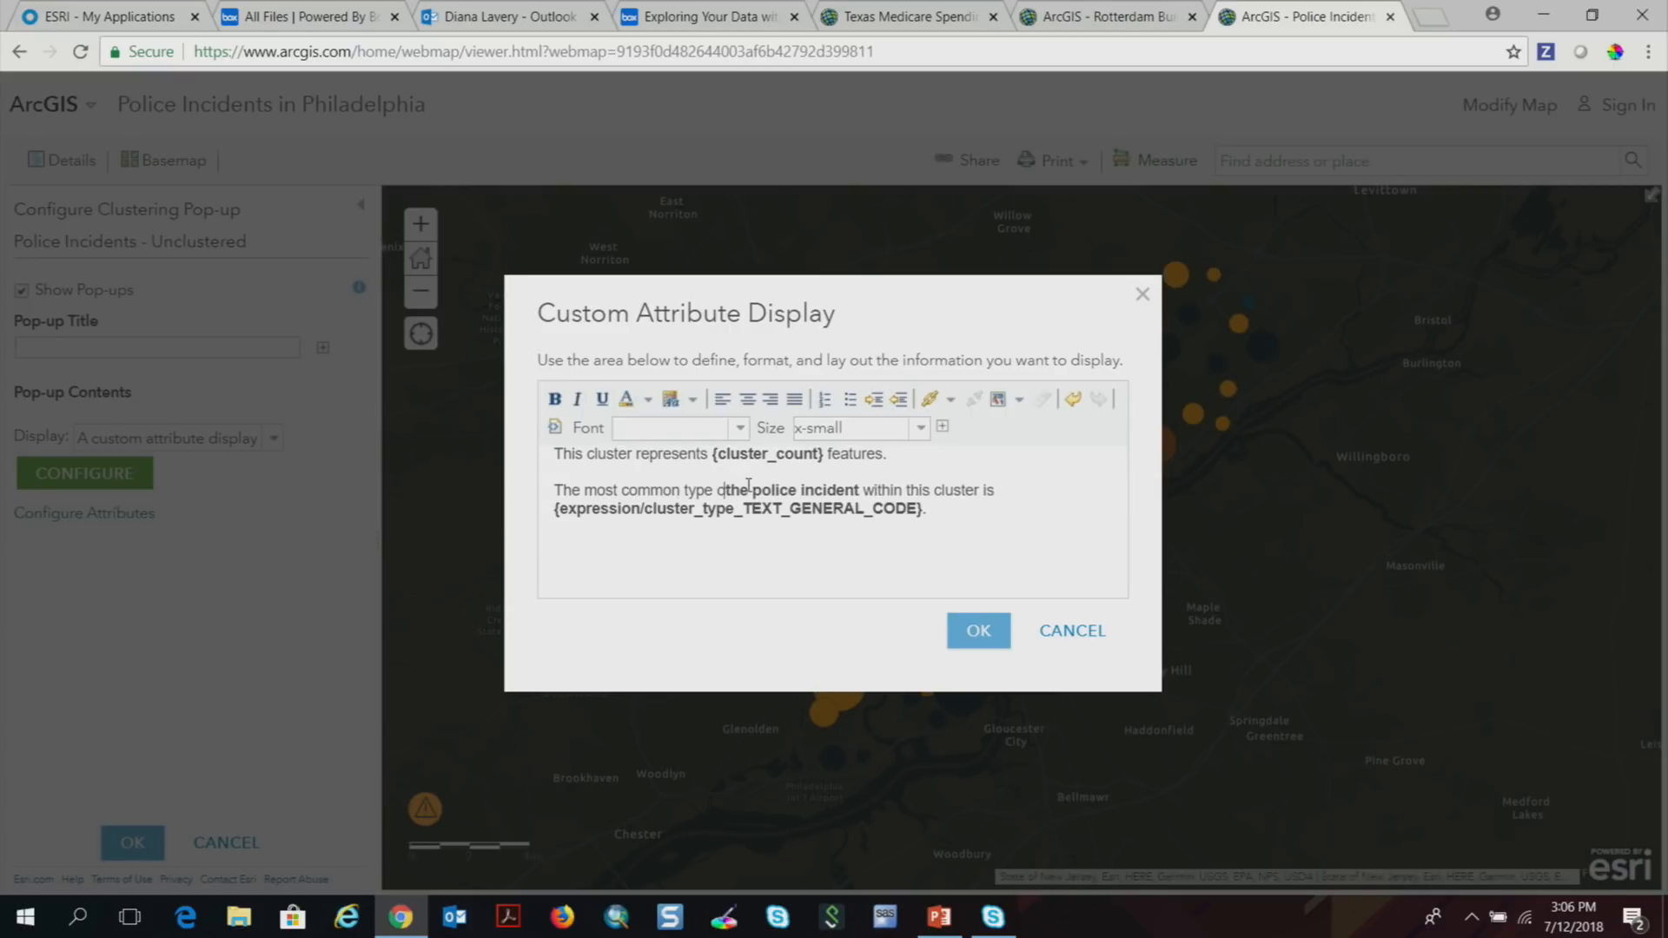
key(BackSpace)
key(BackSpace)
key(BackSpace)
key(BackSpace)
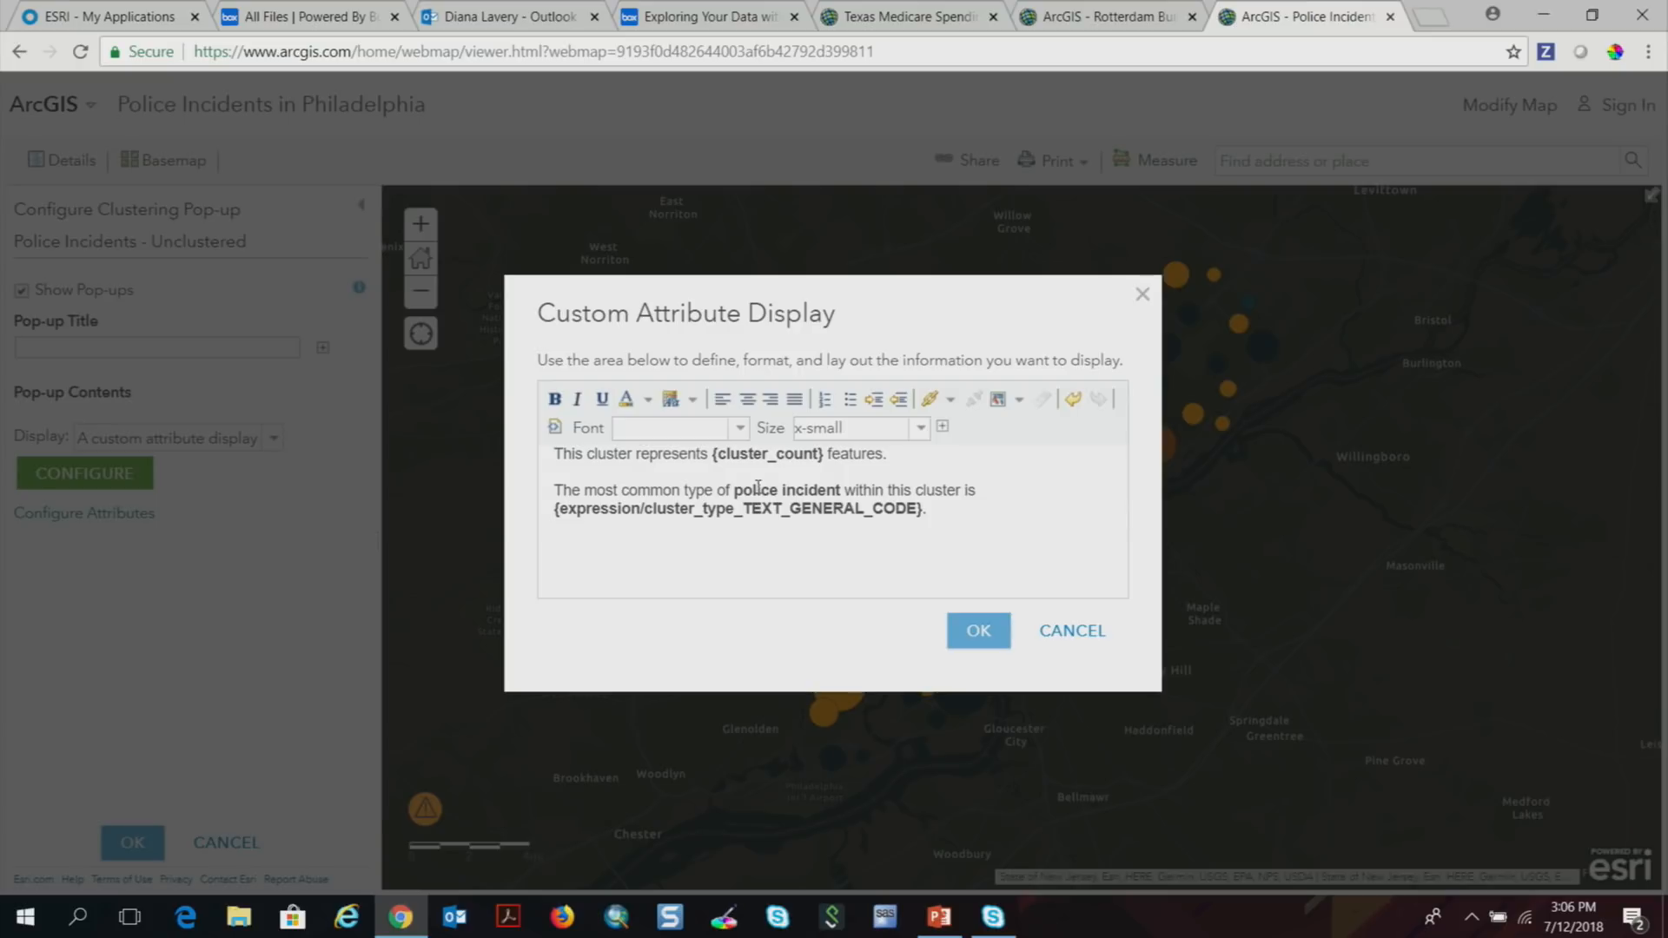
Remove the bold formatting from "police incident" and apply the custom pop-up text and clustering settings.
drag(856, 489, 734, 490)
click(550, 398)
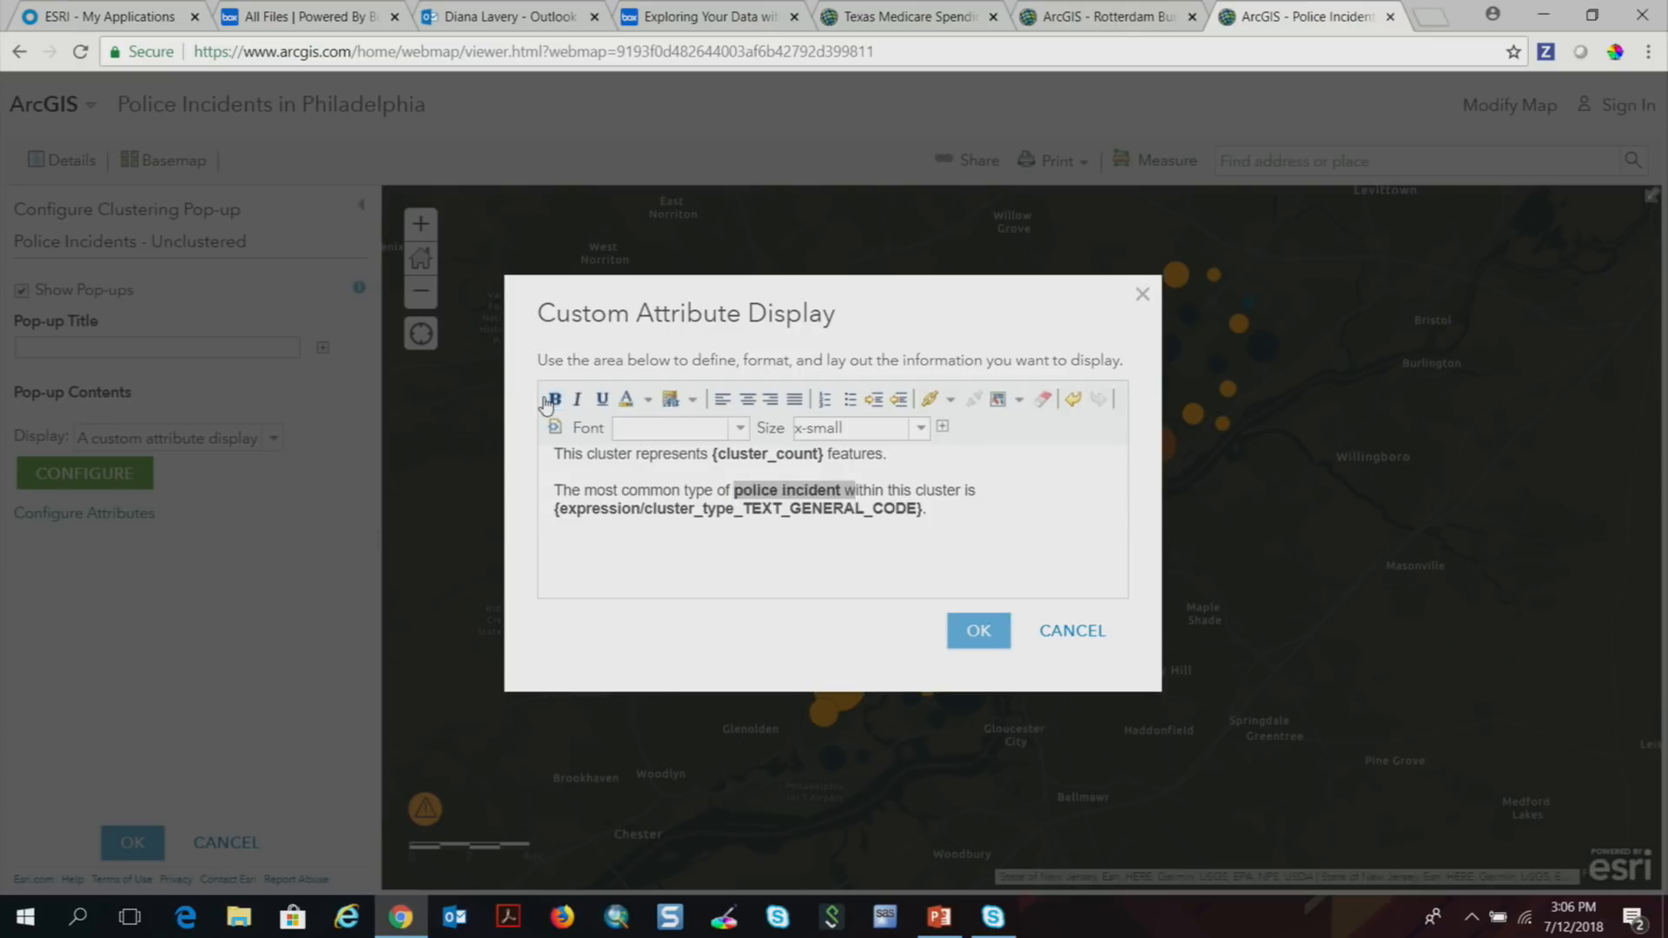
click(967, 492)
drag(949, 511, 554, 511)
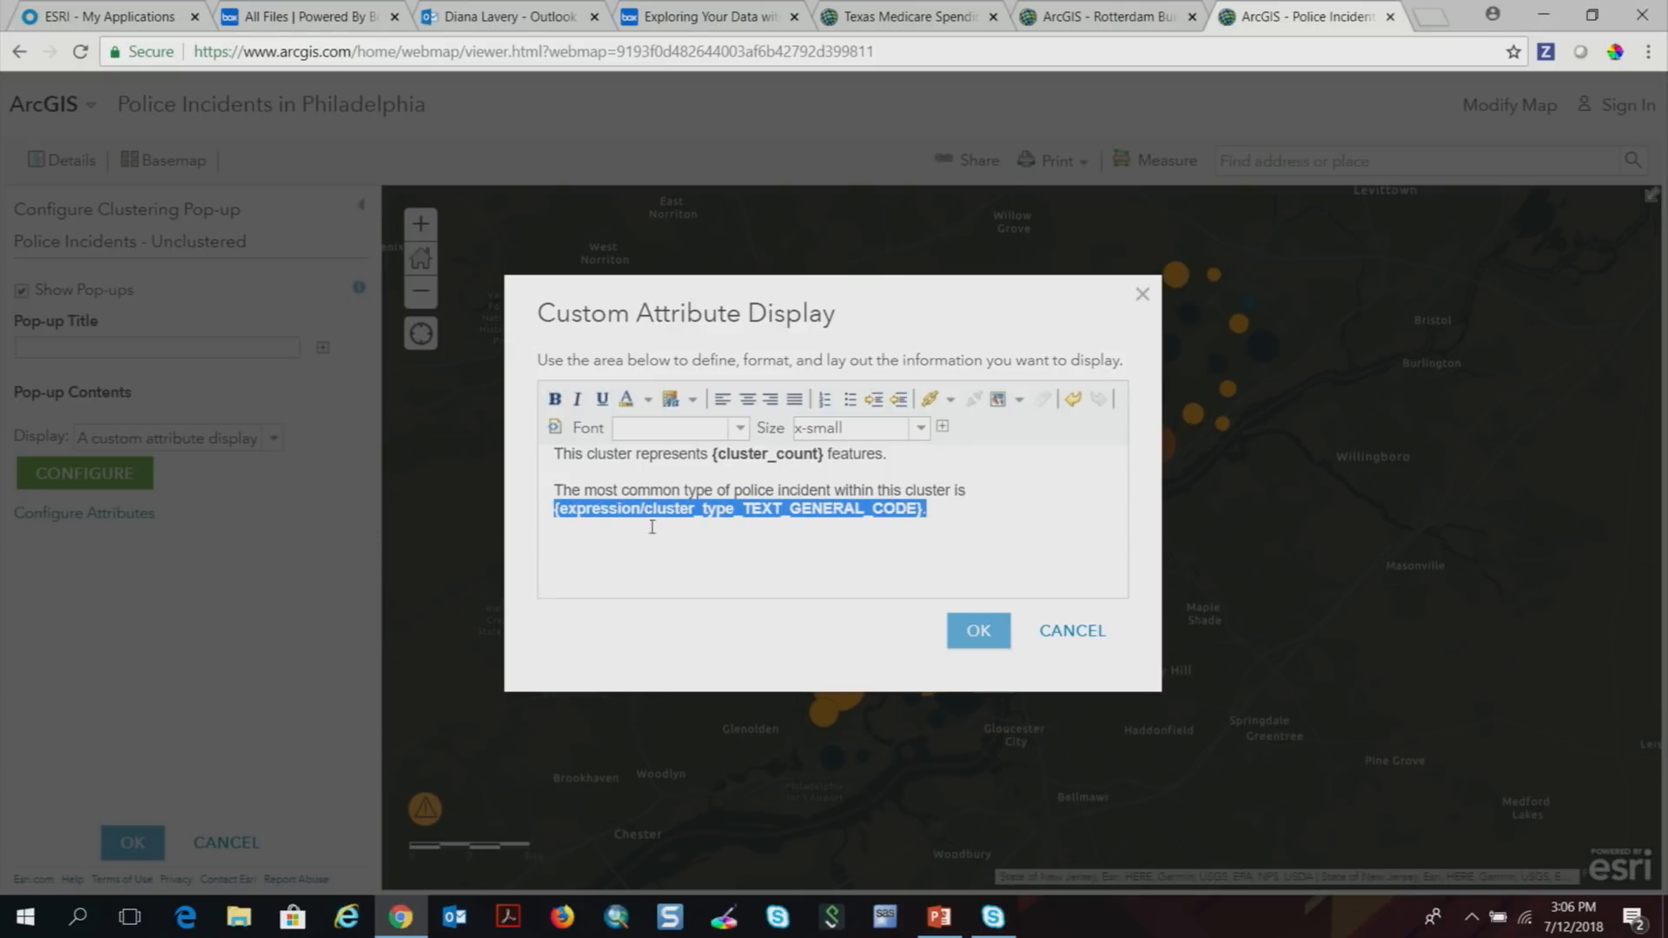
click(979, 536)
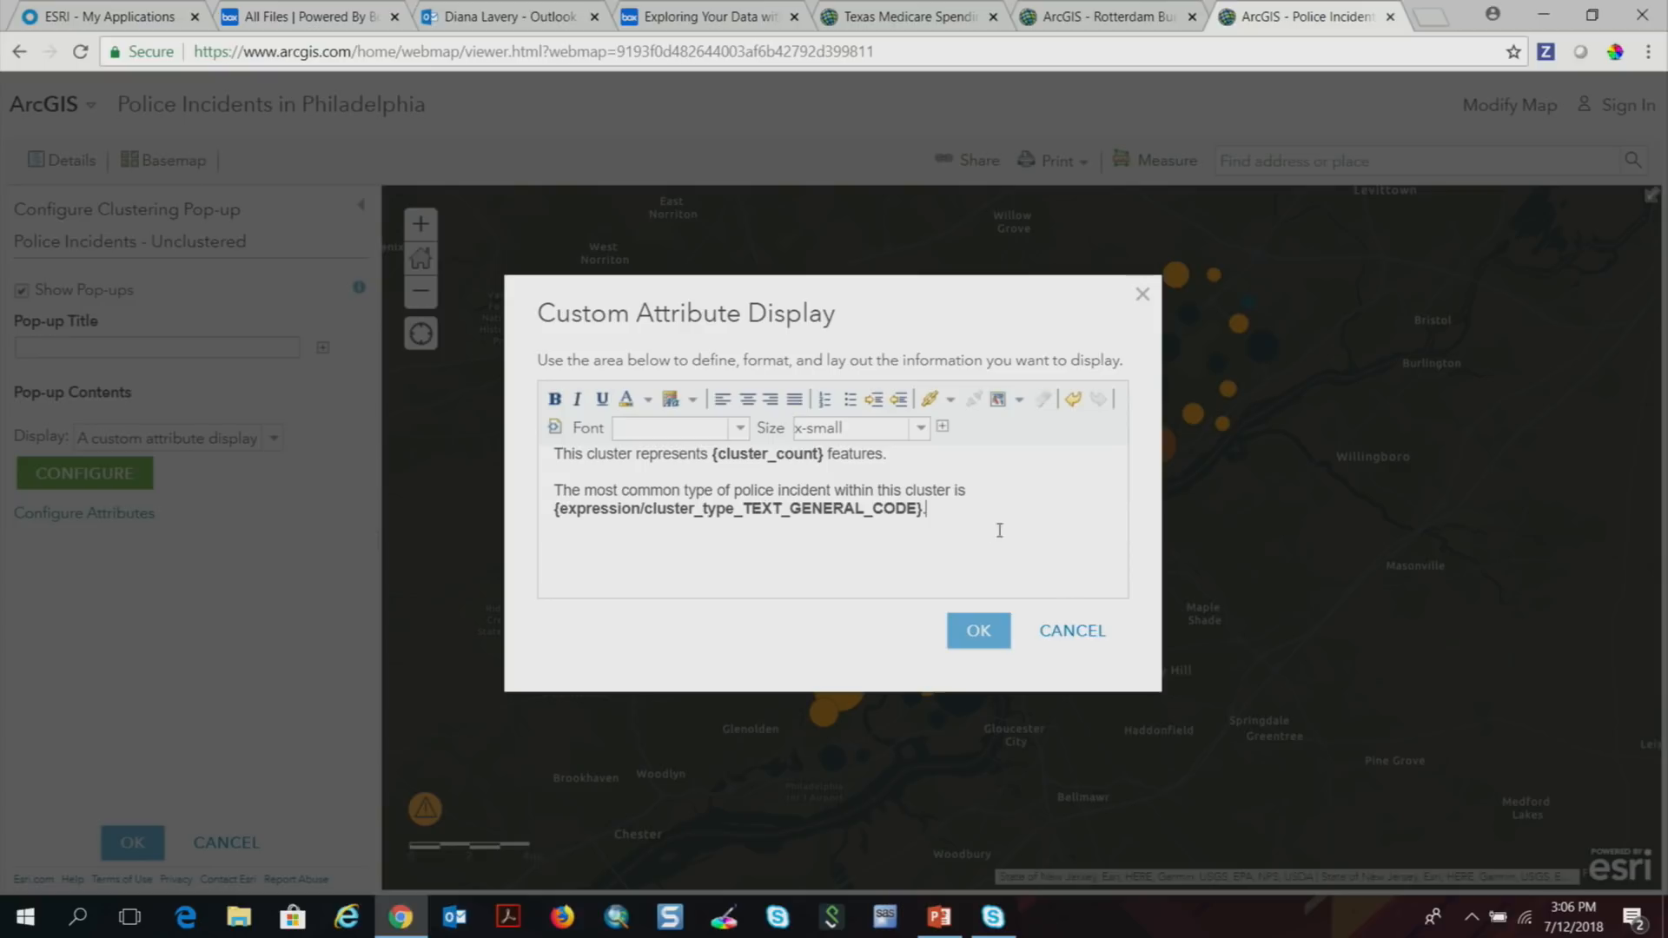
click(979, 631)
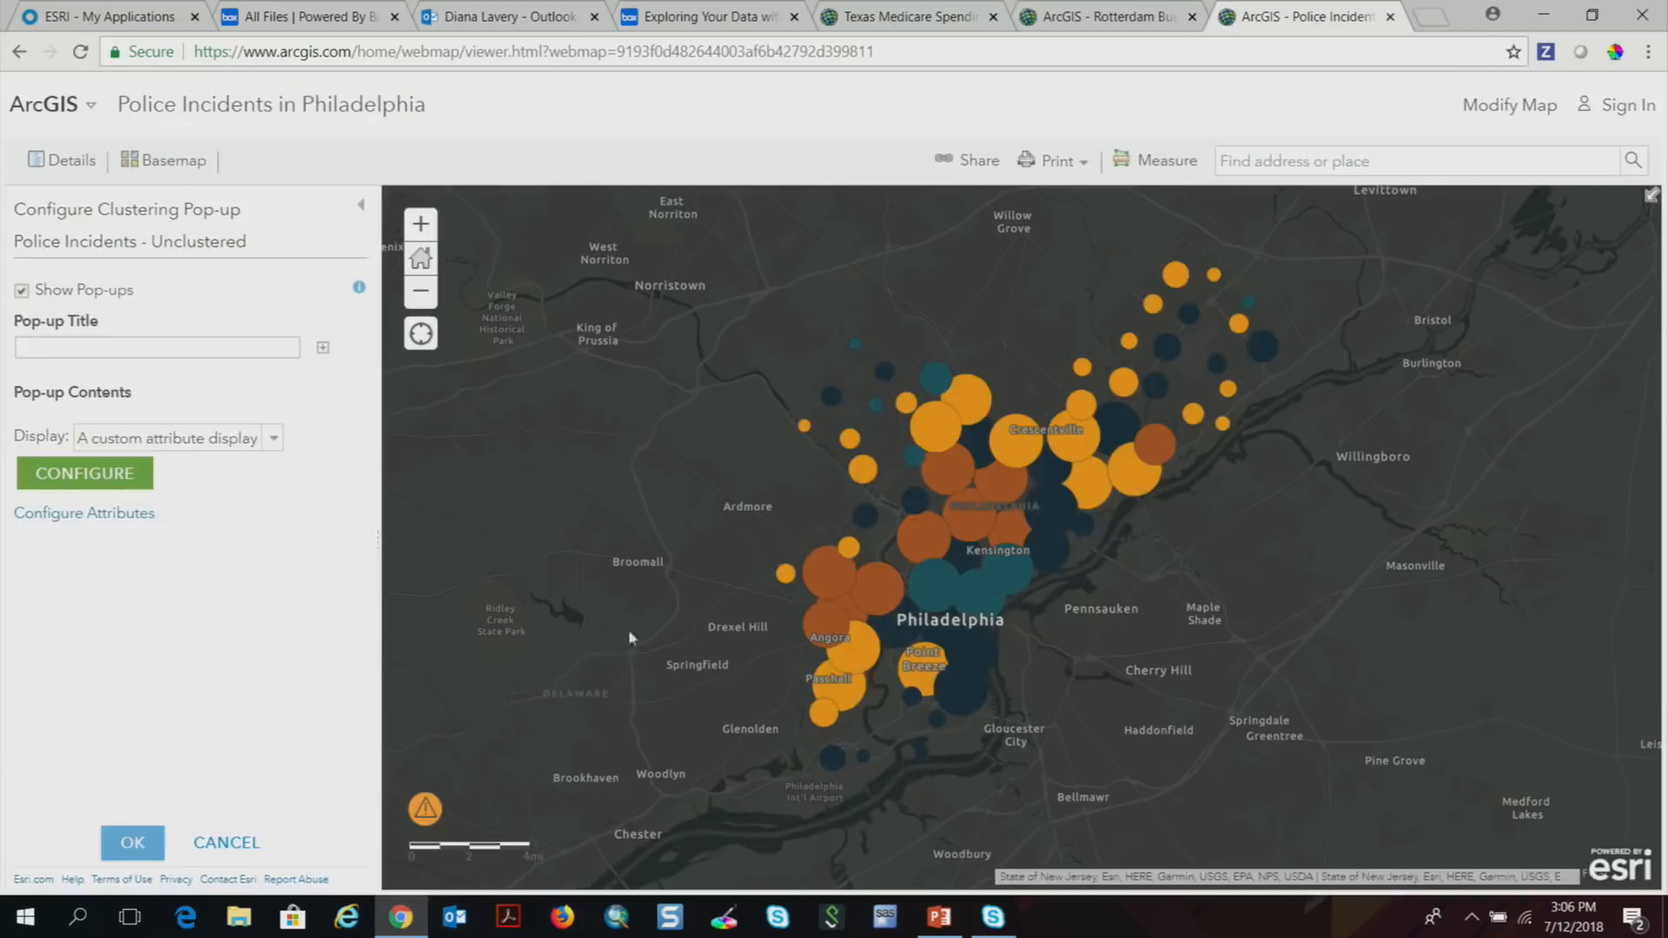
click(153, 841)
click(151, 845)
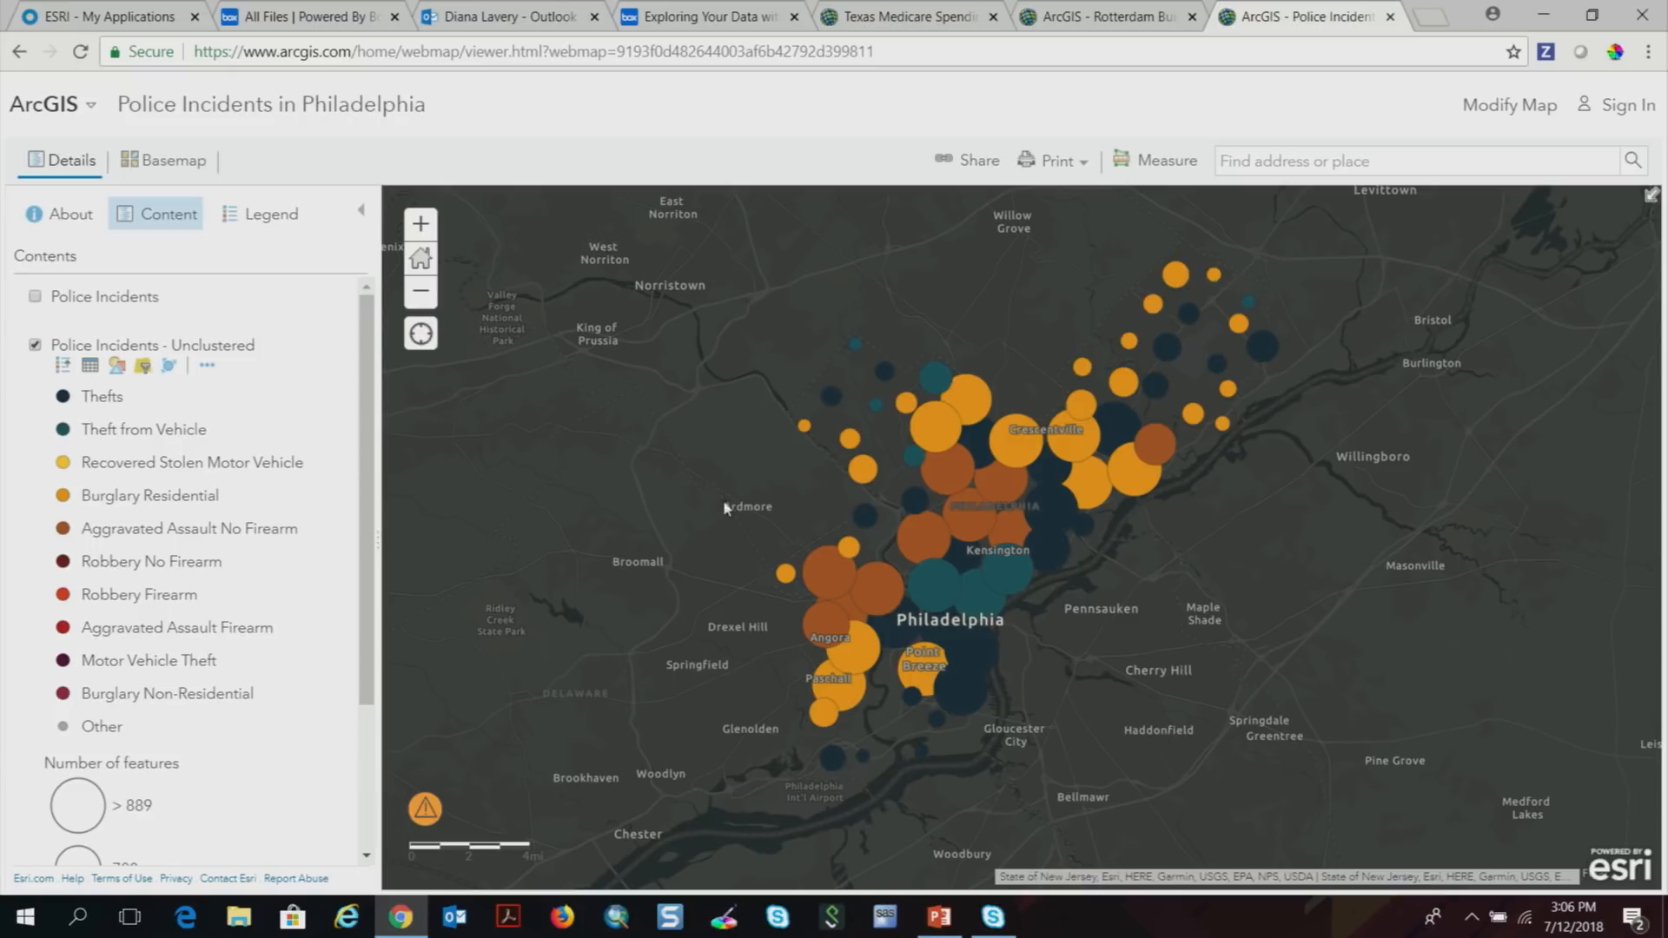
Inspect the reworded pop-up of the brown Aggravated Assault No Firearm cluster southwest of Crescentville.
double_click(992, 488)
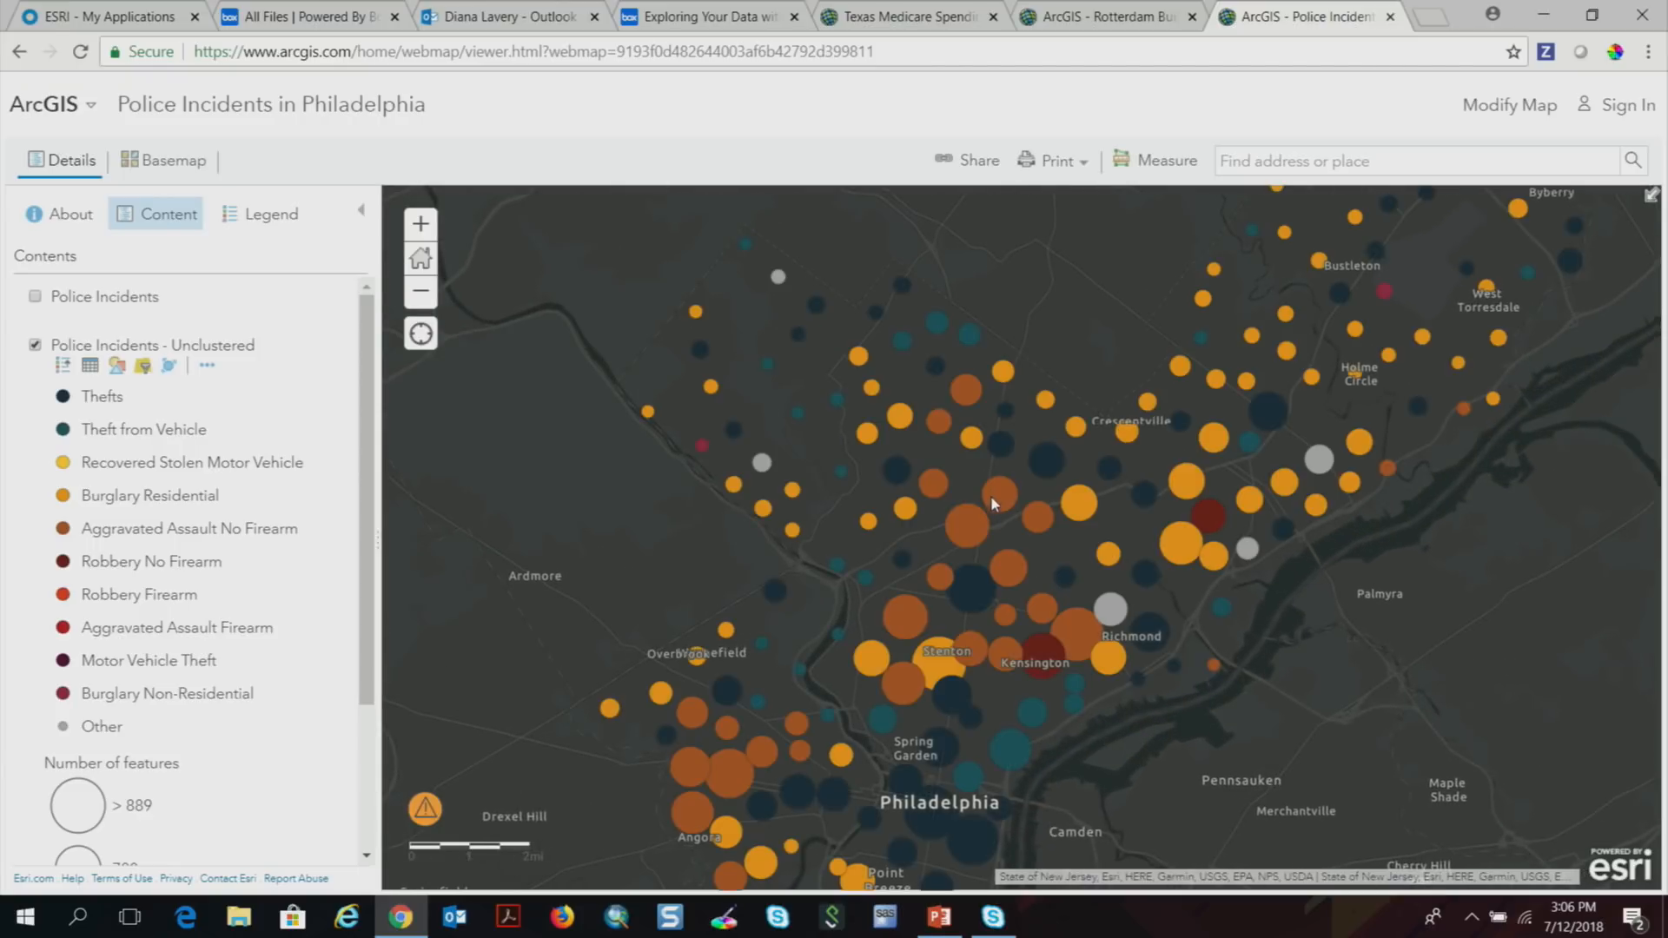
click(1004, 505)
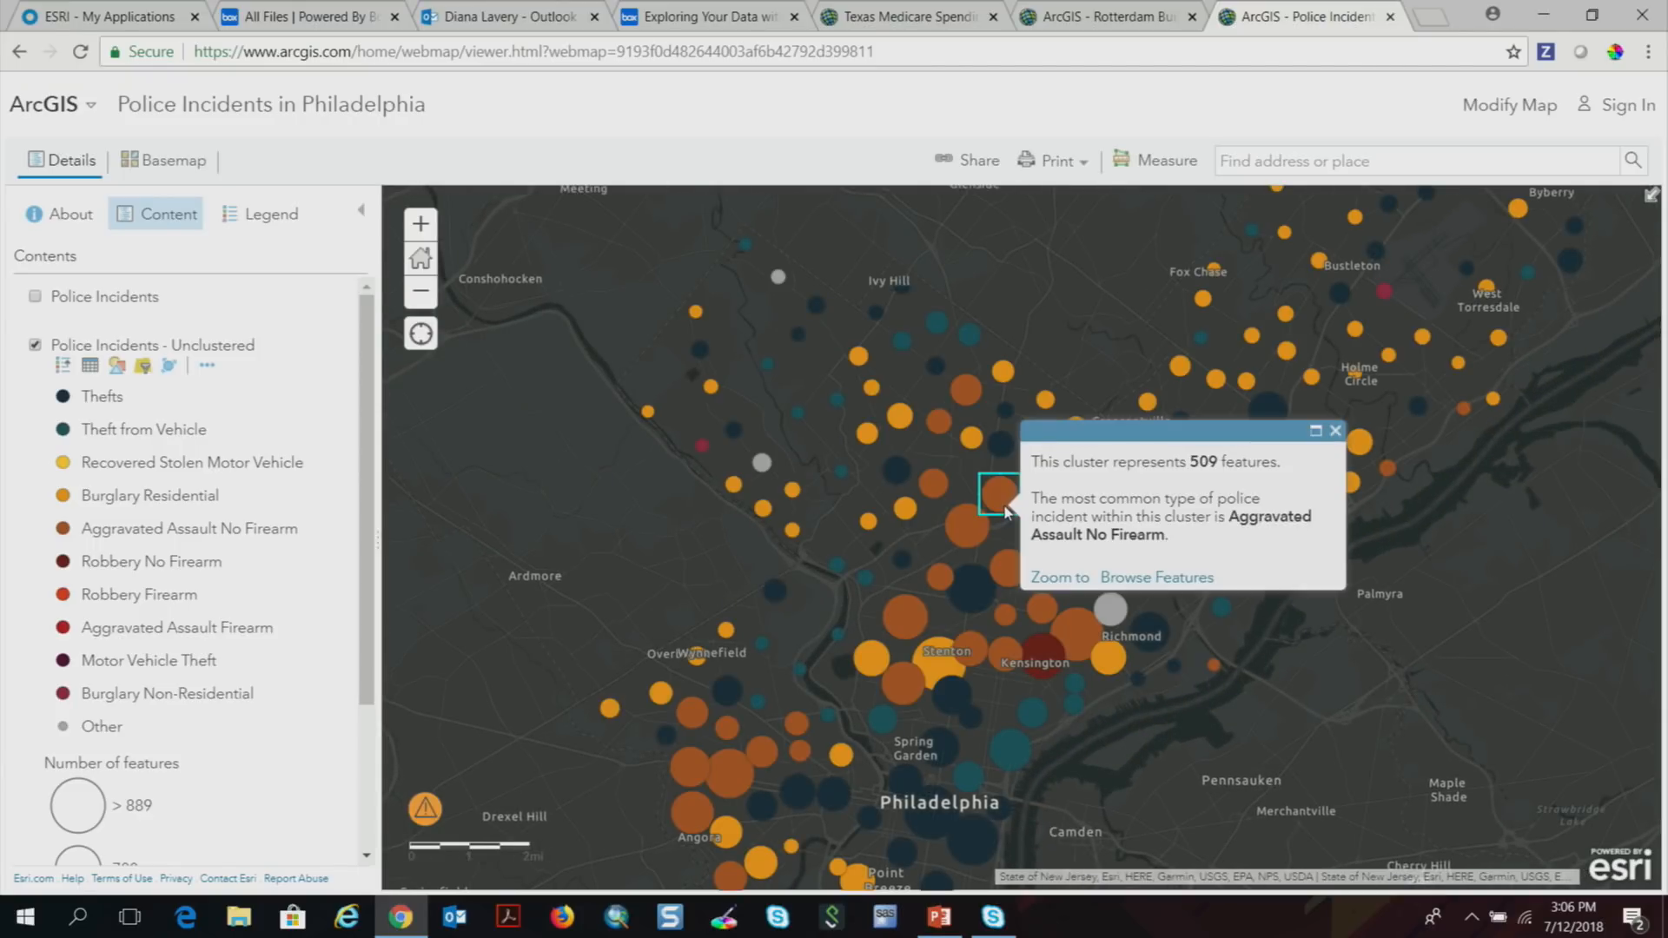
double_click(984, 514)
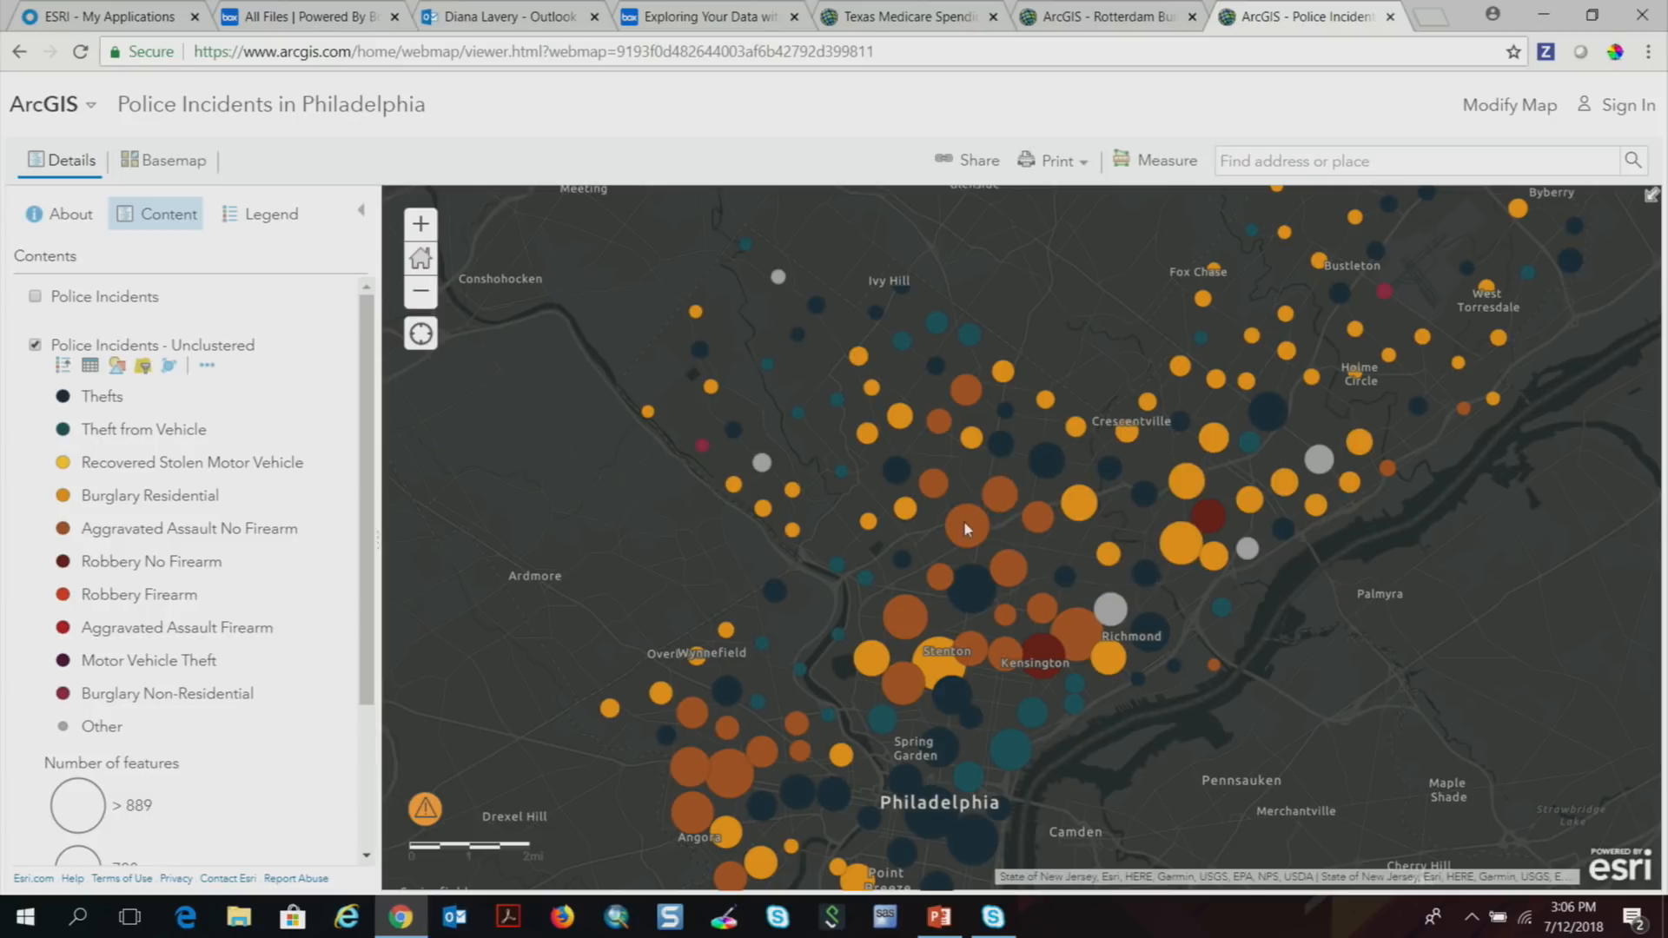
Examine the clusters at street level around W Cayuga St and St Luke St, inspecting the pop-up of a small grey cluster.
scroll(1018, 545, up, 4)
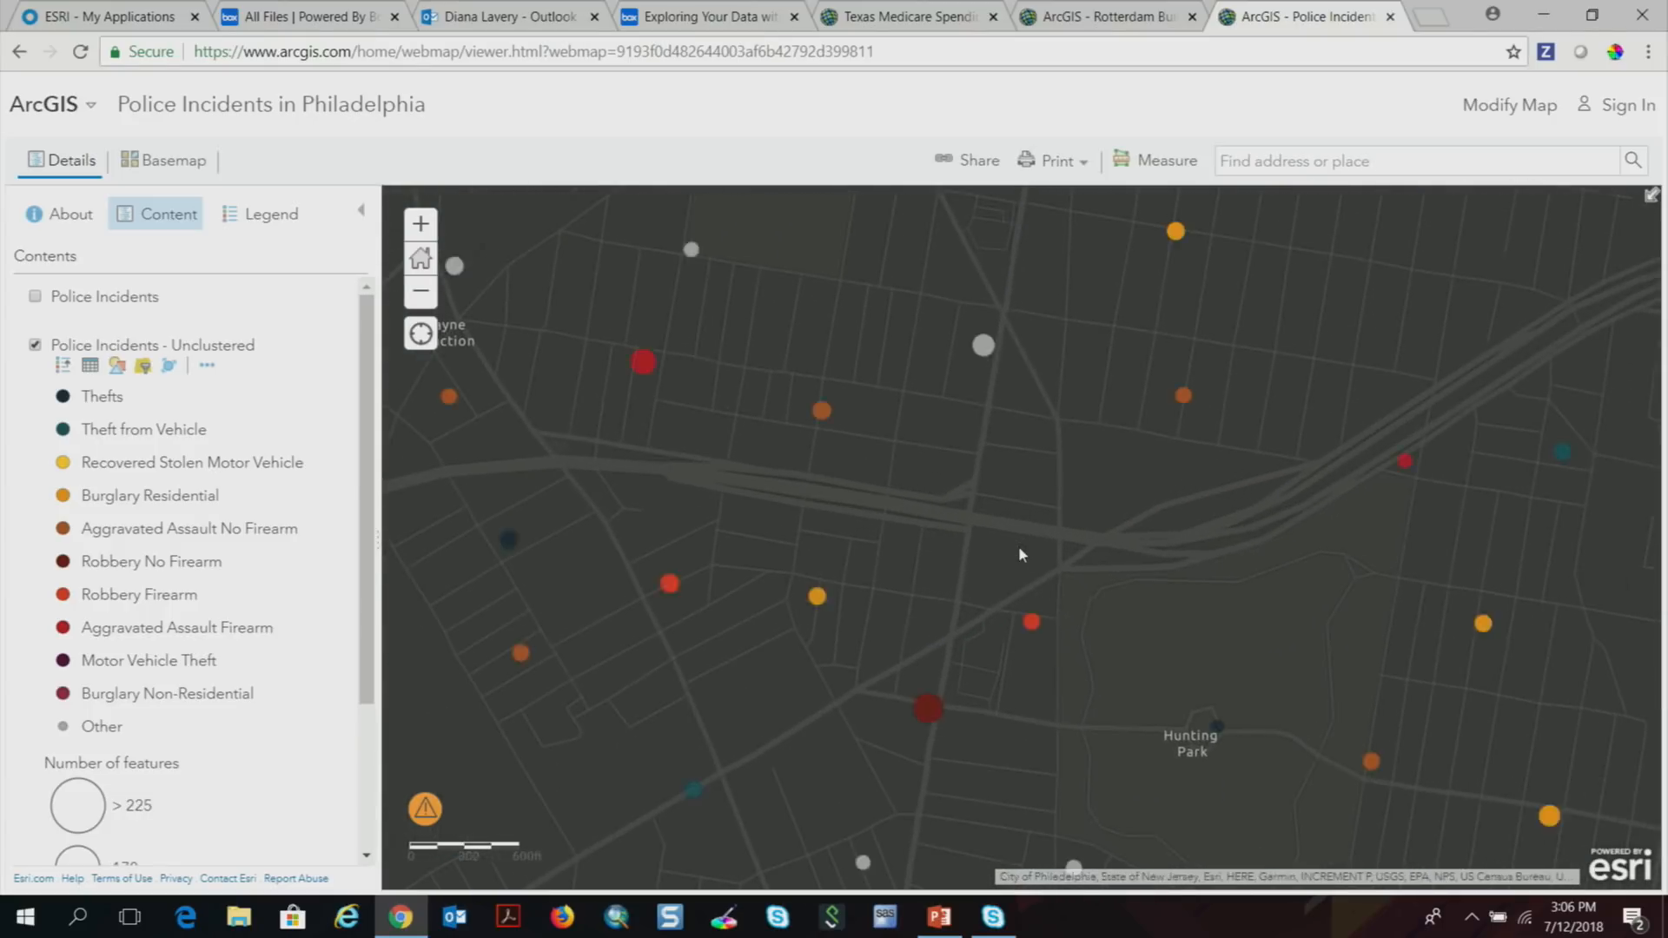
scroll(1018, 545, up, 1)
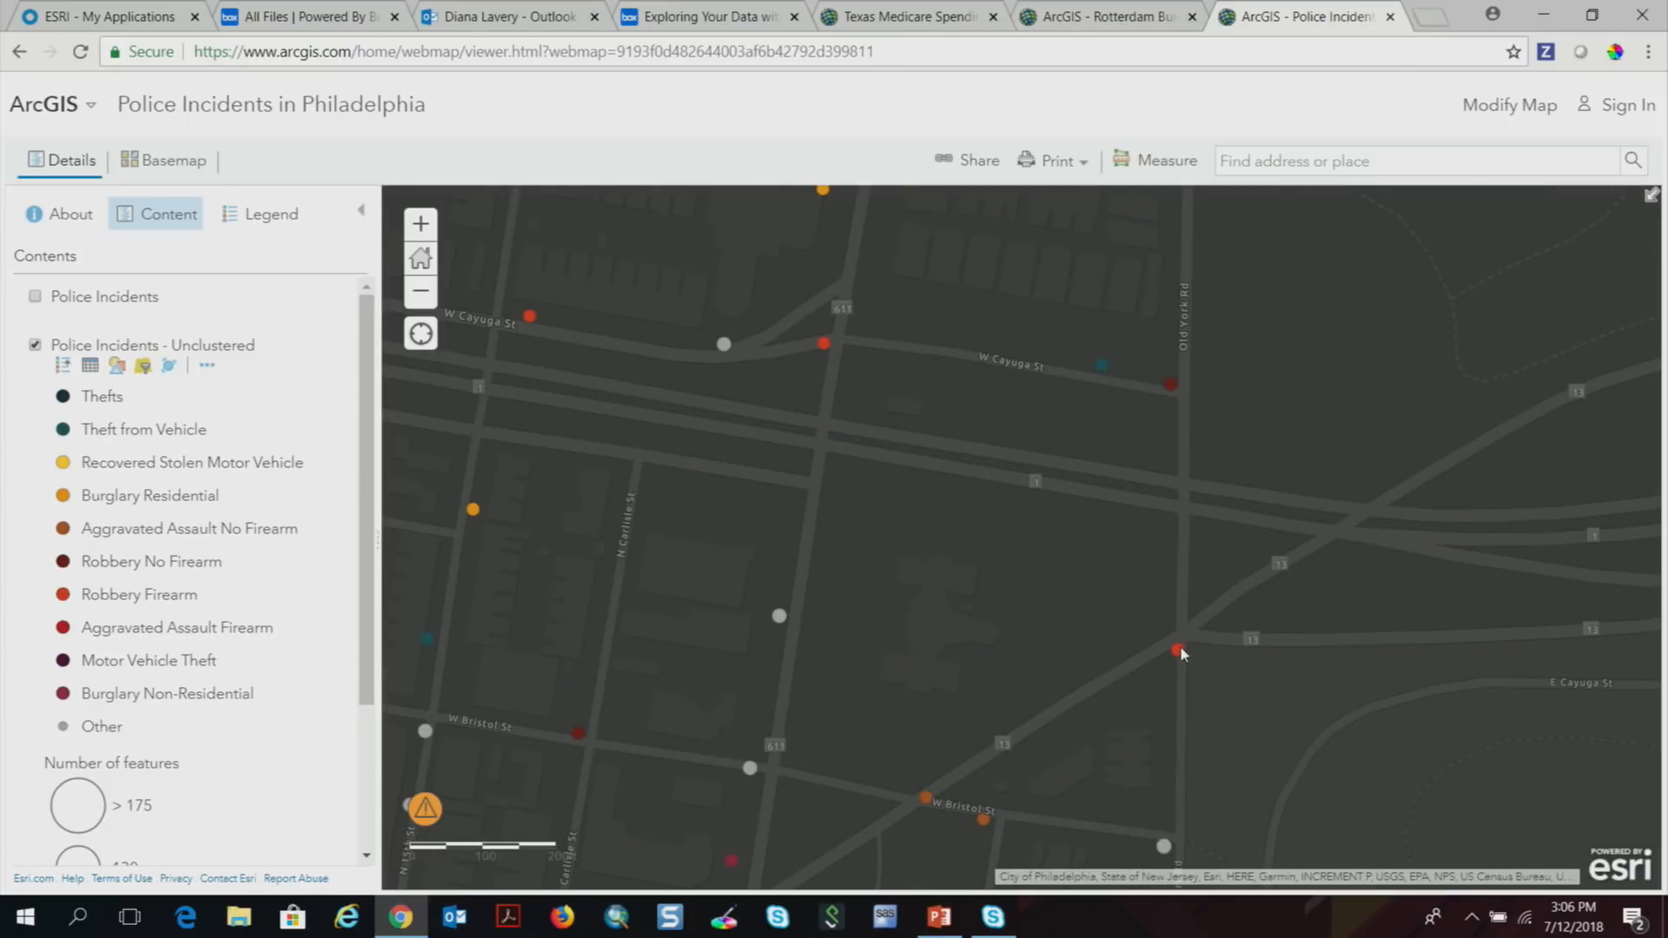
click(1178, 650)
scroll(937, 572, up, 2)
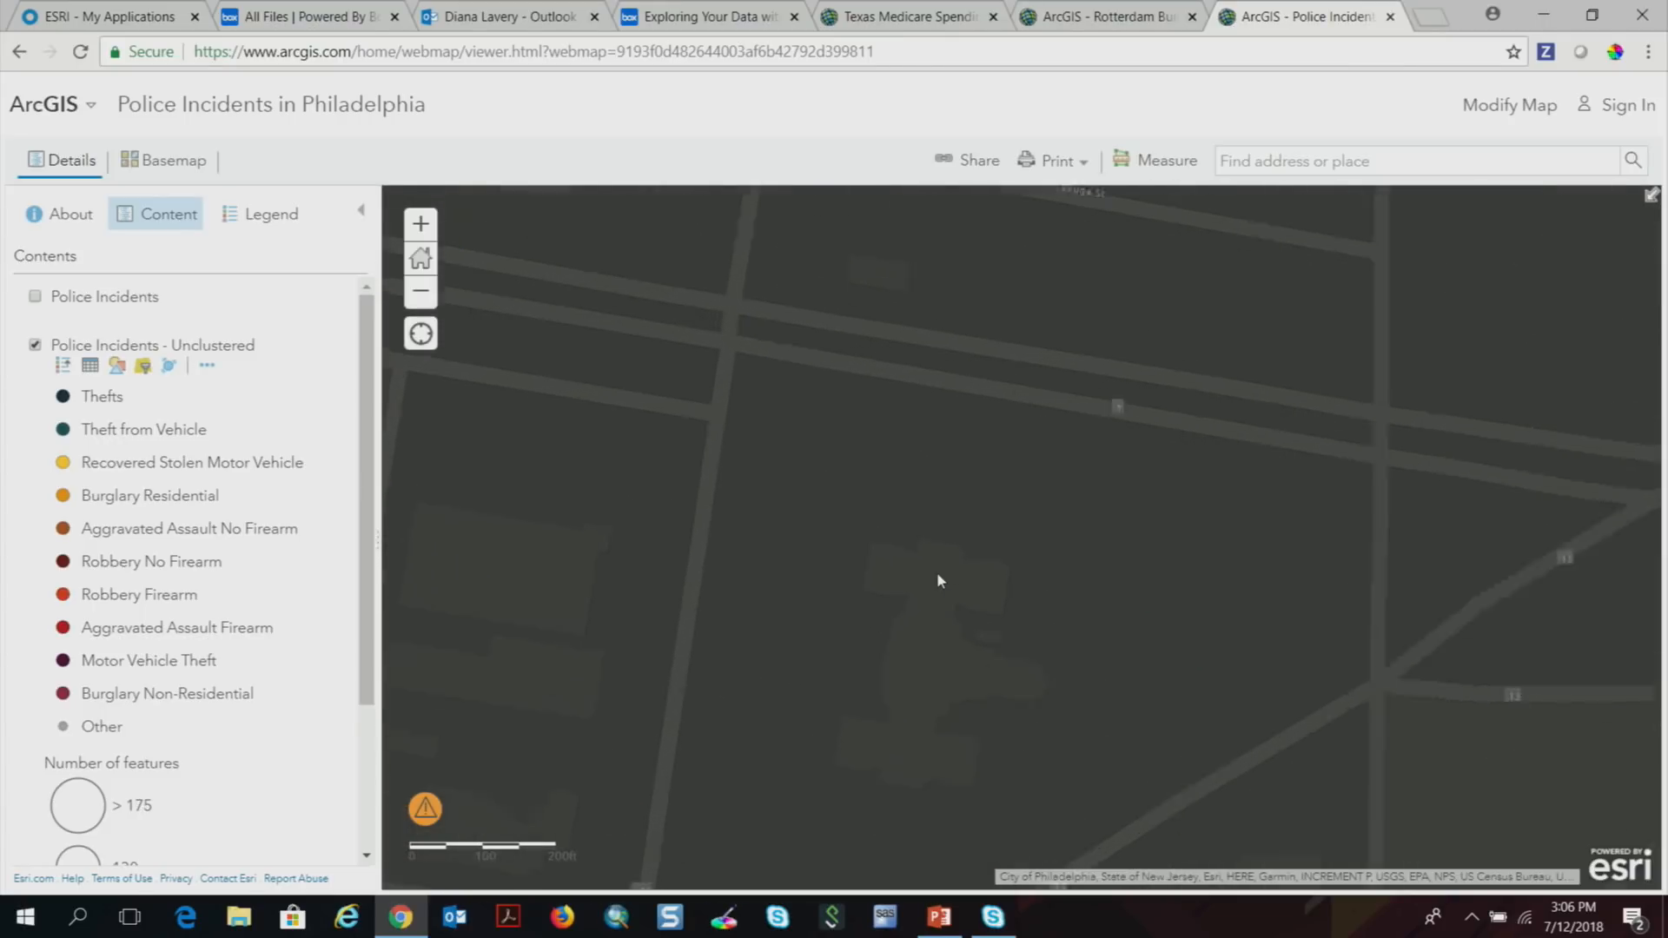
drag(448, 522, 865, 582)
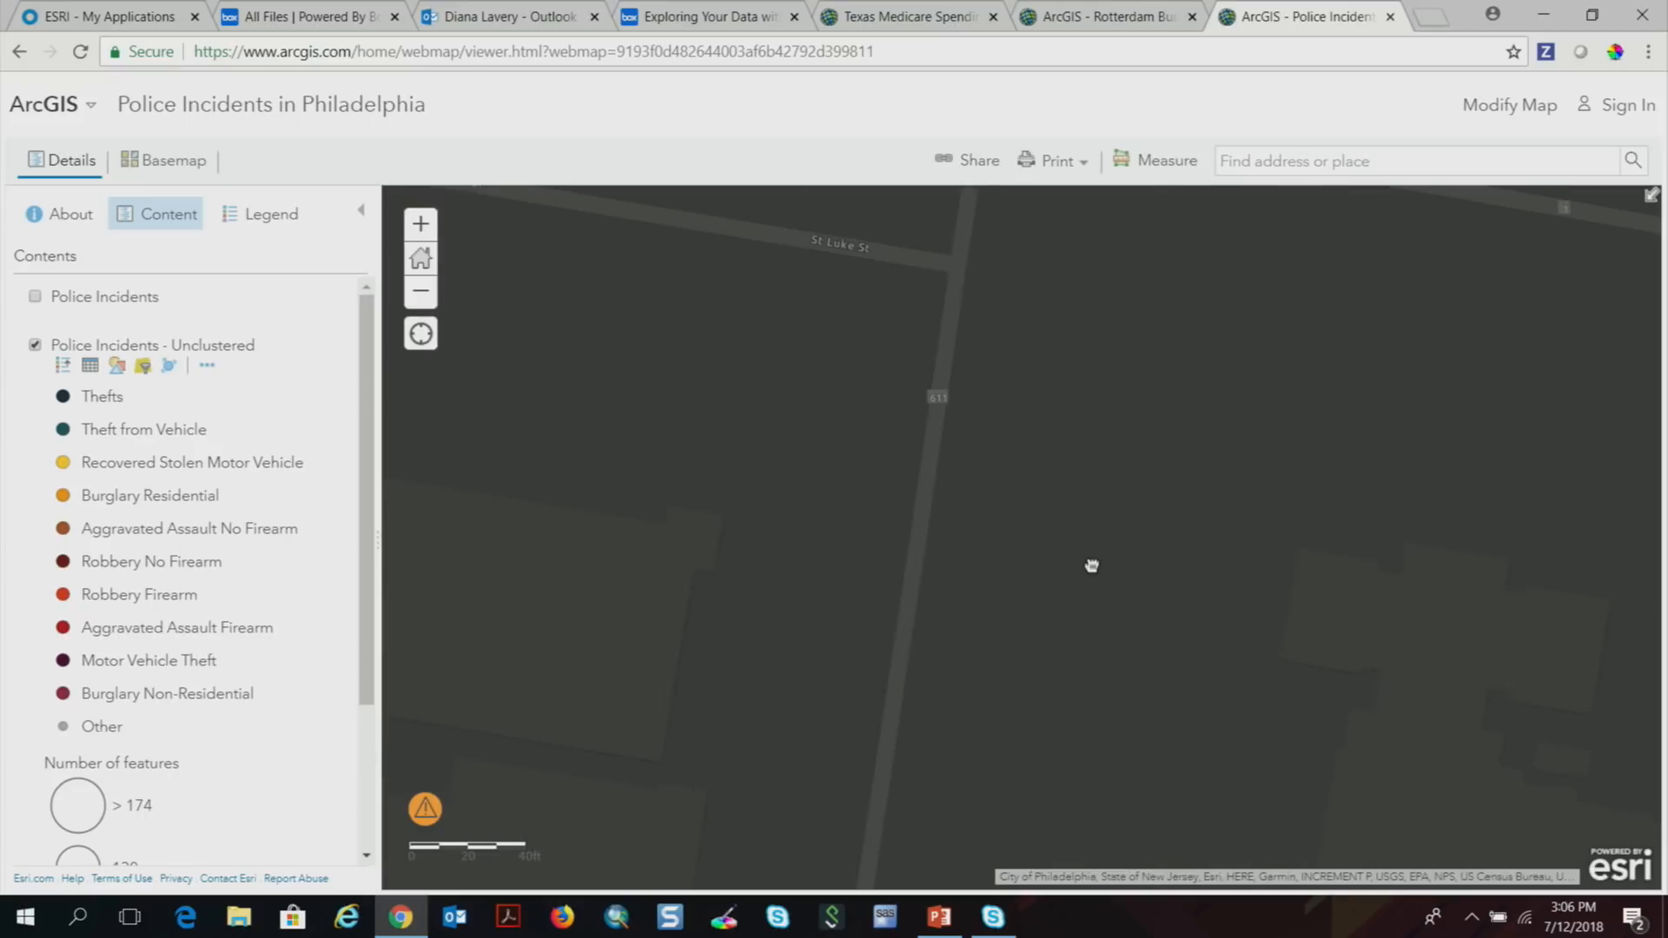
click(797, 771)
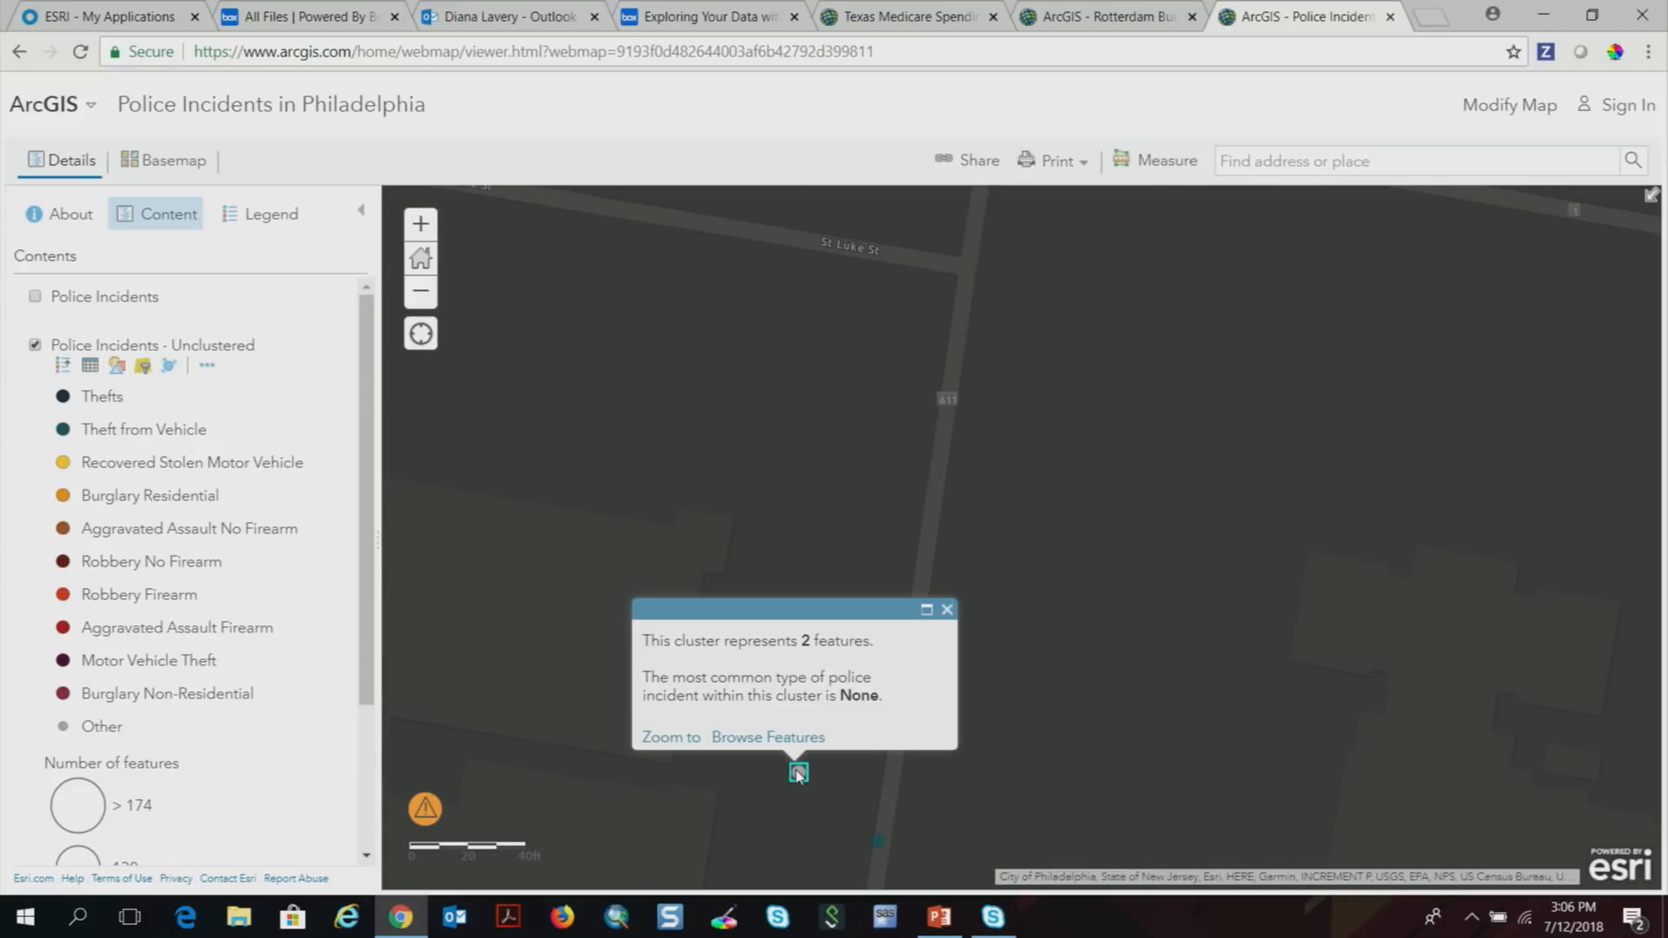
click(877, 841)
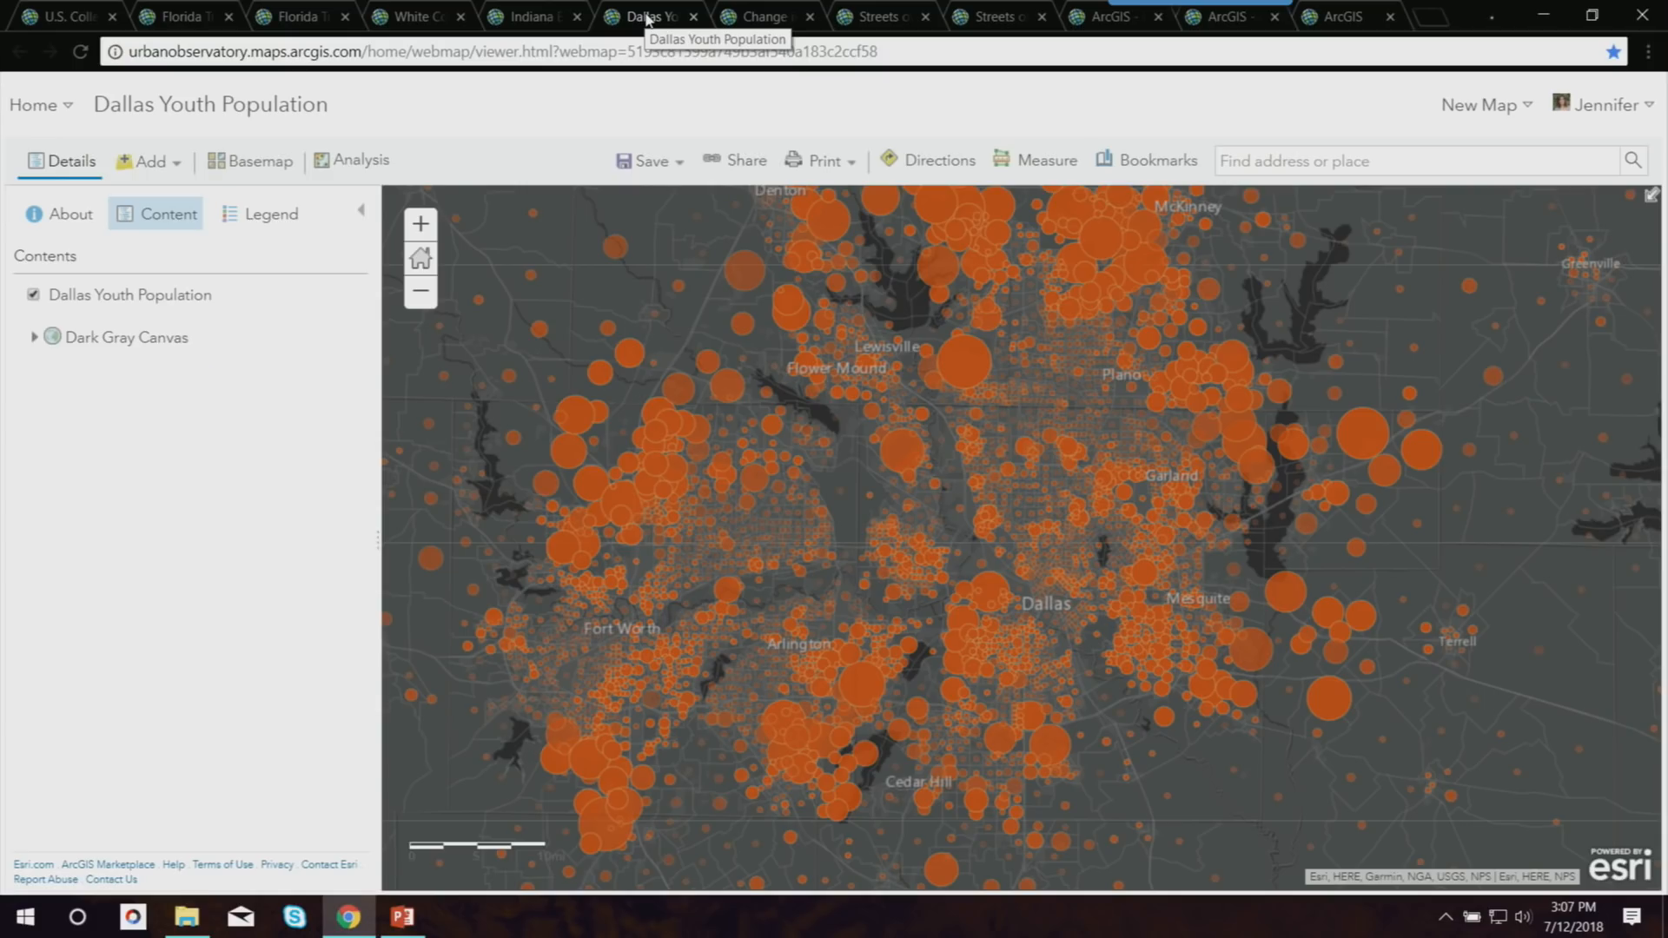
Examine the Arcade expression behind the Youth Population attribute in the Dallas Youth Population layer's style, then close the style settings.
click(118, 297)
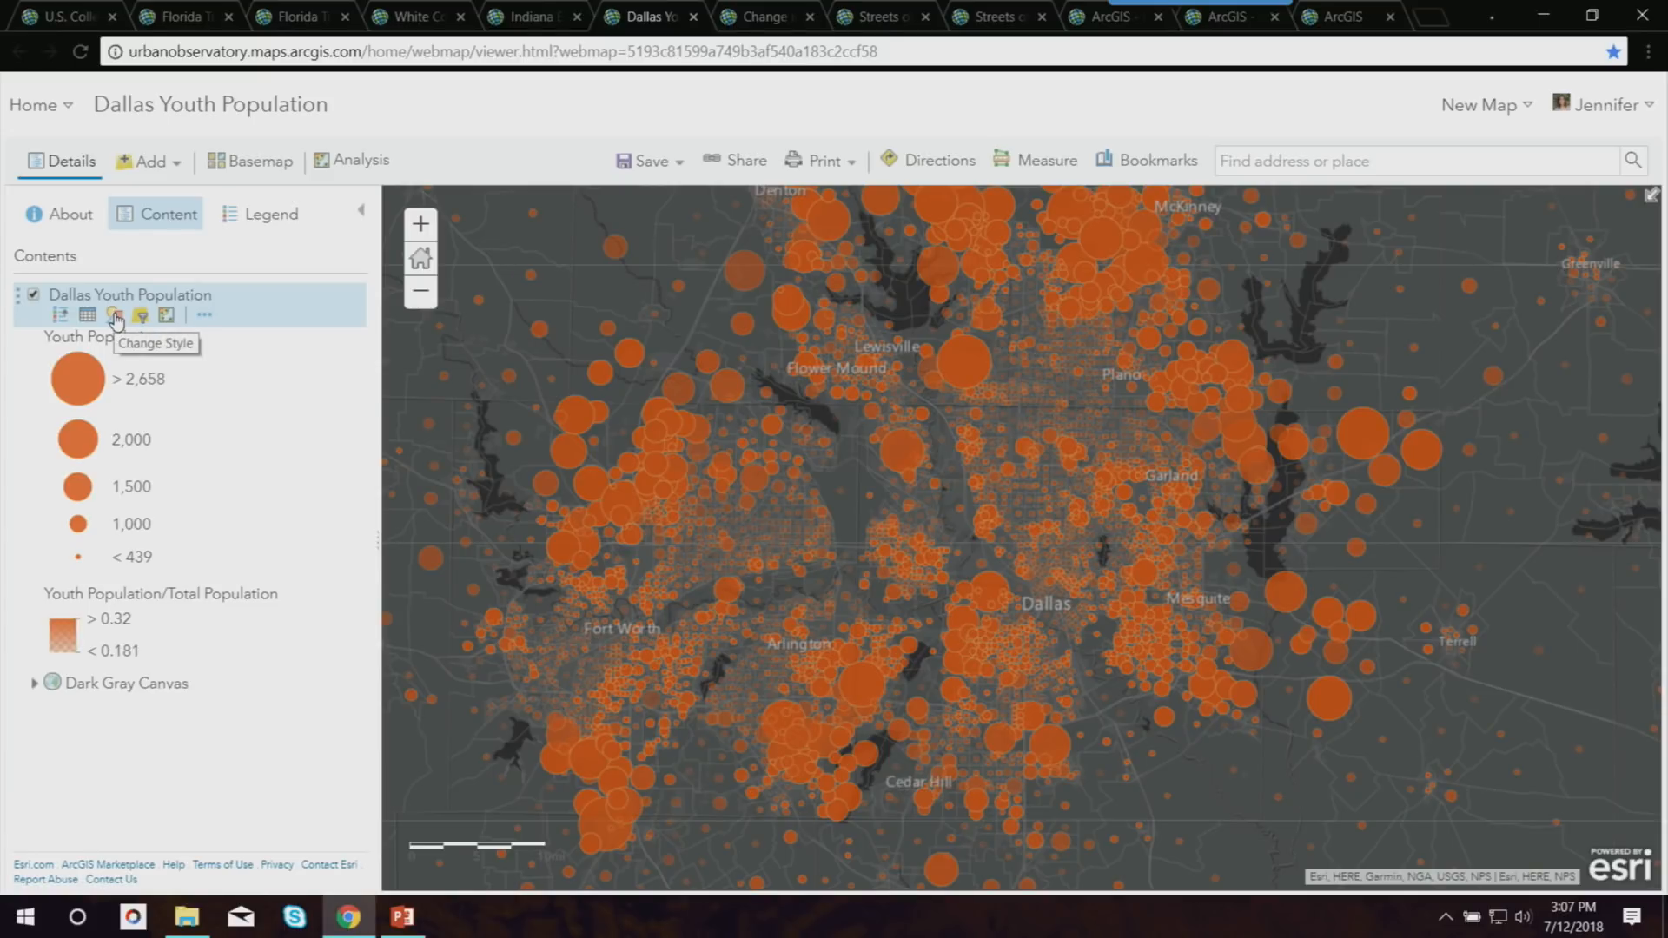
click(116, 318)
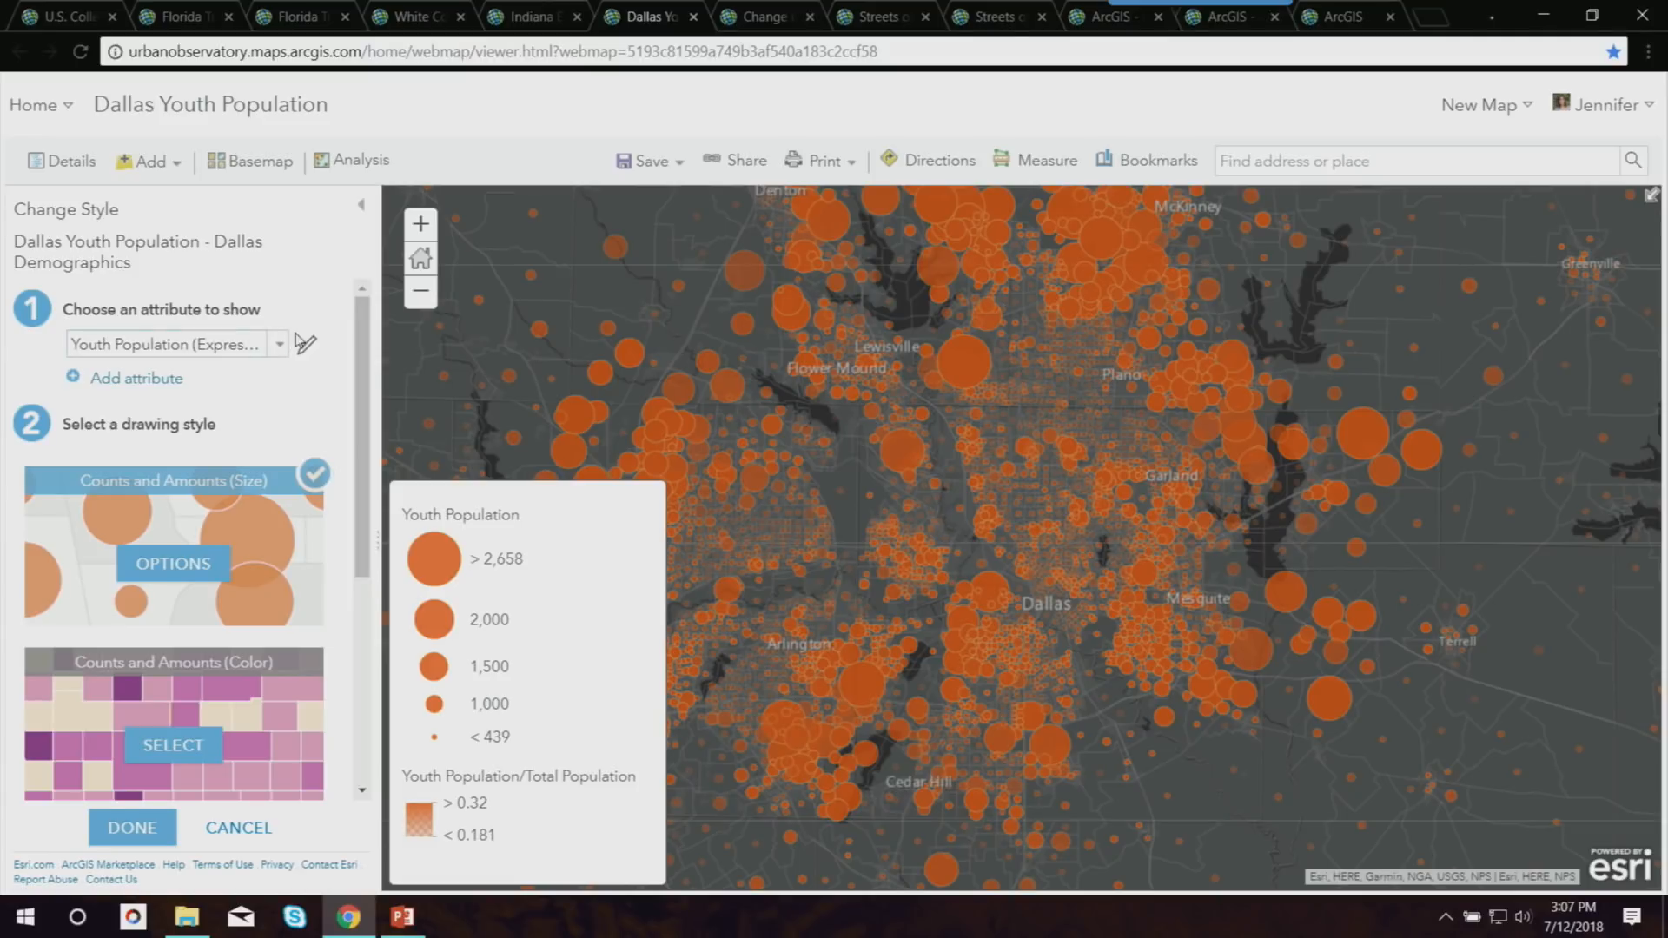
click(309, 346)
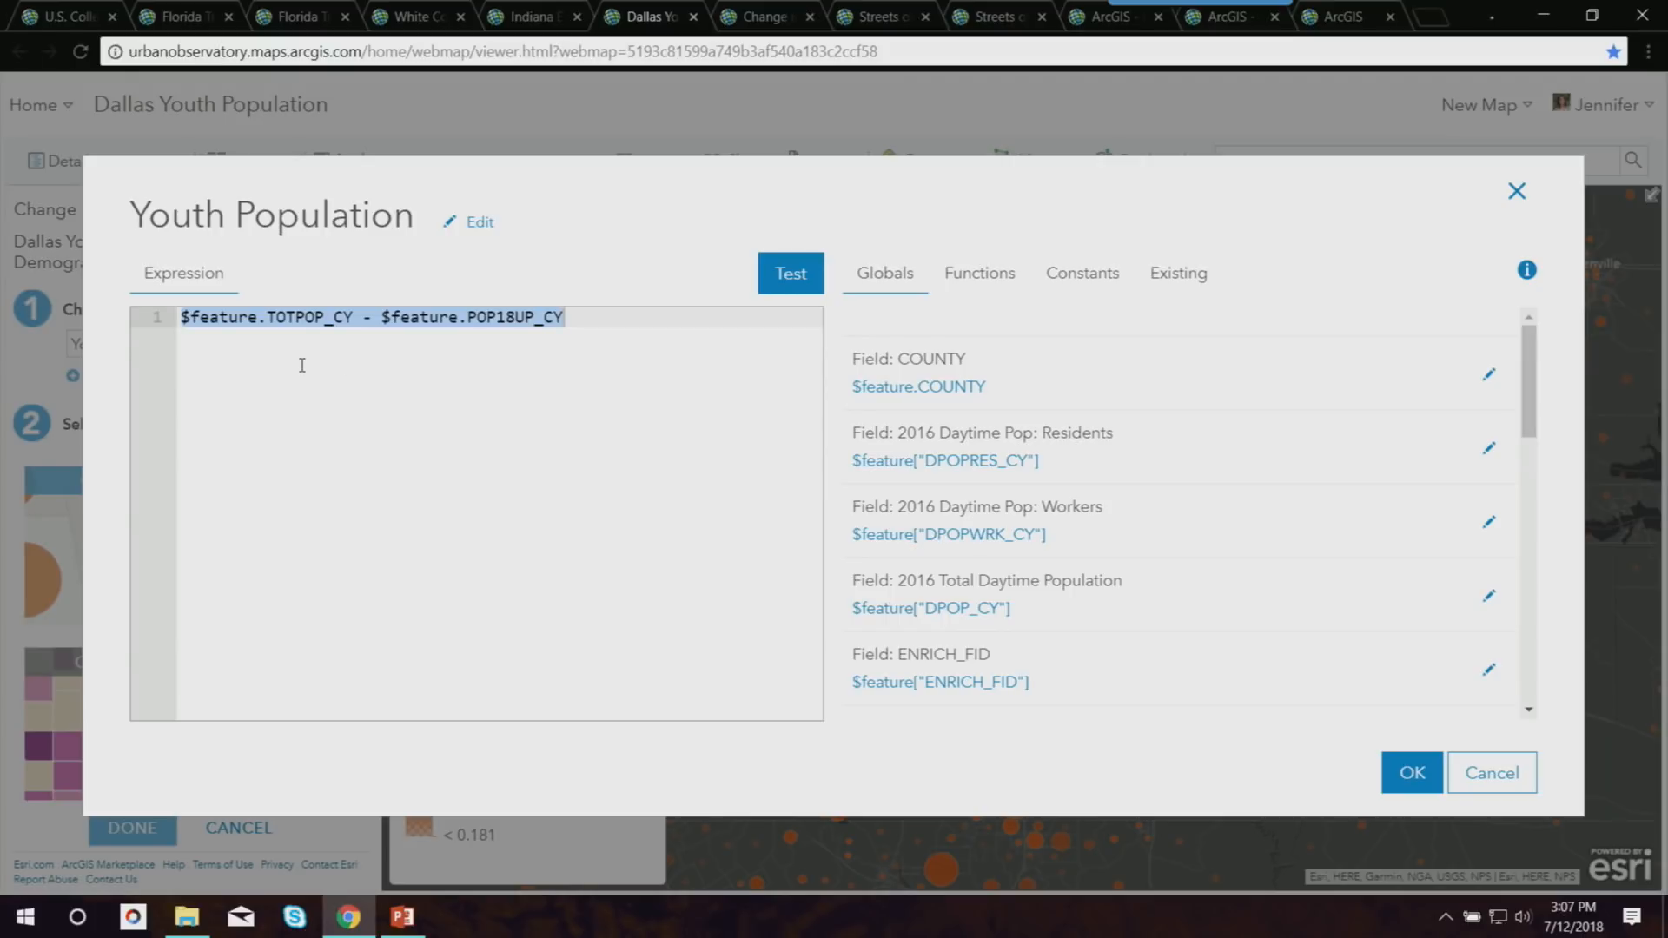
click(1503, 771)
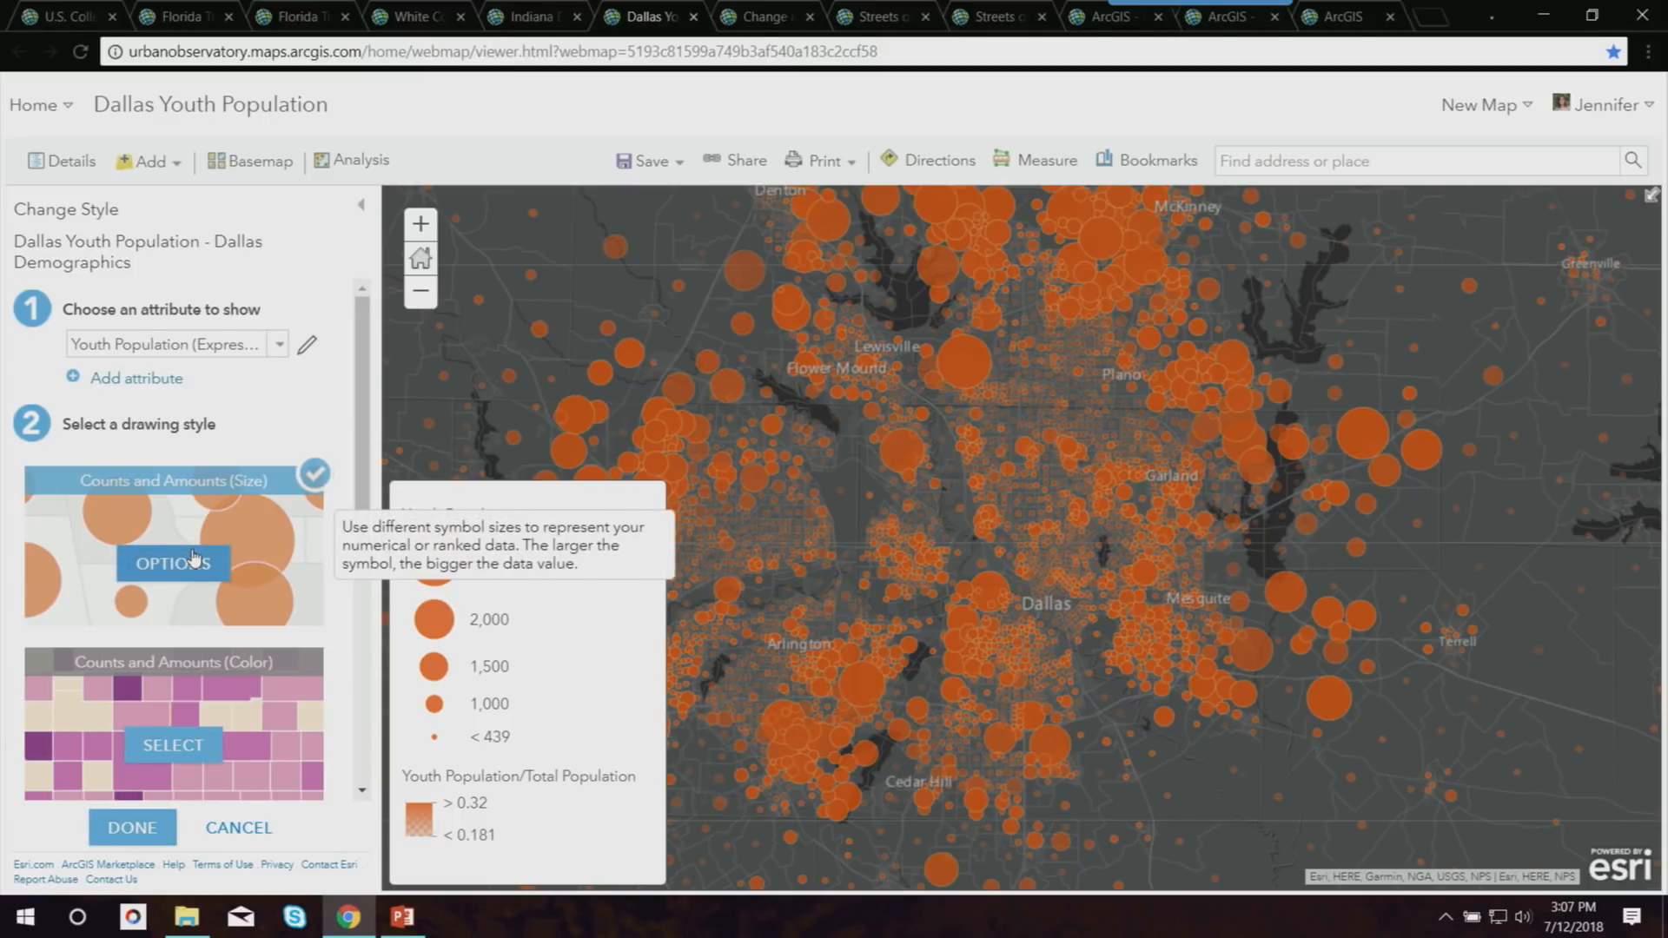
click(132, 827)
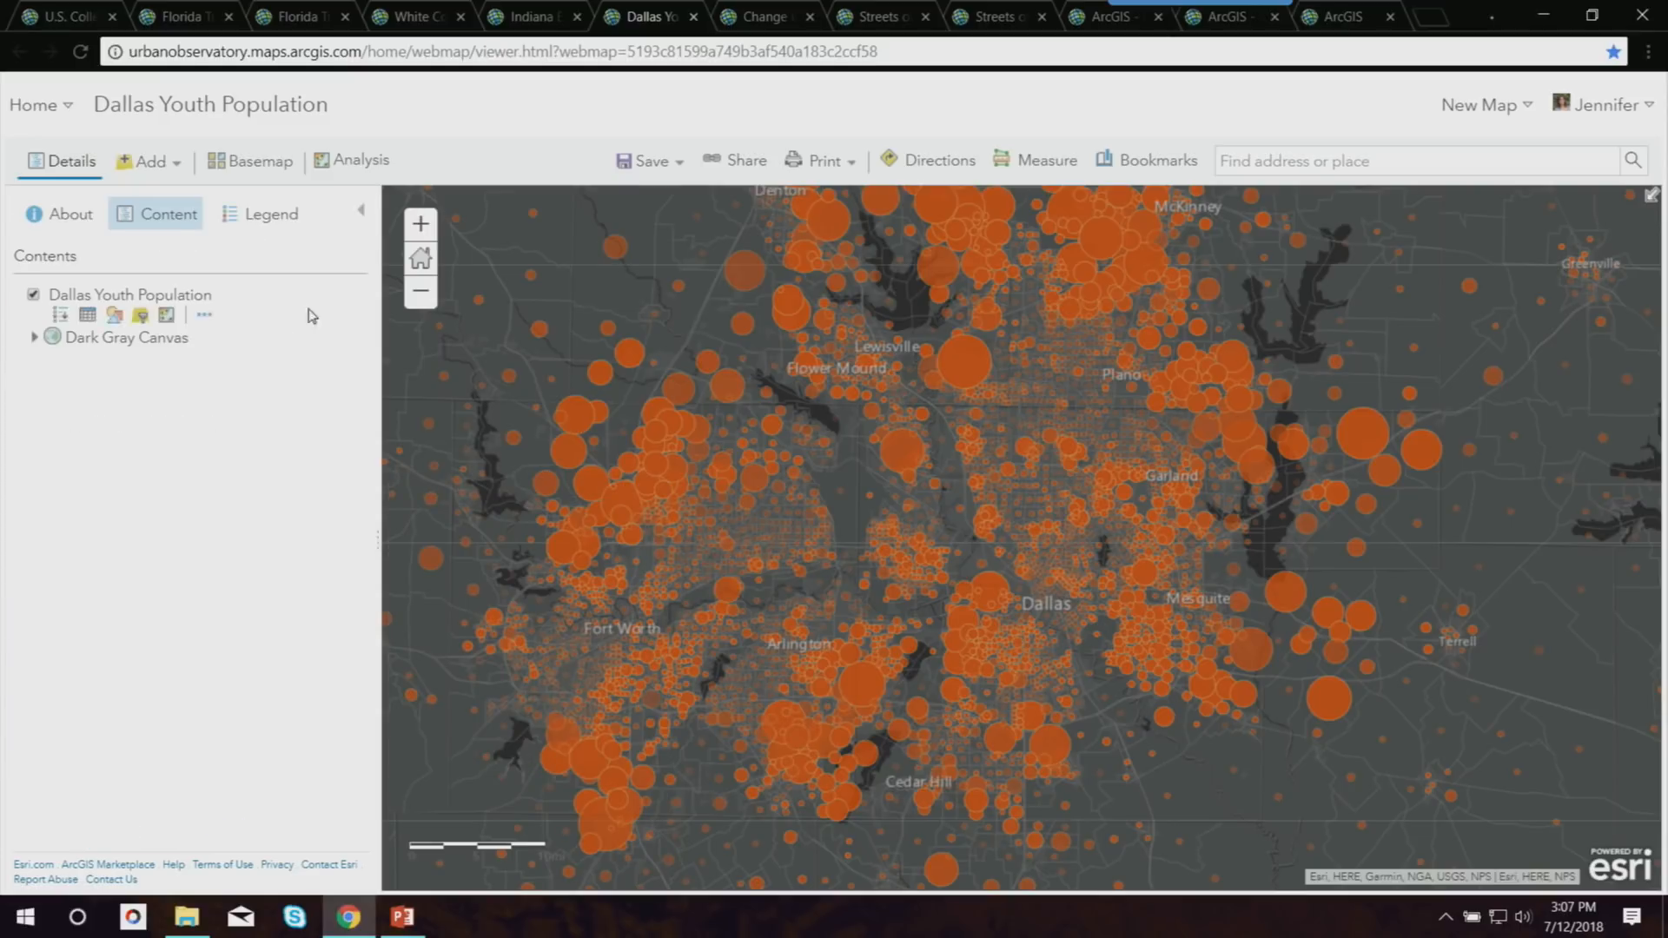
Switch to the Change in Forest Area, 1990 - 2015 map and inspect the pop-ups of China and Sudan.
click(764, 19)
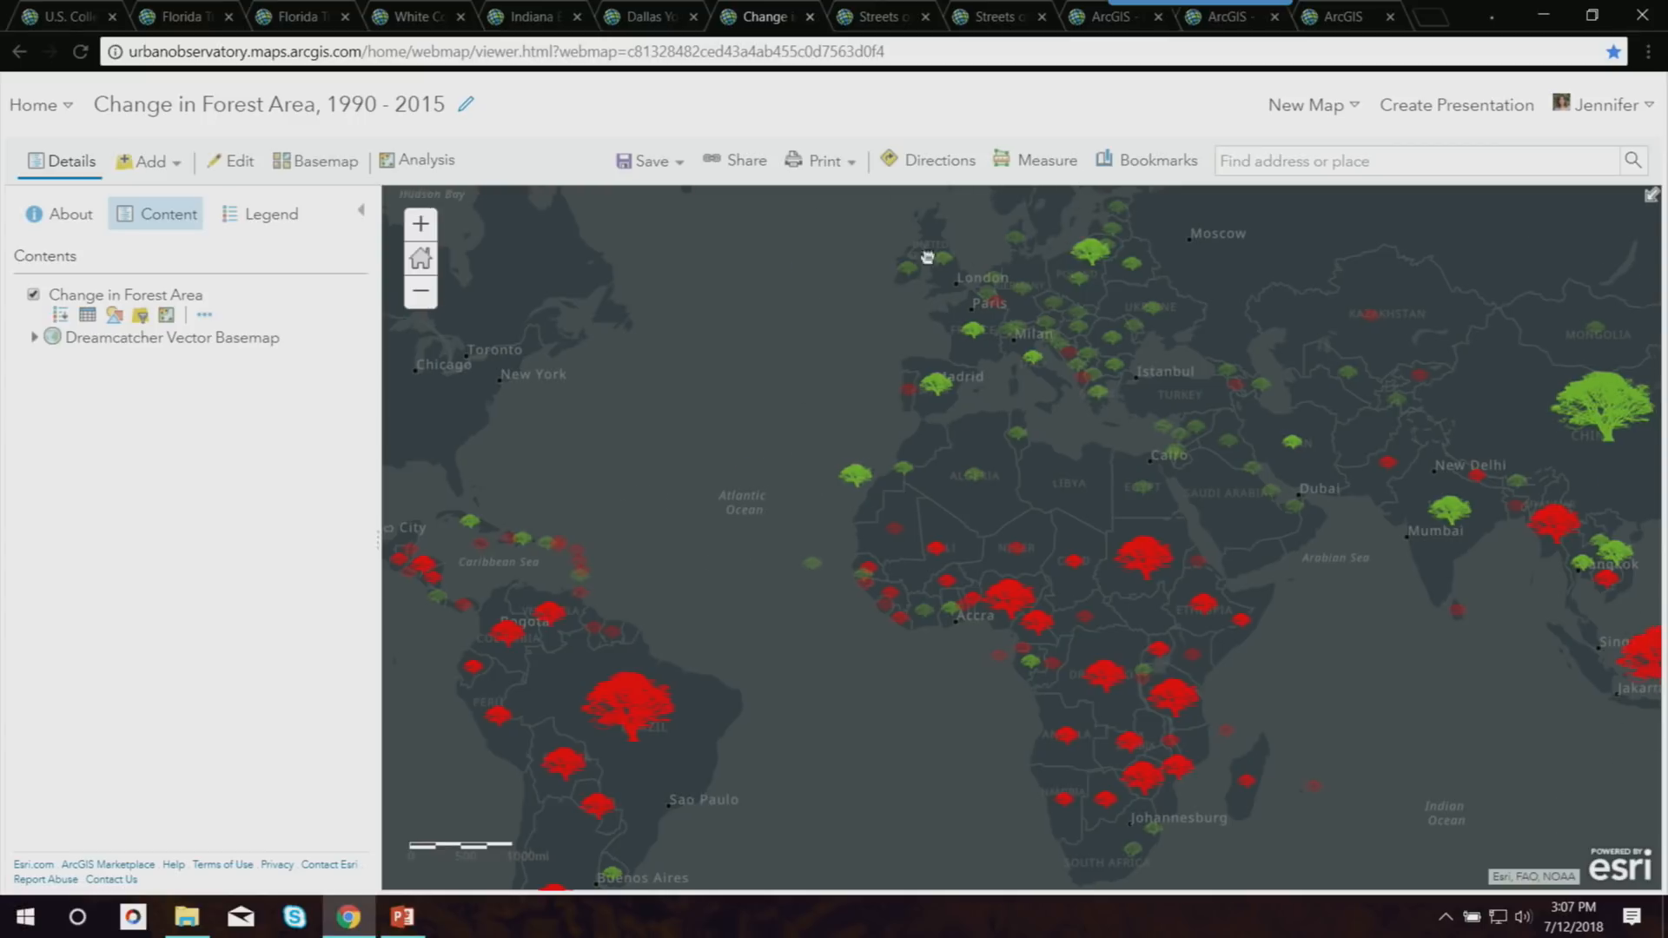
drag(968, 258, 705, 254)
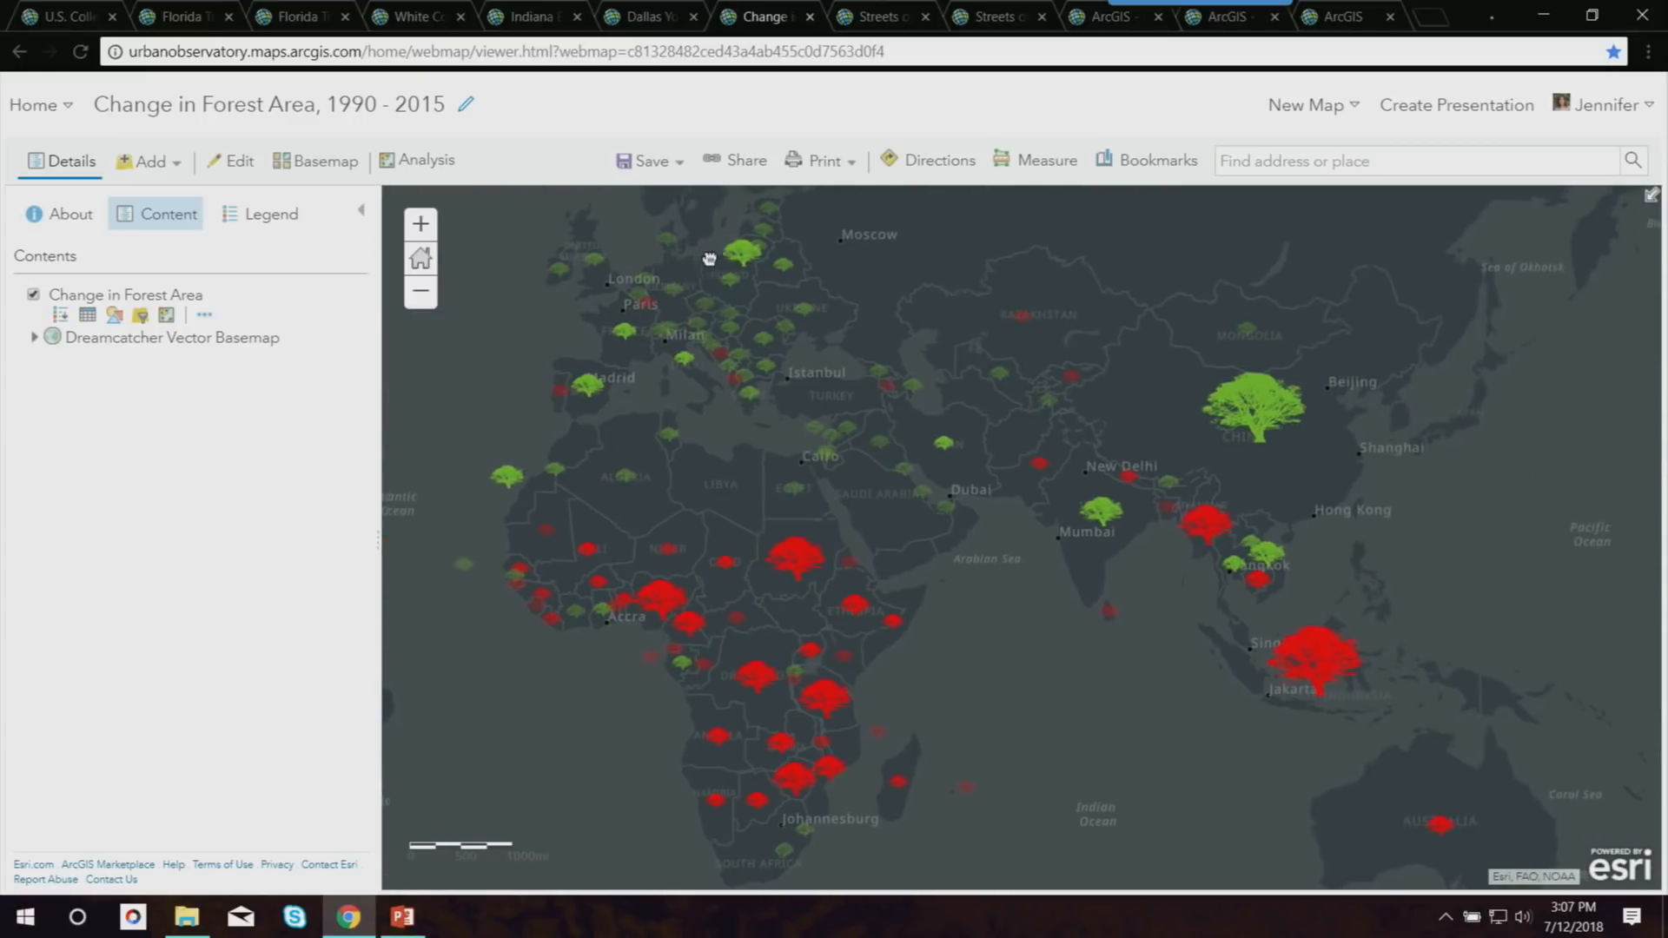
click(1268, 441)
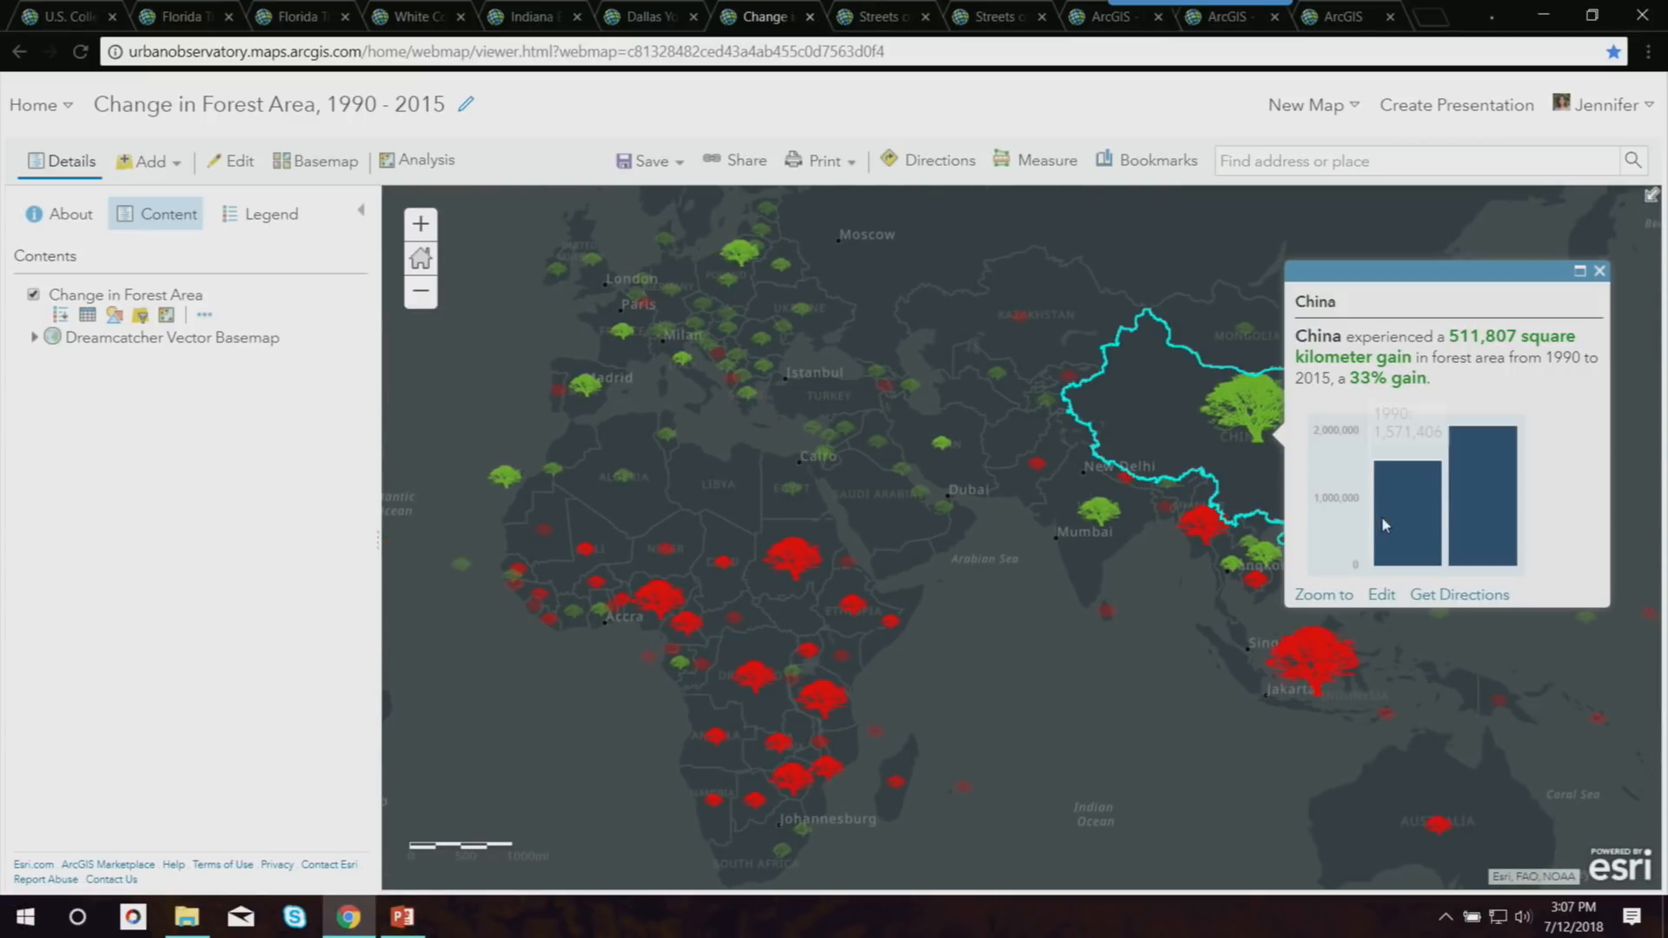
click(787, 563)
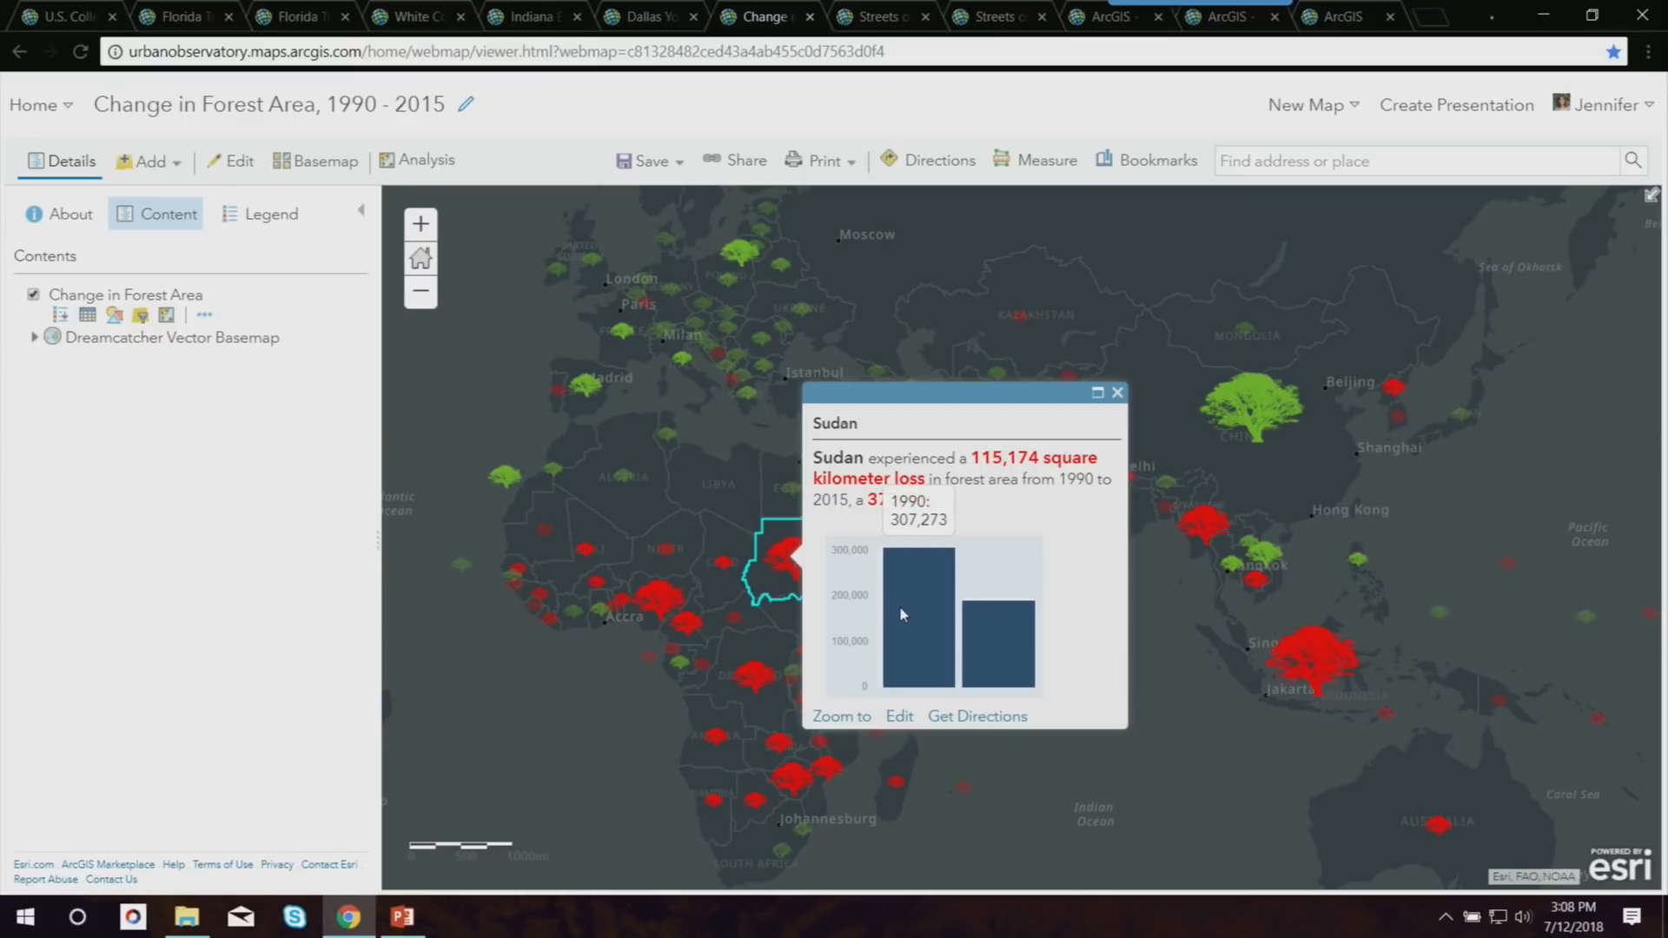
click(1118, 393)
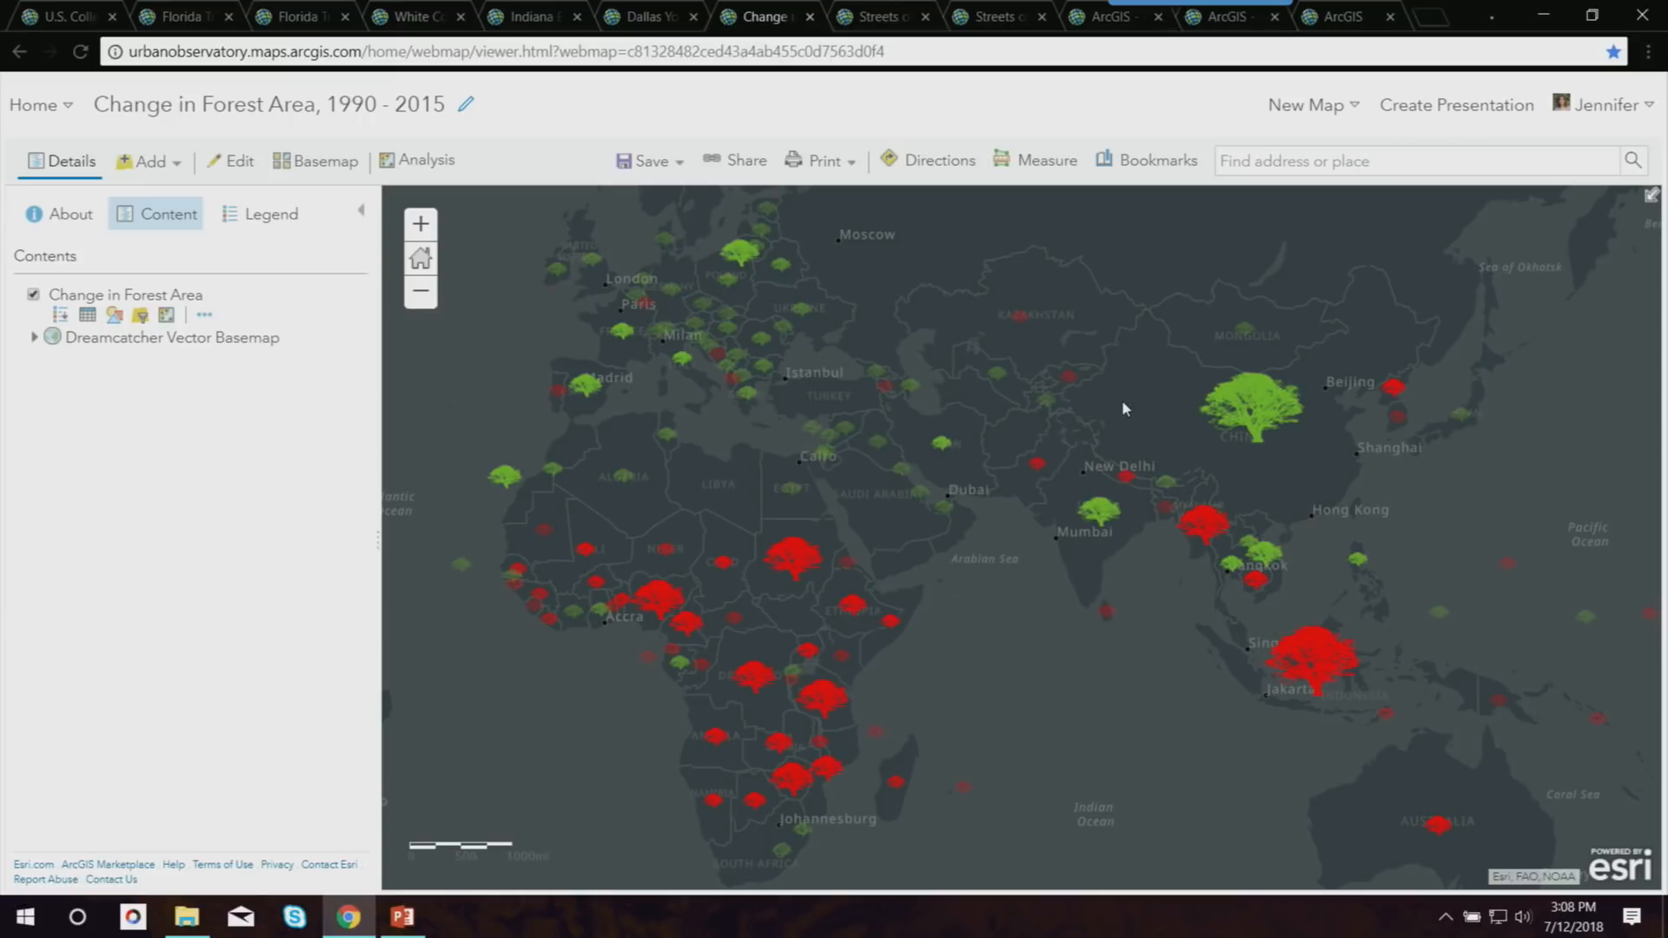
drag(954, 490, 995, 490)
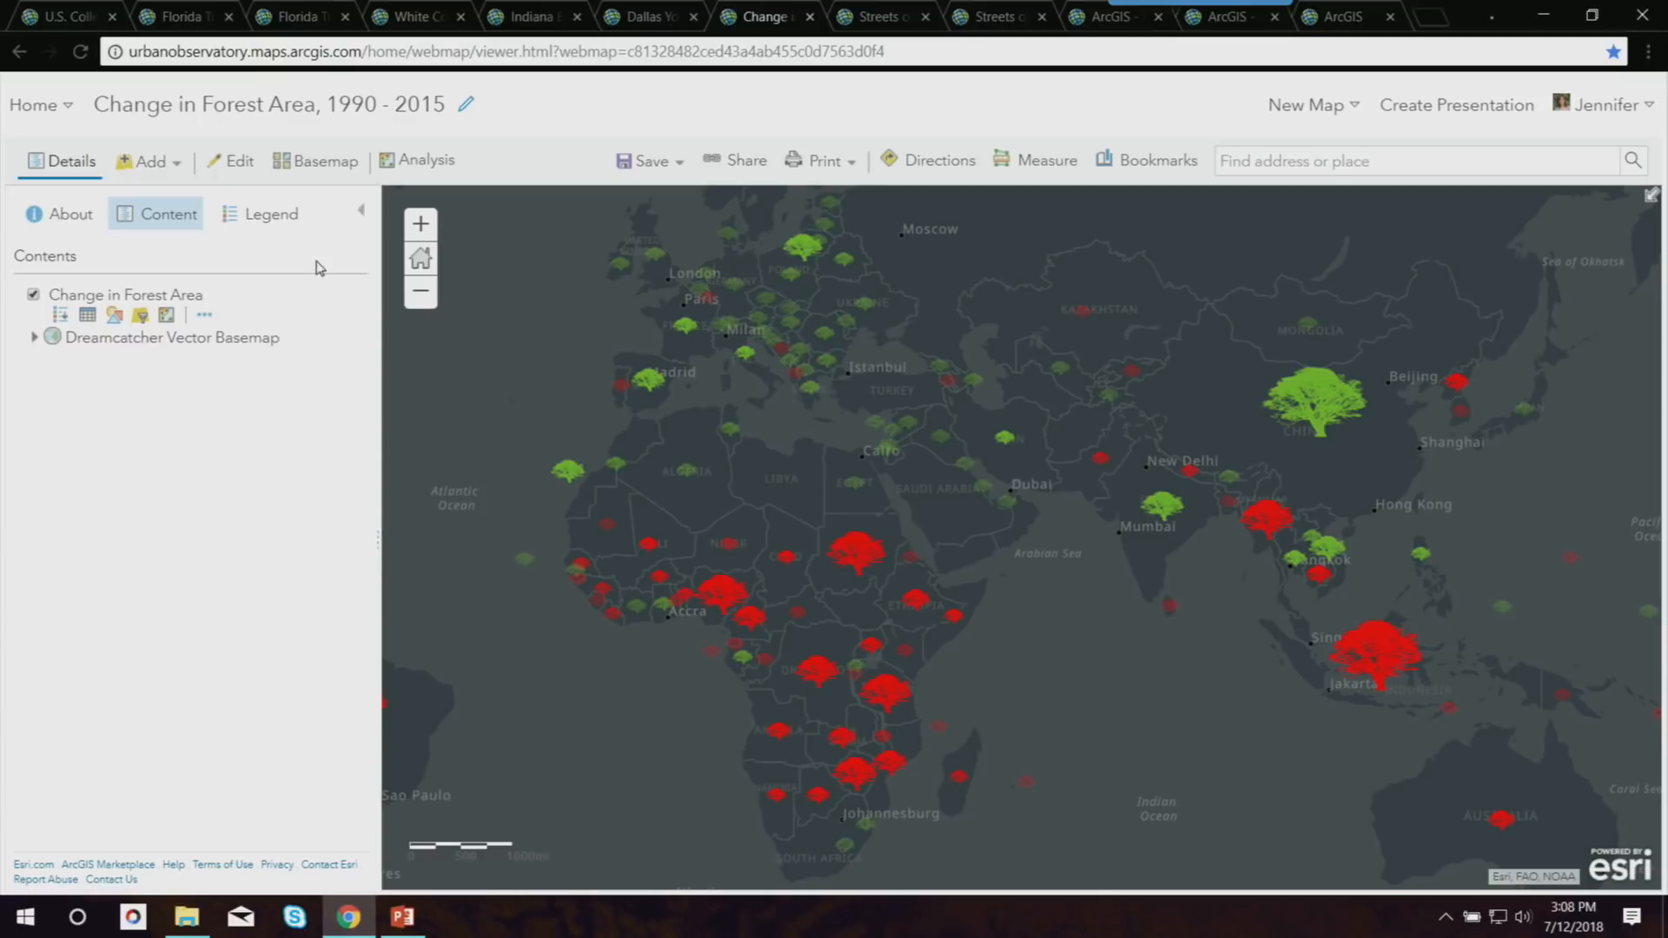
Examine the Arcade expressions behind Loss or Gain? and Forest Area Change (sq. km) in the Change in Forest Area layer's style.
click(114, 315)
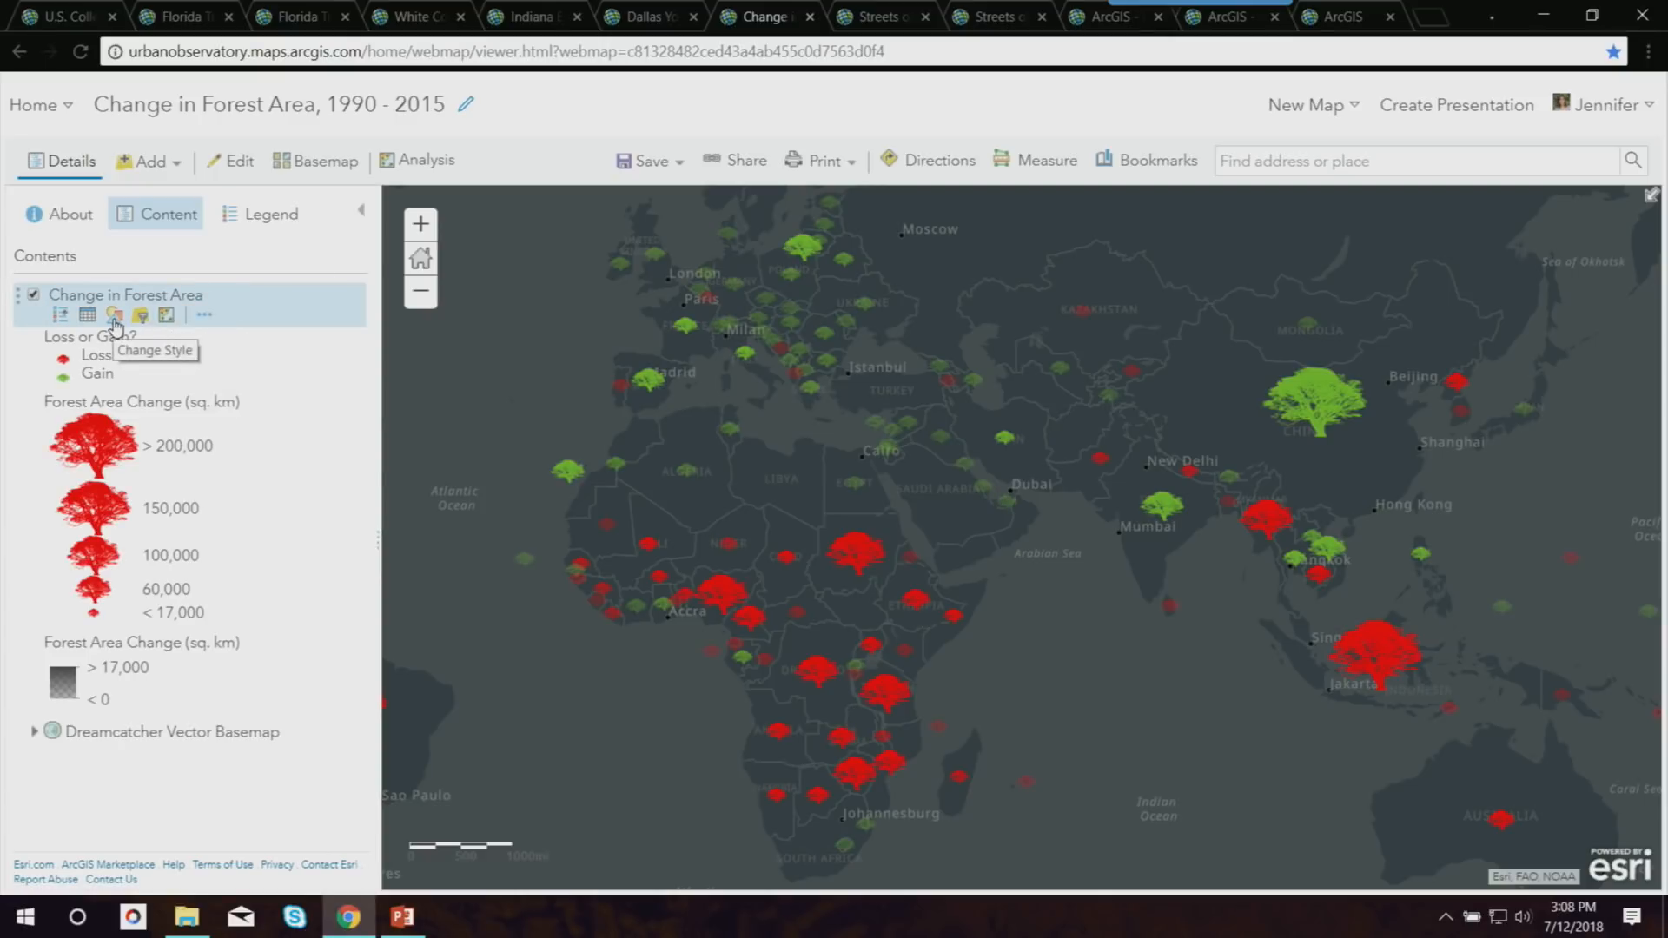
click(114, 318)
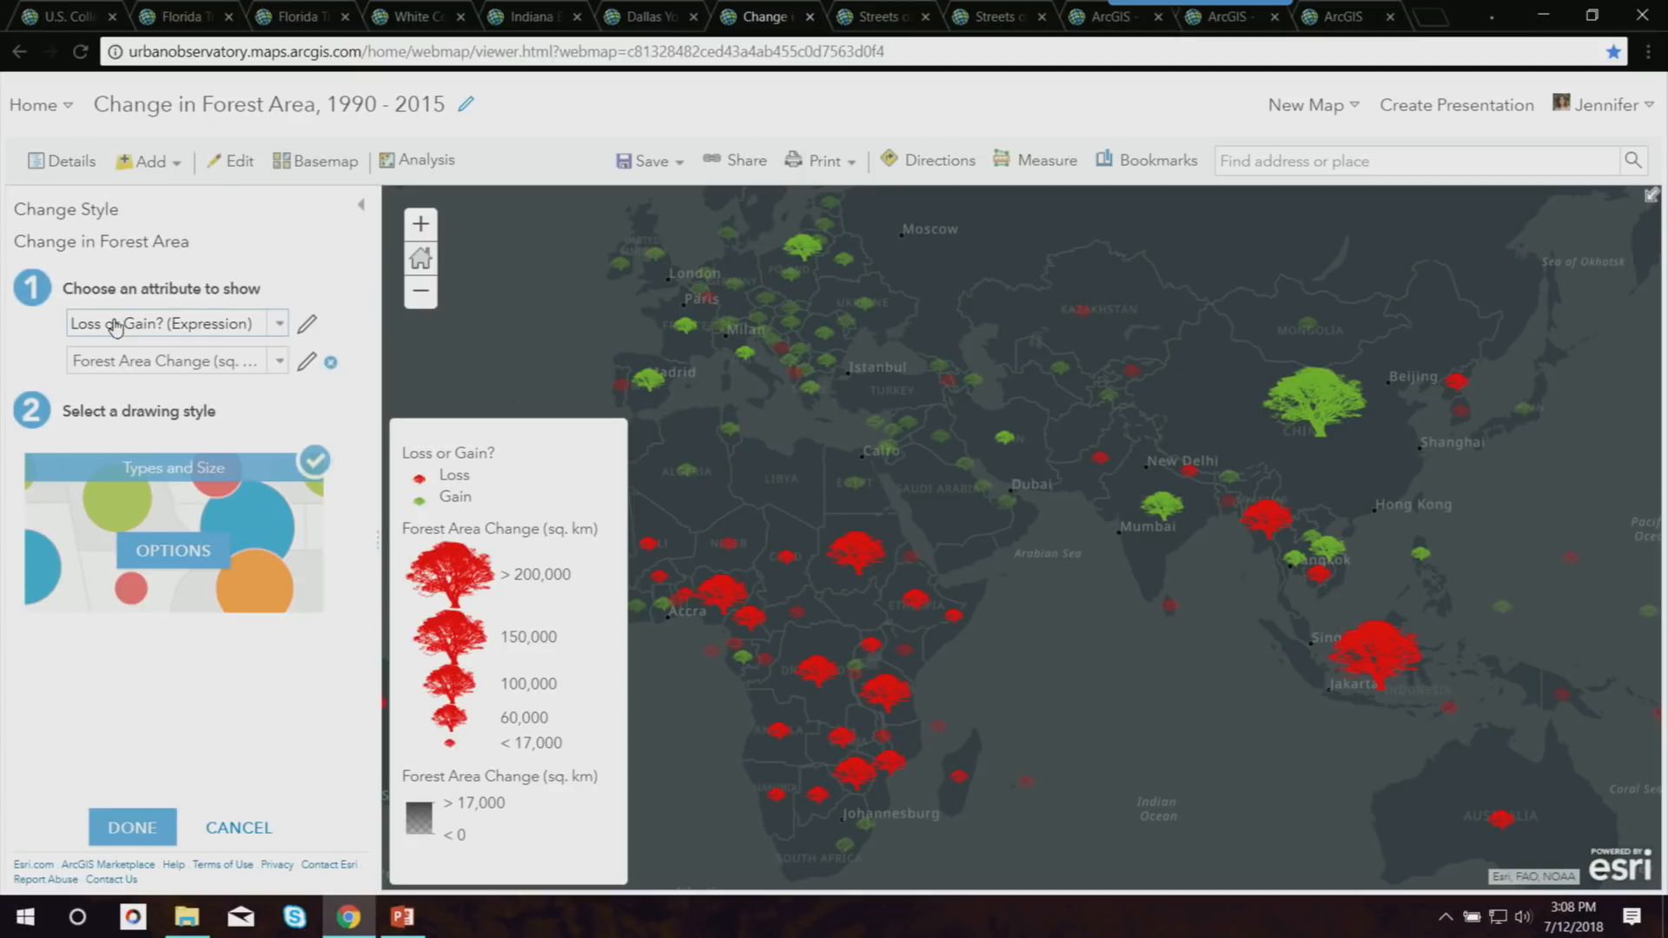
click(306, 326)
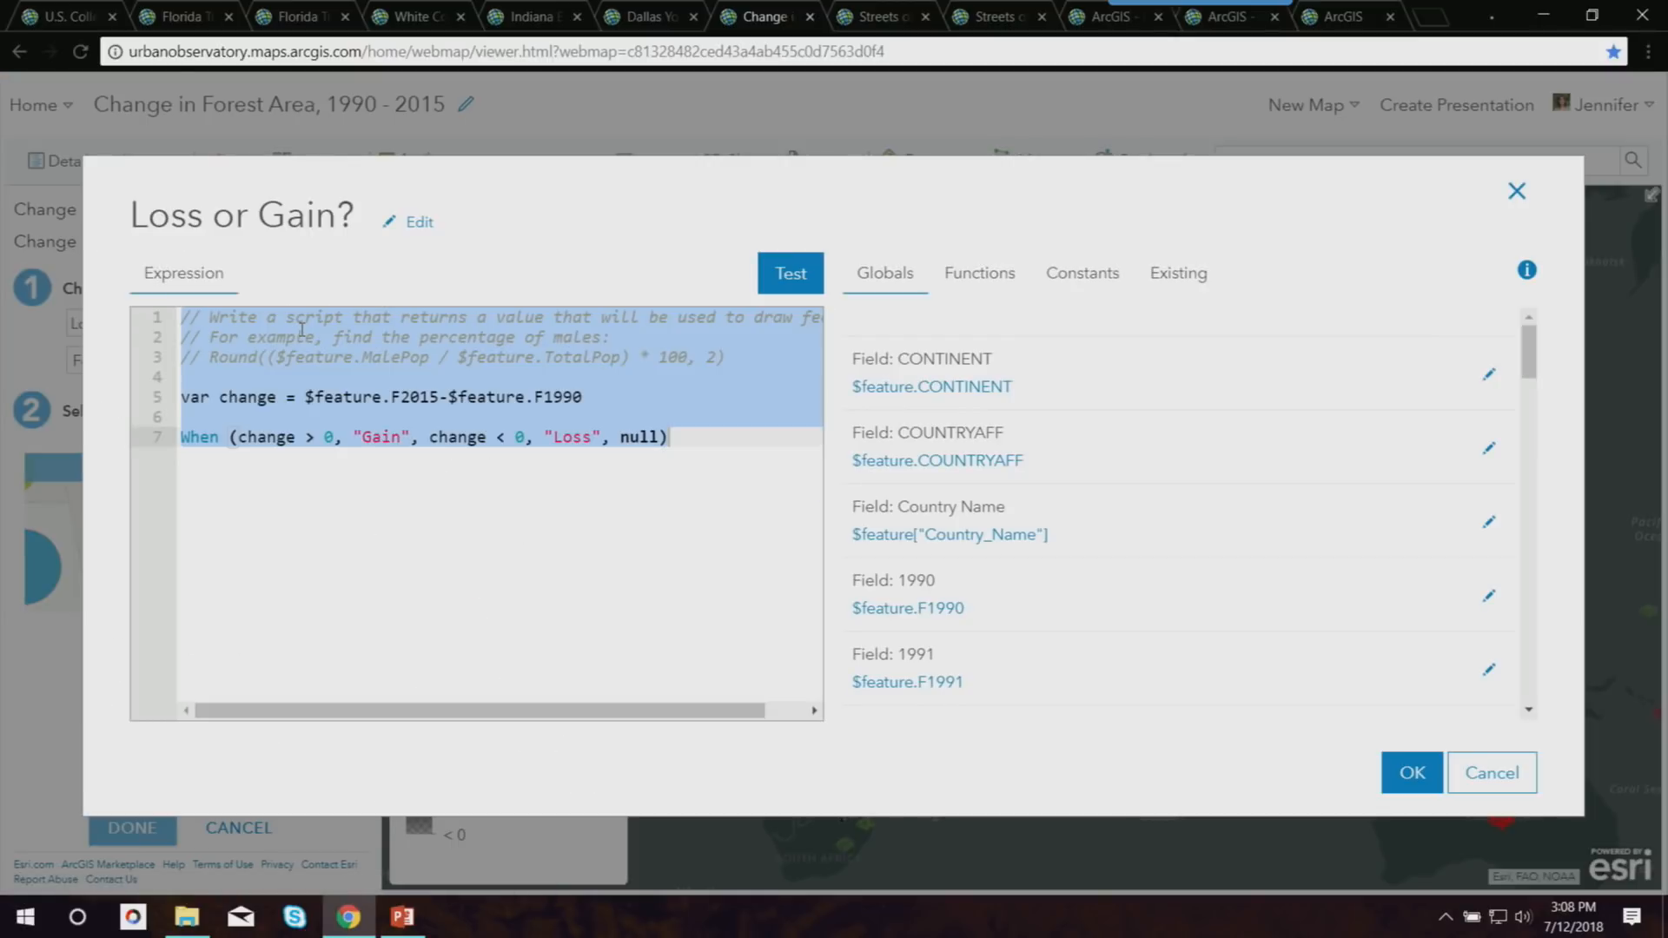
click(307, 478)
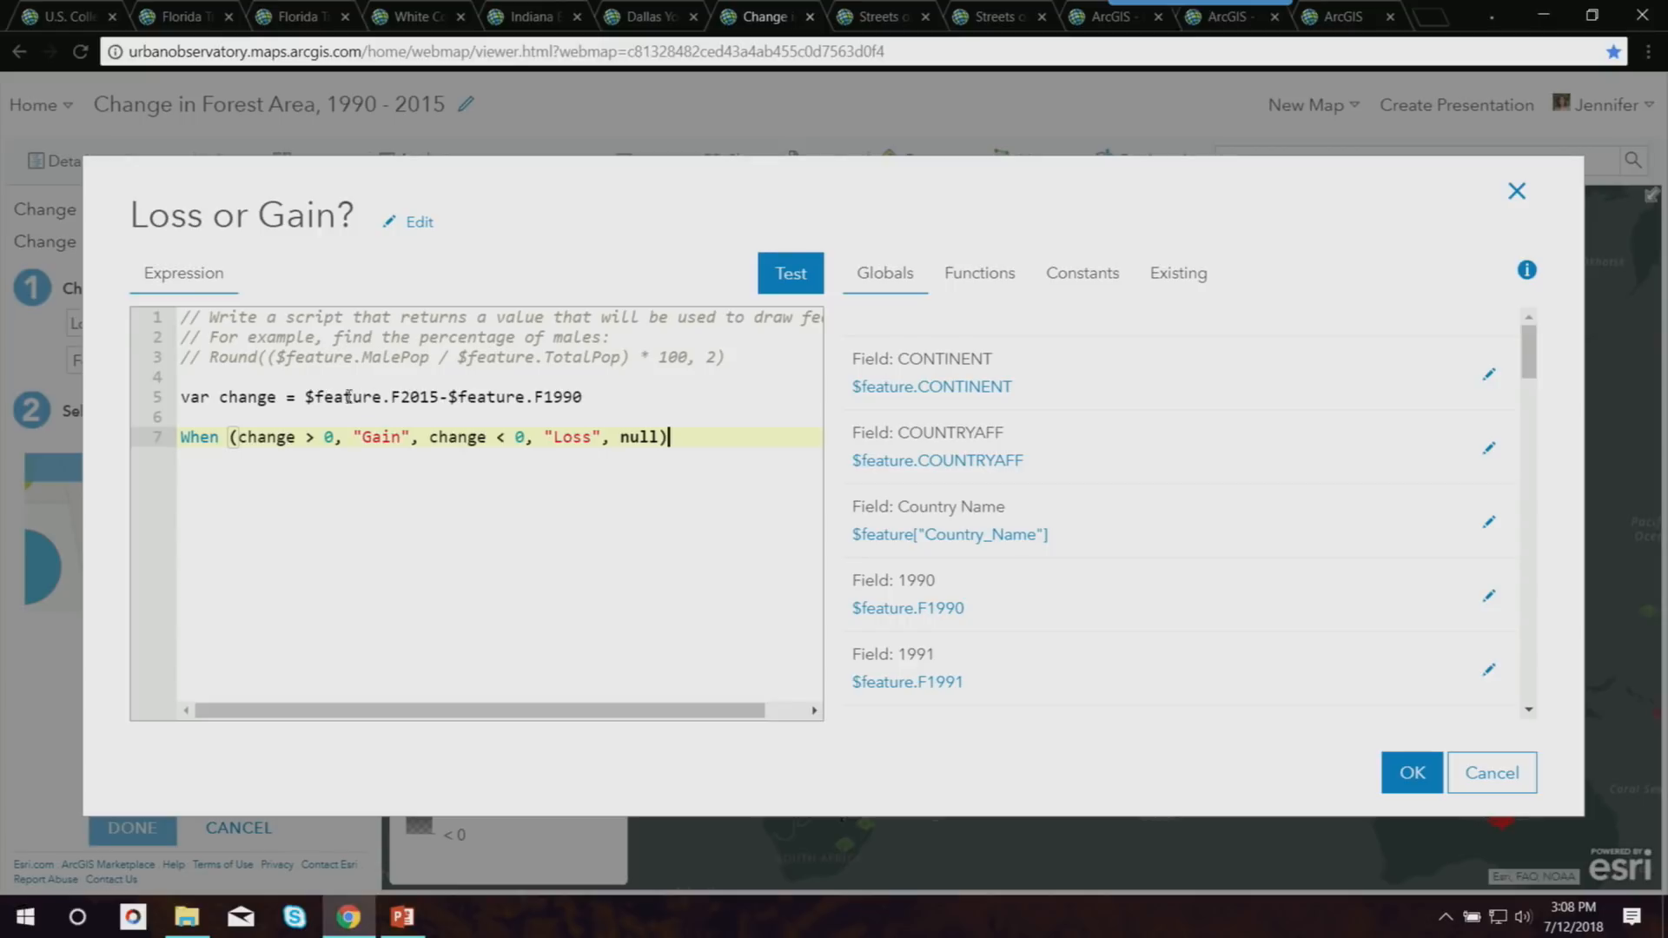
drag(305, 397, 606, 401)
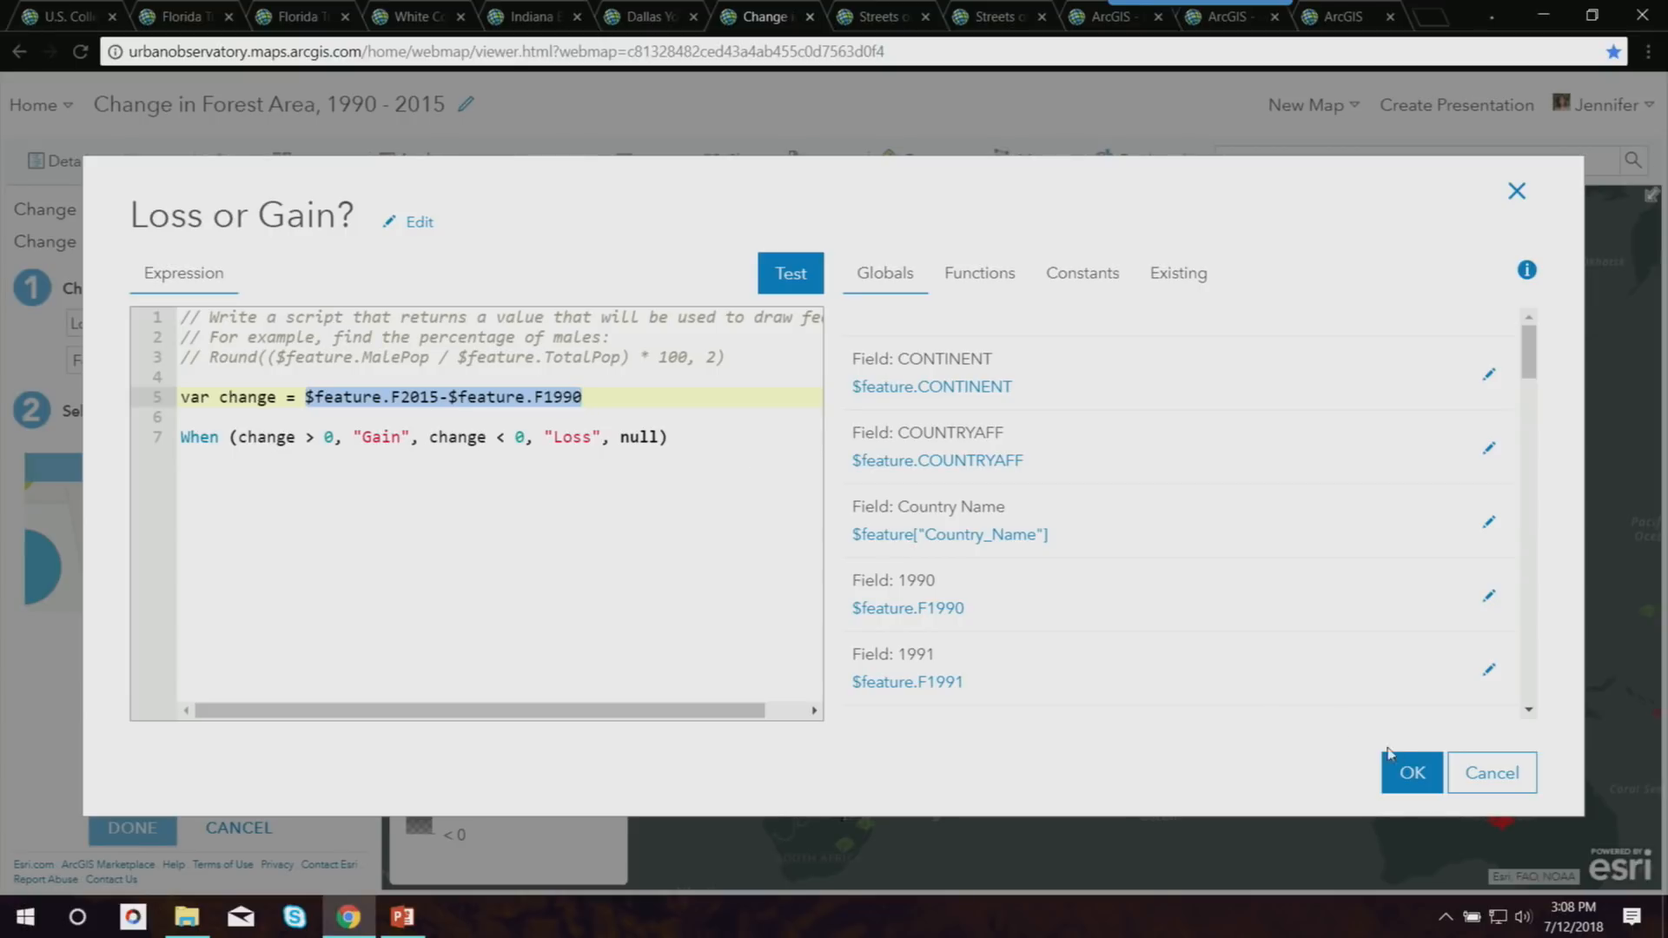
click(1407, 772)
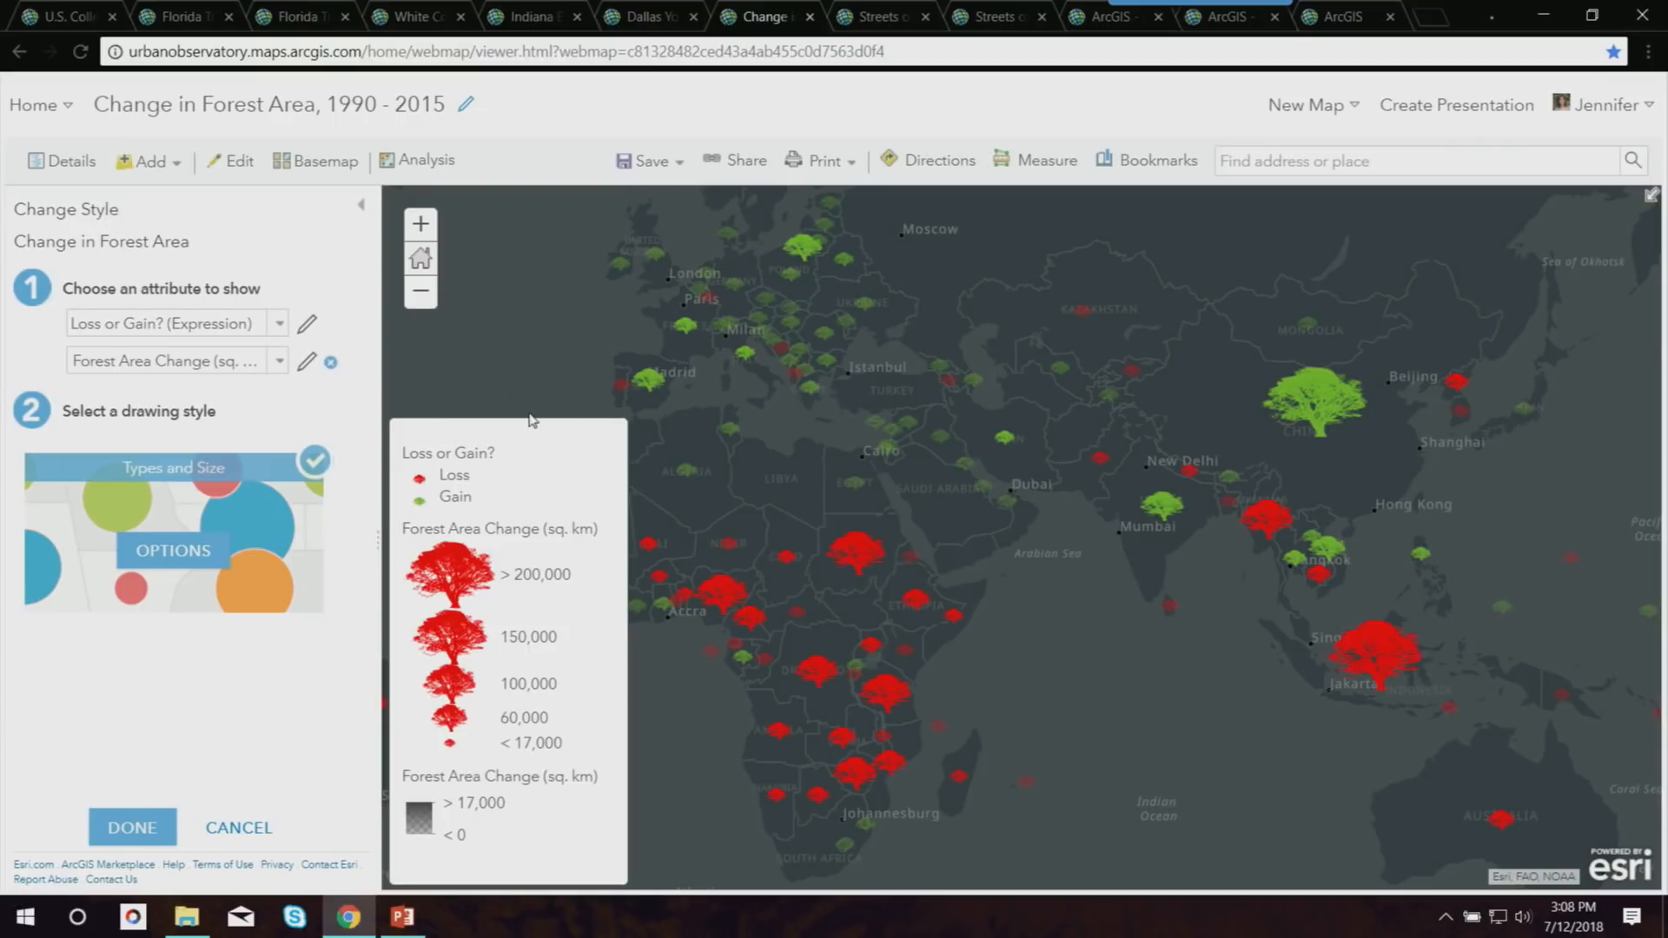
click(305, 367)
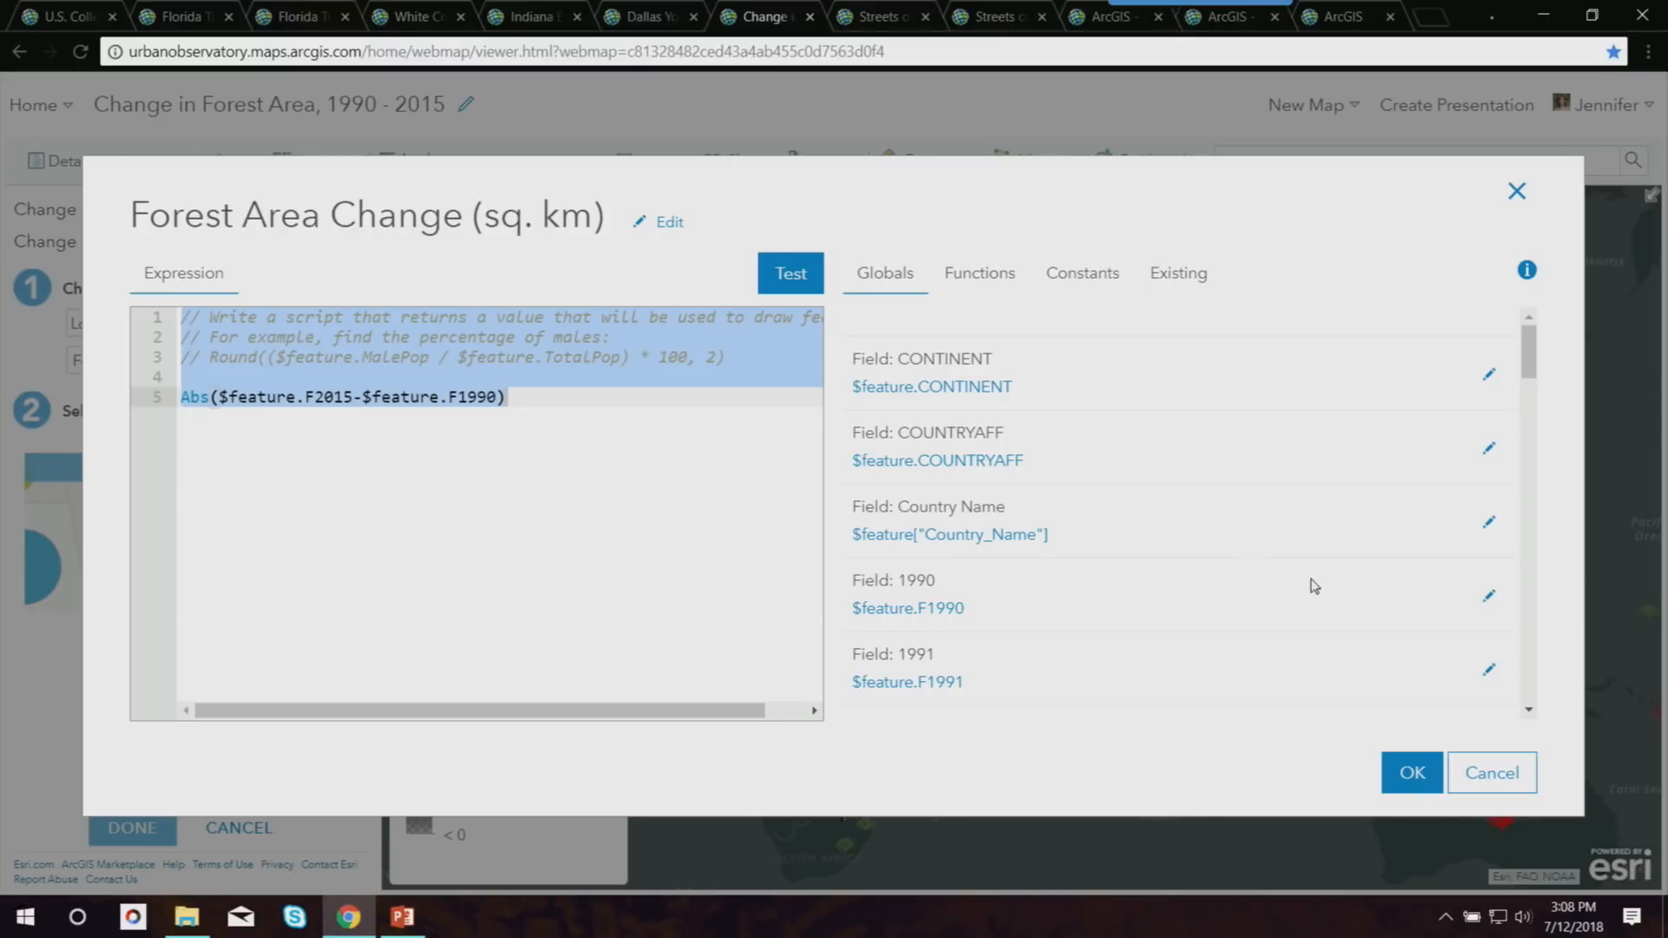
click(1412, 772)
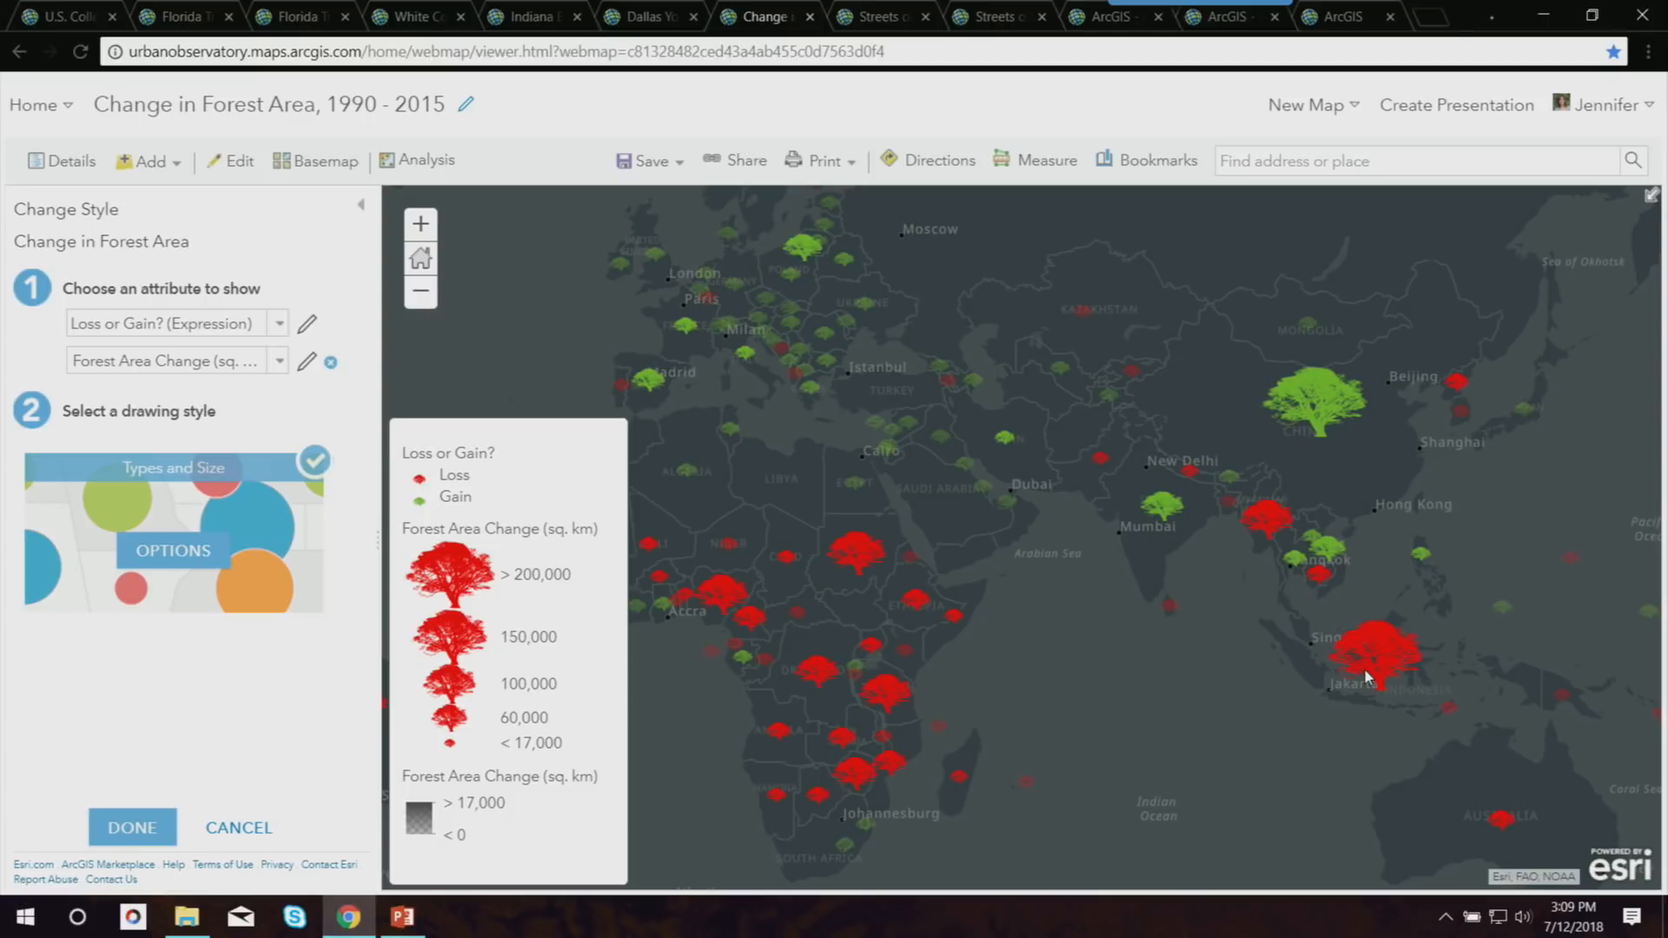
Review the symbol categories available for the Loss symbol in the Loss or Gain? style, leaving the symbol as it is.
click(174, 556)
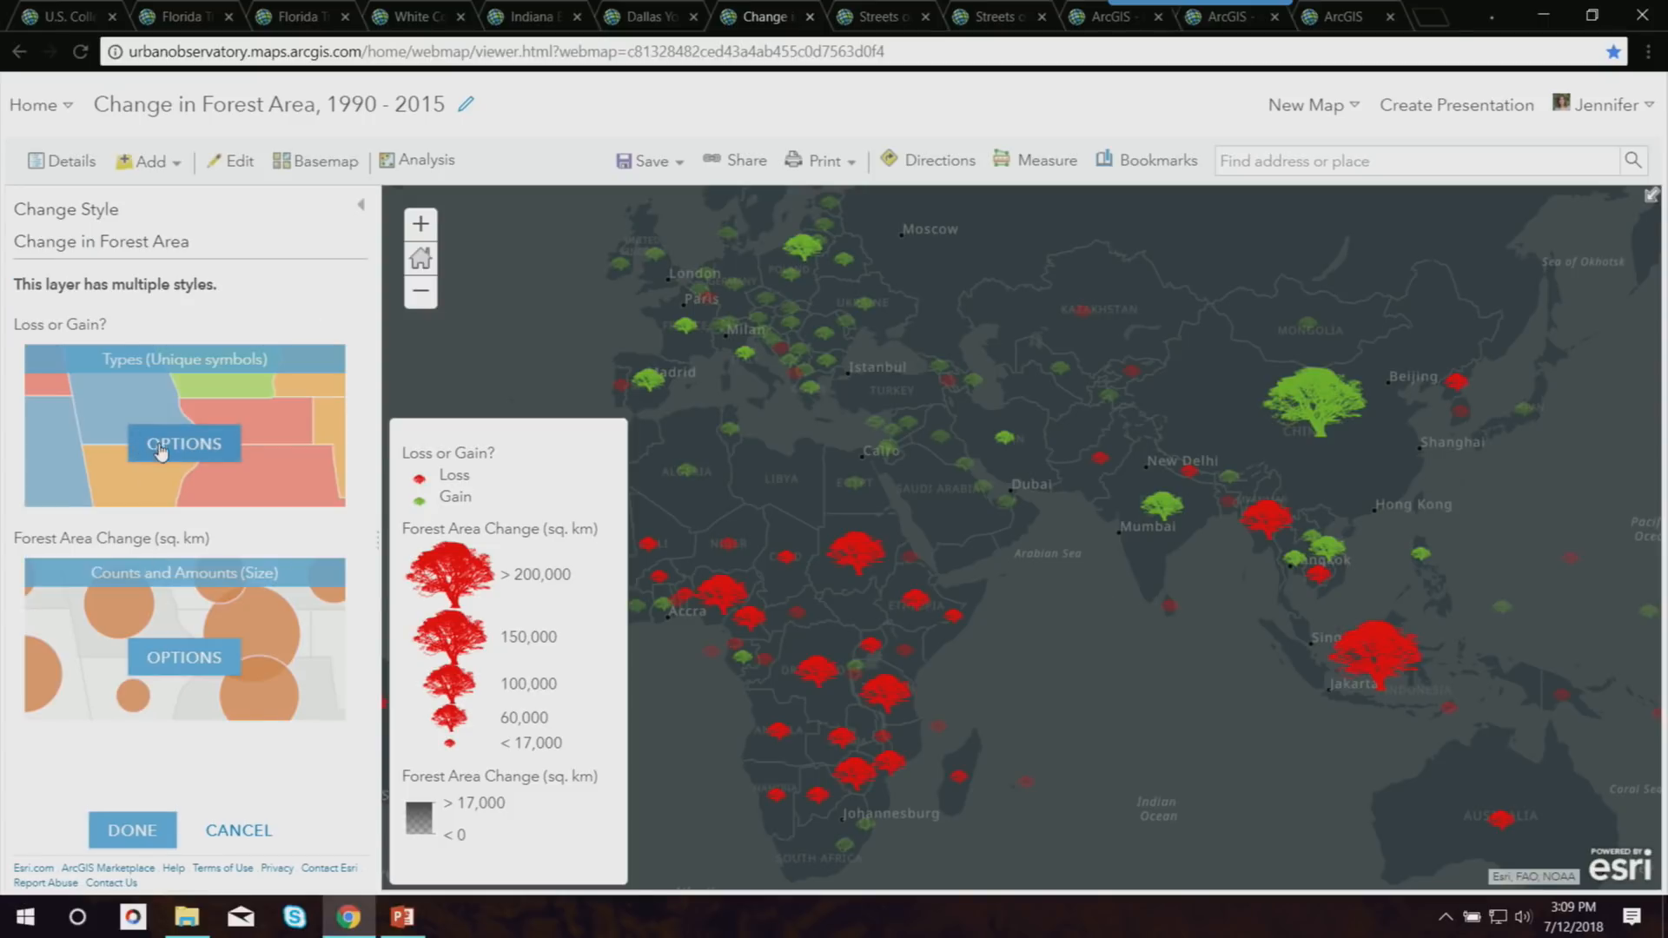
click(158, 447)
click(52, 353)
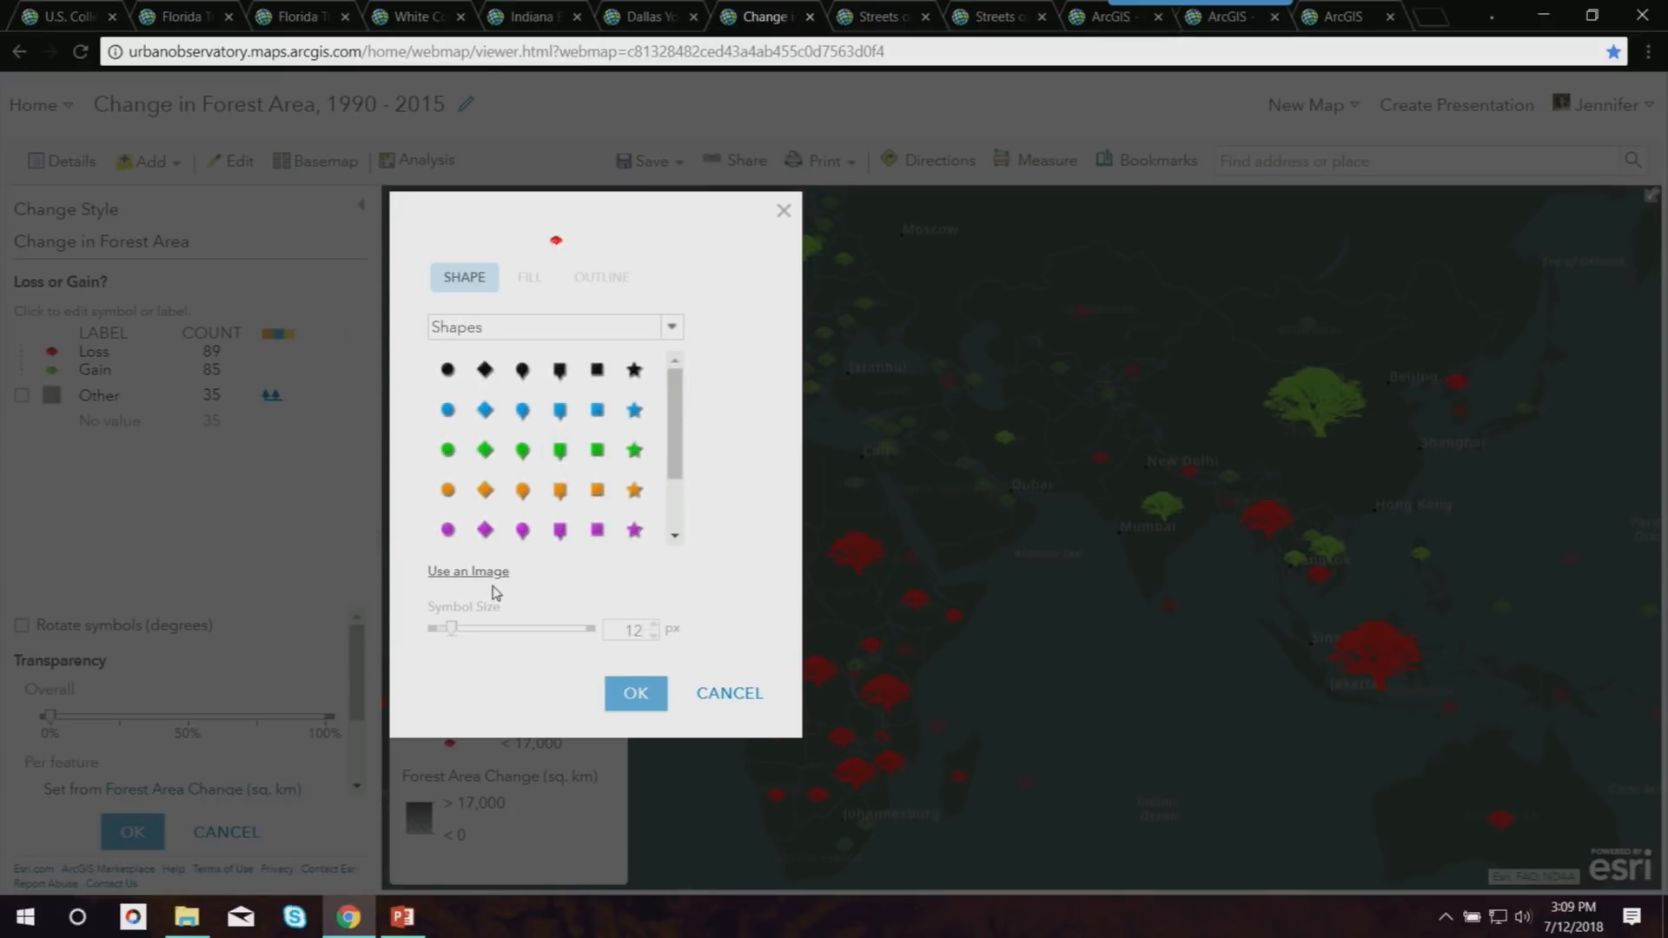
click(646, 334)
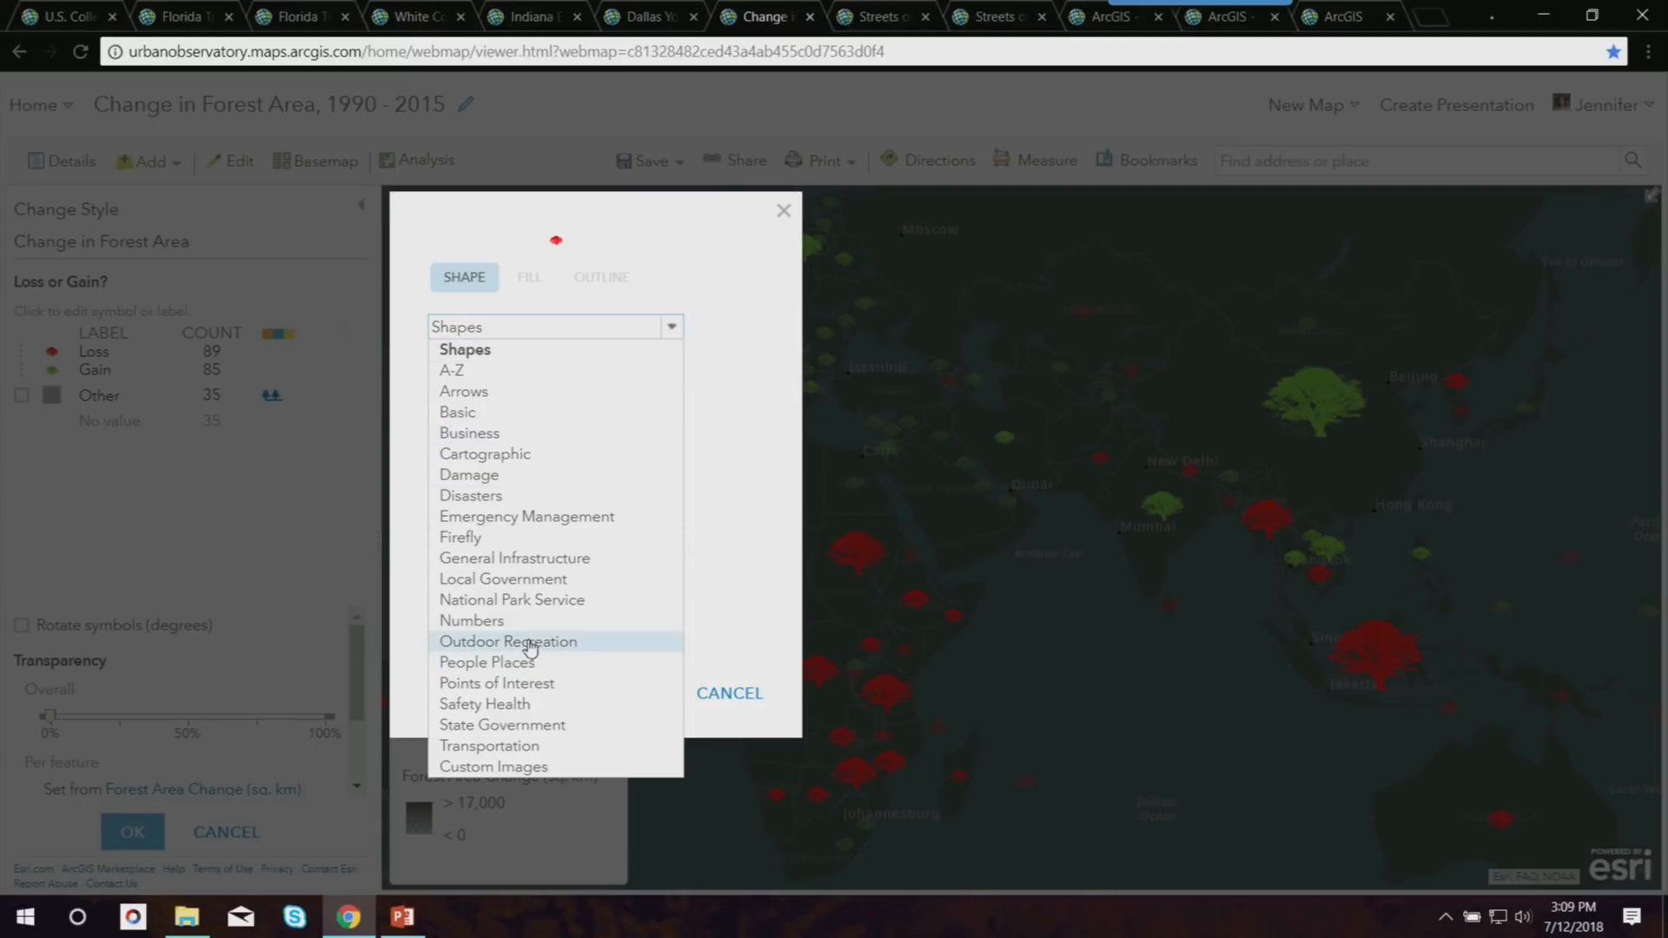
click(715, 702)
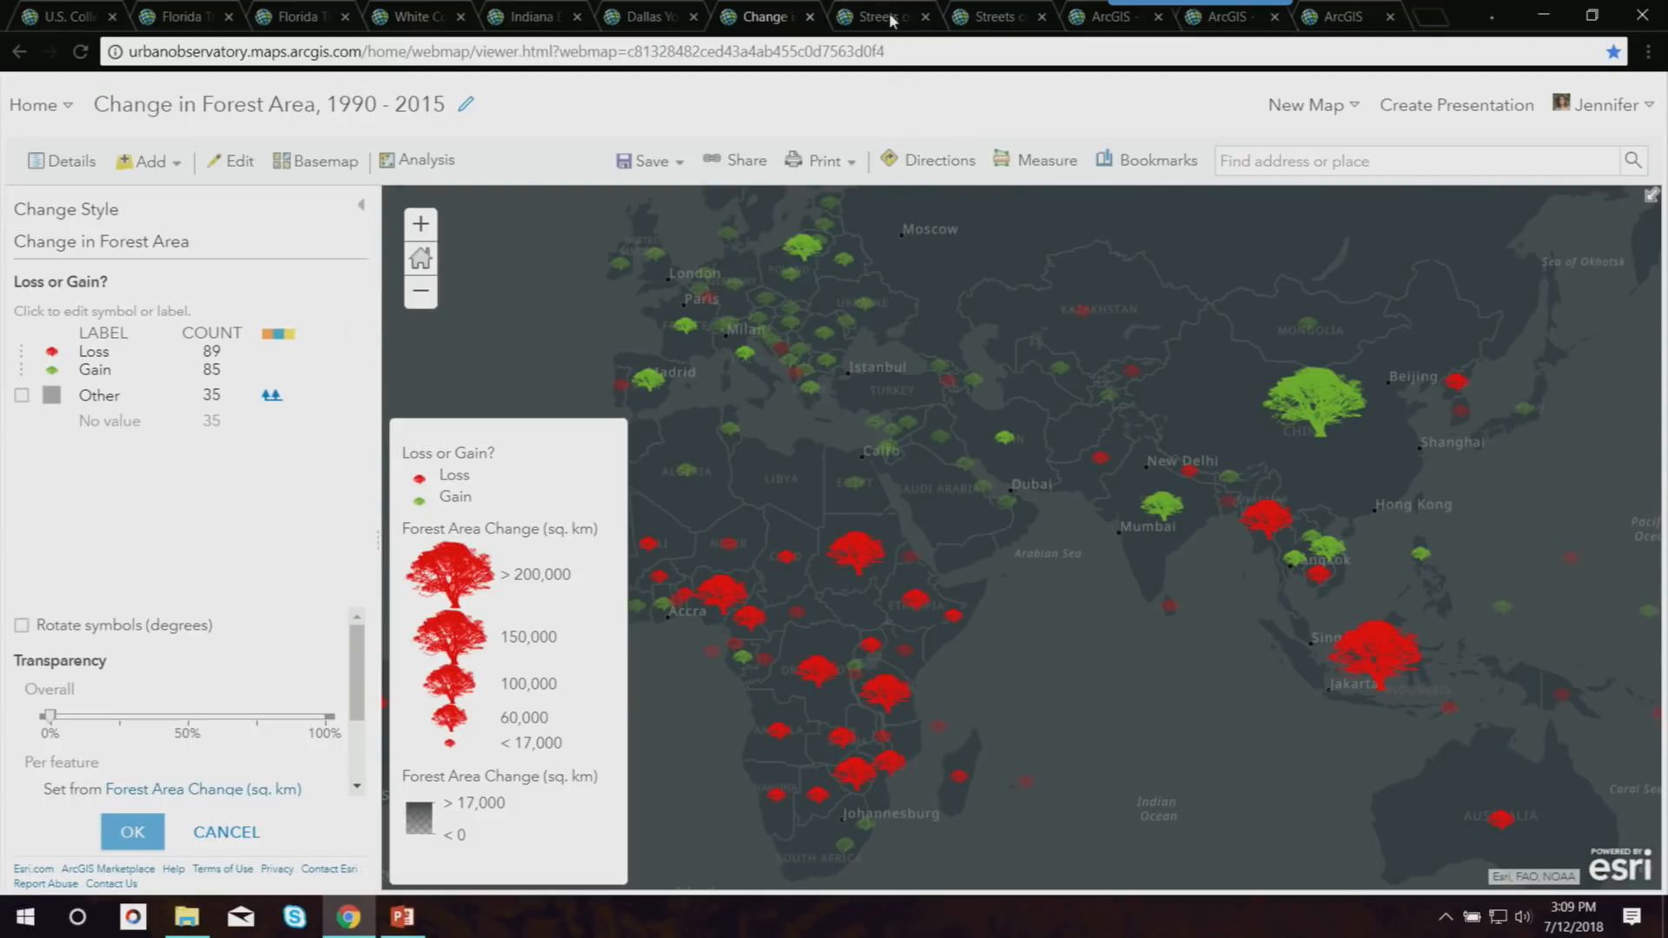
Examine the Loose Litter vs. Bulky Items layer's style in the Streets of Los Angeles map and compare it with the published map app.
click(892, 19)
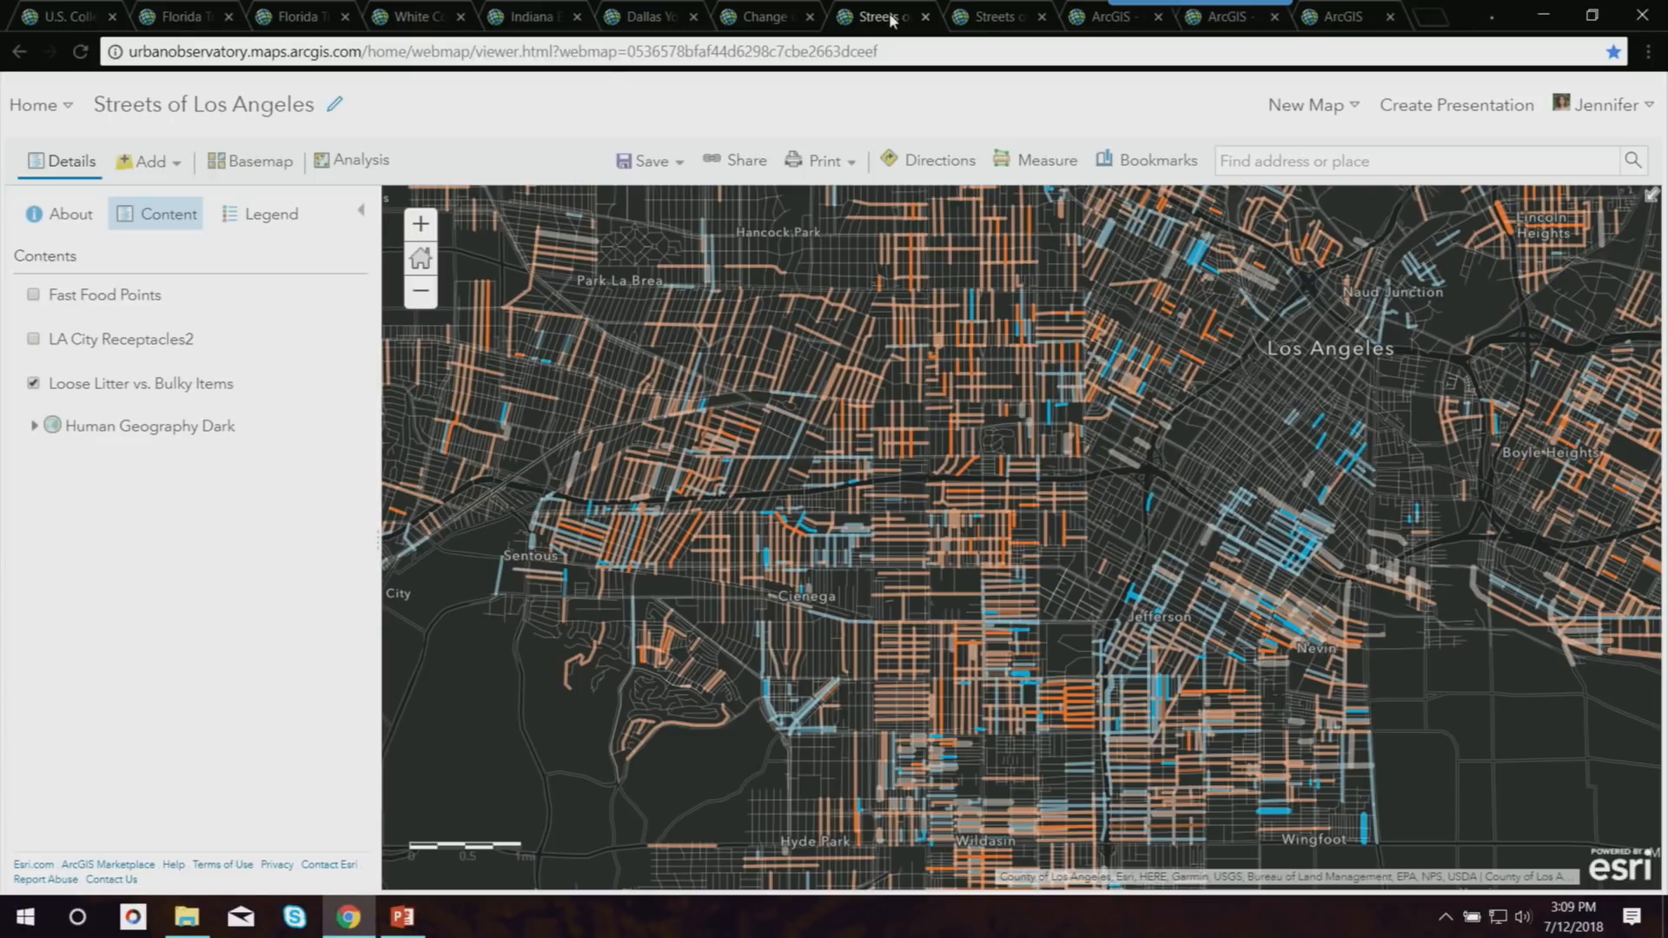
click(113, 387)
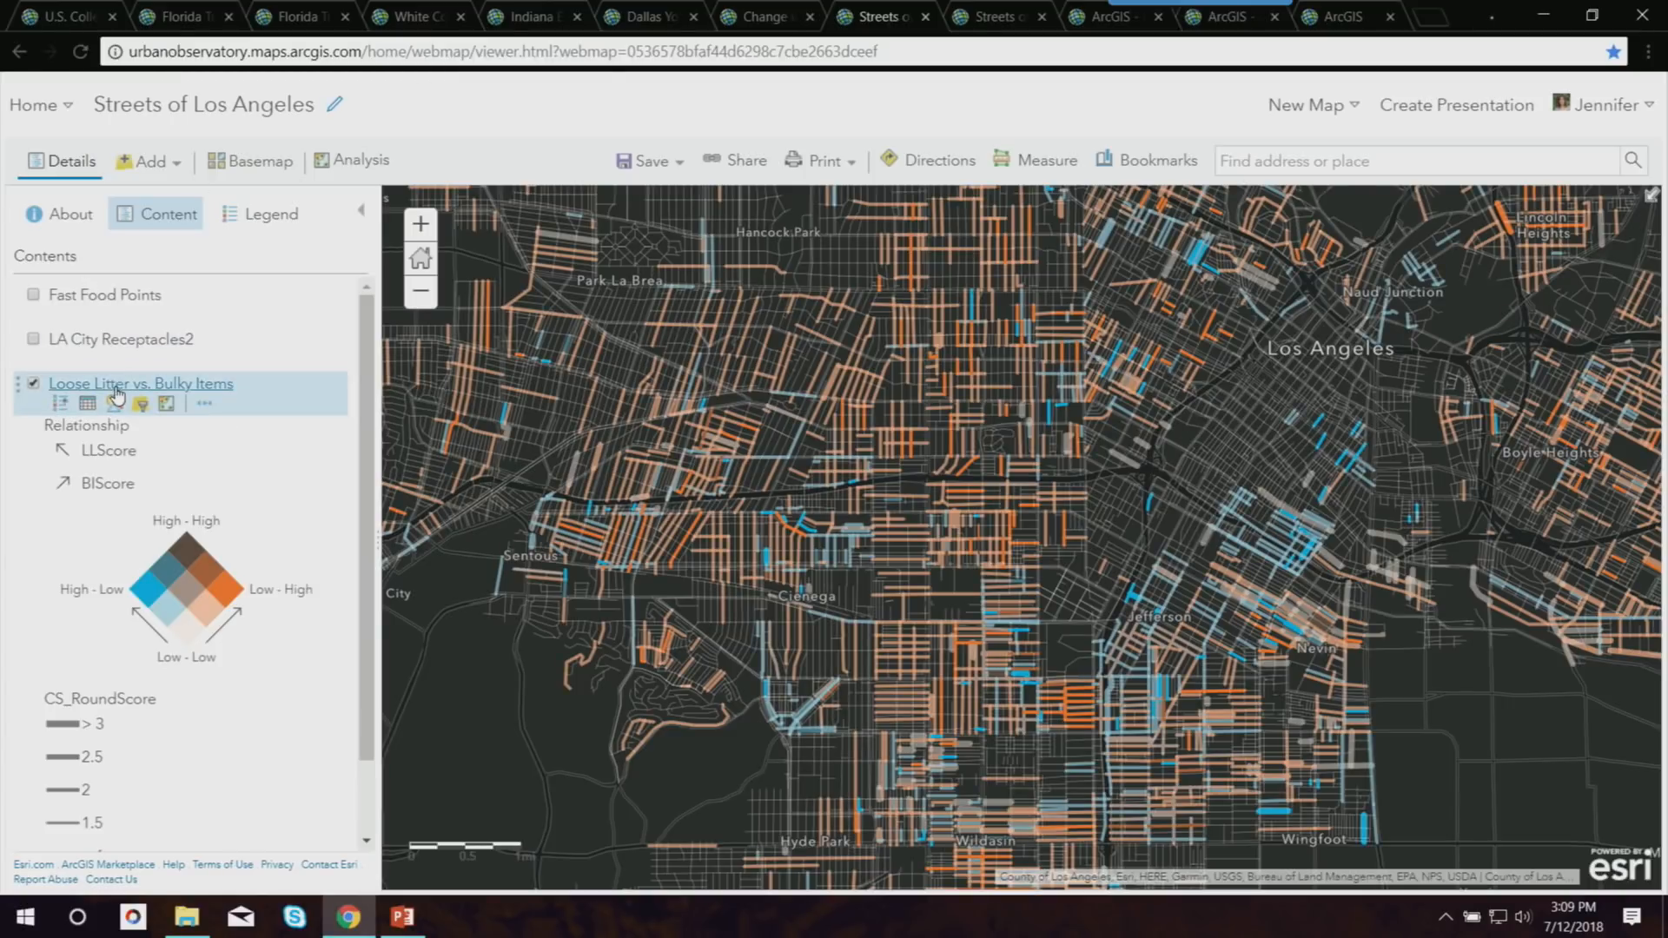
click(114, 404)
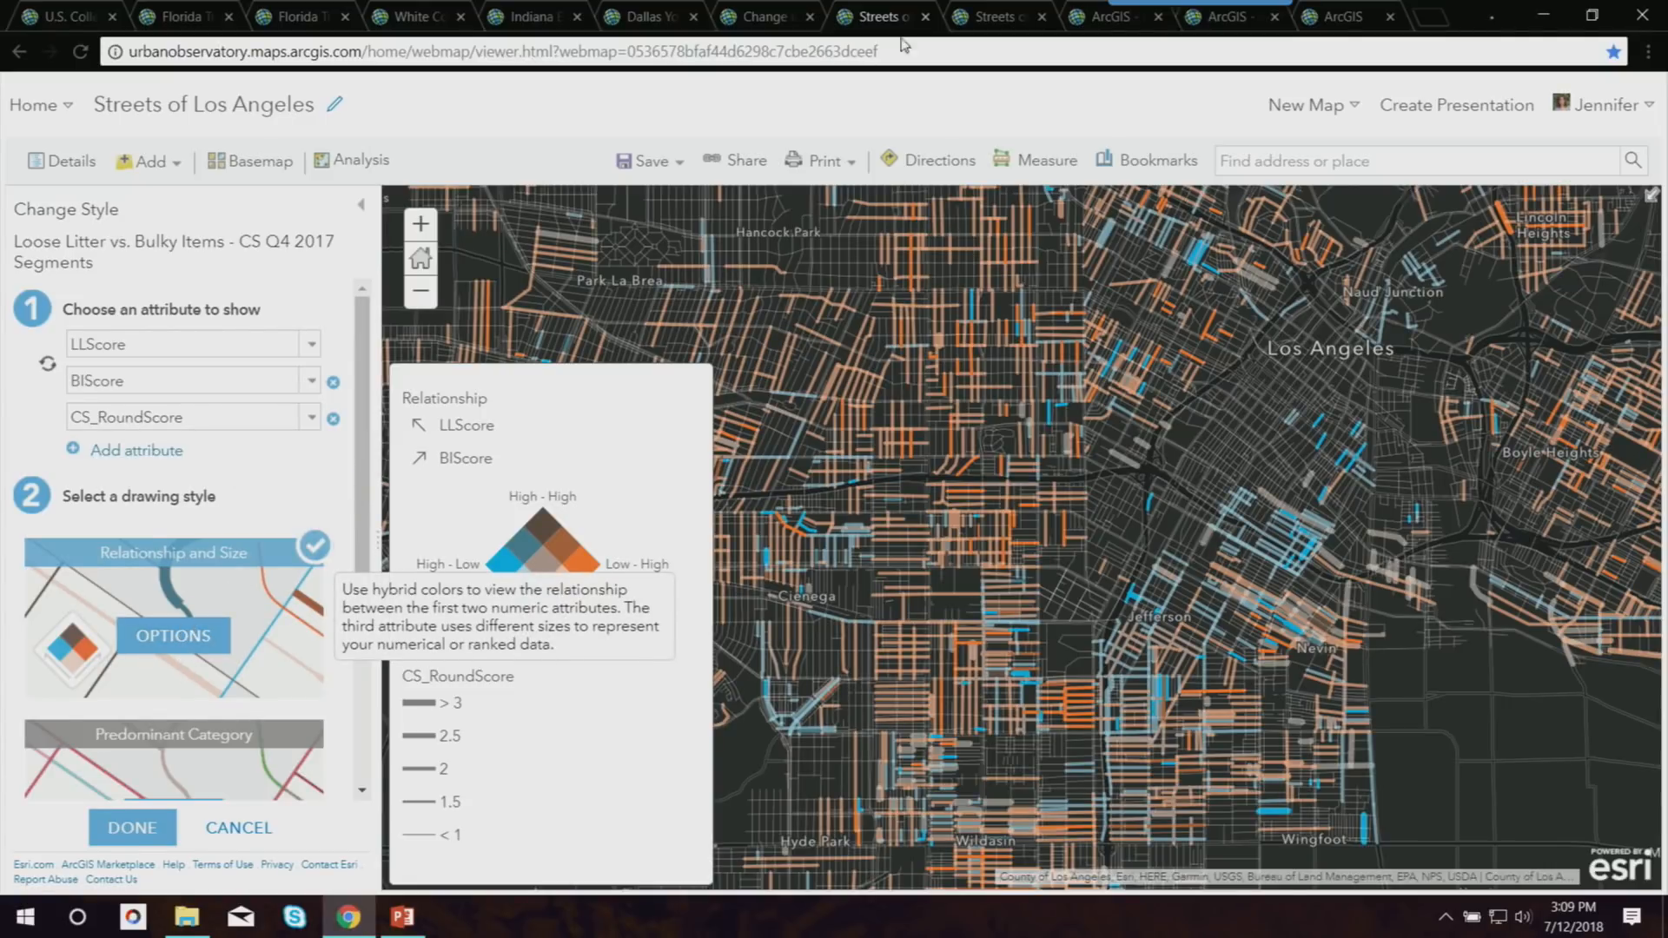
click(979, 14)
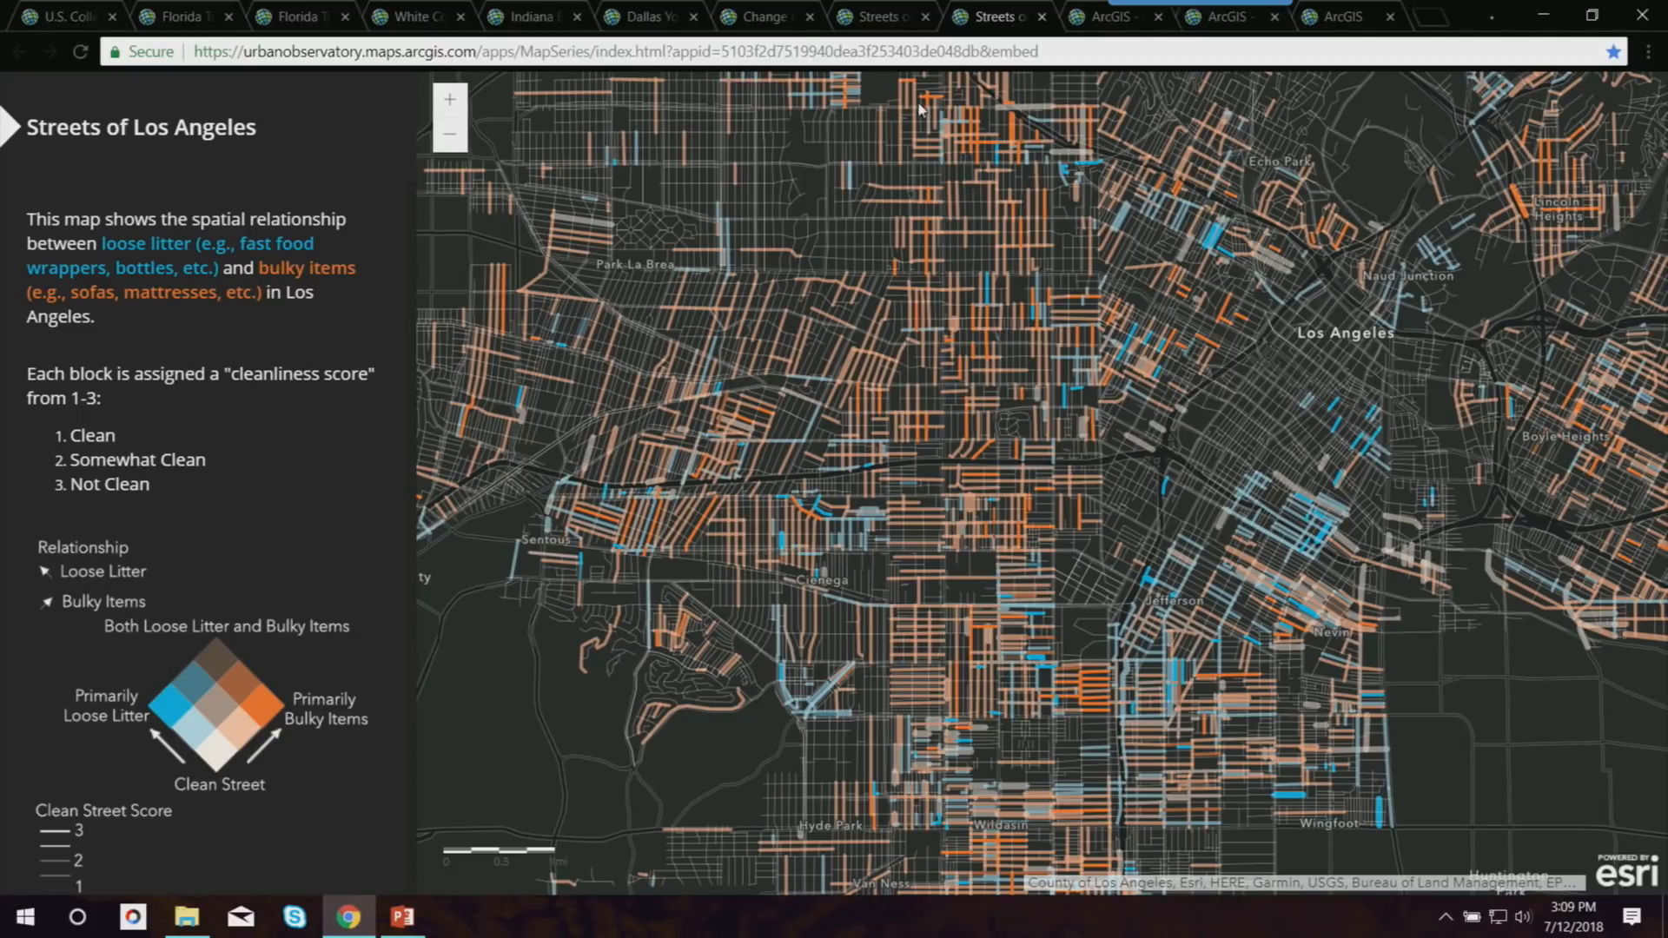
click(880, 17)
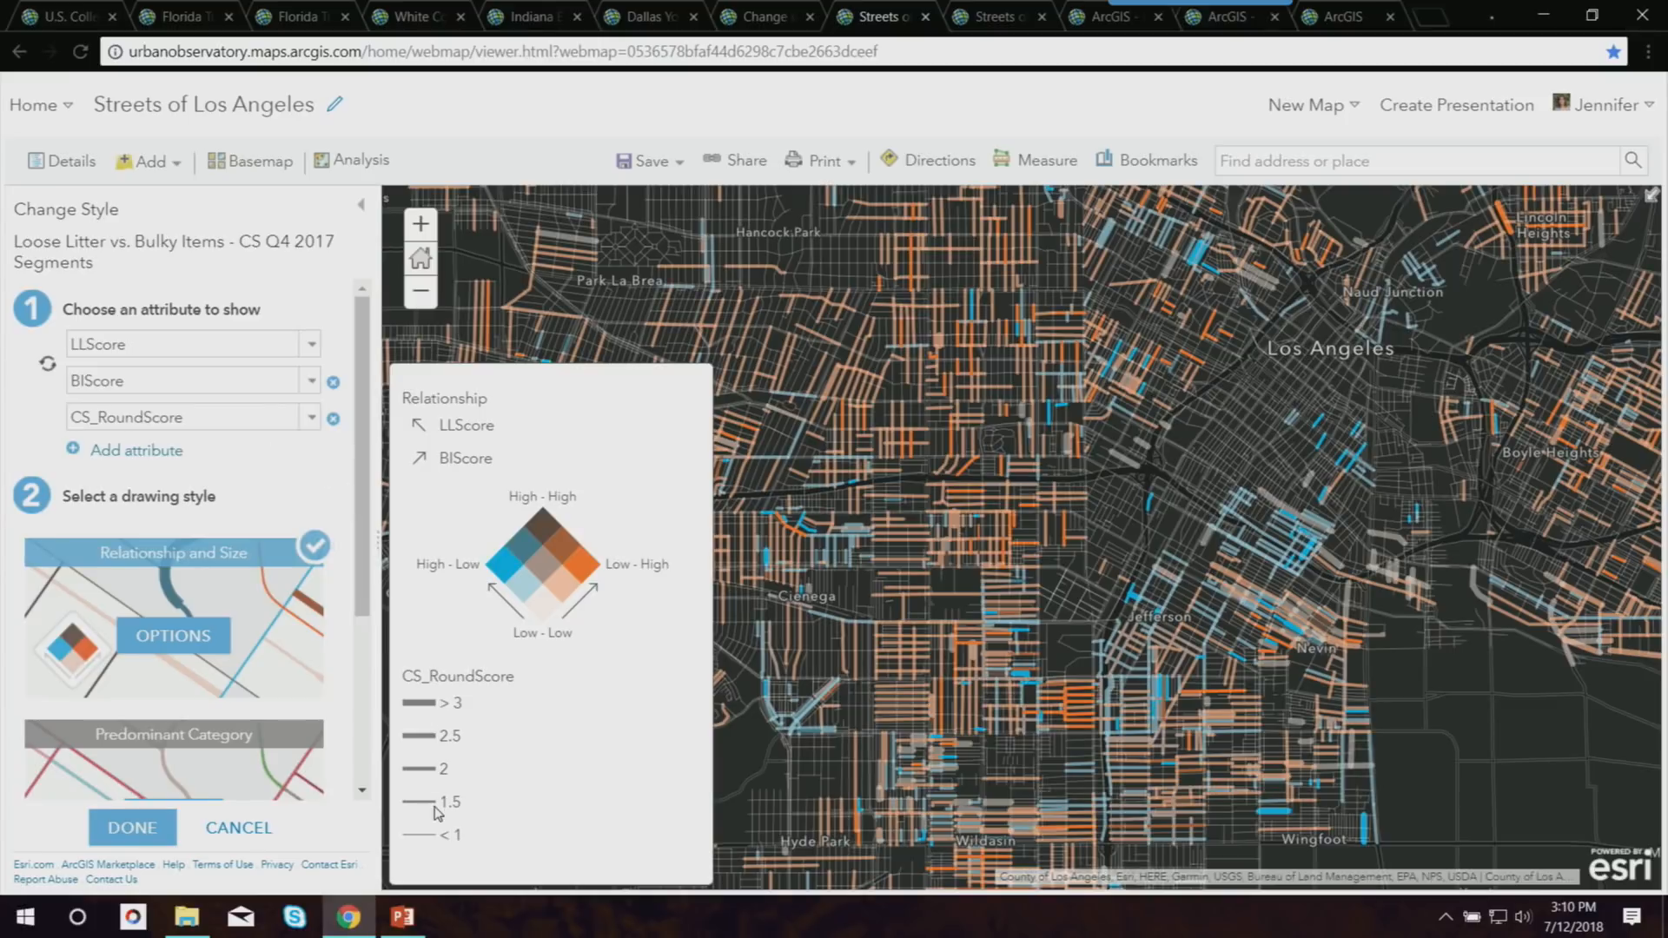
Review the Focus choices in the Relationship style options for LLScore and BIScore, keeping High values.
click(178, 642)
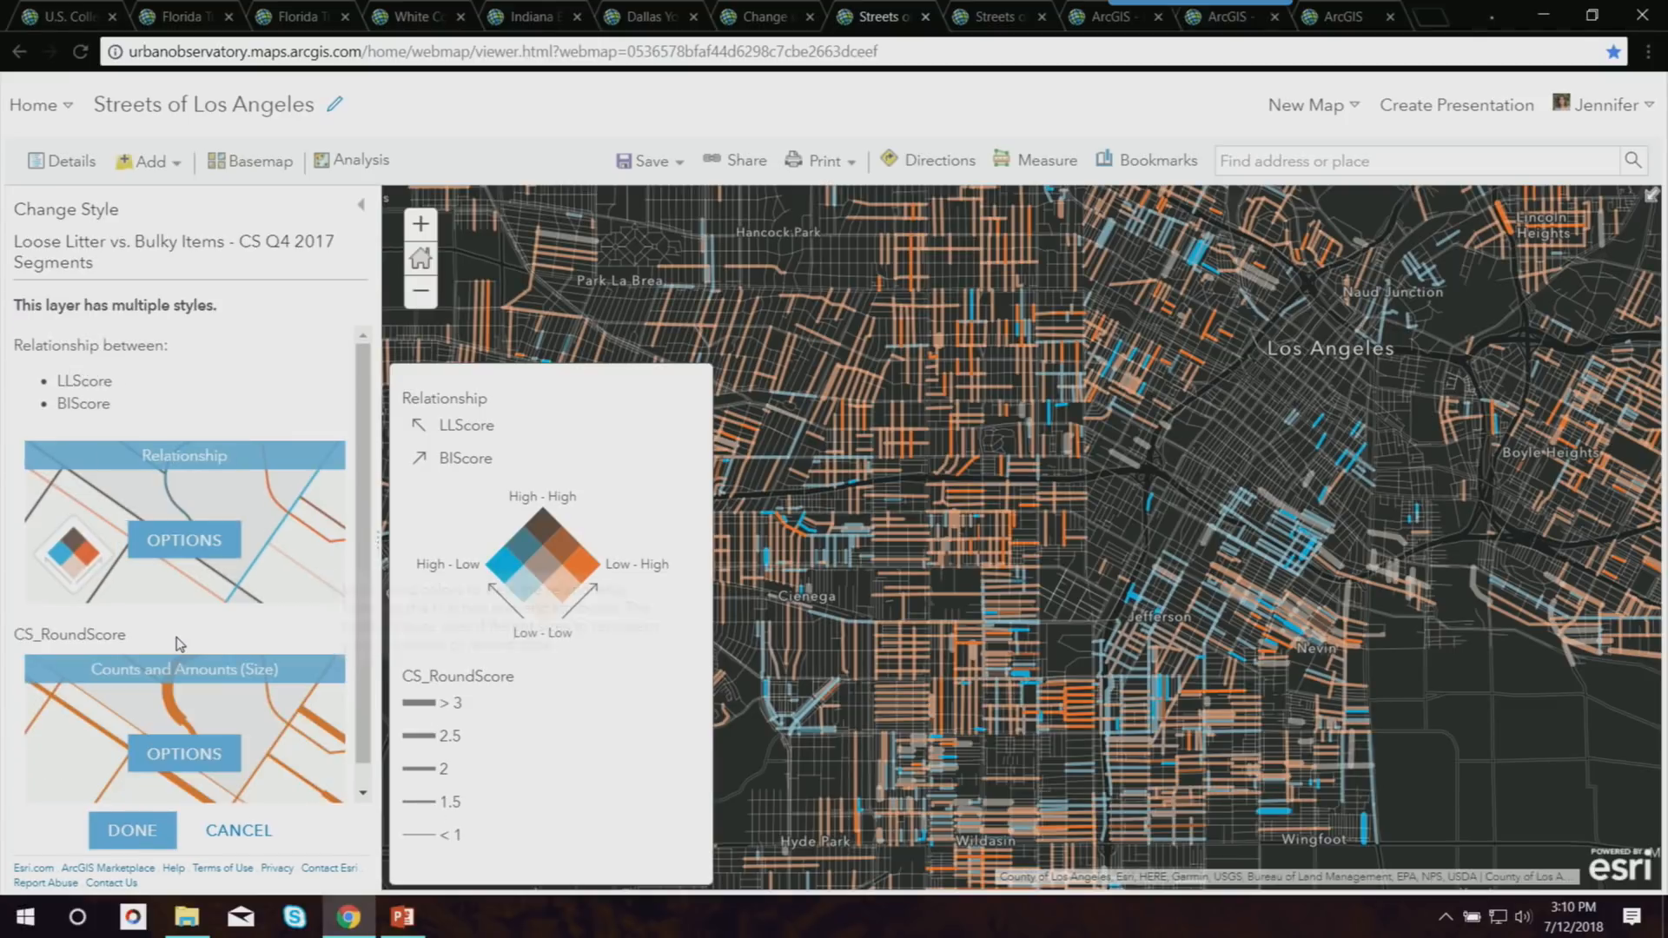
click(195, 537)
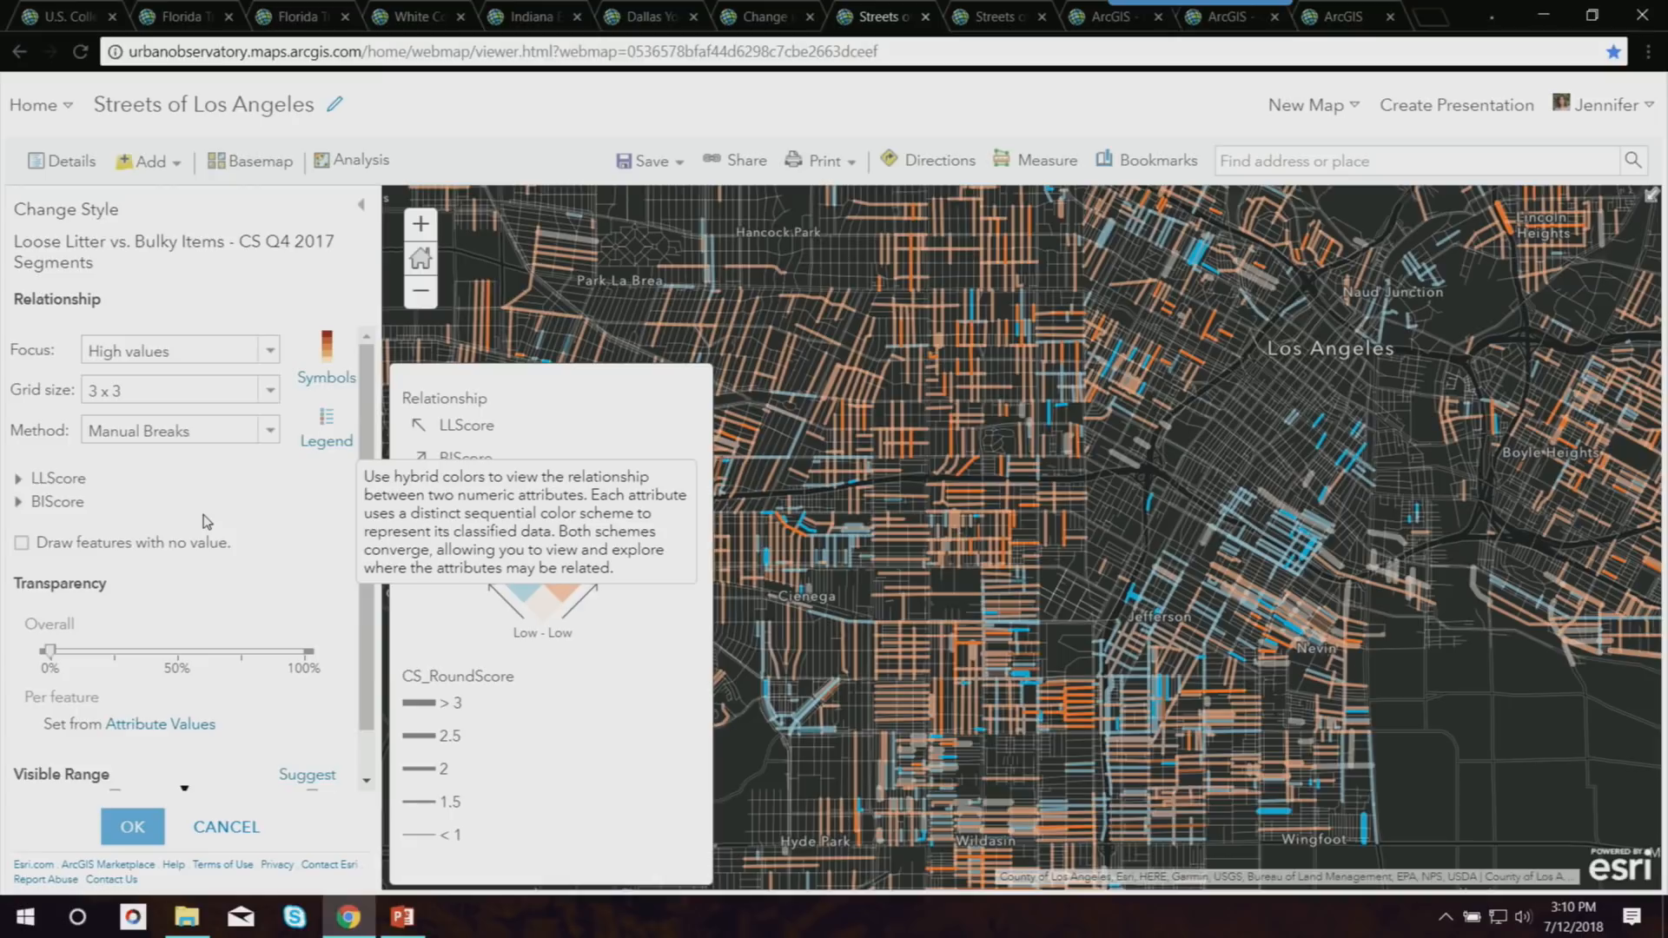
click(268, 353)
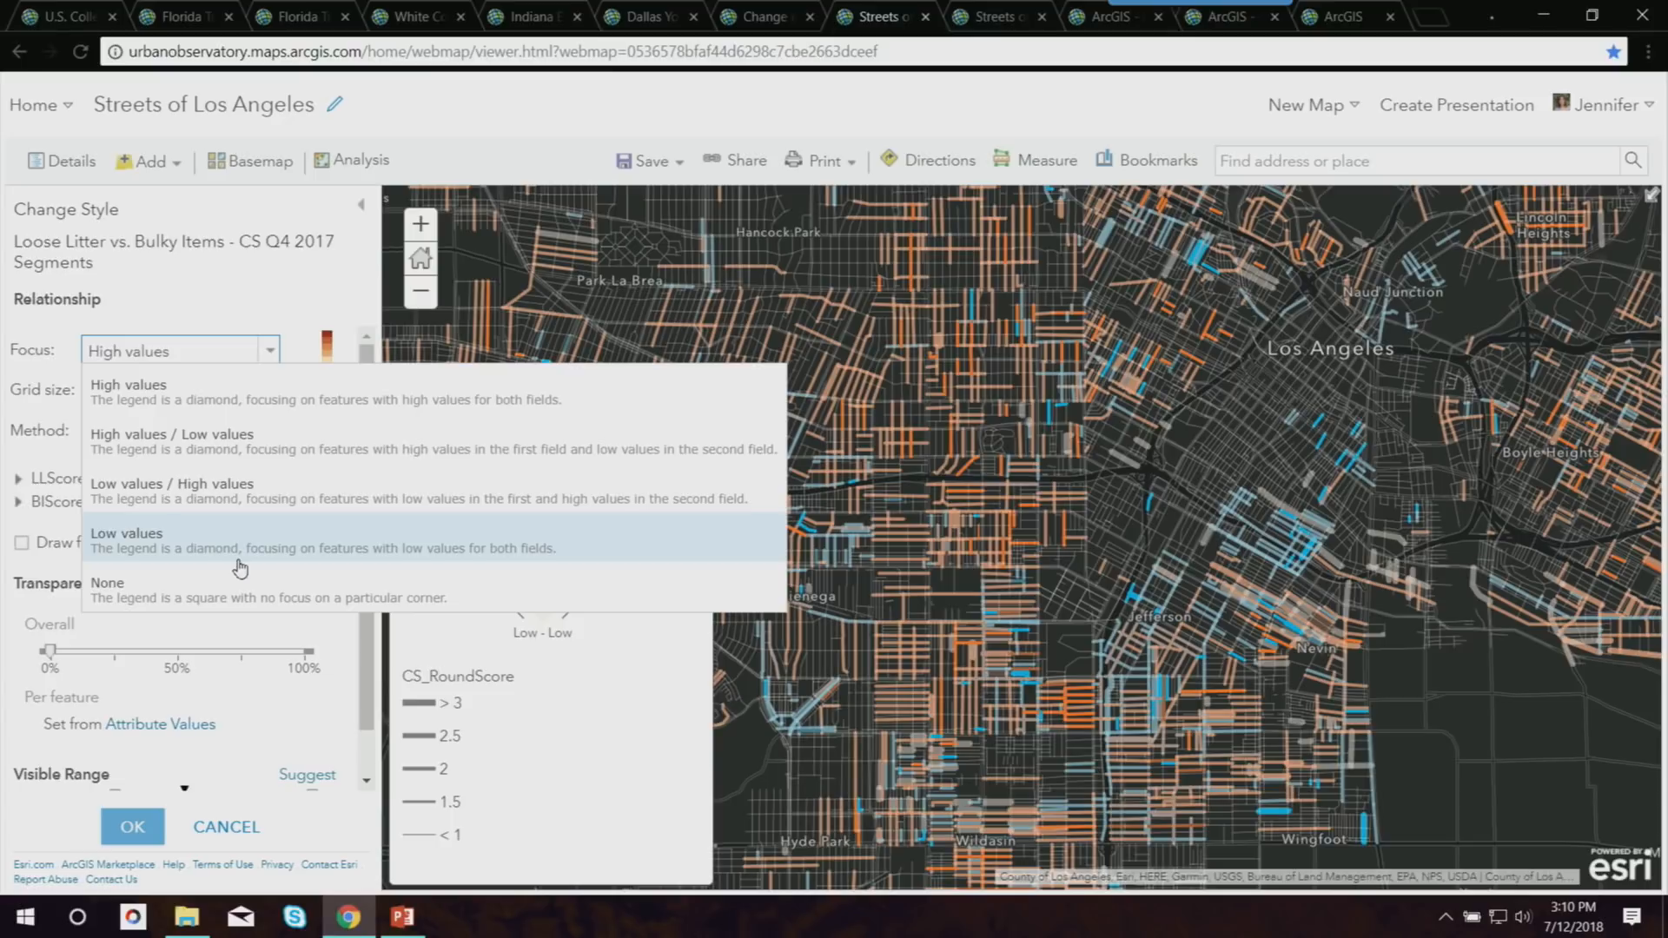
click(233, 314)
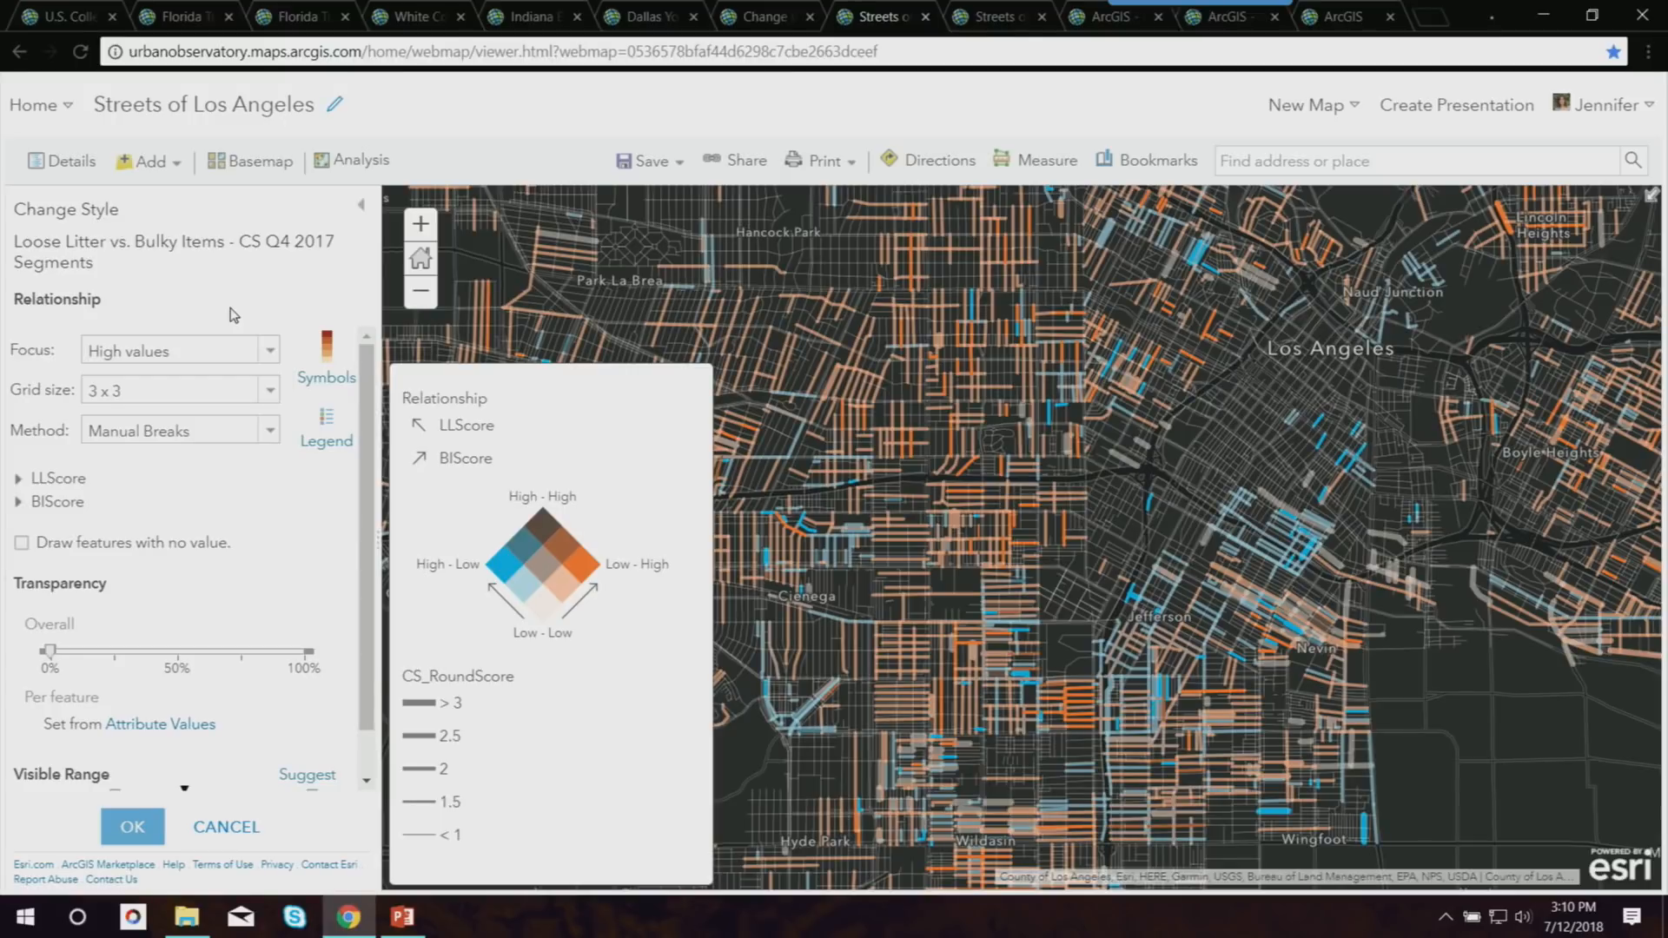
Try a blue, red and purple color scheme on the relationship symbols, then cancel the relationship options.
click(333, 363)
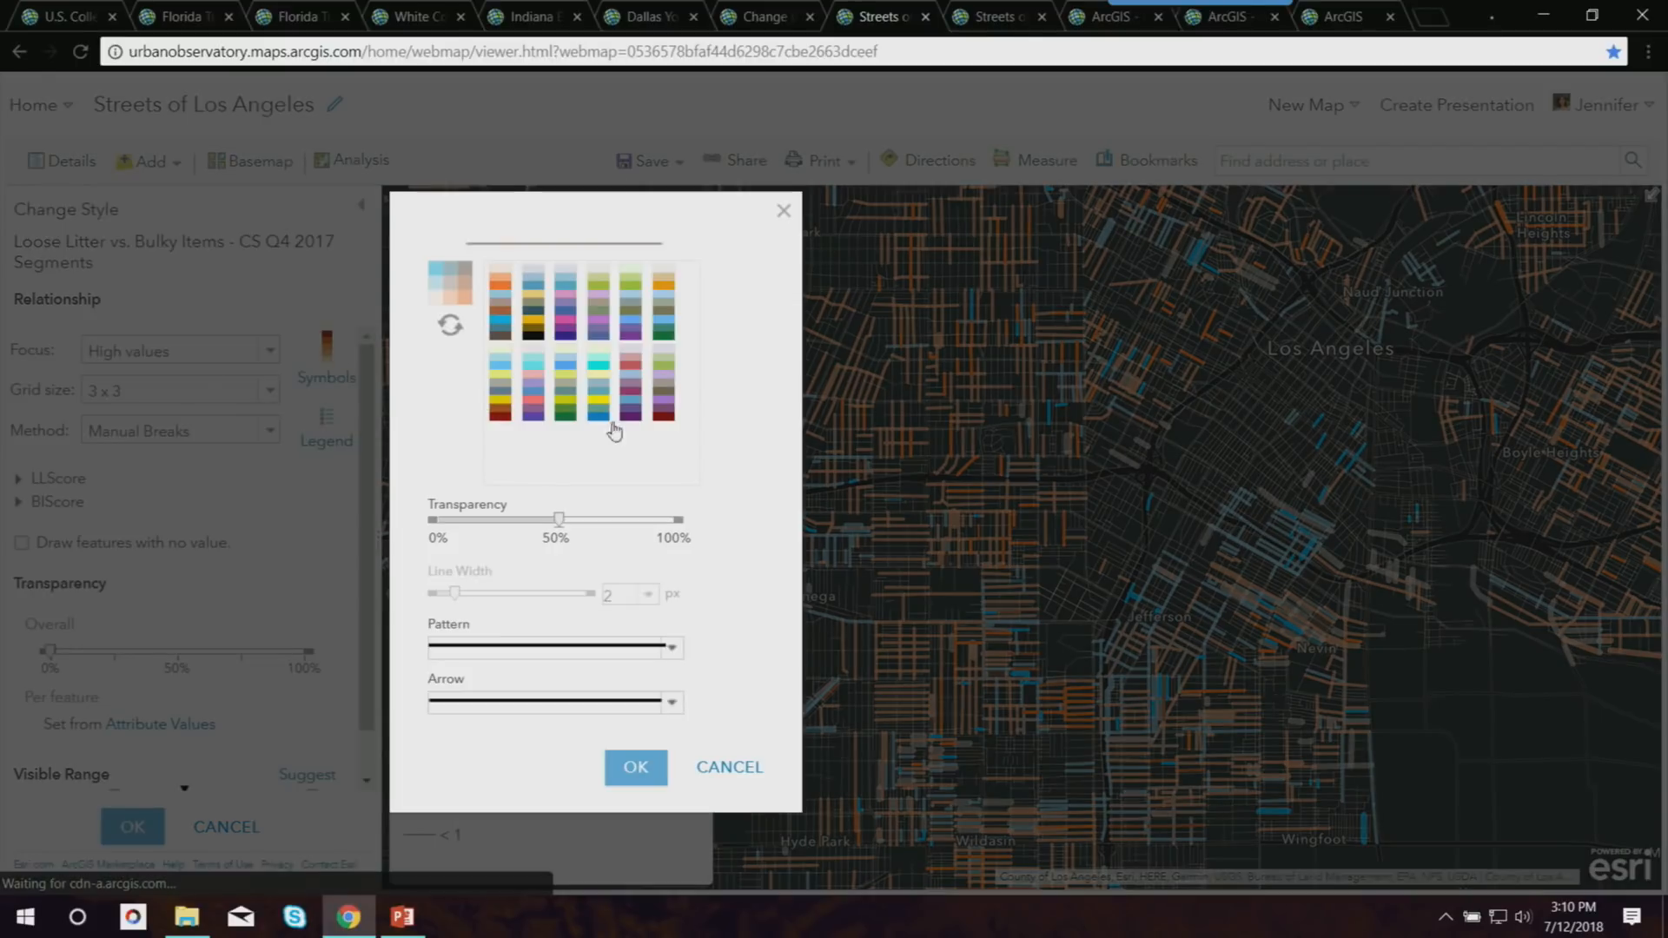
click(627, 404)
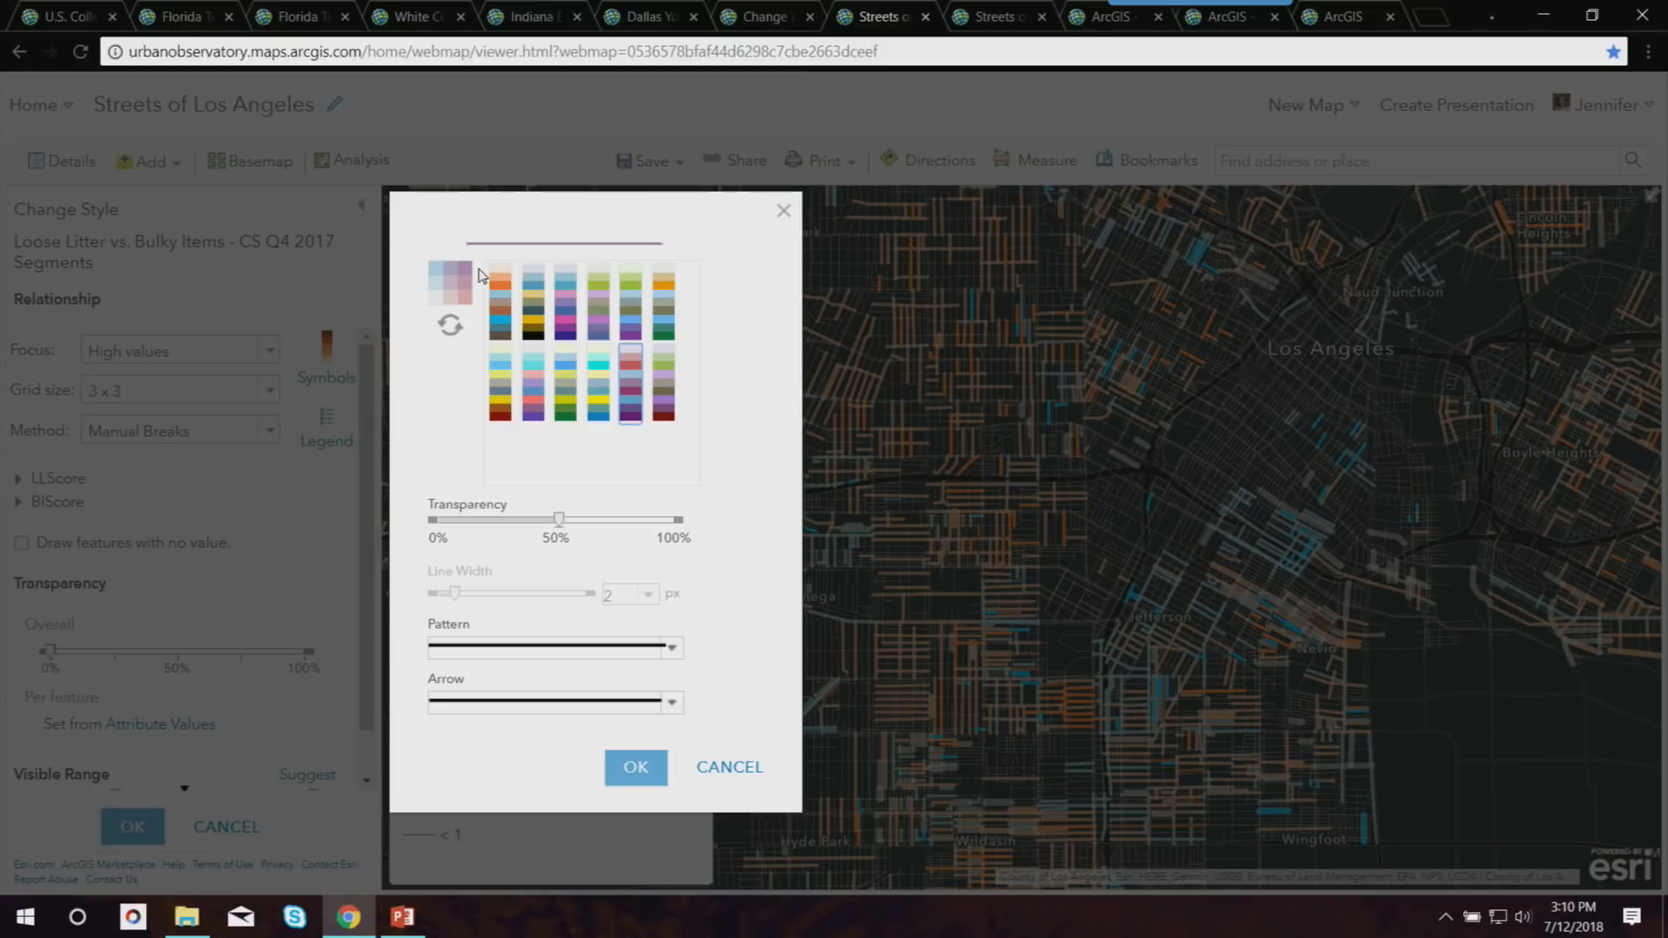
click(620, 772)
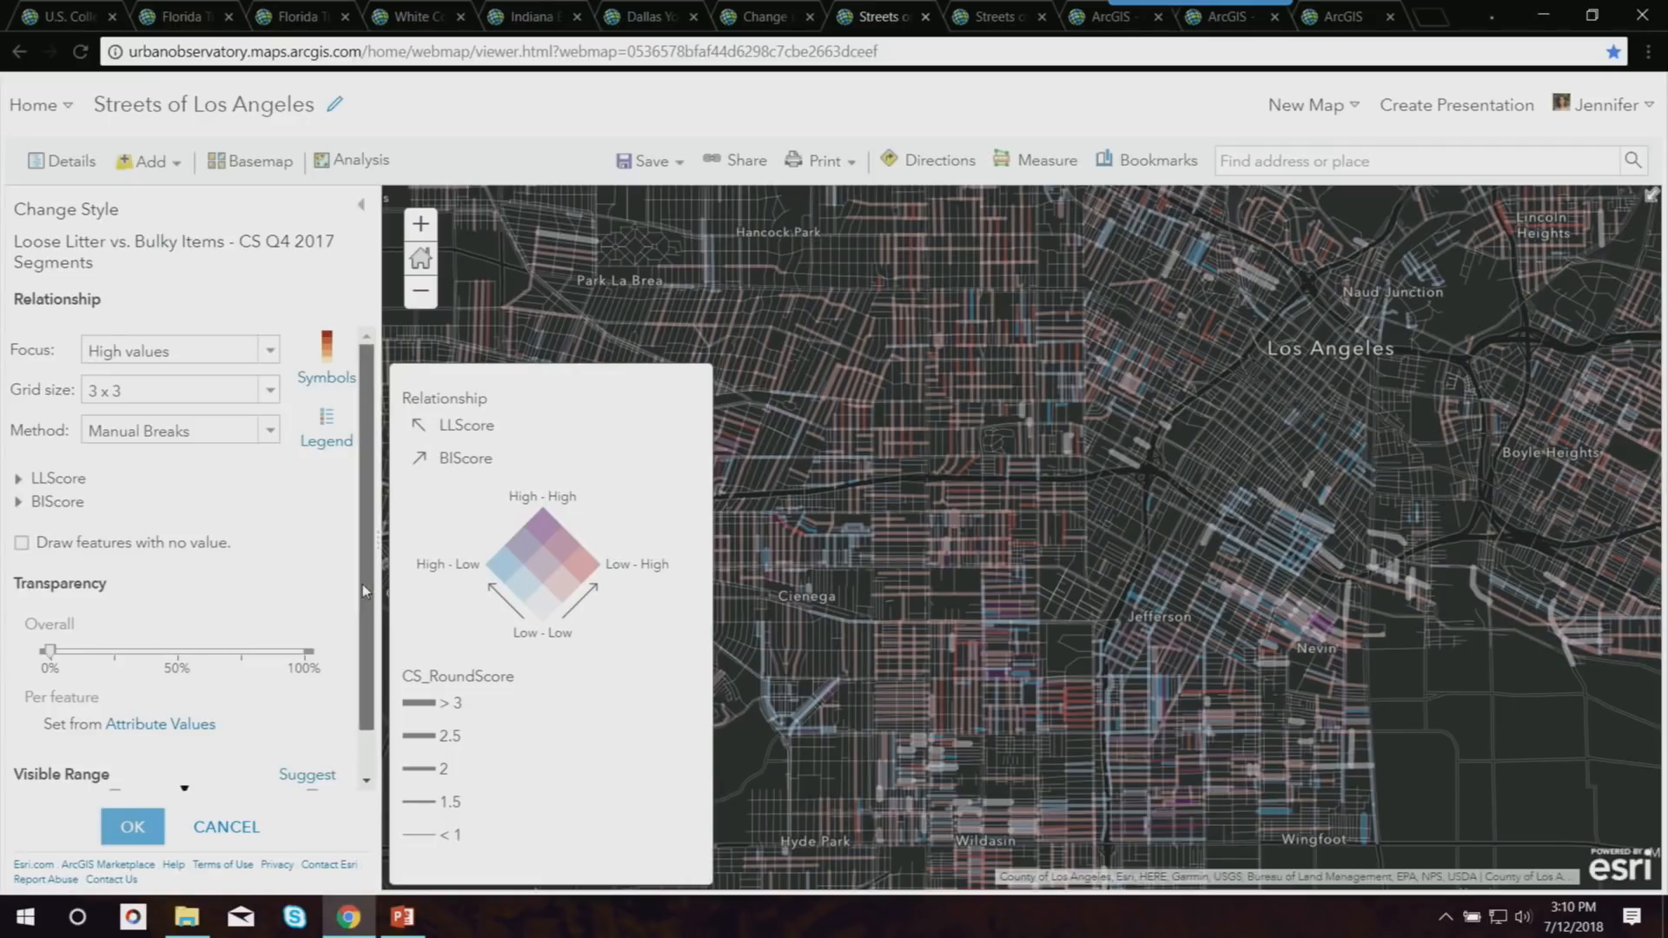
scroll(362, 584, down, 1)
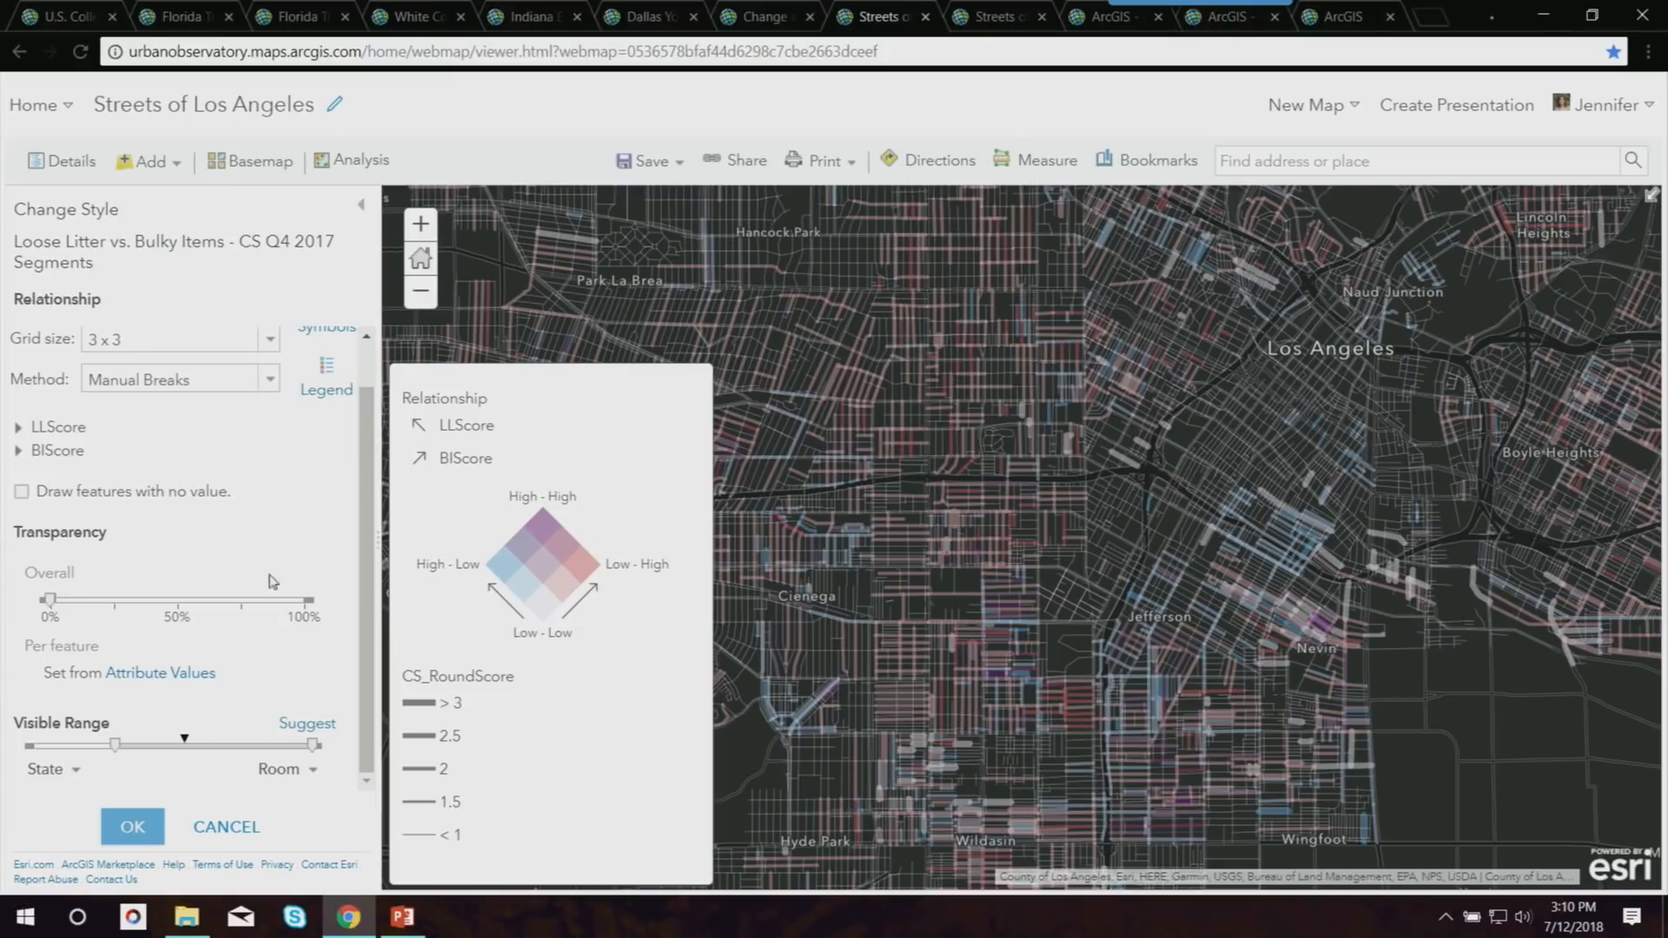
click(224, 826)
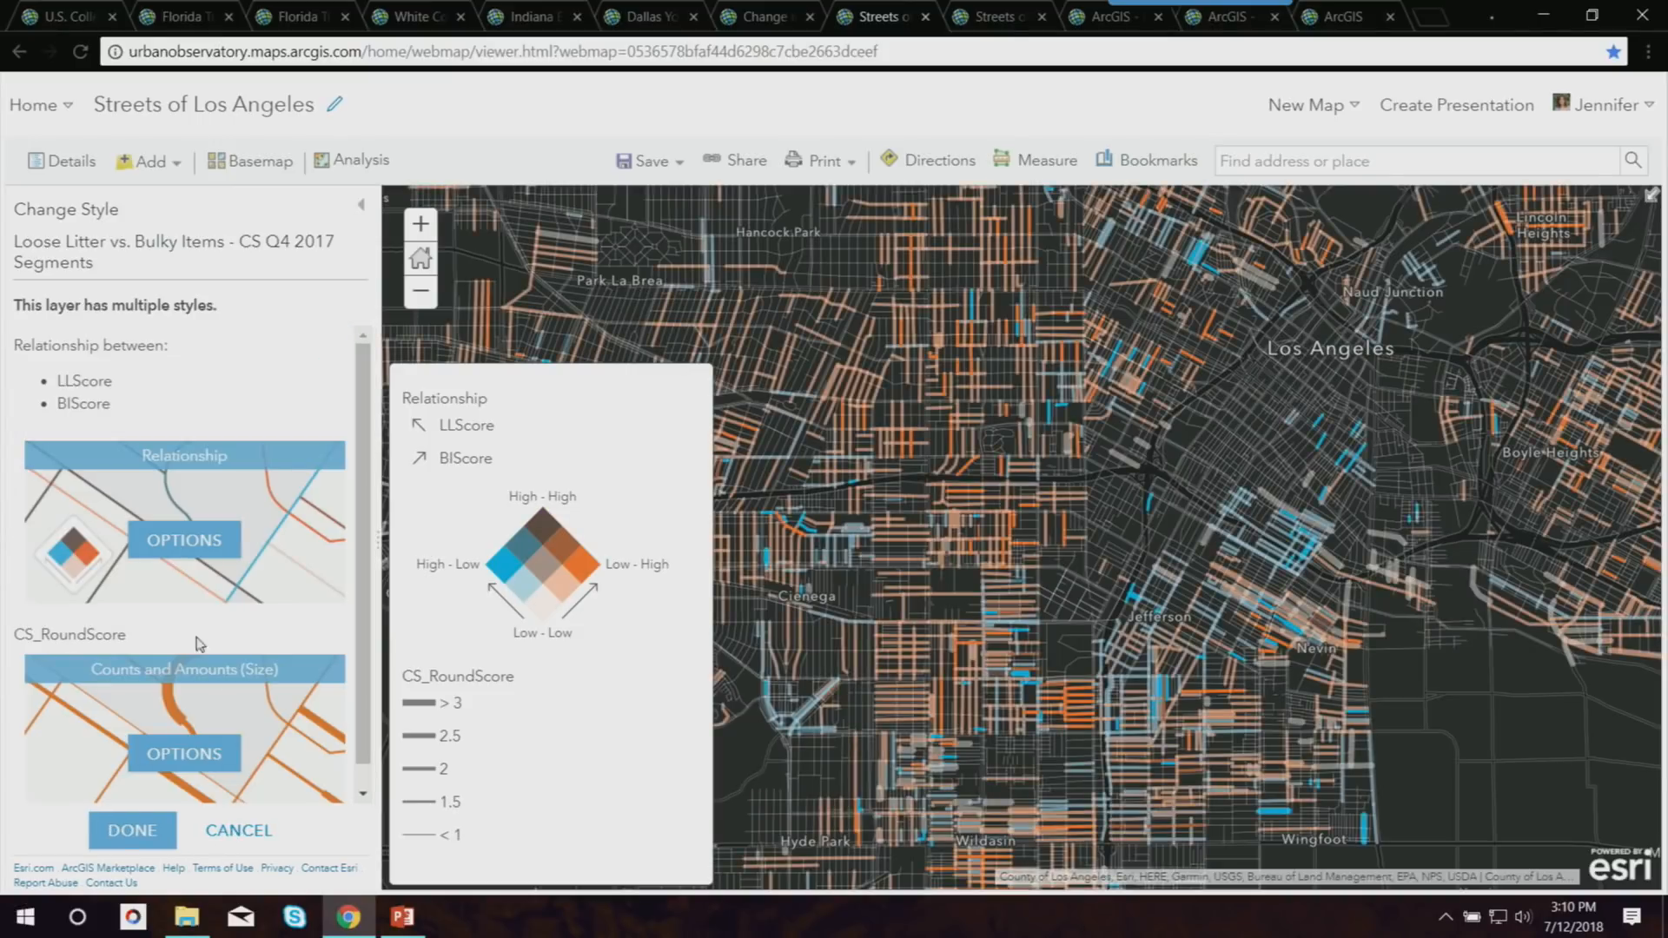
Reopen the Relationship style options and show the editable legend entries down to Low - Low.
click(200, 549)
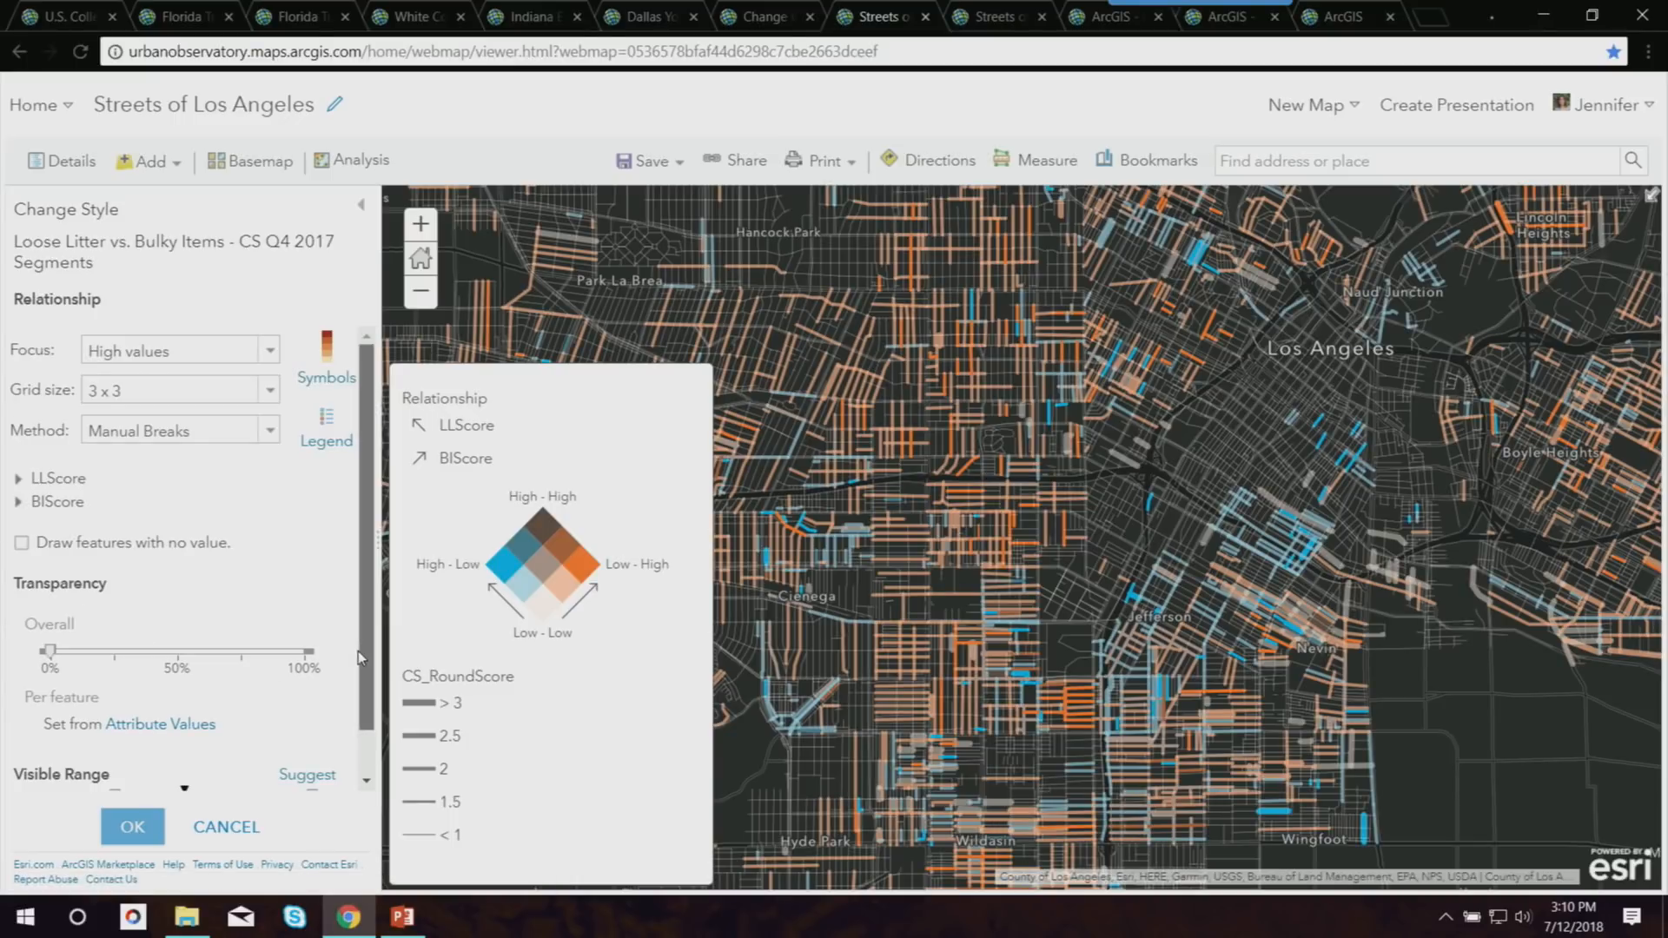
scroll(358, 655, down, 1)
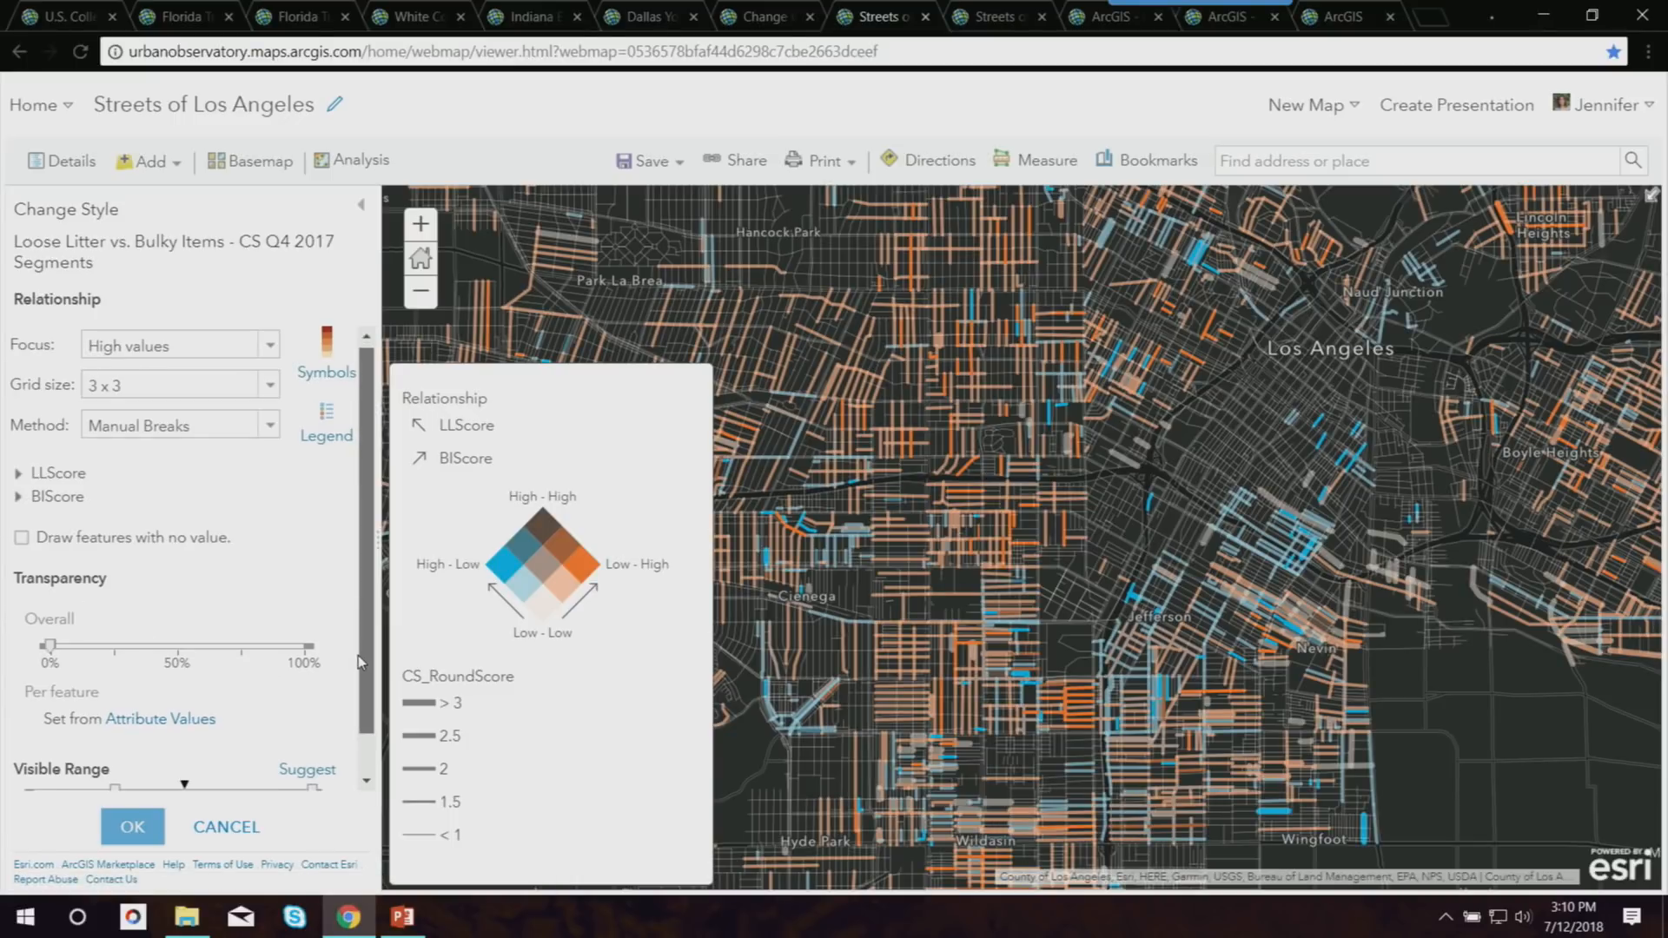
click(328, 432)
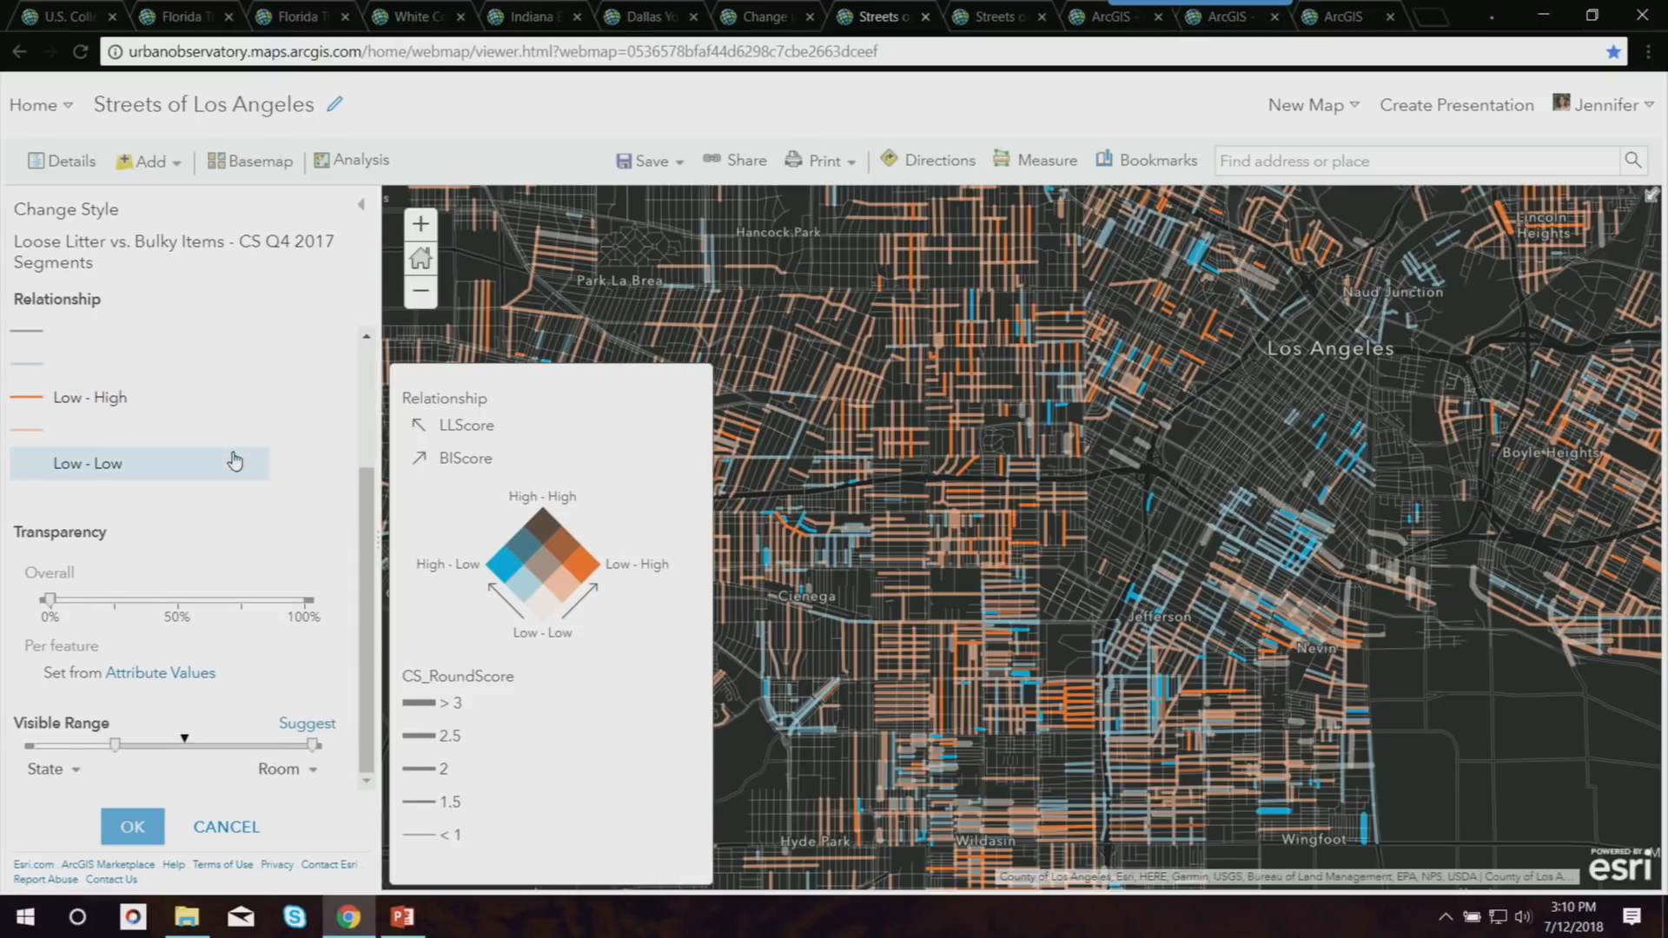
Inspect the Low - Low line symbol's color, transparency and line width settings, keeping them as they are.
click(30, 469)
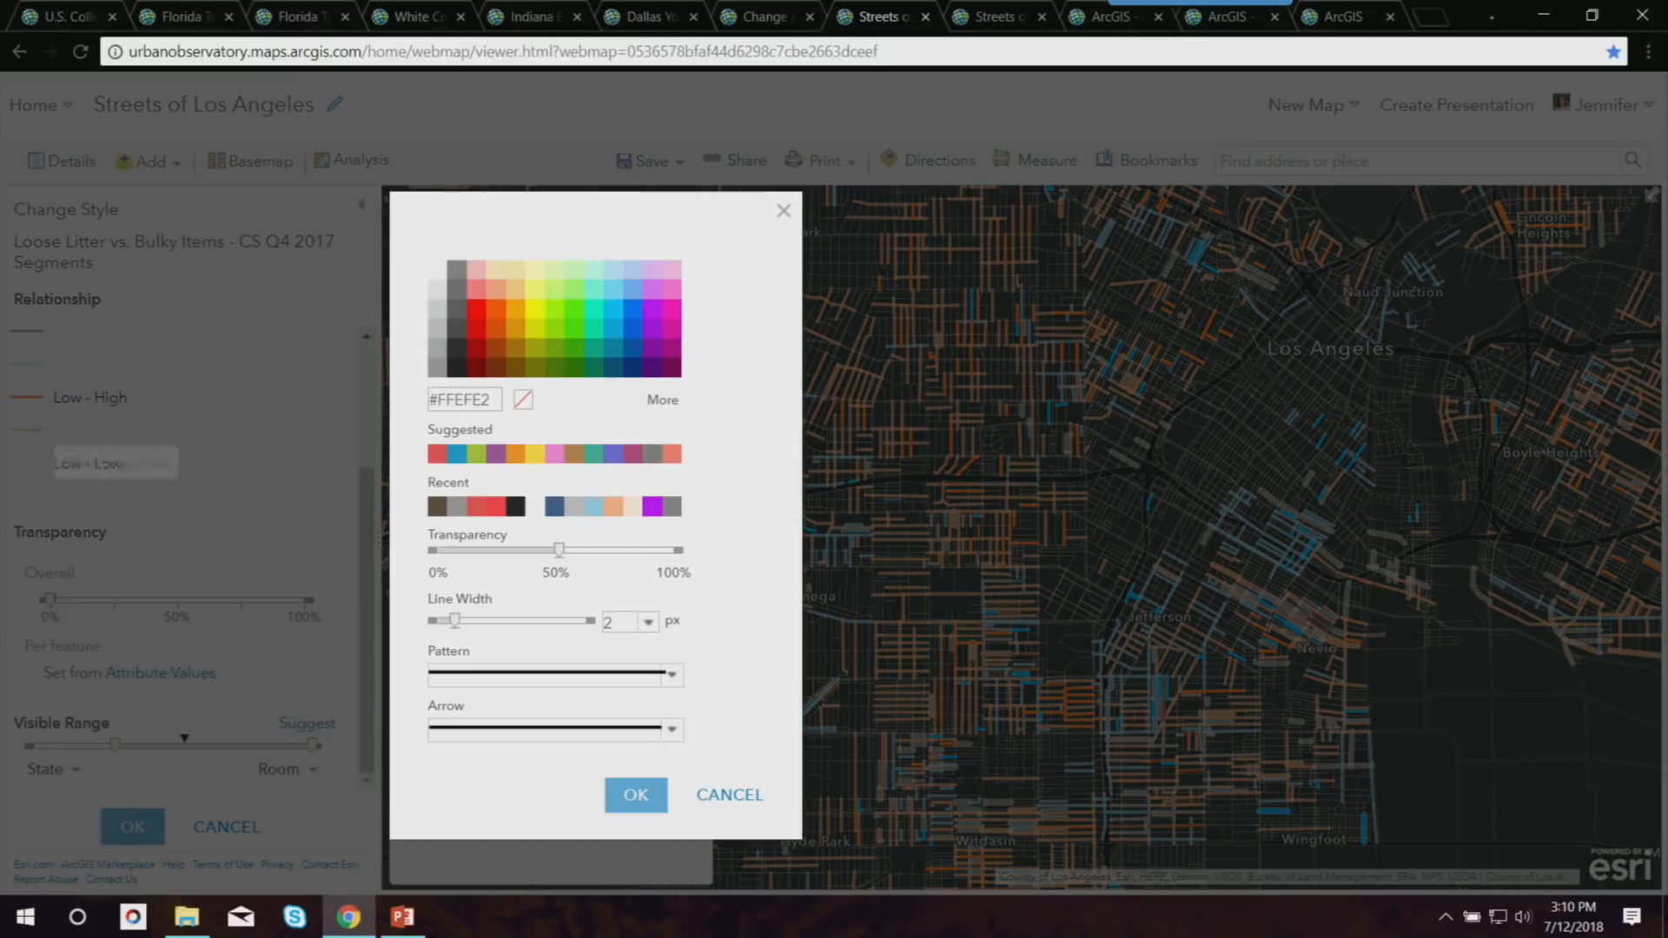
click(627, 794)
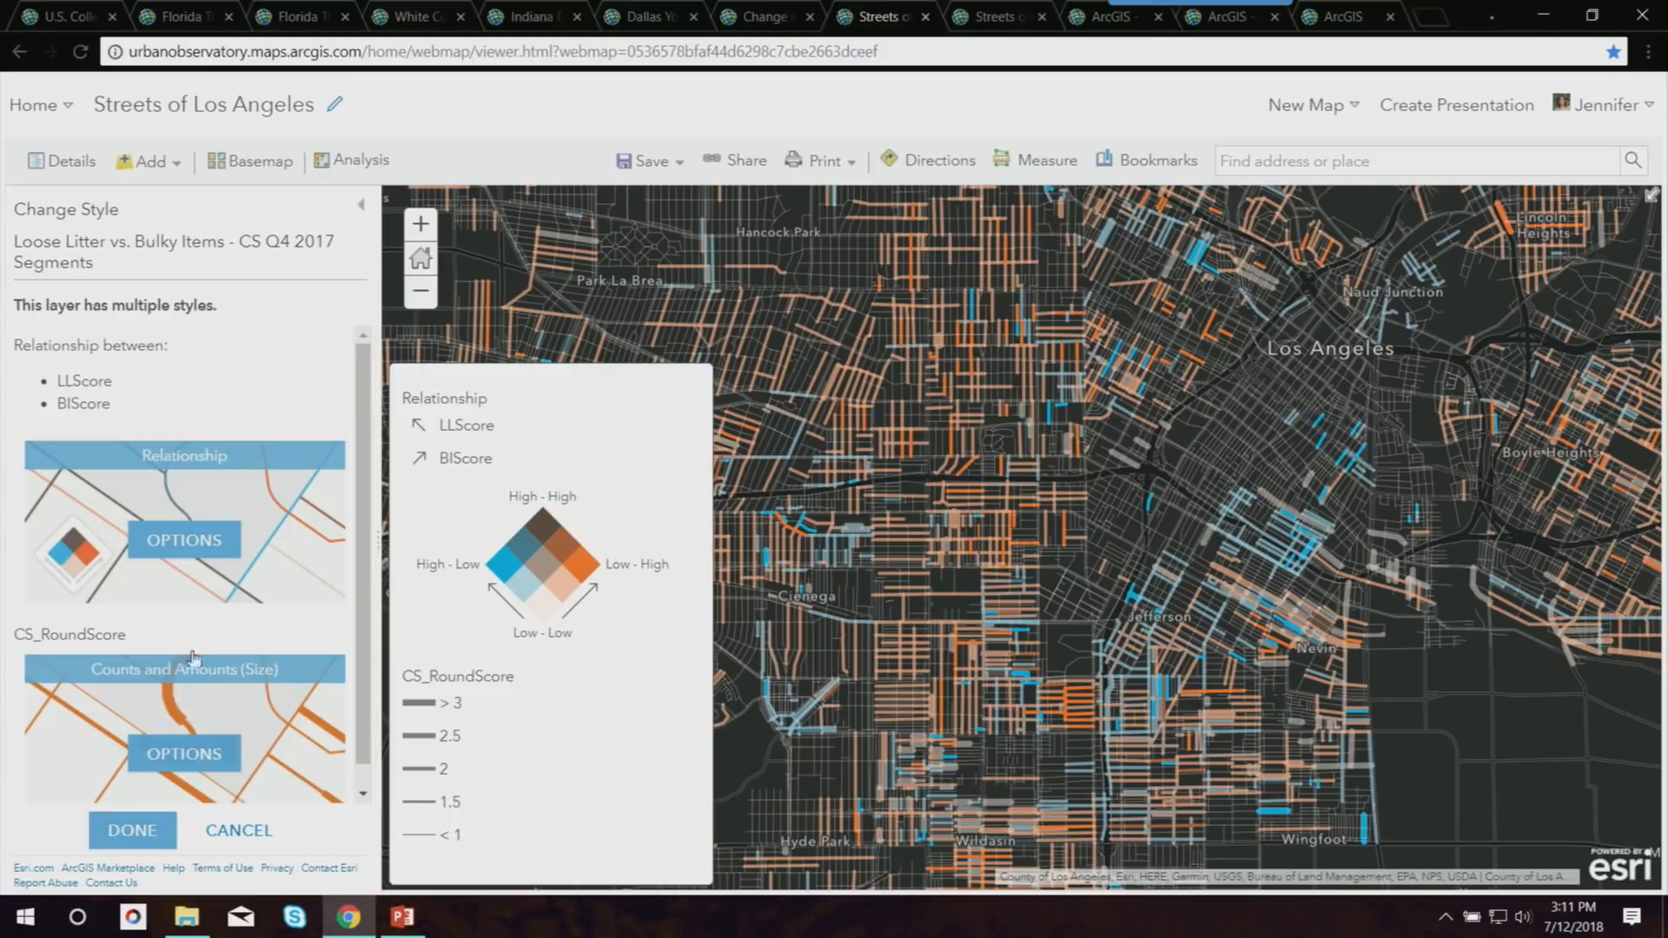
Try per-feature transparency in the Relationship style options, basing it on the CS_RoundScore attribute.
click(224, 539)
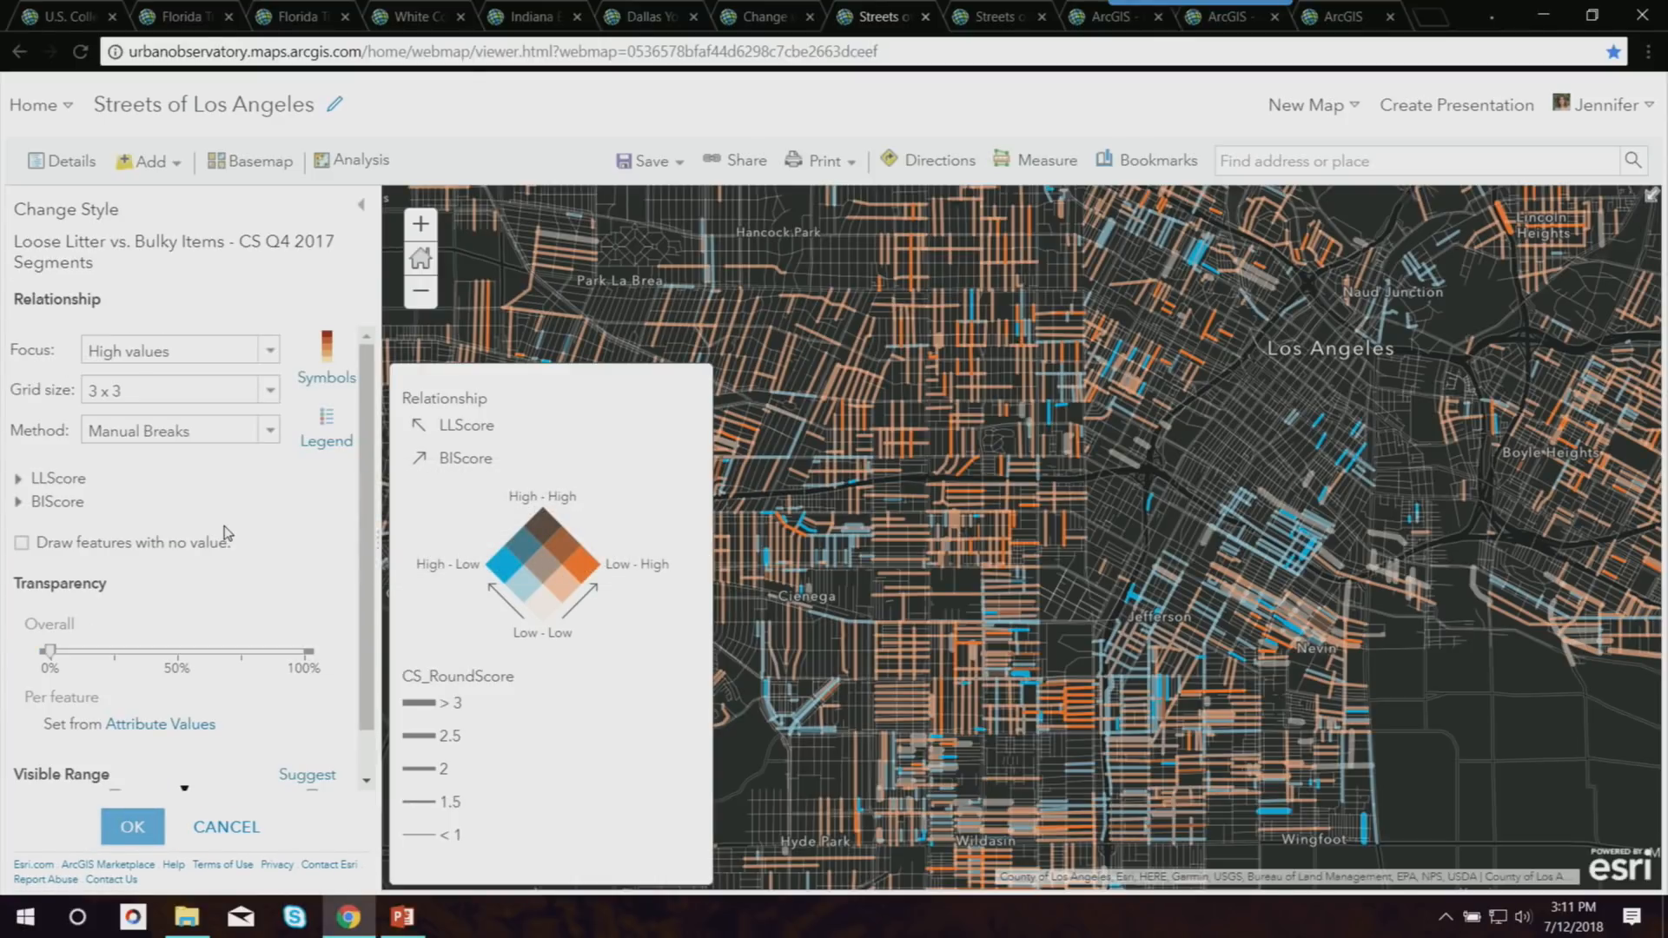
scroll(224, 534, down, 1)
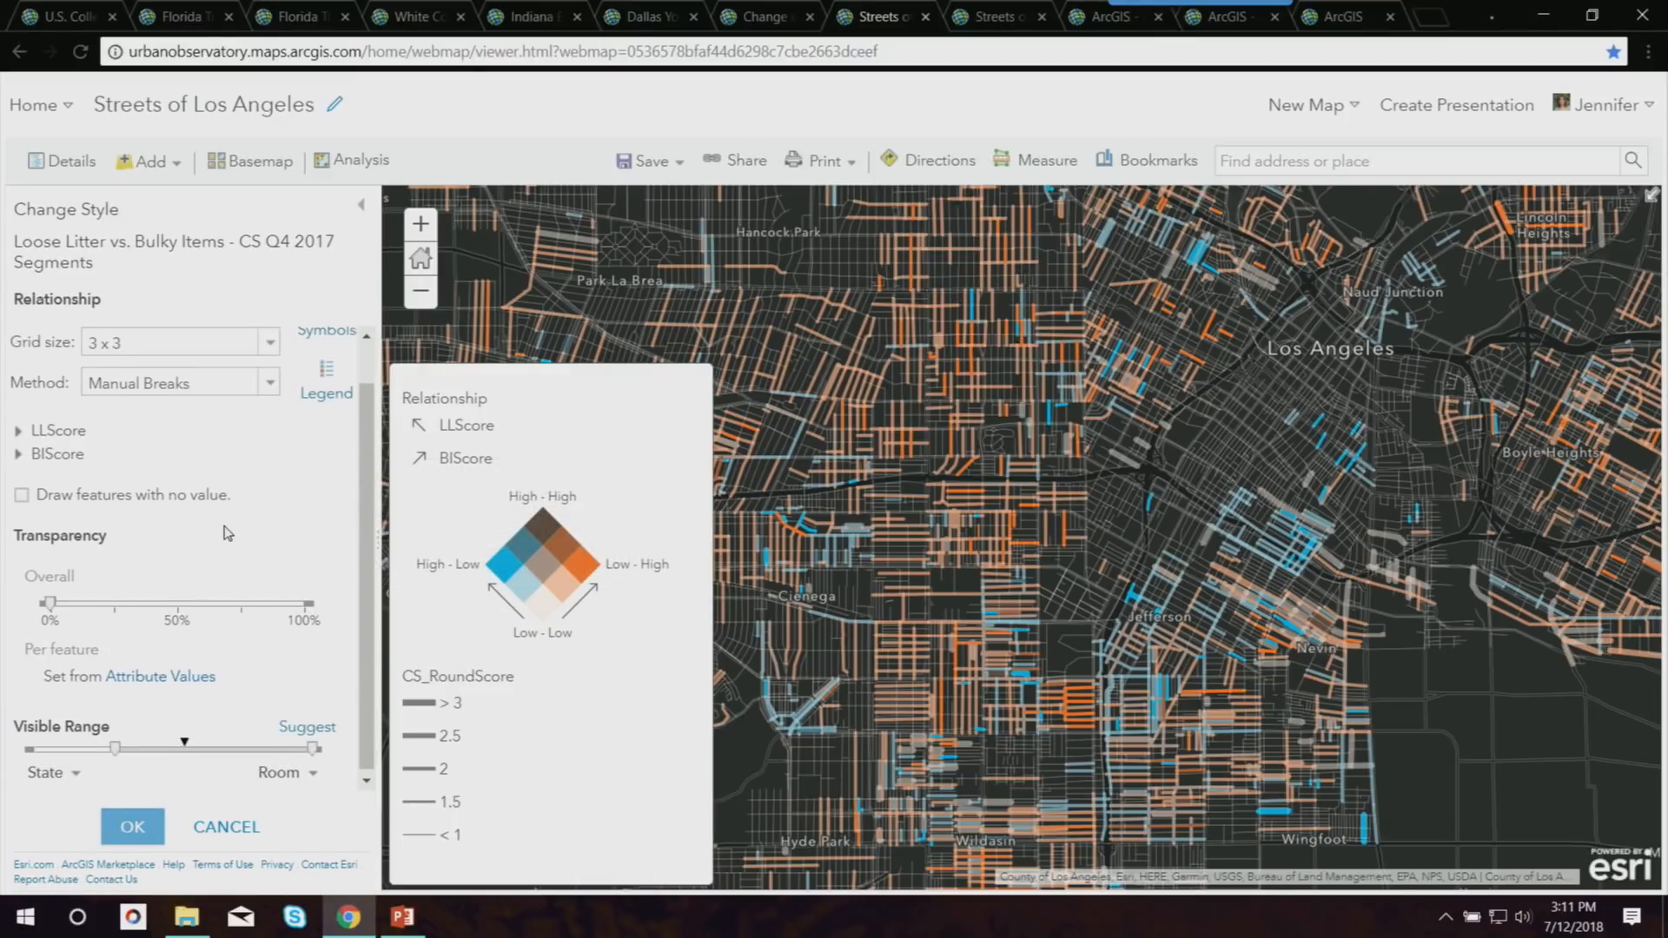
click(171, 675)
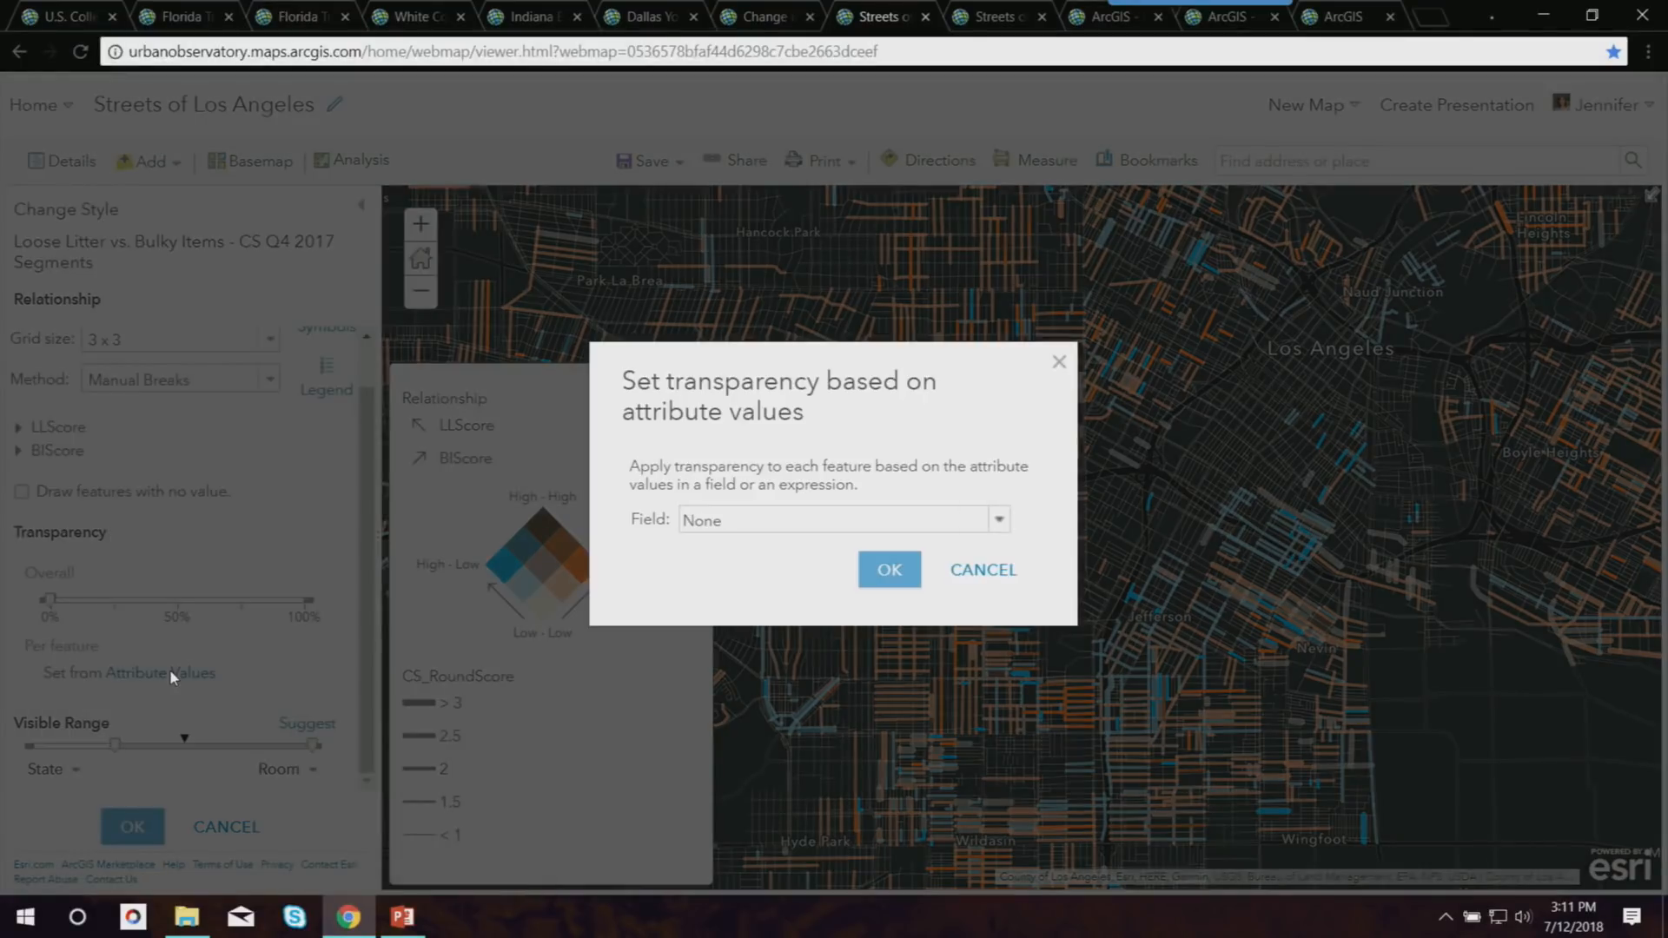
click(787, 525)
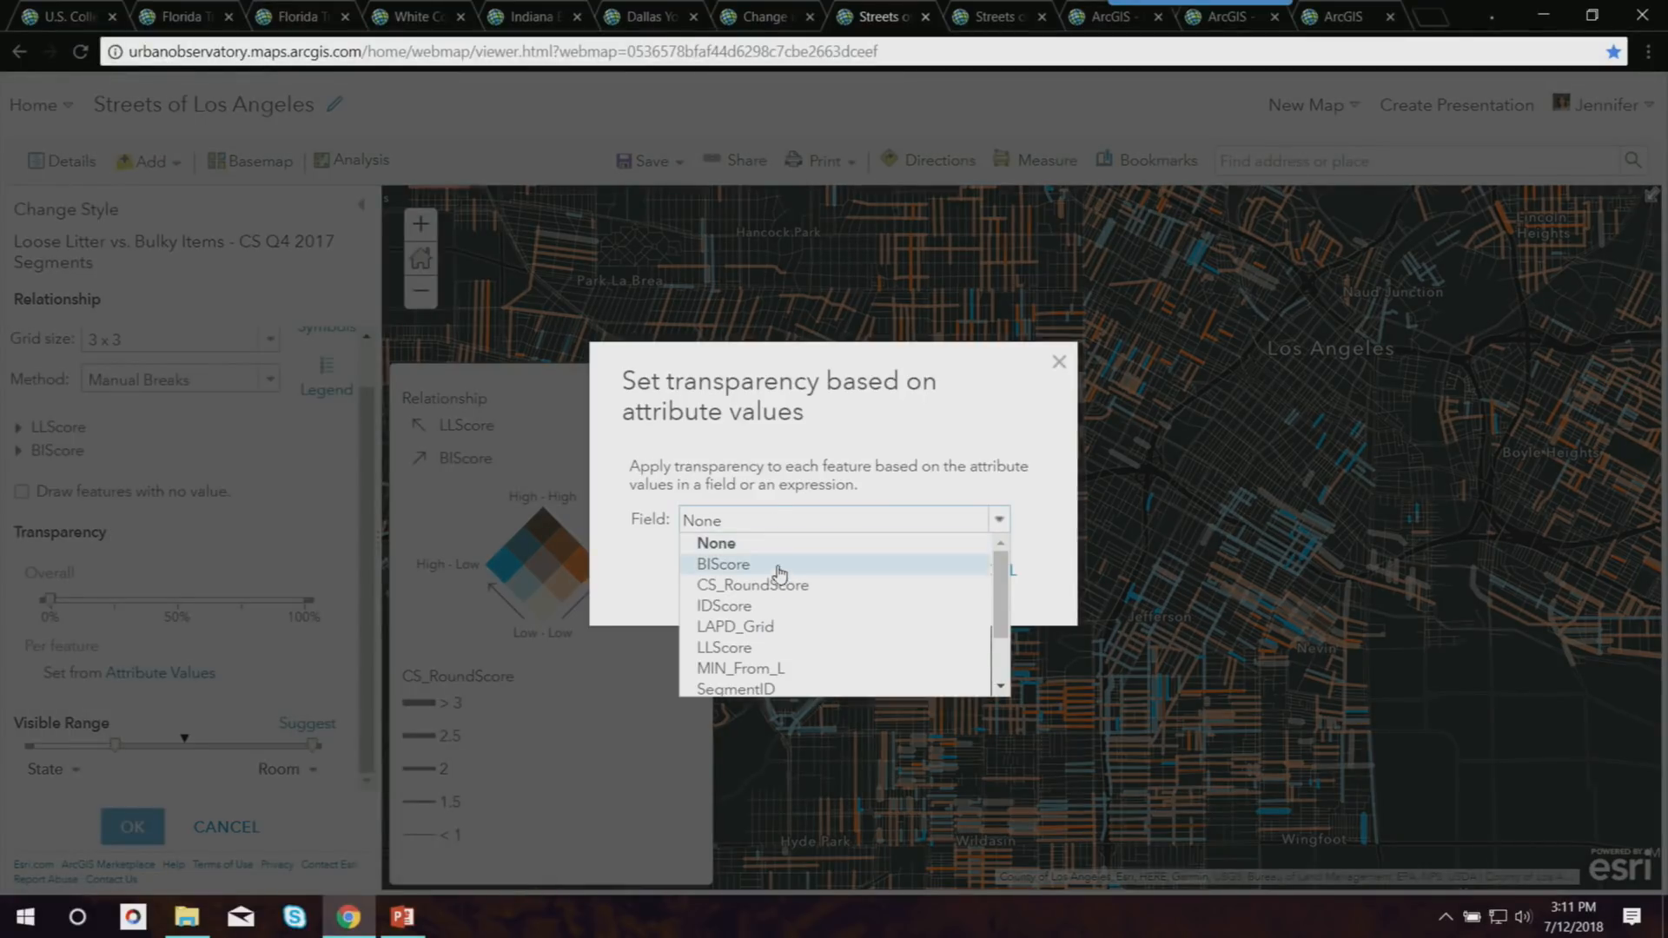
scroll(790, 628, down, 2)
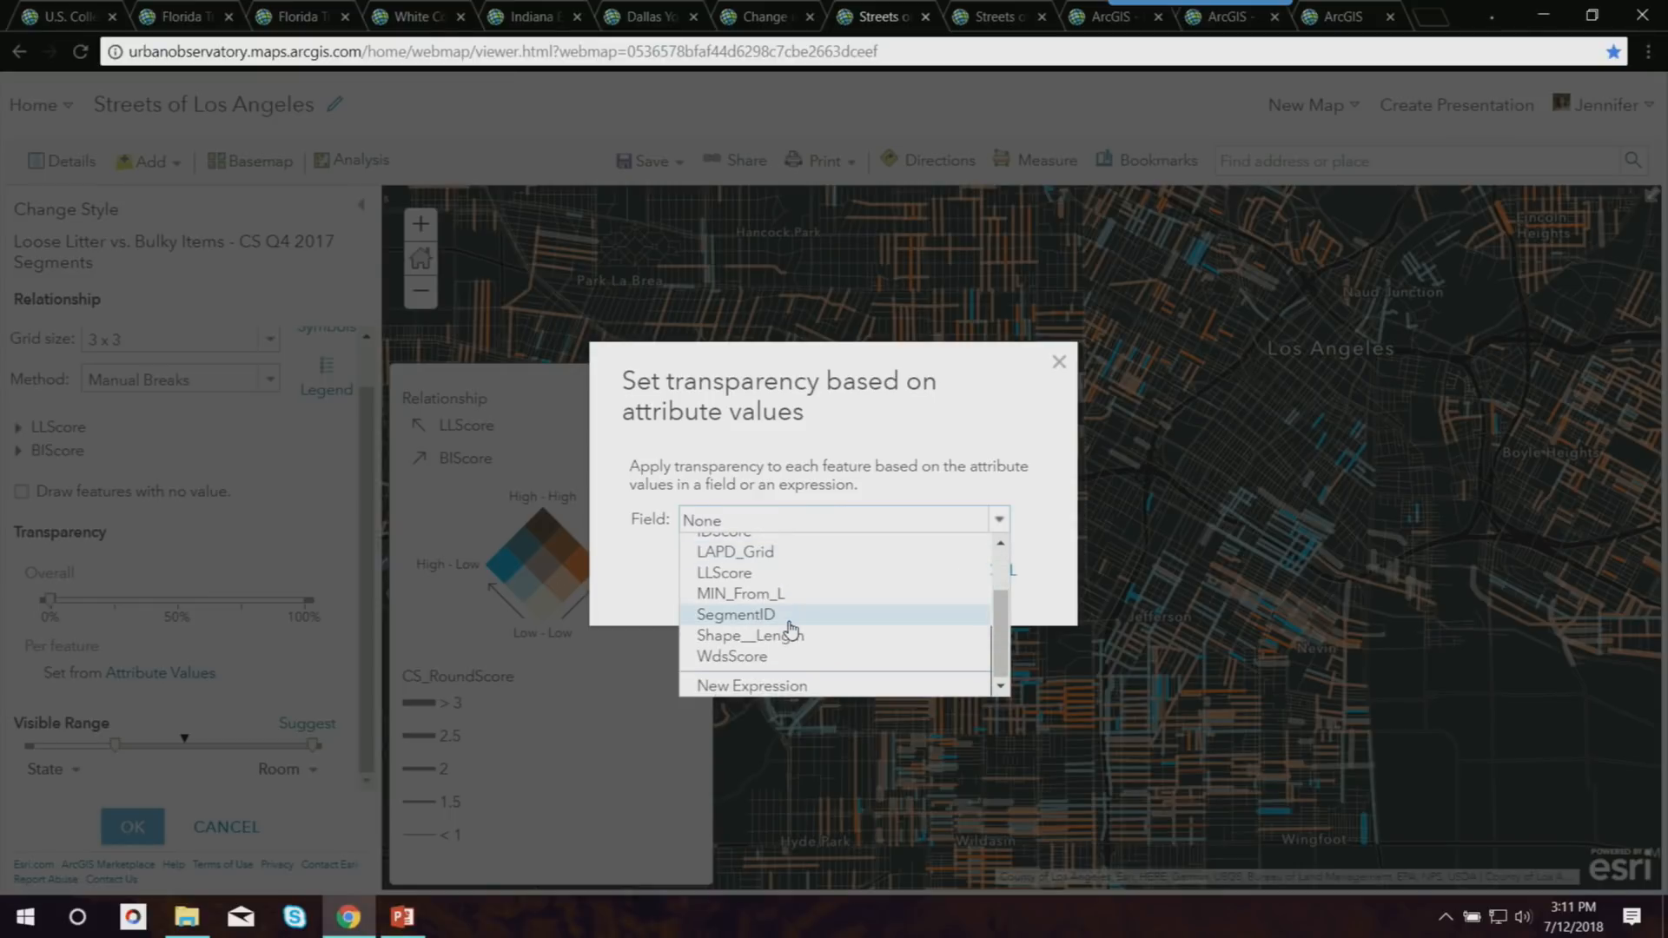
scroll(789, 627, up, 1)
scroll(790, 628, down, 1)
scroll(791, 627, up, 3)
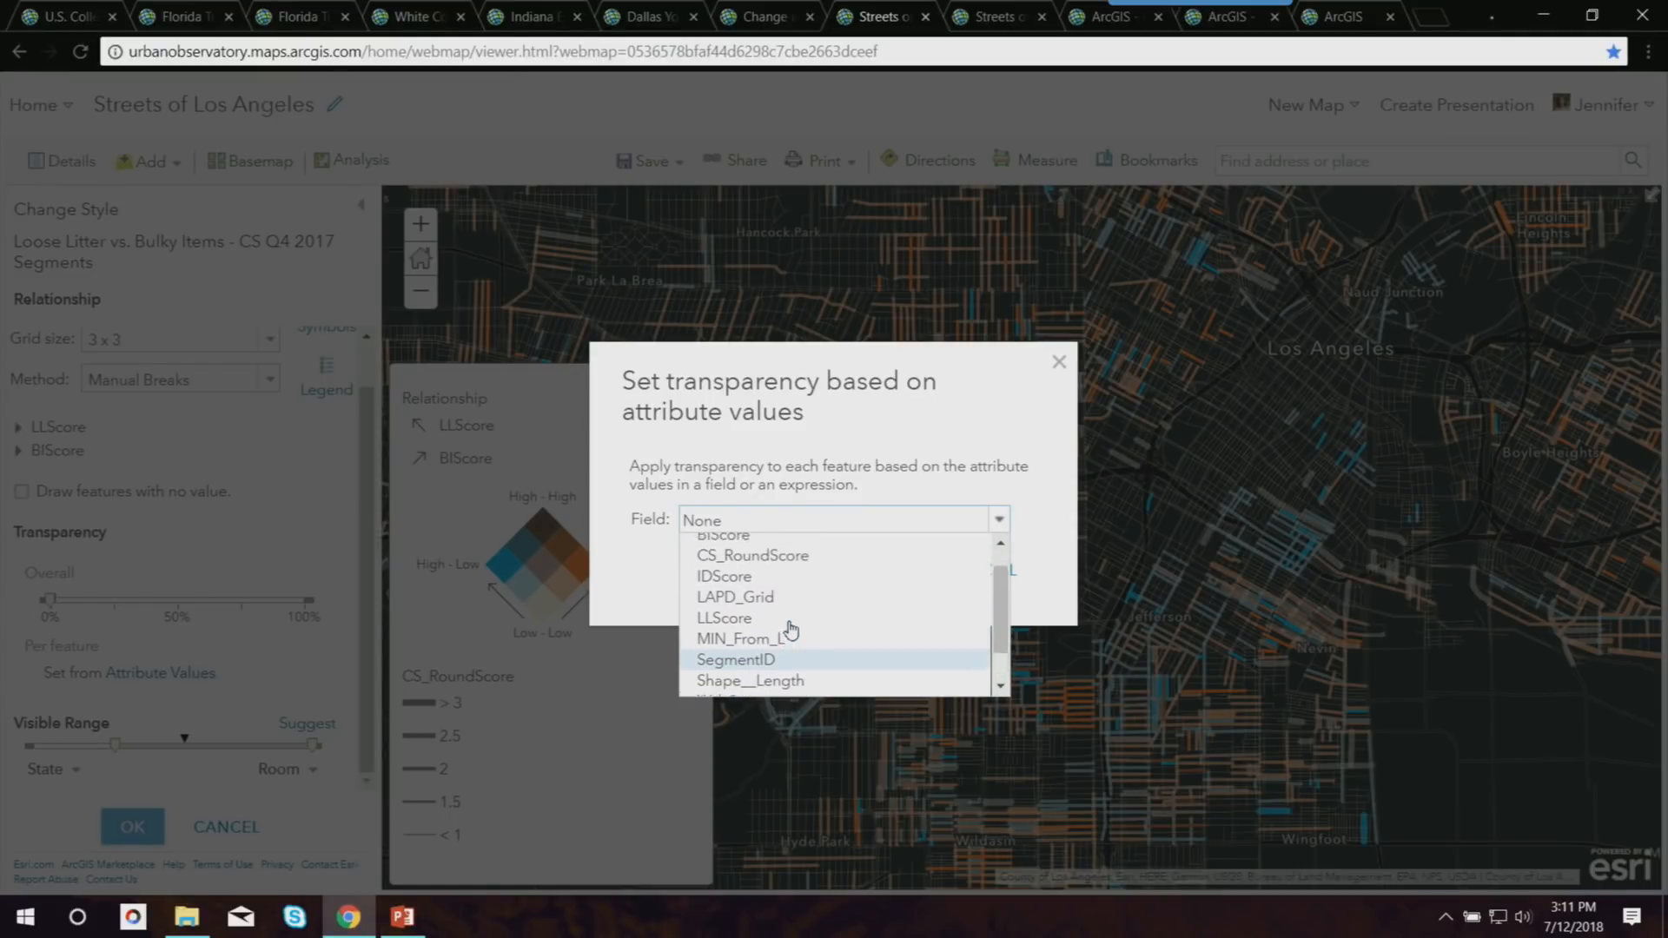
click(805, 595)
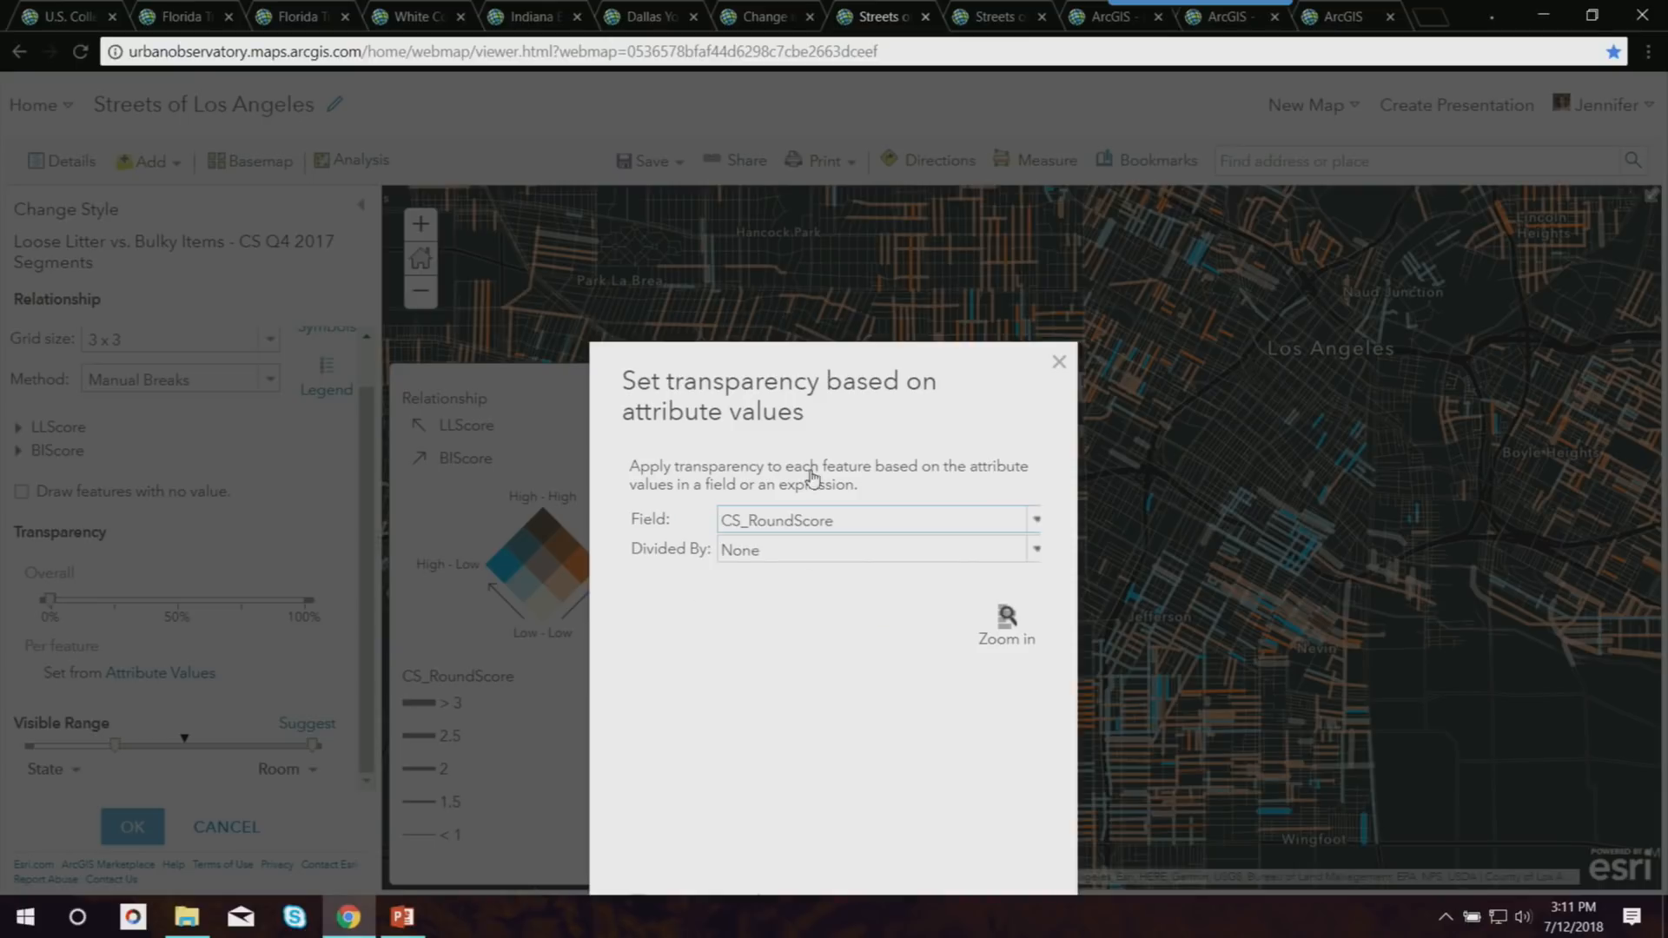
Try an upper transparency threshold of about 1.77 with 100% transparency for low values, and cancel the relationship and style options.
drag(734, 519, 726, 483)
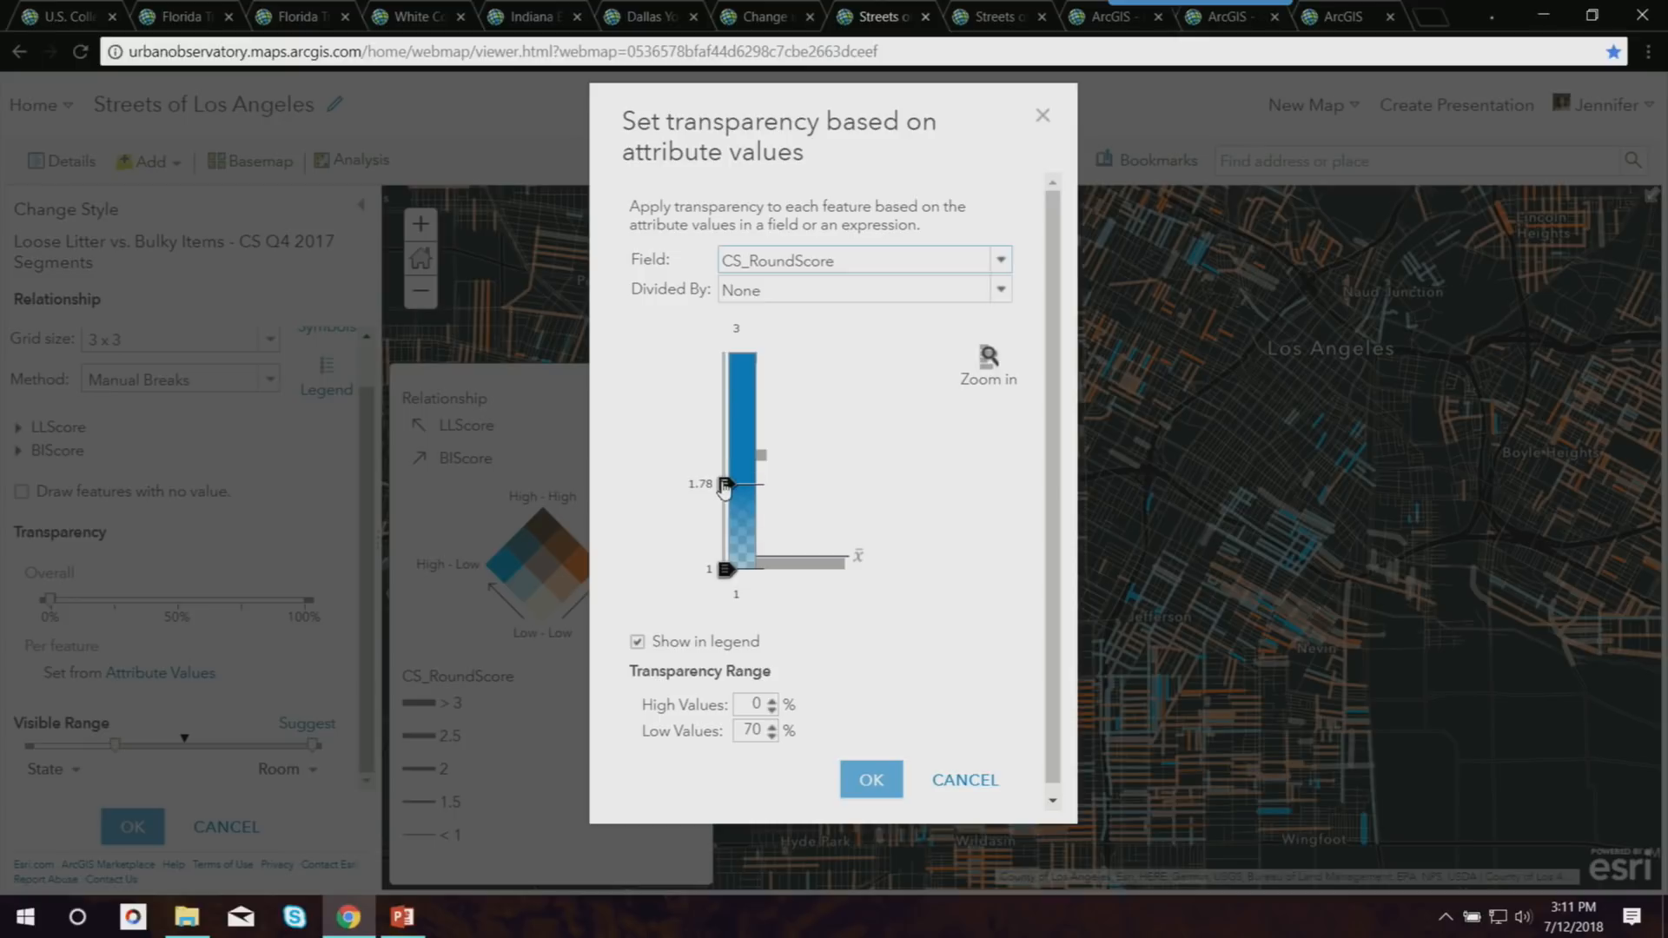
double_click(748, 728)
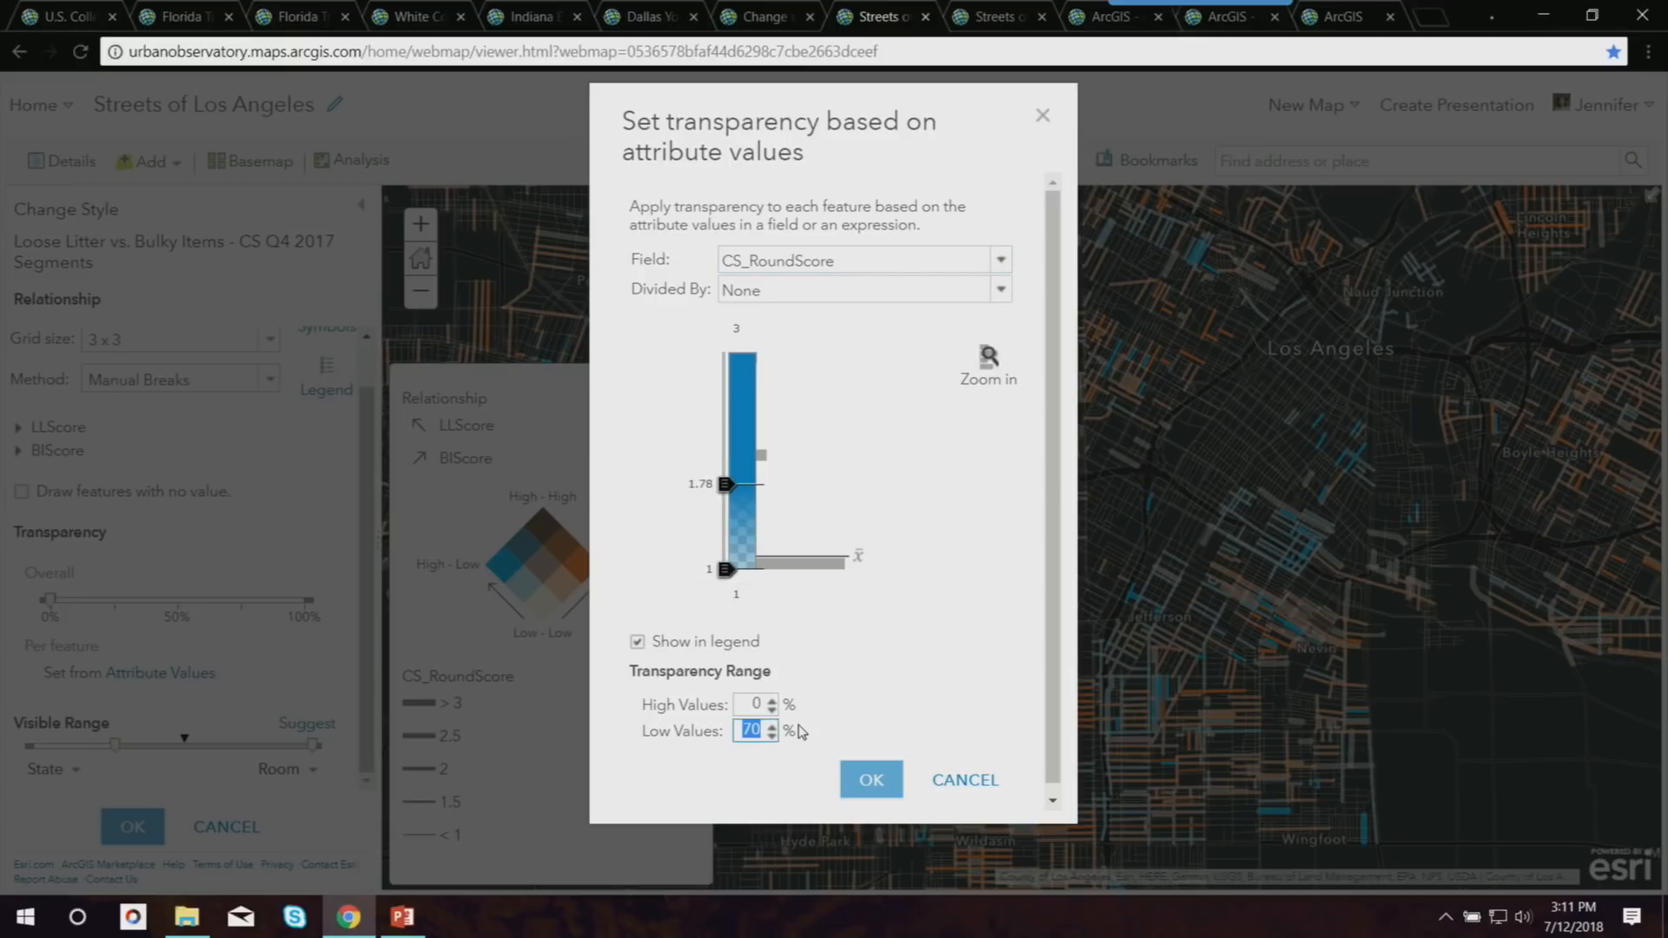
text(100)
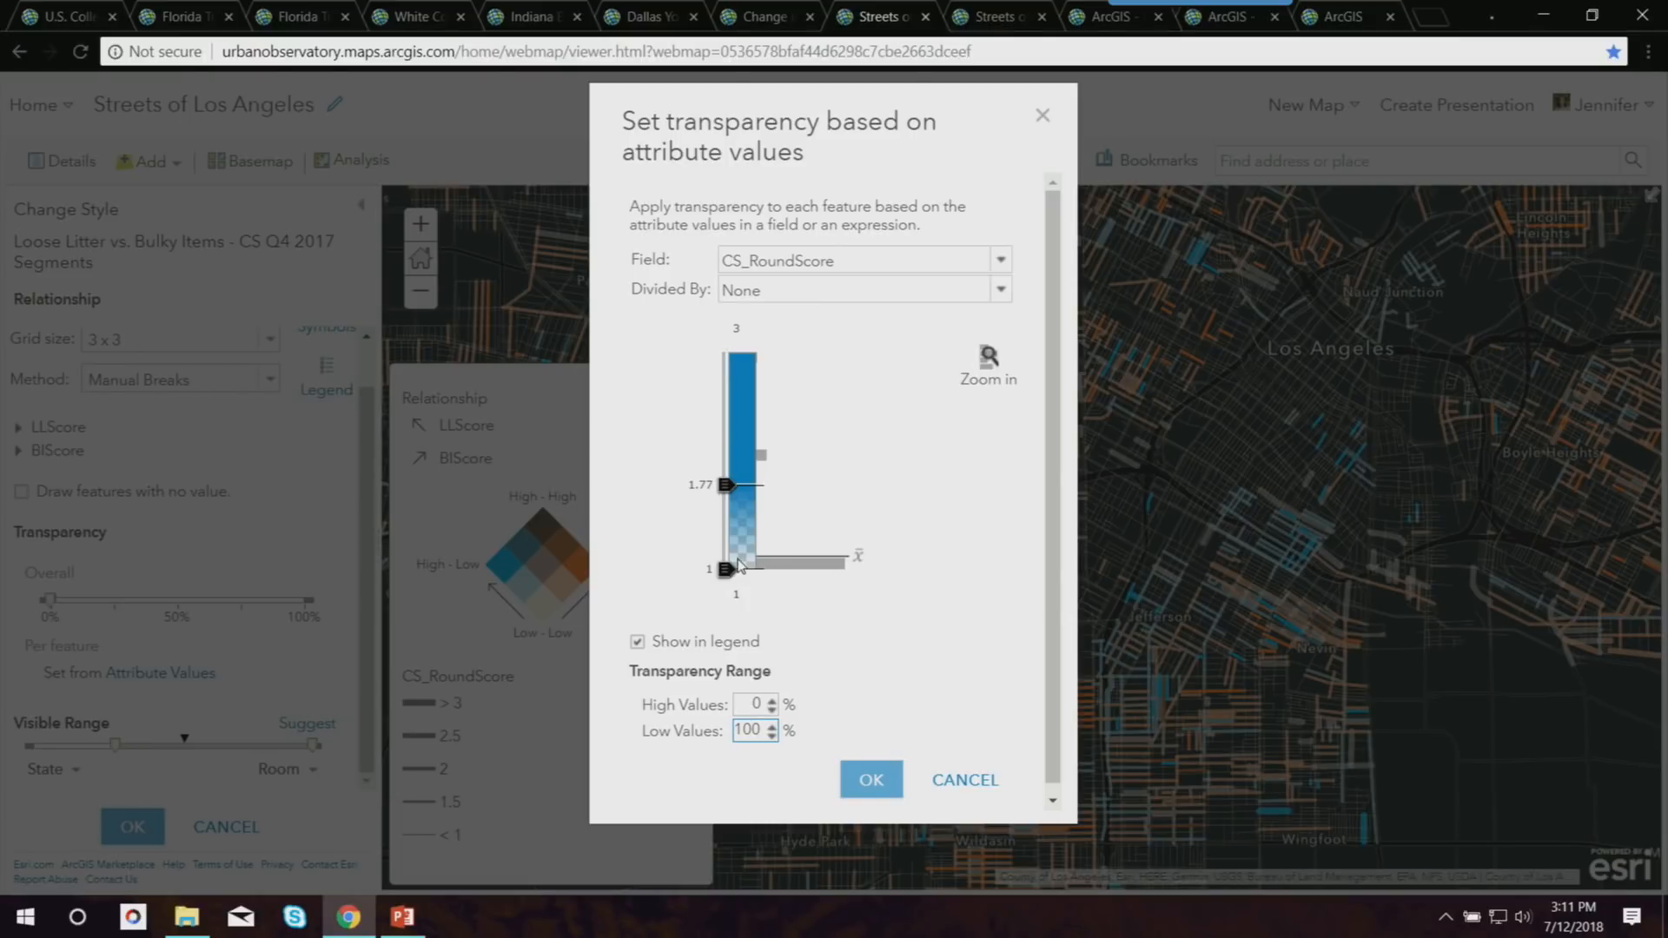
click(874, 779)
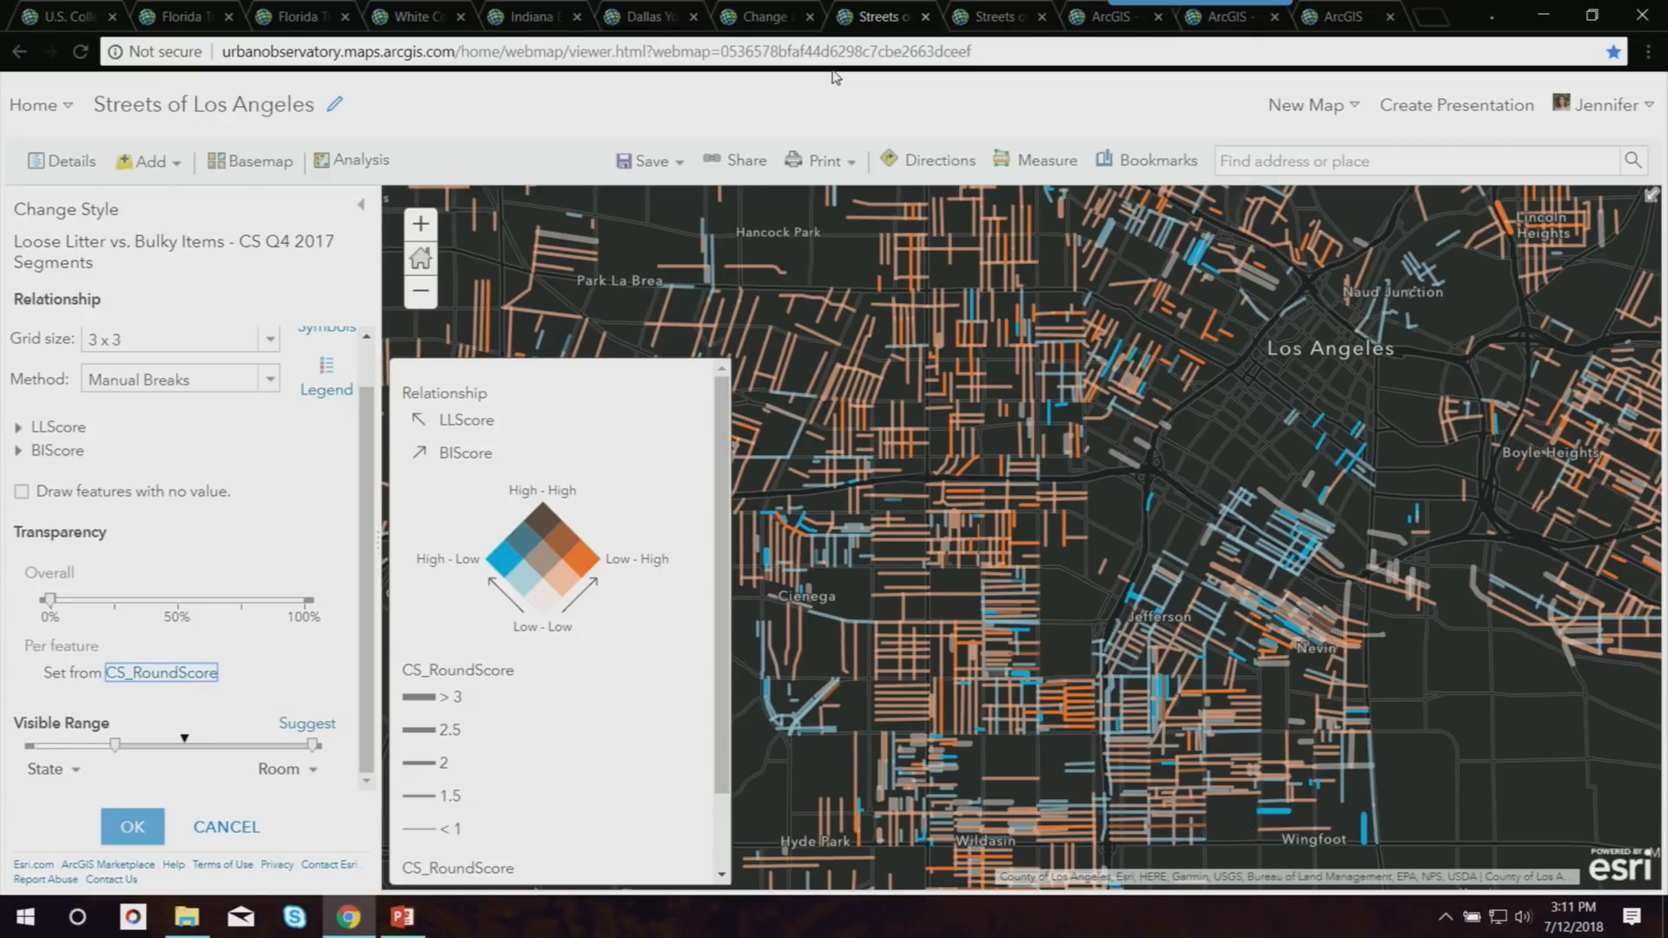
click(223, 832)
click(237, 831)
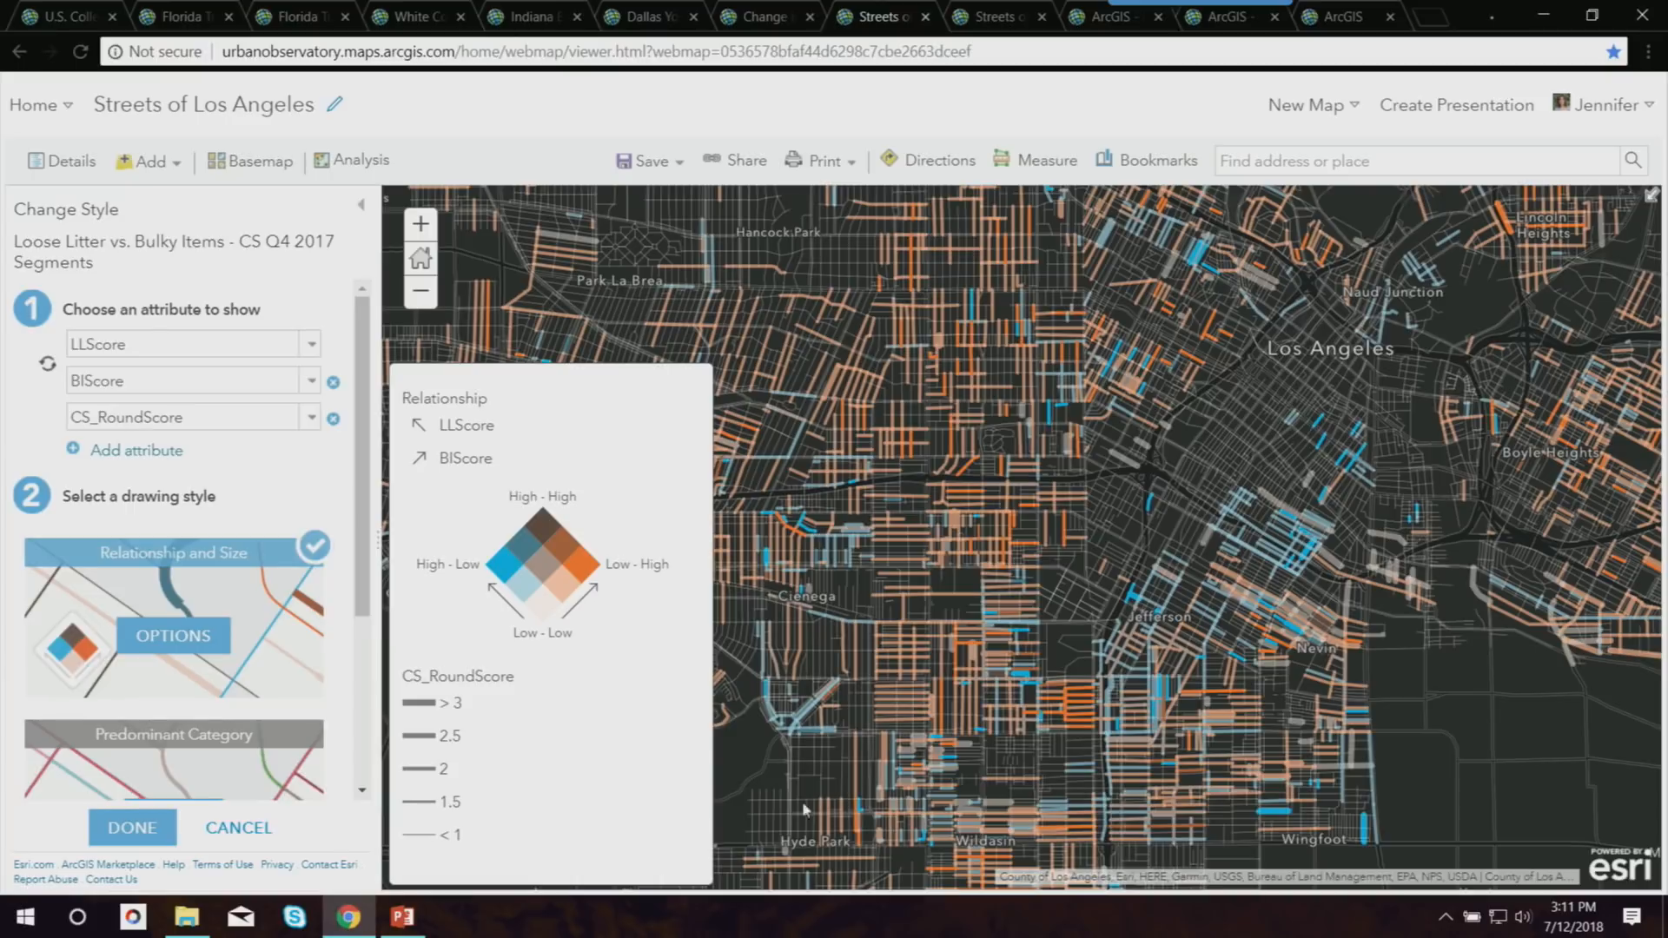
click(990, 19)
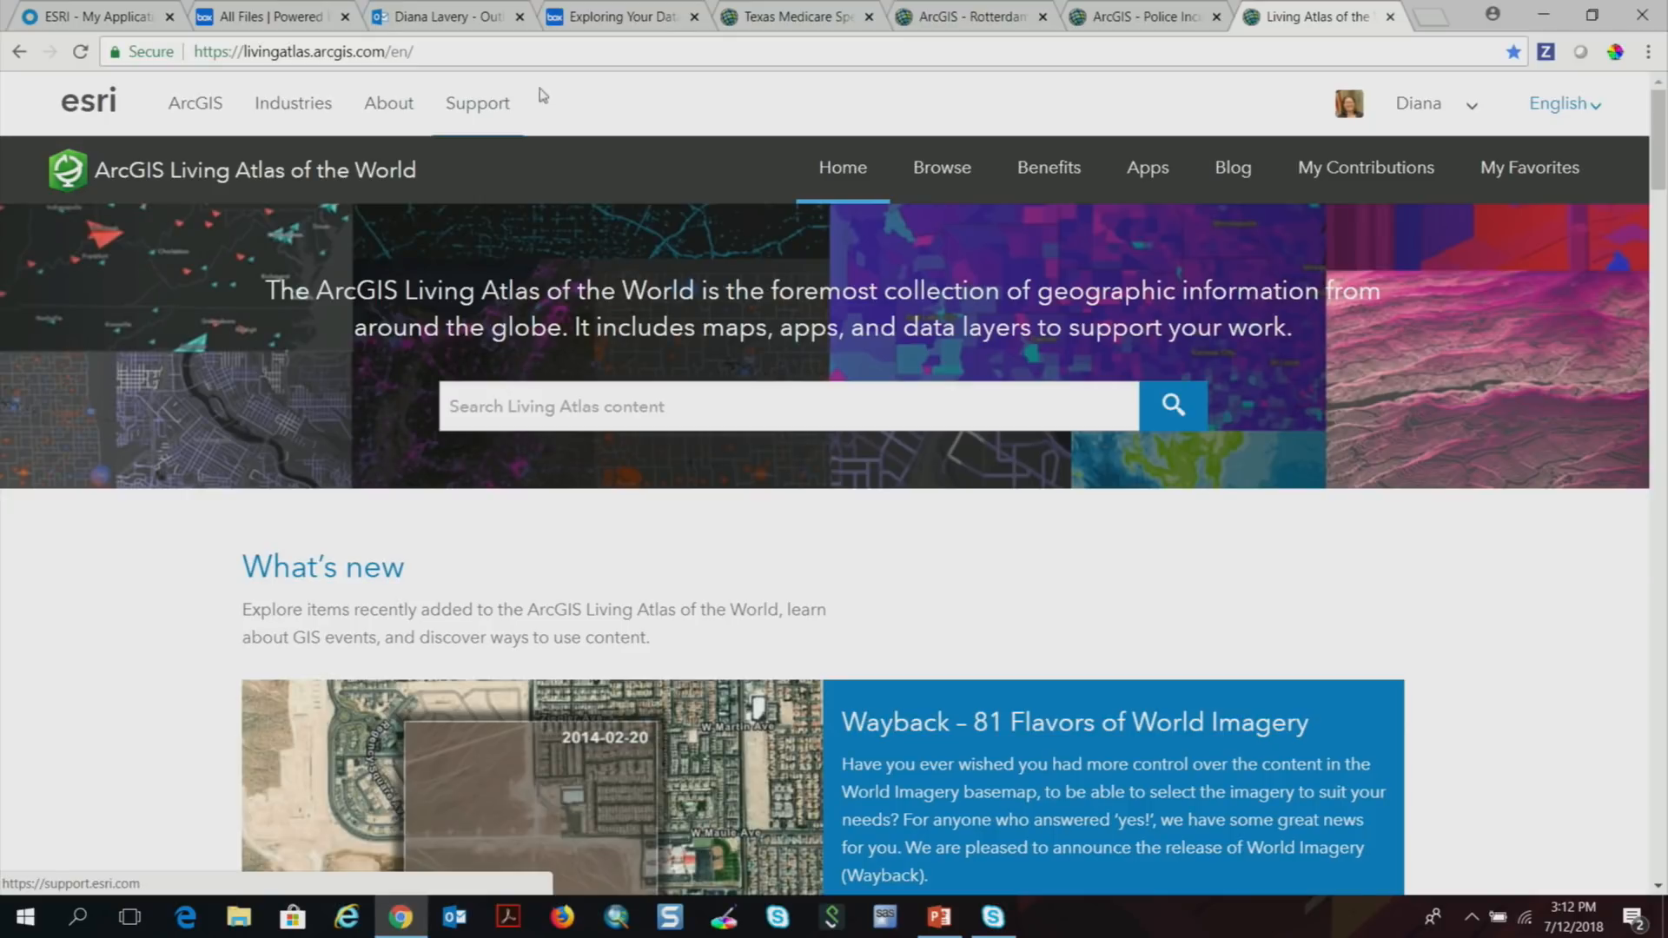
Search the Living Atlas content for "smoker", choosing the suggestion Drinkers and Smokers in the US.
click(954, 182)
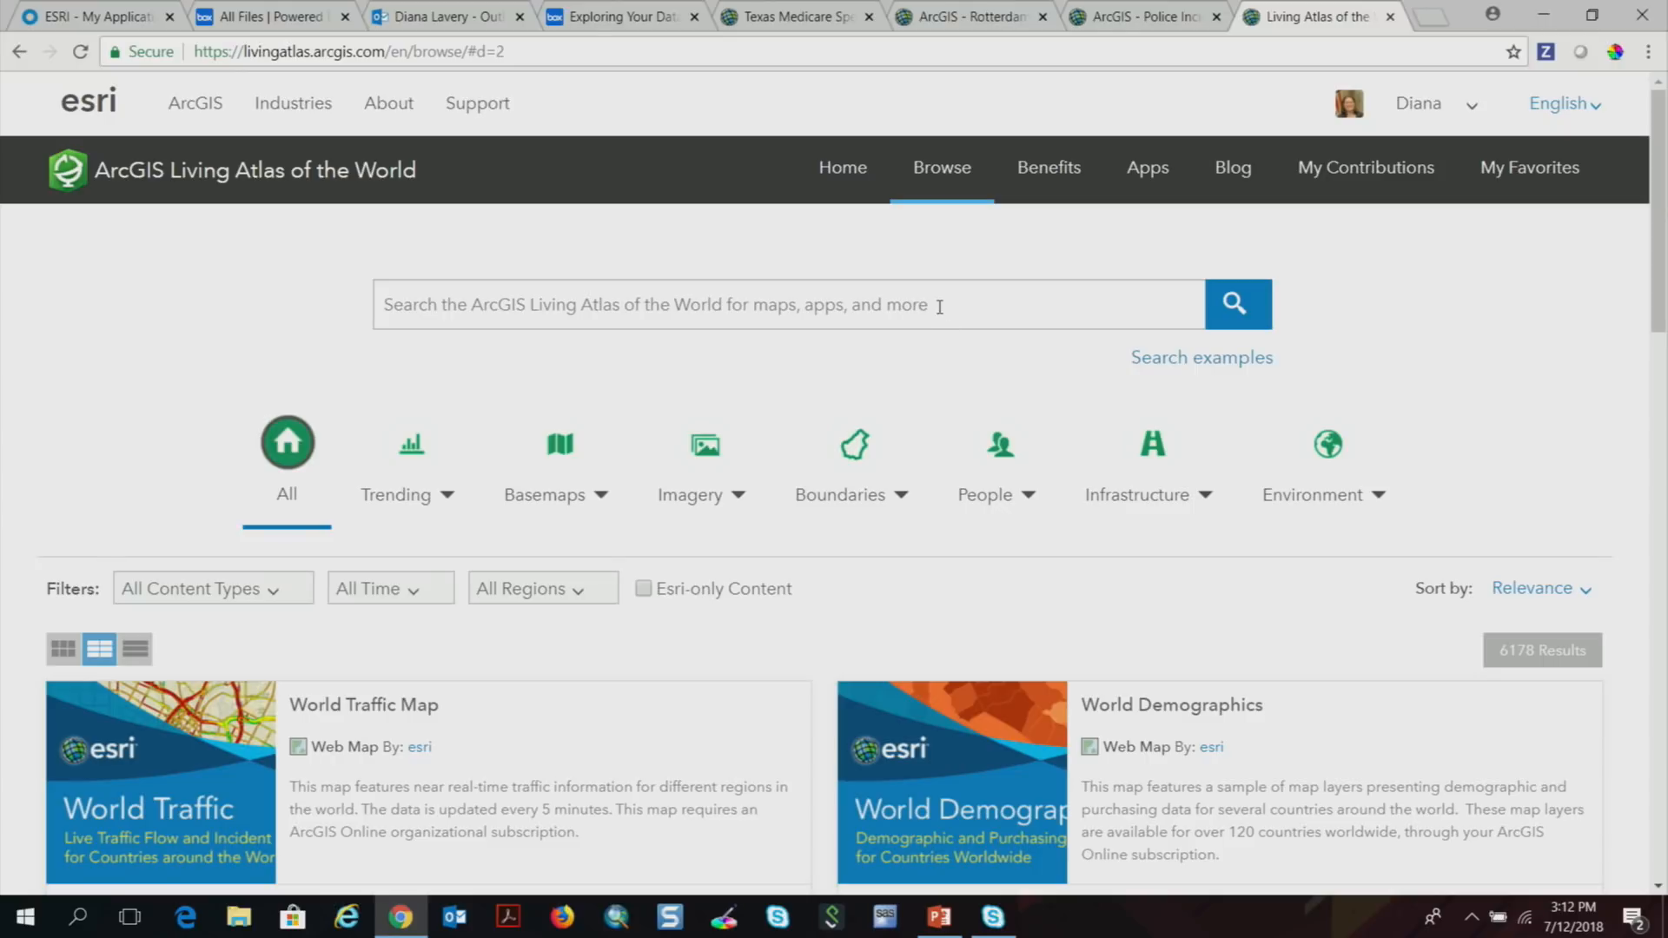
click(941, 306)
text(smoker)
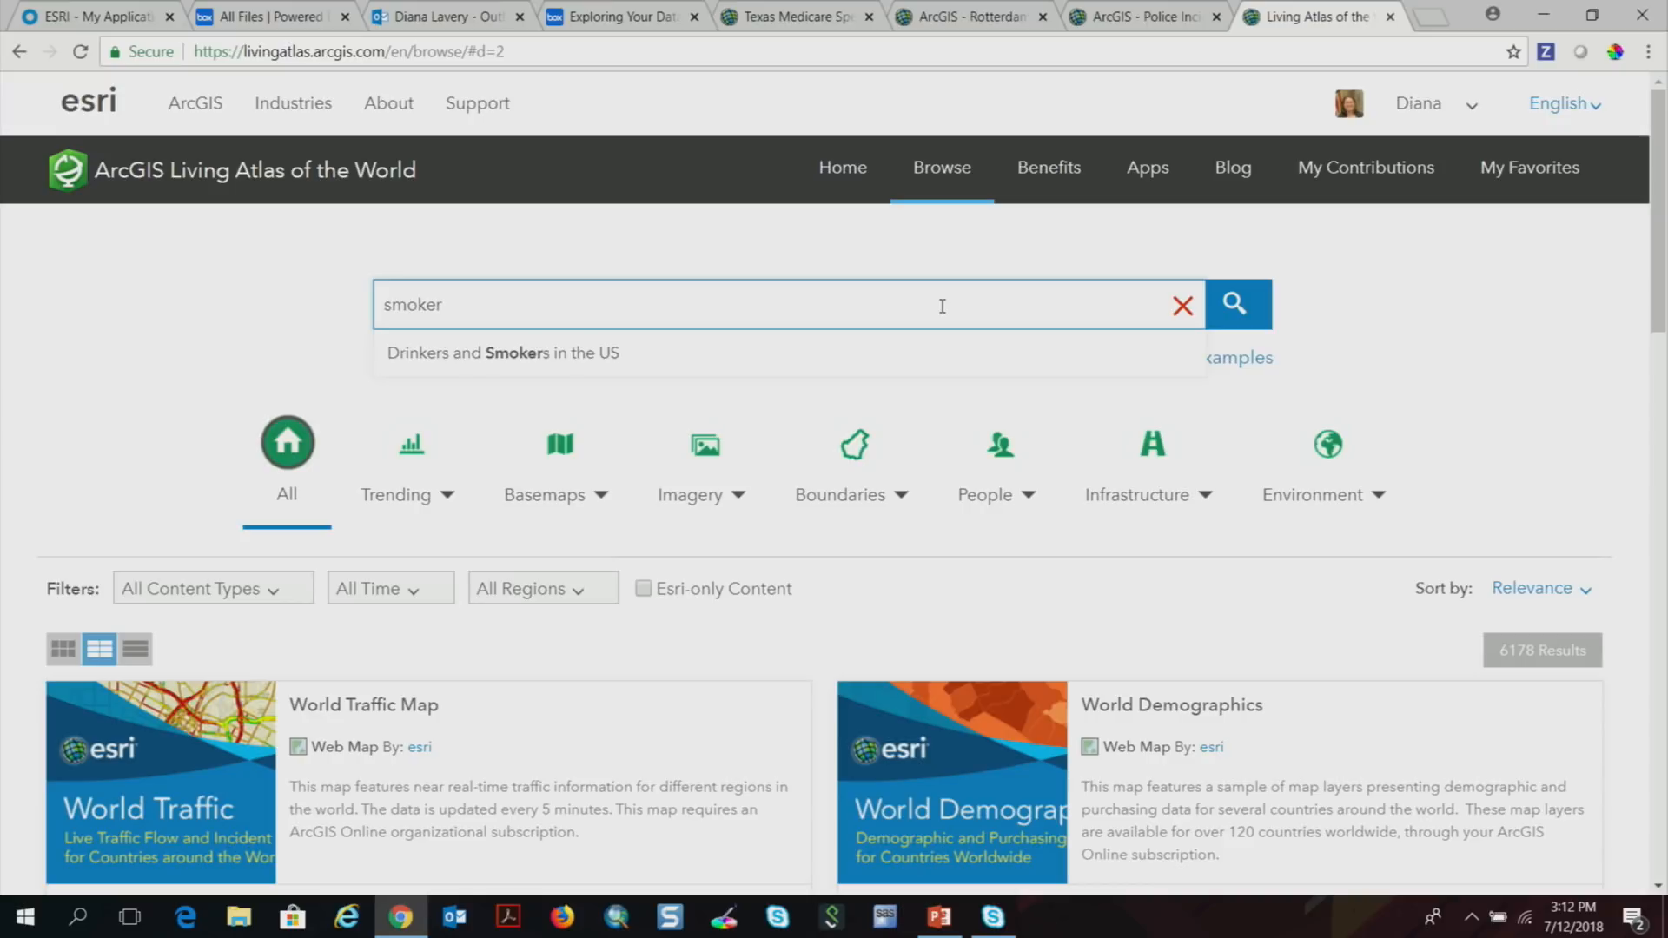
key(Down)
key(Return)
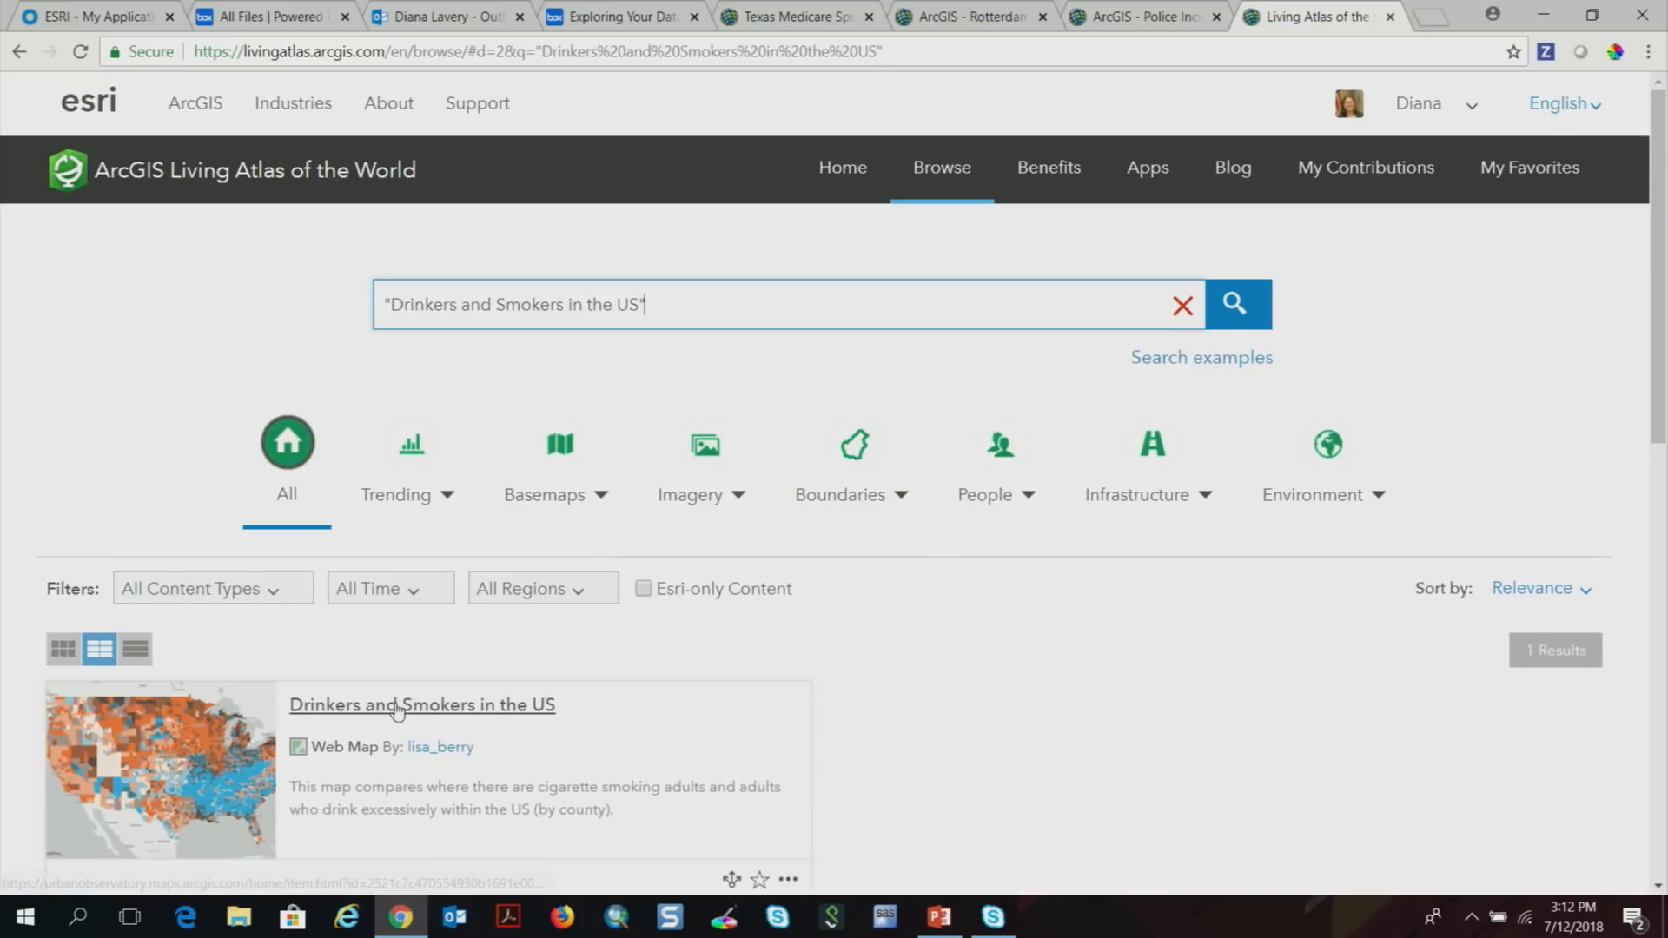
Open the Drinkers and Smokers in the US web map in Map Viewer from its item page.
scroll(397, 711, down, 1)
click(463, 599)
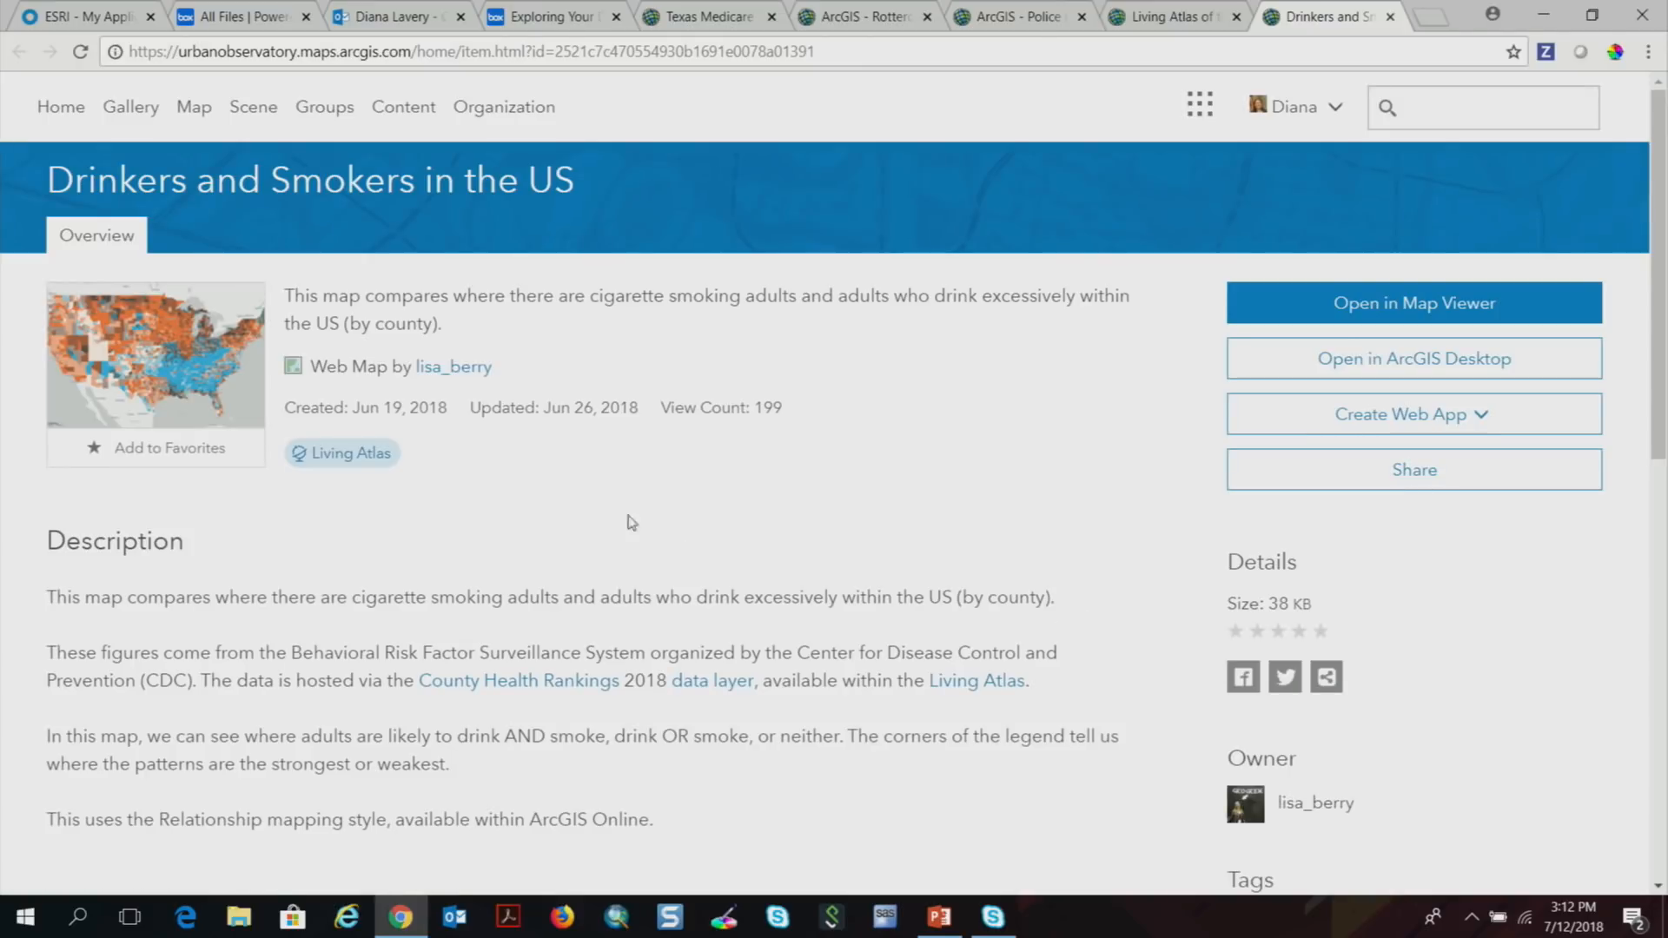
click(1429, 306)
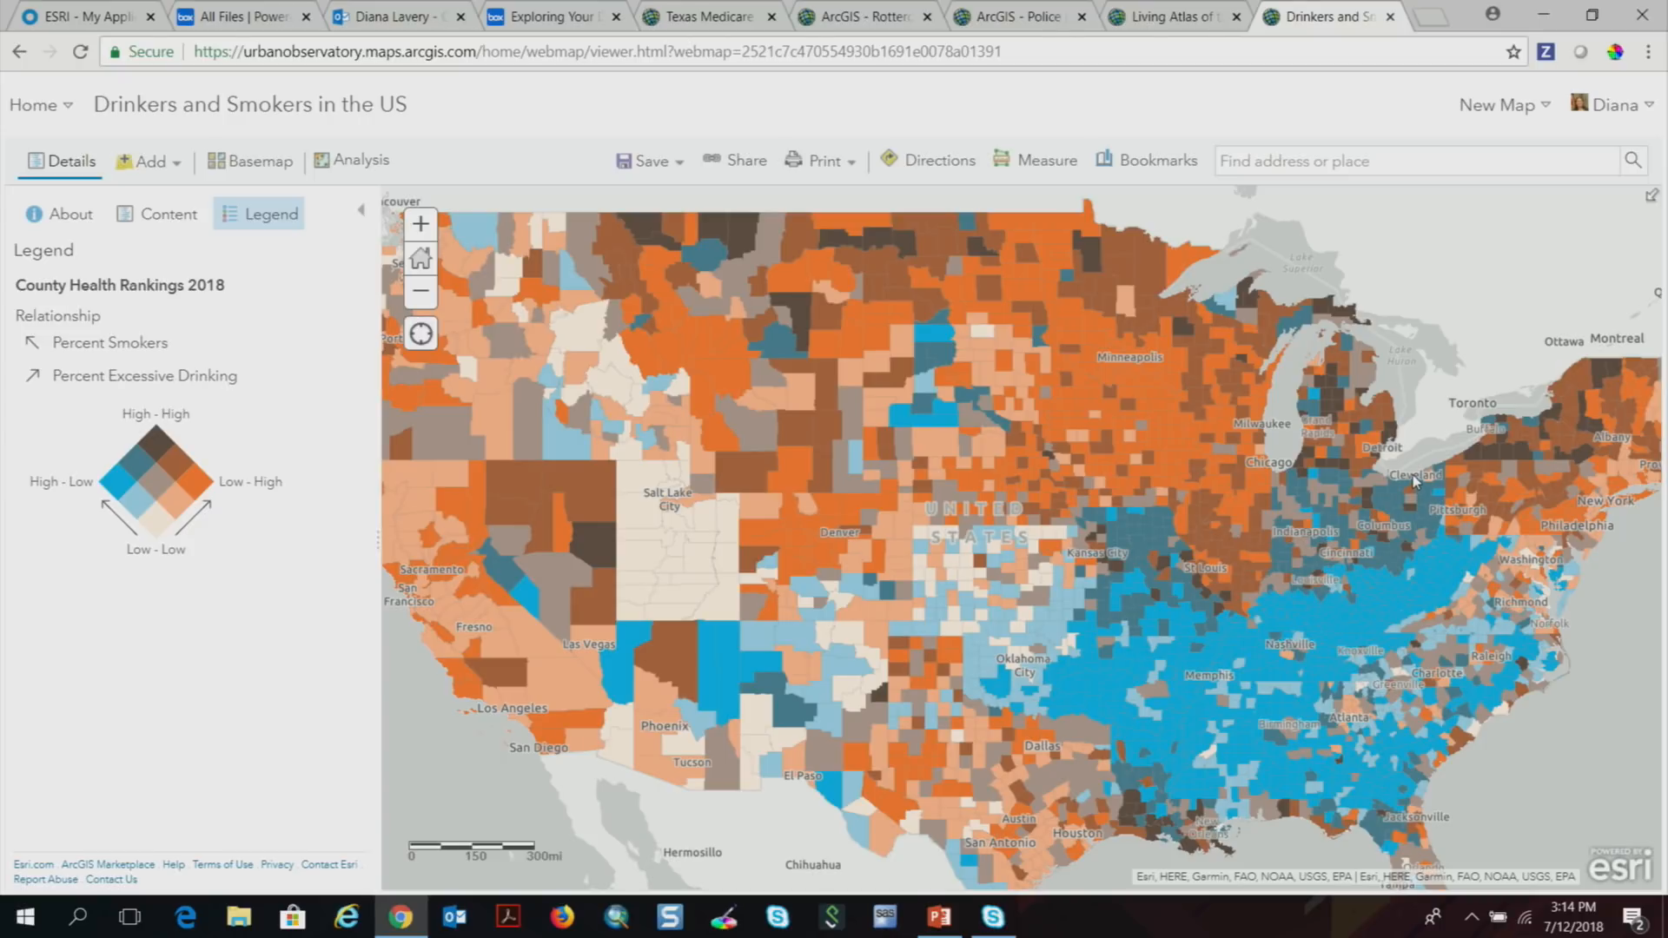
Review the map's sharing choices and the Embed in Website options, and close them without changes.
click(751, 165)
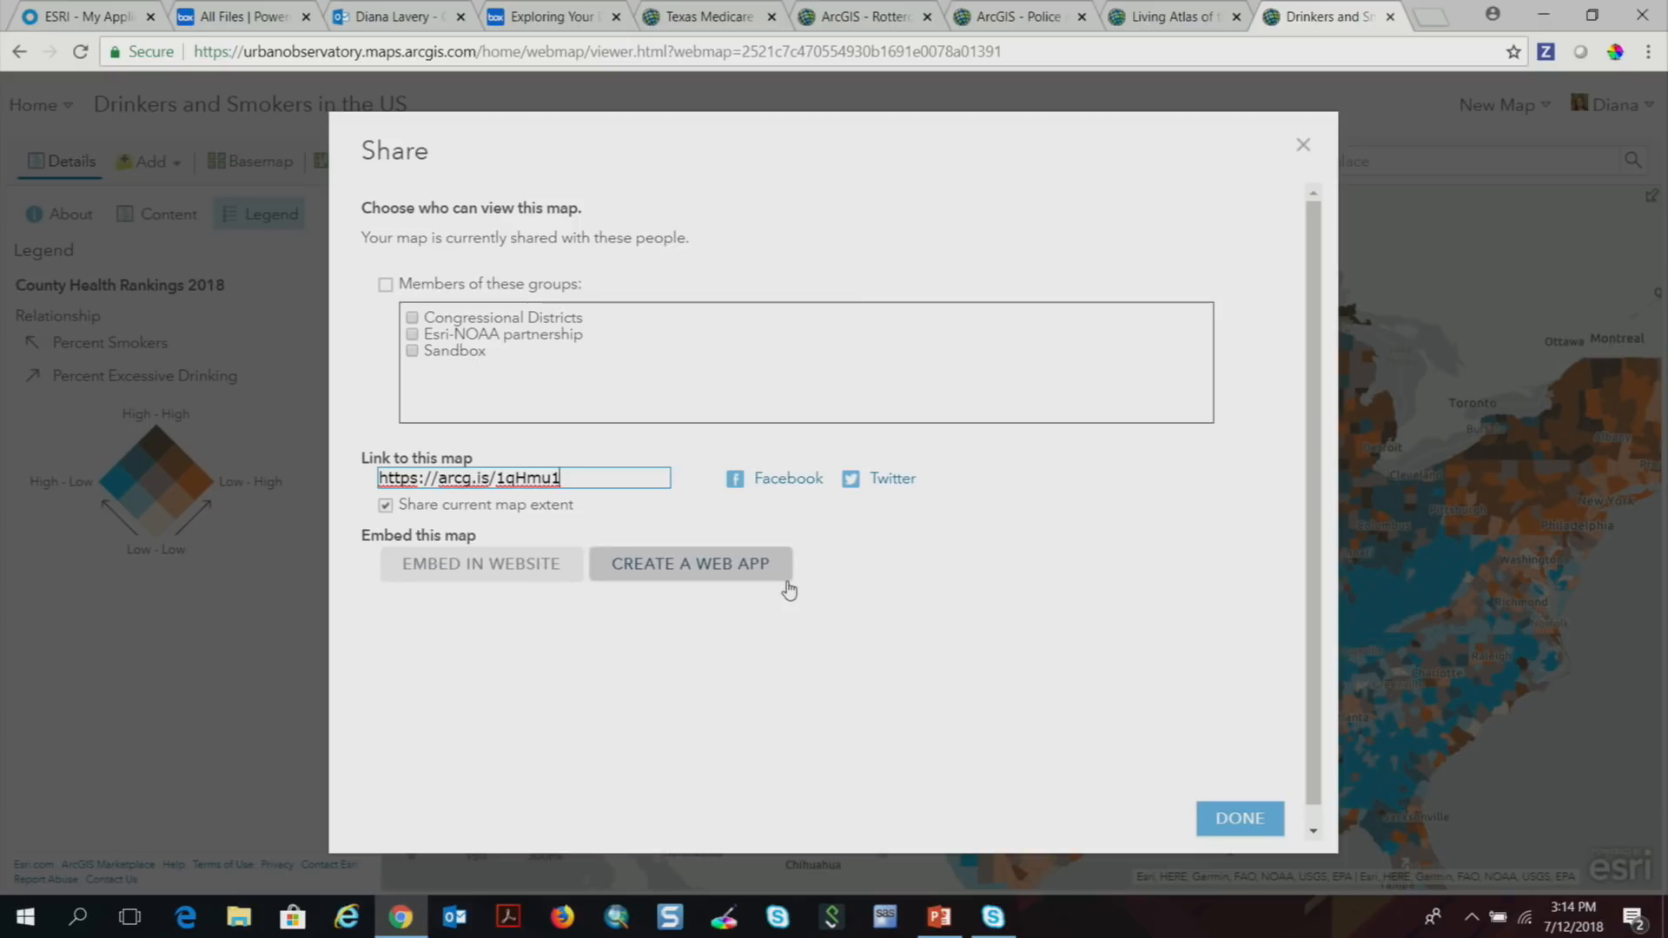
click(533, 579)
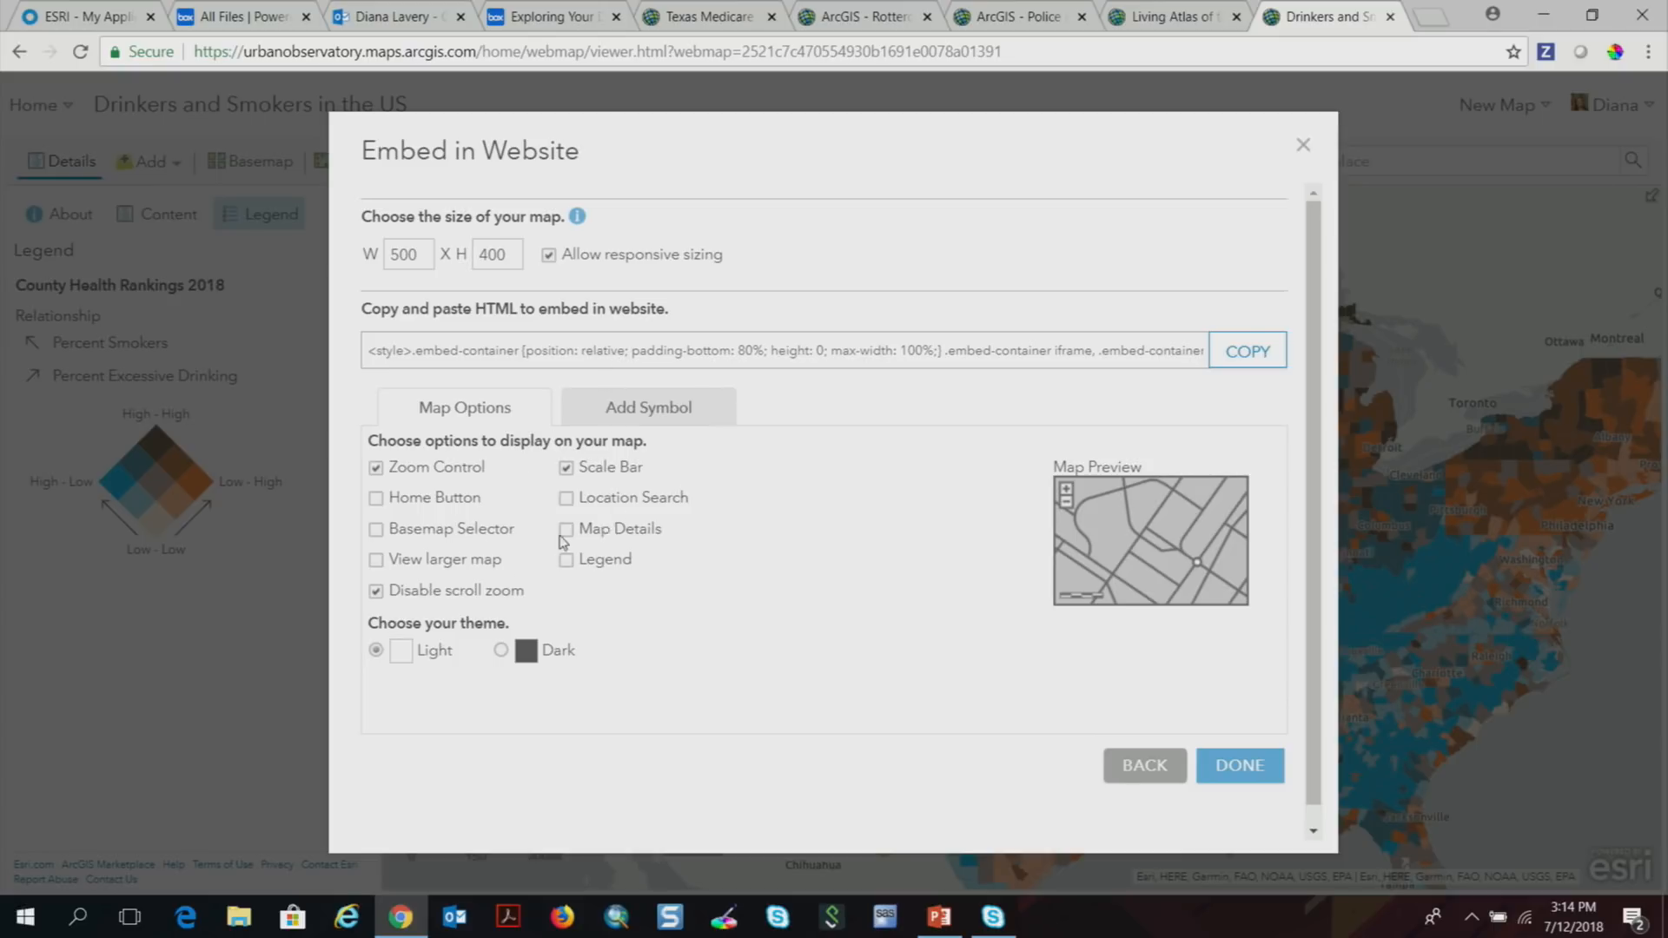
click(1235, 773)
click(980, 590)
click(1308, 147)
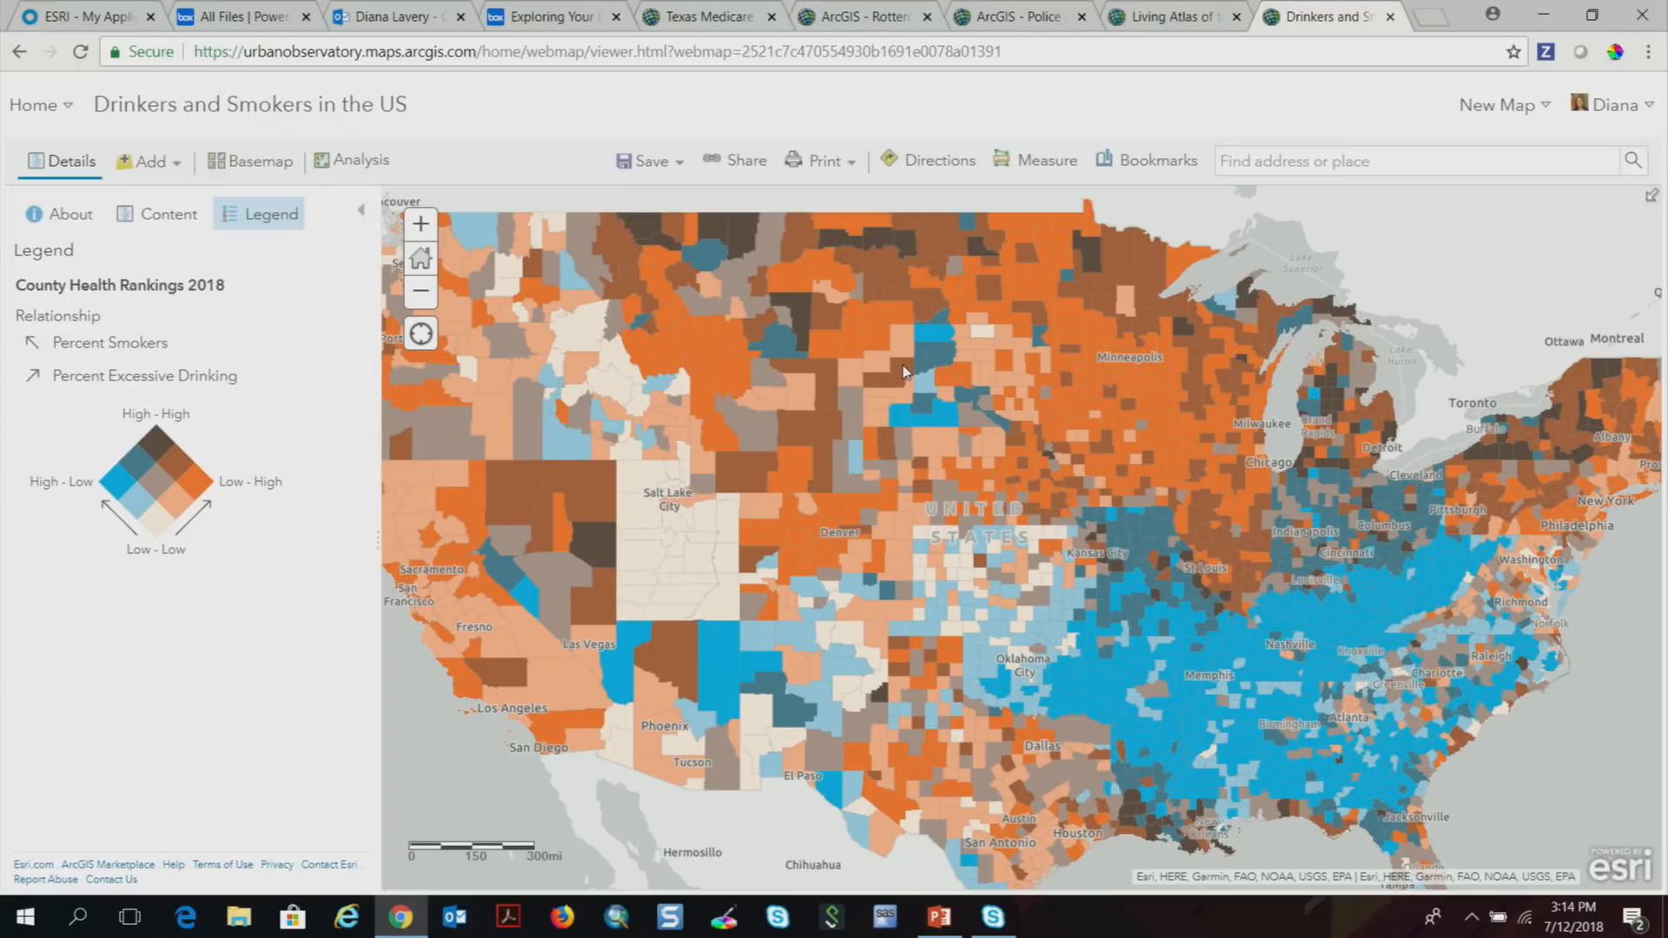
View the Meade County pop-up and open the Relationship style options of the County Health Rankings 2018 layer.
click(909, 388)
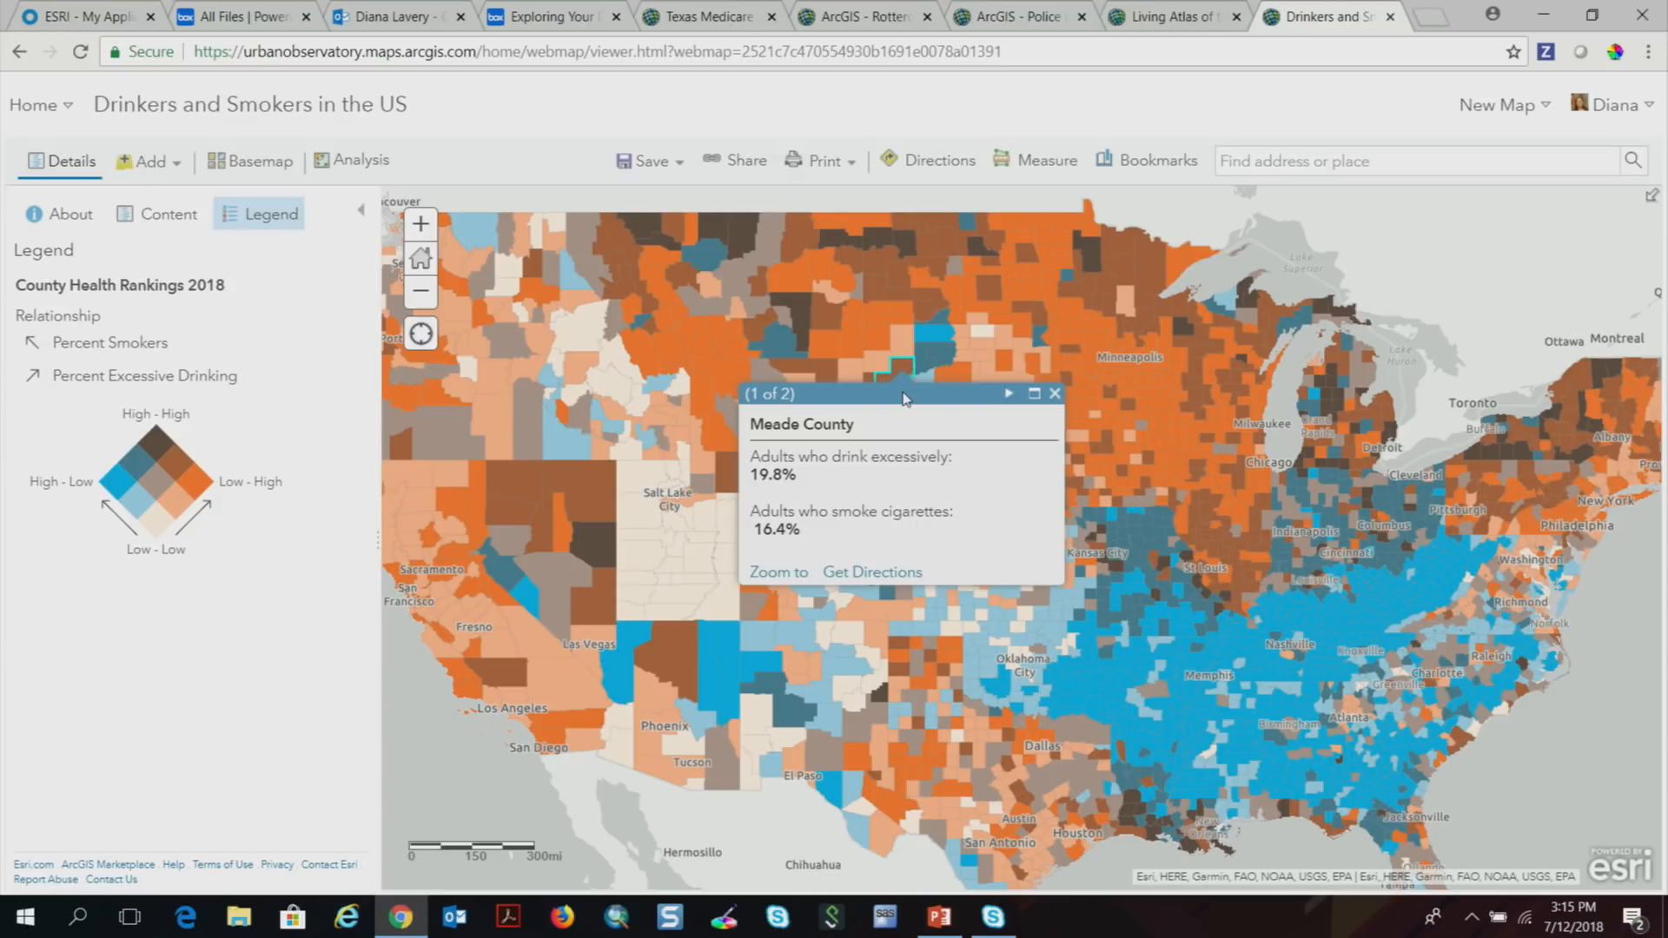
click(149, 219)
mouse_move(52, 318)
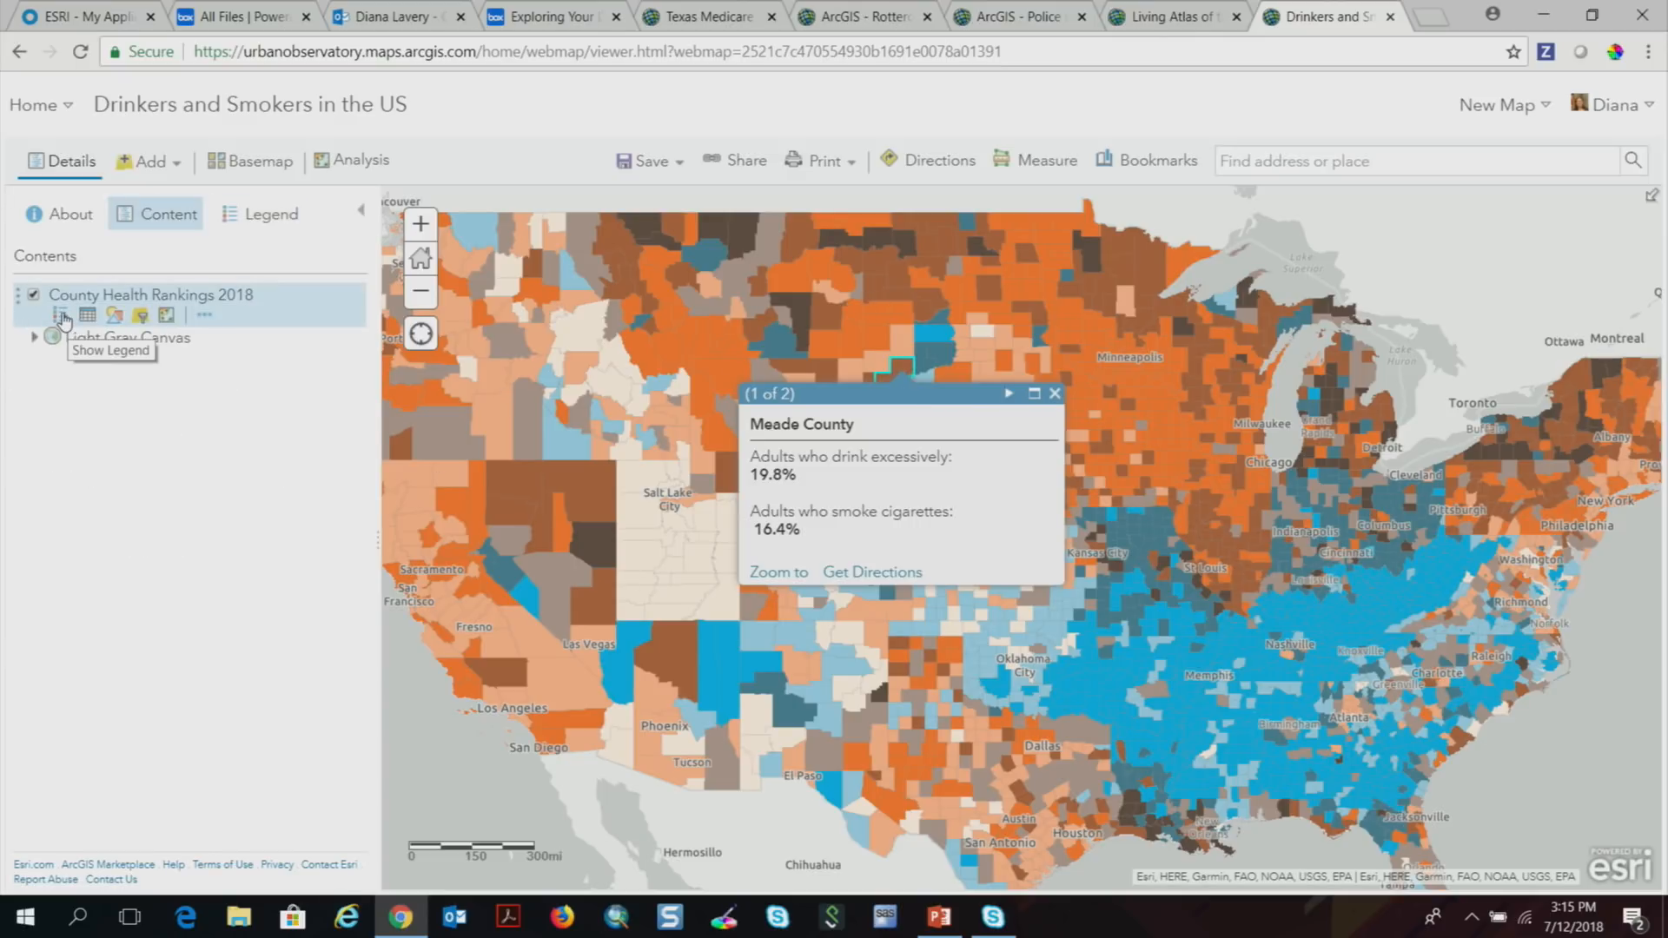
click(114, 317)
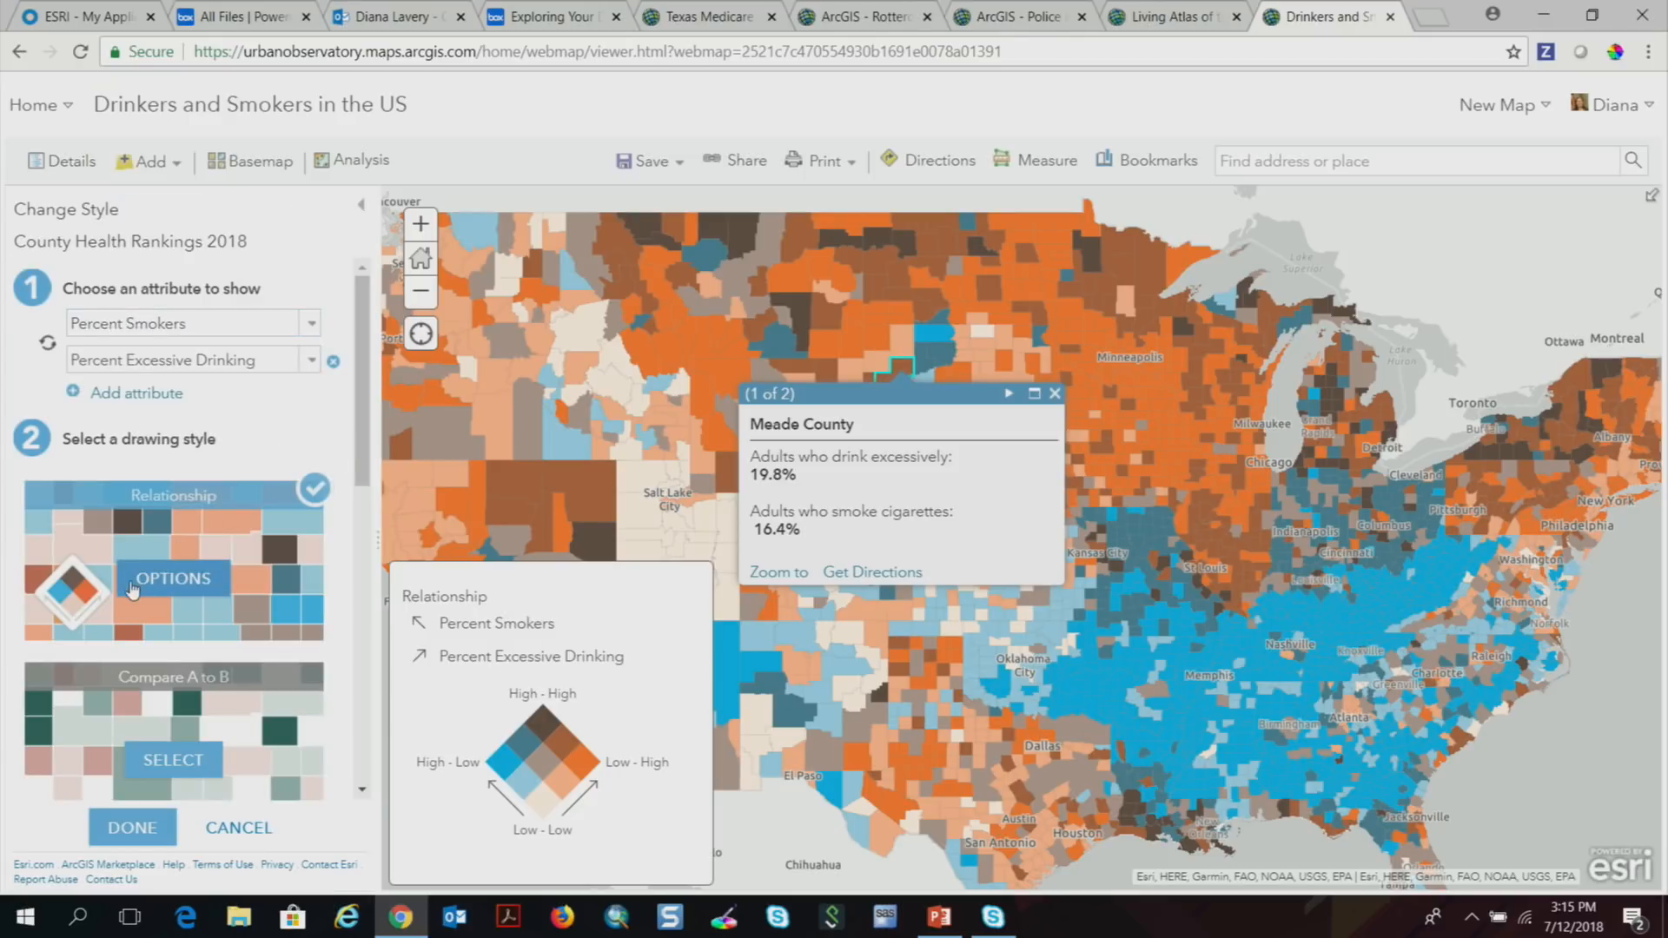
click(178, 580)
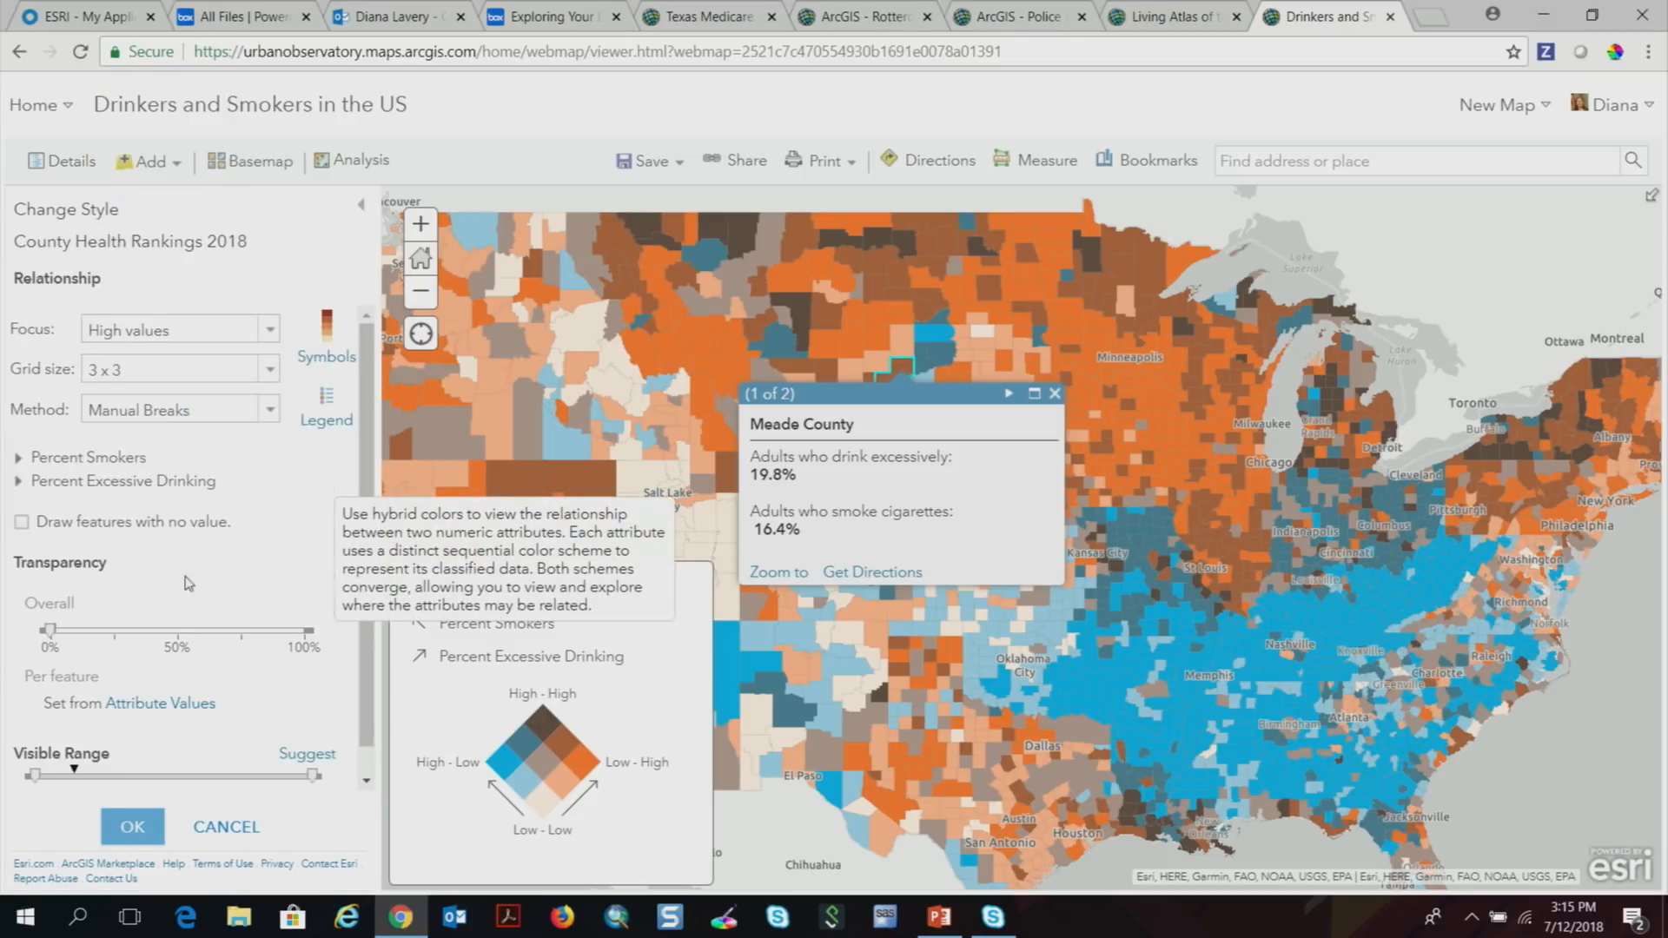
Review the classification methods offered for the Percent Smokers and Percent Excessive Drinking relationship, keeping Manual Breaks.
click(270, 411)
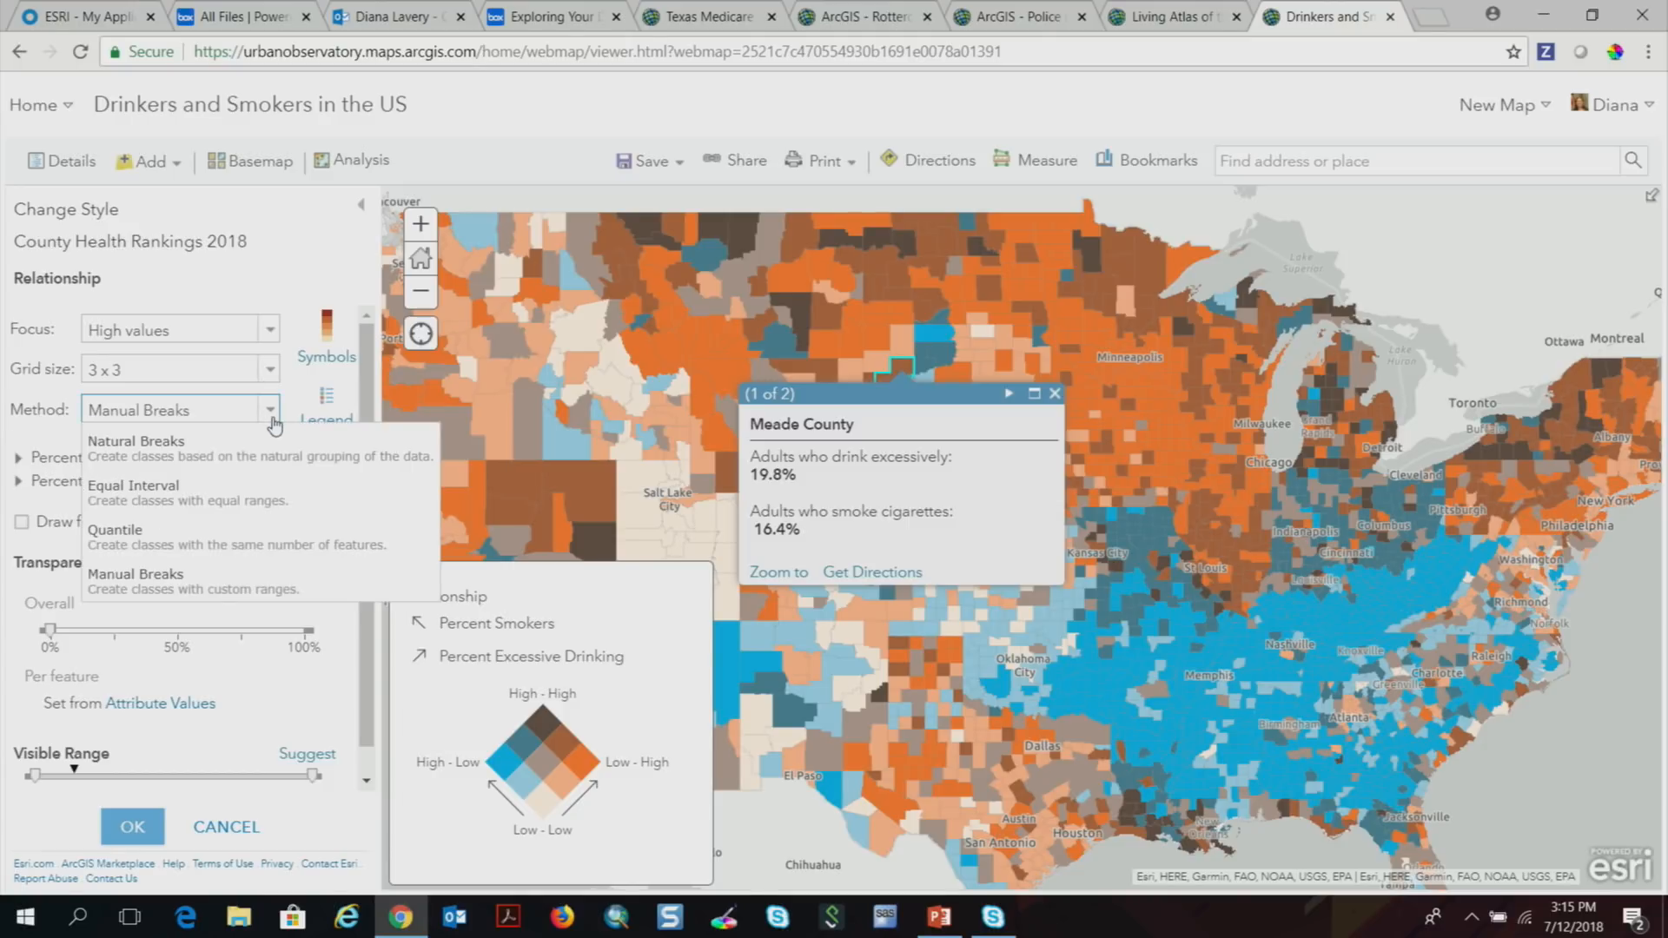
click(336, 618)
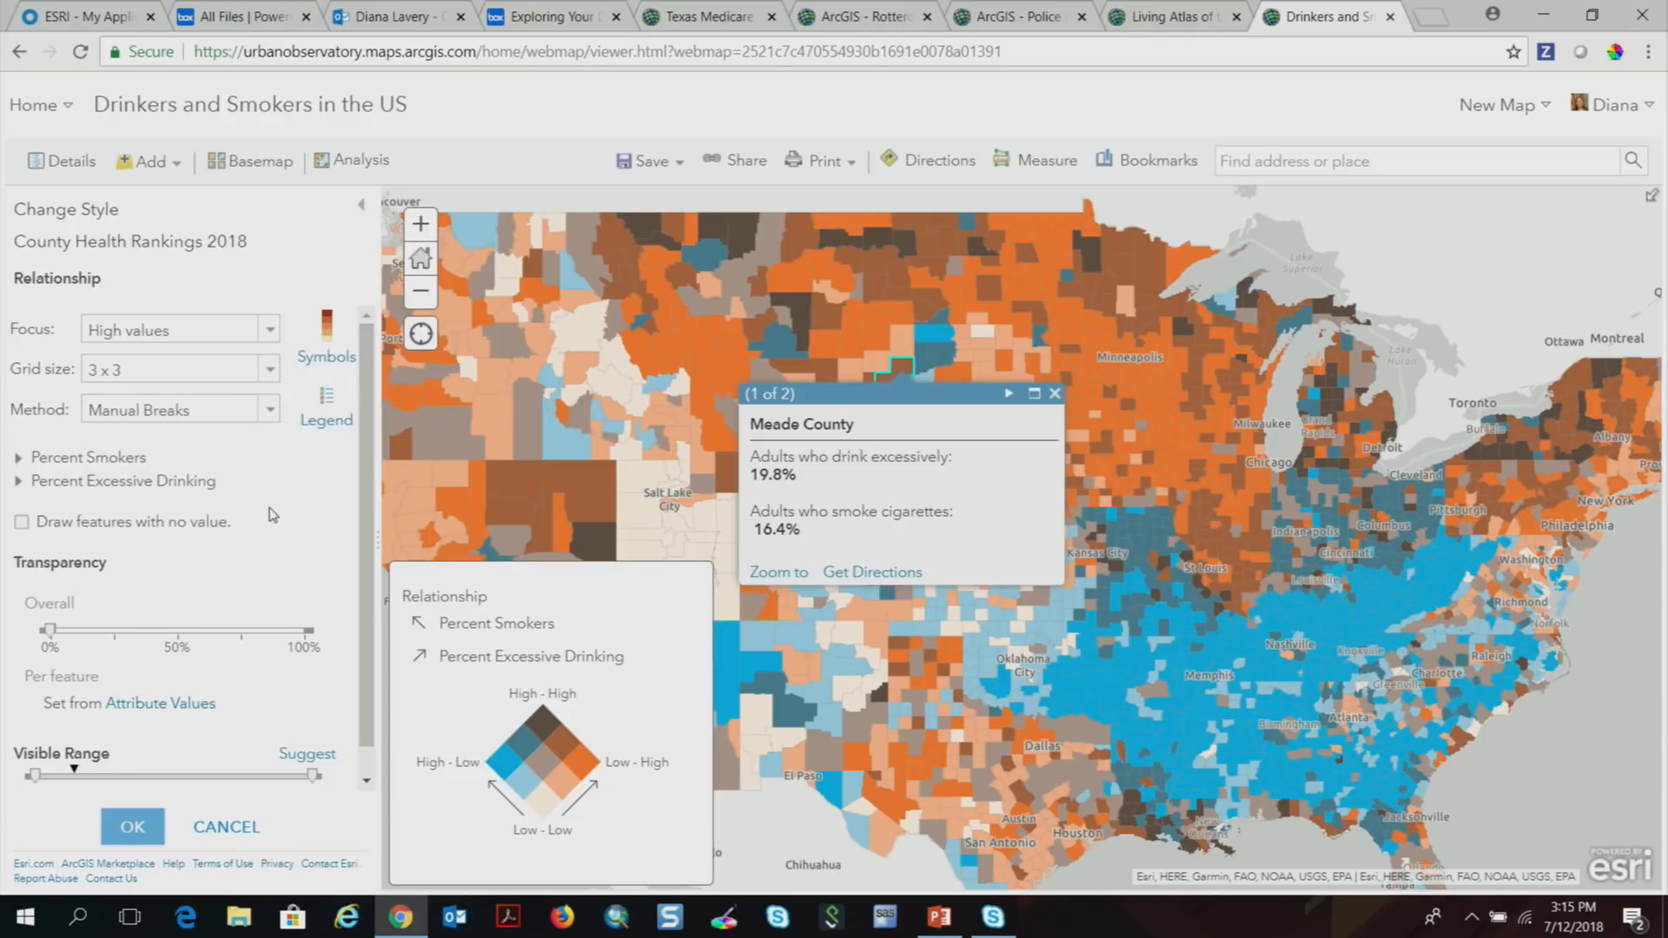
scroll(272, 514, down, 1)
scroll(285, 502, up, 1)
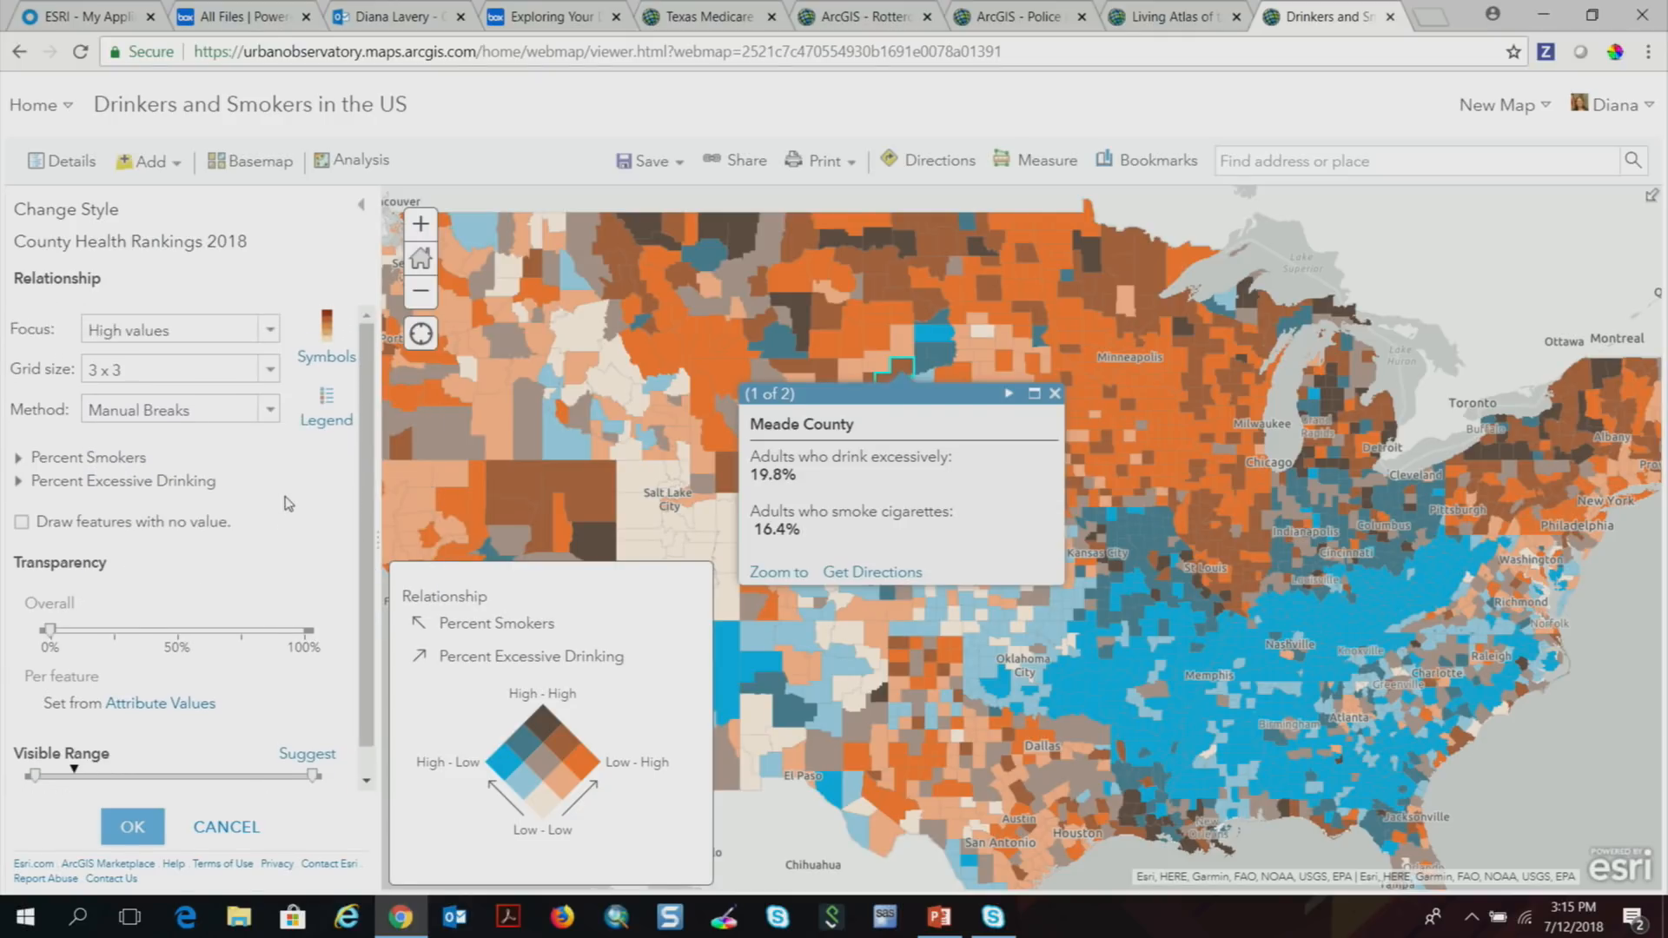
click(272, 410)
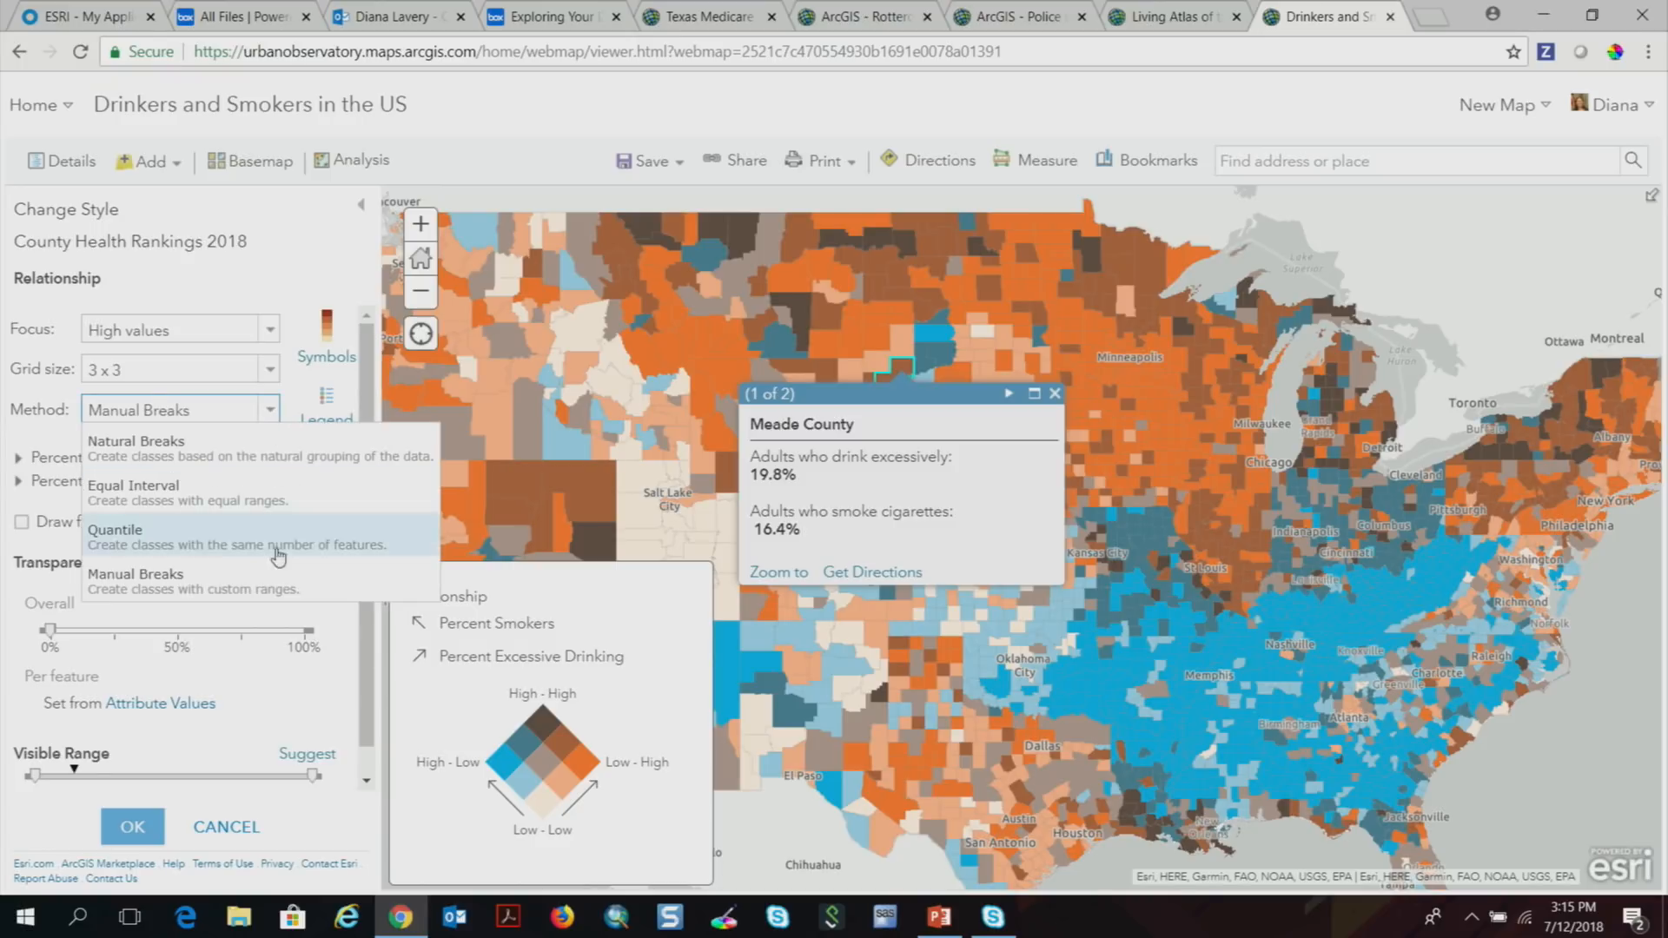
click(275, 412)
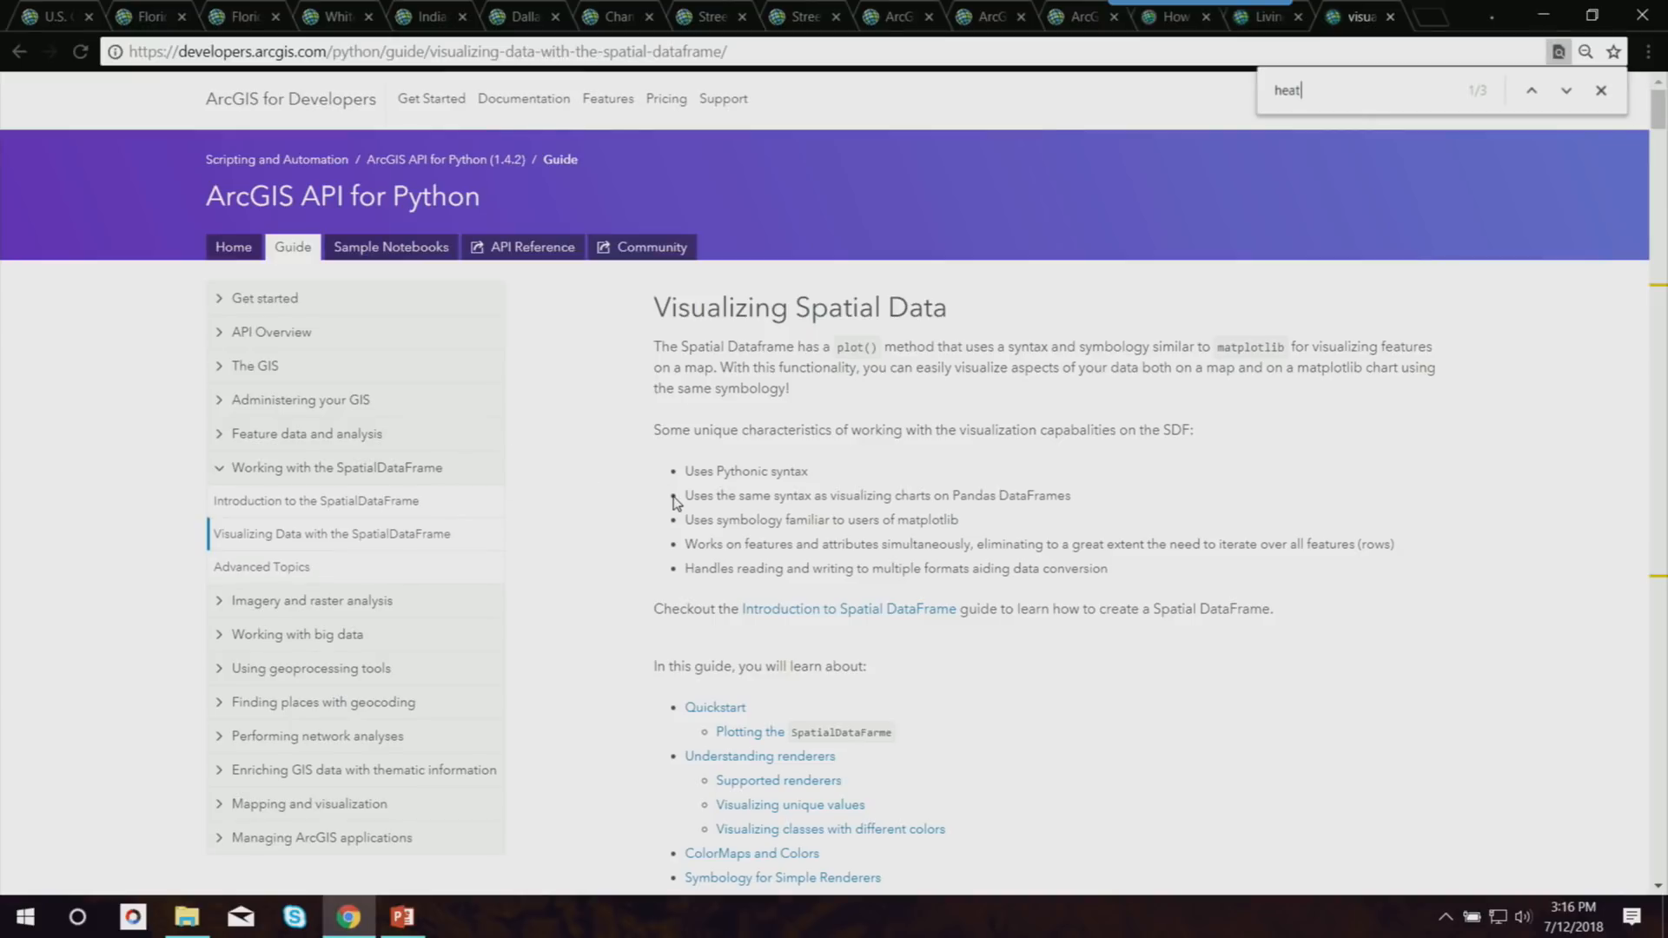
Examine the contents list of the Visualizing Spatial Data guide in the ArcGIS API for Python documentation.
scroll(673, 502, down, 5)
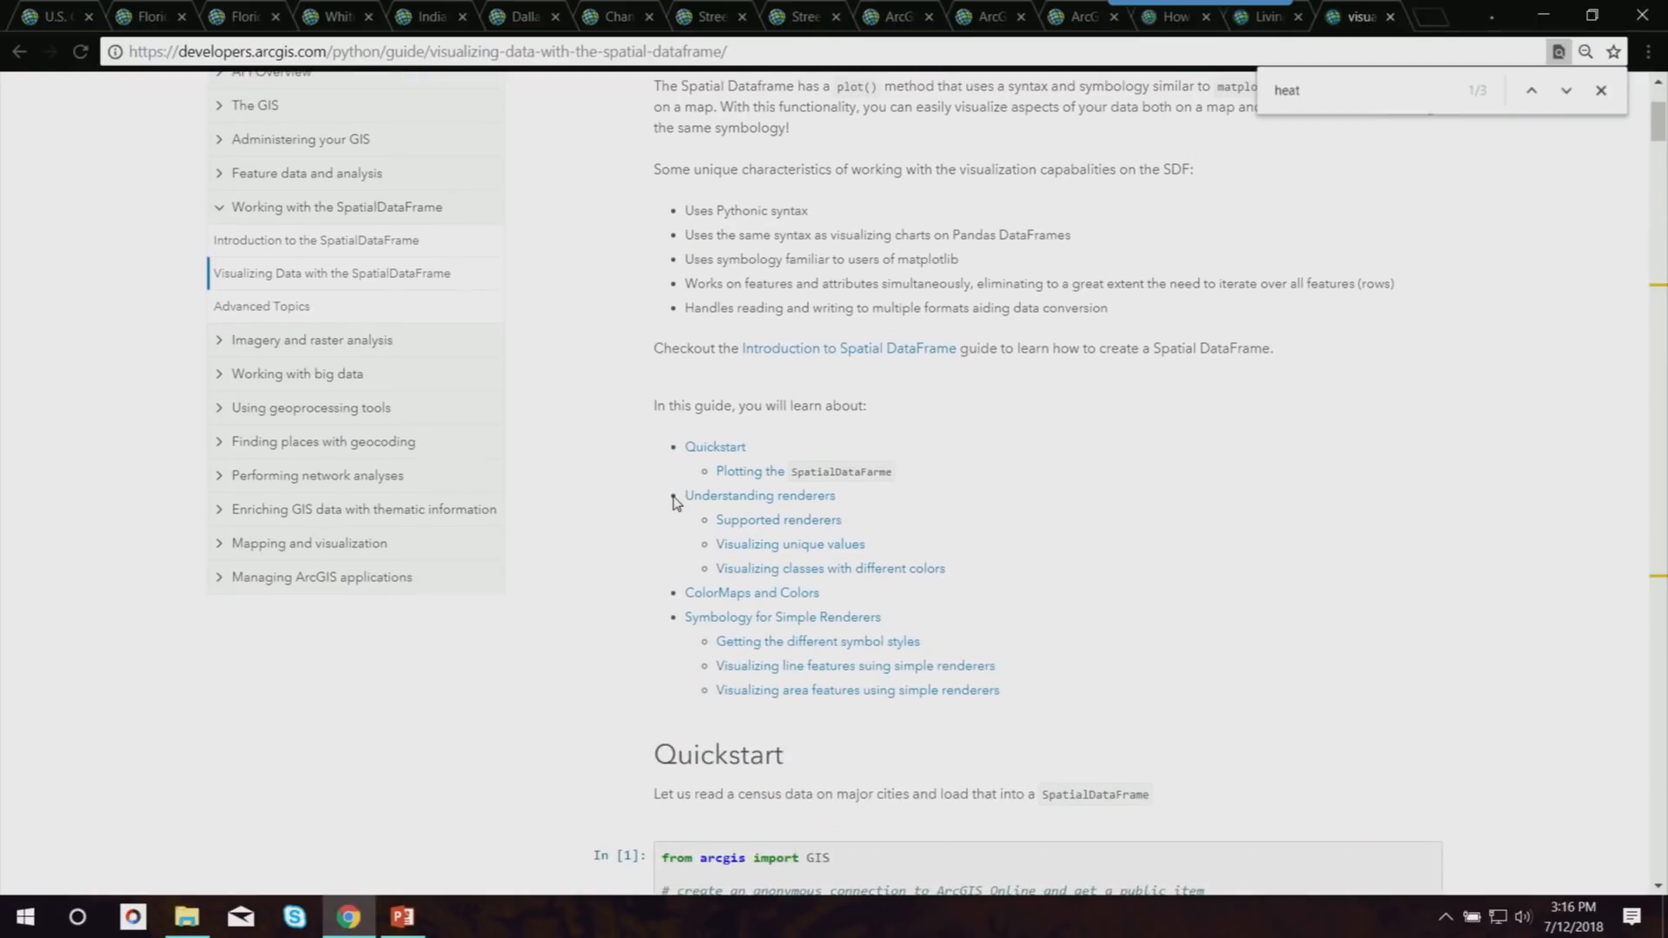
scroll(673, 502, down, 3)
scroll(673, 502, up, 8)
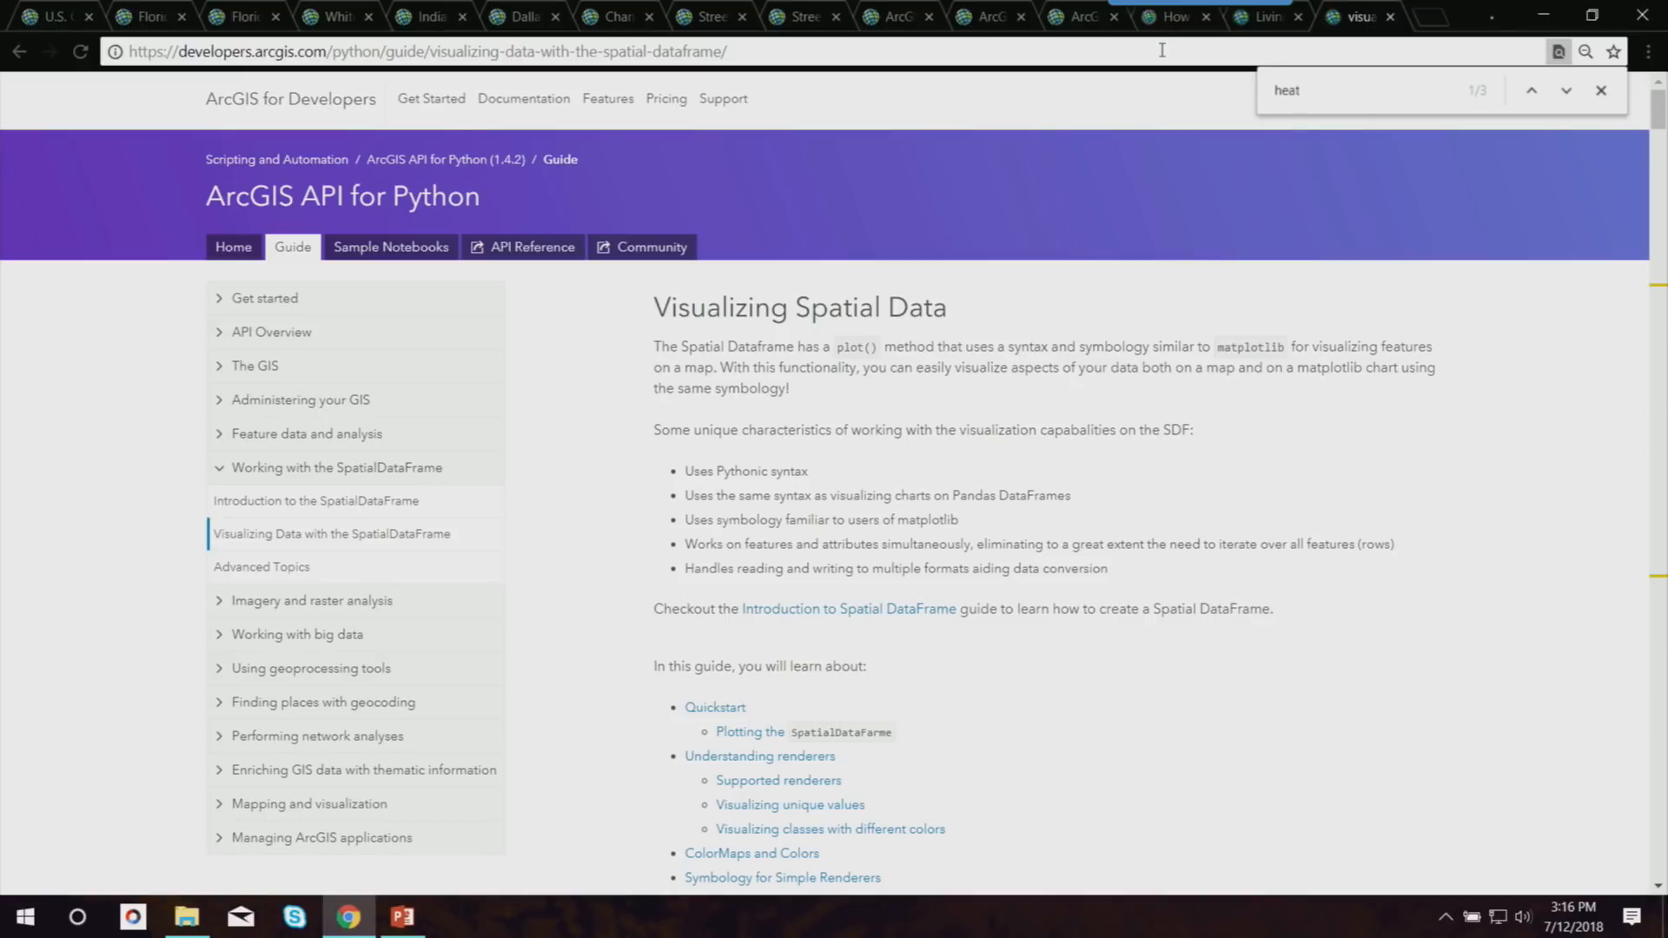
Open arcgis.com in a new browser tab and search the site for "how to smart map".
click(1430, 21)
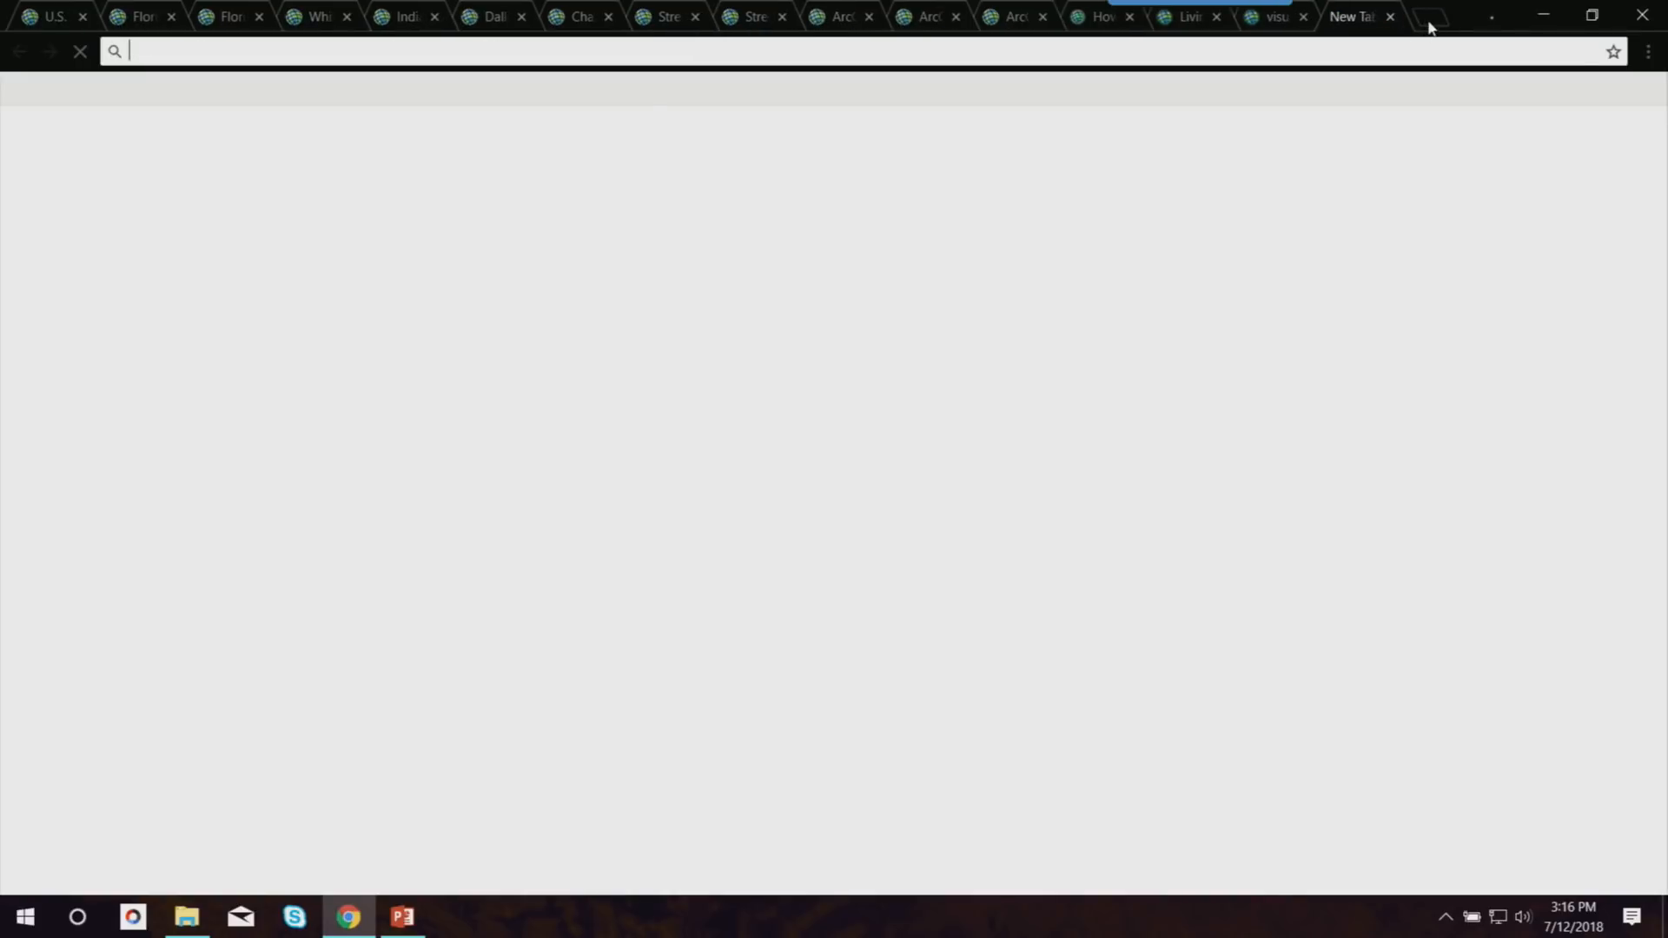
text(arcgis.com)
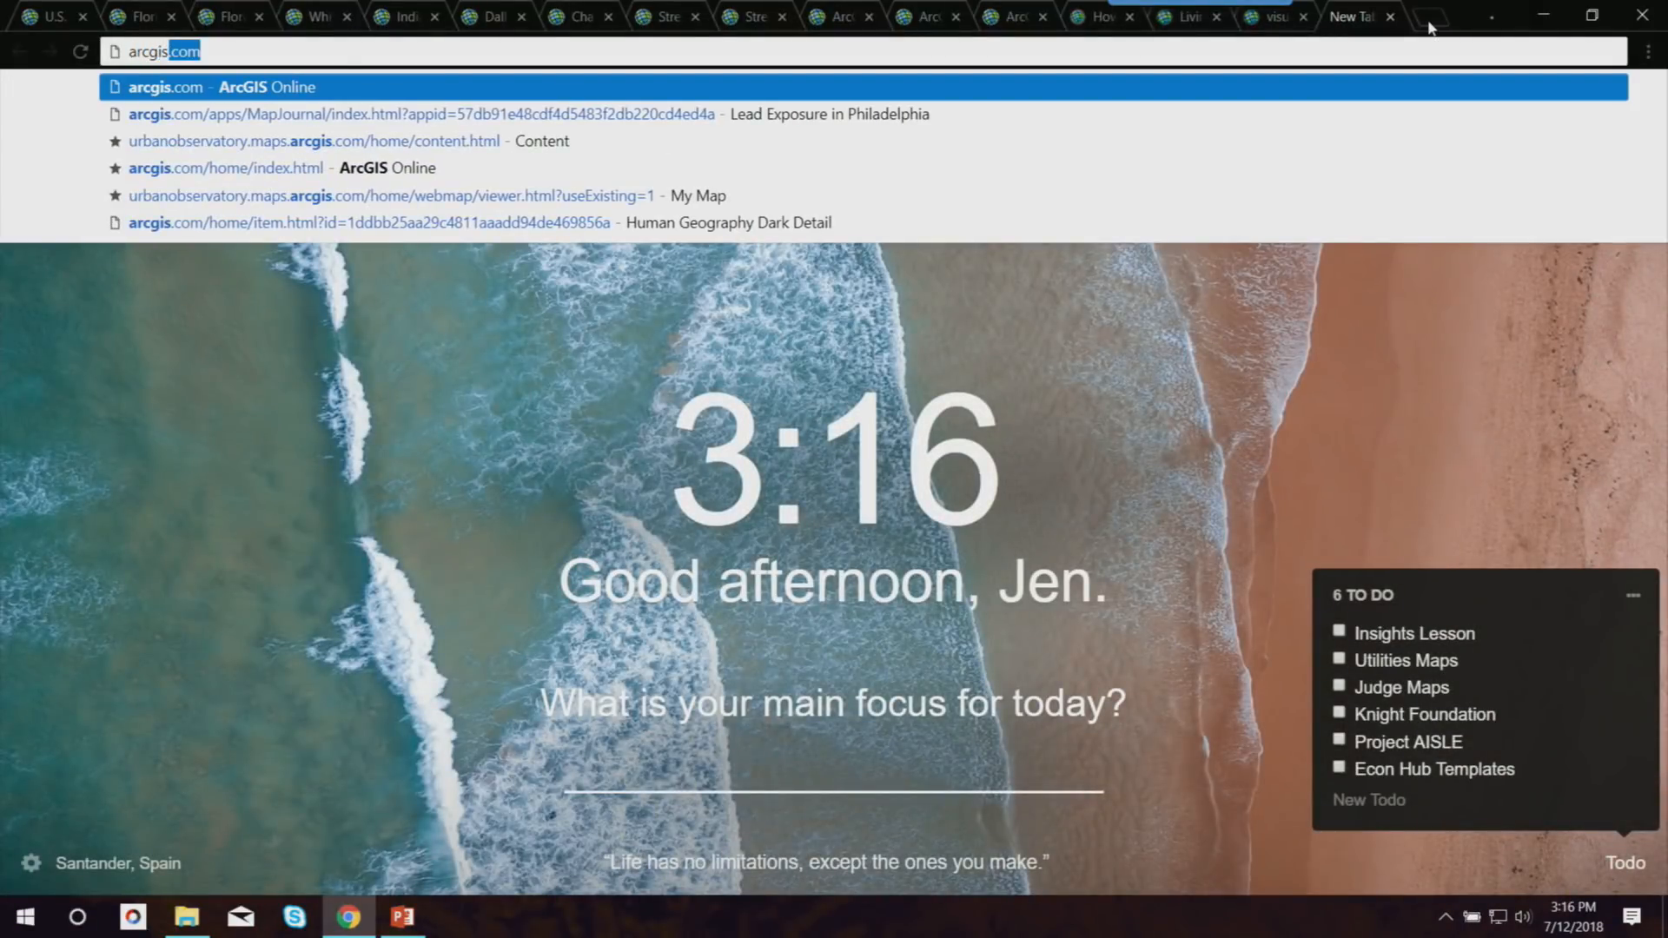
key(Return)
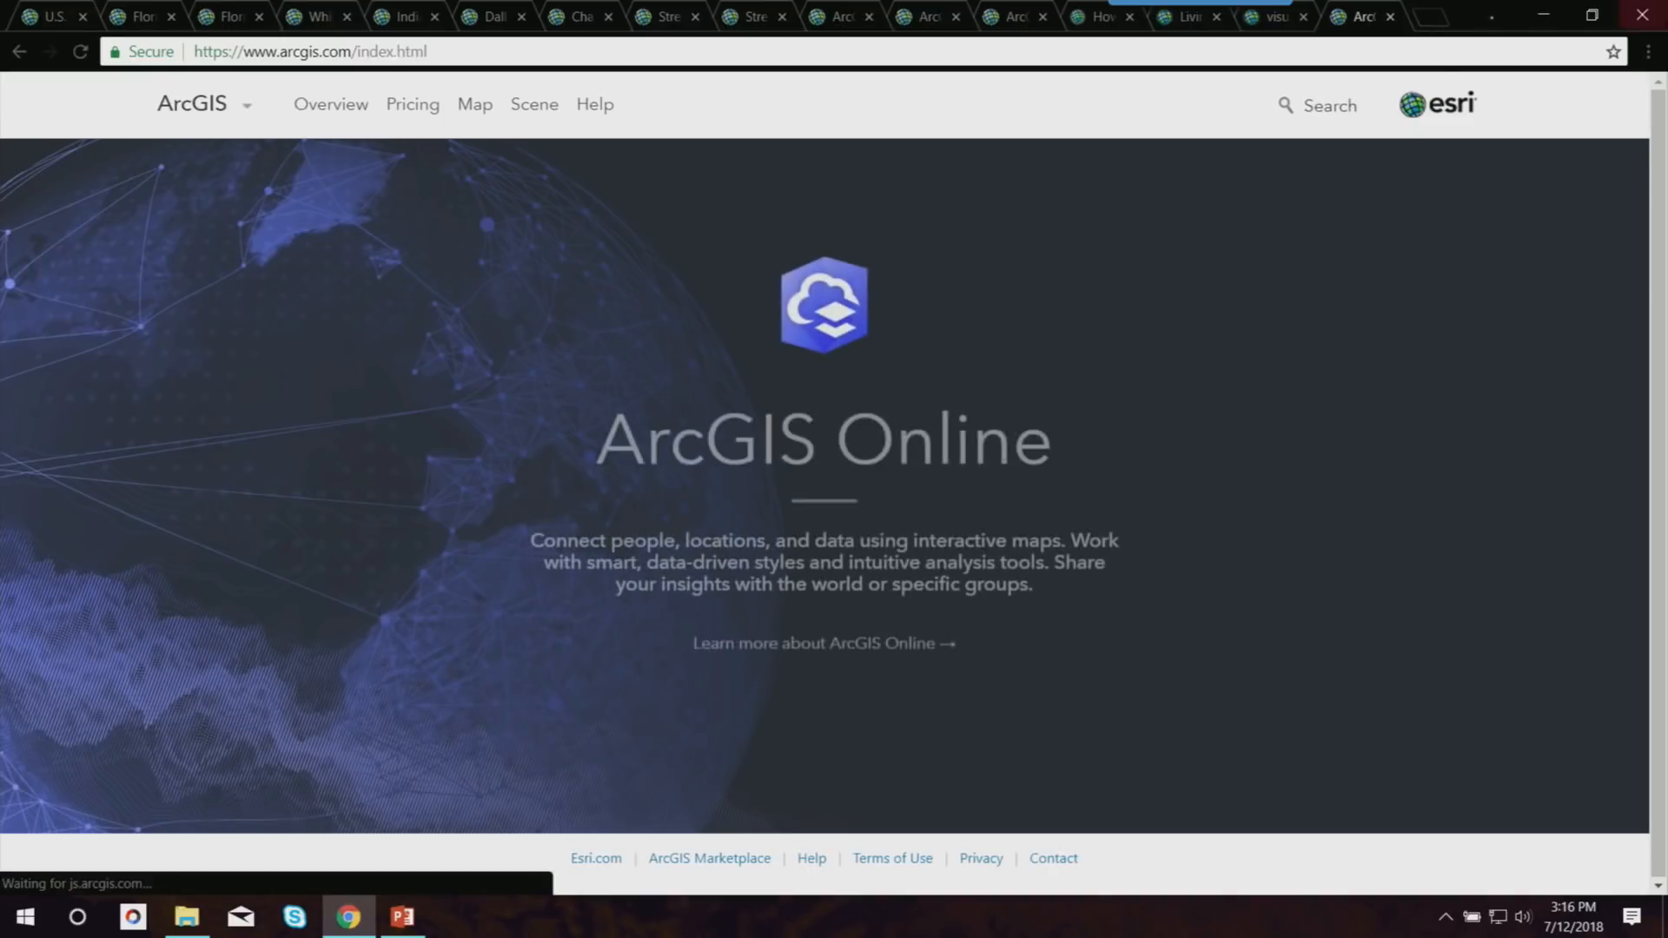
click(1320, 105)
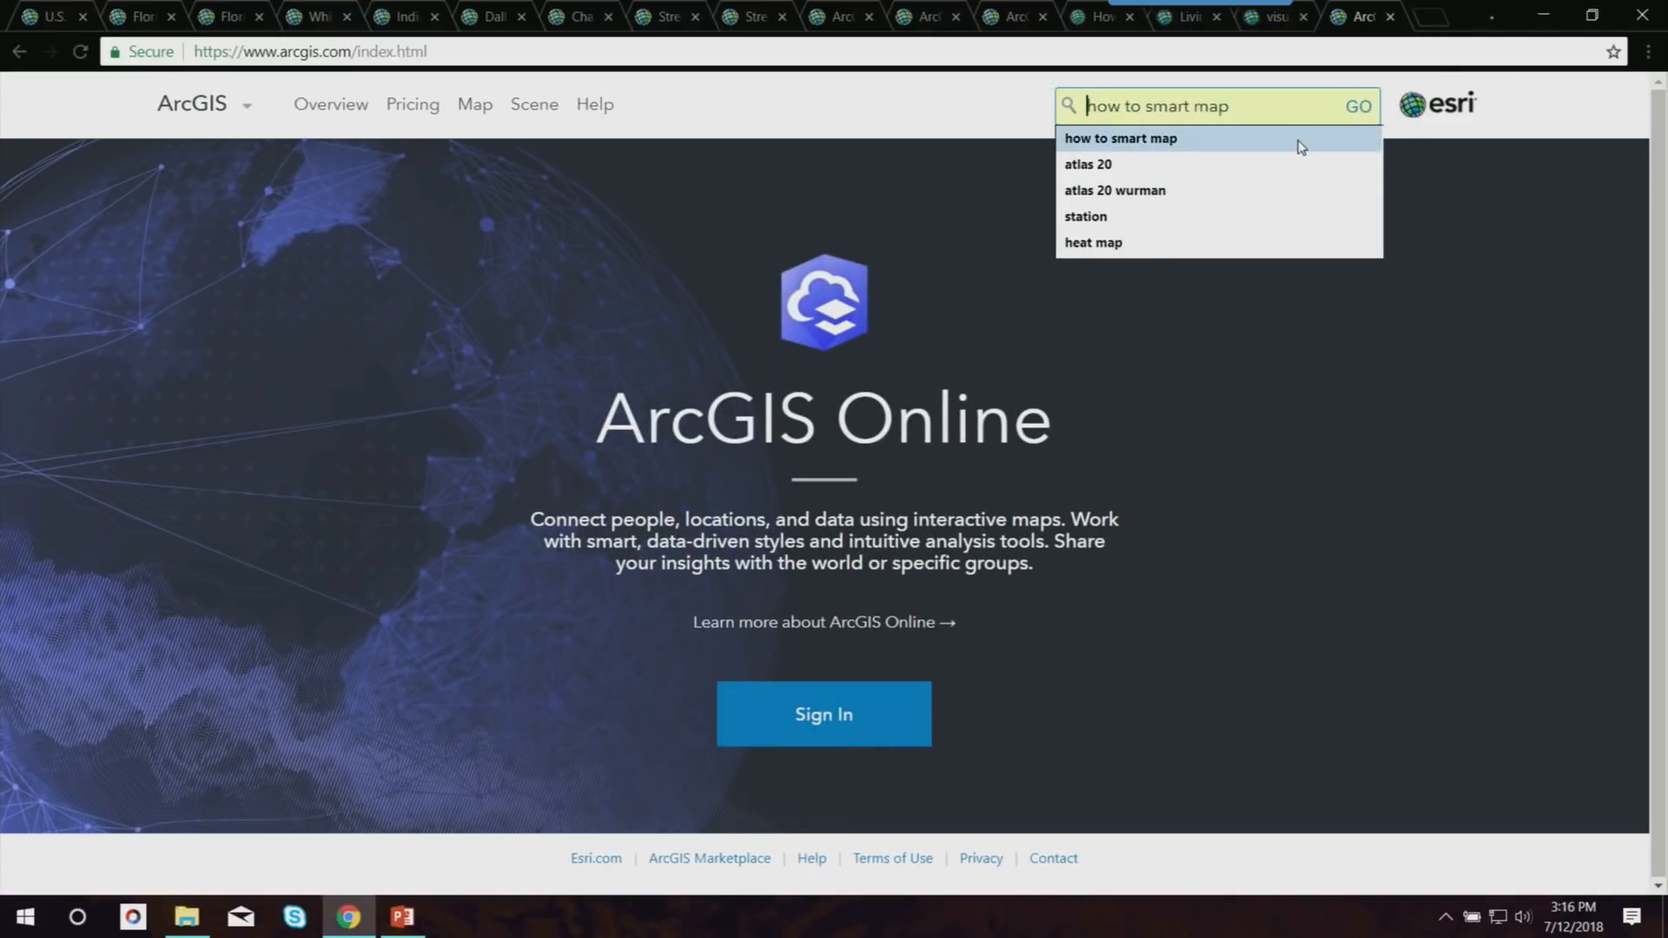
click(1301, 141)
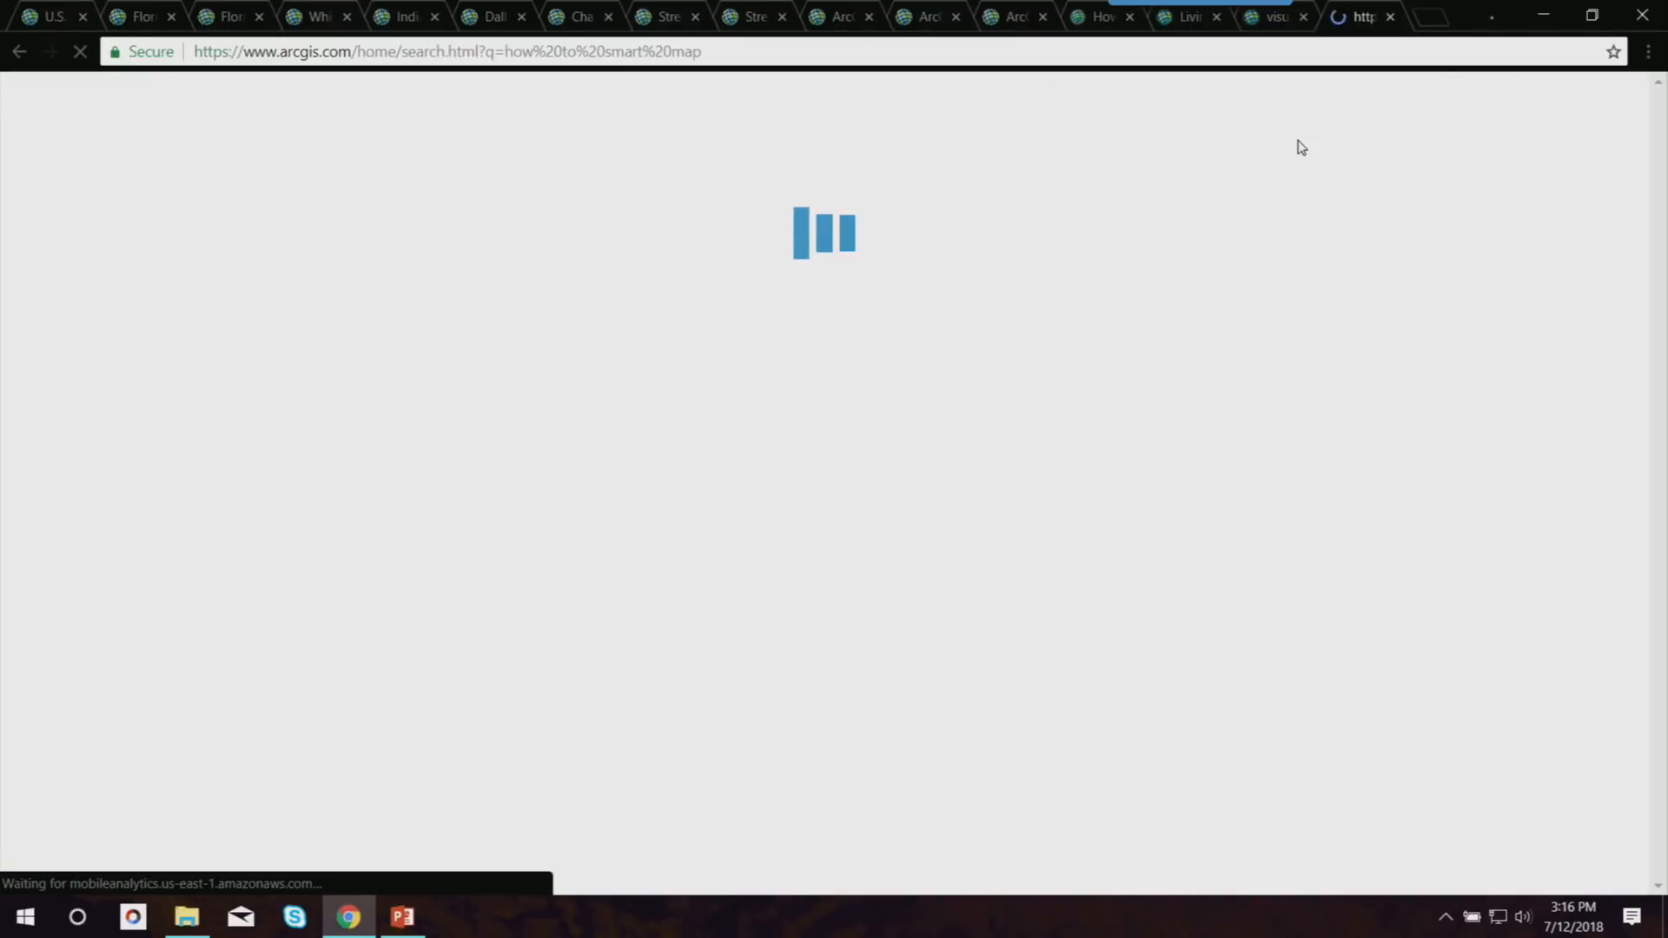
Look through the How to Smart Map story maps in the search results, from Relationships and Heat Maps to Arcade and Clustering.
mouse_move(641, 472)
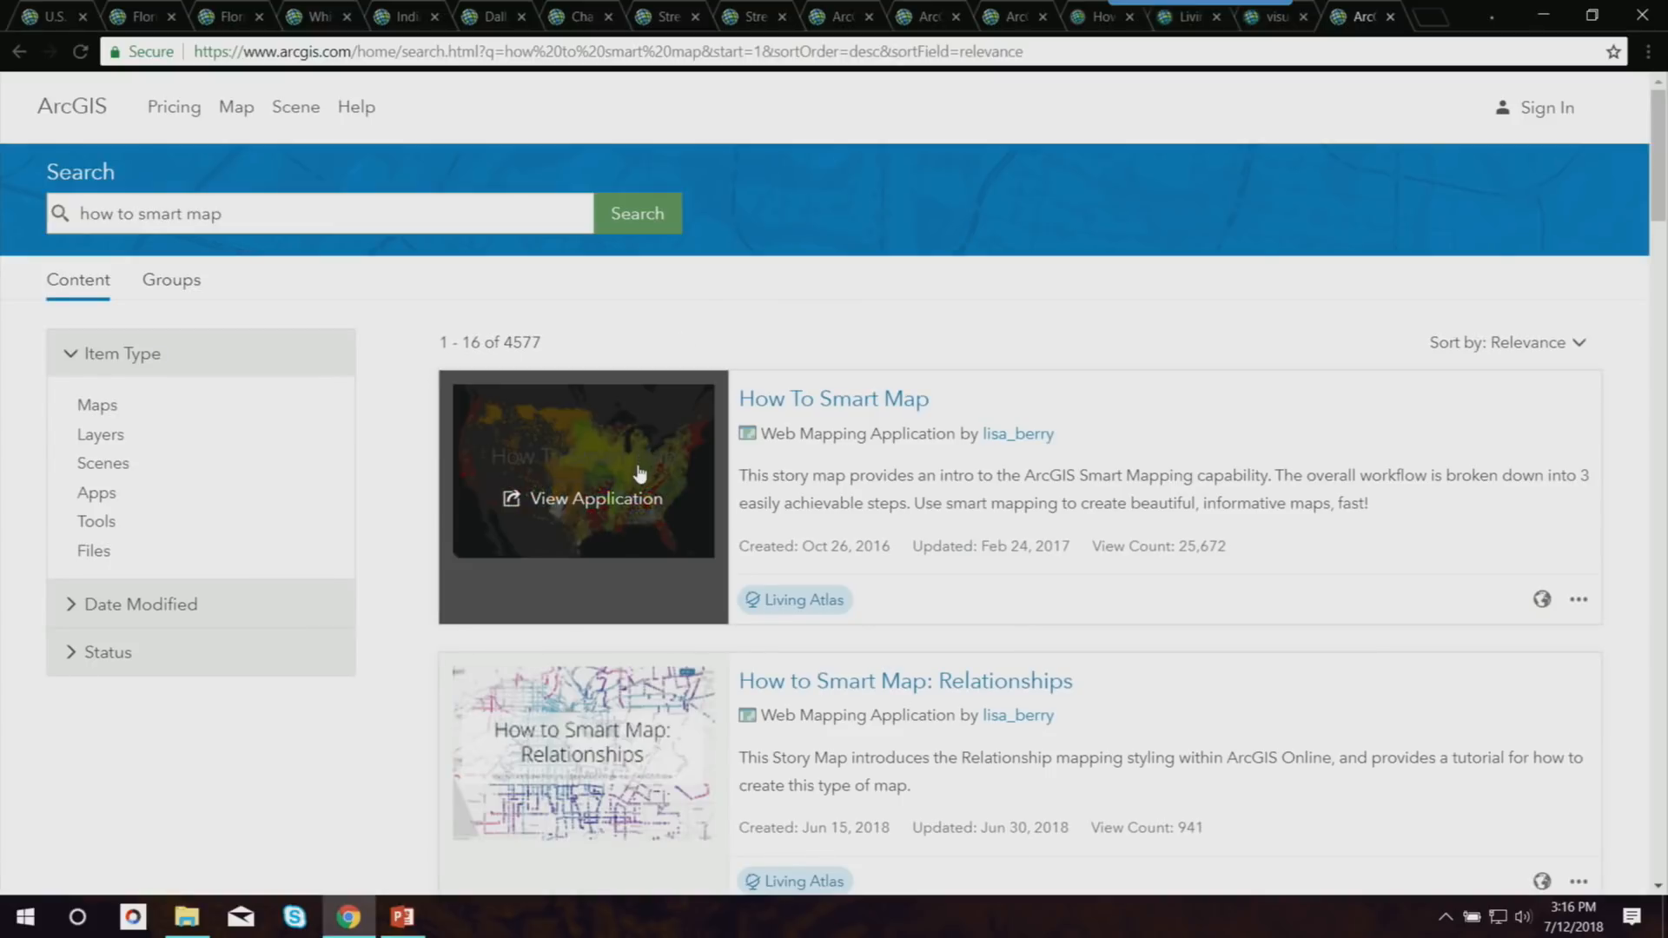
scroll(640, 472, down, 6)
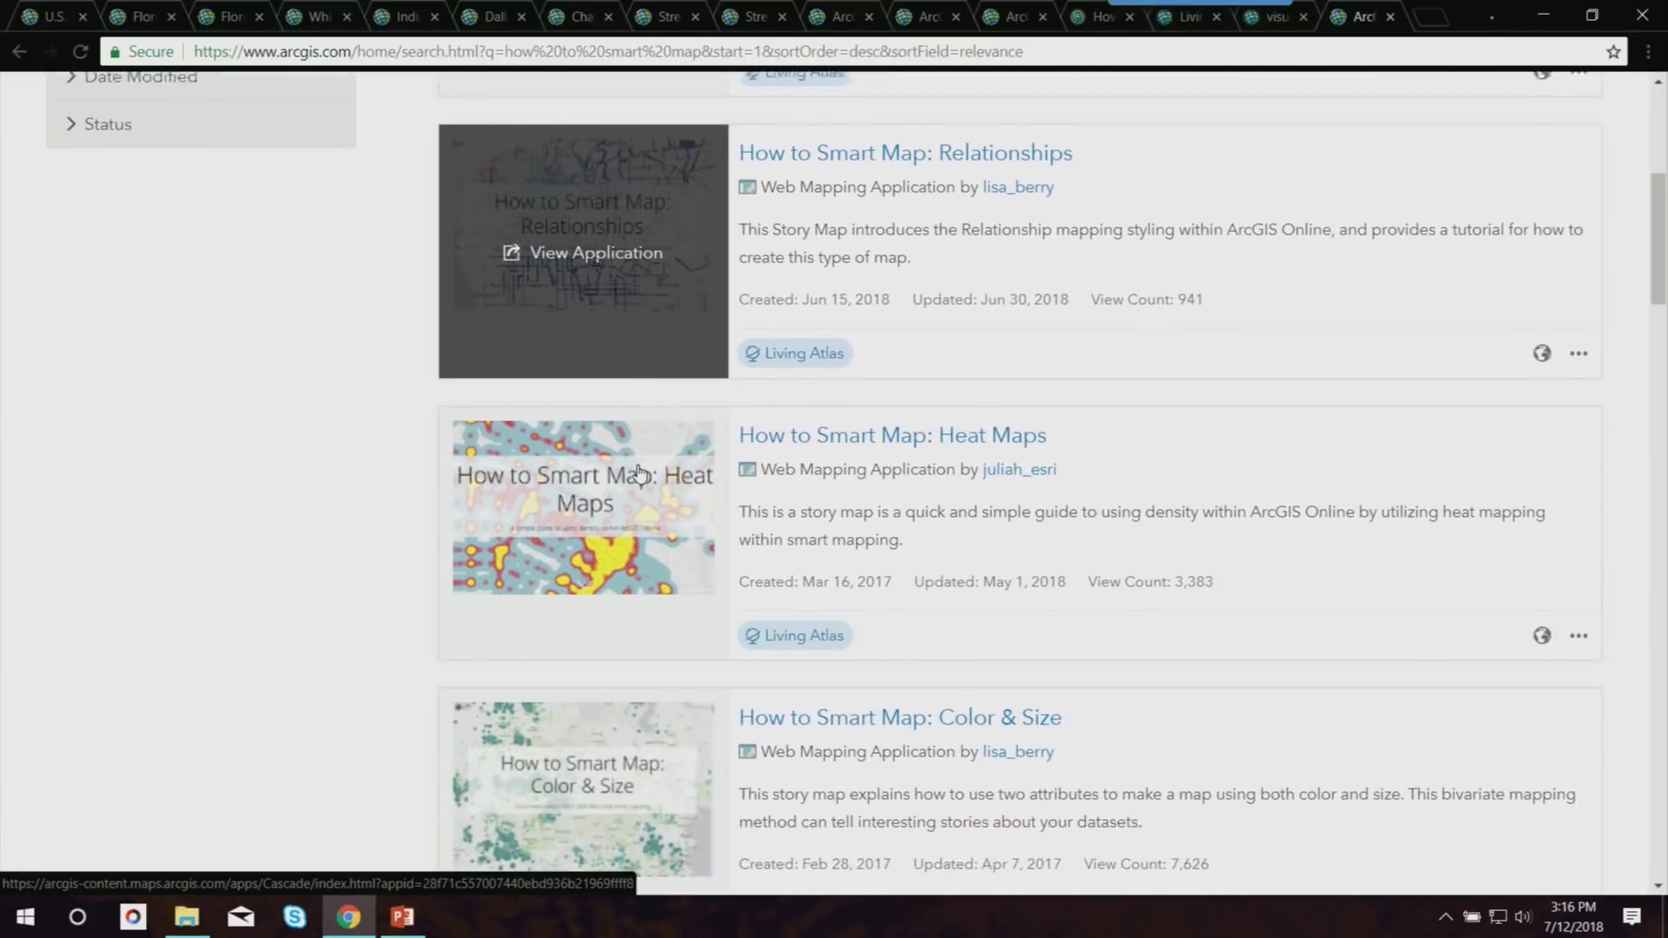
scroll(886, 510, down, 3)
scroll(888, 511, down, 3)
scroll(891, 517, down, 2)
scroll(890, 518, down, 5)
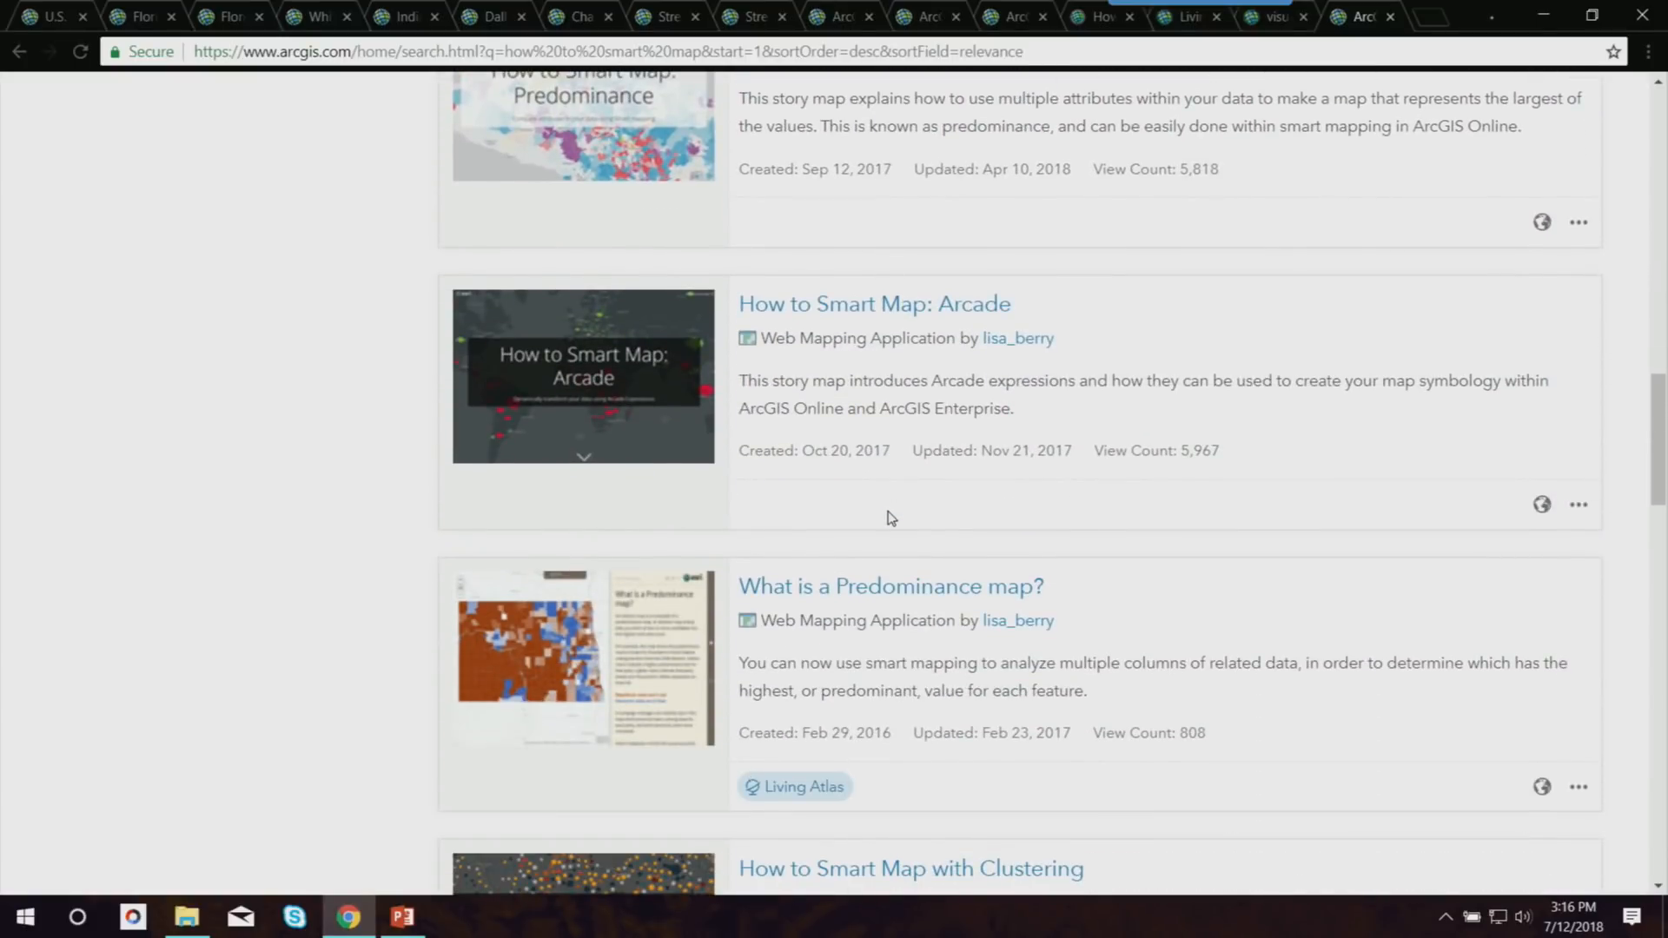
scroll(891, 518, up, 15)
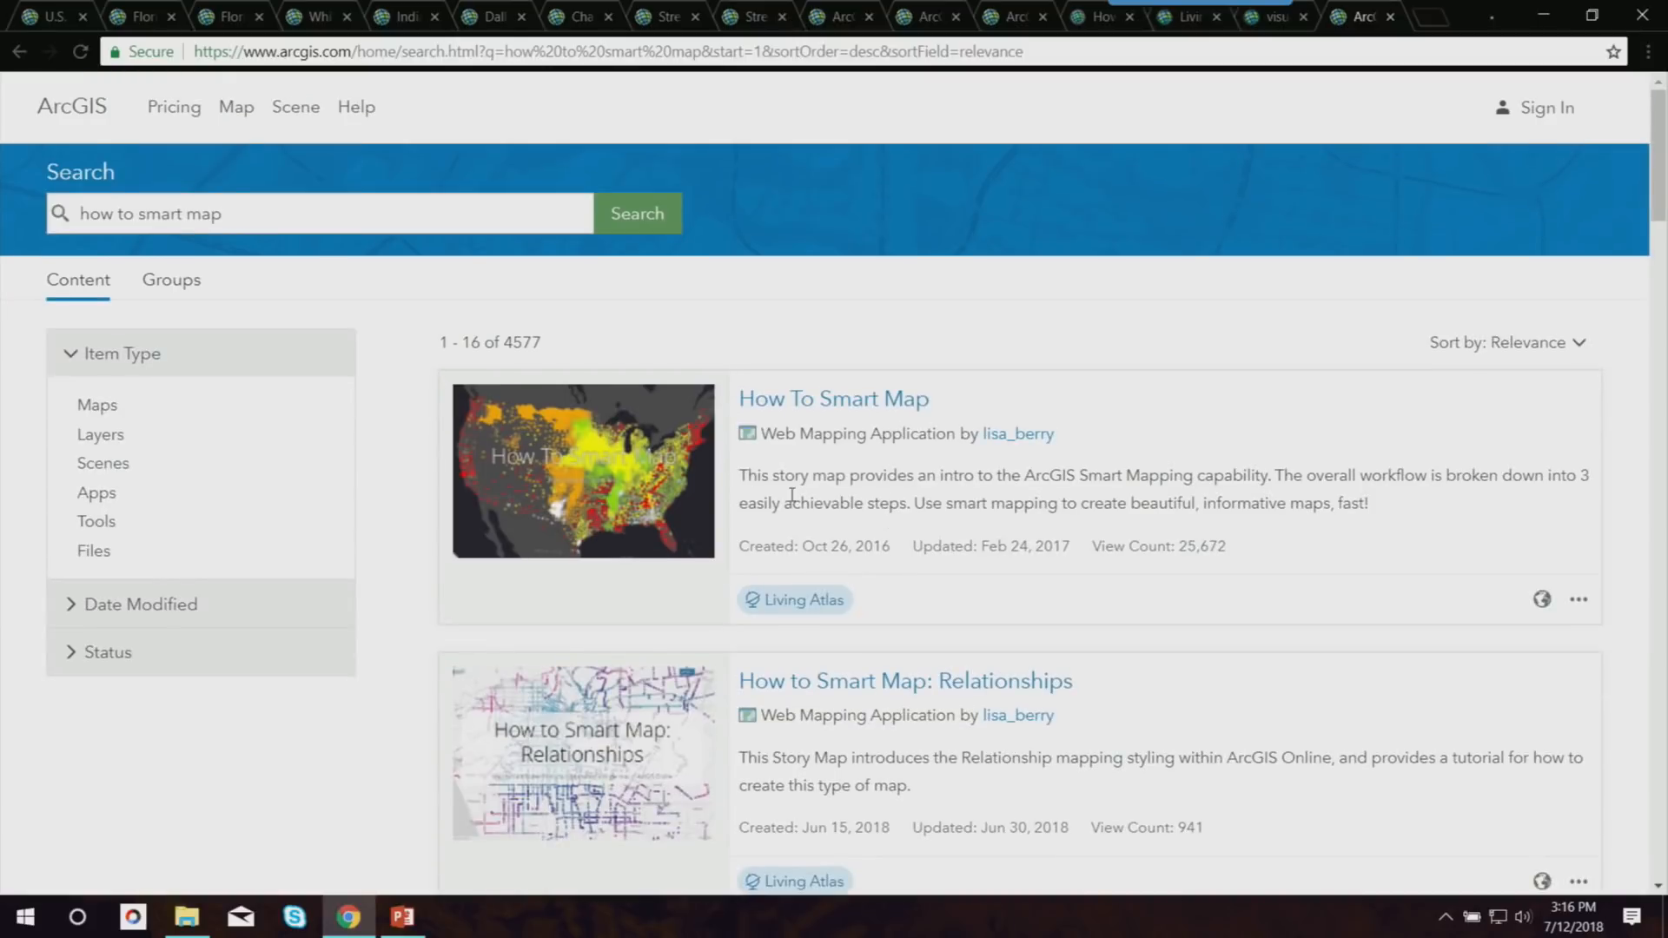
Open the How To Smart Map story map and read its introduction to smart mapping and changing a layer's style.
click(662, 496)
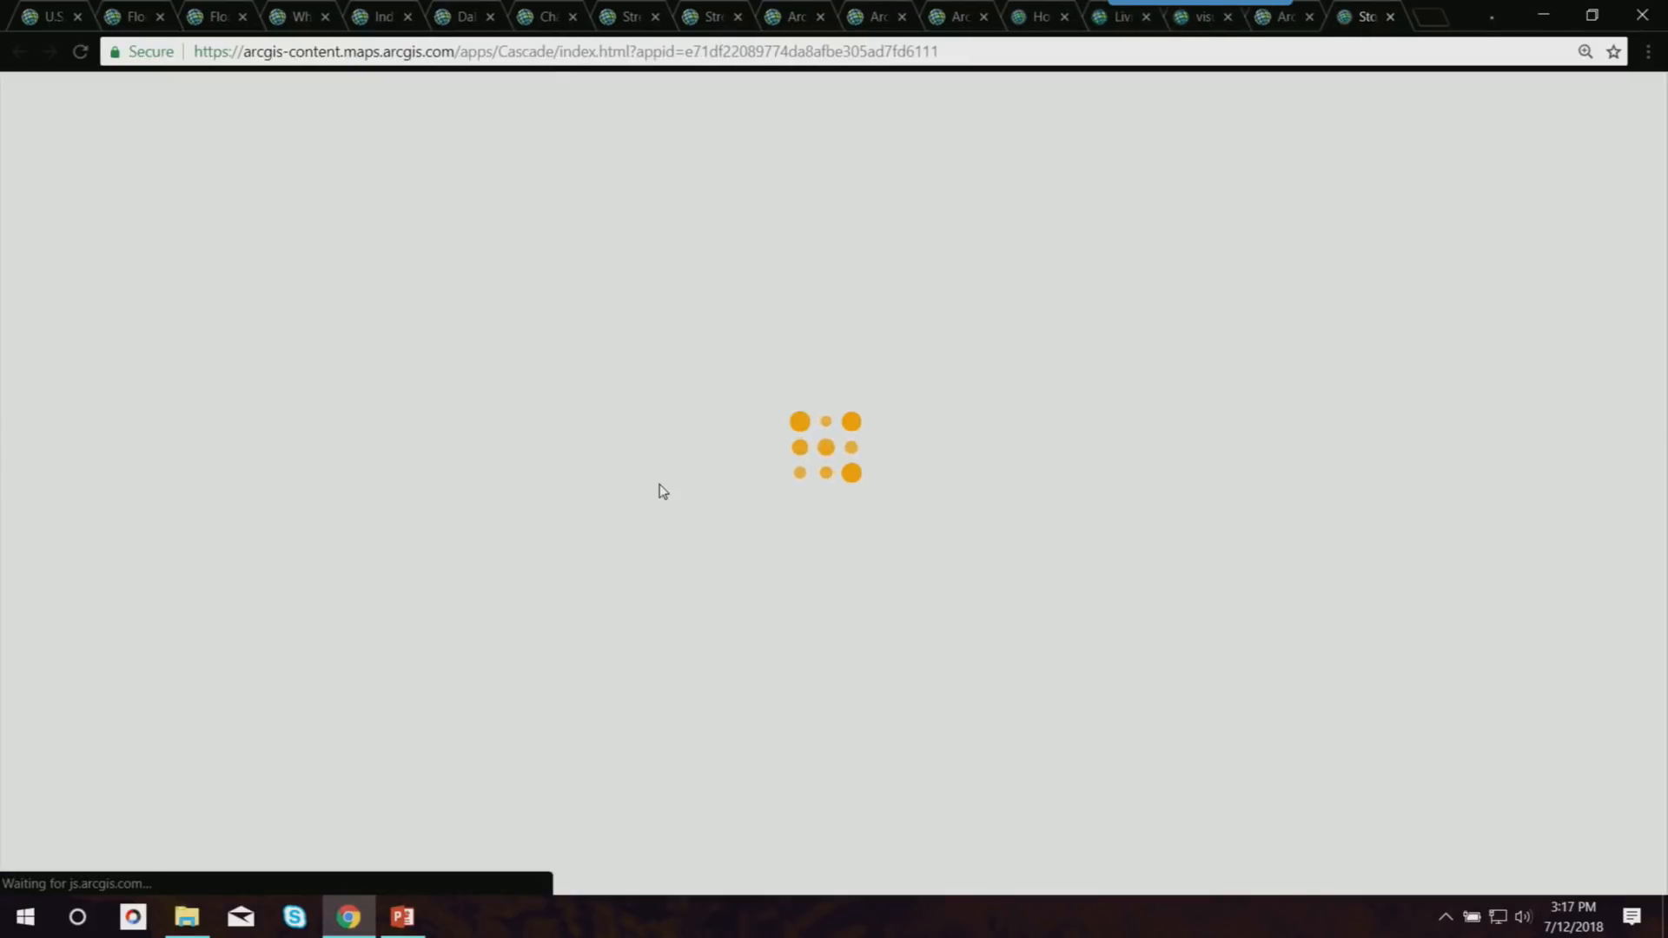
scroll(795, 576, down, 4)
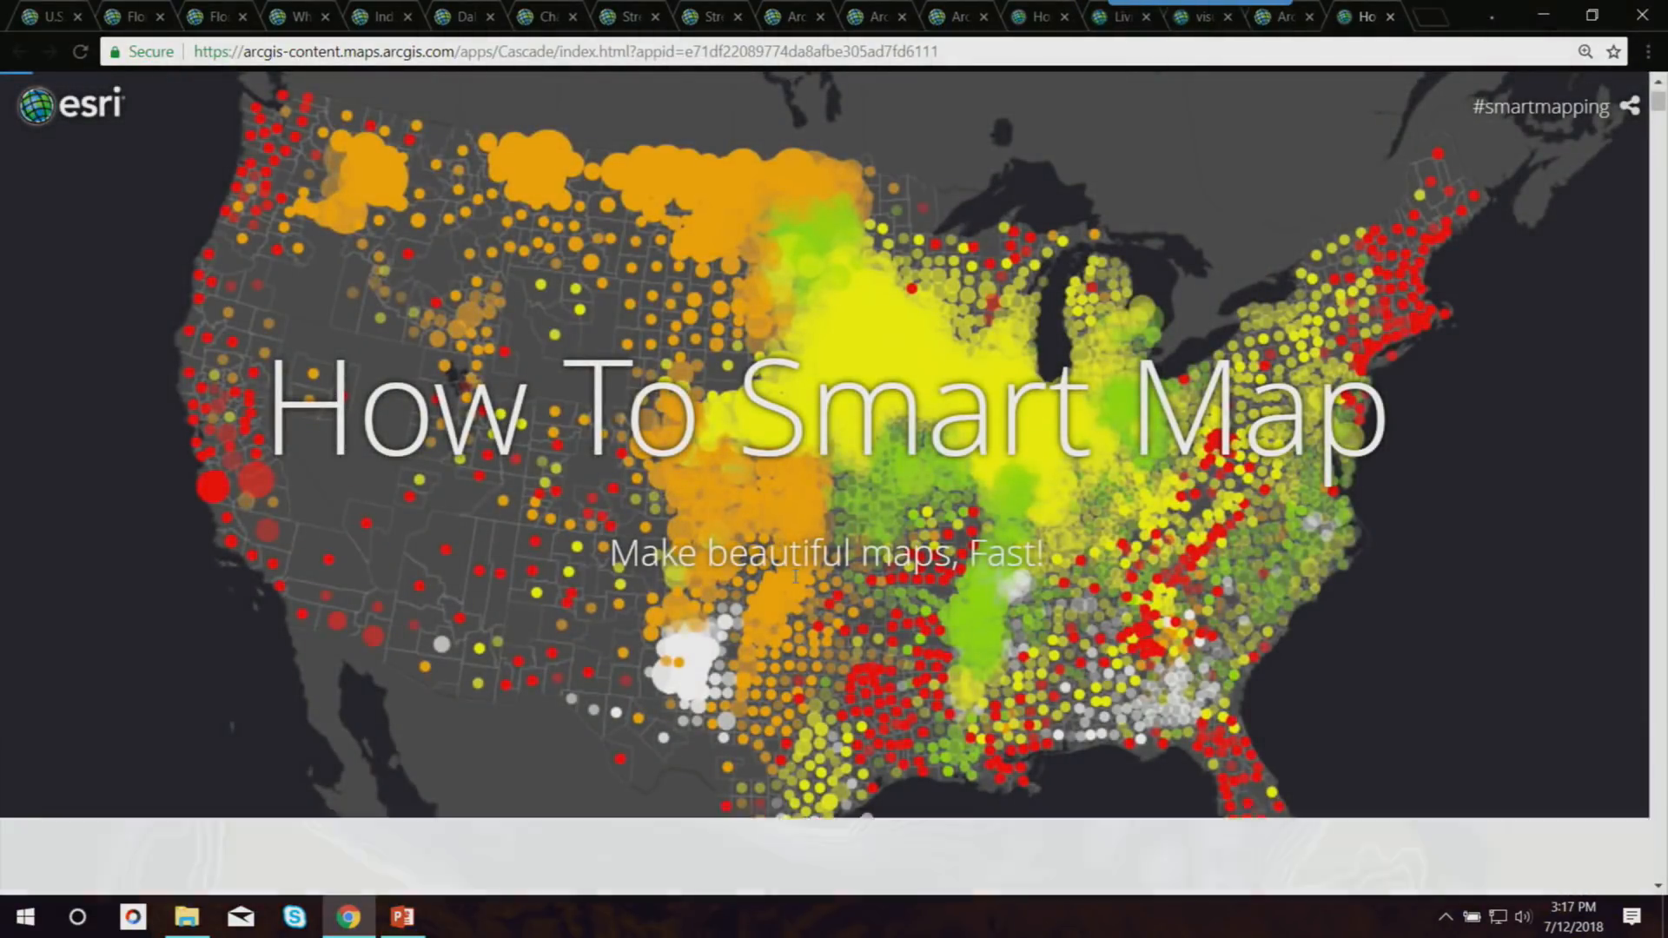
scroll(795, 576, down, 10)
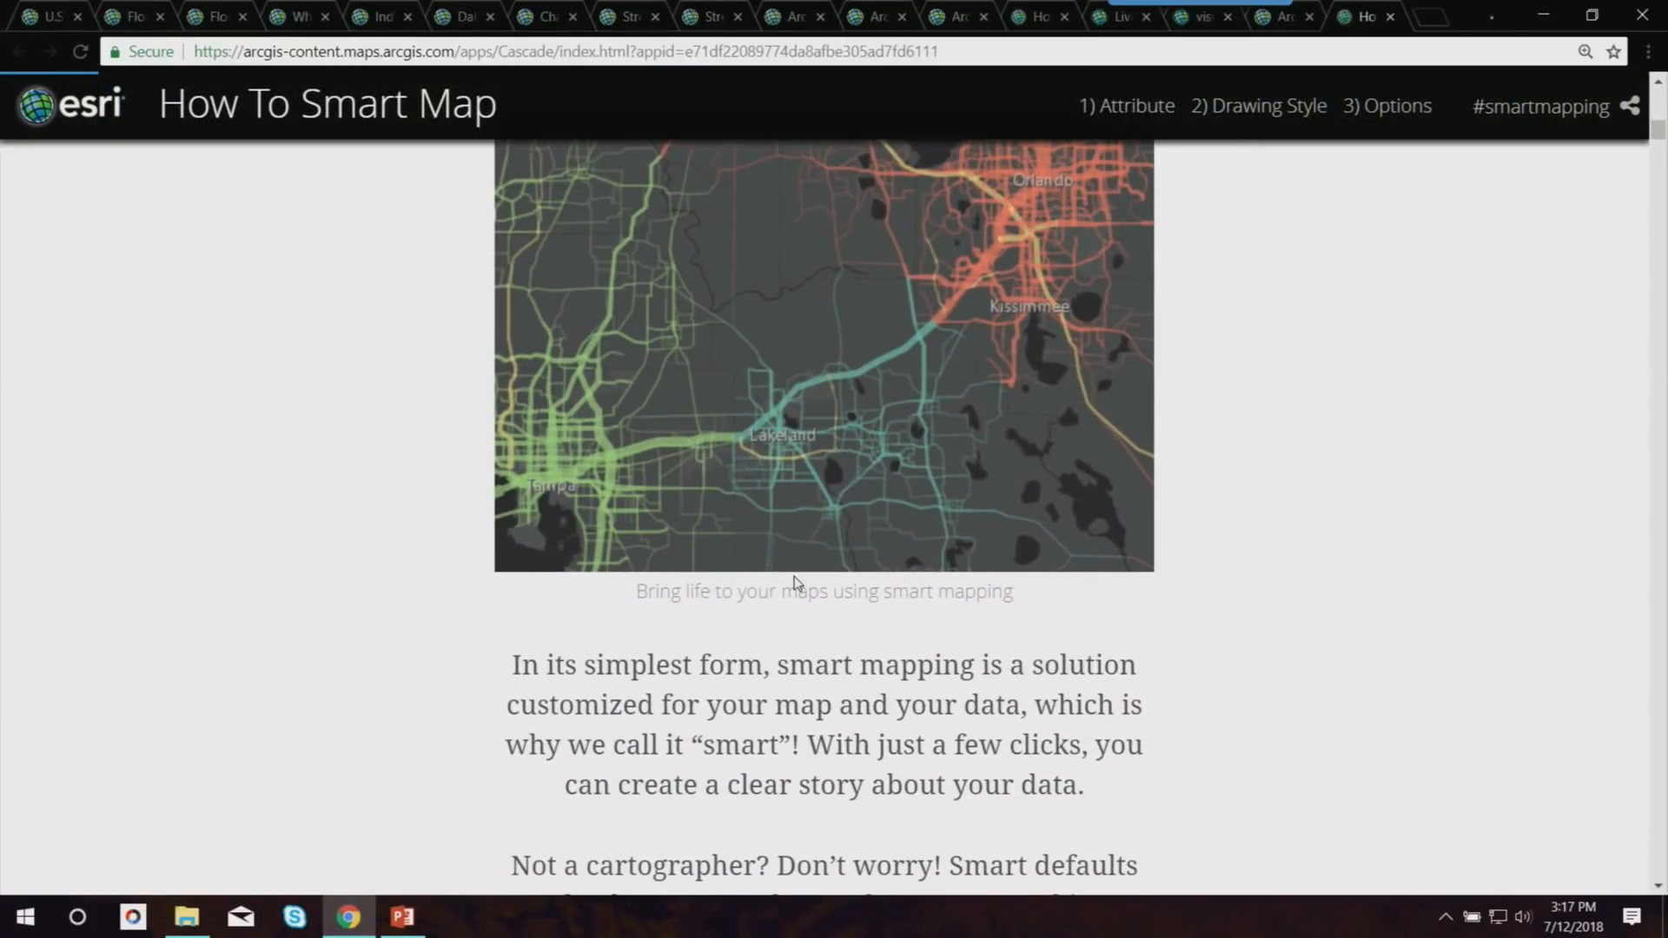
scroll(794, 581, down, 8)
scroll(796, 582, down, 2)
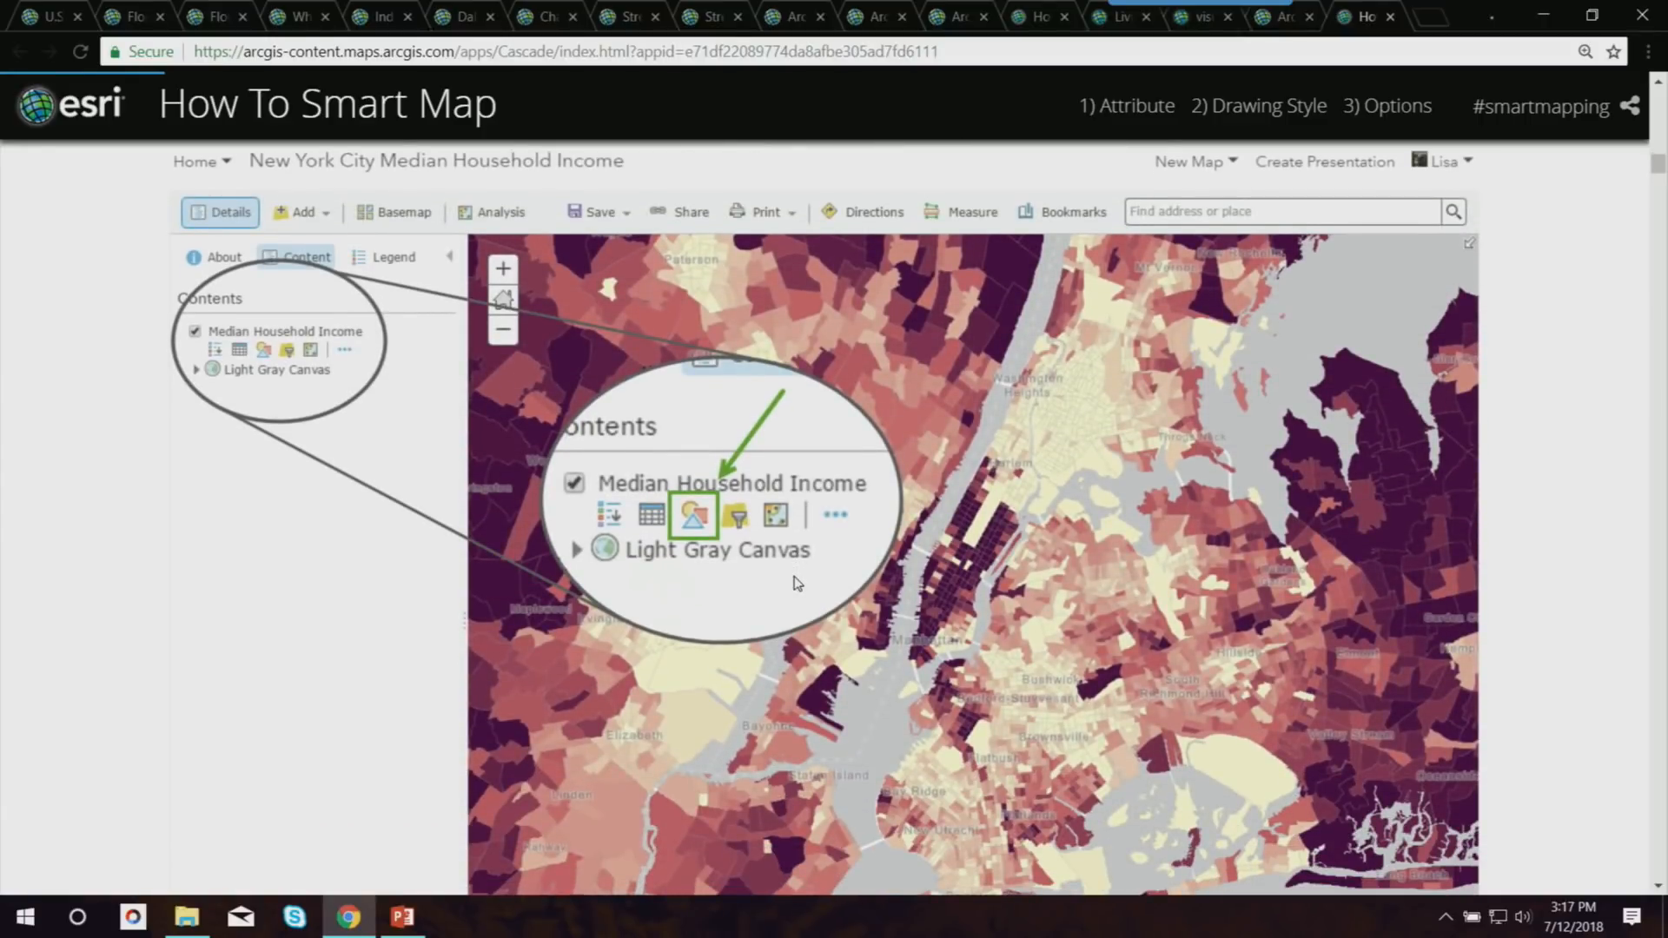
scroll(797, 582, down, 9)
scroll(797, 580, down, 3)
Read the Choose Attribute(s) section of the story map, including the example with several attributes.
scroll(794, 576, down, 10)
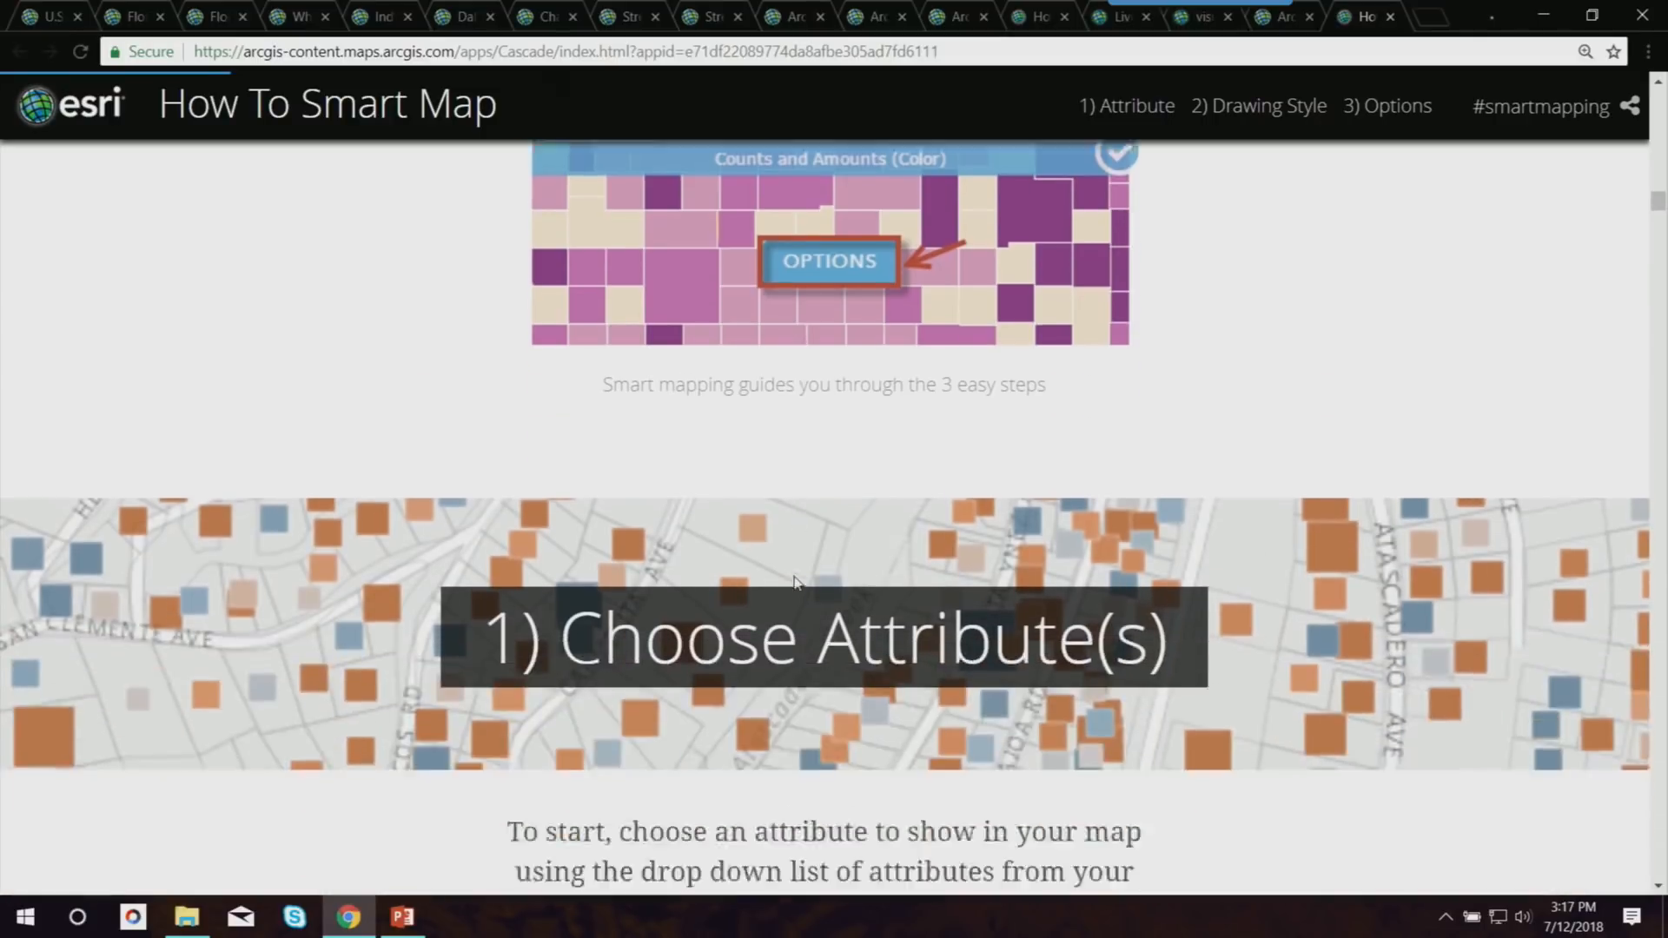
scroll(794, 576, down, 10)
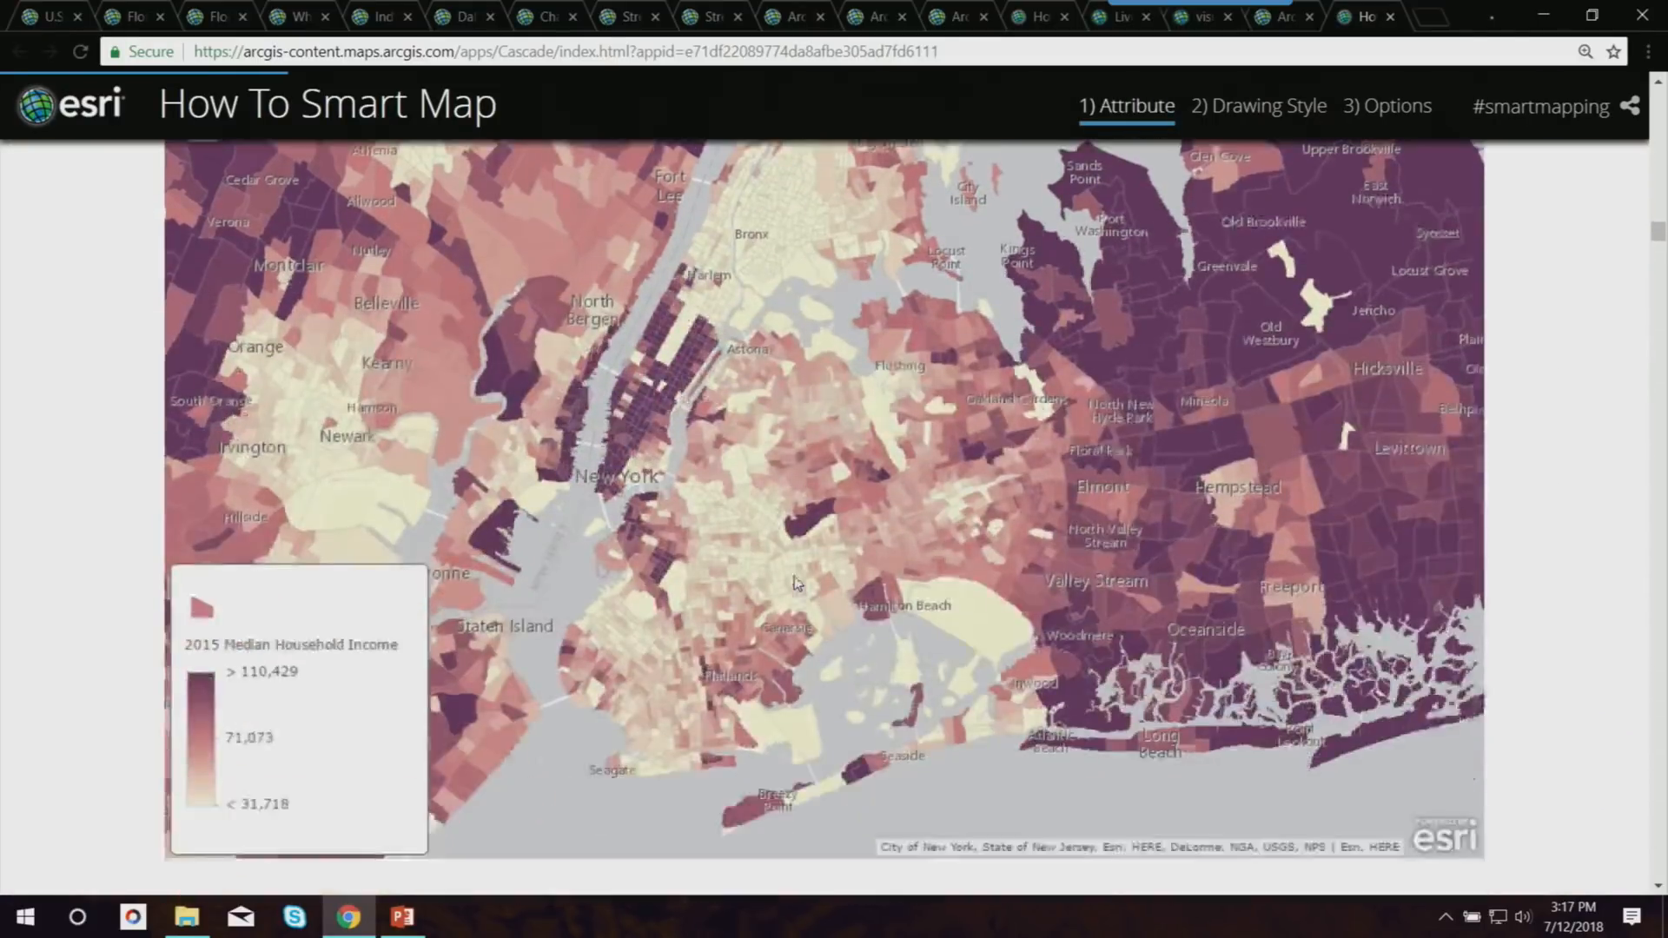
scroll(794, 580, down, 15)
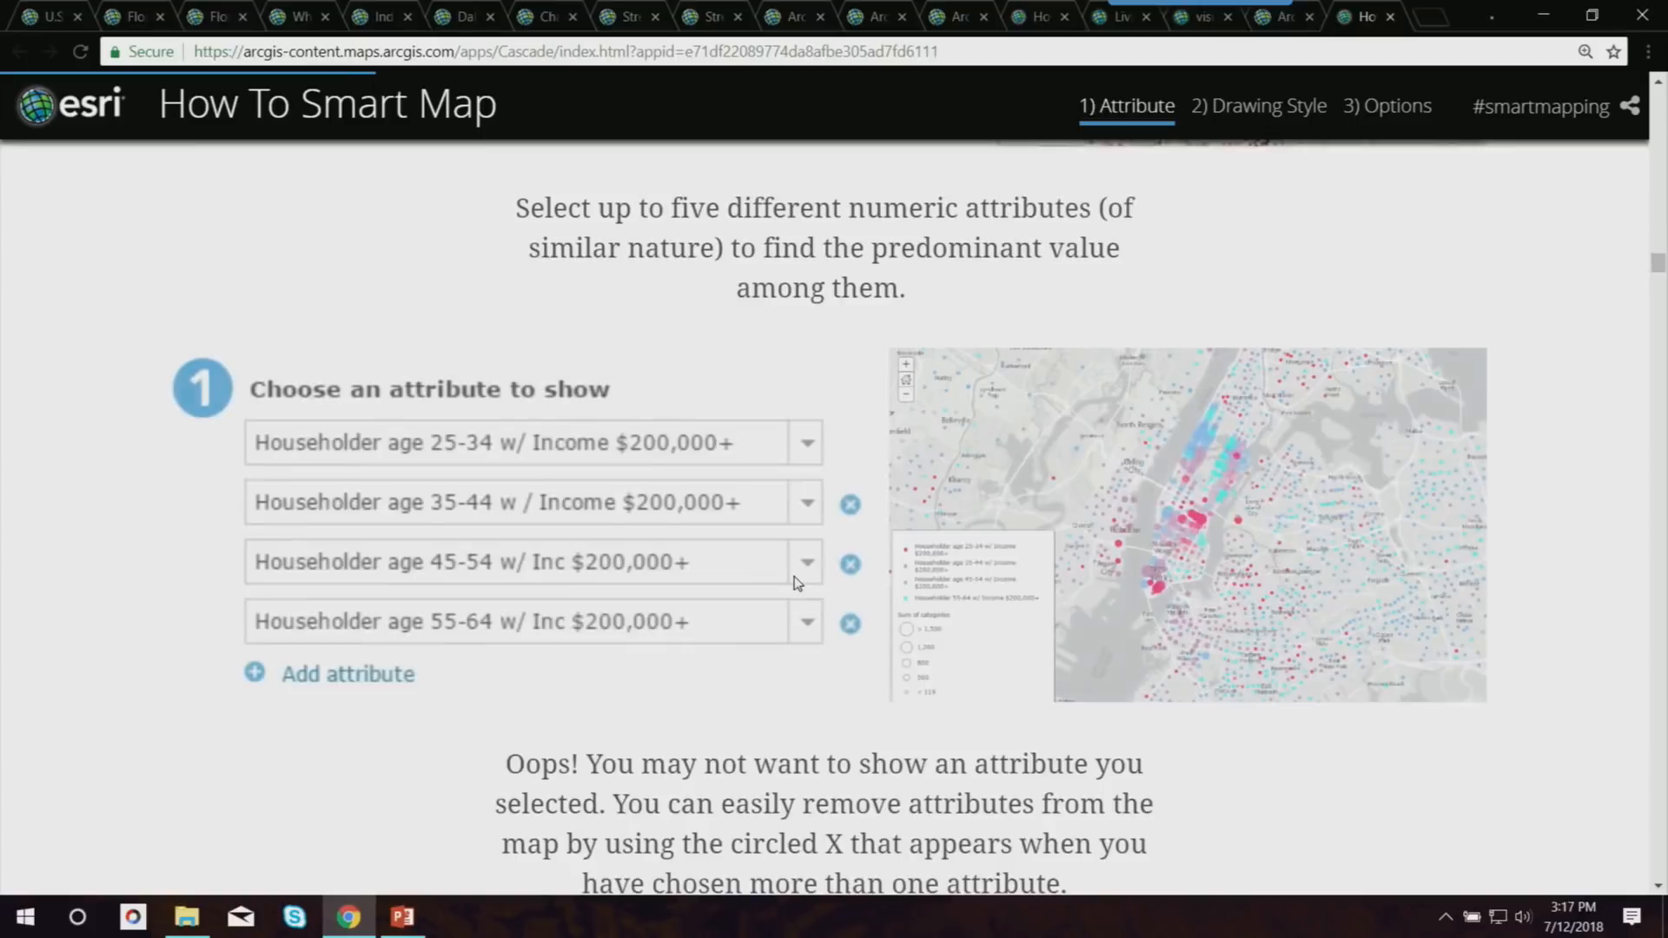
scroll(797, 582, up, 3)
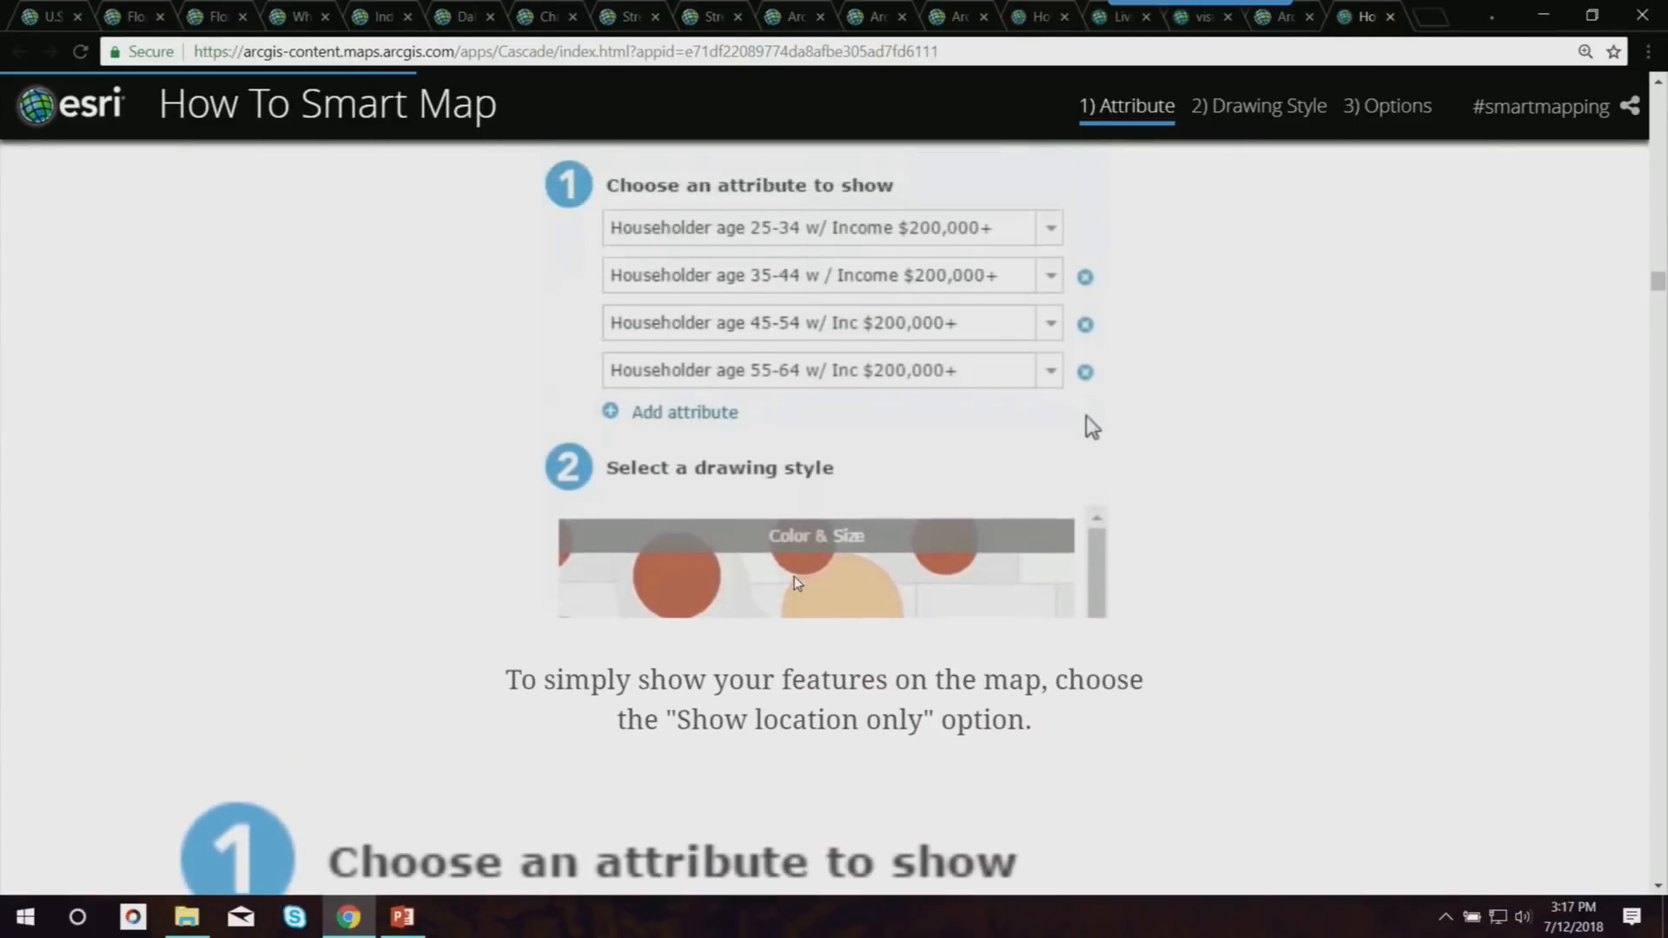
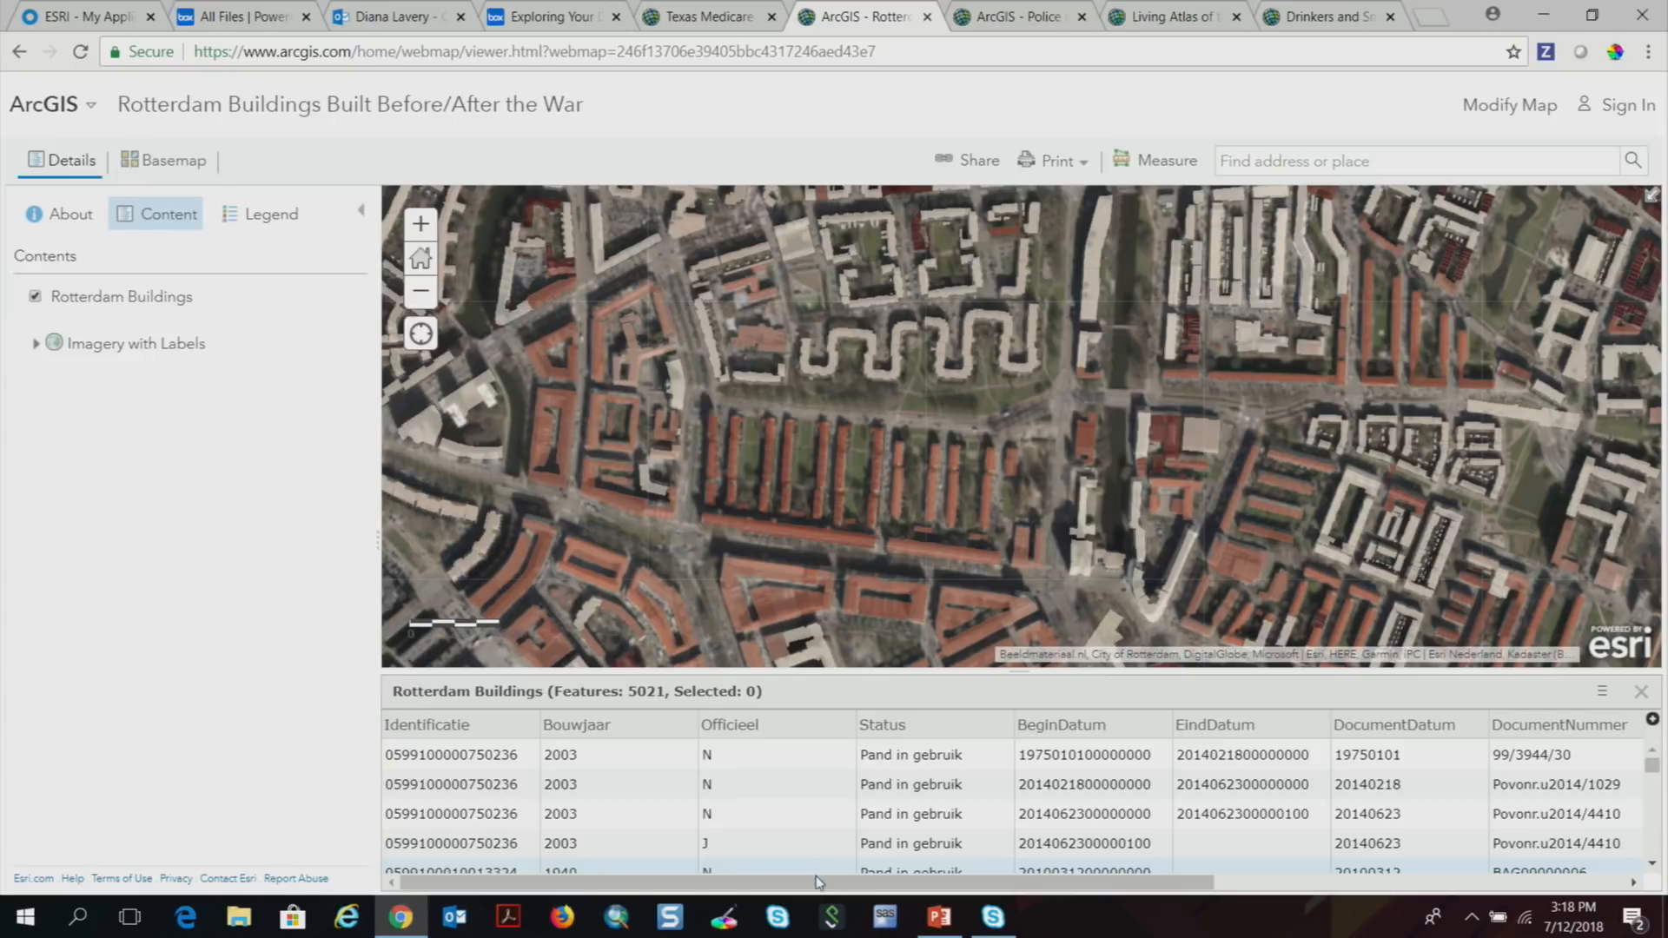
Examine the Year Built column of the Rotterdam Buildings attribute table and the map's description.
drag(814, 893, 1228, 893)
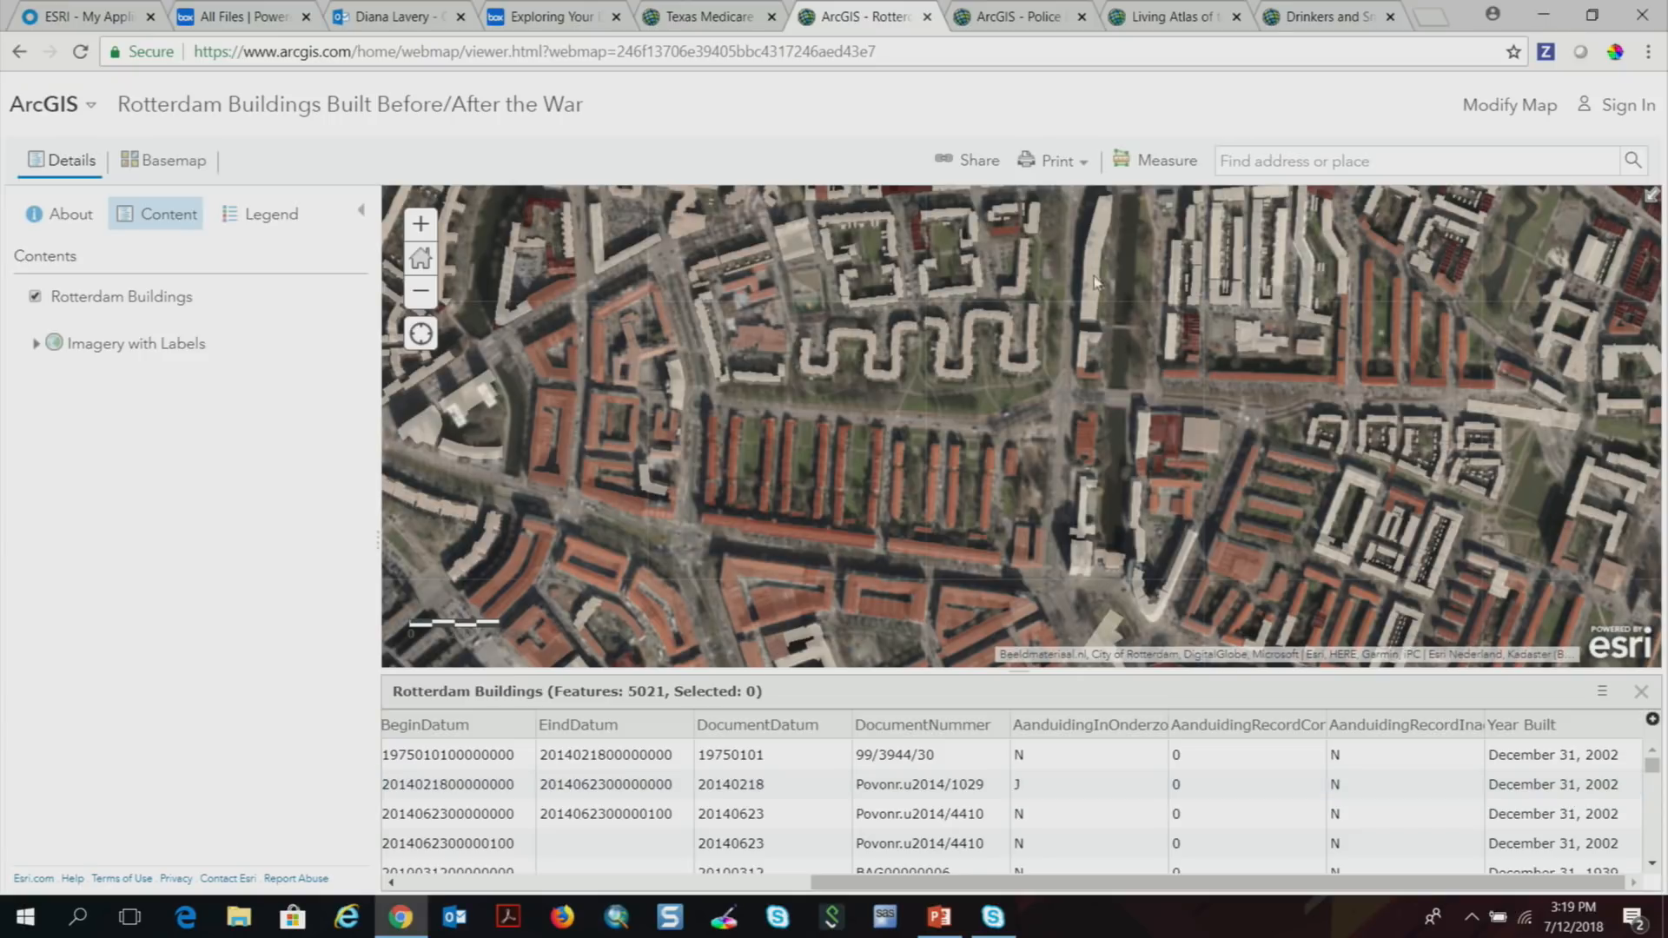
click(51, 204)
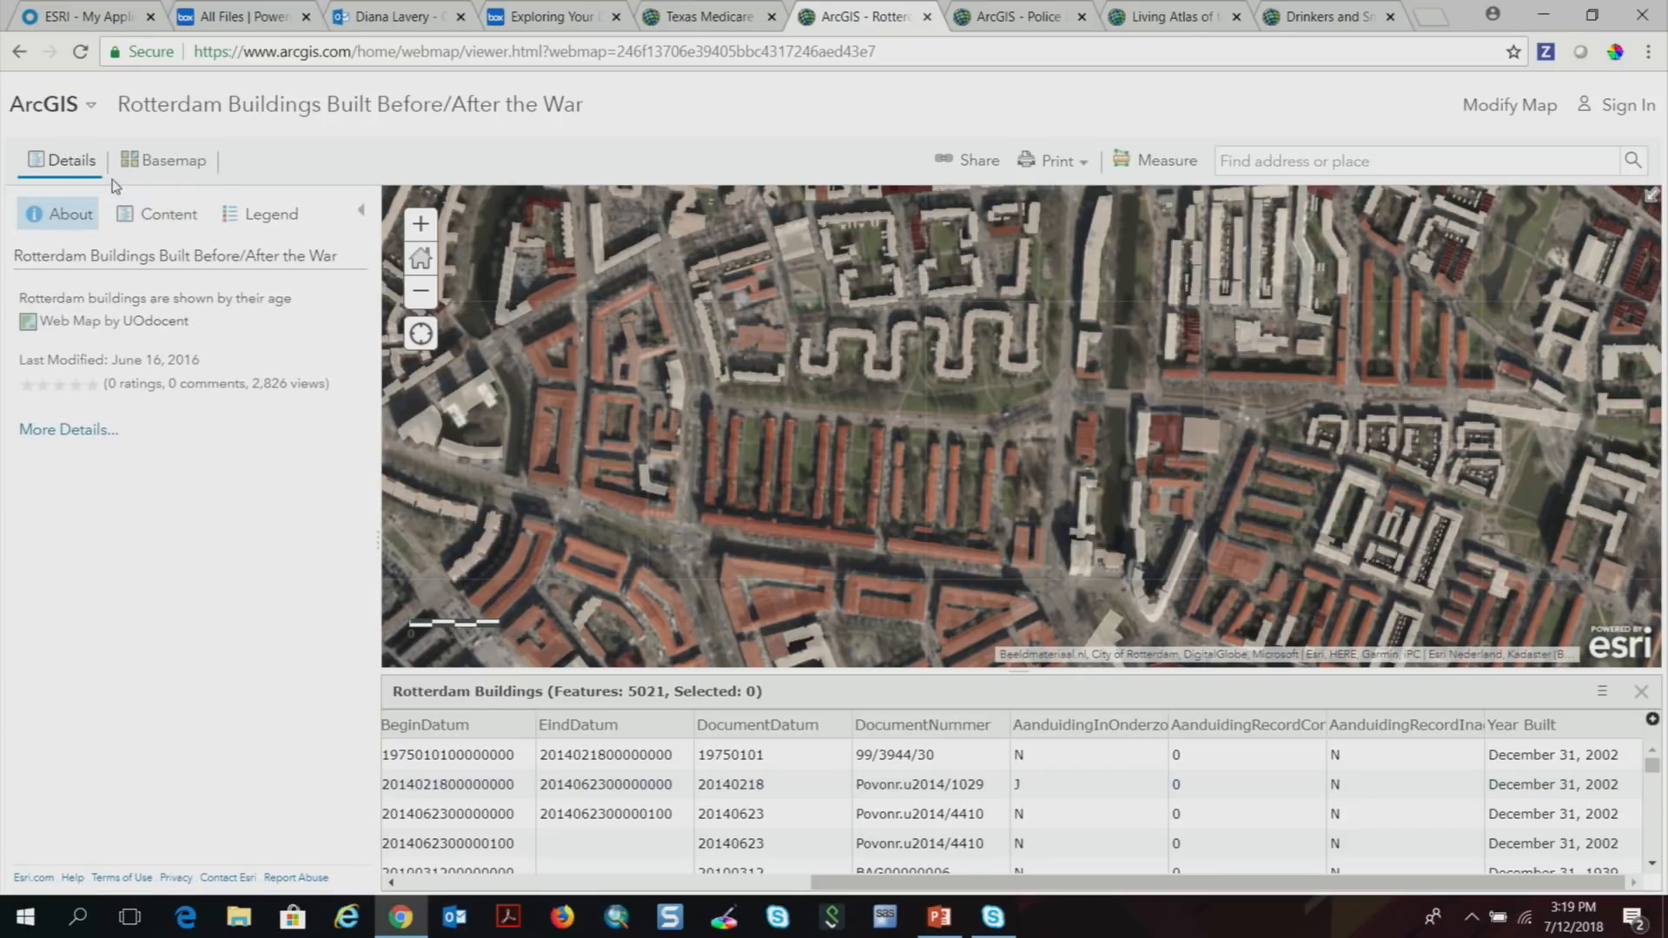
click(364, 213)
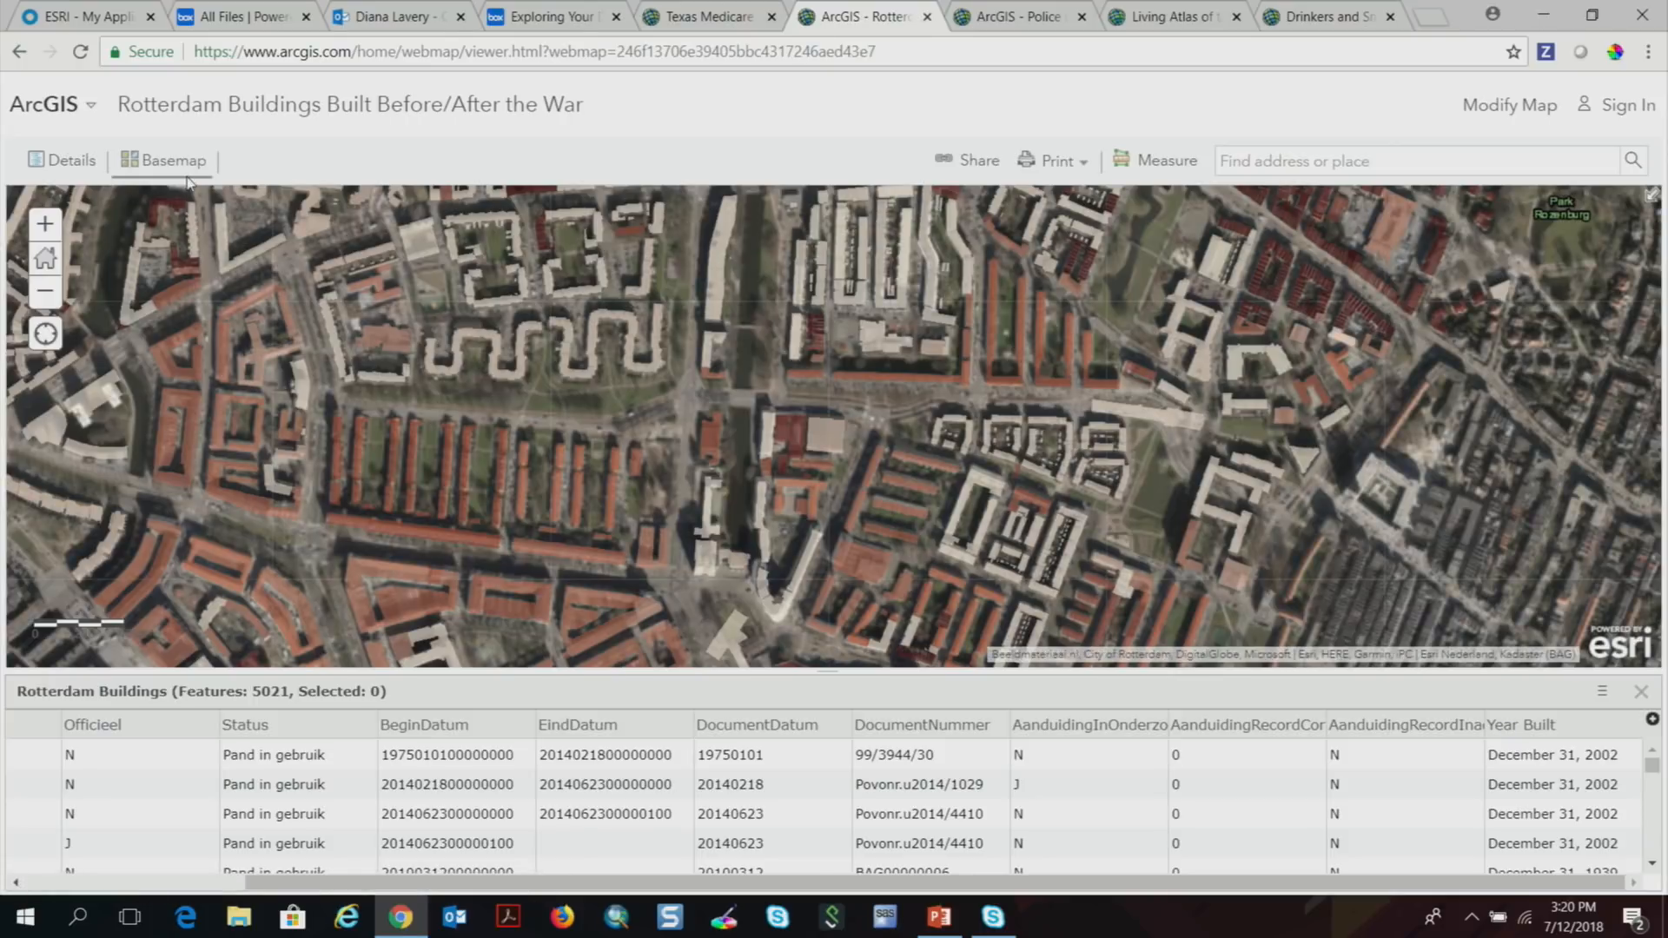
click(85, 170)
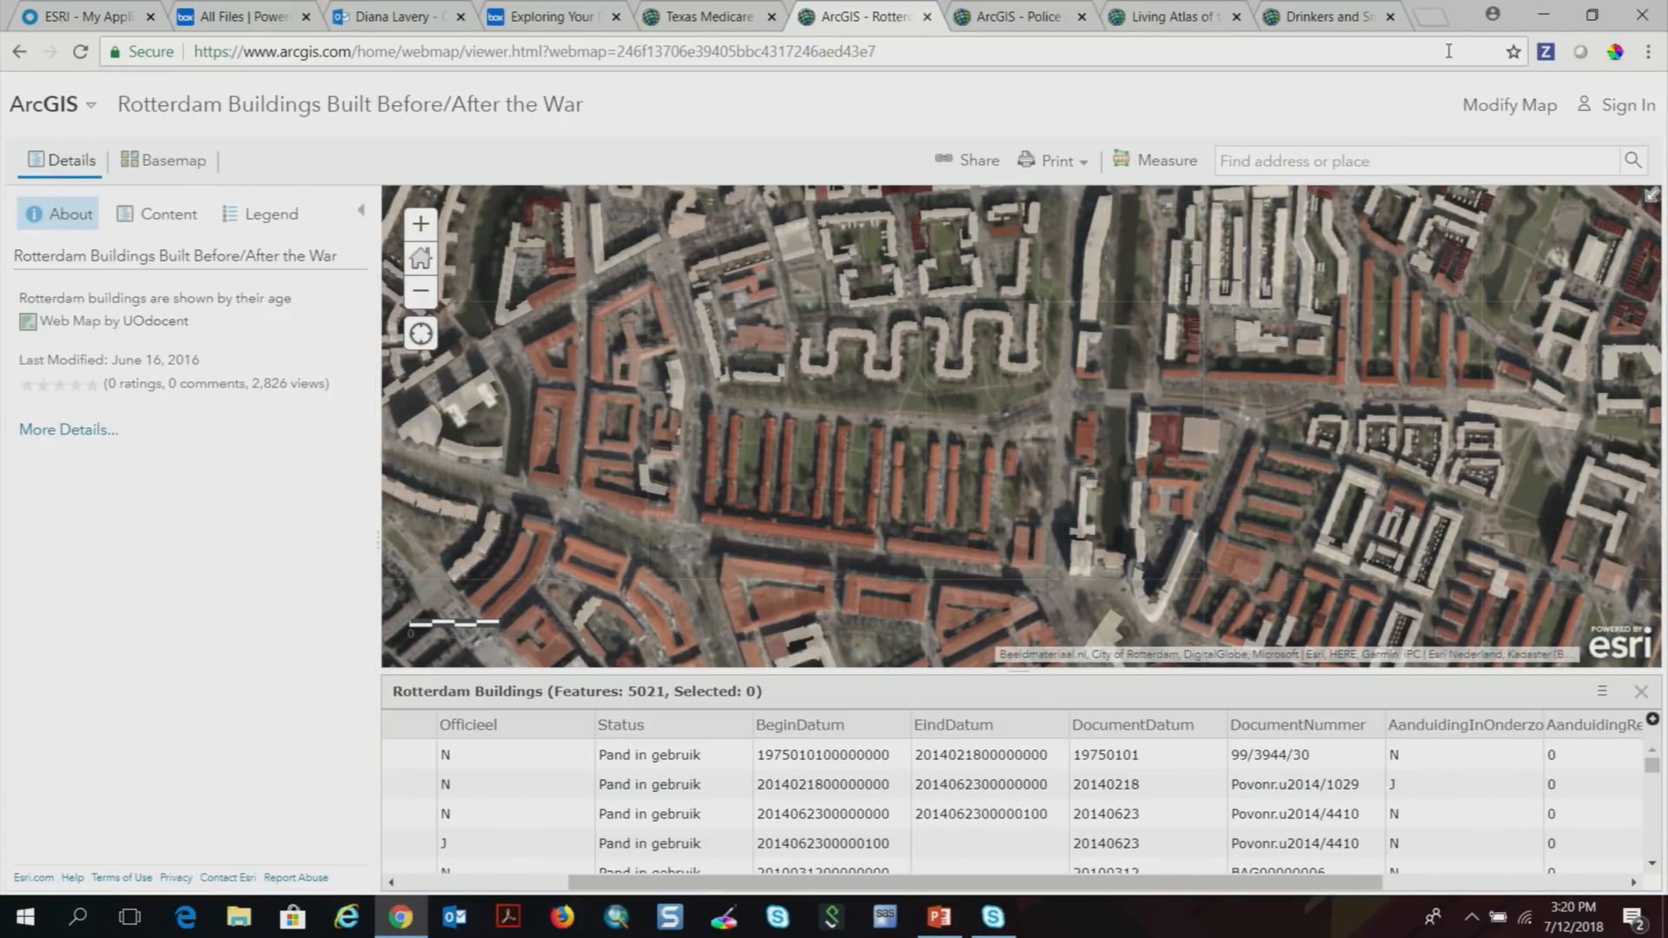
Switch to the Drinkers and Smokers in the US map and review its options for adding layers without adding any.
click(1190, 15)
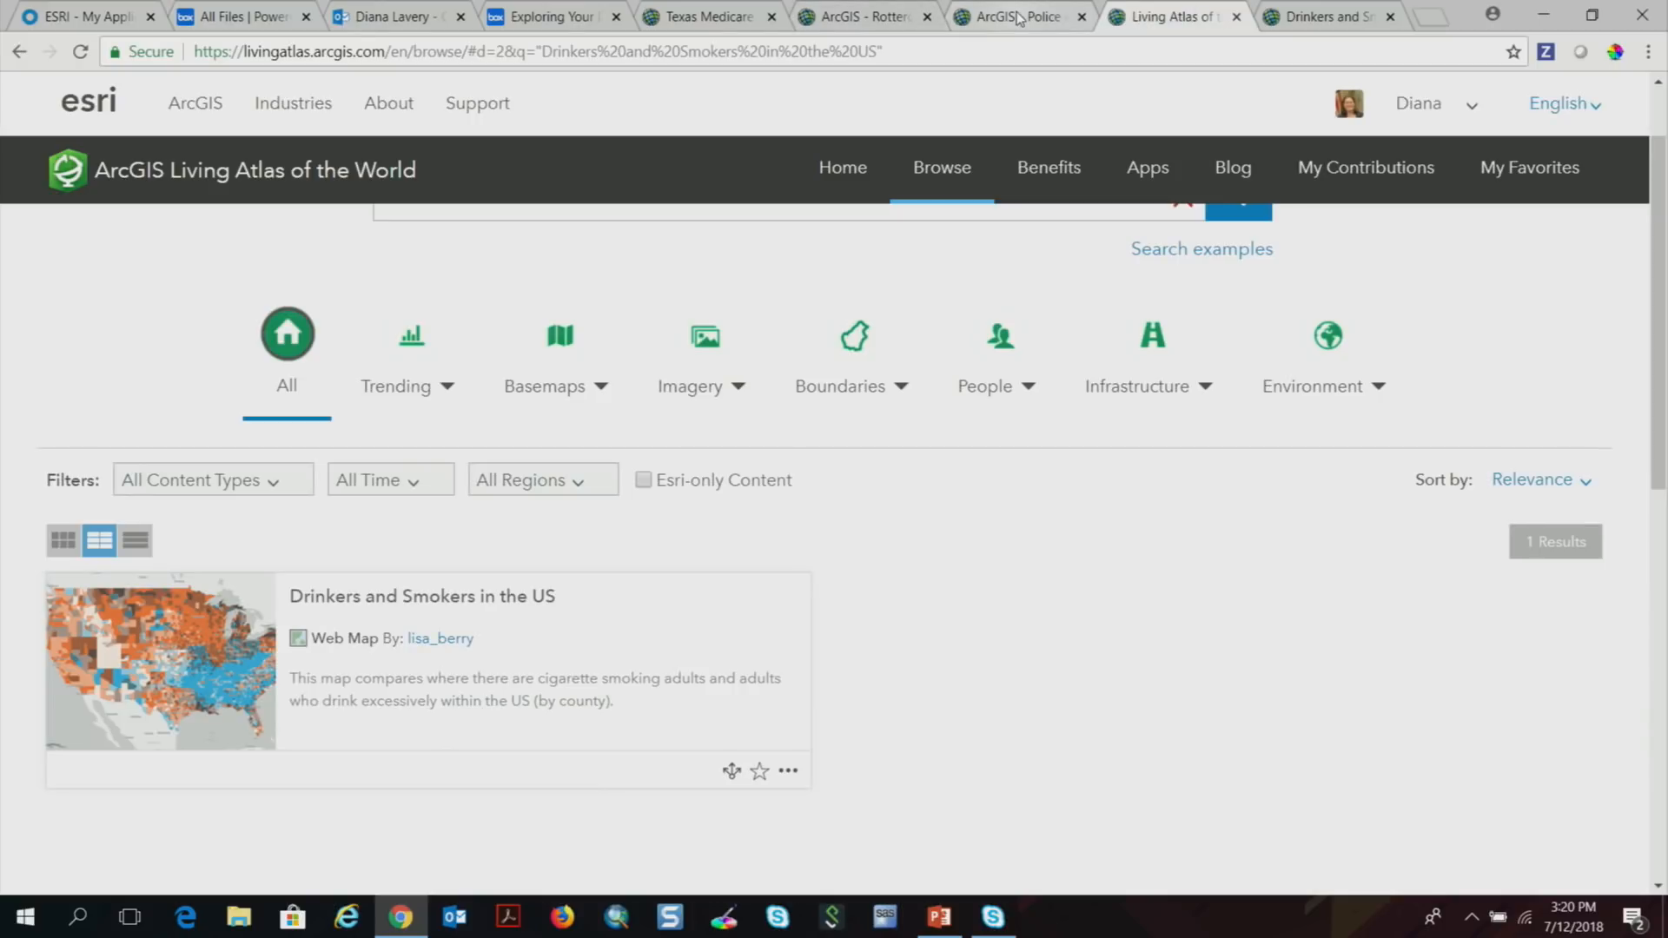
click(1367, 26)
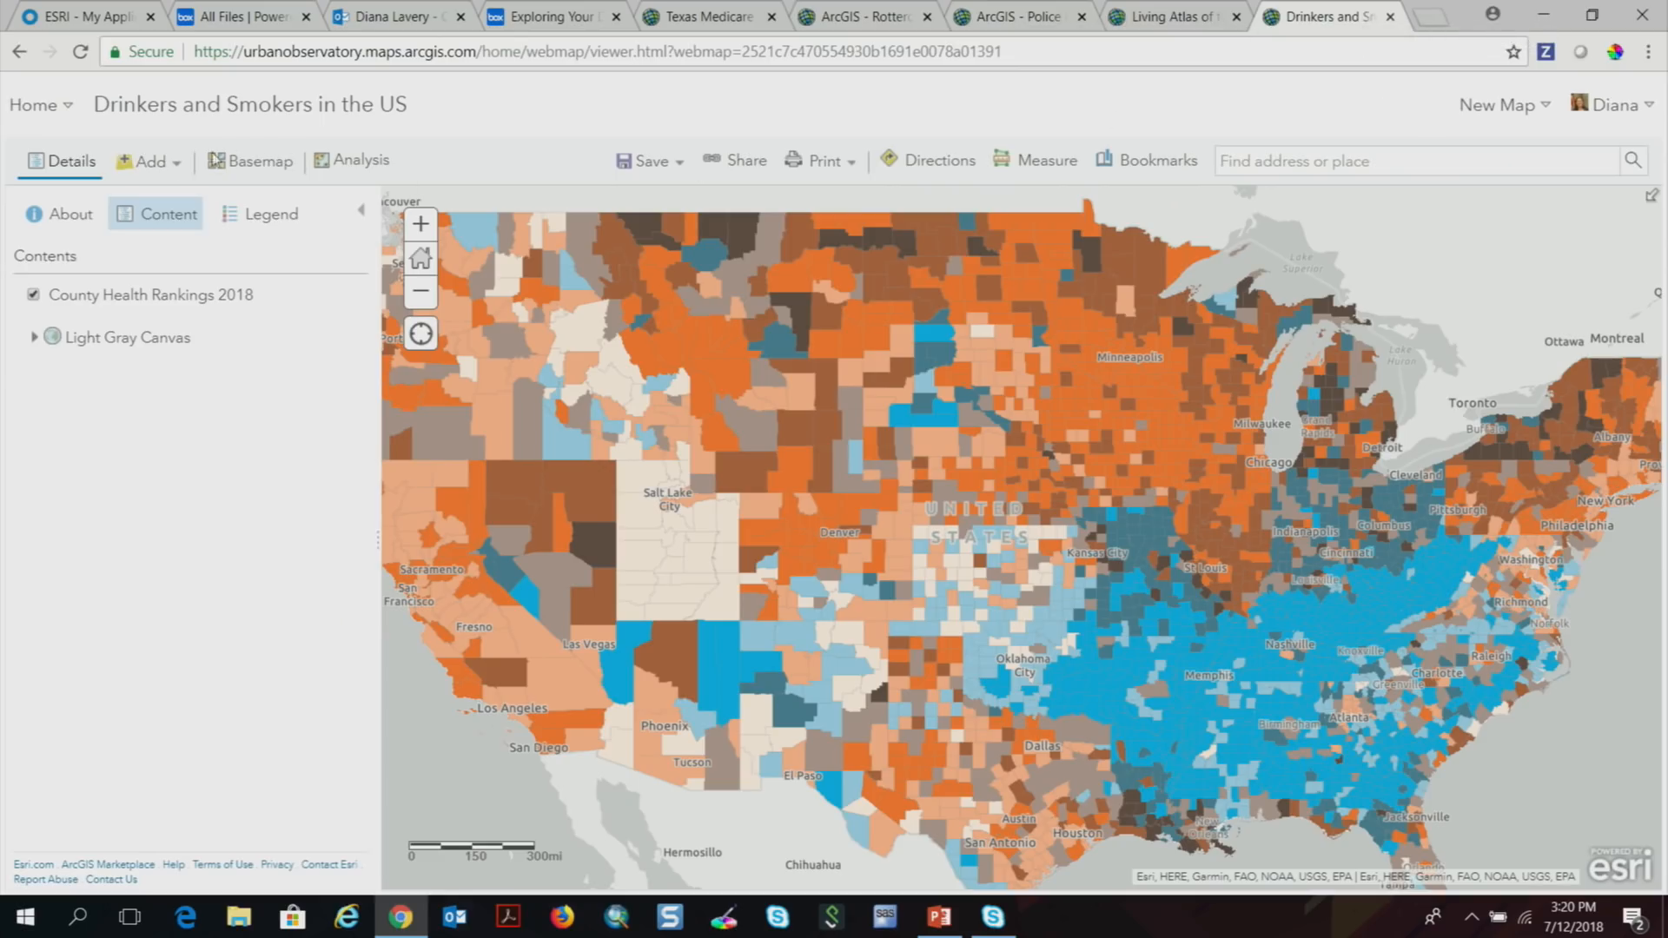
click(149, 162)
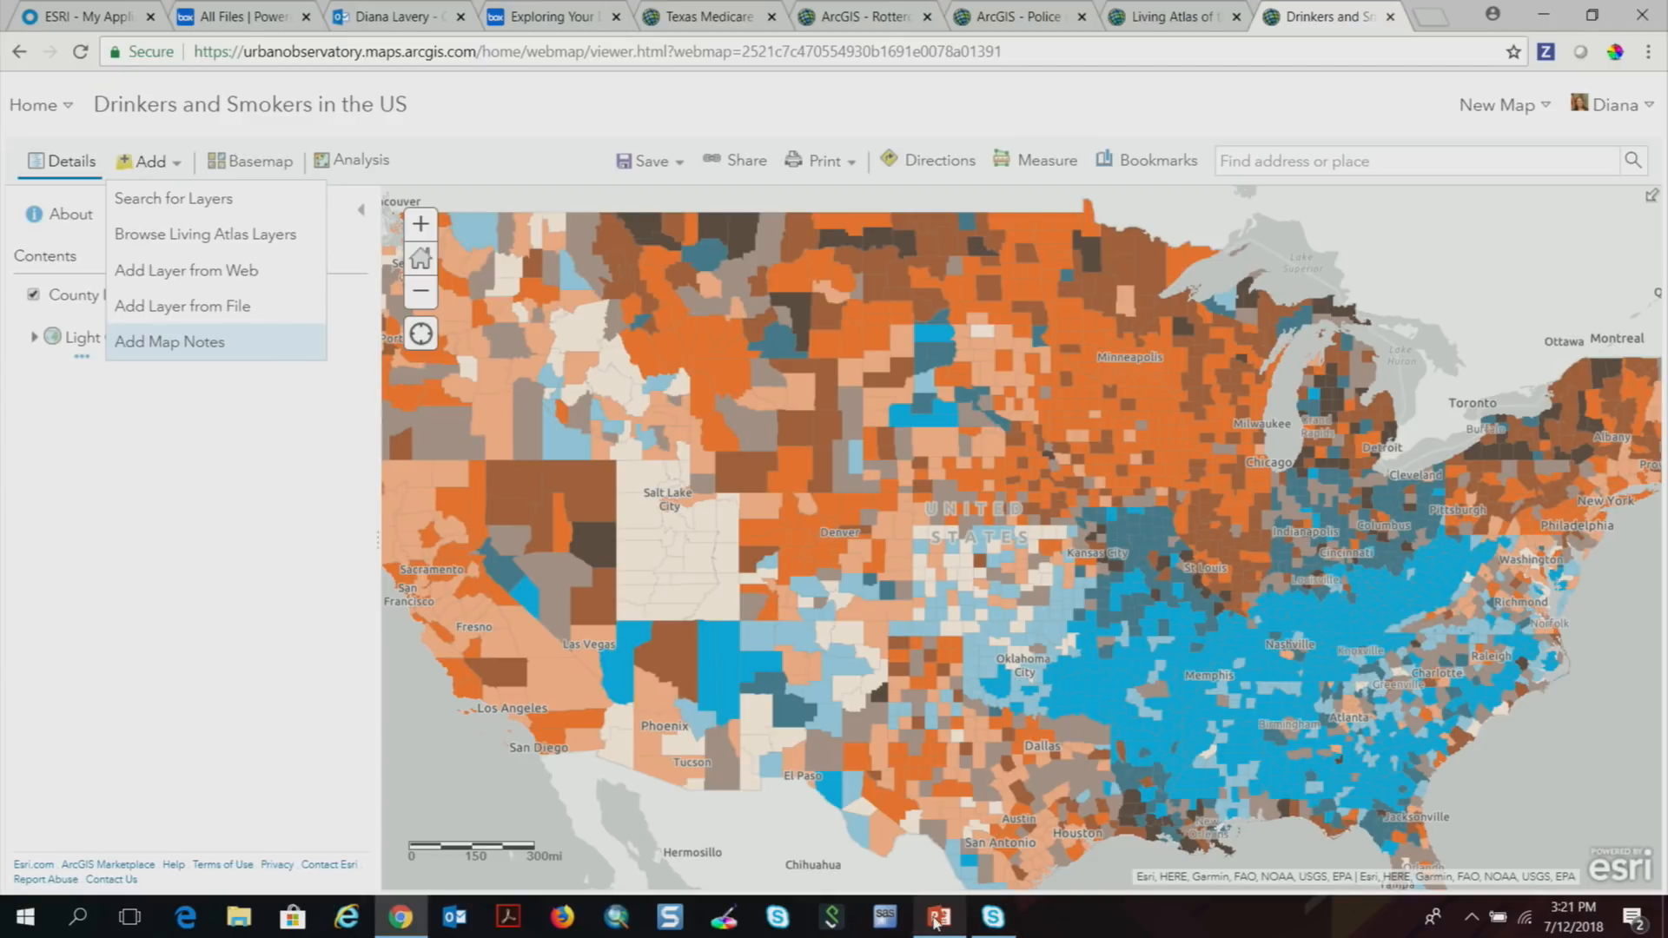
mouse_move(936, 919)
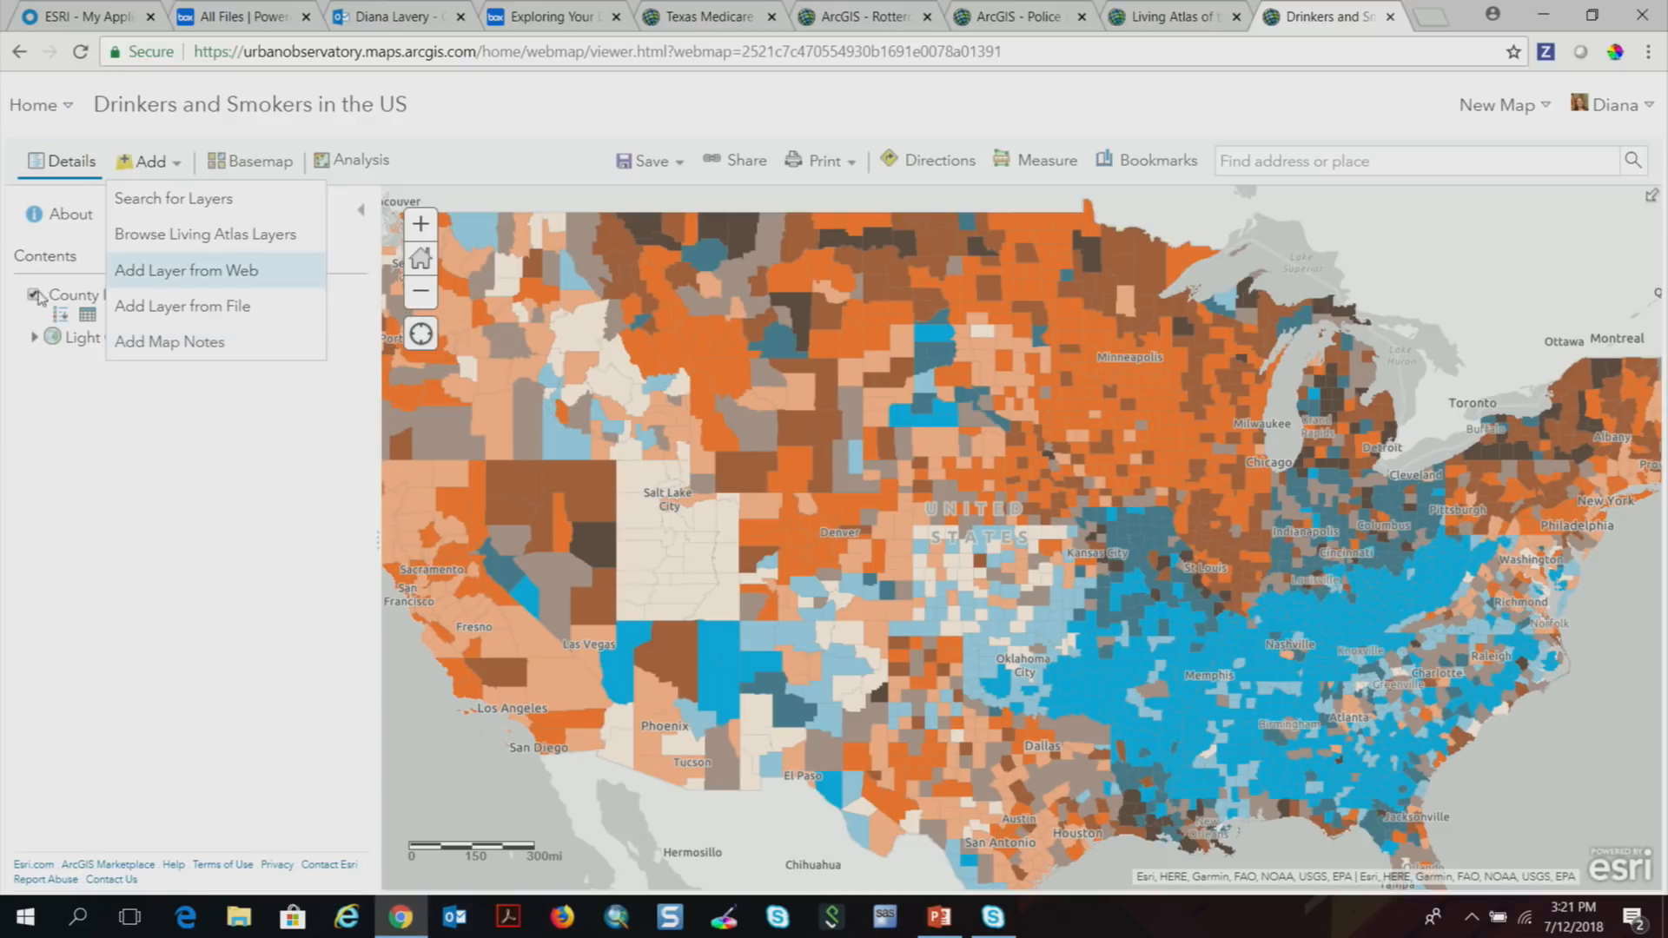
click(193, 499)
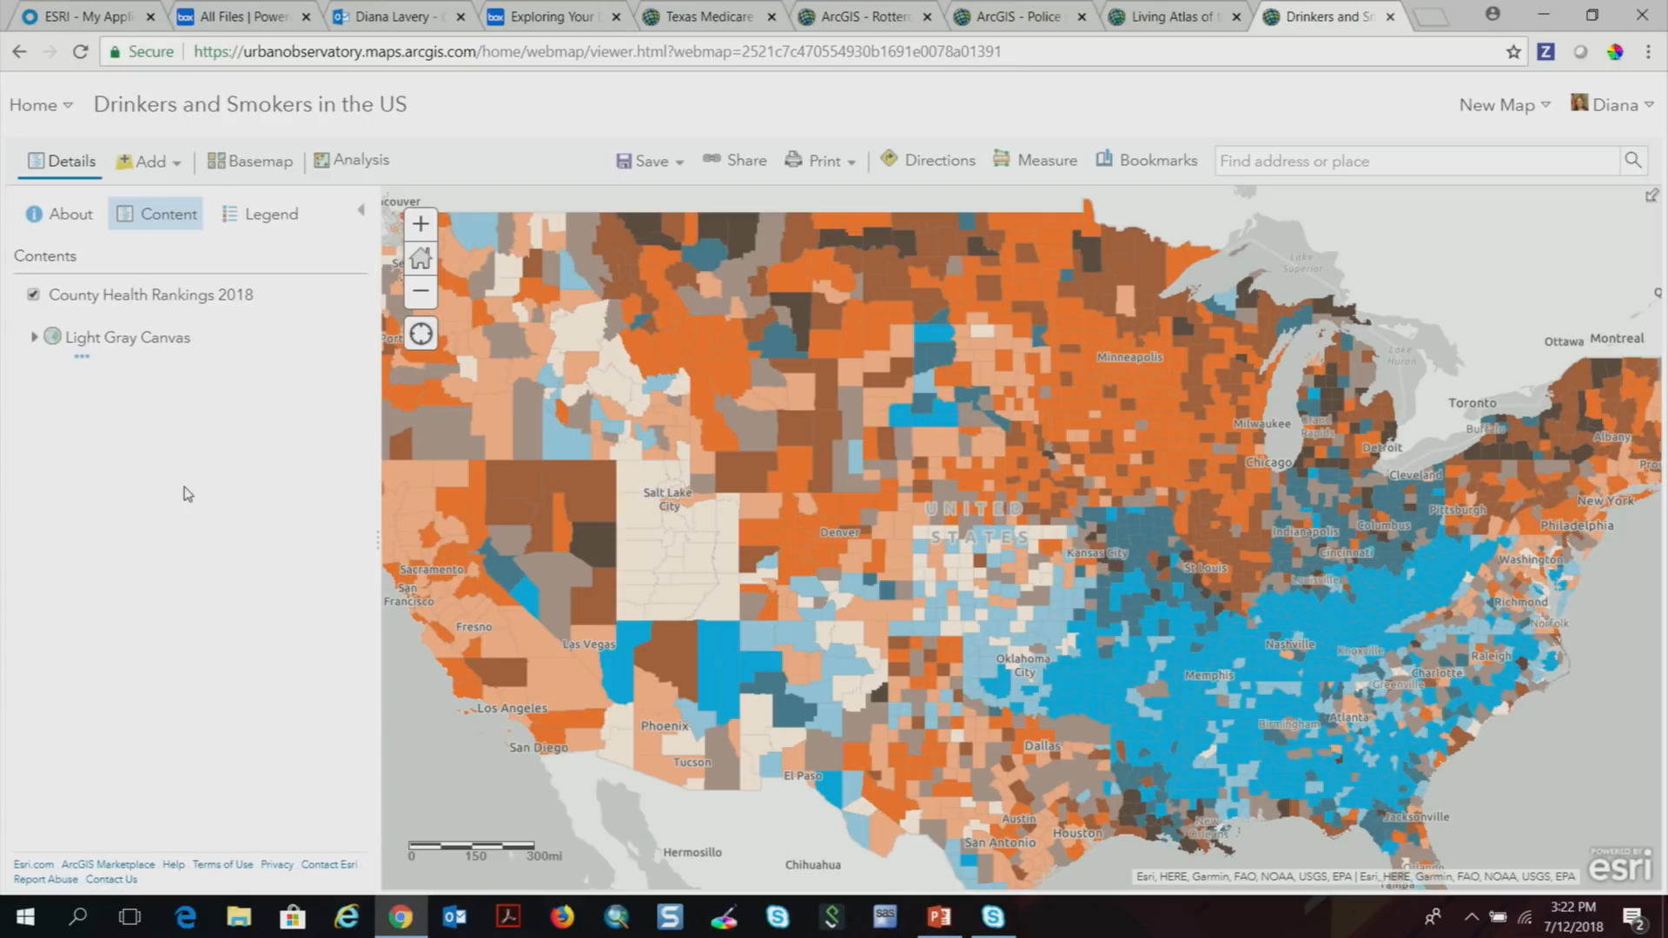
mouse_move(178, 311)
Return to the Rotterdam buildings map, close its attribute table and show the map's layer contents.
click(856, 17)
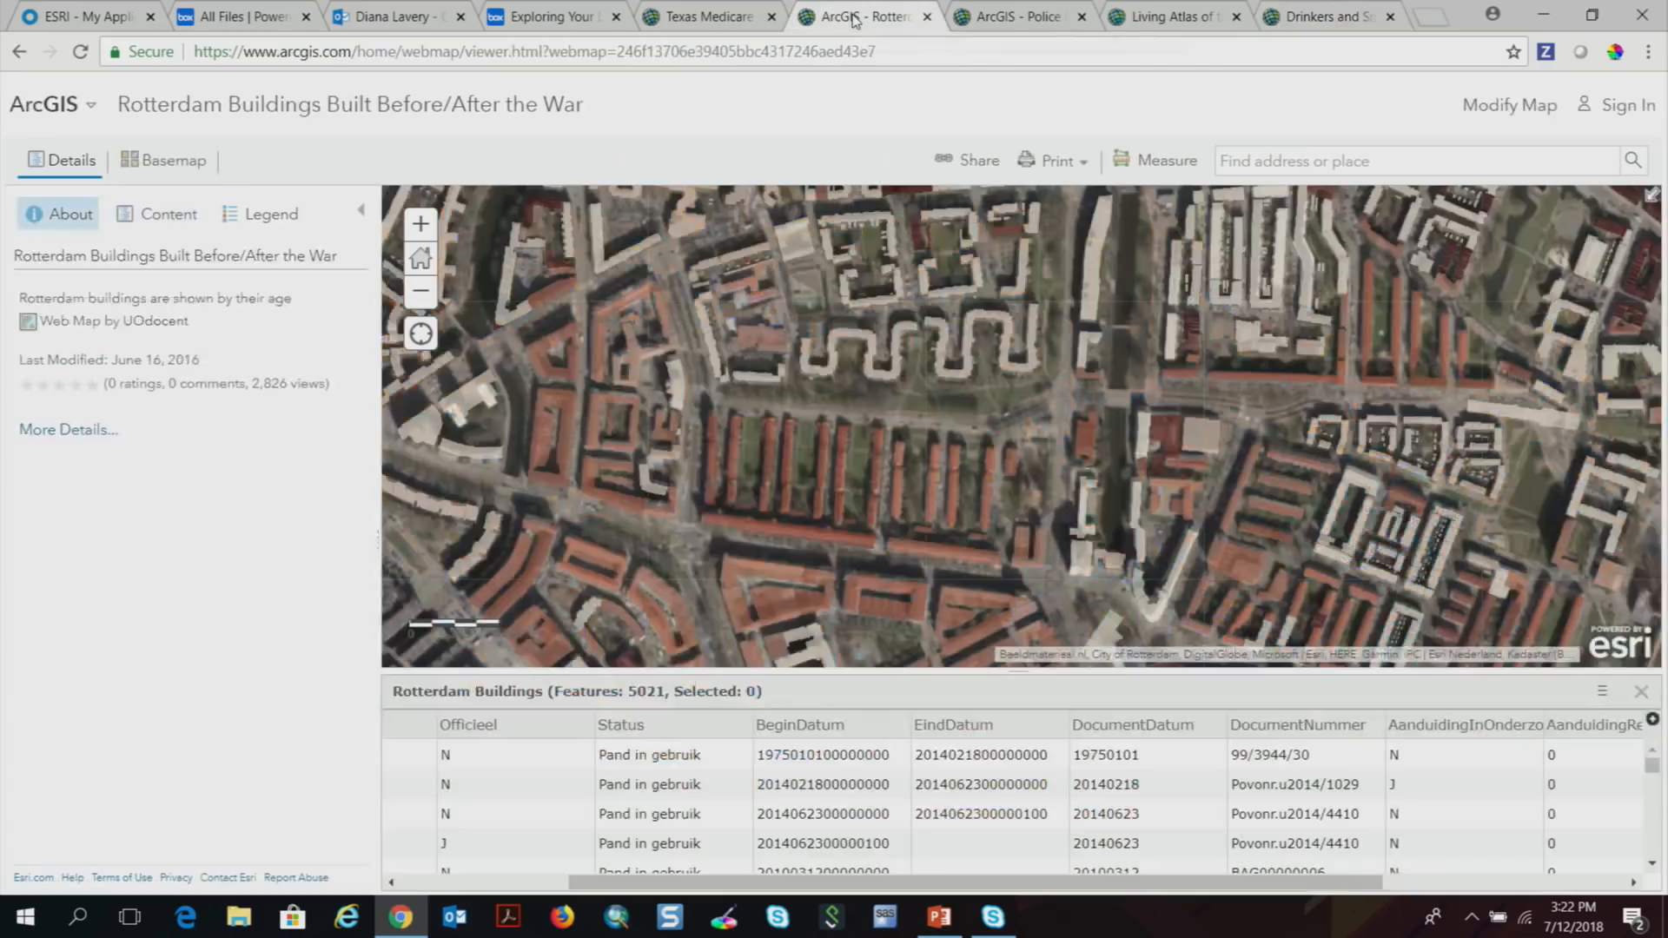
click(1641, 692)
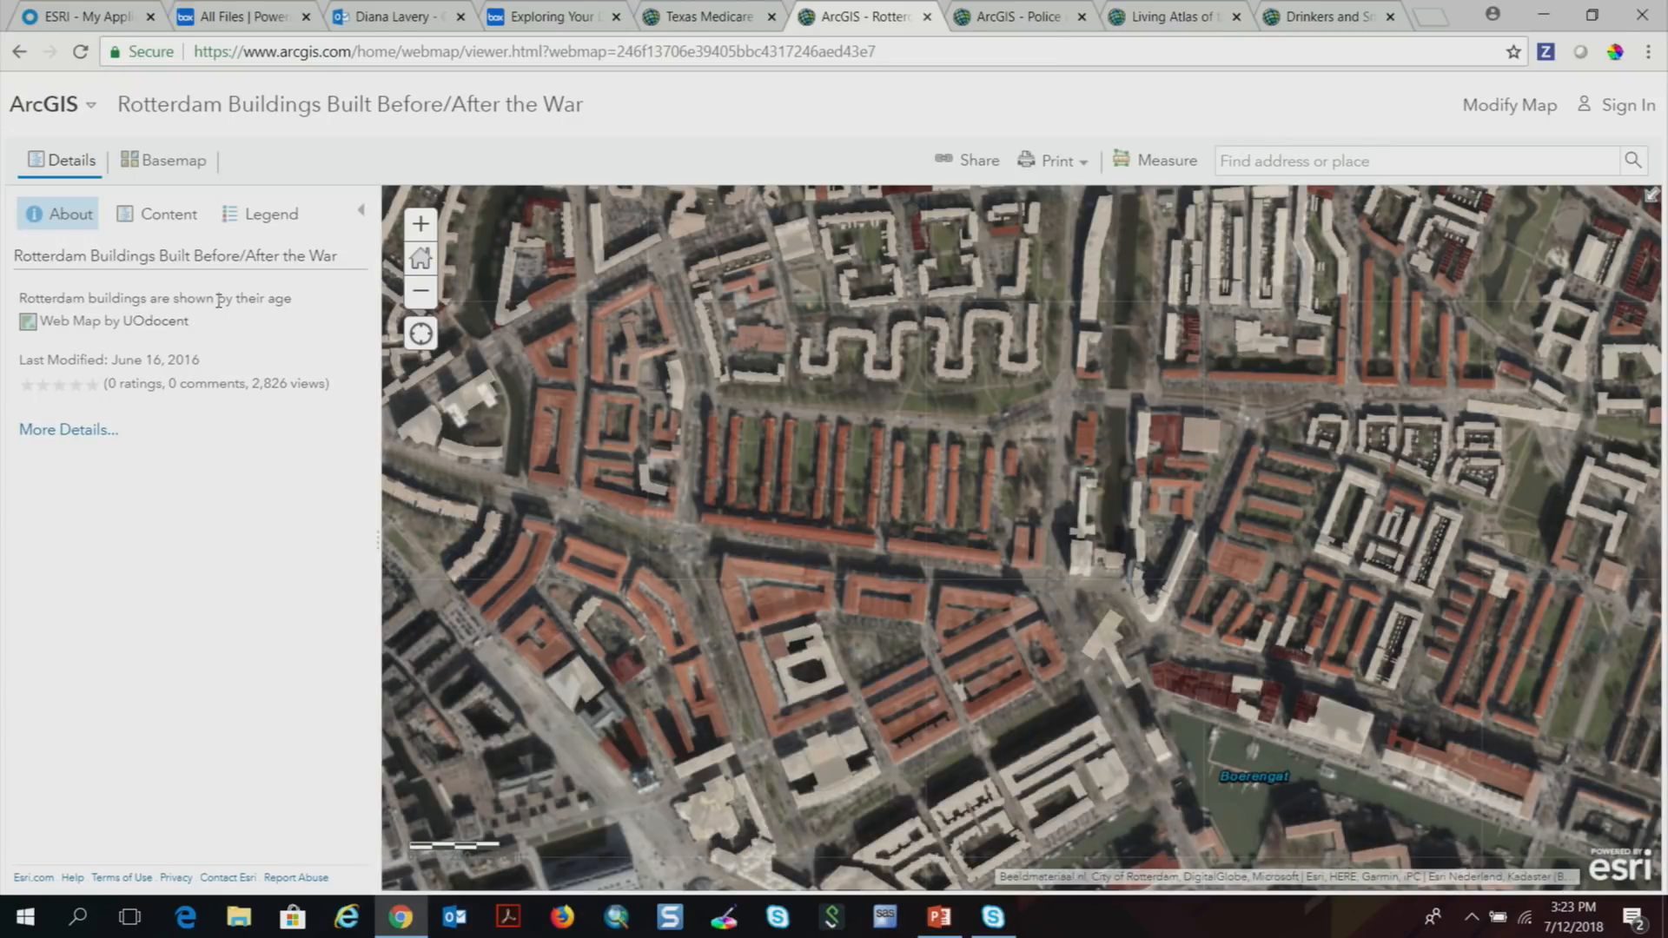
click(164, 214)
click(180, 317)
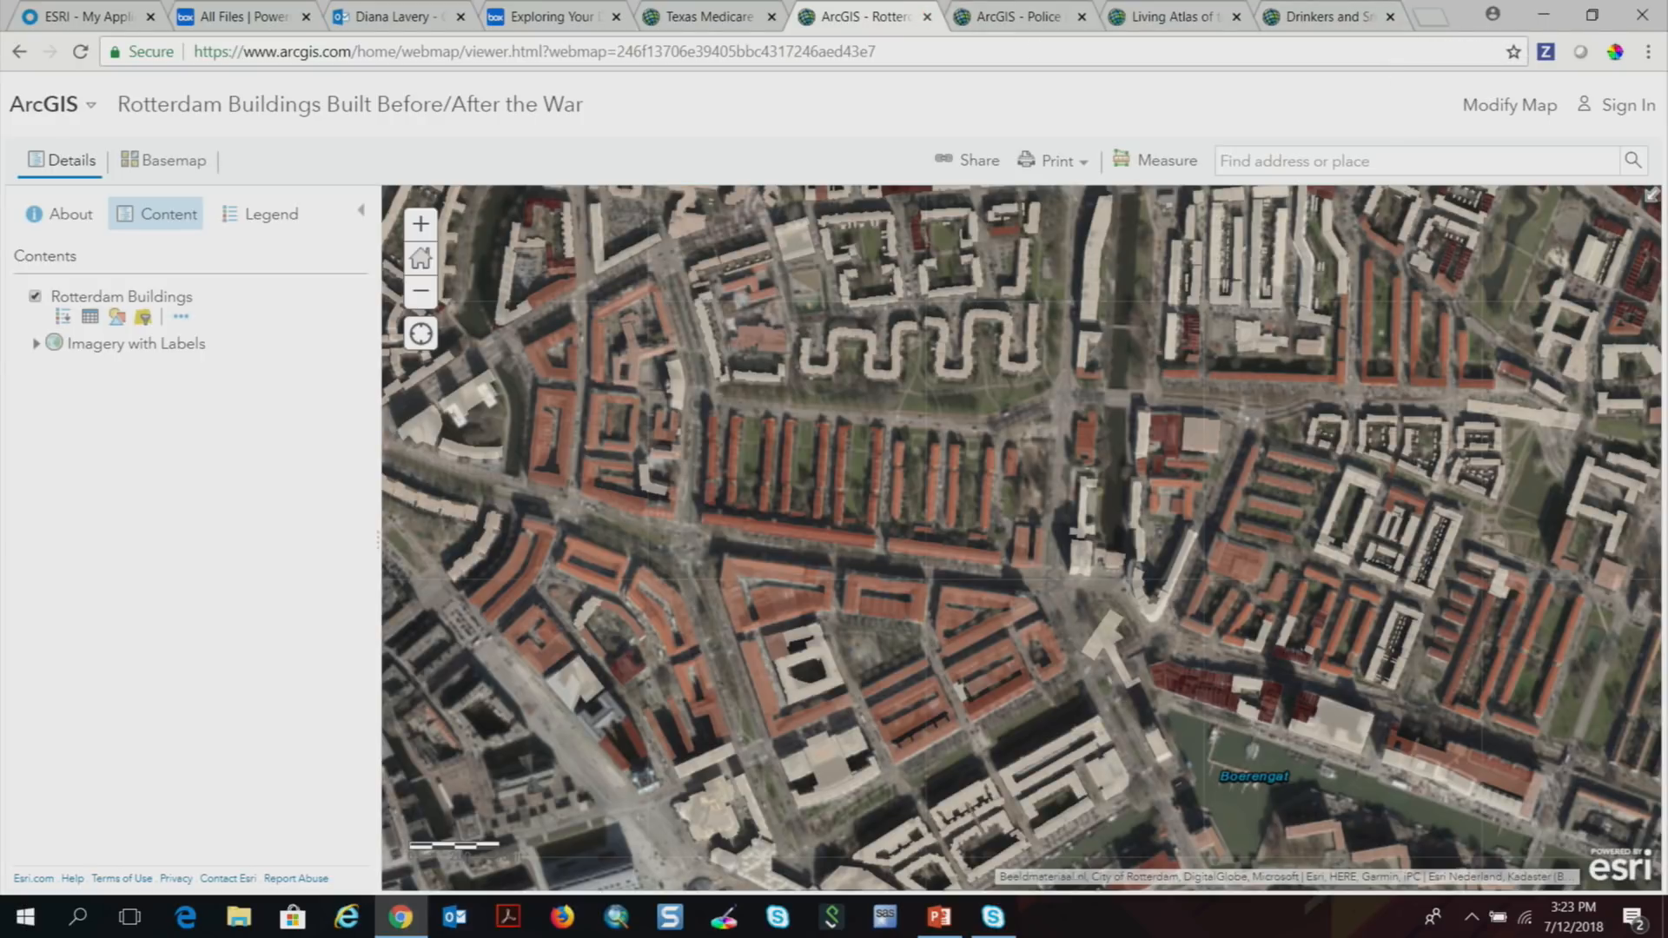
Switch to the Exploring Your Data with Smart Mapping presentation in PowerPoint.
click(956, 923)
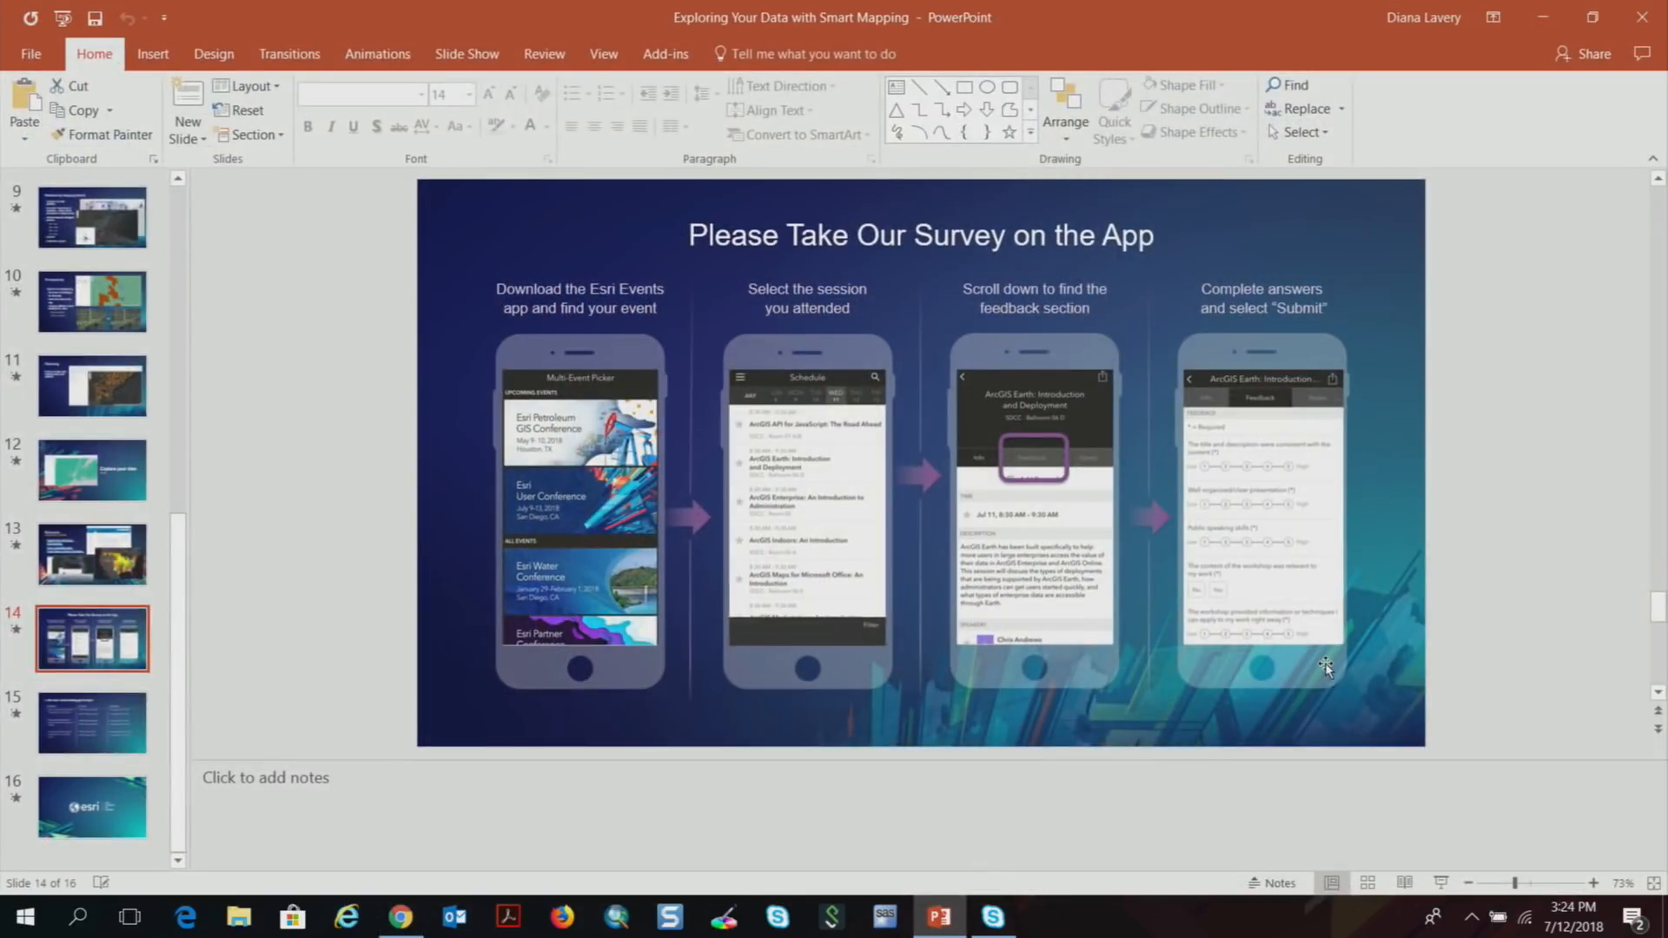